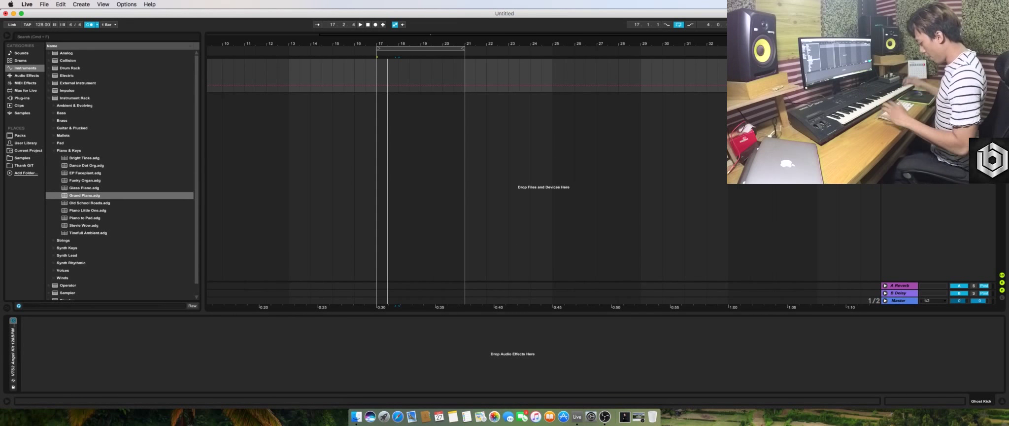
Create a MIDI track named Piano, colour it purple and load the Grand Piano.adg instrument onto it
key(super+shift+t)
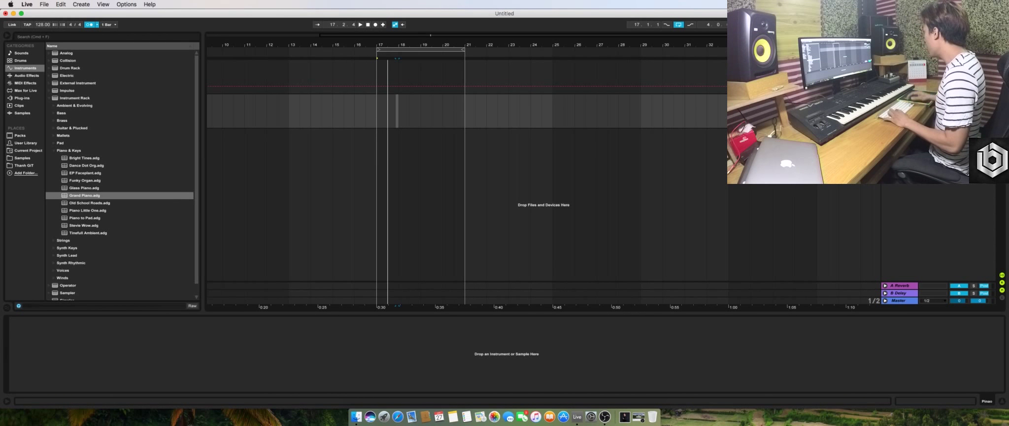
key(super+r)
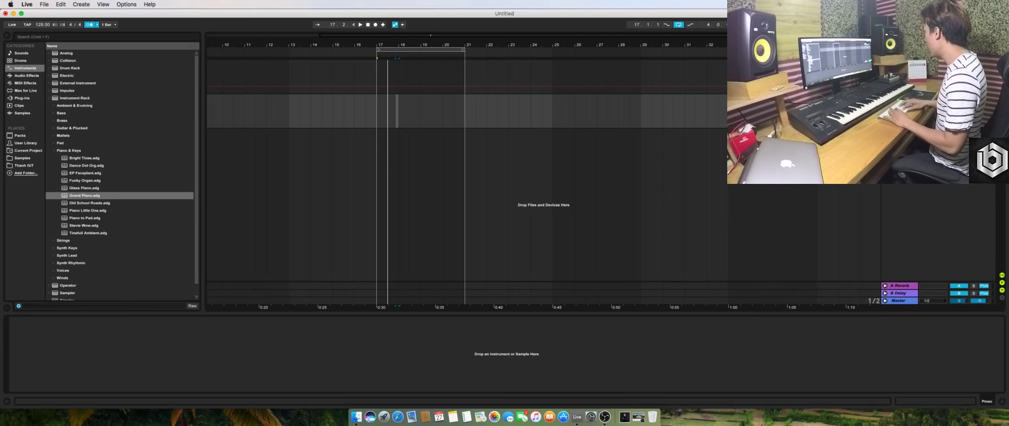
right_click(899, 97)
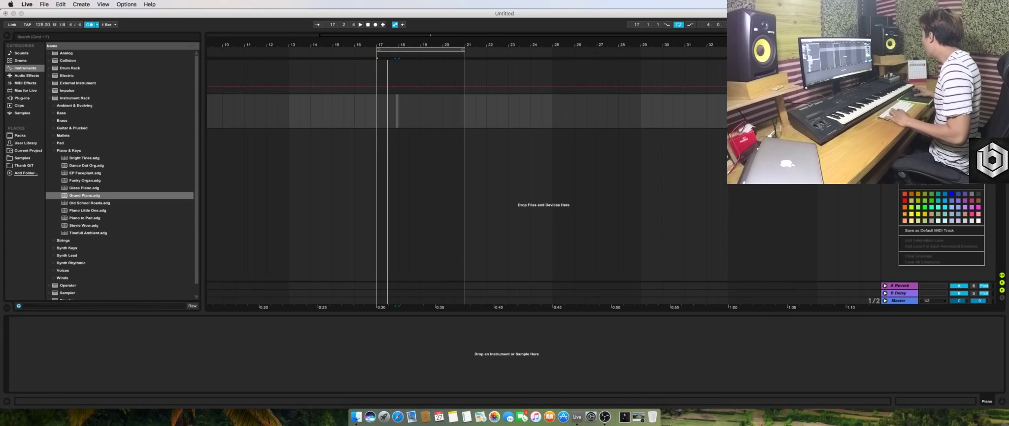
click(965, 202)
click(94, 195)
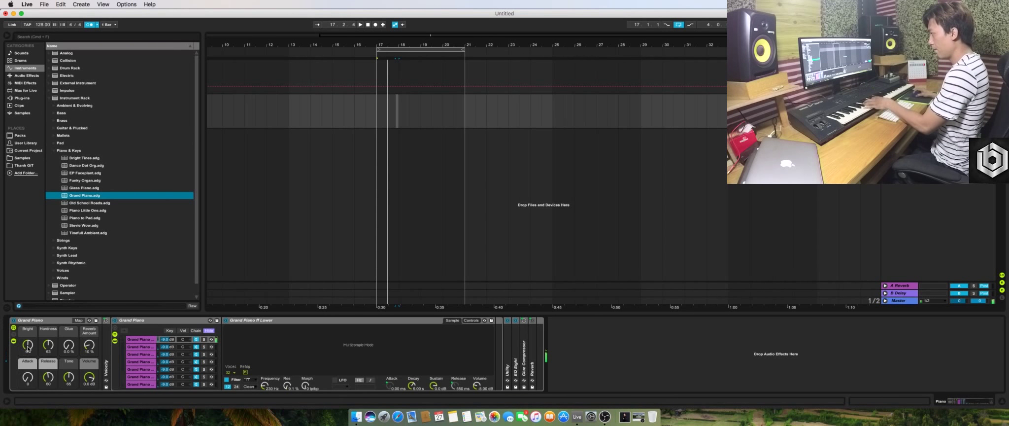
Set the Grand Piano macros Bright, Hardness, Release and Tone to 127 and Glue to 100%
click(28, 346)
drag(48, 344, 69, 321)
drag(68, 384, 49, 350)
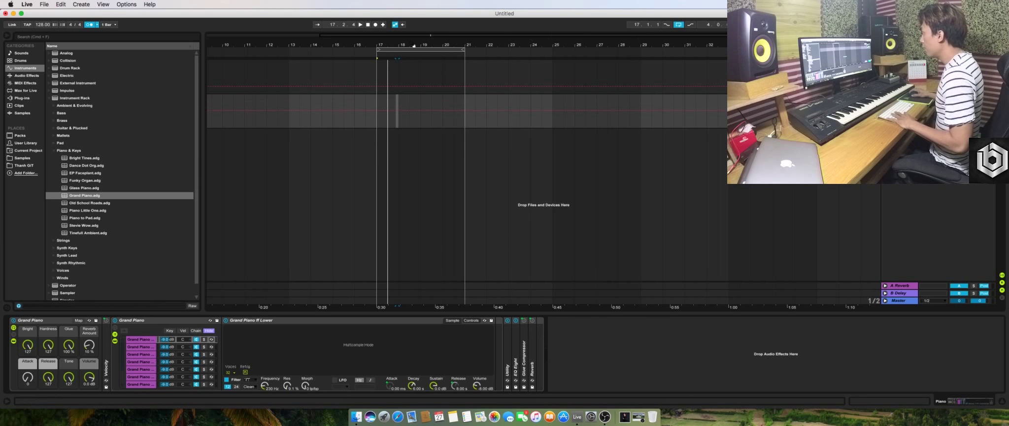
Create a four-bar MIDI clip on the Piano track from bar 17 to bar 21 and open it for note editing
drag(414, 46, 421, 91)
drag(298, 123, 589, 112)
key(super+shift+m)
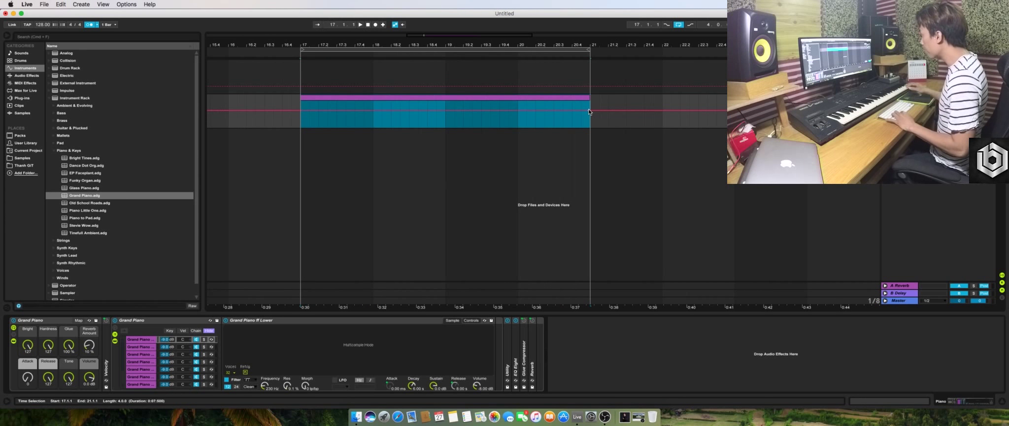
double_click(412, 98)
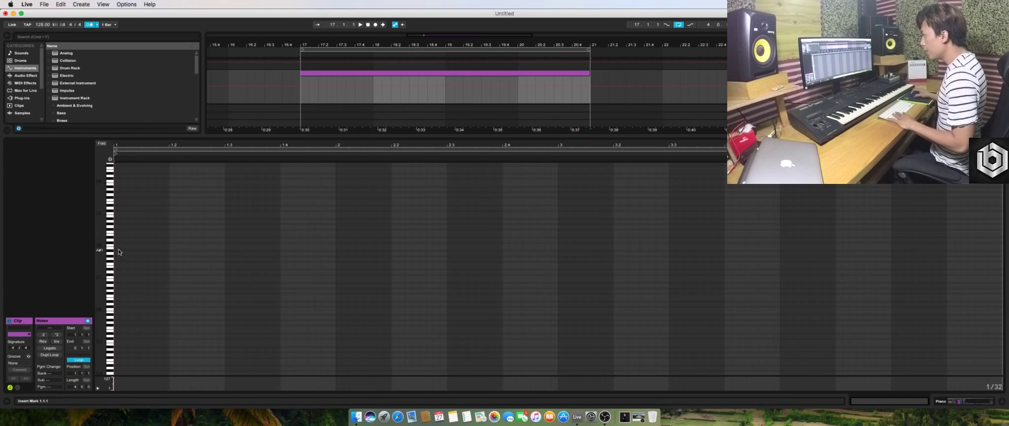
Draw consecutive half-bar bass notes F2, G2 and A2 from the start of the clip
drag(101, 205, 120, 205)
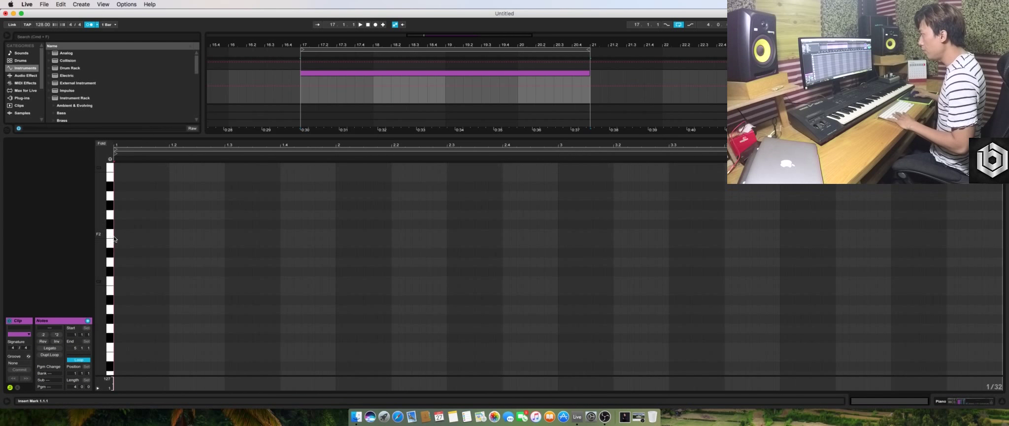
double_click(116, 234)
mouse_move(117, 234)
mouse_down()
mouse_move(330, 232)
mouse_move(225, 231)
mouse_up()
key(space)
scroll(207, 234, up, 2)
key(space)
drag(154, 255, 367, 214)
drag(255, 234, 149, 254)
key(space)
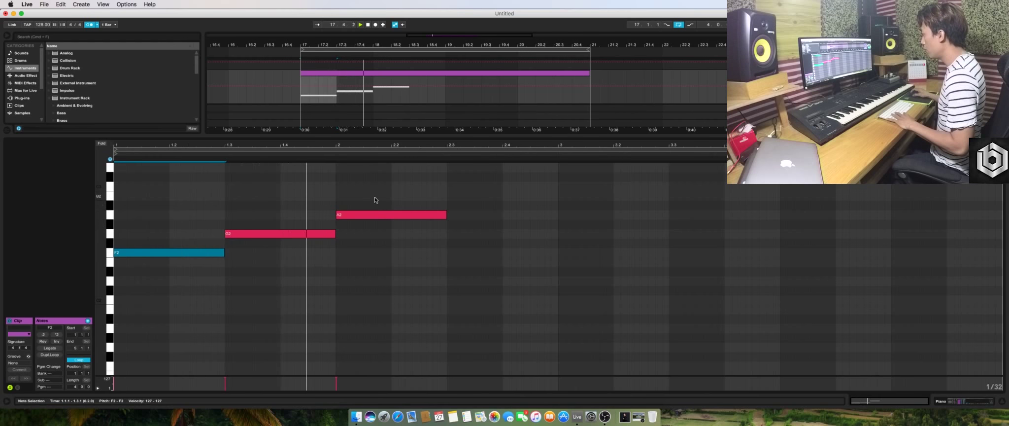
Lengthen the A2 note to a full bar and copy the bass line up four and seven semitones to build triads
scroll(376, 199, up, 1)
drag(448, 234, 188, 330)
drag(172, 271, 173, 240)
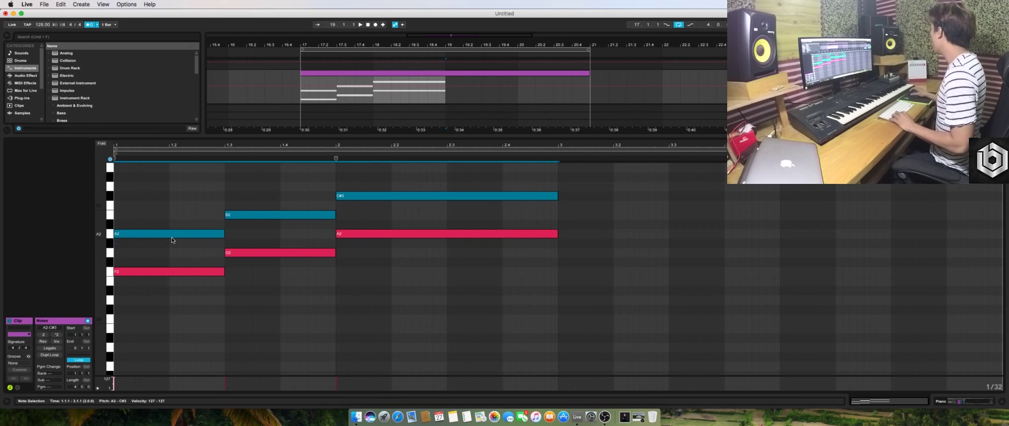
scroll(173, 241, up, 2)
drag(159, 272, 162, 243)
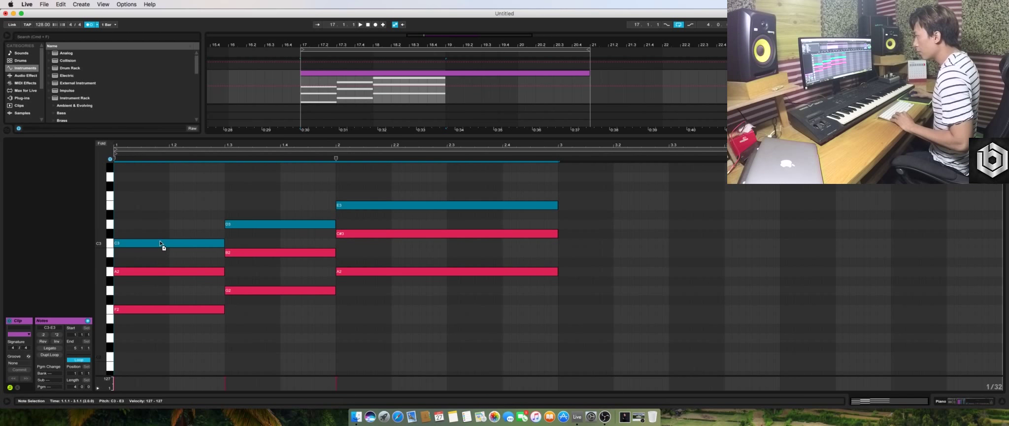
Lower the third chord's C#3 to C3, then duplicate all three chords into bars 3 and 4
click(223, 252)
drag(369, 233, 369, 244)
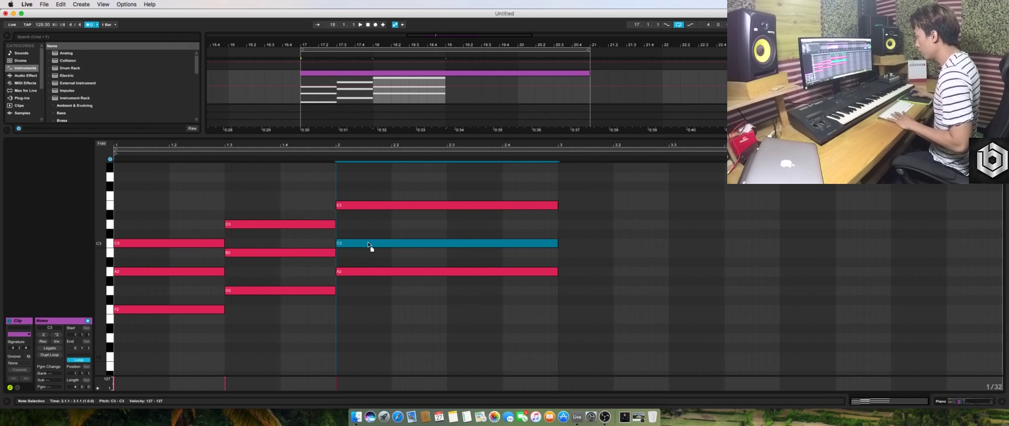
key(space)
drag(388, 167, 207, 315)
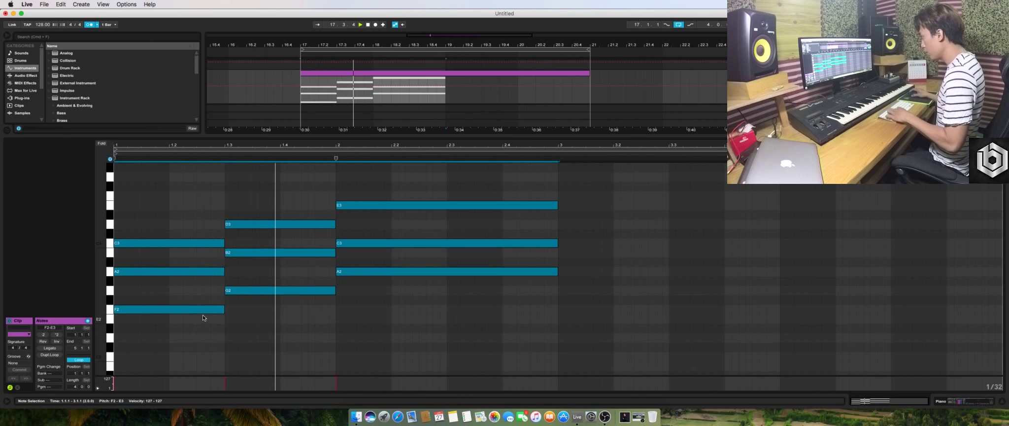
key(super+d)
Transpose the second chord of bar 3 down five semitones so that it spans D2 to A2
drag(739, 215, 712, 308)
key(space)
key(Down)
key(Down)
key(Down)
key(Down)
key(Down)
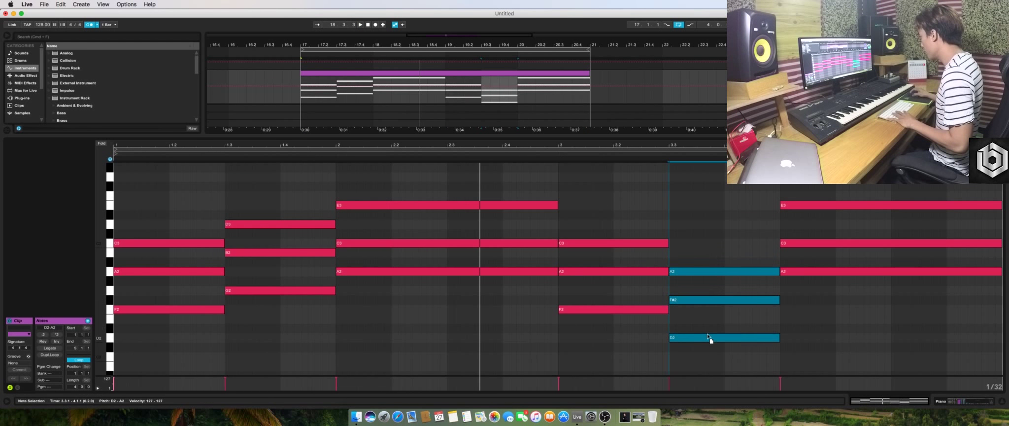
Lower the F#2 in the D chord of bar 3 to F2
key(space)
click(705, 313)
click(707, 302)
key(Down)
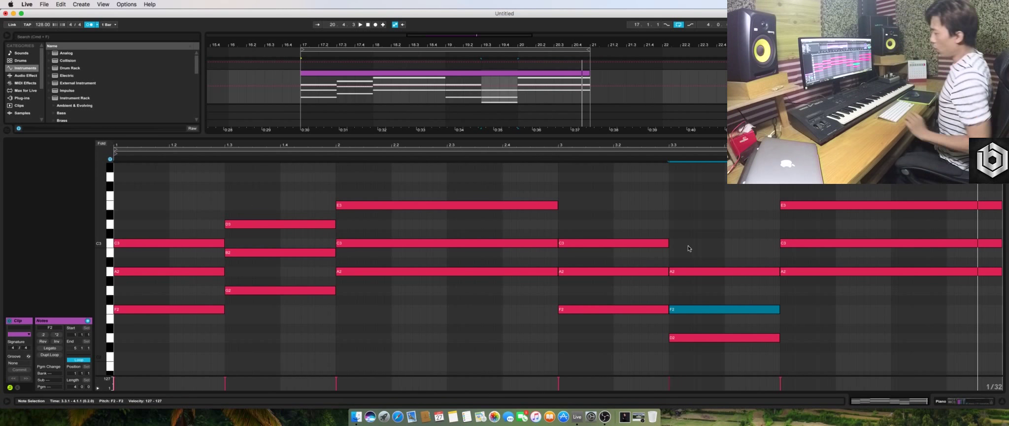
Split the opening F2–A2–C3 chord into two one-beat chords and play the clip
click(218, 235)
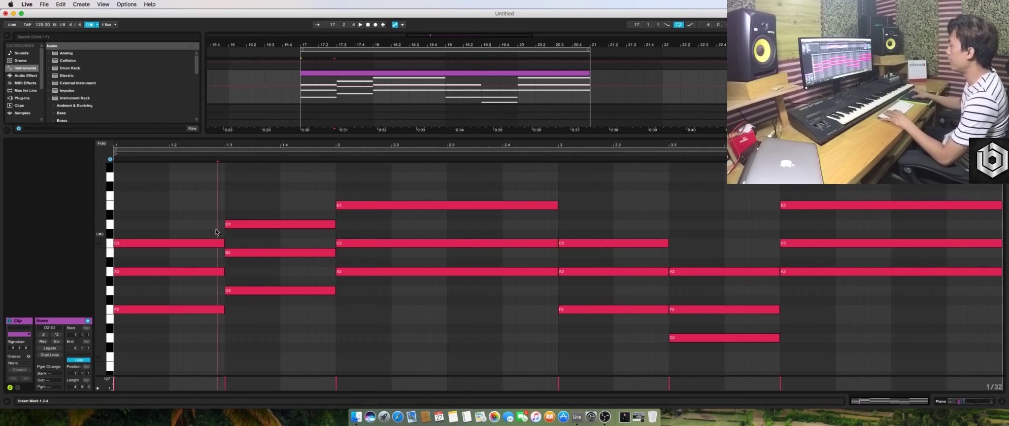
drag(197, 368, 253, 199)
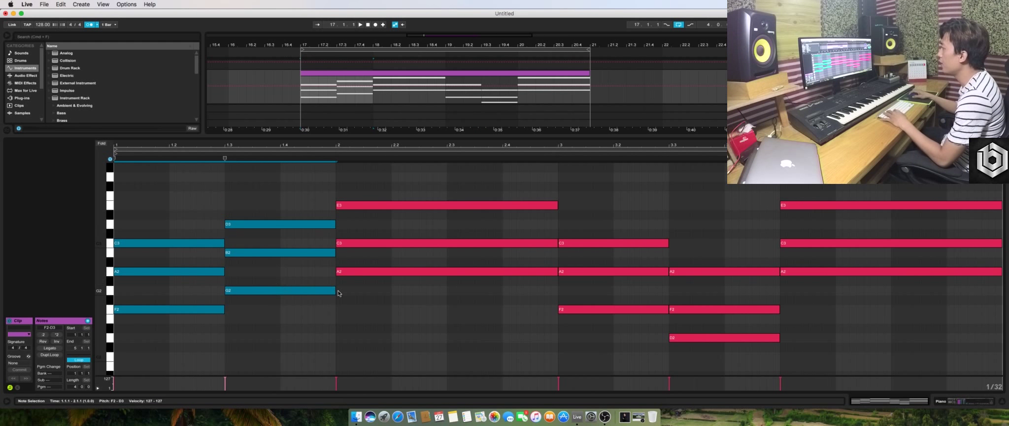
drag(182, 228, 218, 309)
key(space)
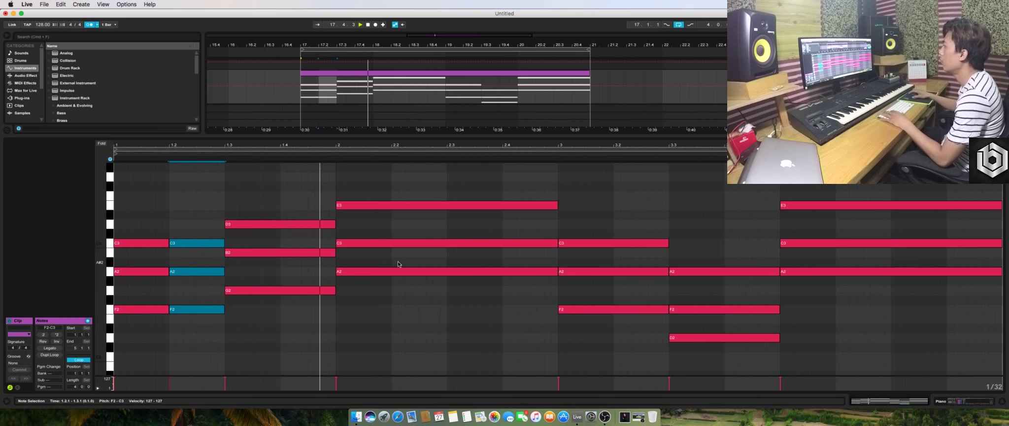
Shorten bar 2's A2–C3–E3 chord to one and a half beats and duplicate it directly after itself
drag(474, 182, 421, 273)
key(space)
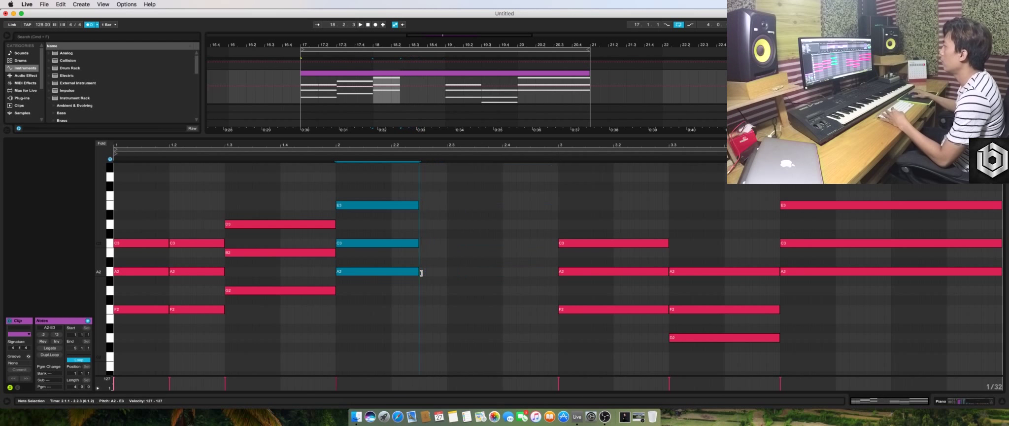
key(cmd+d)
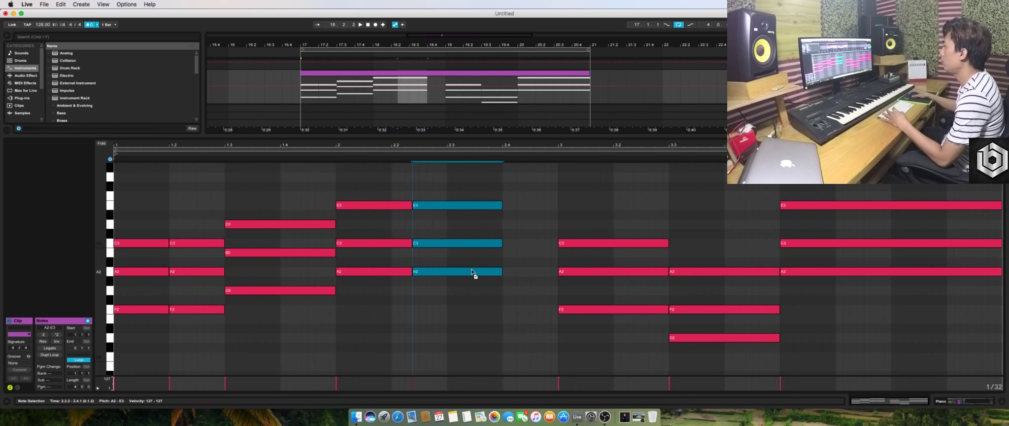
key(space)
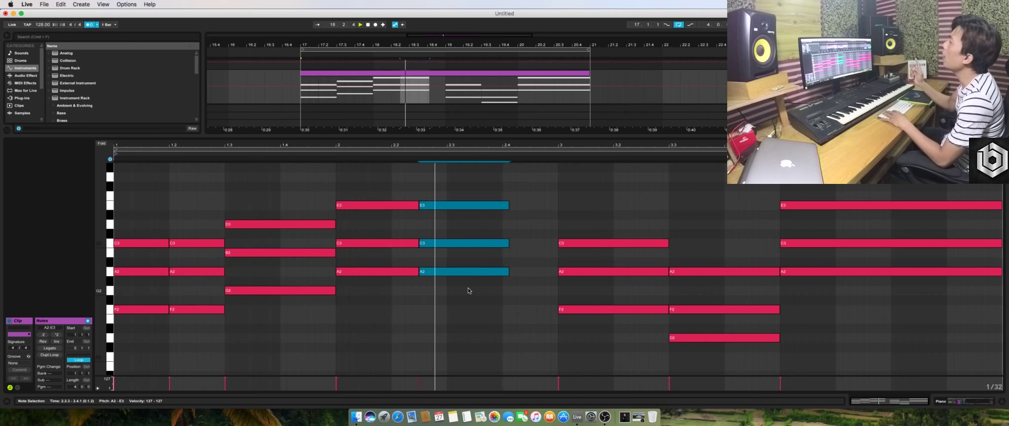
key(space)
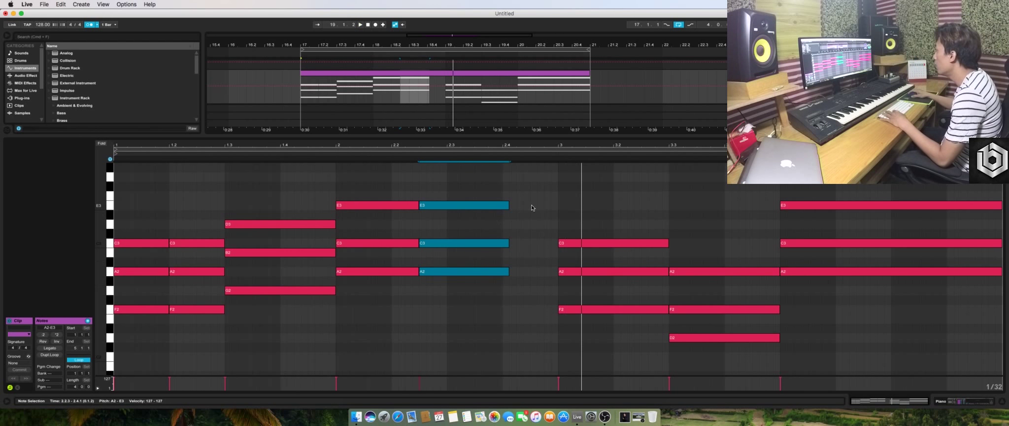
Add a short half-beat E3, C3 and A2 chord just before bar 3
click(536, 206)
double_click(536, 206)
drag(537, 205, 545, 274)
key(space)
Shorten the F2–A2–C3 chord at the start of bar 3 to one beat and duplicate it onto the second beat
click(628, 322)
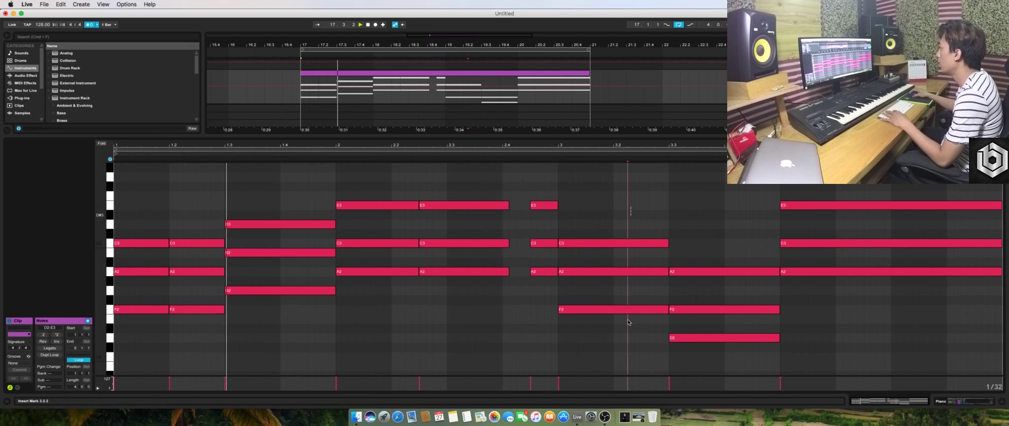
drag(628, 322, 616, 237)
drag(668, 309, 613, 311)
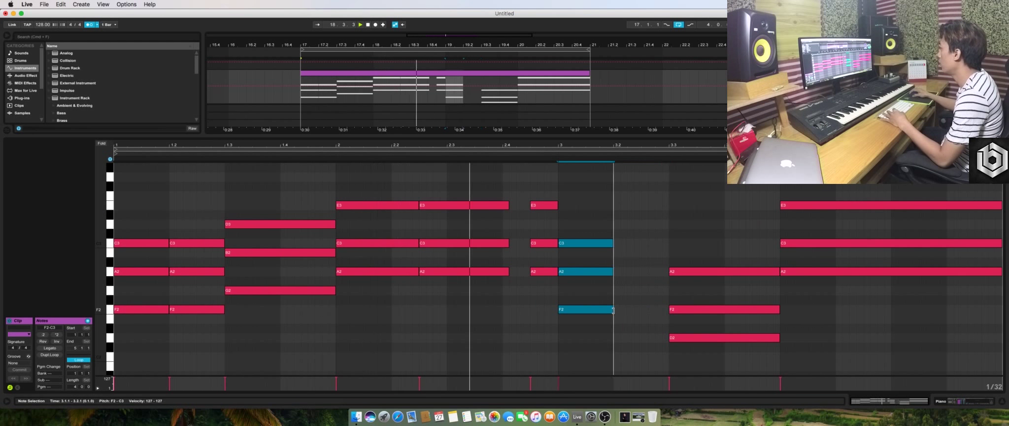
key(super+d)
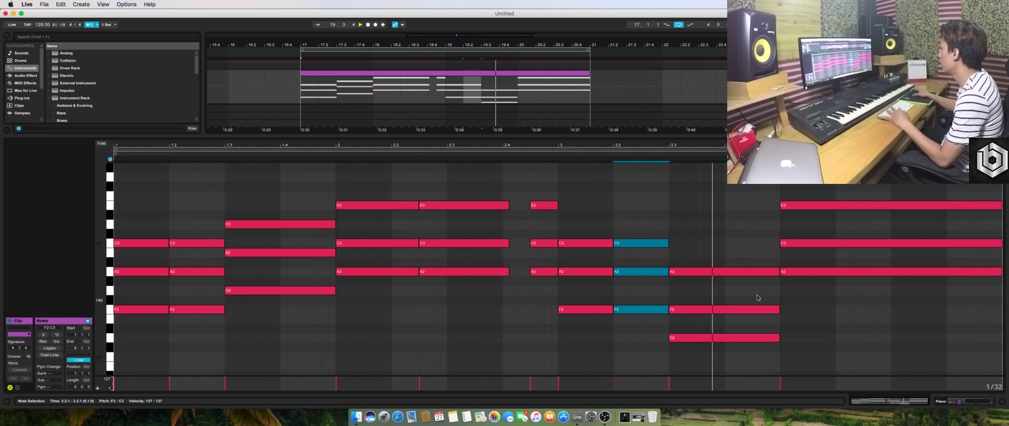
Copy bar 2's A2–C3–E3 chord rhythm over the long chord in bar 4 and play the clip
drag(338, 185, 538, 288)
key(space)
drag(409, 280, 838, 274)
key(space)
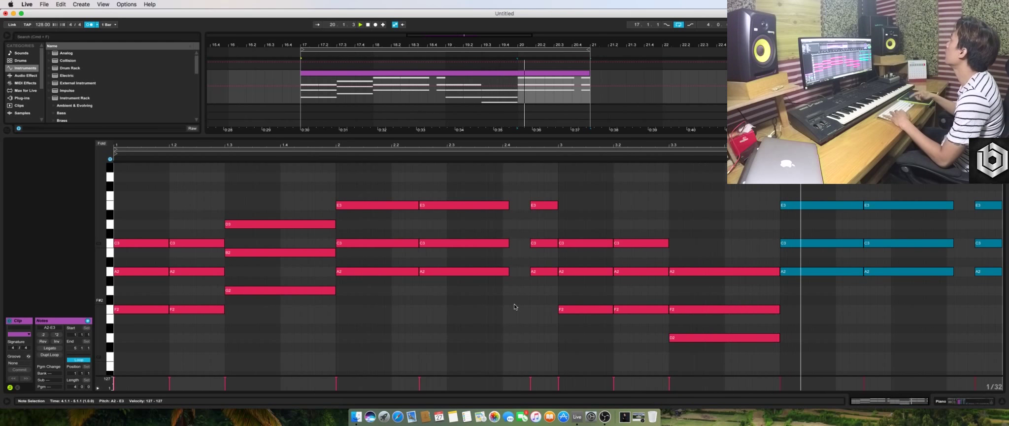
key(space)
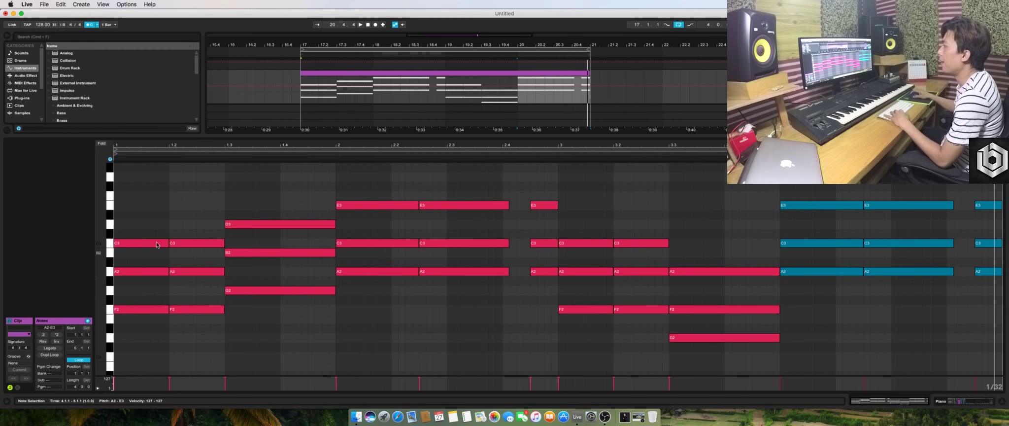
Shorten the clip's first C3 note to half a beat and duplicate it to fill the first beat
click(166, 225)
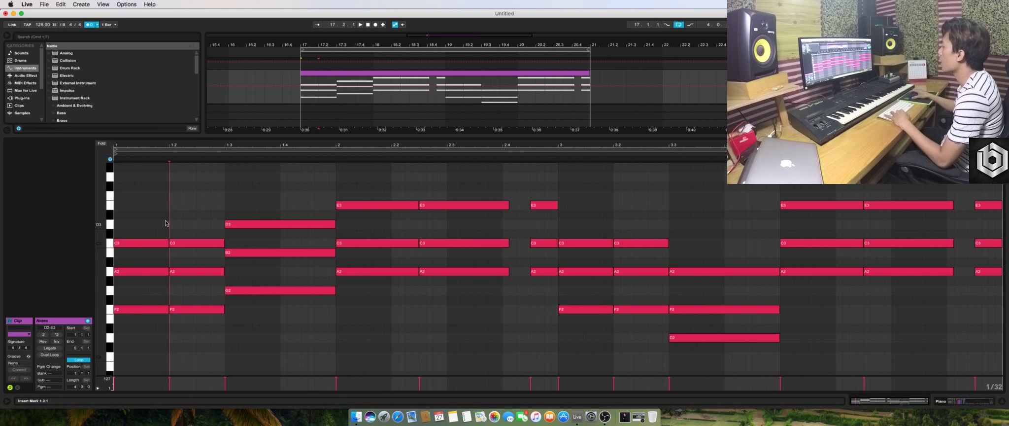
click(170, 241)
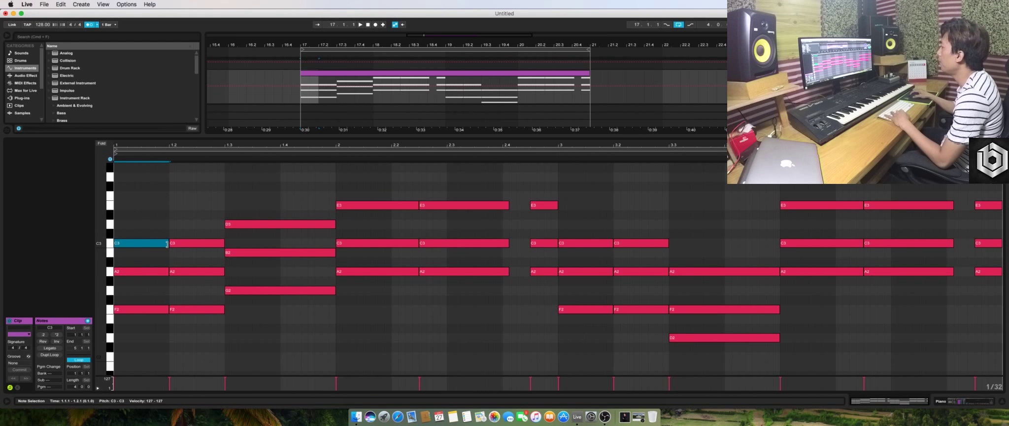
click(110, 178)
scroll(109, 180, up, 2)
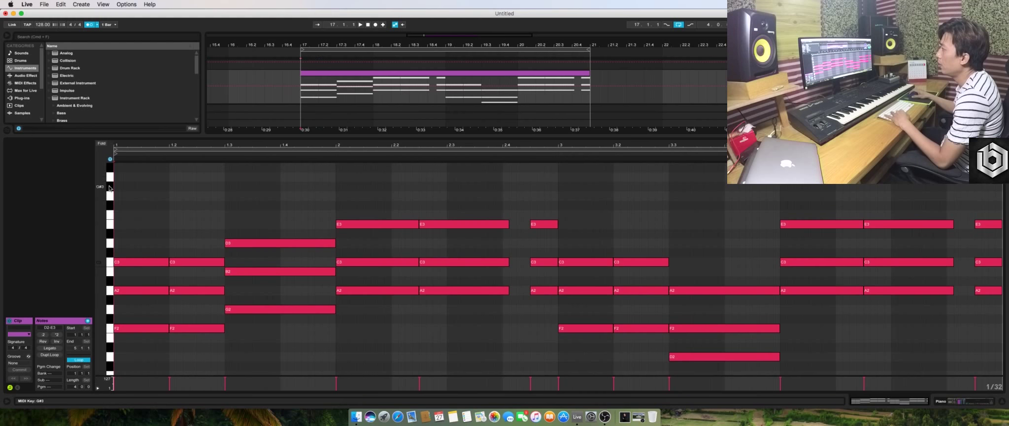
click(111, 263)
scroll(118, 262, down, 1)
click(163, 255)
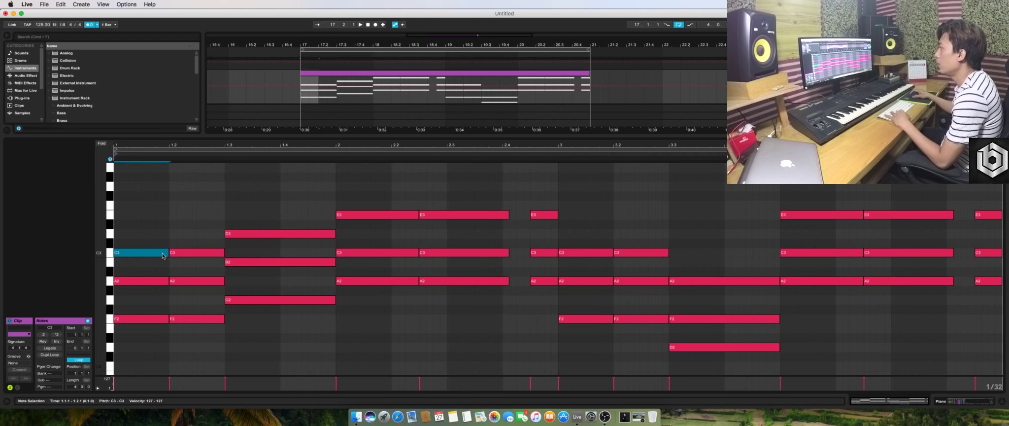
drag(166, 253, 141, 252)
key(super+d)
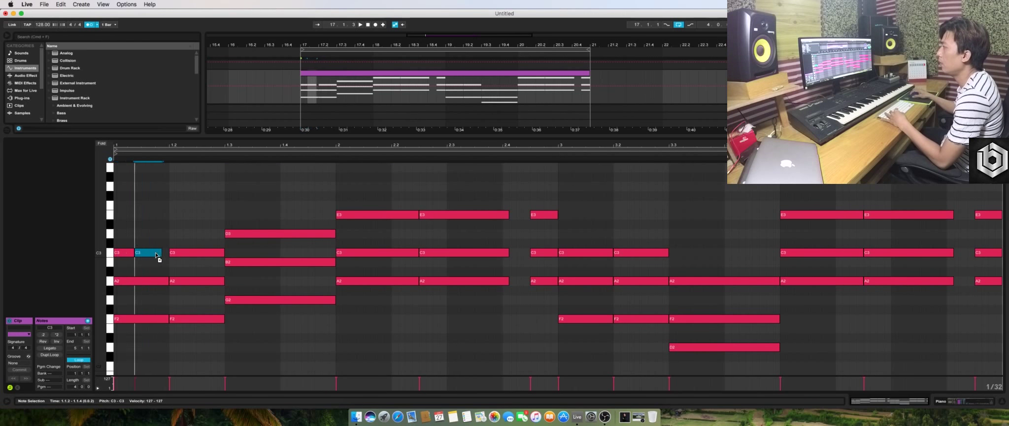
Raise the C3 note on the second beat of bar 1 to F3 and play back the change
click(185, 253)
drag(184, 251, 184, 218)
key(space)
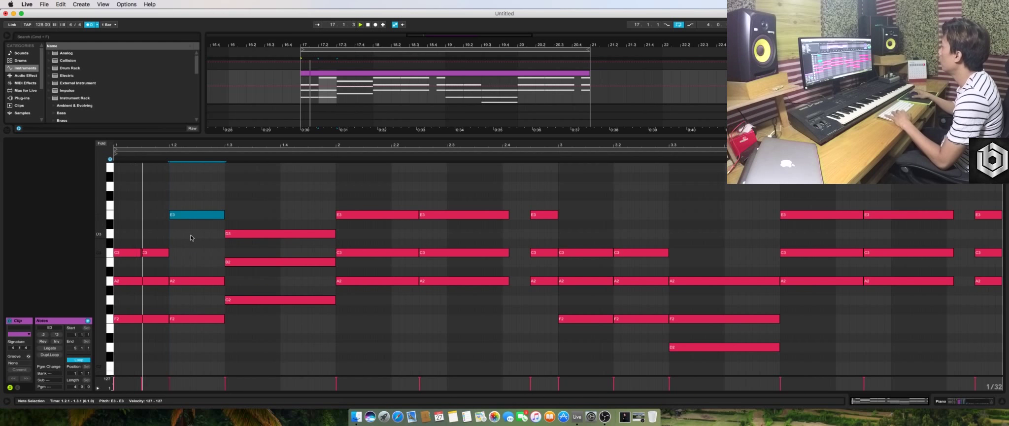
drag(184, 217, 185, 210)
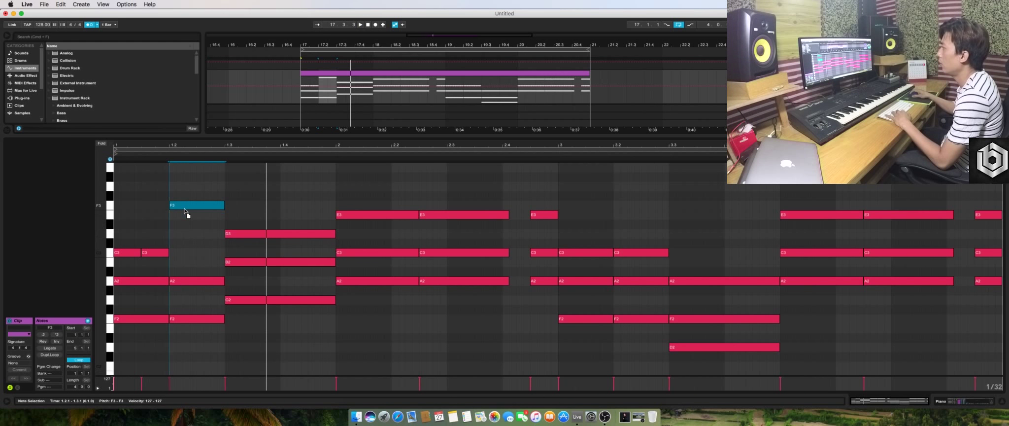
key(space)
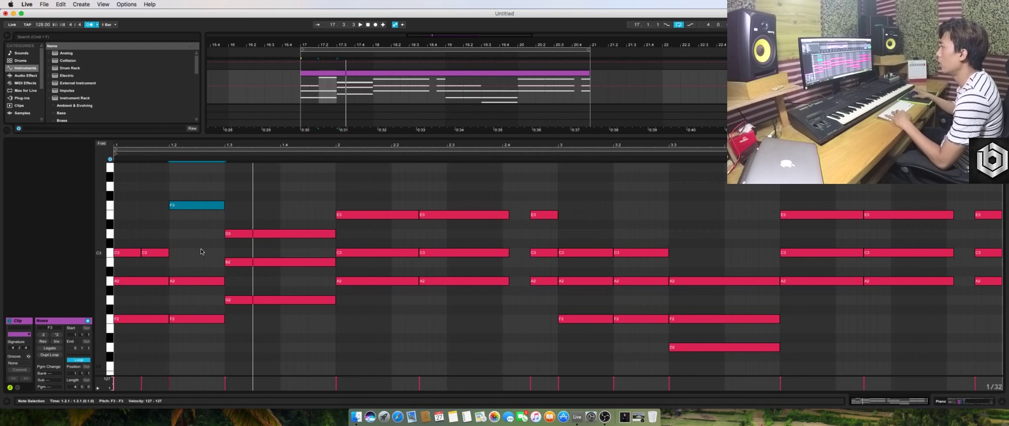
Complete bar 1's top melody with half-beat F3 and C3 notes, a one-beat D3, half-beat G3 and D3 notes, and play it back
drag(224, 206, 215, 255)
key(space)
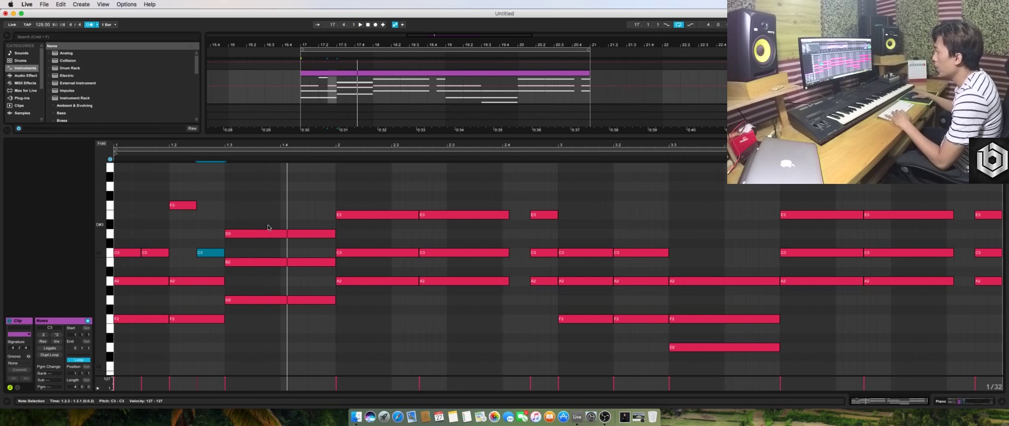
drag(334, 233, 280, 233)
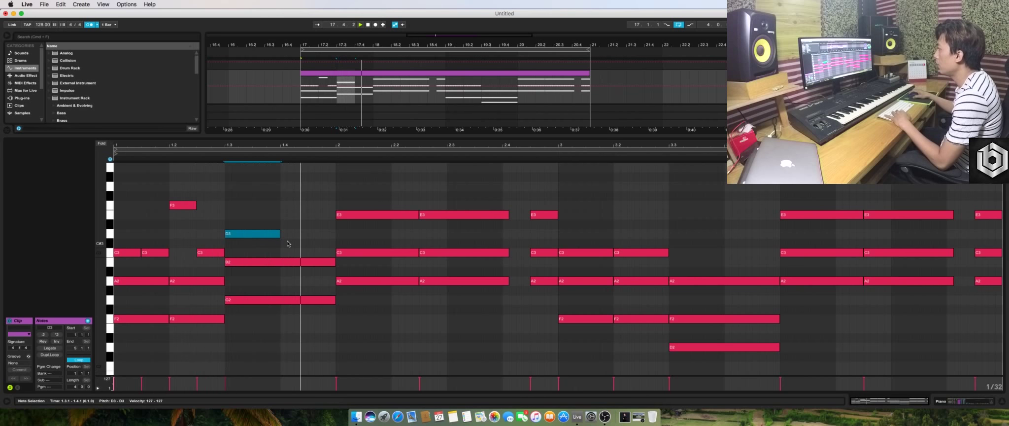
double_click(284, 206)
drag(287, 206, 297, 191)
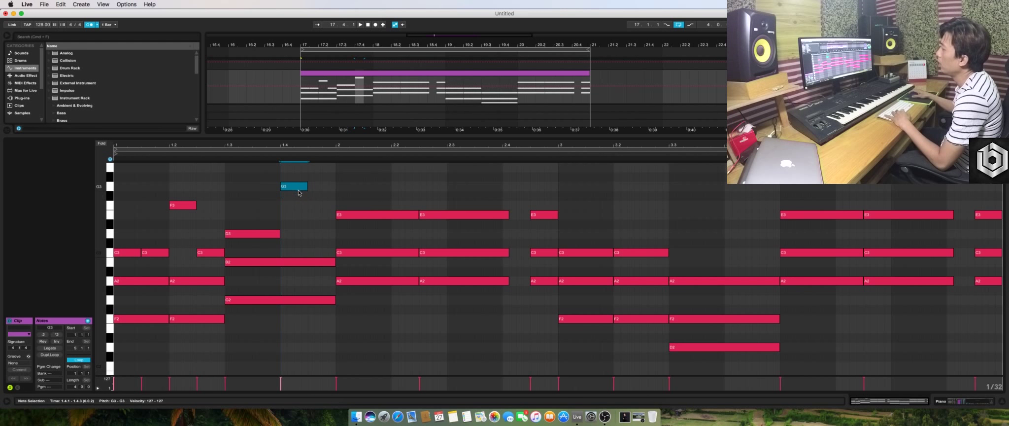
double_click(315, 233)
key(space)
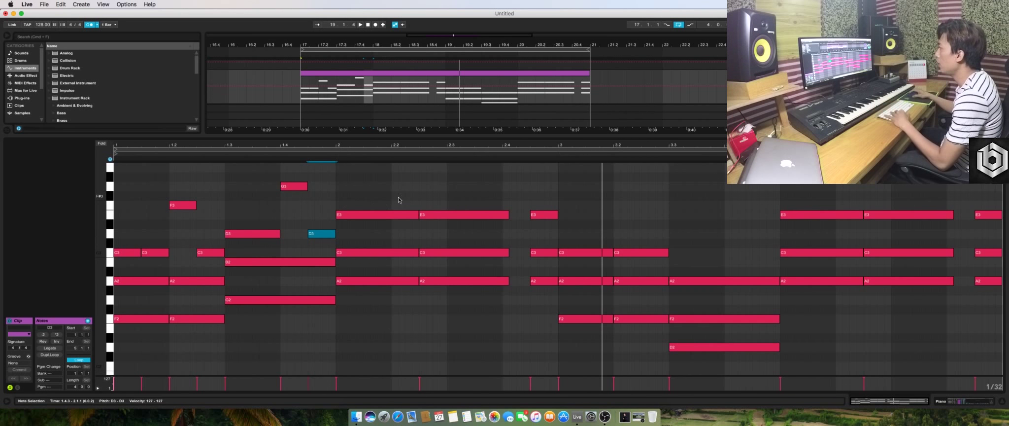
Shorten the first top E3 of bar 2 to one beat and add a half-beat E3 right after it
key(space)
drag(418, 214, 390, 215)
key(space)
double_click(397, 215)
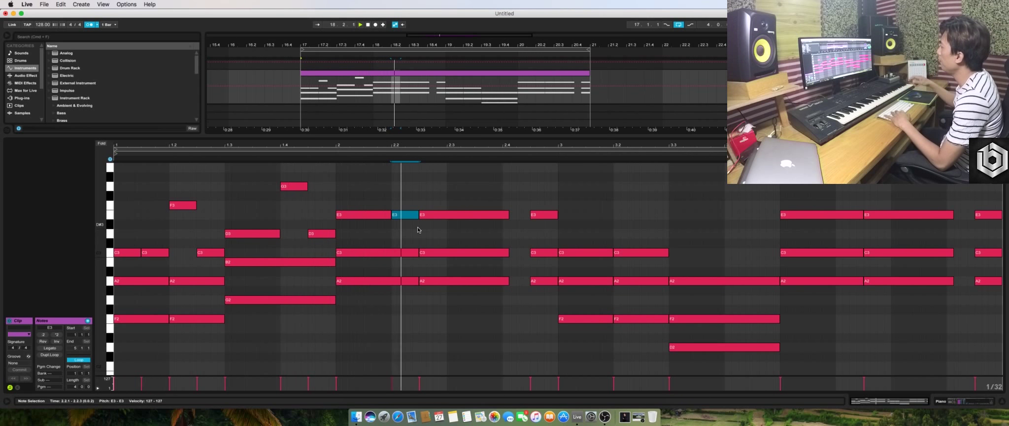
Replace the long top E3 in the middle of bar 2 with a half-beat E3 and a half-beat A3 on beat 3
click(458, 215)
scroll(459, 215, up, 2)
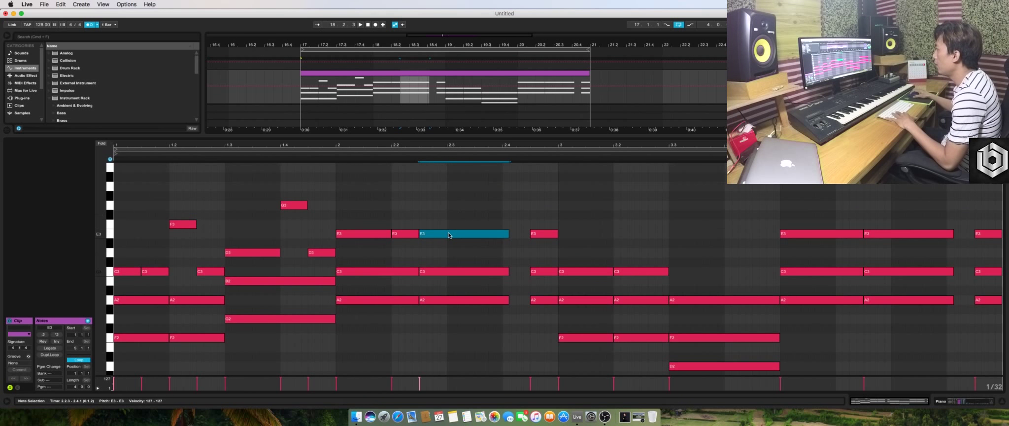
drag(448, 235, 483, 187)
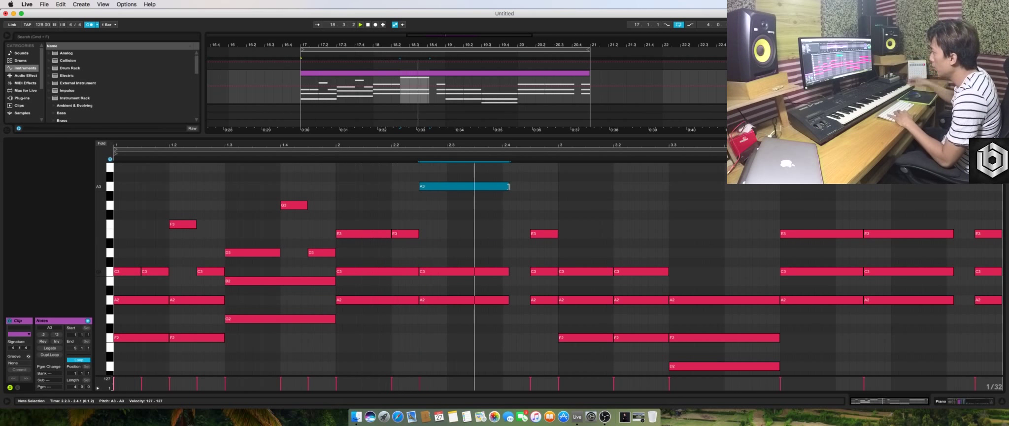
key(space)
mouse_move(446, 189)
mouse_down()
mouse_move(449, 235)
mouse_move(466, 219)
mouse_move(463, 189)
mouse_up()
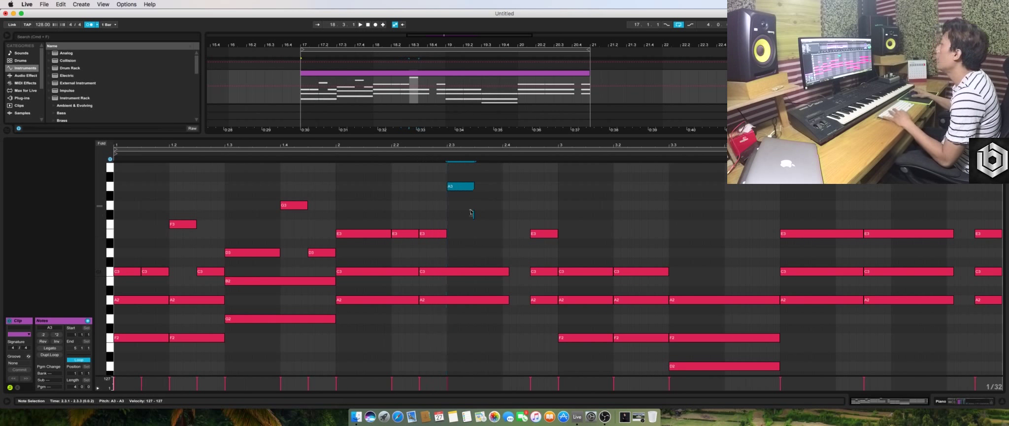
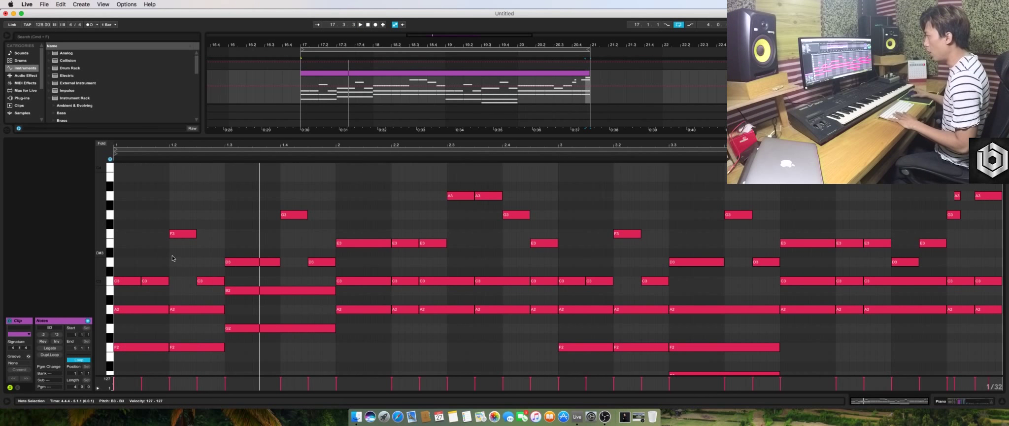
Add quarter-beat G3 and A3 notes above the second halves of bar 1's F3 and G3 melody notes and play the clip
double_click(188, 215)
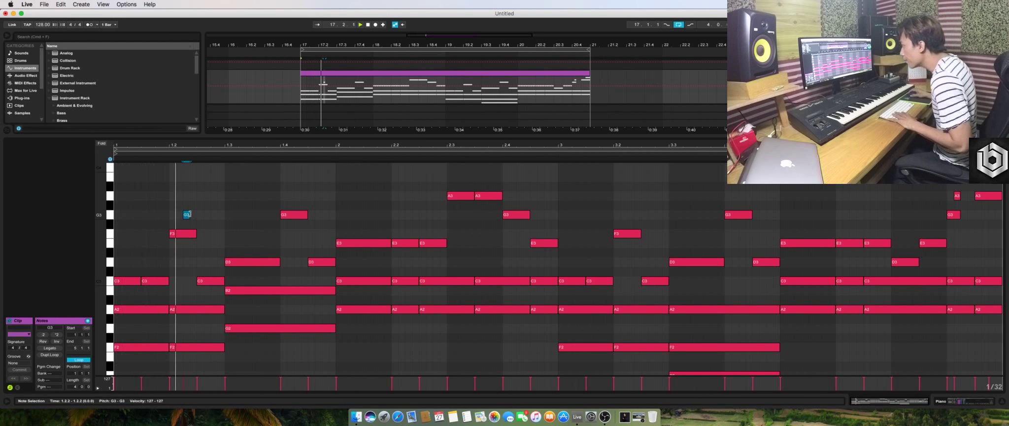
drag(192, 215, 196, 214)
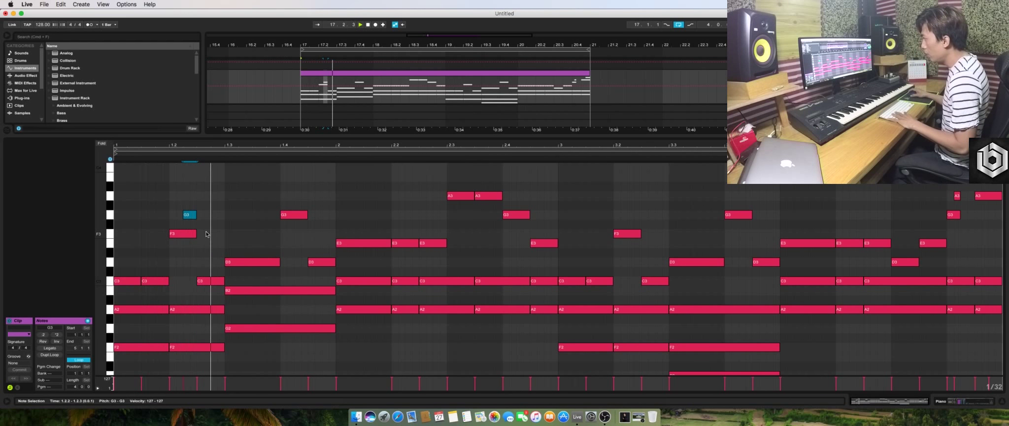
key(space)
double_click(297, 196)
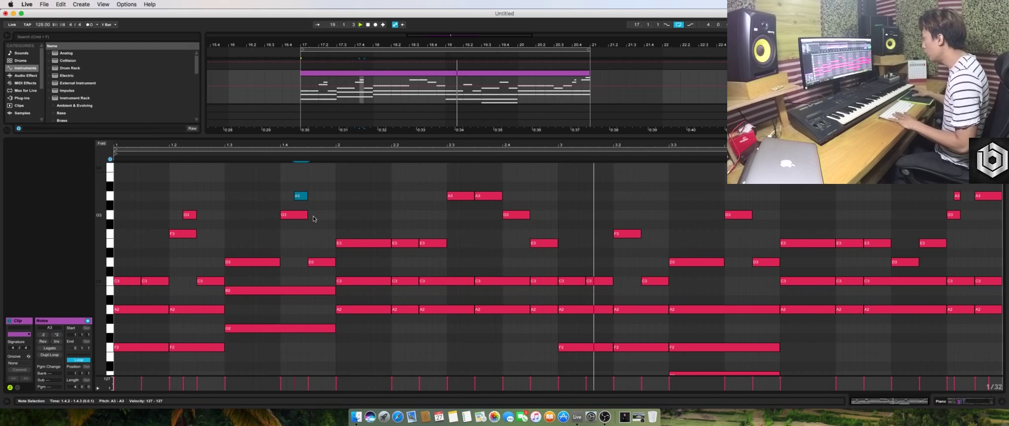
key(space)
Try the F3 and G3 pair on bar 1's second beat at G3 and A3, and return both notes to F3 and G3
drag(183, 195, 199, 240)
drag(183, 234, 182, 216)
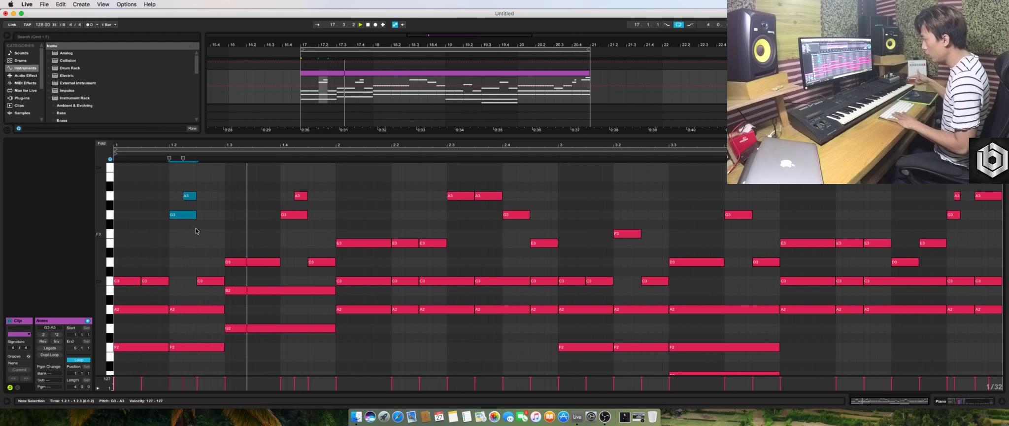
key(Down)
key(Down)
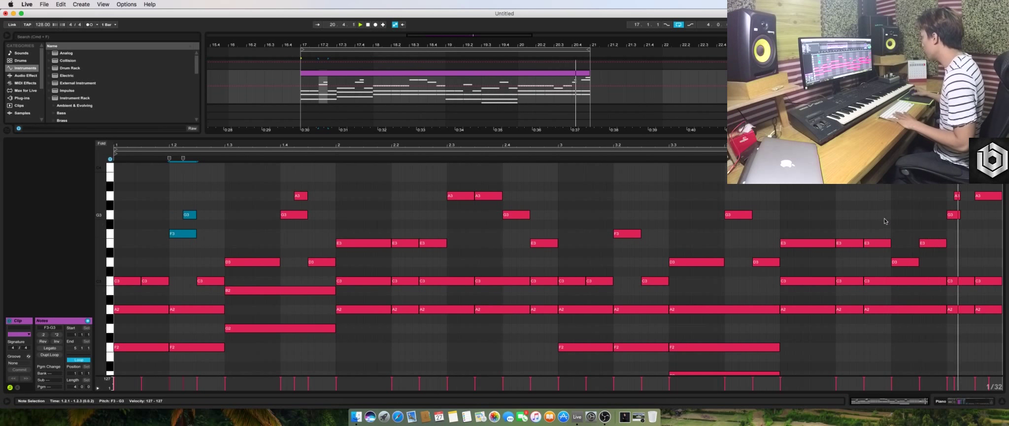
Copy bar 1's F3–G3 and G3–A3 melody pairs onto beats 2 and 4 of bar 3
key(space)
drag(316, 181, 174, 241)
drag(183, 233, 630, 236)
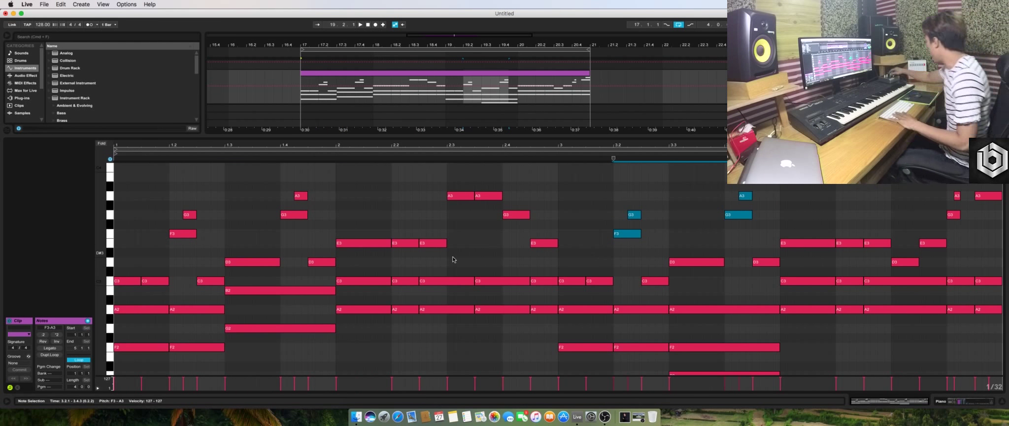
Transpose all notes of the piano clip down one semitone and play back the result
key(super+a)
key(space)
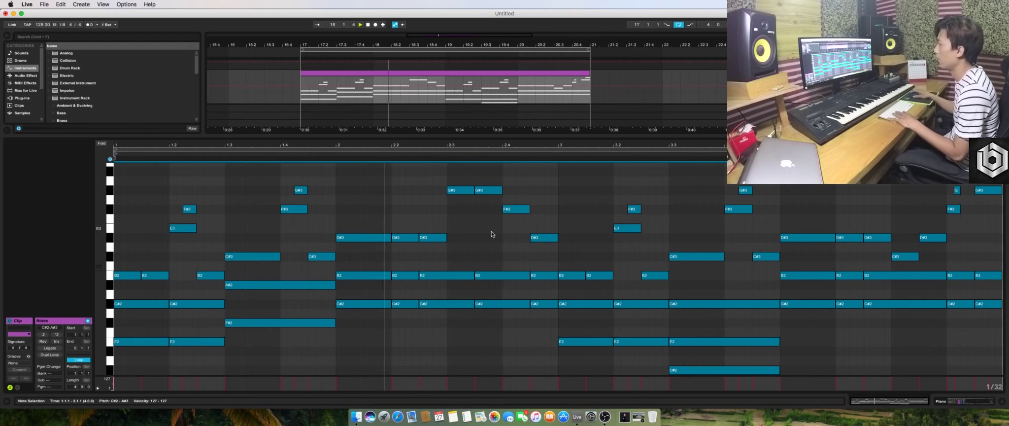
key(Down)
scroll(492, 239, down, 2)
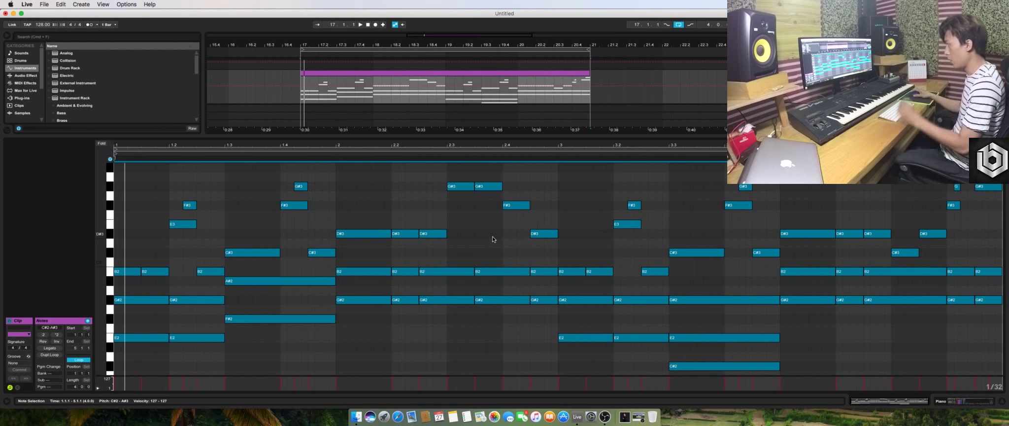
Insert a new MIDI track below the piano track and name it Main Drop
click(939, 401)
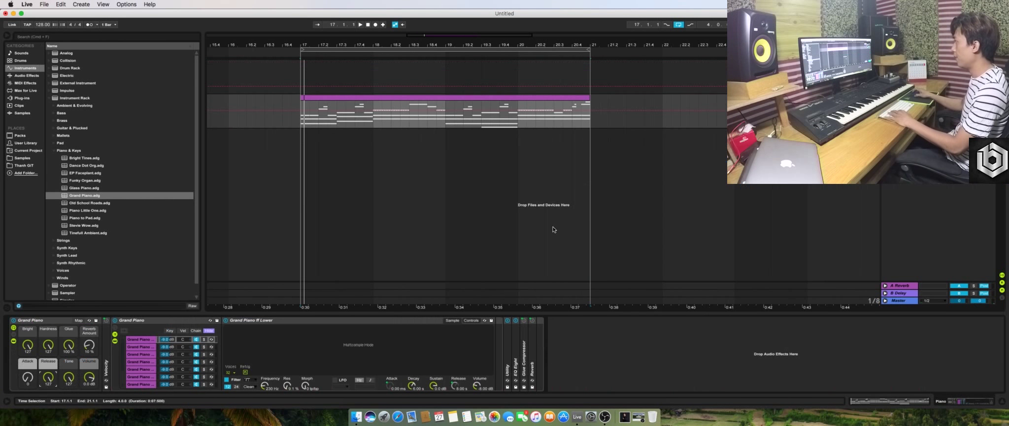
drag(421, 44, 421, 29)
key(super+shift+t)
key(super+r)
text(Main Drop)
key(Return)
Search the plug-ins for "ser" and load the Xfer Records Serum instrument onto the Main Drop track
click(20, 98)
click(51, 38)
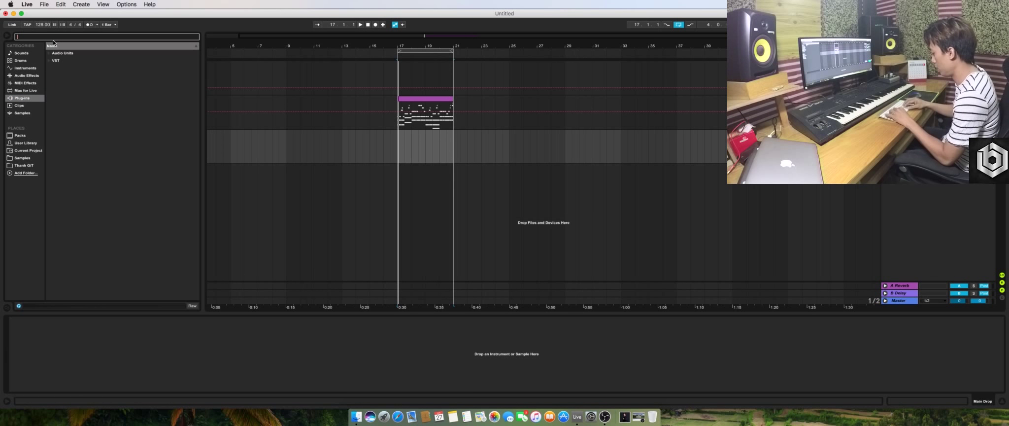
text(so)
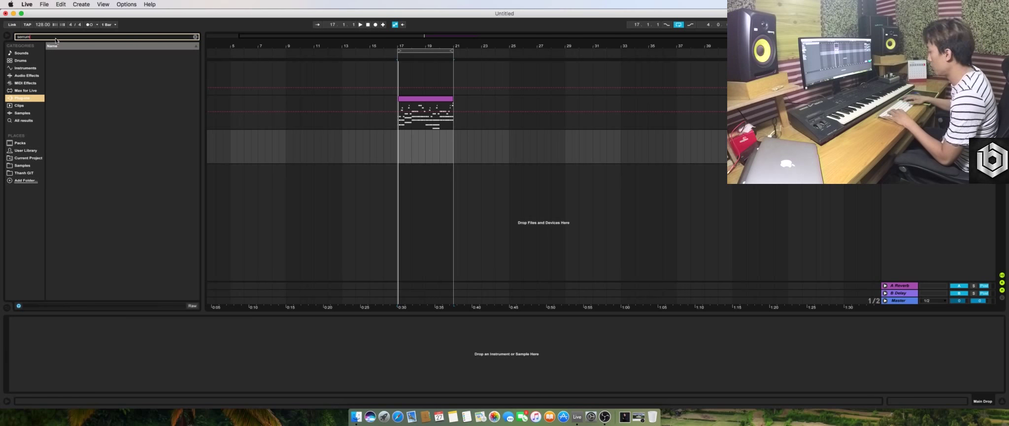
click(50, 53)
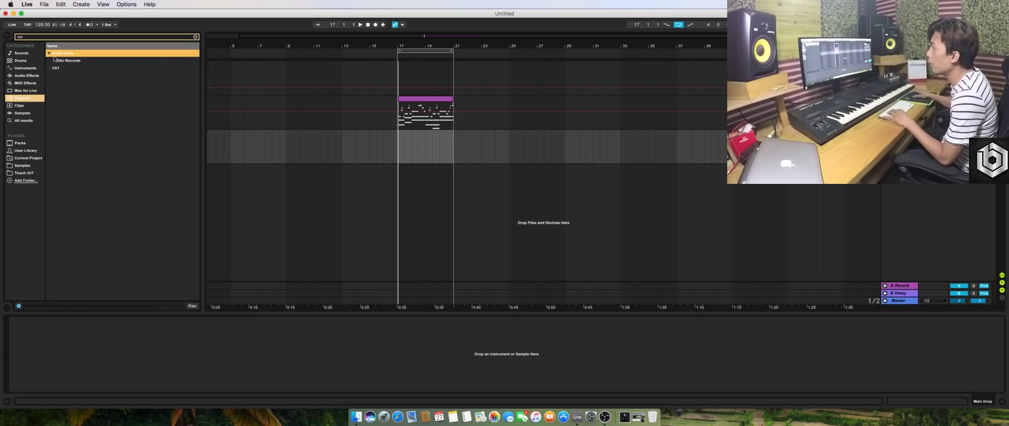
click(55, 61)
click(66, 68)
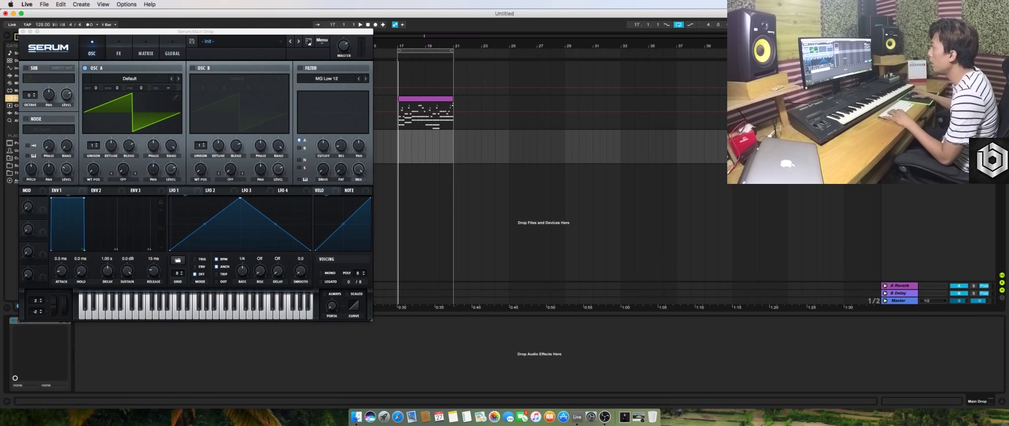
Load the "LEAD - Afrorixx" preset from the Martin Garixx folder in Serum
click(309, 41)
click(245, 43)
scroll(247, 163, down, 3)
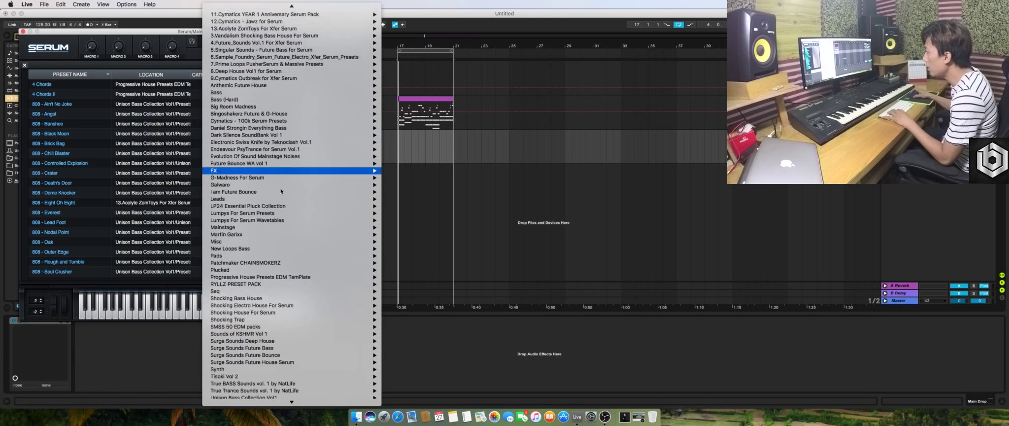
mouse_move(250, 354)
scroll(252, 346, up, 3)
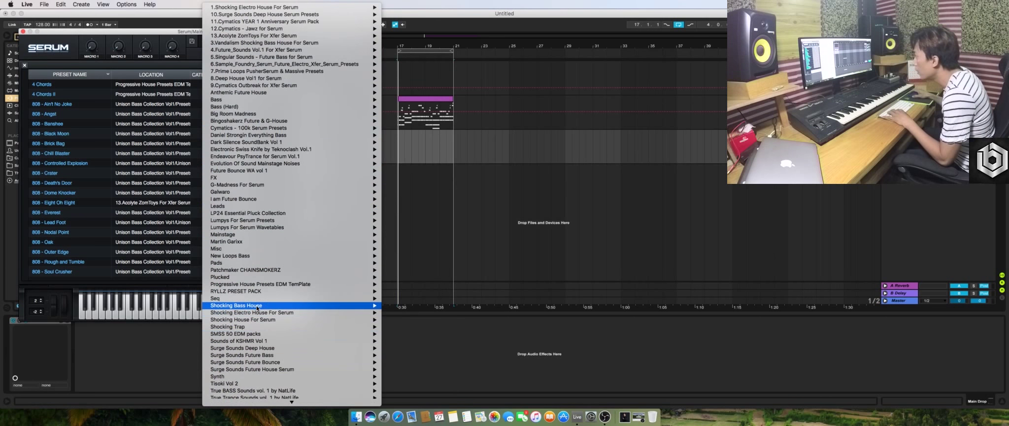
mouse_move(345, 241)
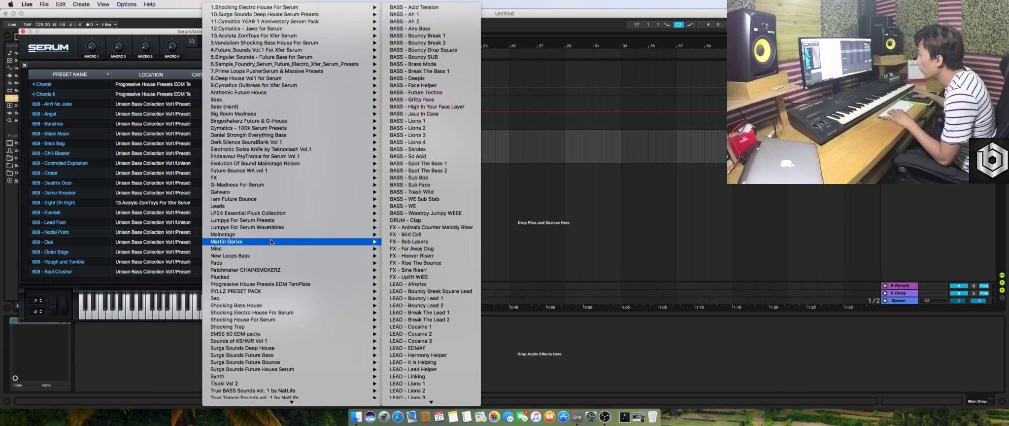
click(422, 285)
Copy the piano clip onto the Main Drop track and close the Serum window
click(536, 149)
drag(426, 99, 426, 141)
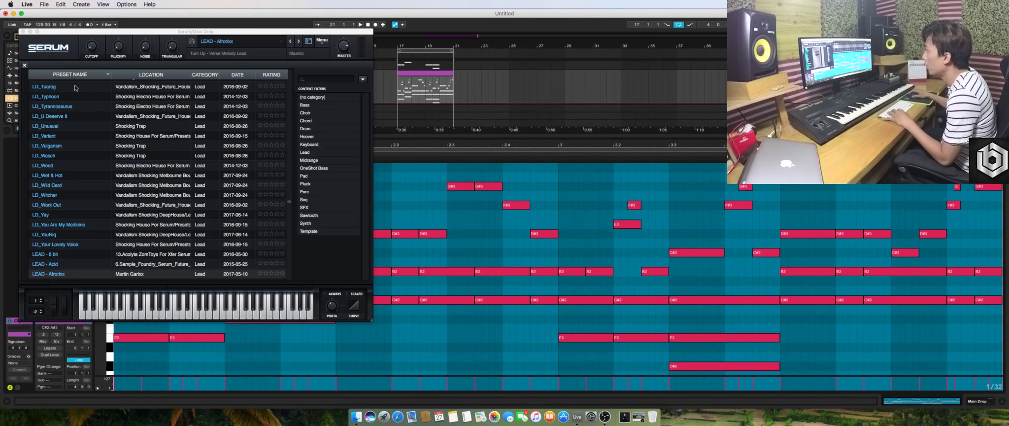
click(23, 31)
Delete the chord notes below the melody in bar 1 of the Main Drop clip
scroll(148, 240, down, 4)
drag(148, 241, 225, 296)
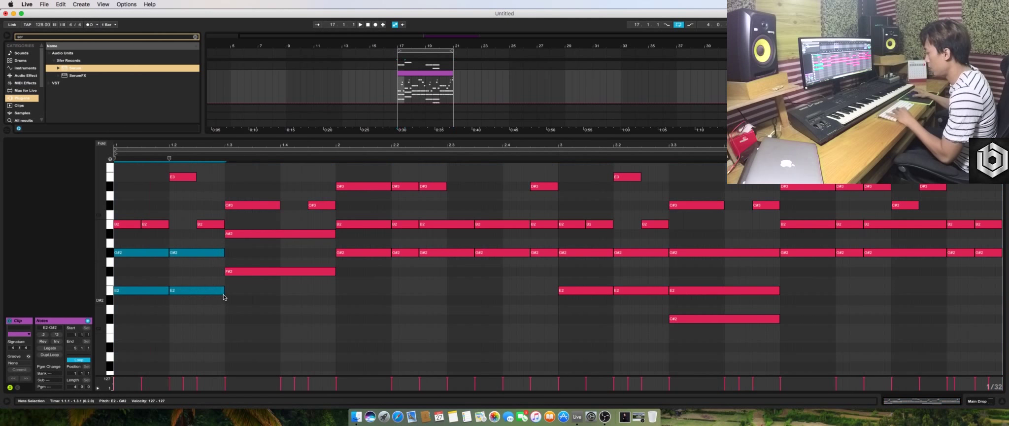
scroll(226, 288, up, 3)
key(Delete)
drag(256, 256, 284, 342)
key(Delete)
Delete the chord notes below the melody throughout bar 2 of the Main Drop clip
scroll(293, 271, up, 2)
drag(358, 261, 398, 324)
key(Delete)
drag(425, 254, 460, 340)
key(Delete)
drag(488, 264, 513, 335)
key(Delete)
drag(527, 267, 546, 313)
key(Delete)
scroll(552, 296, down, 1)
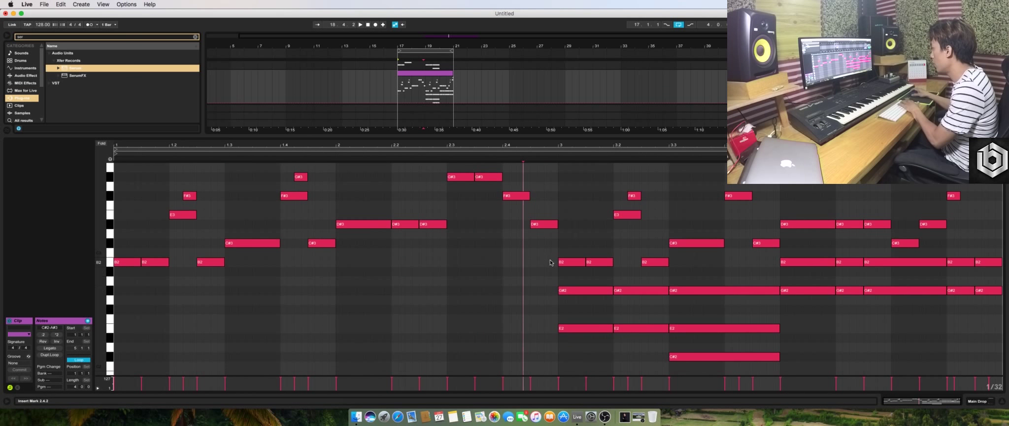
Delete the chord notes below the melody throughout bar 3 of the Main Drop clip
scroll(550, 263, up, 1)
drag(559, 280, 572, 311)
scroll(558, 319, up, 2)
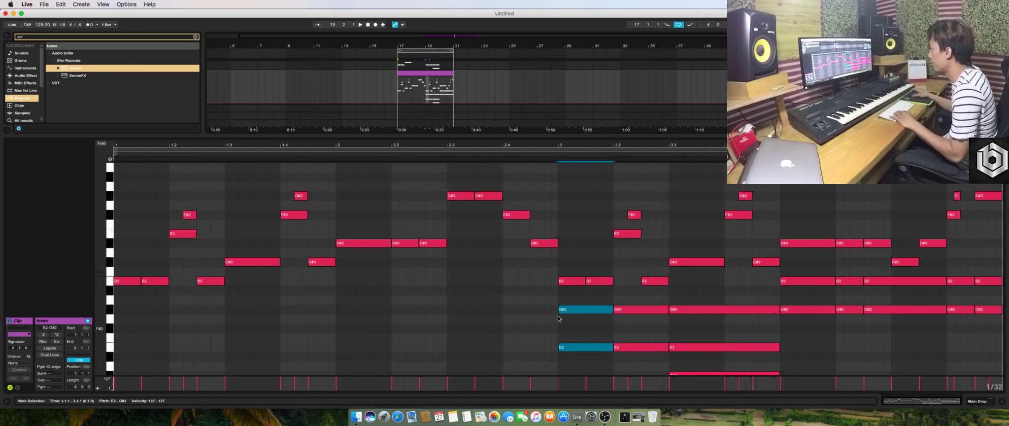
key(Delete)
scroll(554, 310, down, 2)
drag(603, 289, 635, 347)
key(Delete)
scroll(651, 295, down, 2)
drag(675, 264, 738, 351)
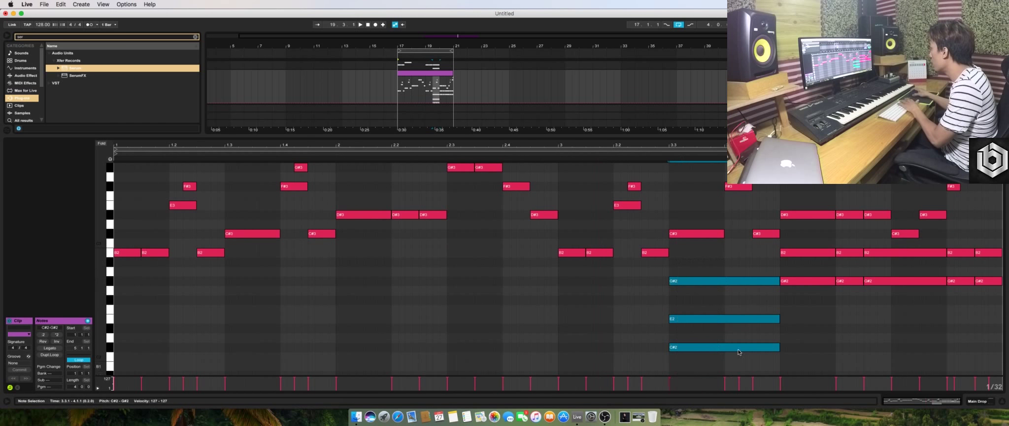
key(Delete)
Delete the B2 and G#2 chord notes in bar 4 of the Main Drop clip, keeping only the top melody
scroll(755, 318, up, 5)
drag(804, 286, 871, 340)
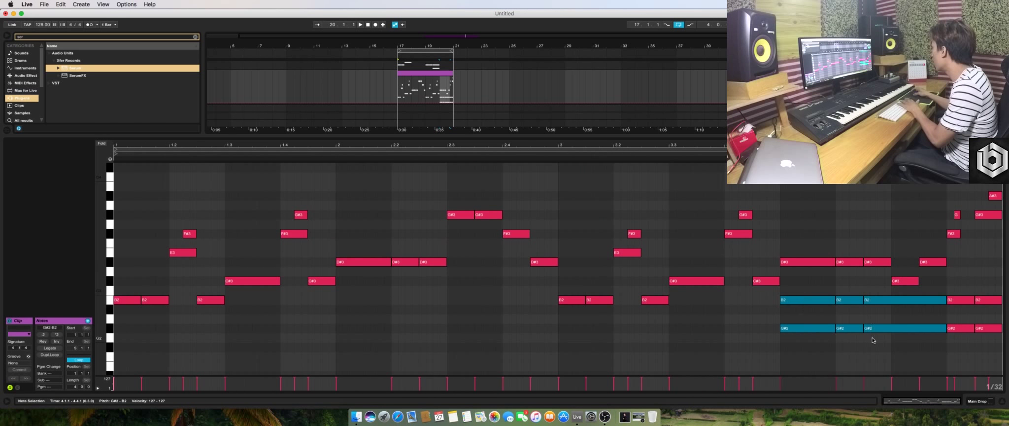
key(Delete)
drag(963, 285, 983, 339)
key(Delete)
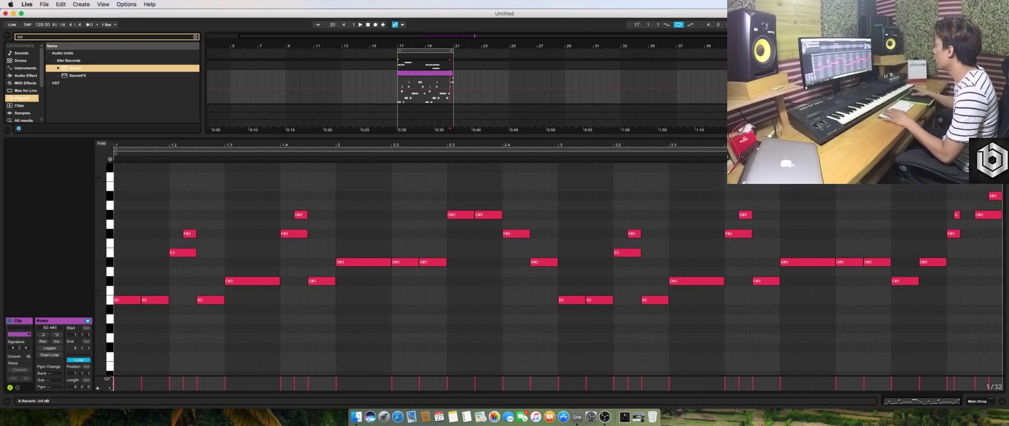
Play the Main Drop melody and reopen its Serum instrument window
key(space)
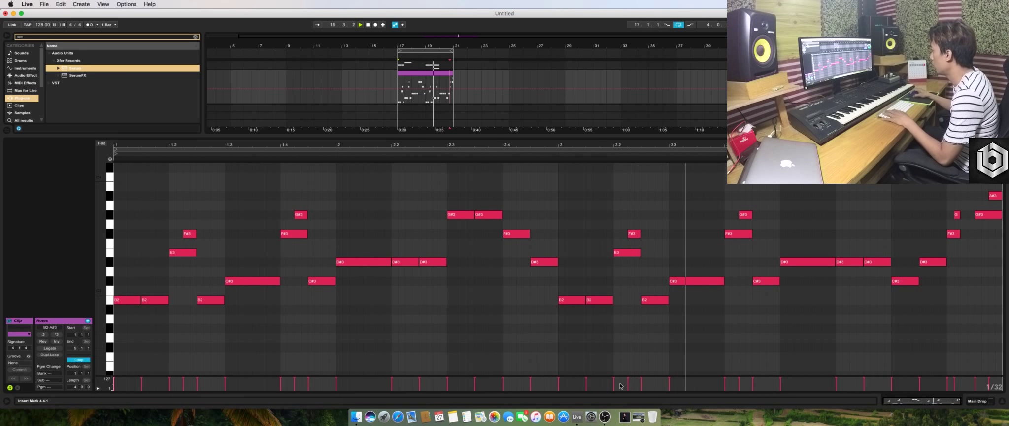
key(shift+Tab)
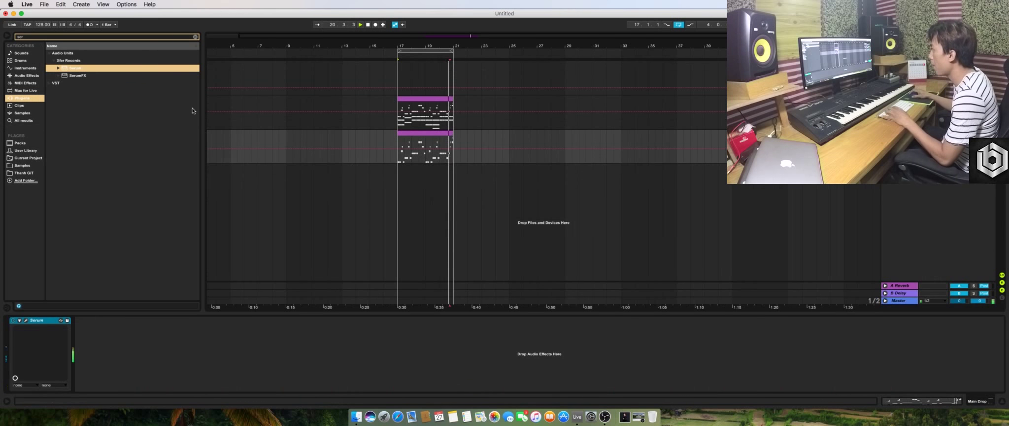
click(26, 320)
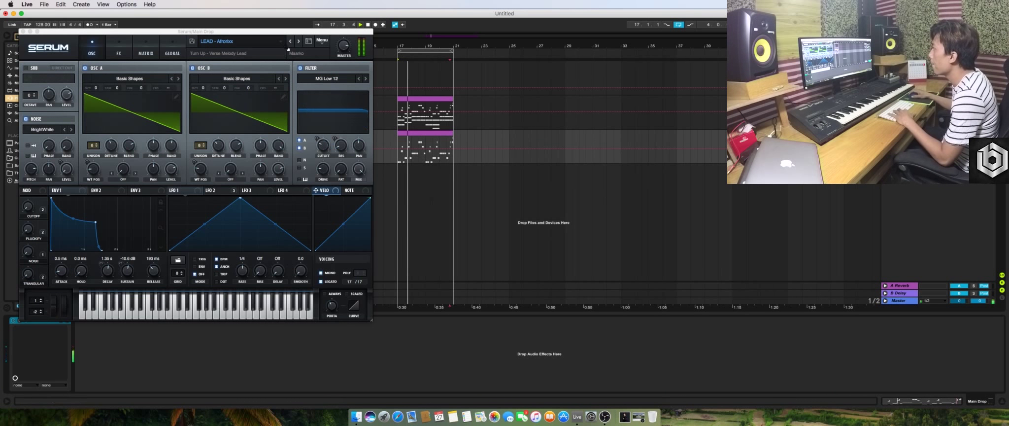
Load the LEAD - Bouncy Lead 1 preset in the Main Drop Serum and close the instrument window
click(299, 42)
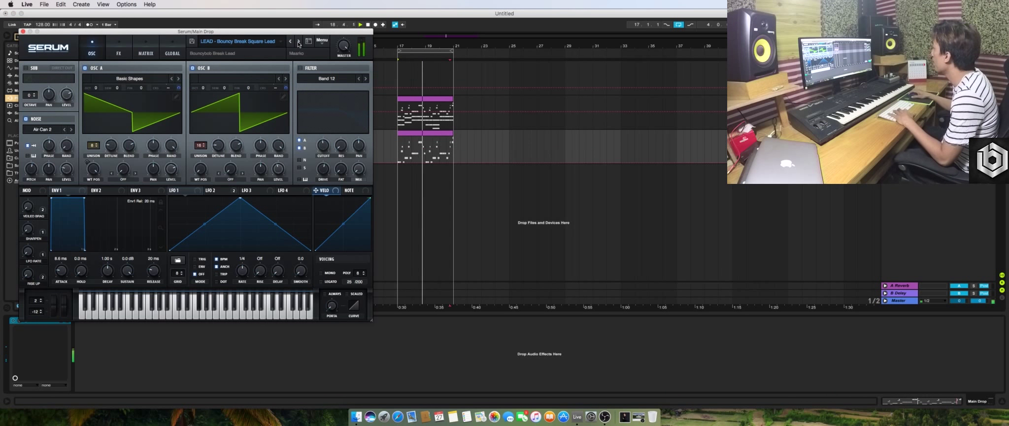
click(299, 42)
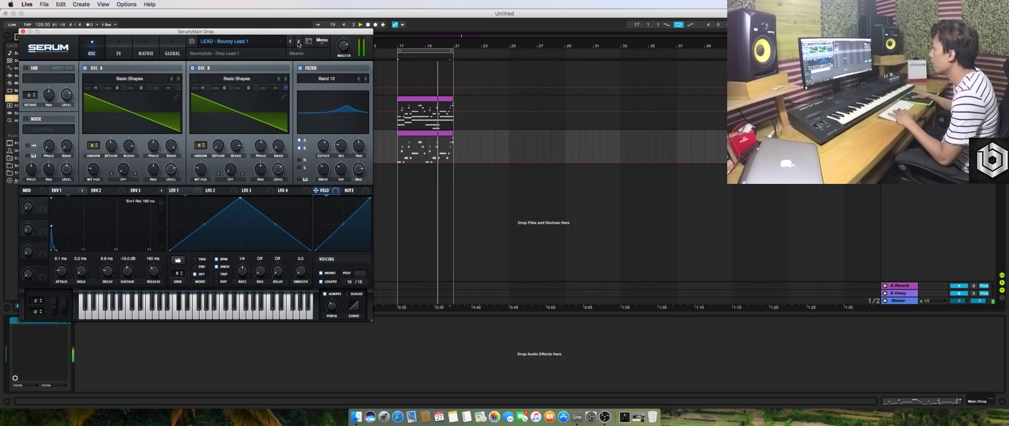
click(22, 32)
Shorten the B2, E3, F#3 and C#3 notes in the first three beats of bar 1 of the Main Drop clip
key(shift+Tab)
click(167, 302)
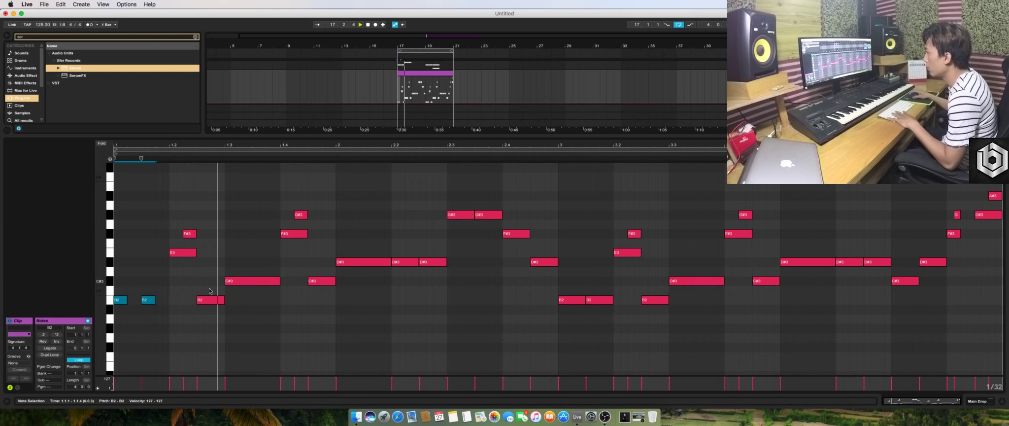
drag(224, 300, 217, 299)
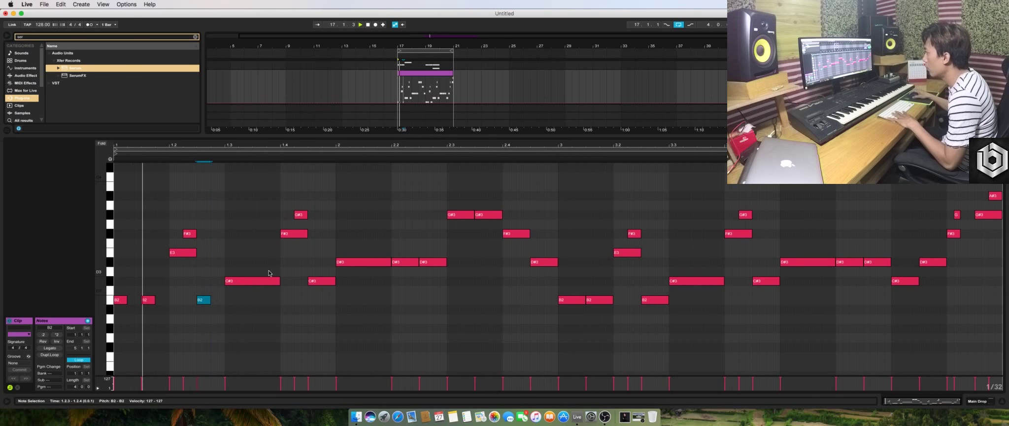
drag(198, 221, 190, 266)
key(space)
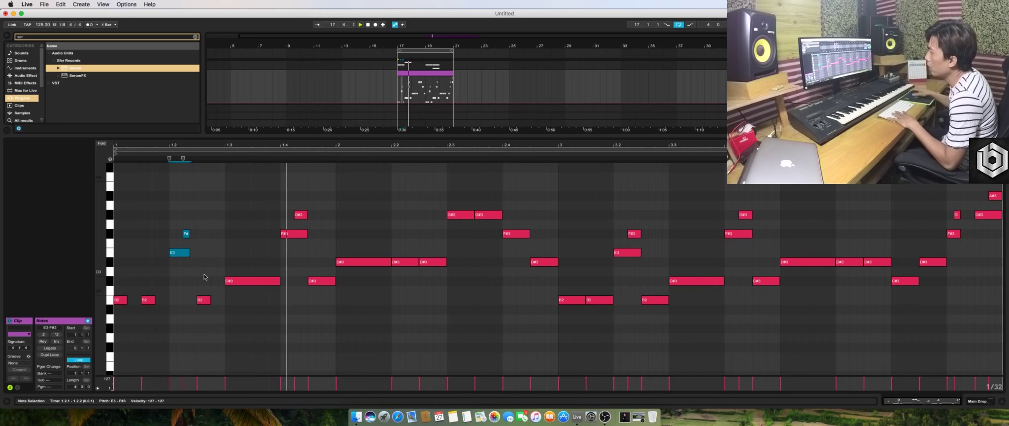
click(190, 242)
click(189, 233)
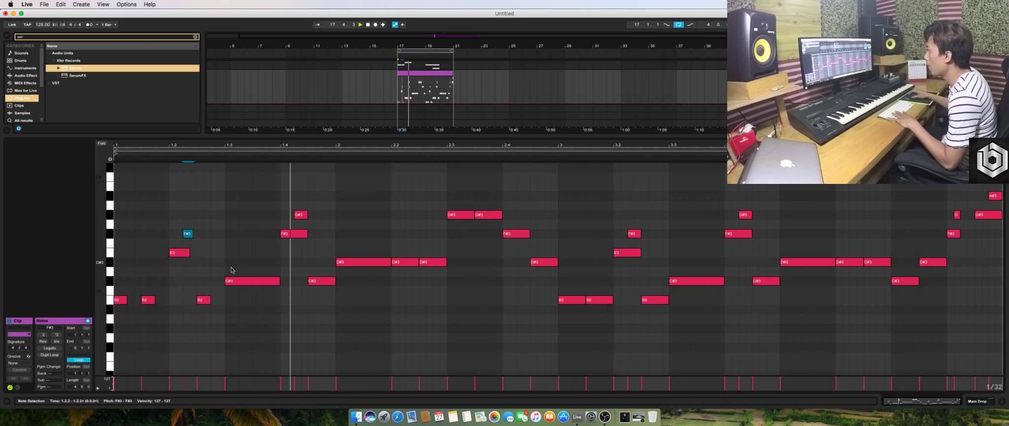
drag(279, 280, 259, 280)
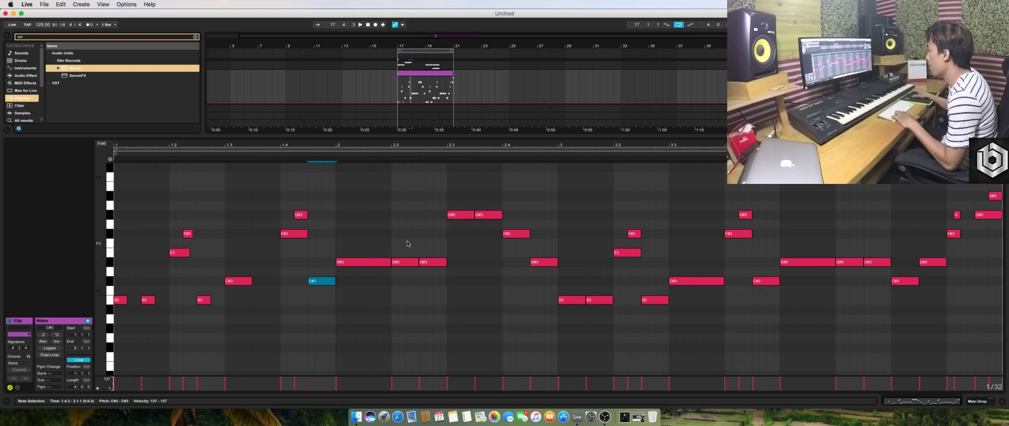
Shorten the separate eighth notes from the last C#3 of bar 1 through bar 4 together to sixteenth notes
drag(459, 191, 553, 286)
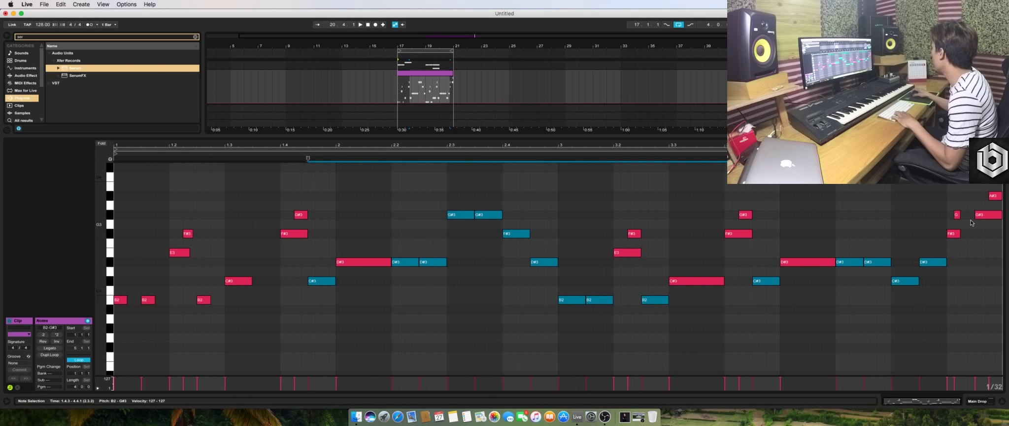
drag(919, 282, 904, 281)
key(space)
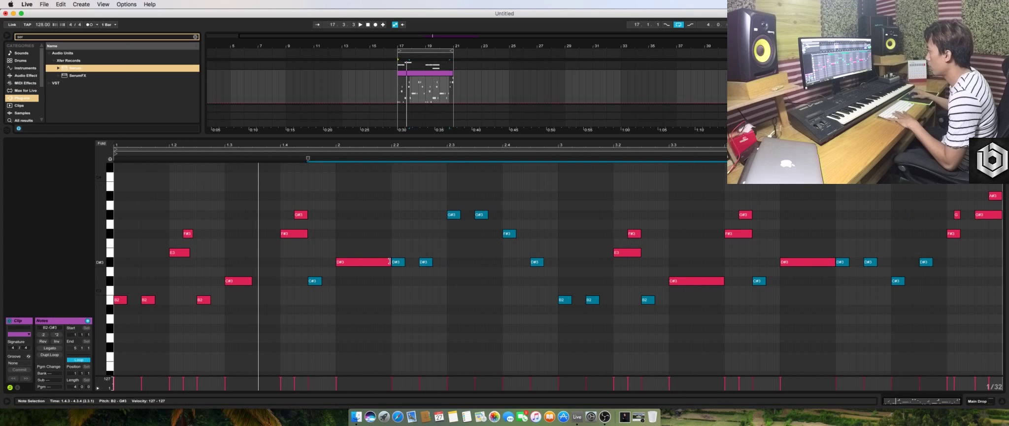
key(space)
Shorten the long notes, D#3 in bar 2, C#3 in bar 3 and D#3 in bar 4, to eighth notes
click(389, 261)
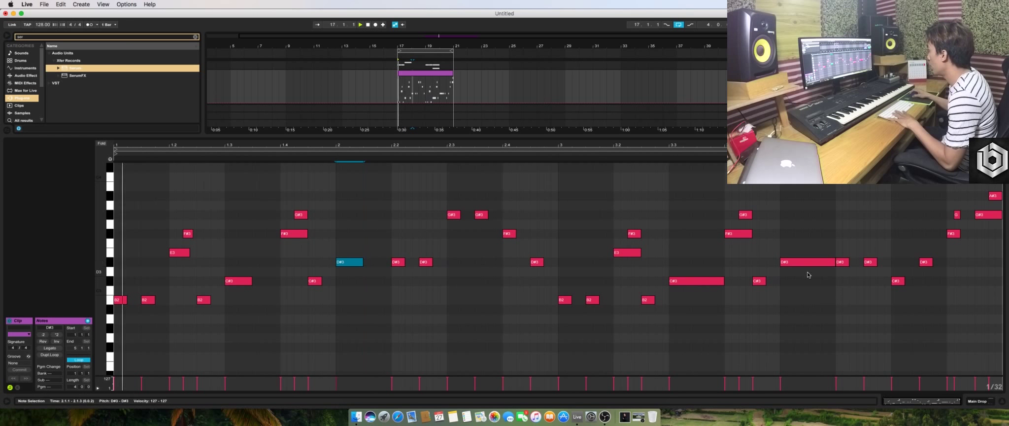
drag(722, 281, 696, 281)
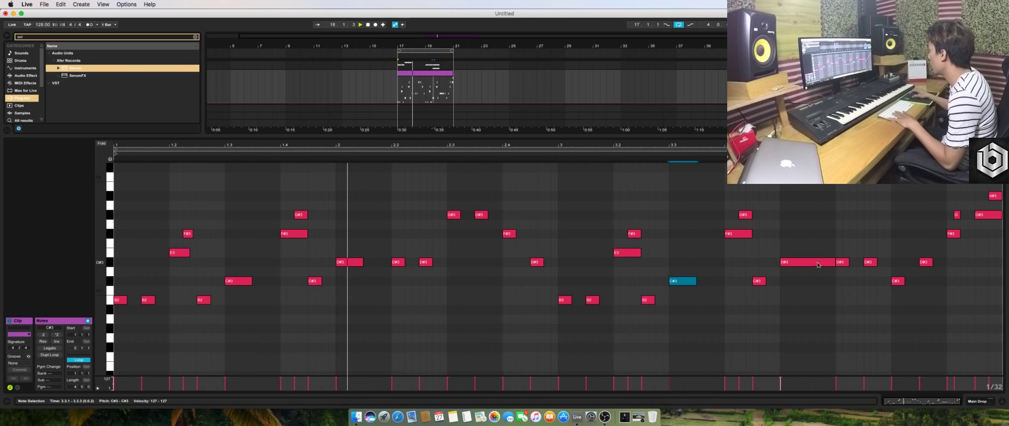
drag(835, 262, 808, 262)
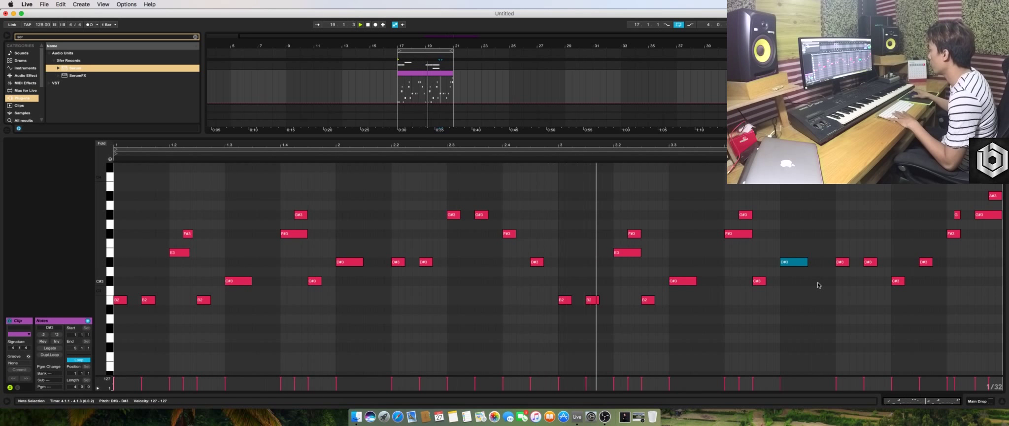
Trim the remaining touching melody notes slightly in bars 1 and 3 and at the end of bar 4
drag(156, 226, 623, 256)
key(space)
drag(168, 228, 985, 220)
key(space)
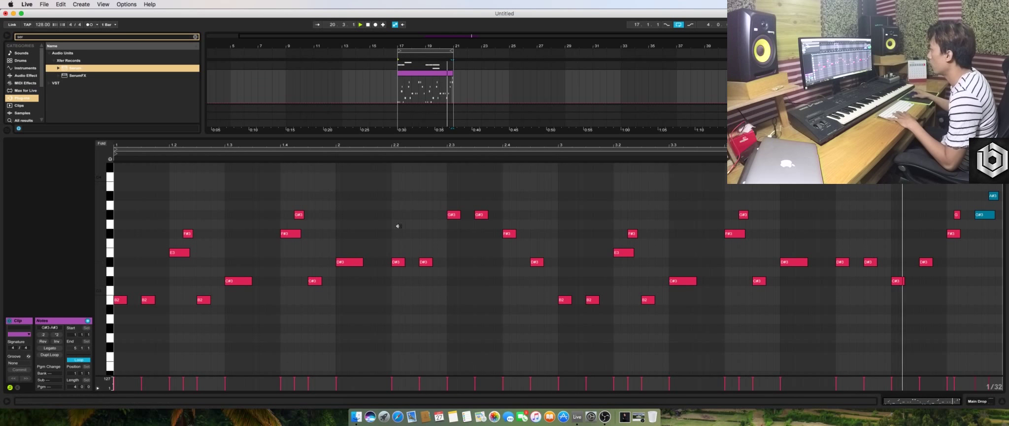
Examine the effects chain of the Main Drop Serum preset during playback
key(shift+Tab)
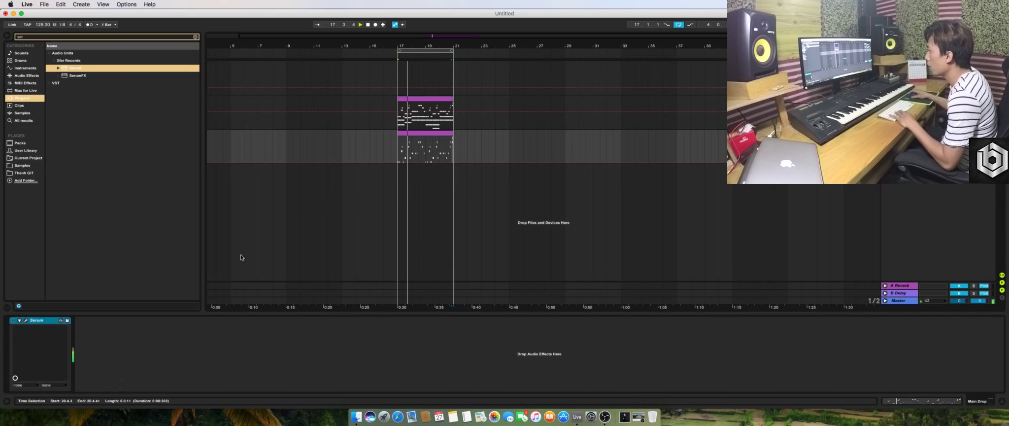
click(26, 320)
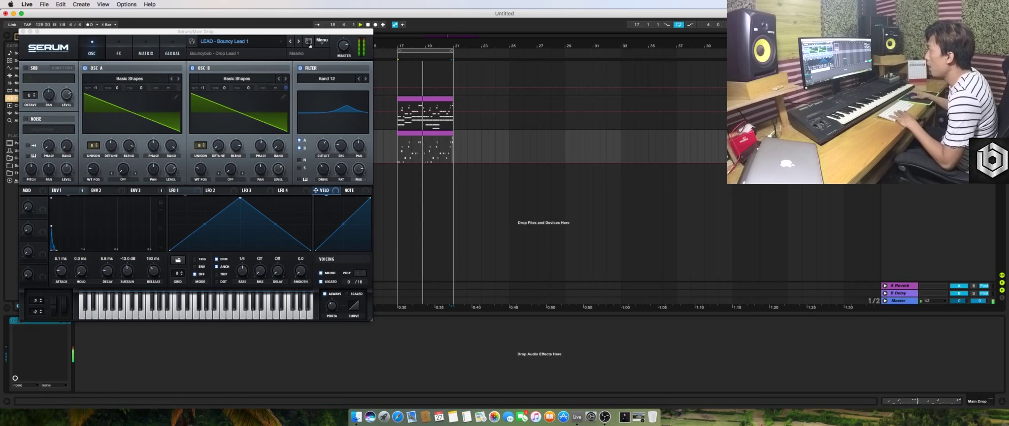
click(129, 53)
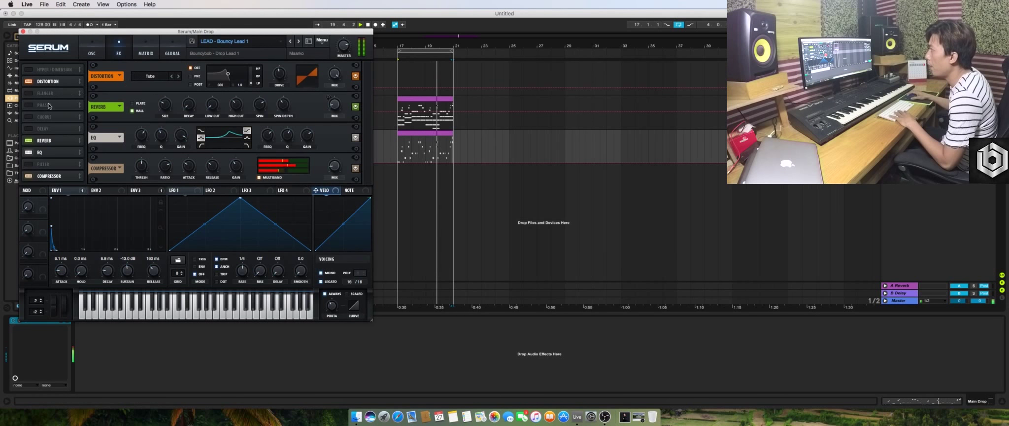
click(23, 31)
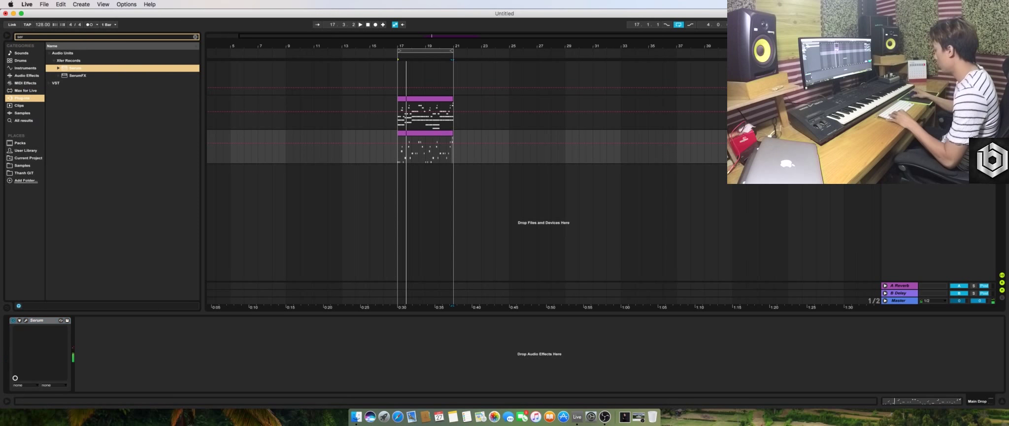
Group the Main Drop track as DROP and add LFOTool to the group
key(super+g)
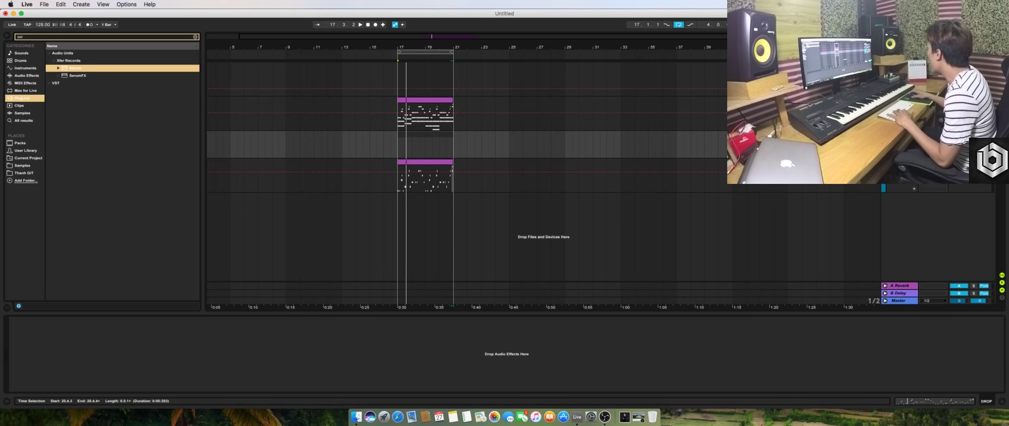
drag(879, 144, 844, 144)
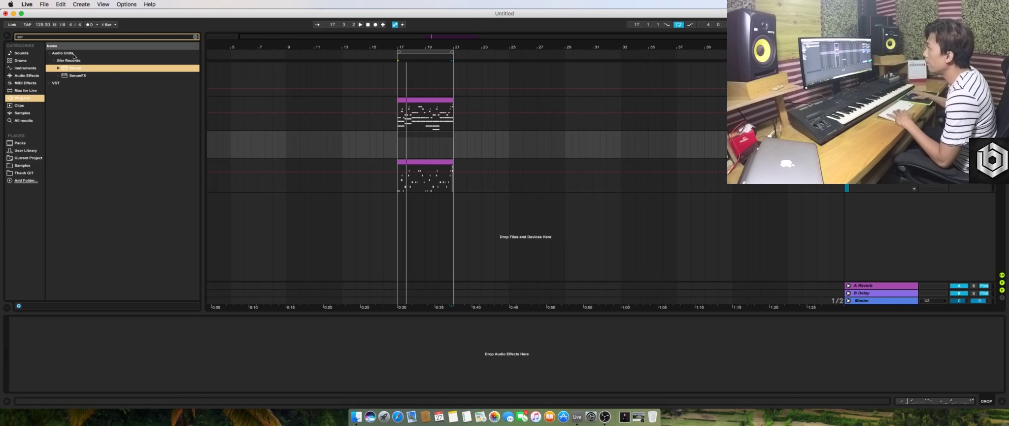
click(194, 36)
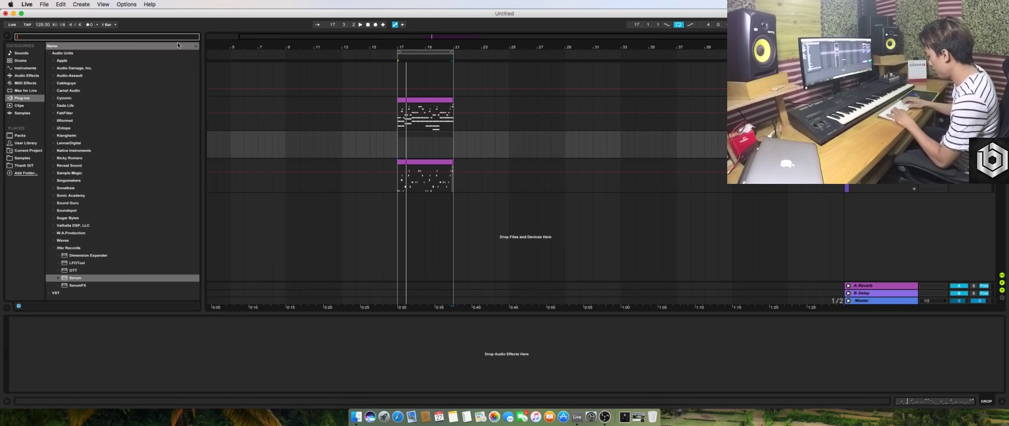
text(LFO)
click(79, 68)
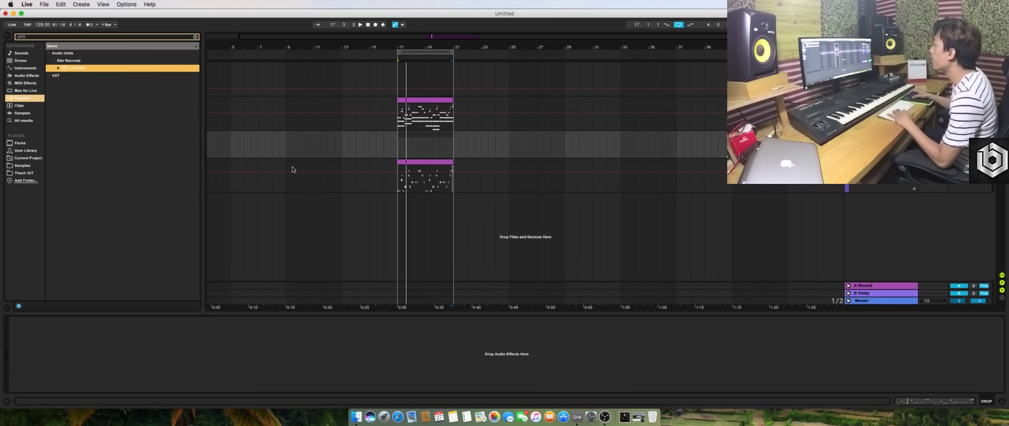
key(Return)
key(space)
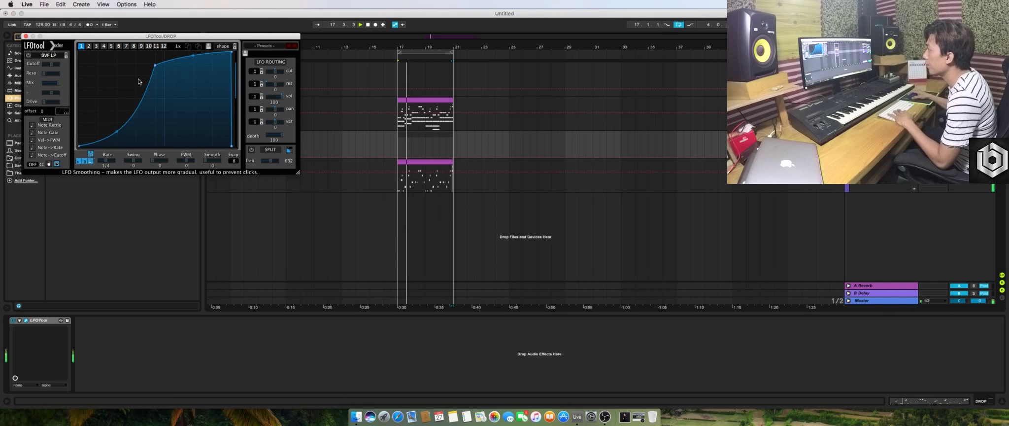
Raise the upper bend point of the LFOTool curve slightly, set its volume amount to 86, and listen to the ducking
drag(155, 64, 154, 52)
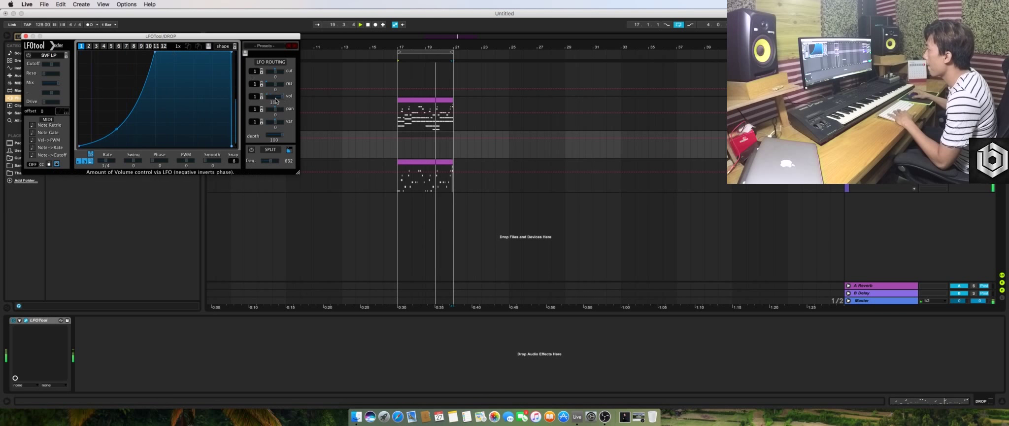
drag(276, 101, 280, 102)
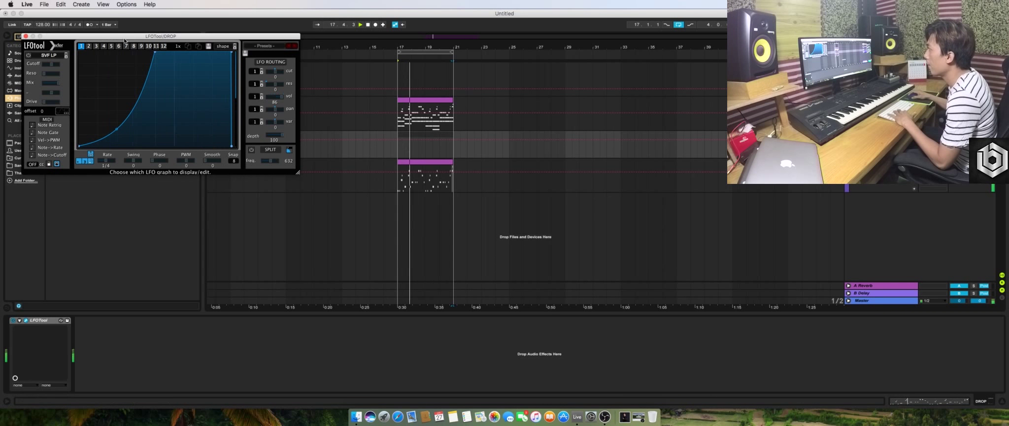
drag(154, 53, 154, 58)
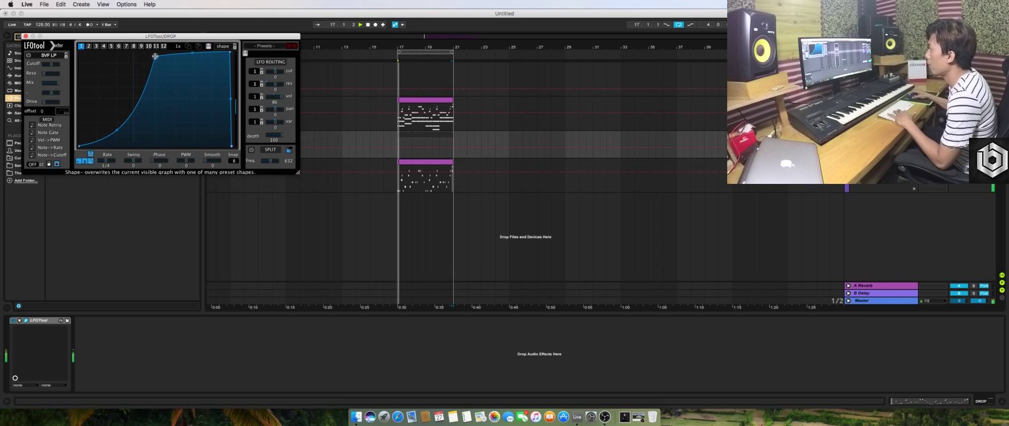
mouse_move(42, 65)
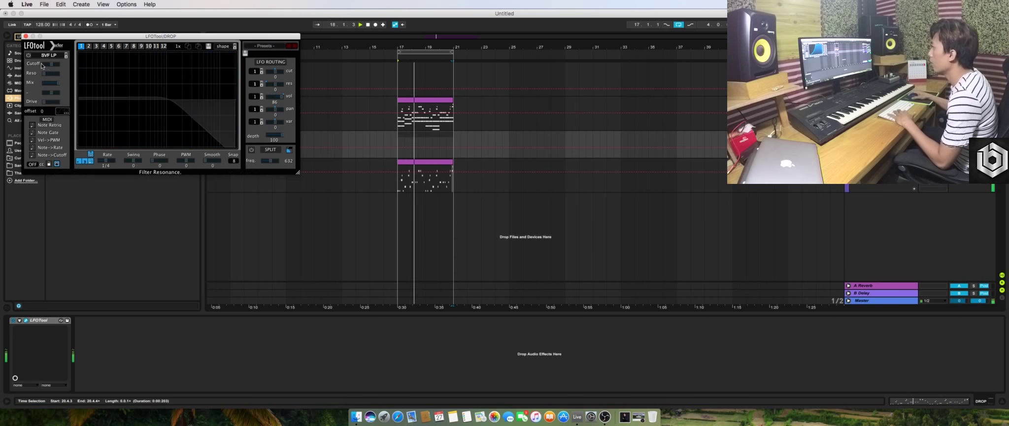
click(25, 36)
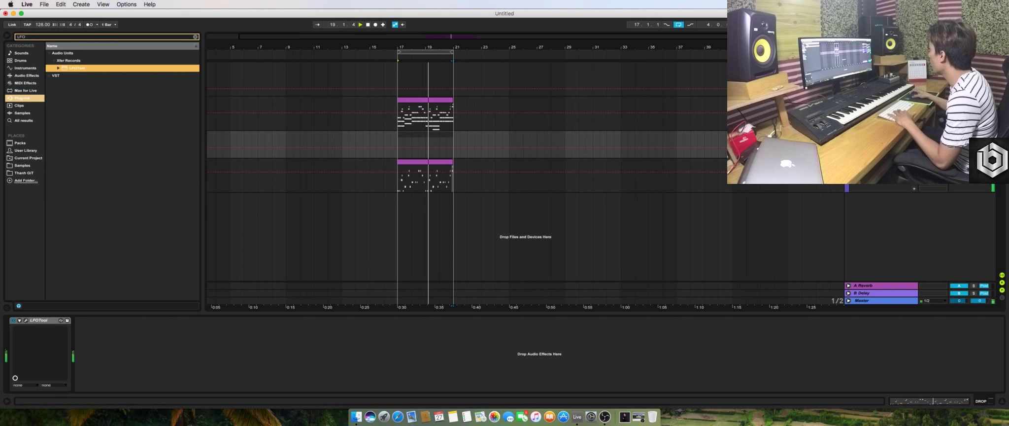
key(space)
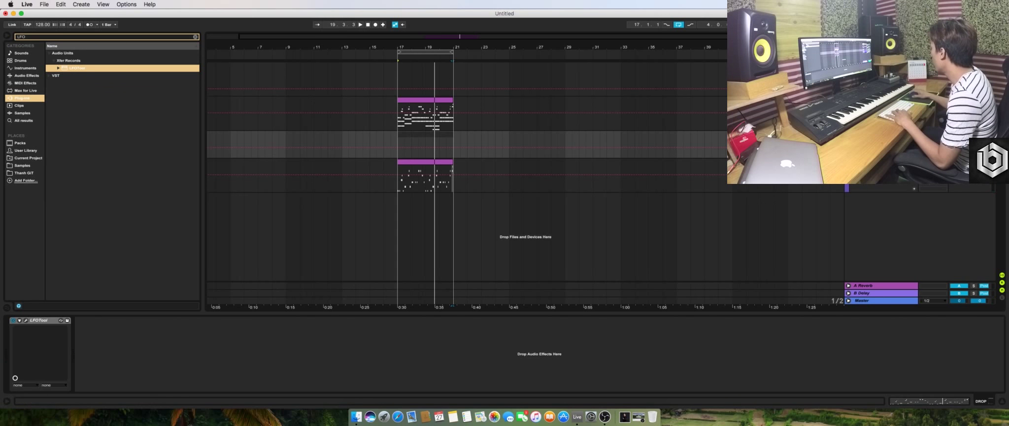
key(space)
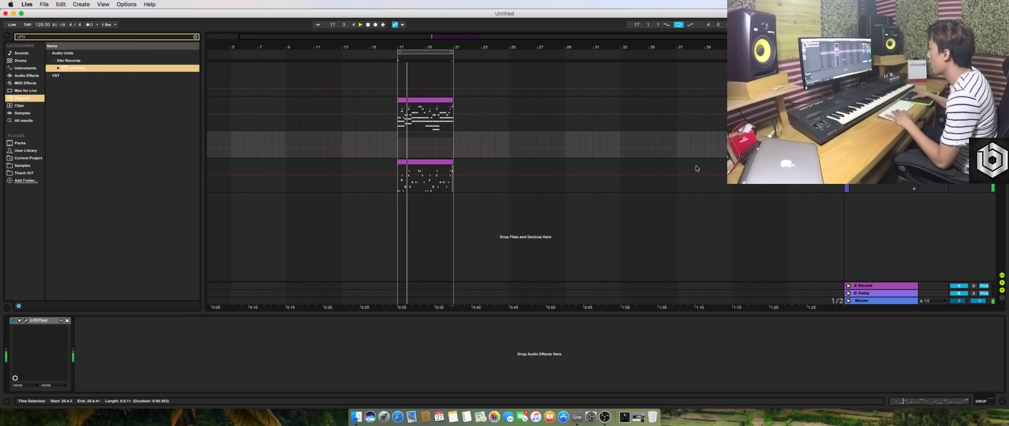
Delete the B2 notes at the very start of bars 1 and 3 in the Main Drop clip and play the result
double_click(434, 161)
key(space)
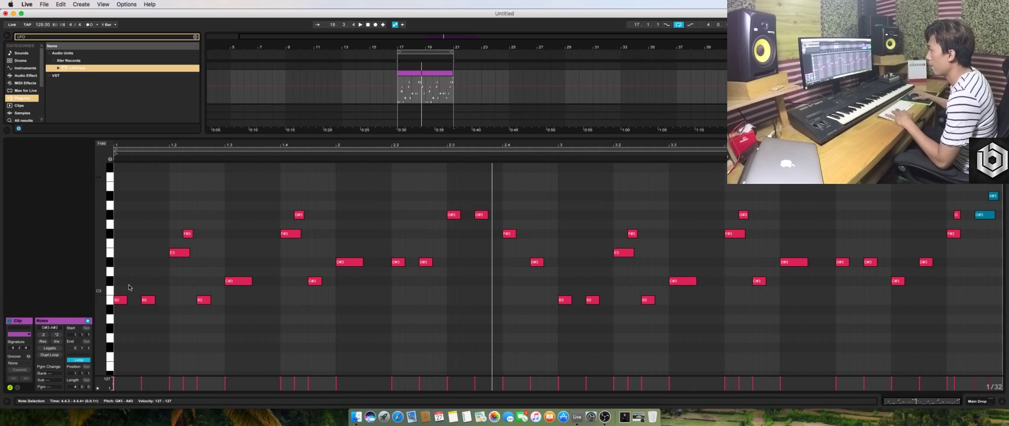
click(120, 299)
key(Delete)
key(space)
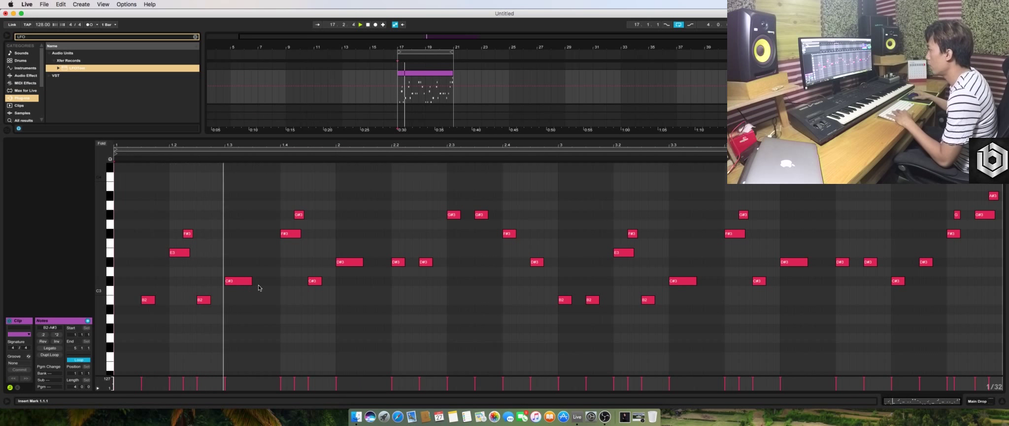
drag(551, 294, 570, 310)
key(space)
key(Delete)
key(space)
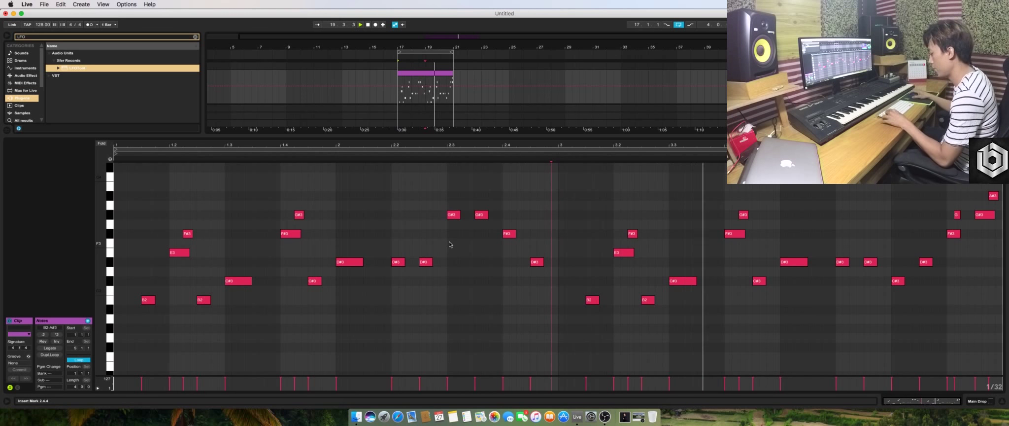
key(shift+Tab)
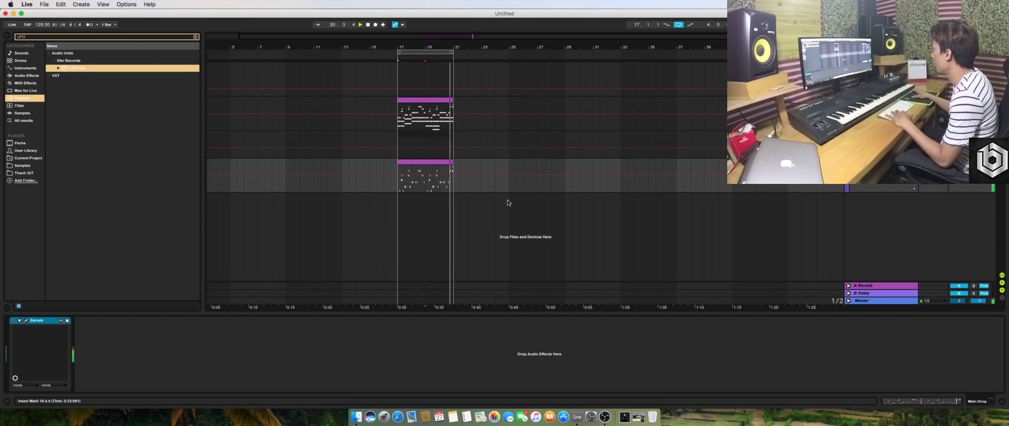
key(space)
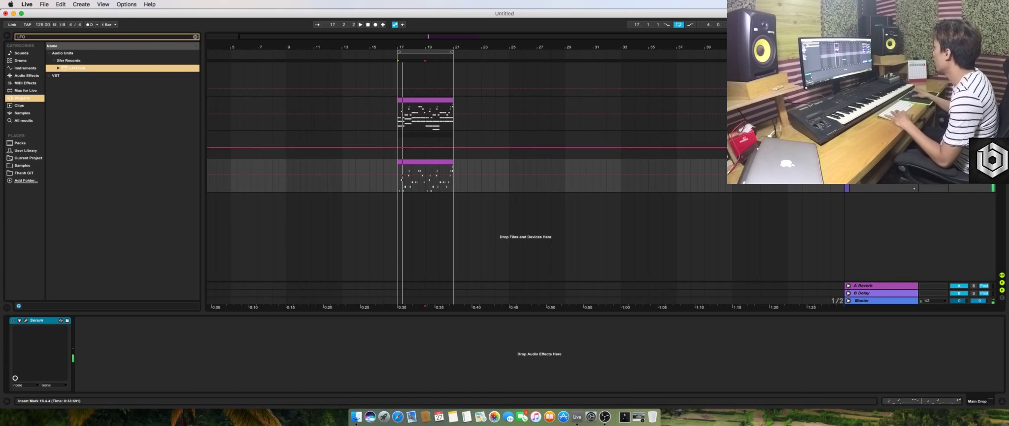
Add a Reverb to the DROP group and place it before LFOTool in the device chain
click(882, 135)
click(195, 37)
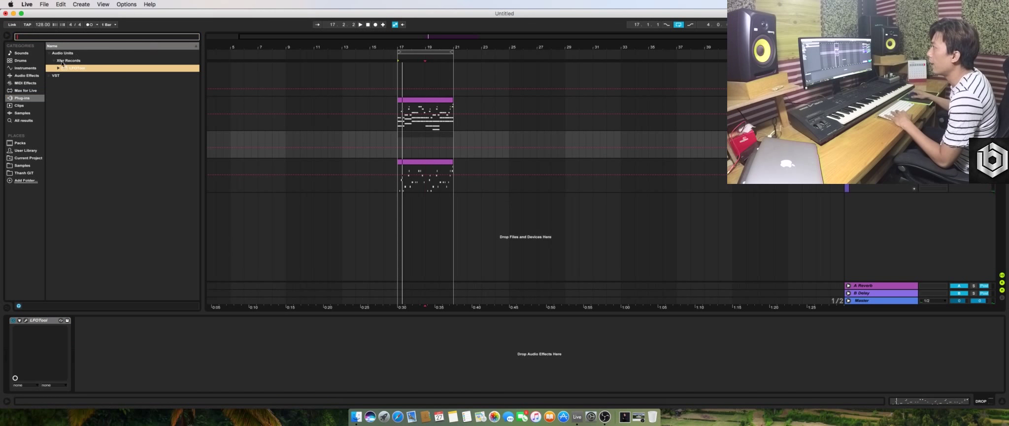
text(rever)
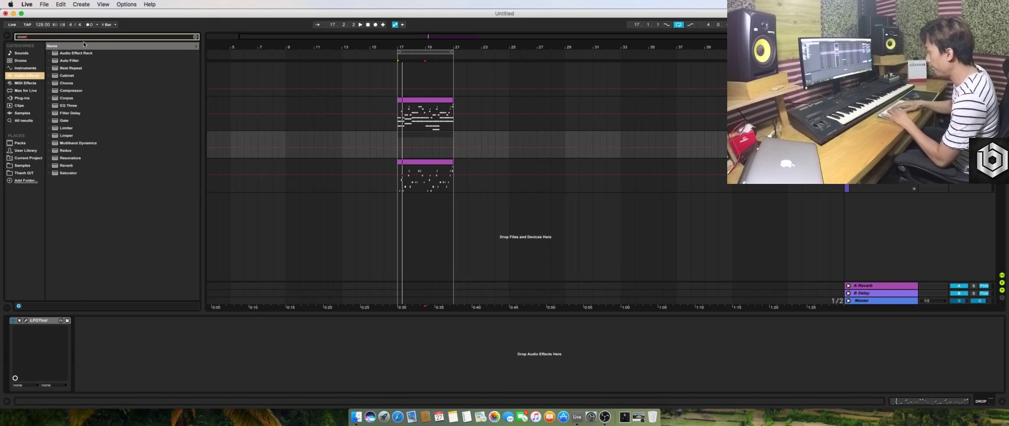
click(58, 68)
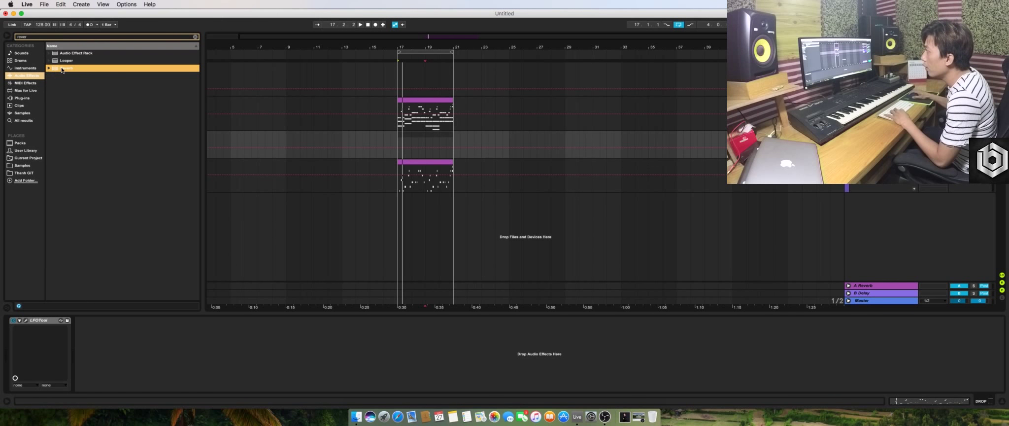
double_click(62, 70)
drag(41, 322, 345, 335)
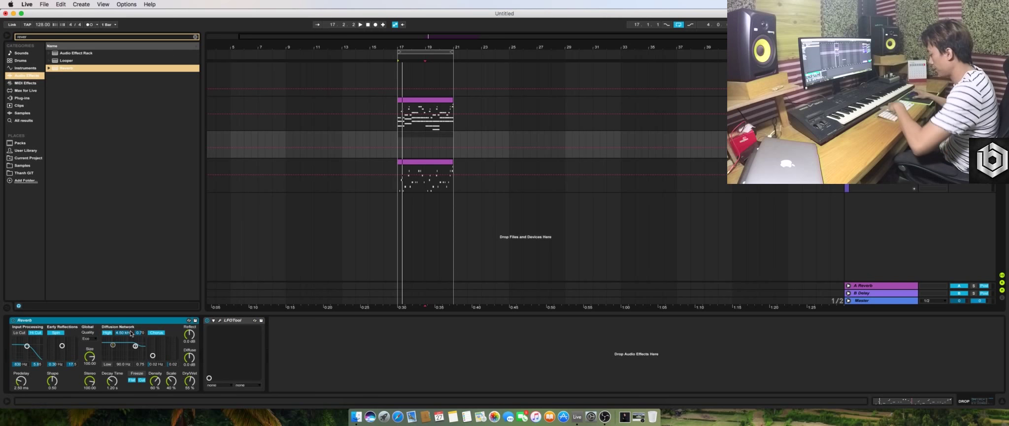
Group the Reverb into an Audio Effect Rack, create a second chain without the Reverb, and select the reverb chain
key(super+g)
click(14, 335)
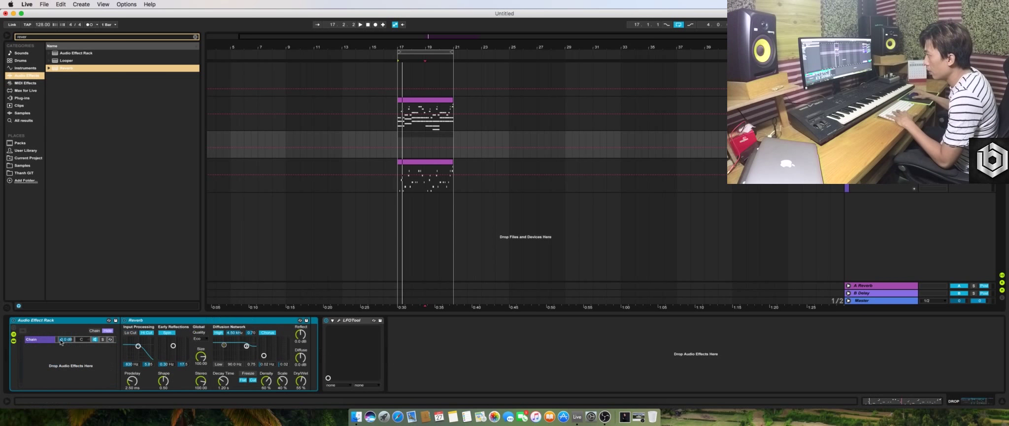
right_click(47, 351)
click(52, 358)
click(45, 339)
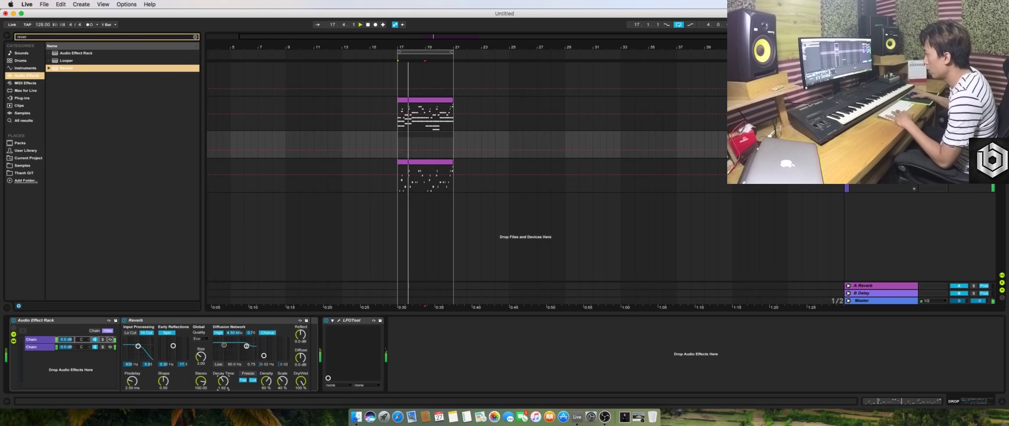
Enable the Reverb's low cut, compare its sound with the high cut off, and slightly lower the diffusion network's high-filter frequency
click(131, 332)
click(146, 334)
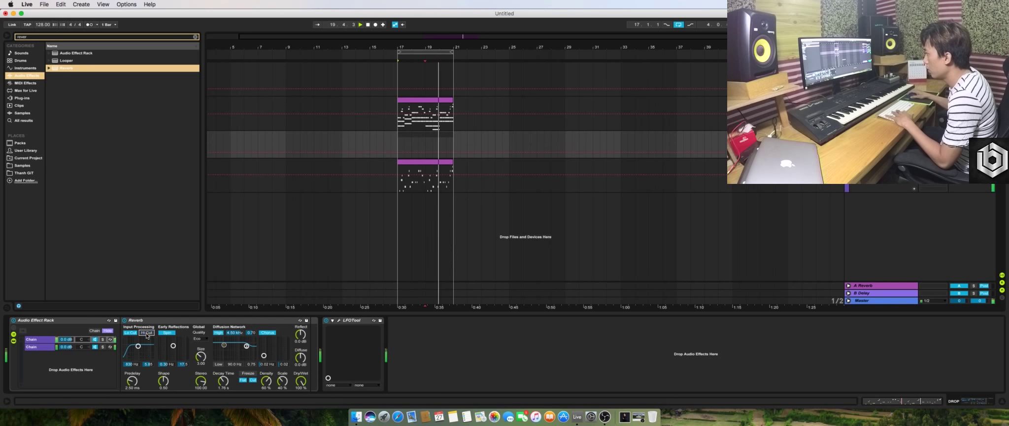
click(146, 333)
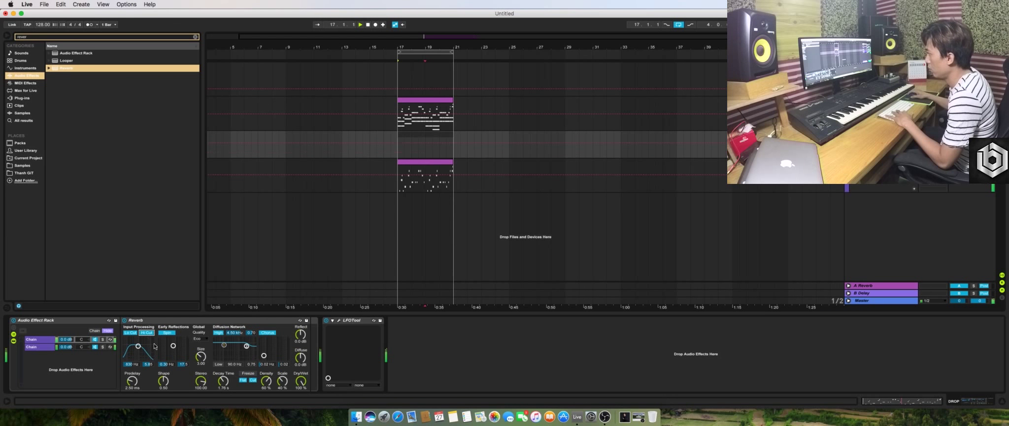
drag(246, 350, 245, 348)
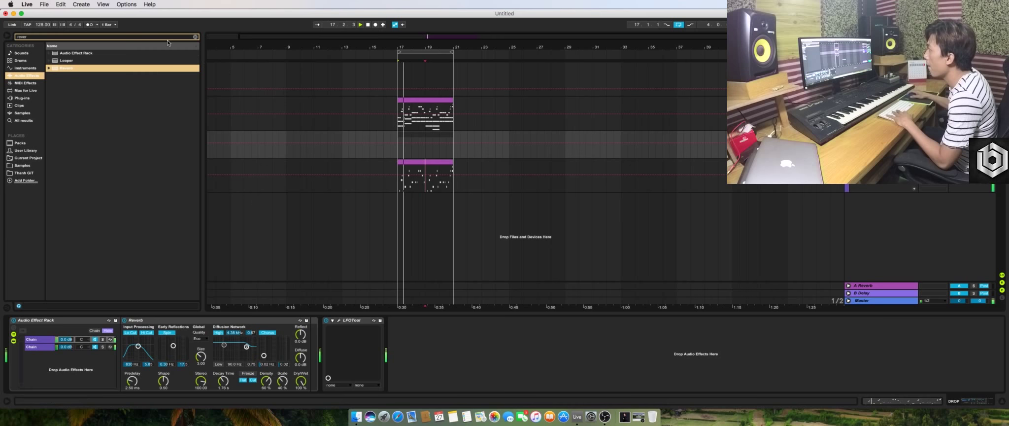
Add a Compressor after the Reverb in the rack chain and set its sidechain input to DROP, Pre FX
click(195, 36)
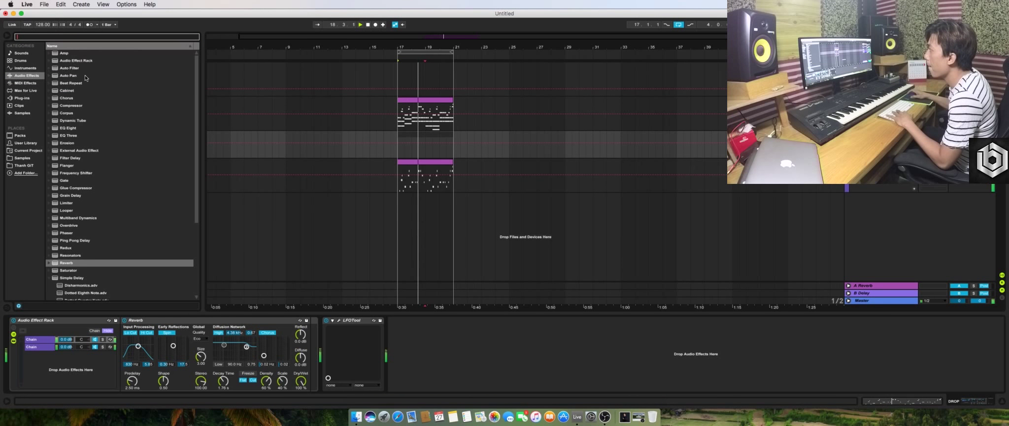
drag(84, 106, 318, 354)
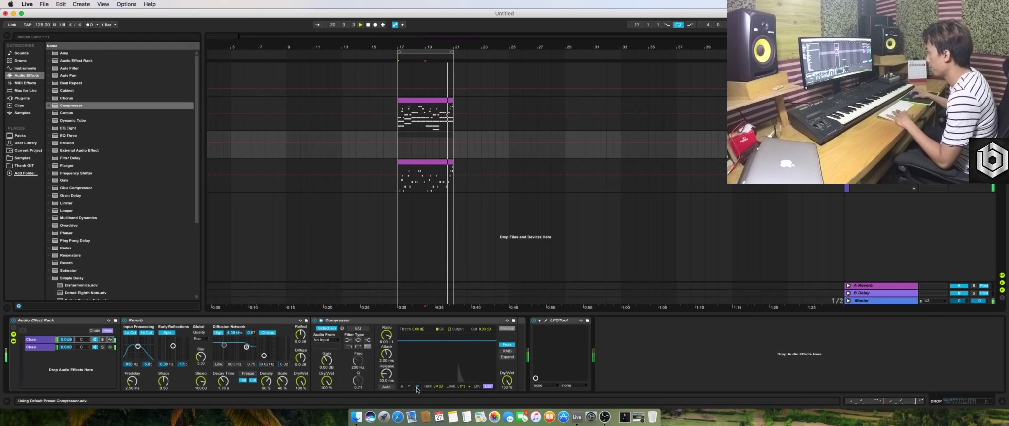
click(326, 340)
click(329, 349)
click(327, 340)
click(327, 354)
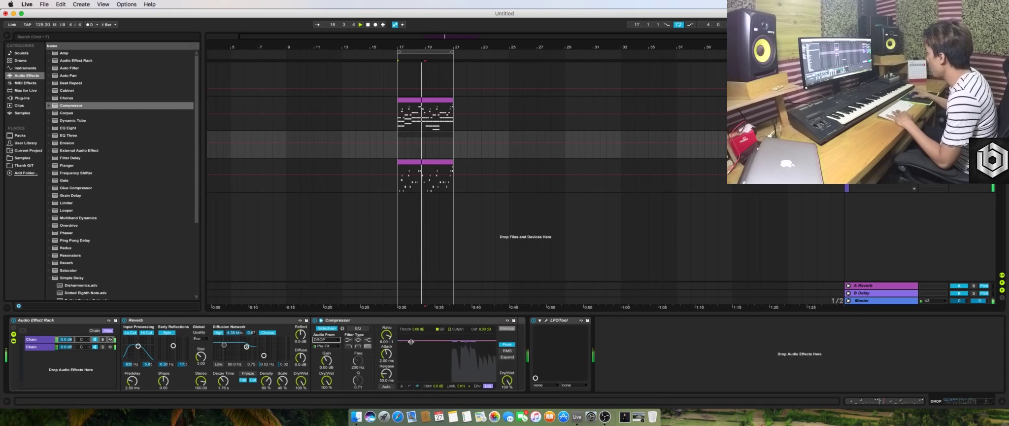
Lower the Compressor threshold to about -21.1 dB and compare the Reverb with its high cut off and on
drag(446, 357, 446, 364)
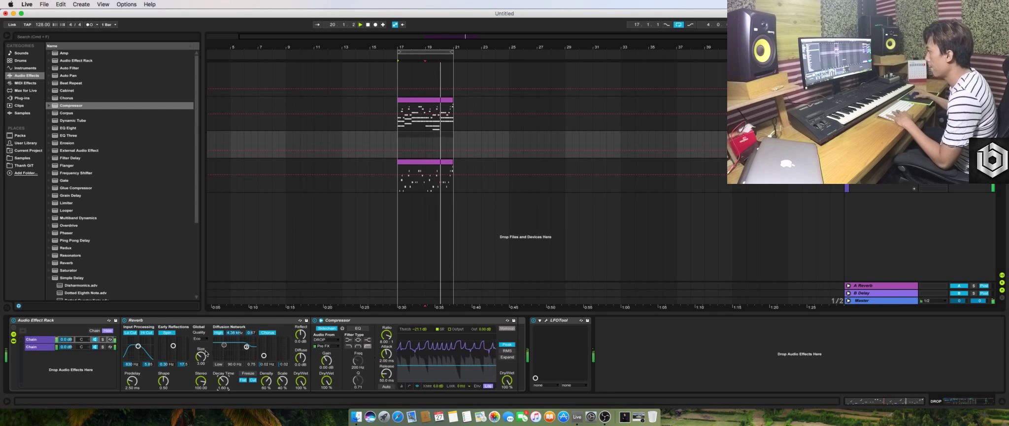
click(146, 333)
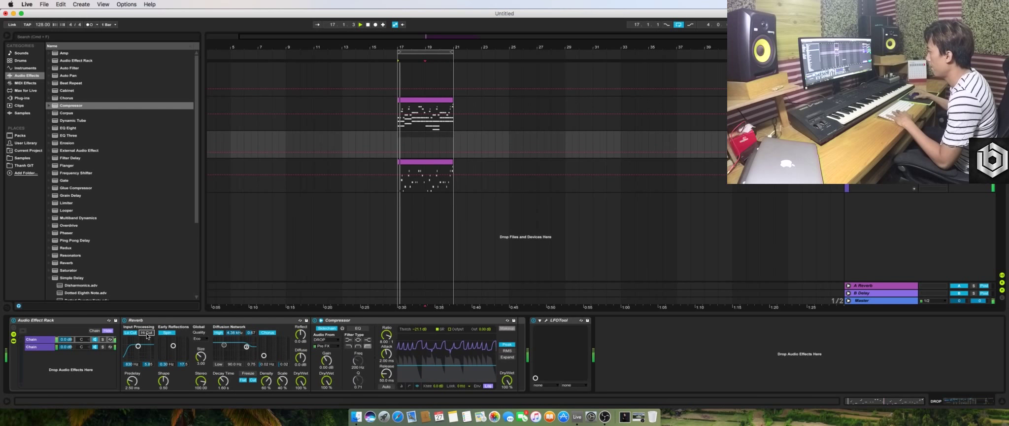
click(146, 333)
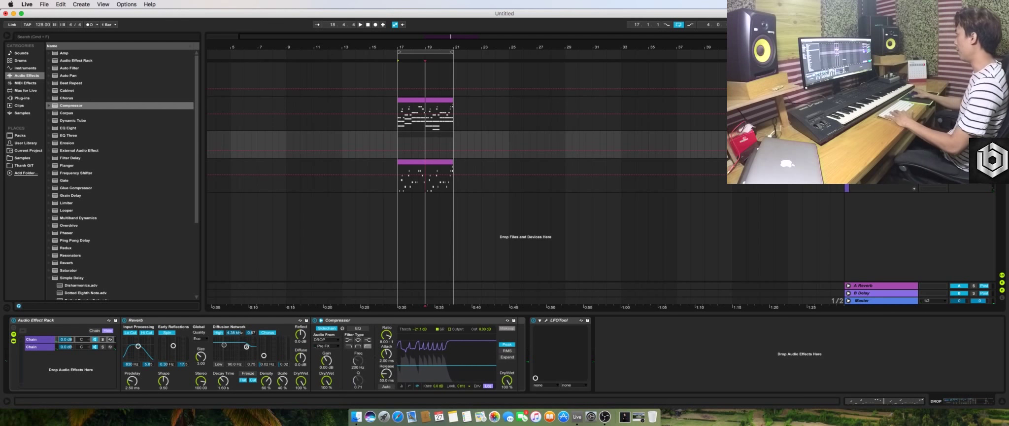
Insert a new audio track below Ghost Kick and assign it a different colour
click(880, 65)
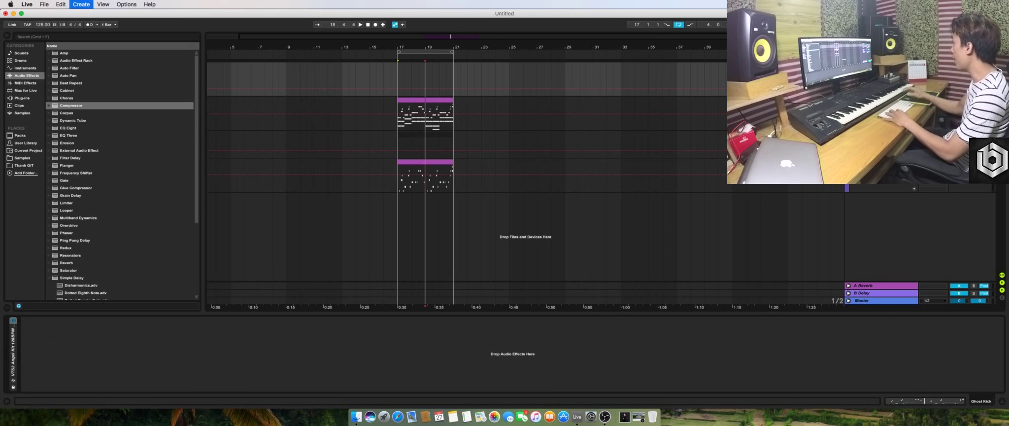
key(super+t)
right_click(883, 101)
right_click(865, 101)
right_click(861, 101)
right_click(856, 101)
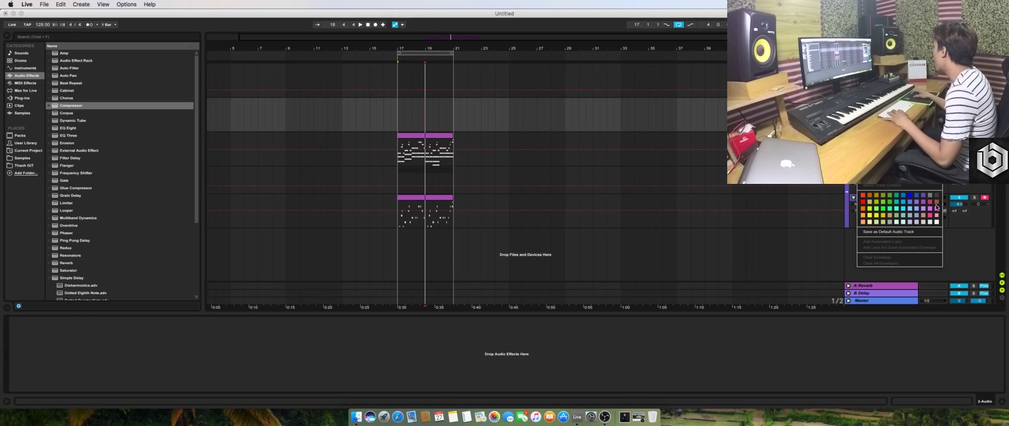
click(892, 216)
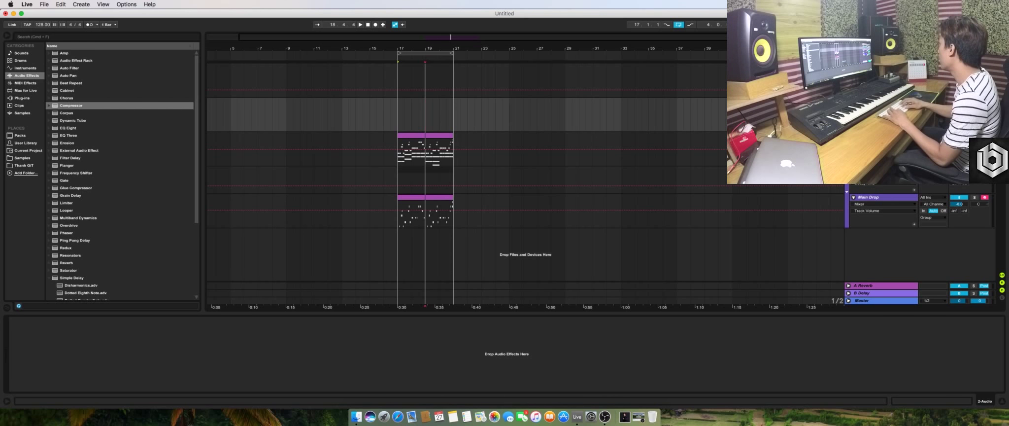
Search the Samples folder for "bounce" and open Future House/Bounce, FUTURE BOUNCE COLLECTION, GIT Bounce
click(23, 158)
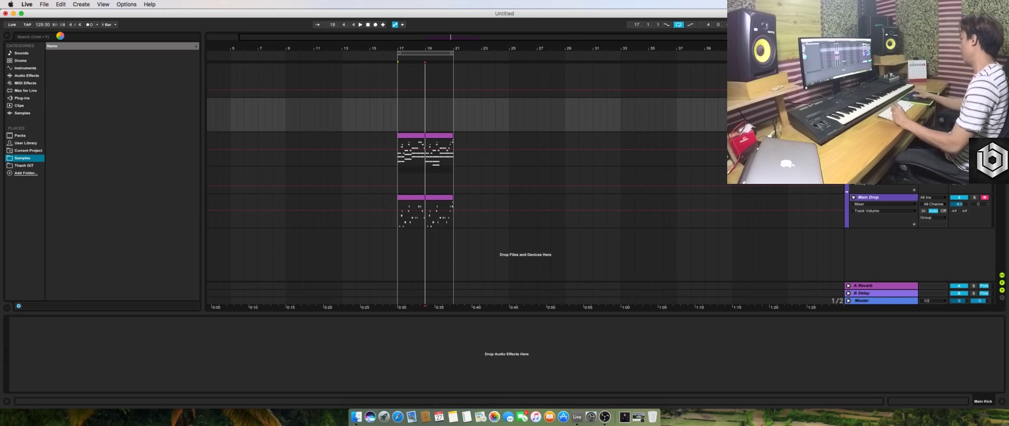
key(super+f)
text(bou)
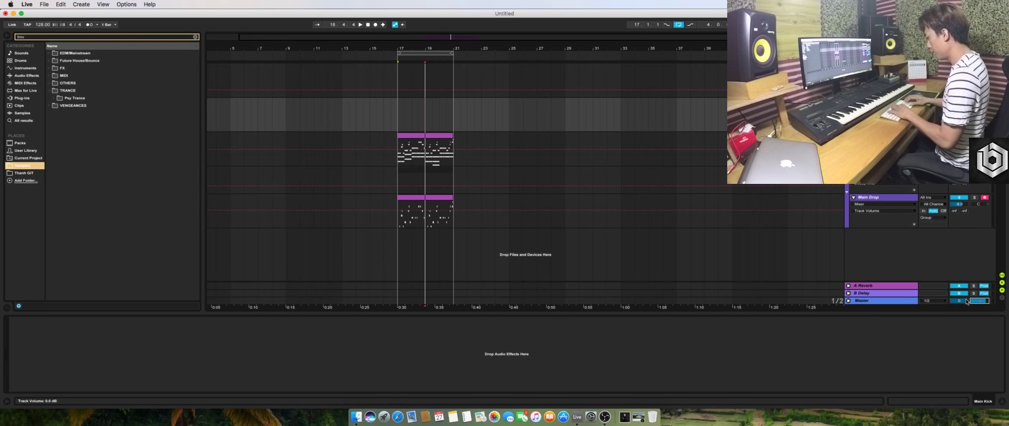
click(69, 36)
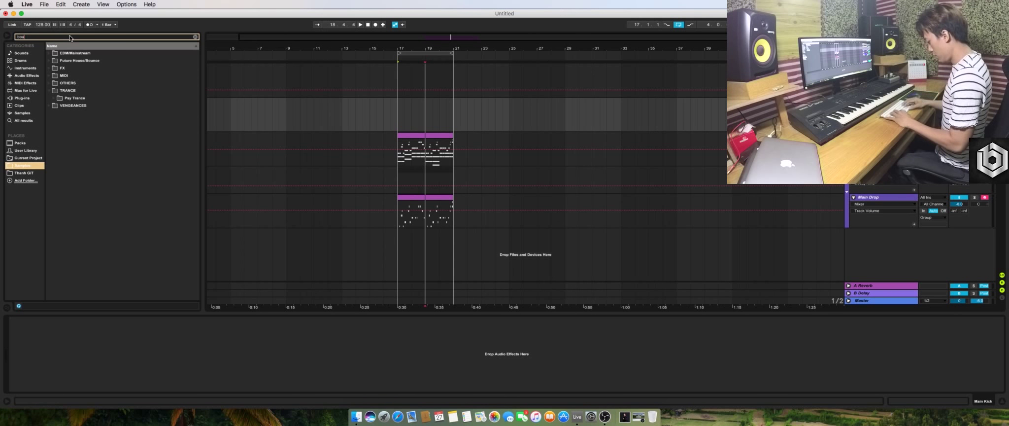
double_click(59, 62)
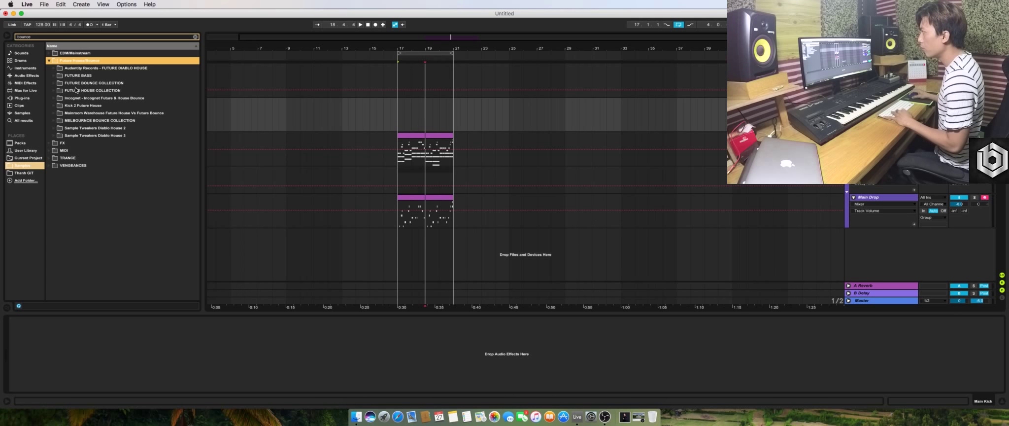
click(71, 84)
click(54, 83)
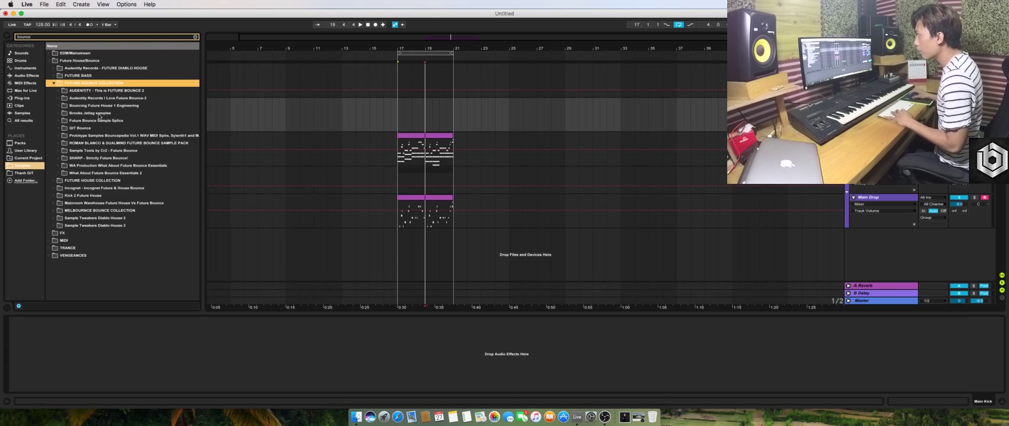
click(74, 130)
key(Right)
Audition the Breath_Clap_1 and Dualmind Kick samples, and place Dualmind Kick 1 on the Main Kick track at bar 17
click(93, 136)
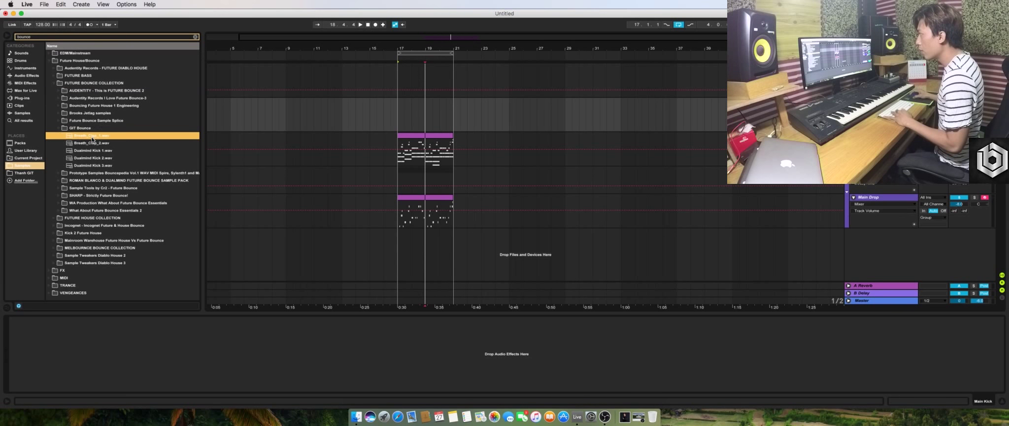
click(100, 152)
click(102, 159)
click(102, 166)
click(107, 152)
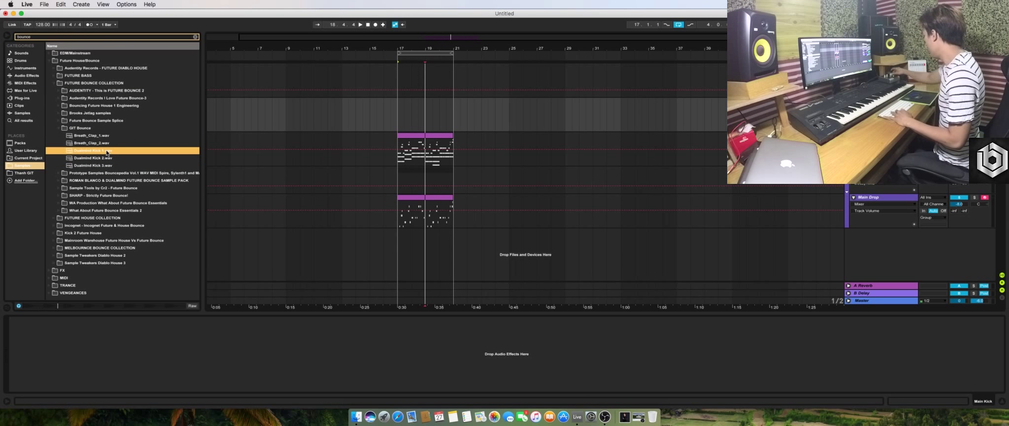
click(102, 157)
click(103, 165)
drag(103, 151, 400, 116)
Trim the Dualmind Kick 1 clip to its first beat and add a short fade-out at its end
drag(405, 51, 402, 53)
drag(406, 122, 501, 124)
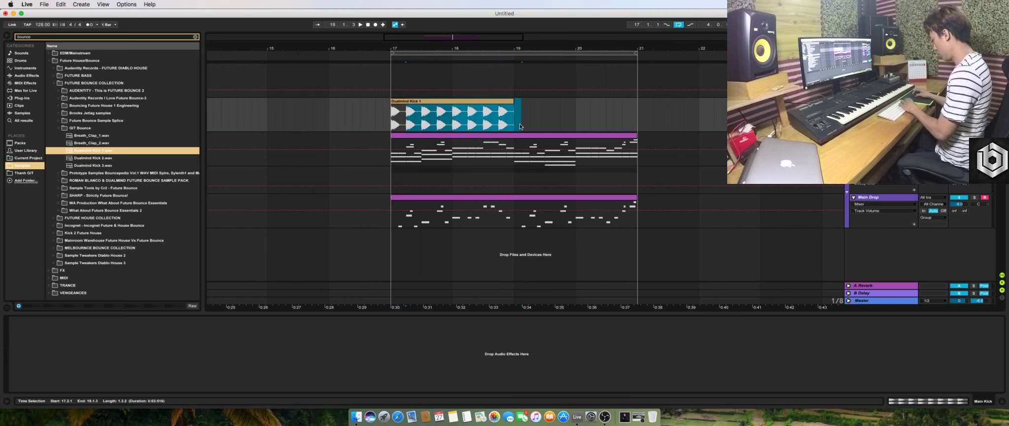
key(Delete)
drag(404, 48, 403, 56)
click(419, 113)
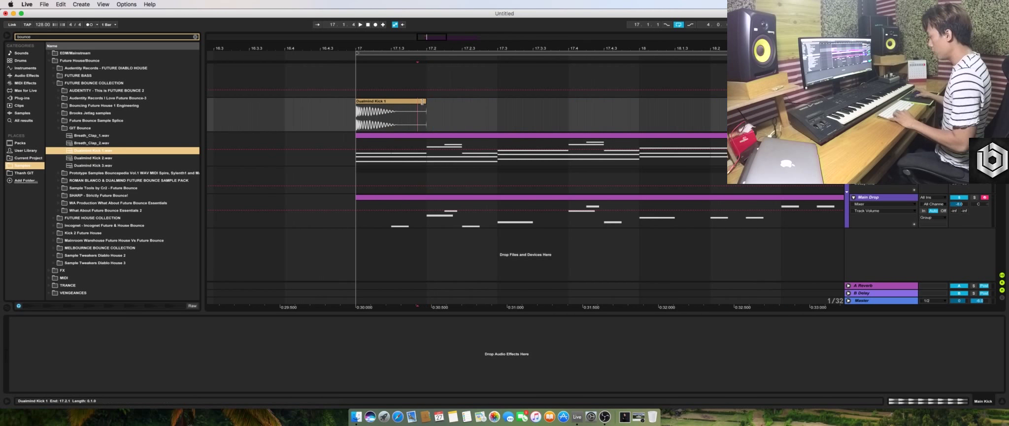
click(421, 102)
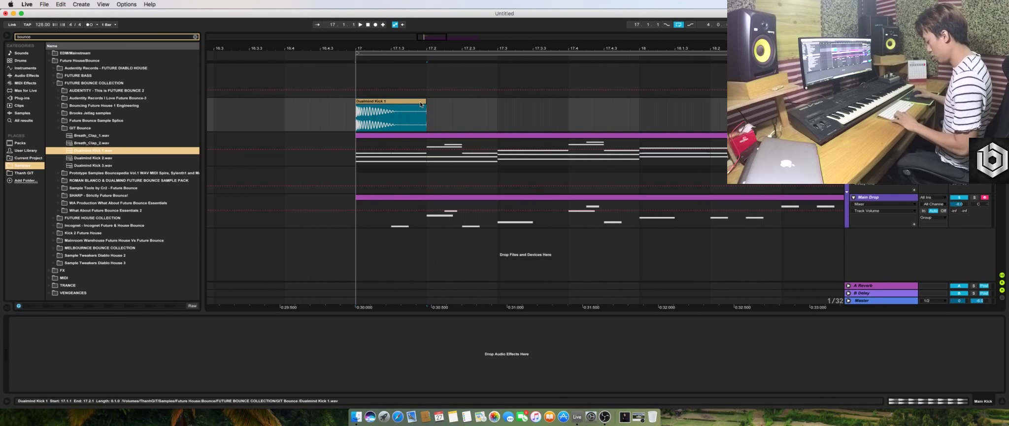
click(425, 106)
Duplicate the one-beat kick into a four-beat bar, and repeat that bar to fill bars 17 through 20
key(super+d)
key(super+d)
key(super+d)
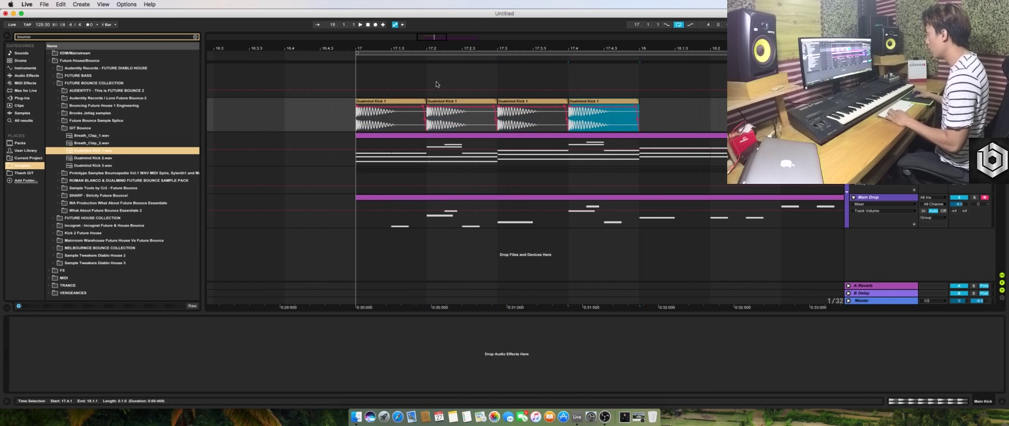
scroll(443, 118, down, 3)
drag(490, 120, 413, 118)
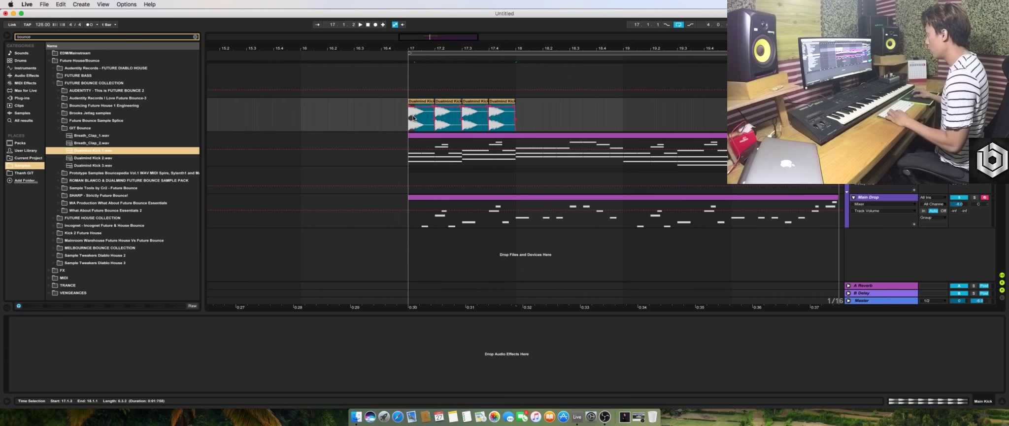
key(super+d)
key(super+d)
key(super+d)
key(minus)
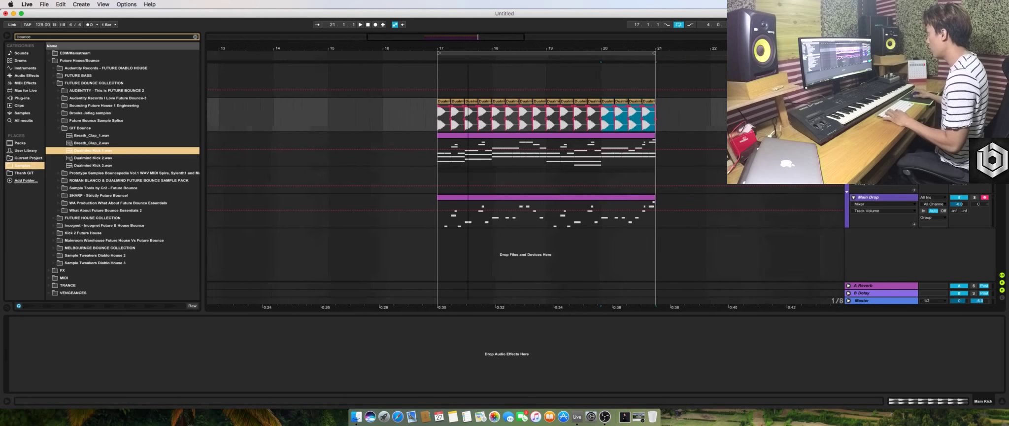
Stop the kick playback, search the audio effects for "eq", and add EQ Eight to the Main Kick track
click(959, 108)
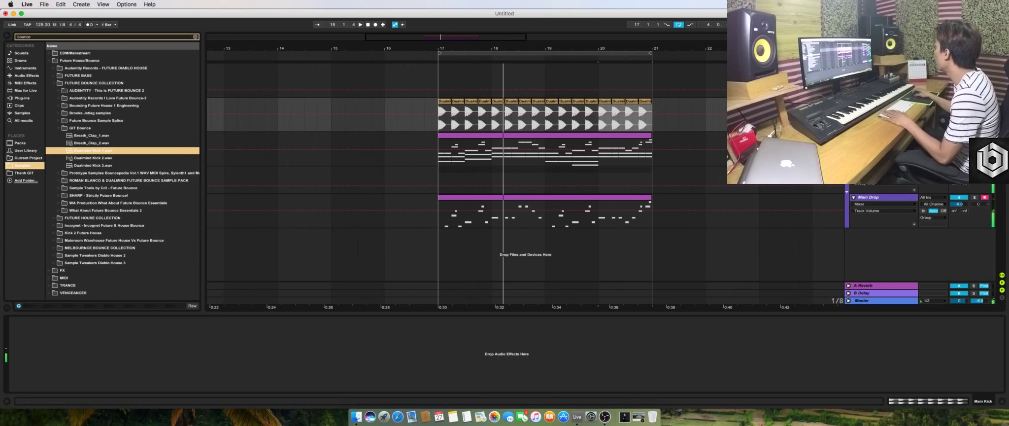
key(space)
click(19, 75)
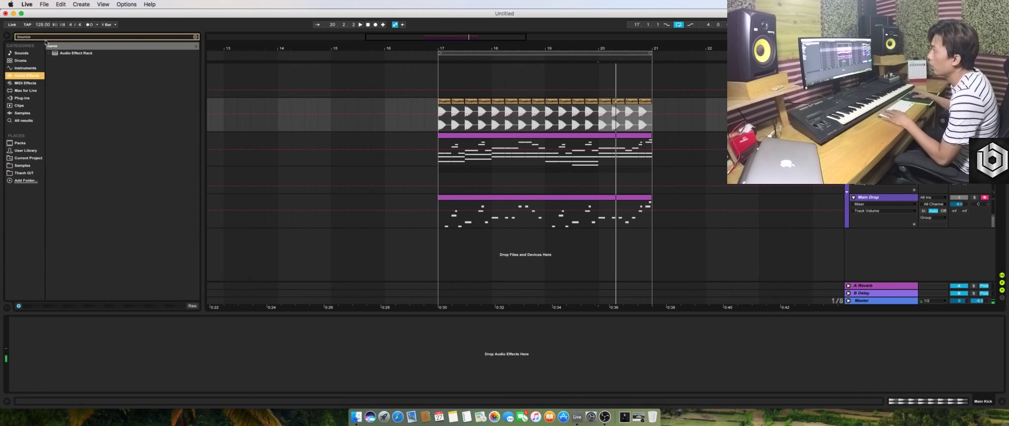
key(BackSpace)
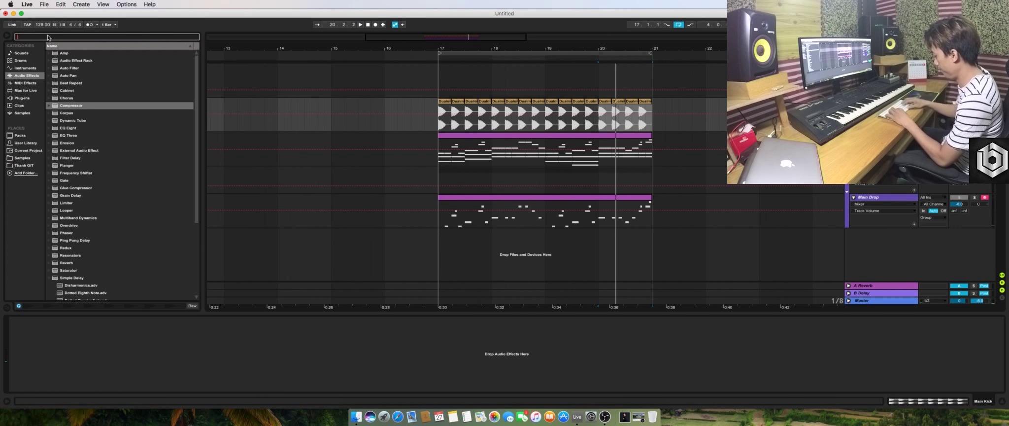
text(eq)
drag(68, 60, 79, 355)
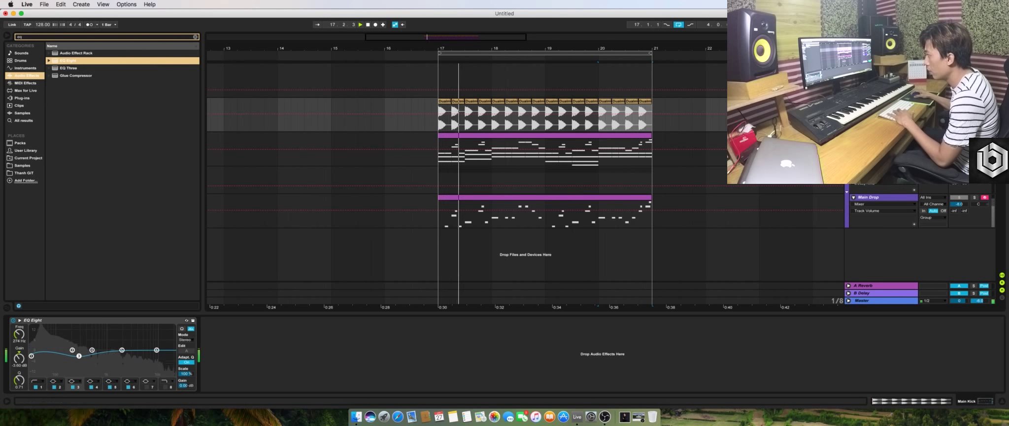
Narrow the 274 Hz cut in the Main Kick's EQ Eight to a Q of about 2.7, and disable bands 2 and 4
key(space)
drag(19, 380, 19, 366)
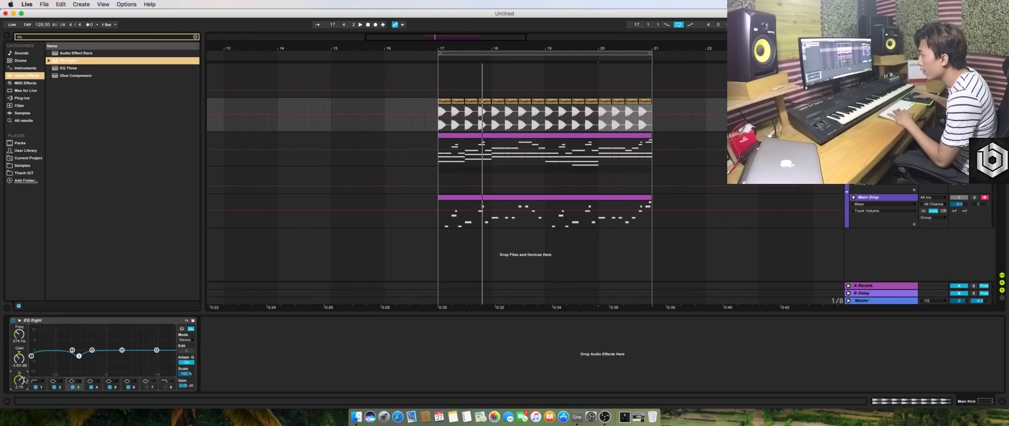
key(space)
click(54, 387)
click(91, 387)
key(space)
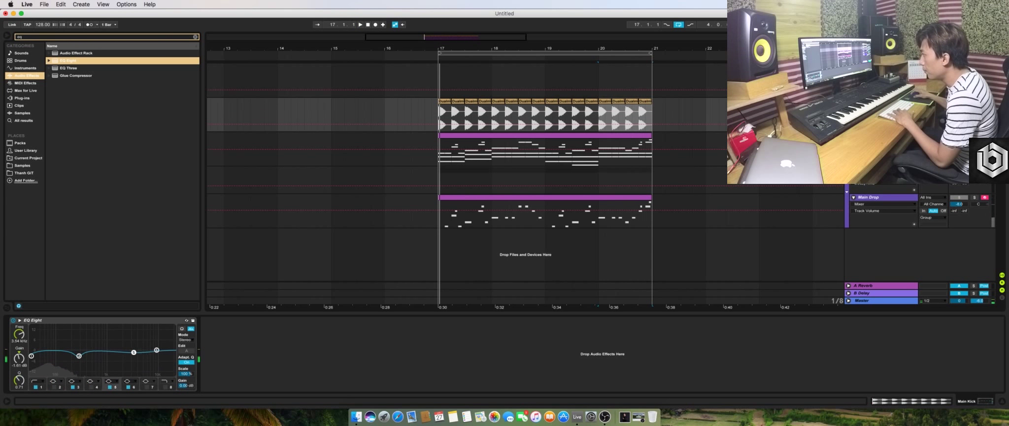
Shape EQ band 5 on the Main Kick into a narrow cut of about 4 dB at 3.41 kHz, with Q about 4.2
key(space)
drag(129, 343, 133, 343)
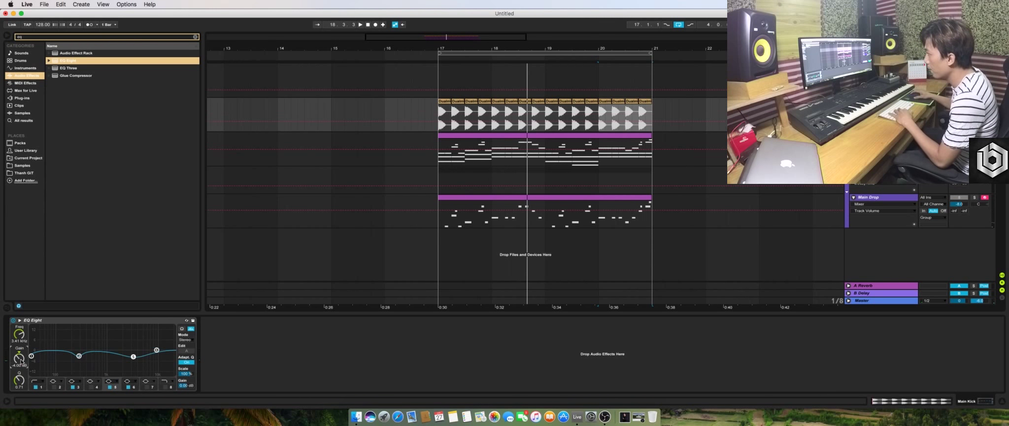
key(space)
drag(20, 380, 19, 361)
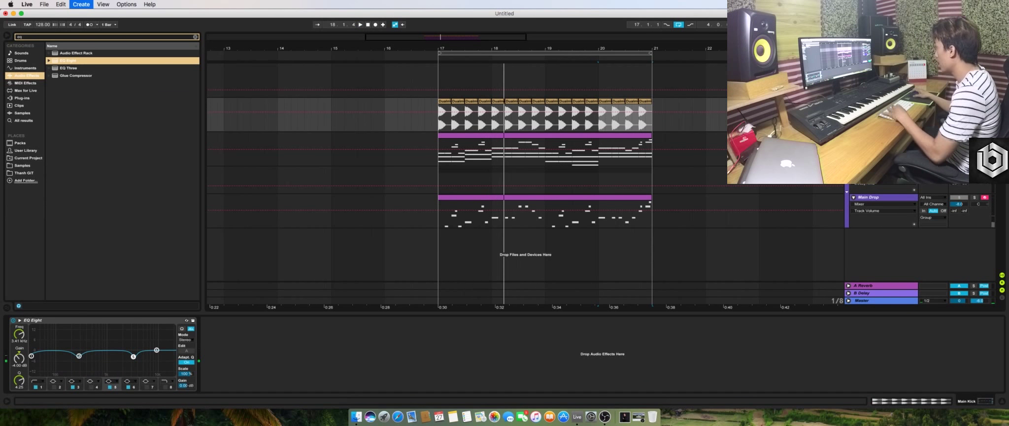
Insert a new audio track below Main Kick, name it Top Kick, and assign it a track colour
key(super+t)
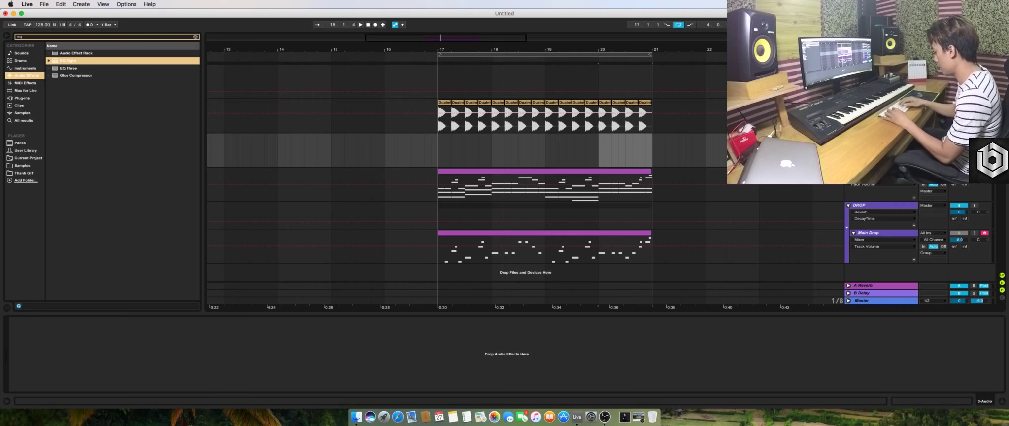
right_click(883, 187)
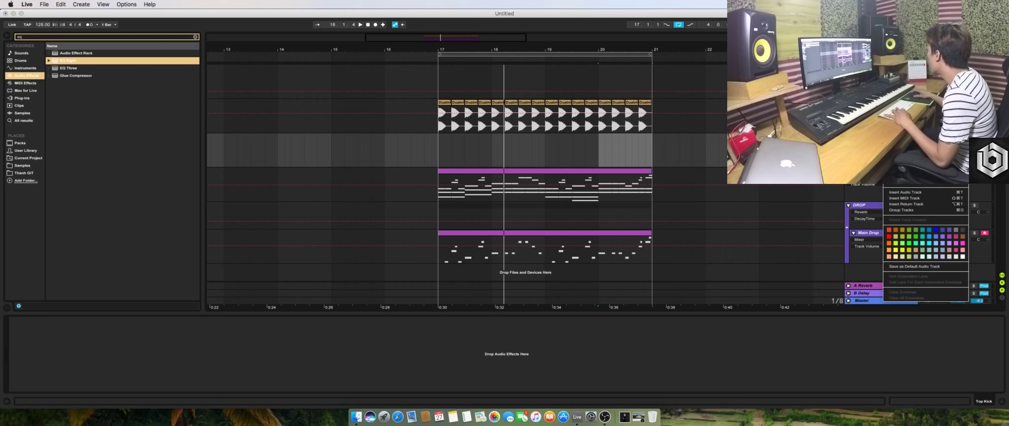
click(909, 250)
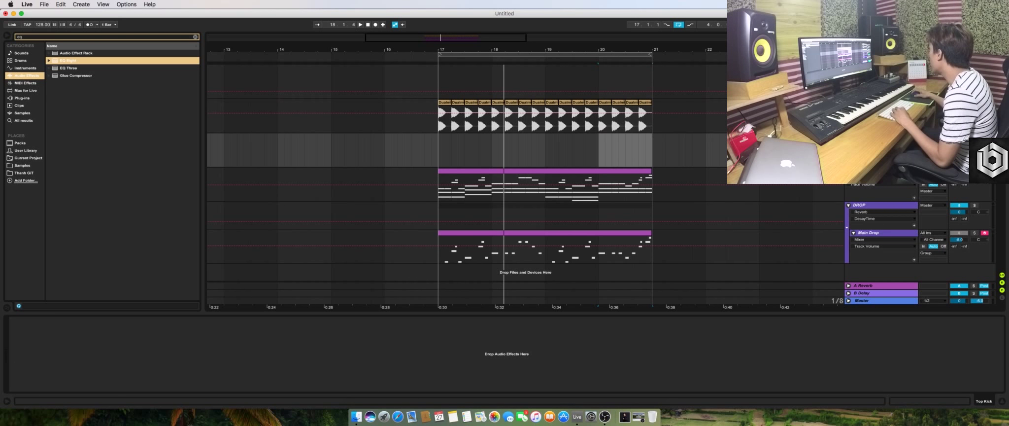
Search the samples for "bounce" and place Dualmind Kick 3 on the Top Kick track at bar 17
click(22, 113)
click(179, 38)
text(bounce)
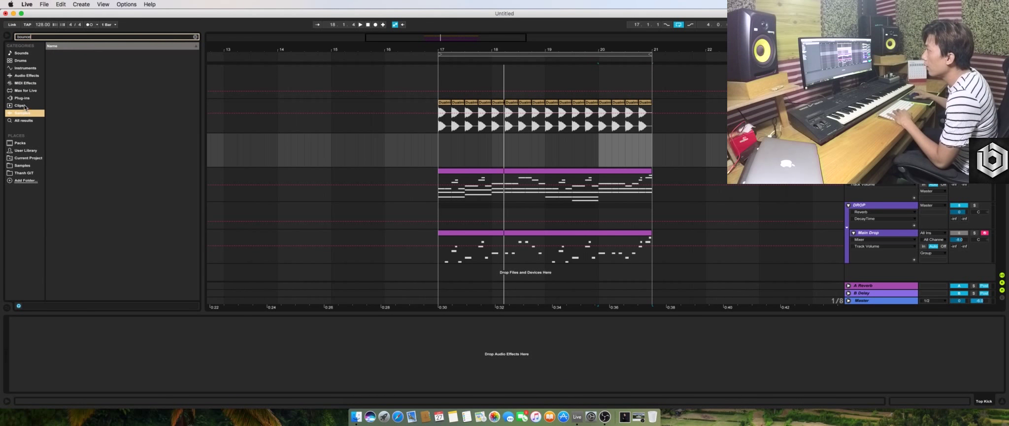
click(28, 165)
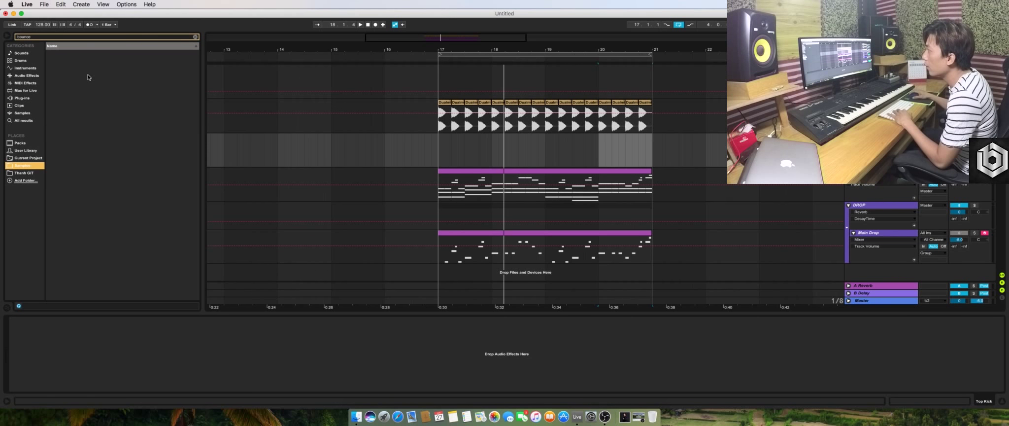
click(90, 158)
drag(95, 166, 627, 152)
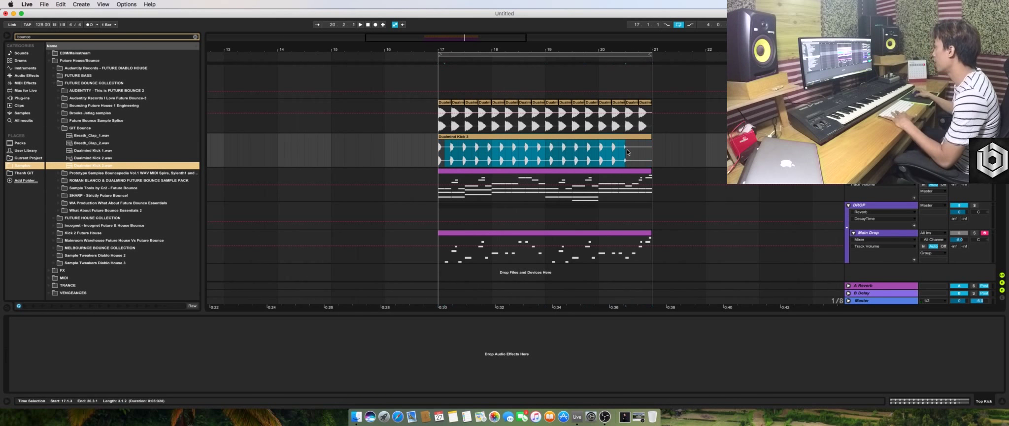
Trim the Dualmind Kick 3 clip to its first half beat and audition it with the main kick
key(Delete)
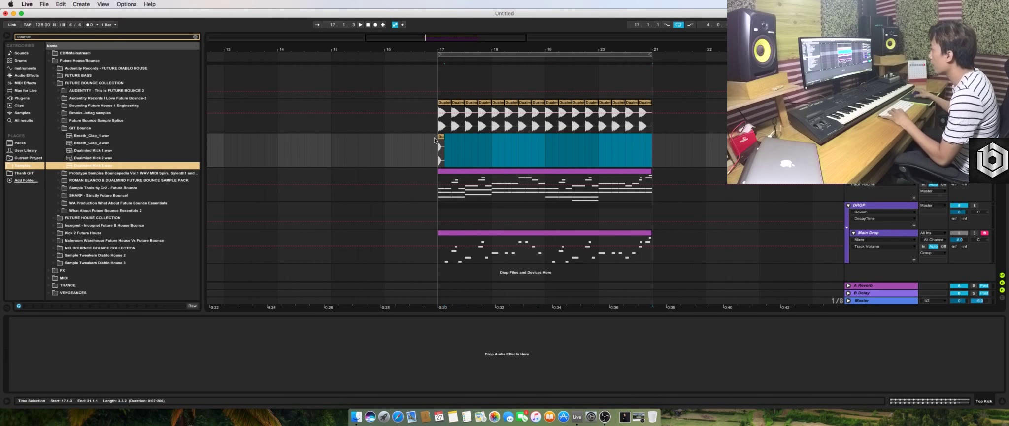
key(Delete)
click(103, 168)
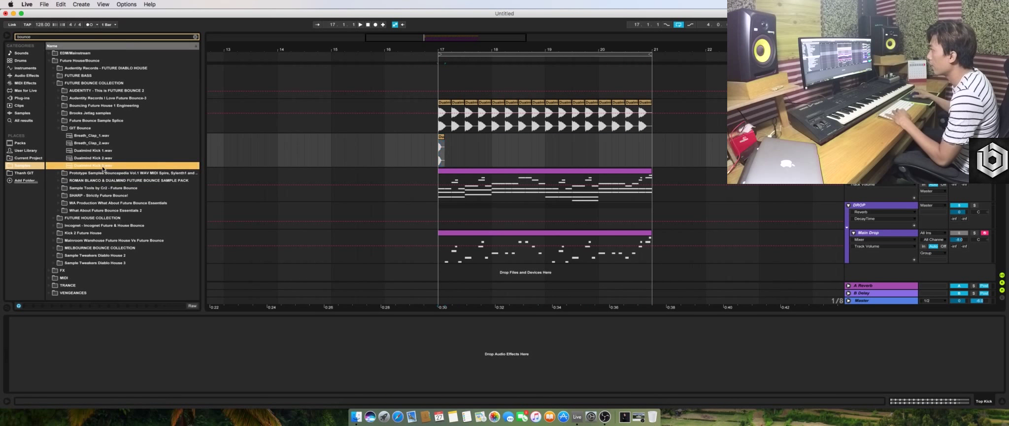
drag(468, 52, 545, 104)
key(space)
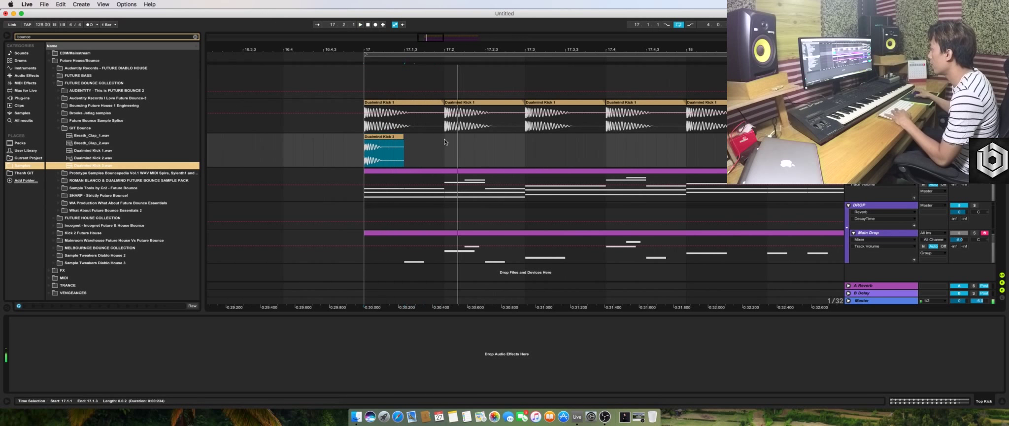
key(space)
Duplicate the half-beat top kick so that one falls on each of the four beats of bar 17
key(super+d)
shift+click(367, 147)
key(super+d)
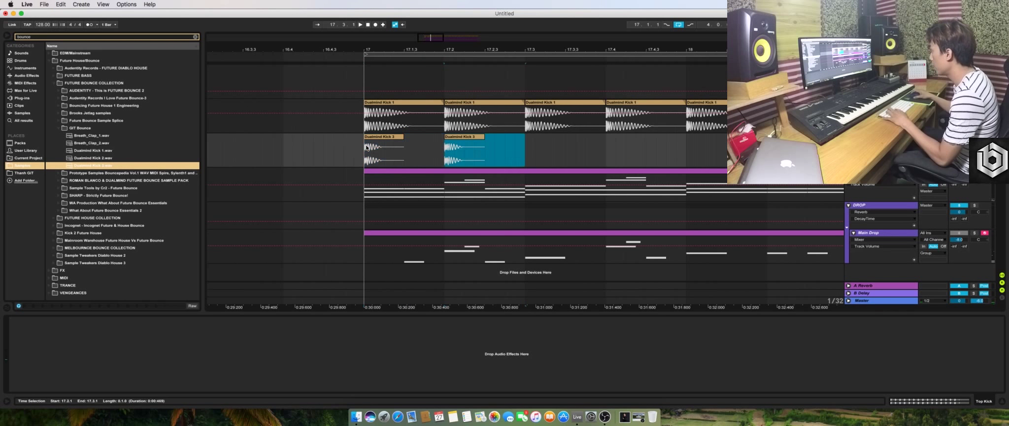
key(super+d)
key(super+d)
Repeat the four-beat top kick bar to fill bars 17 through 20
drag(686, 153, 365, 151)
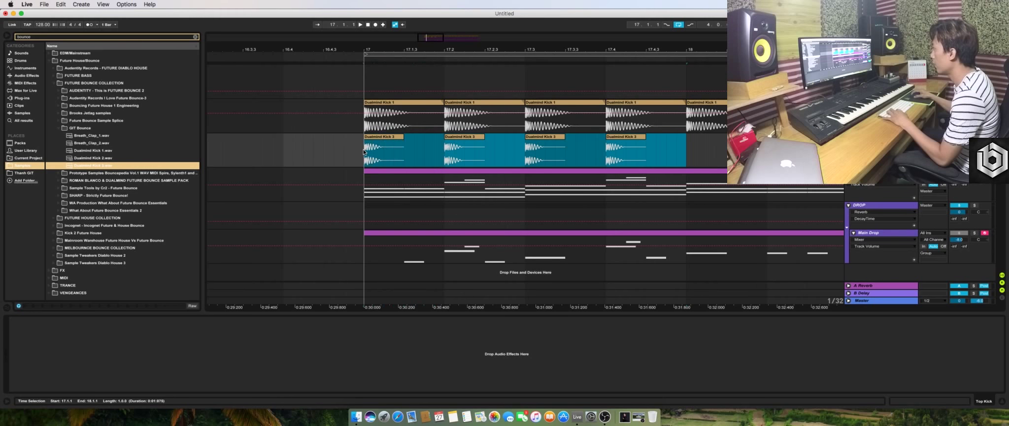
key(super+d)
key(super+d)
drag(407, 48, 407, 18)
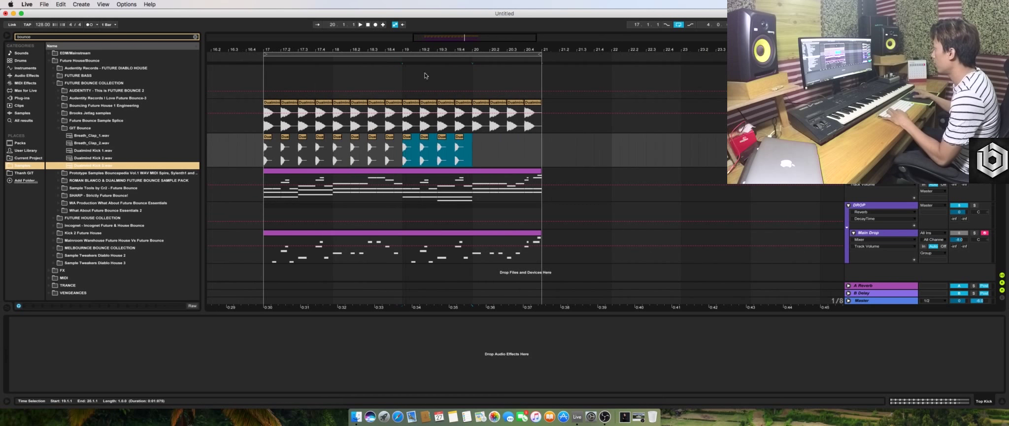
key(super+d)
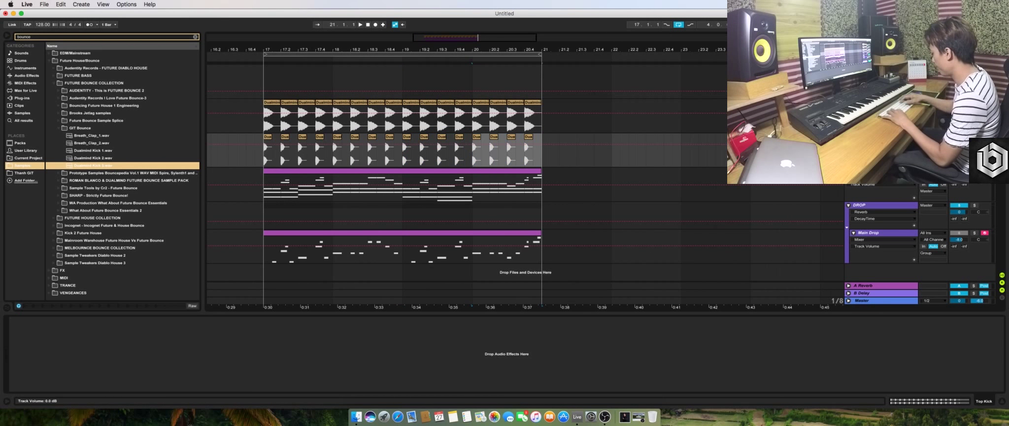
Add EQ Eight to the Top Kick track during playback, cut its low end, and boost band 5 about 4 dB near 2.84 kHz
key(space)
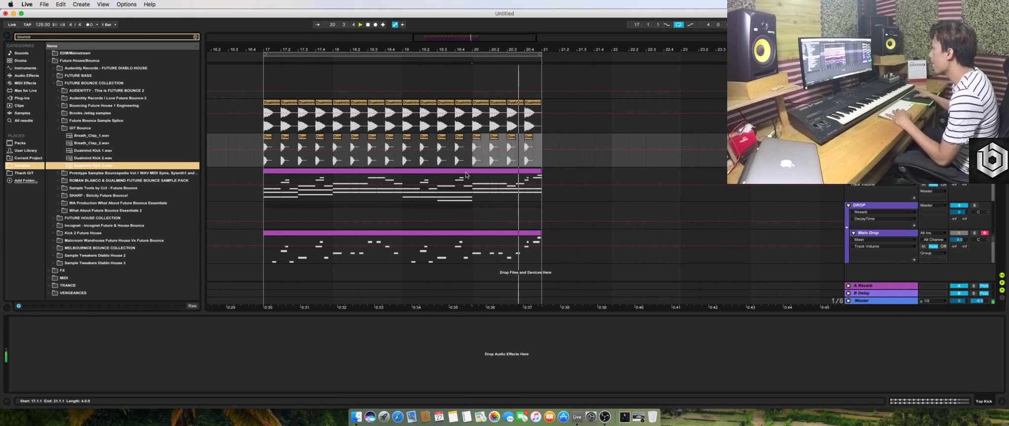
click(27, 75)
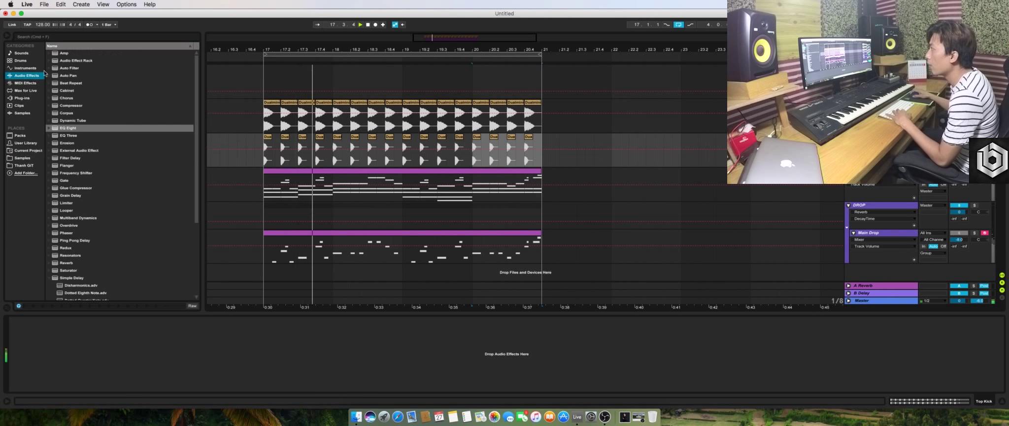
drag(68, 128, 40, 385)
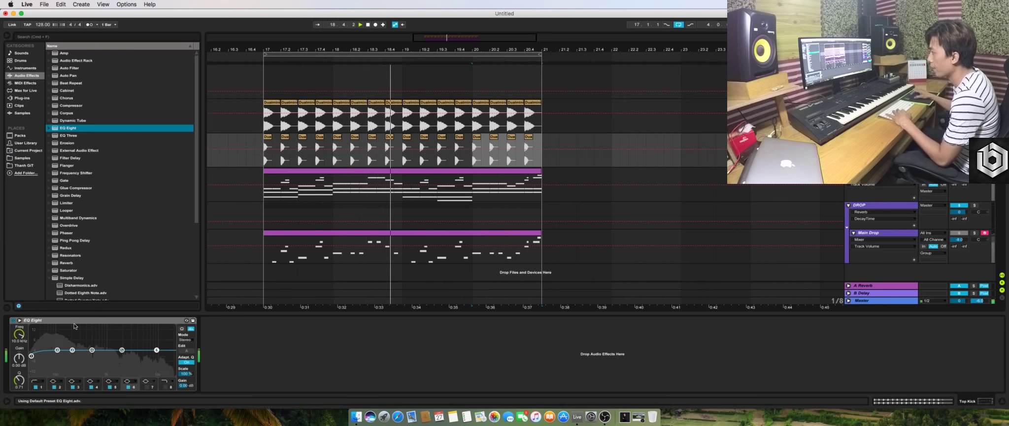
click(40, 385)
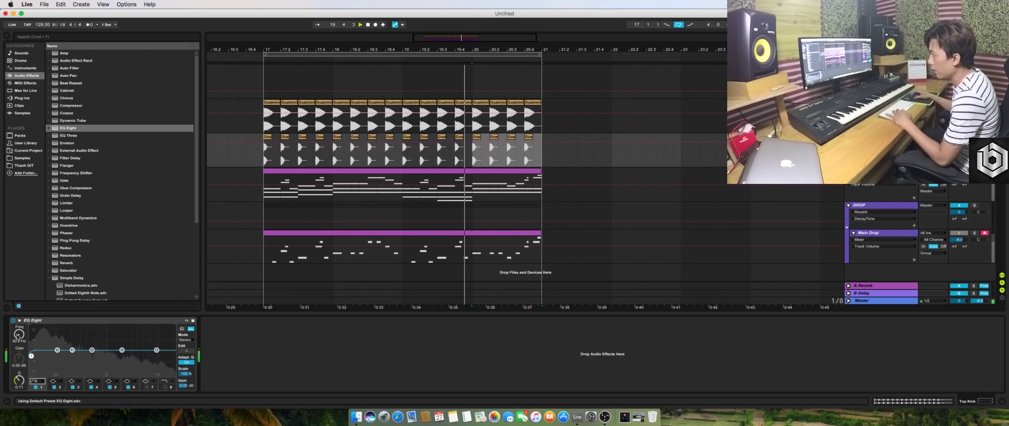
drag(52, 356, 129, 344)
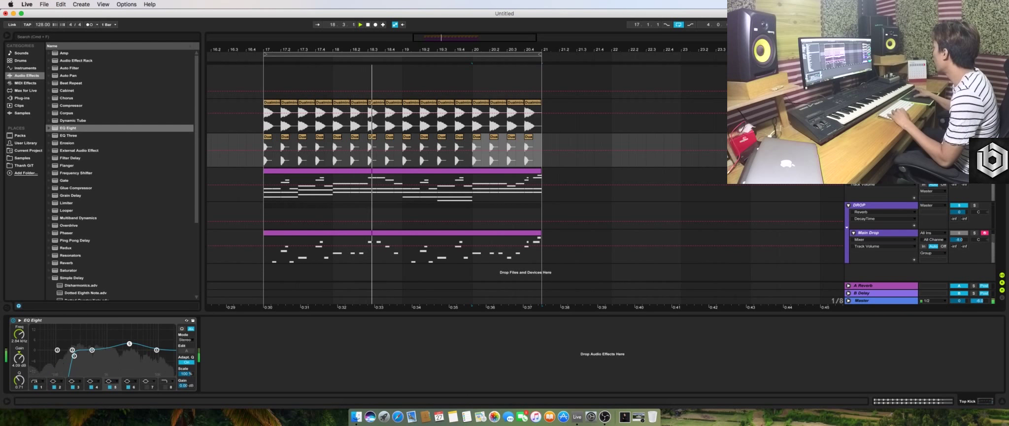
key(space)
Search the plug-ins for "kick" and add Singomakers KickTweak after EQ Eight on the Main Kick track
click(880, 103)
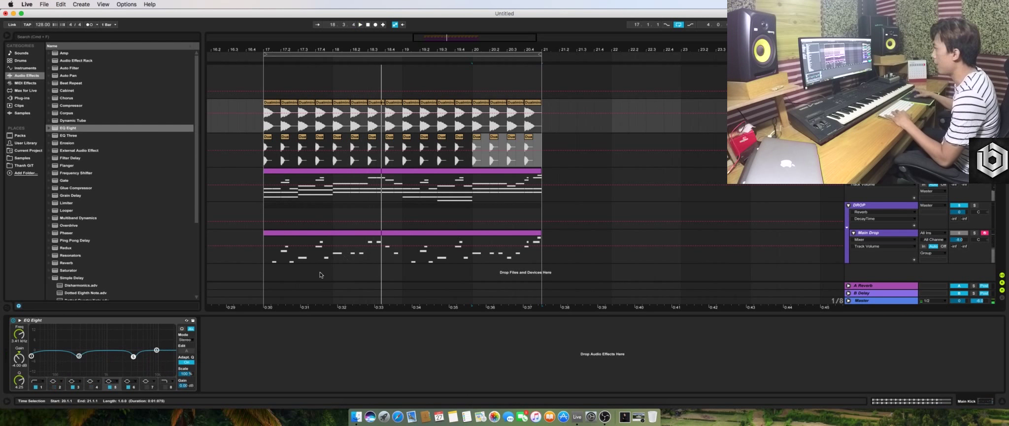
click(19, 97)
click(57, 37)
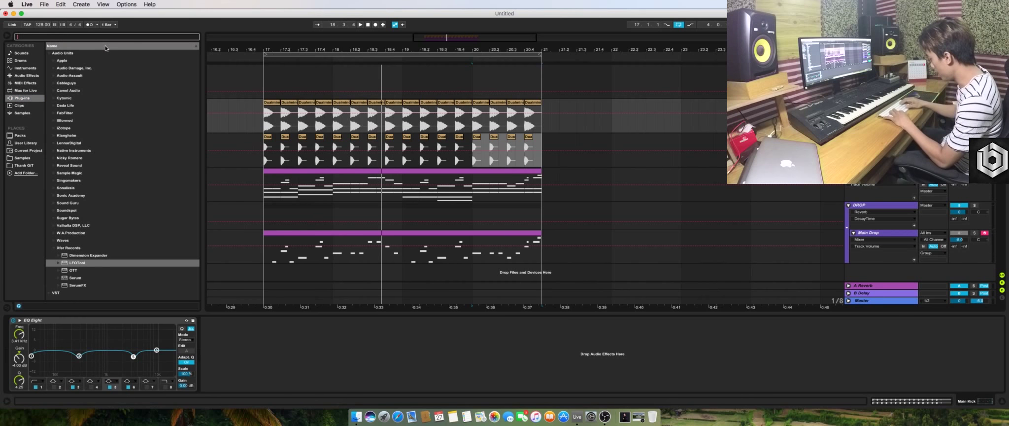
text(kick)
click(72, 68)
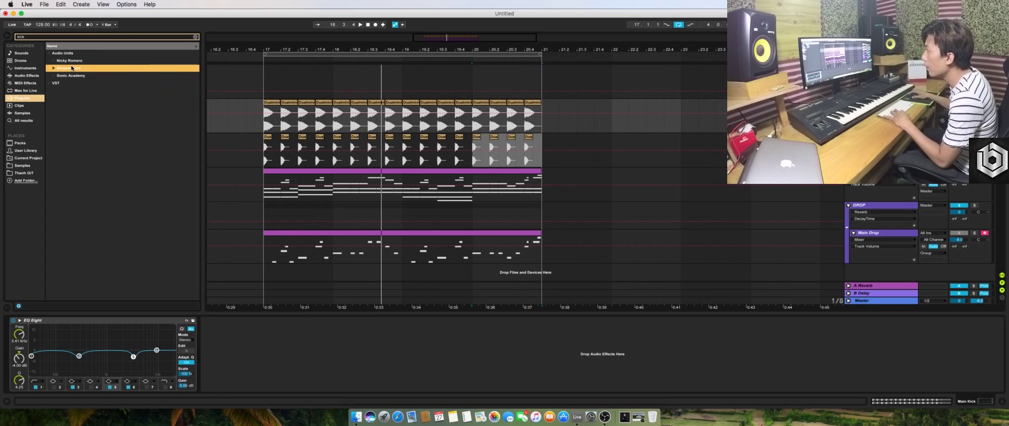
click(73, 77)
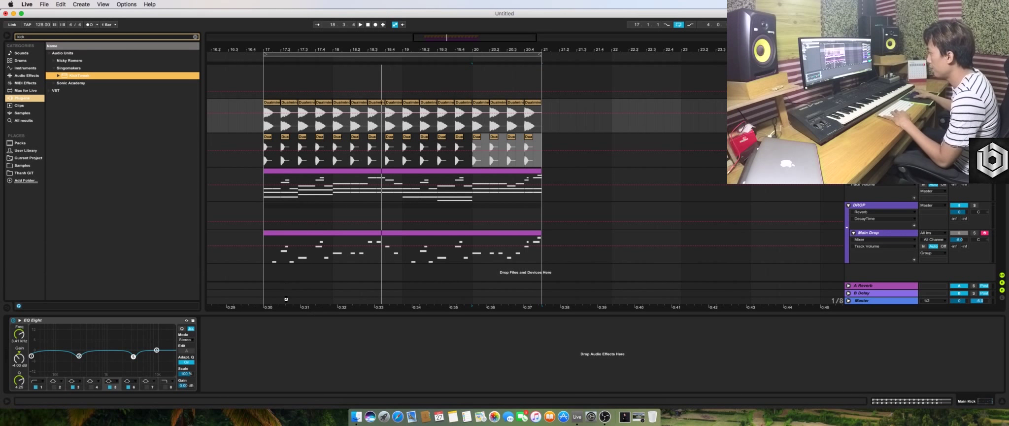
drag(263, 160, 368, 145)
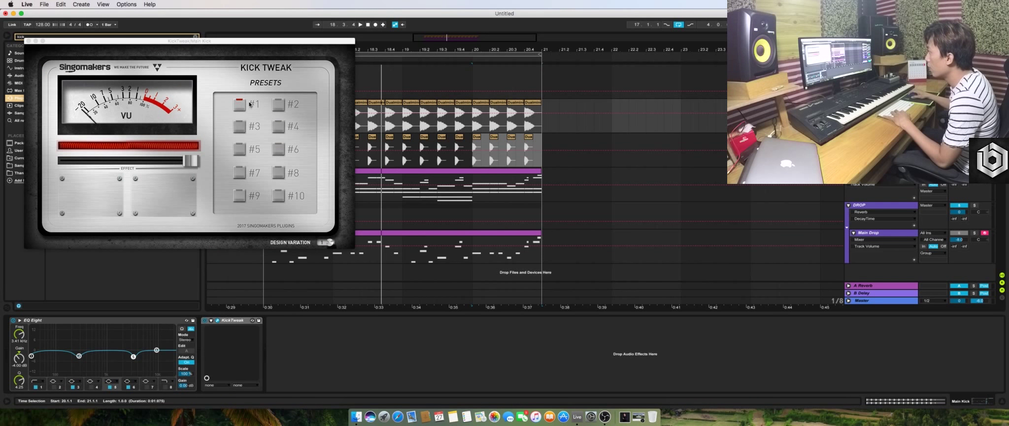
Switch KickTweak's design variation, lower its effect amount to about one third while the kick plays, and close its window
click(330, 242)
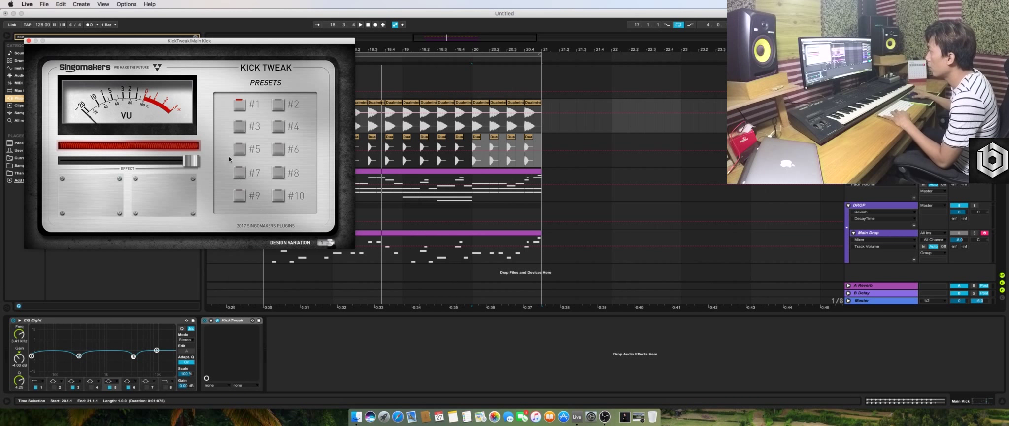
click(329, 242)
key(space)
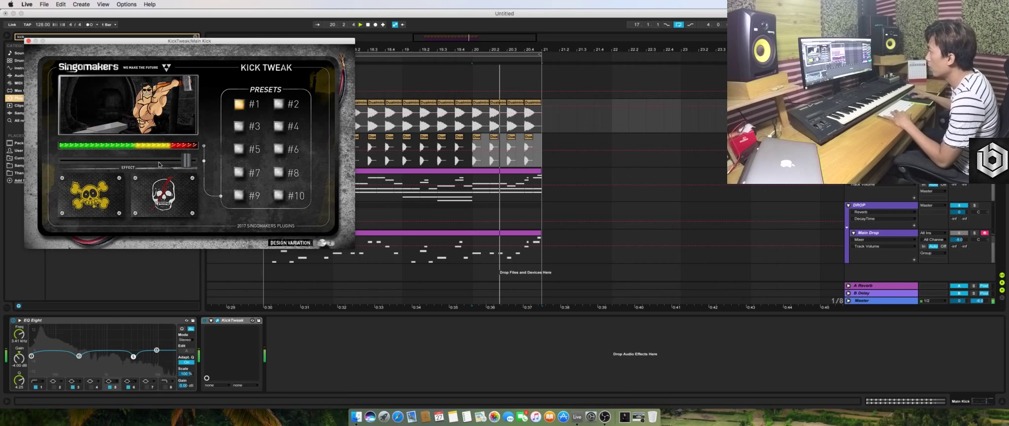
drag(106, 165, 104, 166)
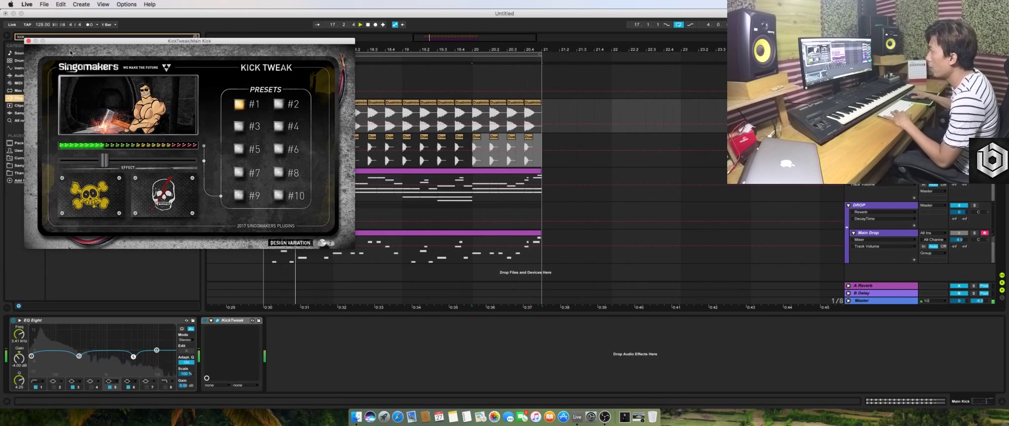
click(29, 41)
key(space)
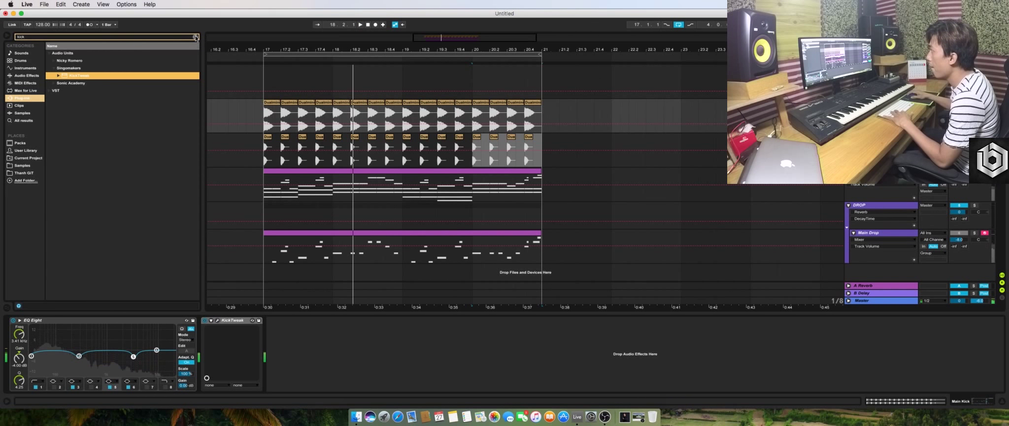
Search the audio effects for "uti", add Utility to the Main Kick track, and set its width to 0%
click(196, 37)
click(33, 75)
click(60, 37)
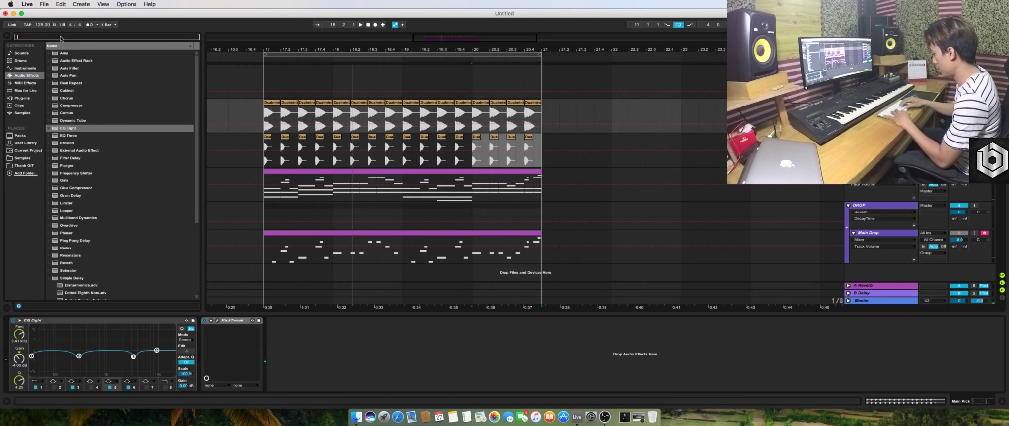
text(uti)
double_click(69, 54)
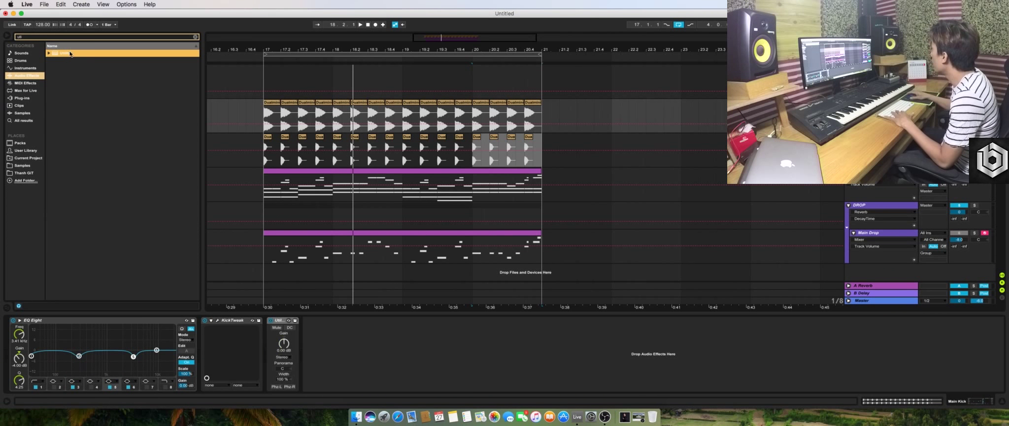
click(283, 350)
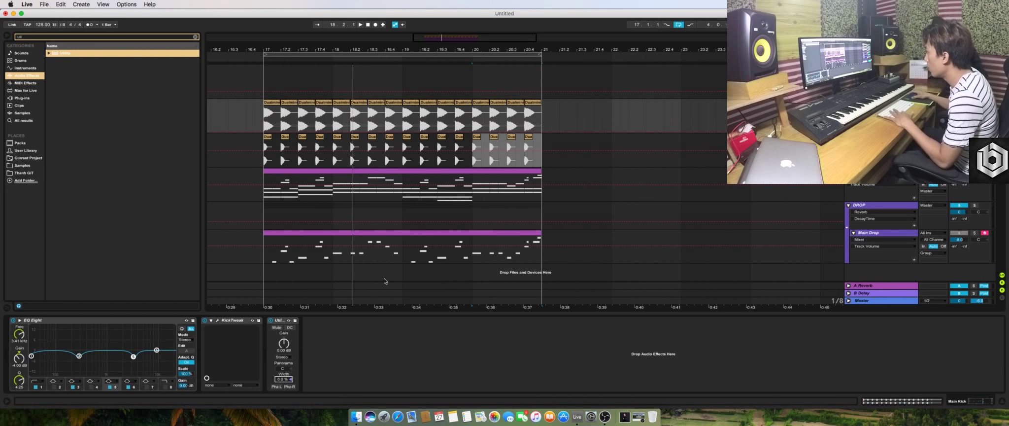
Group the Main Kick and Top Kick tracks, name the group TOTAL KICK, and fold it
key(space)
click(882, 136)
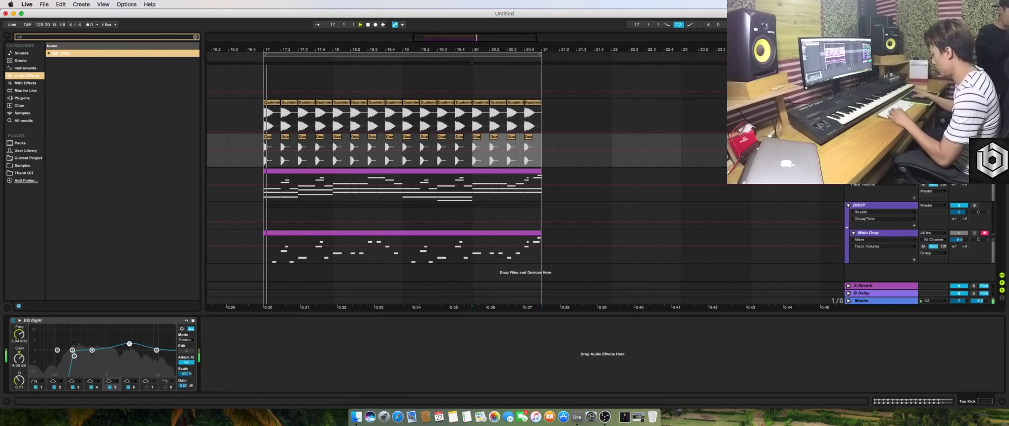
key(super+g)
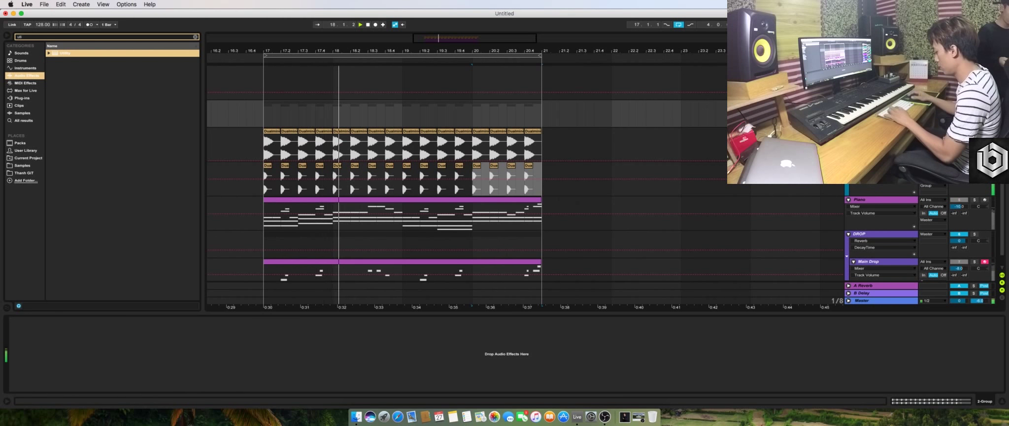
key(Return)
key(minus)
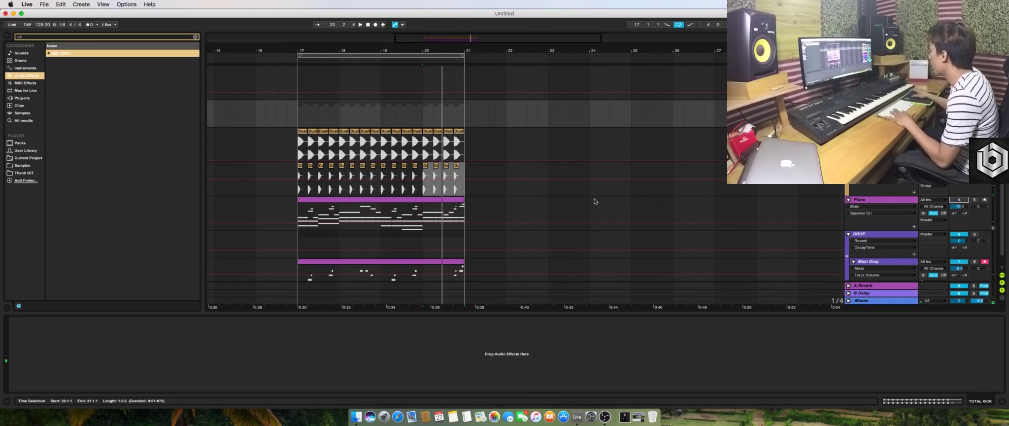
scroll(567, 197, down, 1)
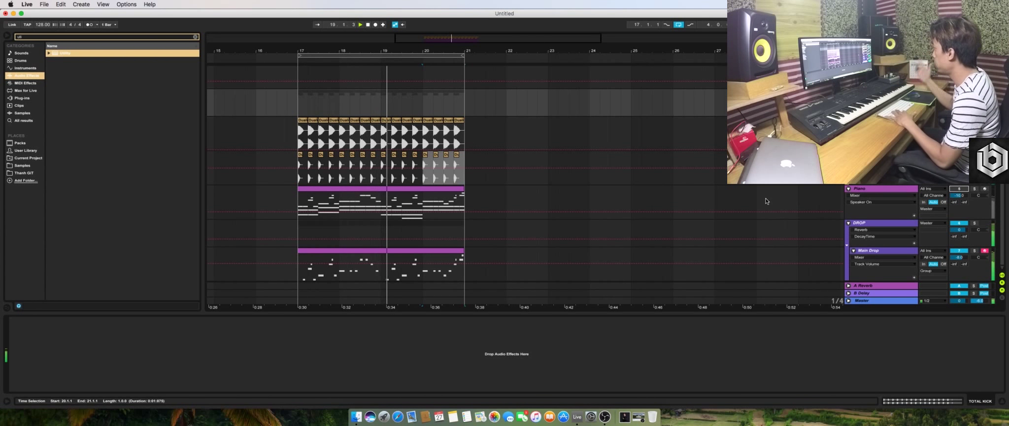
click(849, 93)
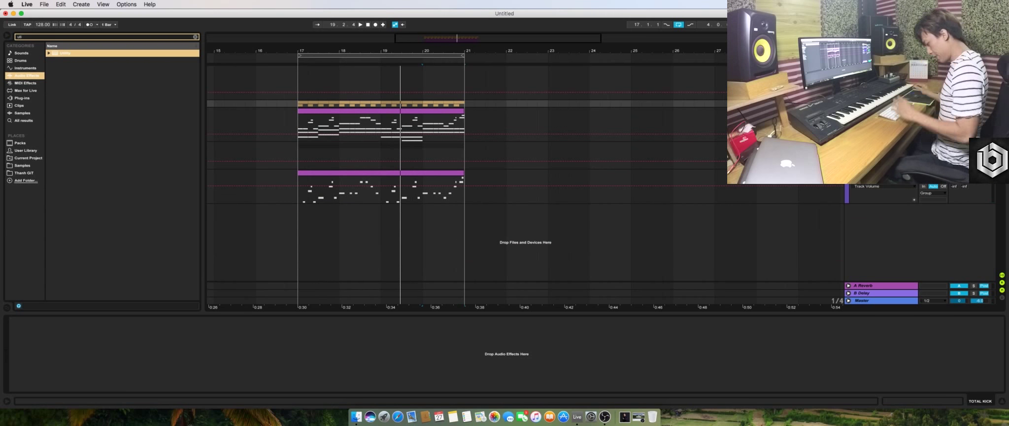
Insert an audio track below the kick group, assign it a colour, and name it Clap
key(super+t)
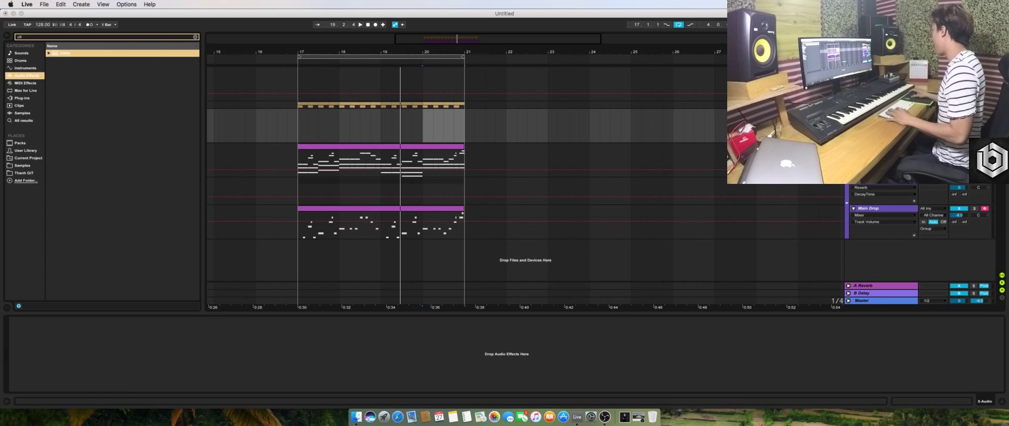
right_click(881, 111)
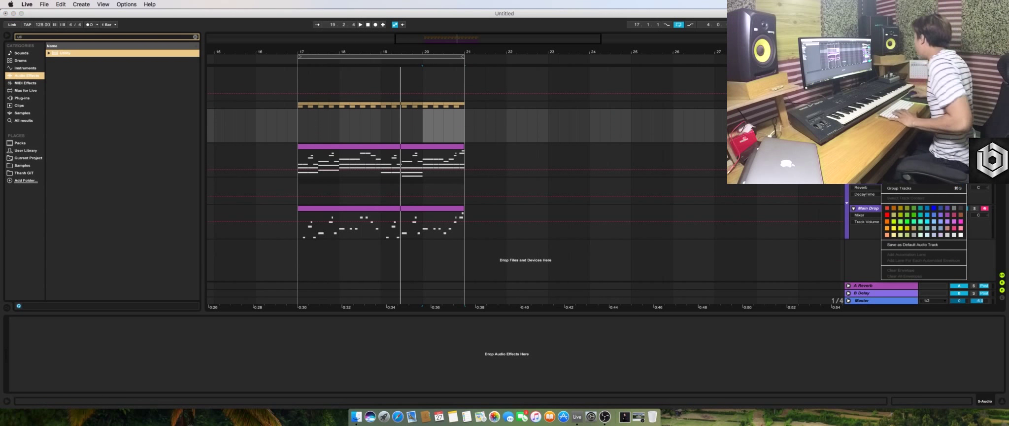
click(905, 227)
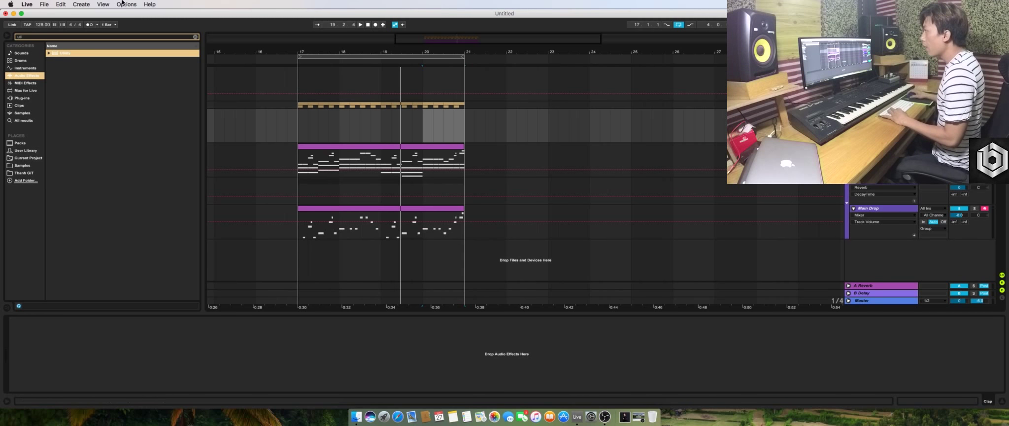
Audition the Breath_Clap samples in the GIT Bounce folder and place Breath_Clap_2.wav at bar 17 on the Clap track
click(195, 37)
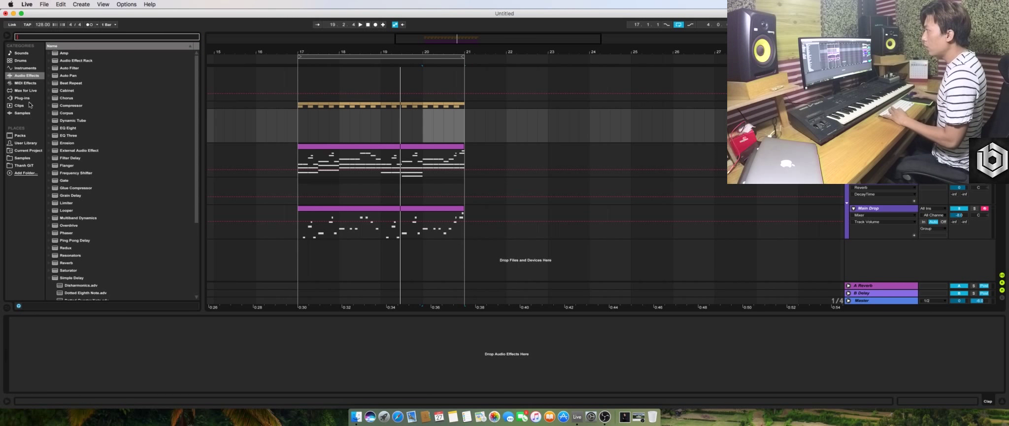
click(28, 158)
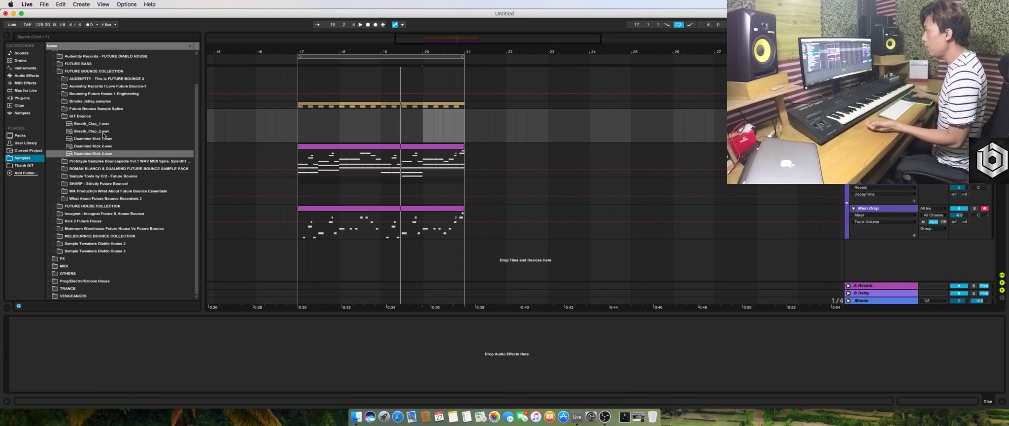
click(104, 133)
click(105, 124)
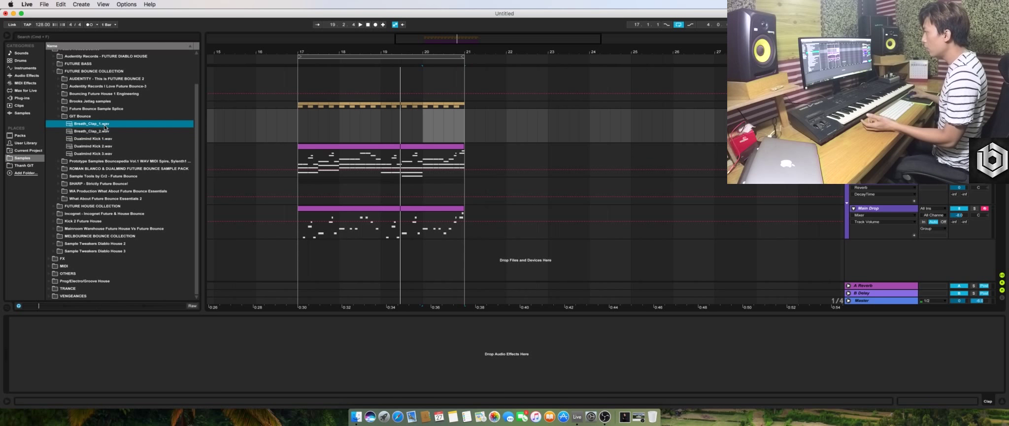
click(103, 132)
drag(97, 134, 306, 122)
click(306, 122)
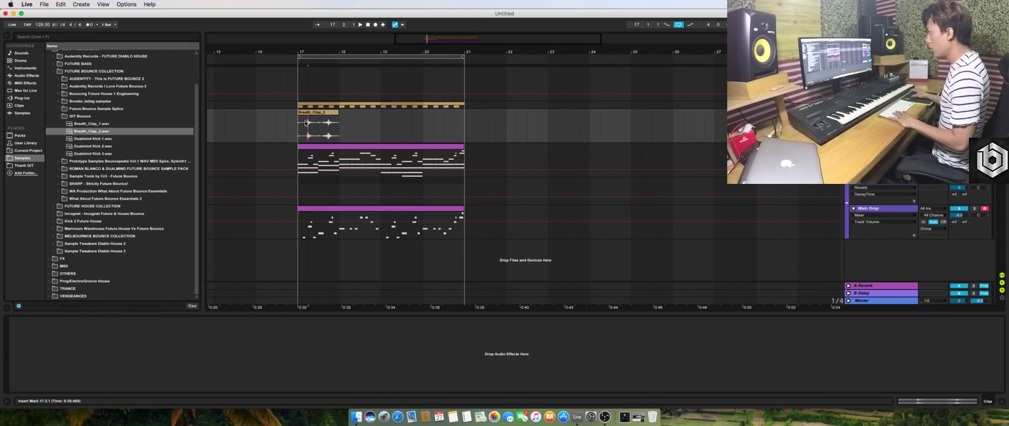
Set the Breath_Clap_2 clip's segment tempo to 128 BPM and return to the device view
double_click(306, 122)
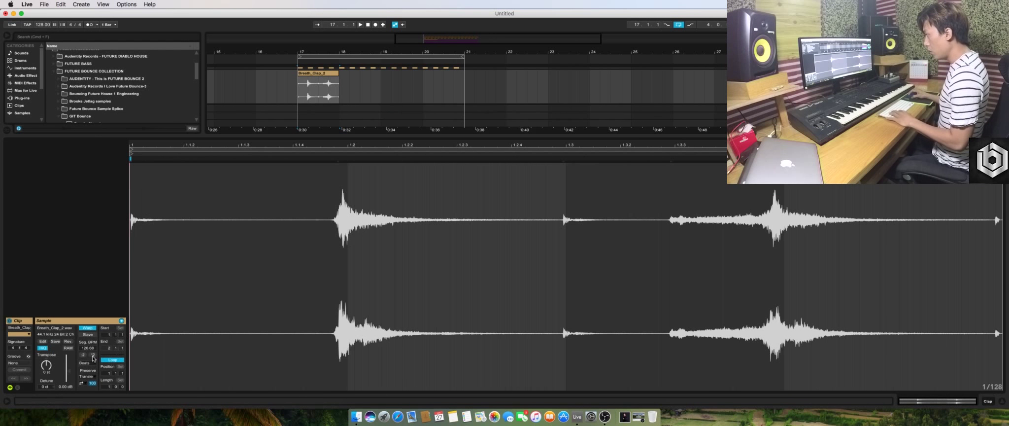
key(Return)
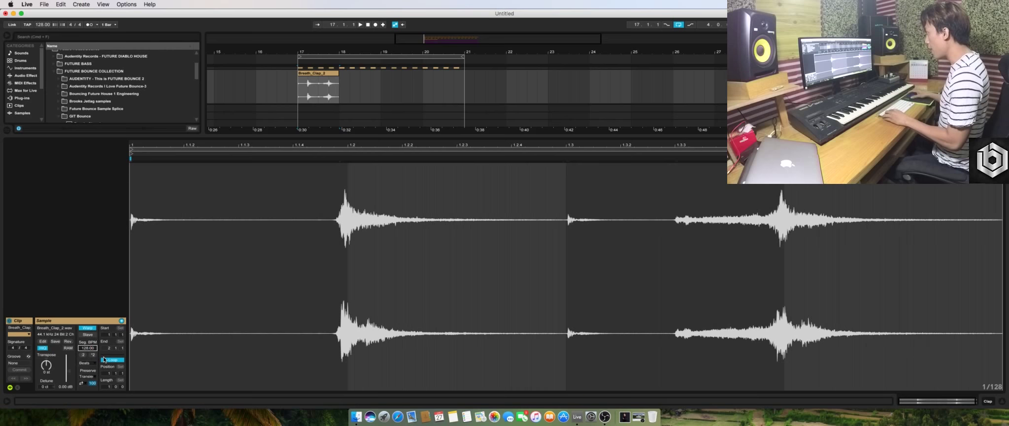
key(shift+Tab)
Delete the short unwanted hits at beats 1 and 3 of the clap clip, keeping the two main claps
drag(324, 52, 309, 113)
drag(377, 130, 396, 130)
key(Delete)
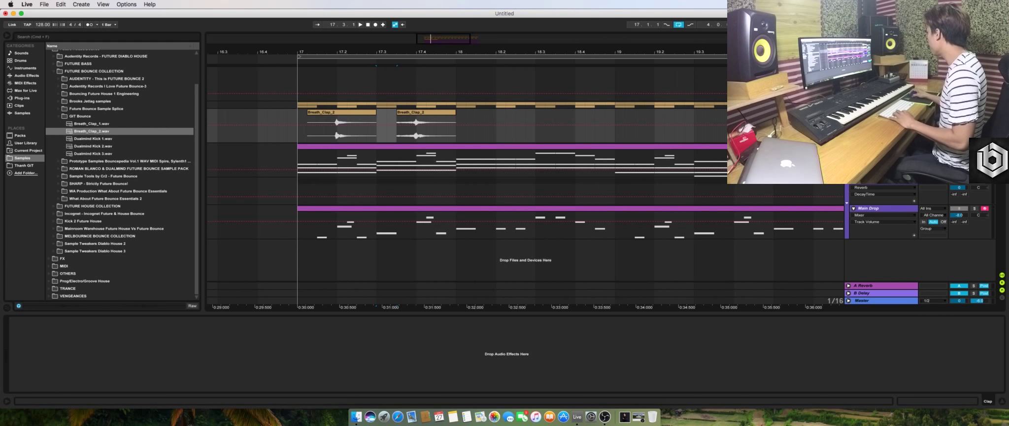
Loop bar 17 over the clap clips and adjust the Clap track's volume during playback
key(space)
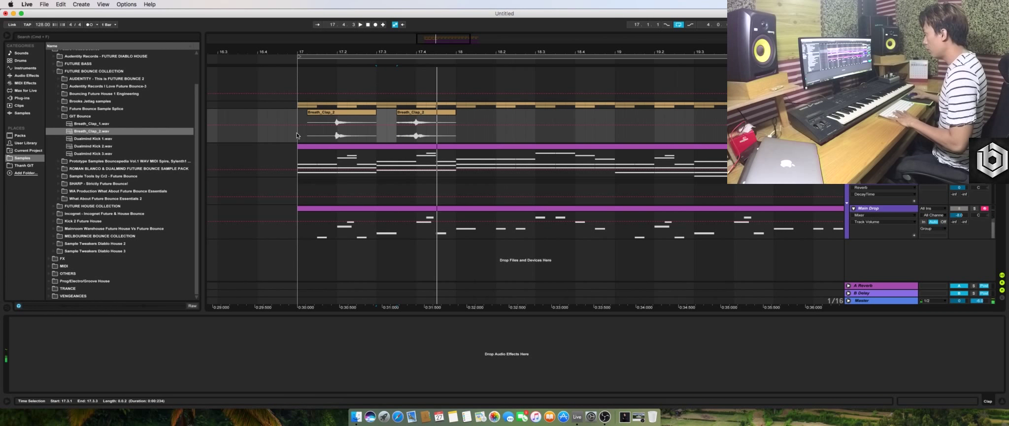
drag(297, 135, 466, 137)
key(super+l)
key(space)
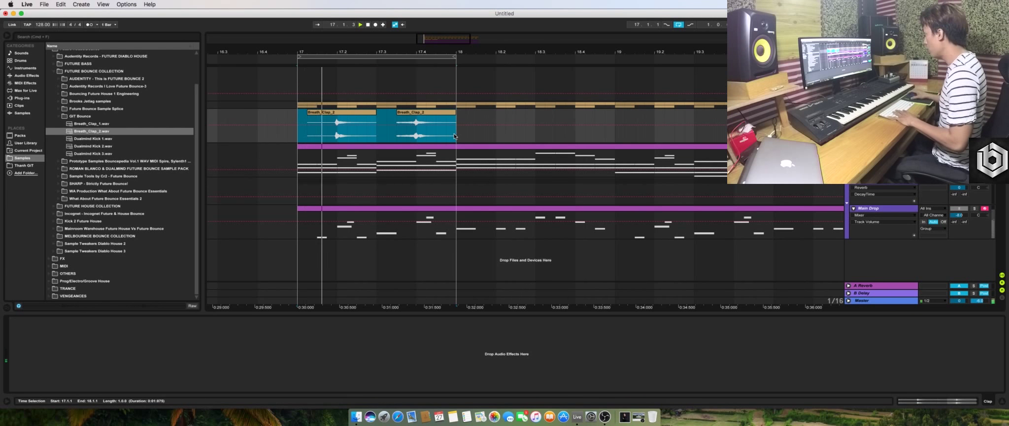
drag(959, 119, 959, 122)
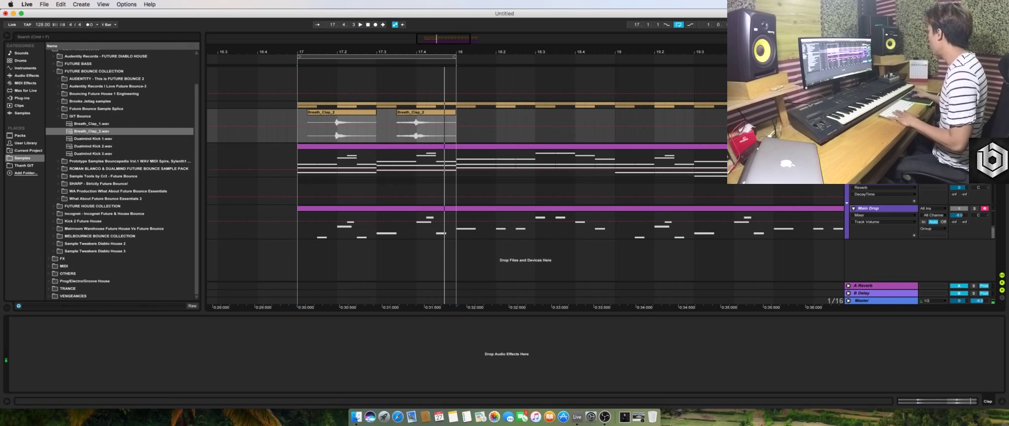
Search the audio effects for "eq" and add EQ Eight to the Clap track
click(27, 76)
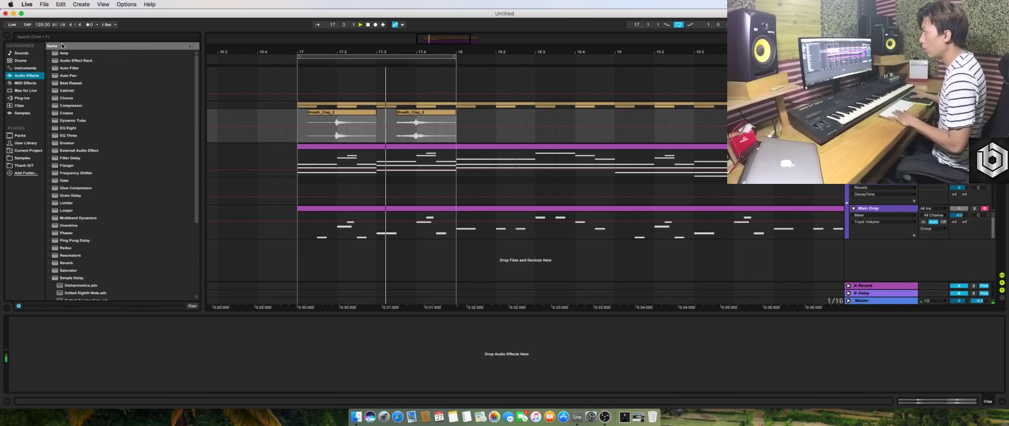
click(71, 37)
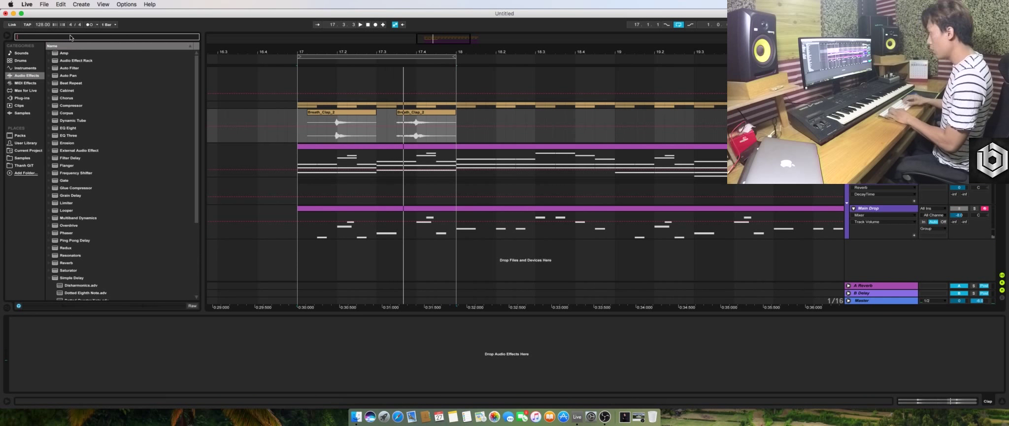
text(eq)
key(Down)
key(Down)
key(Return)
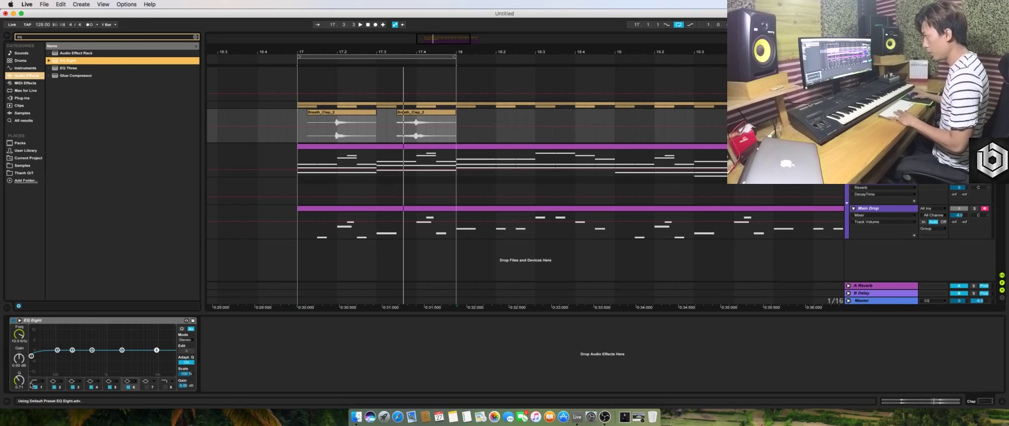
While the clap plays, cut its low end with EQ band 1, lift the highs slightly, and roll off near 17.3 kHz with band 8
click(33, 382)
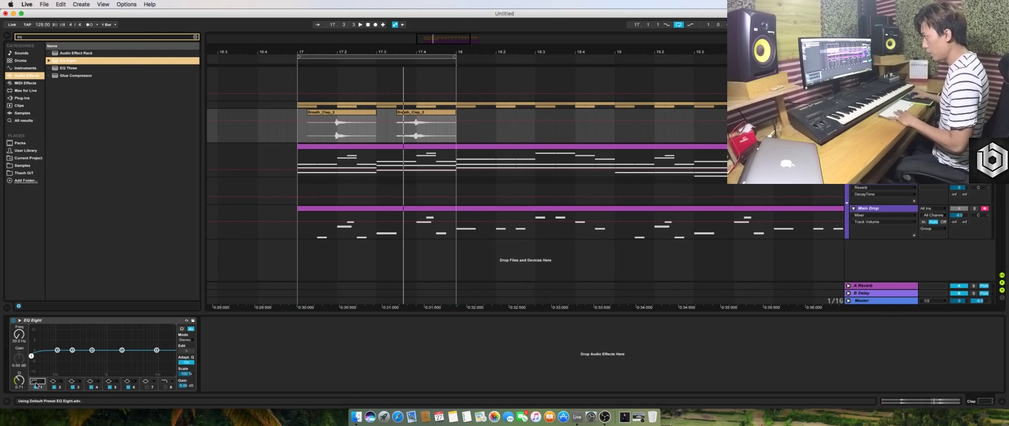
key(space)
drag(47, 373, 72, 373)
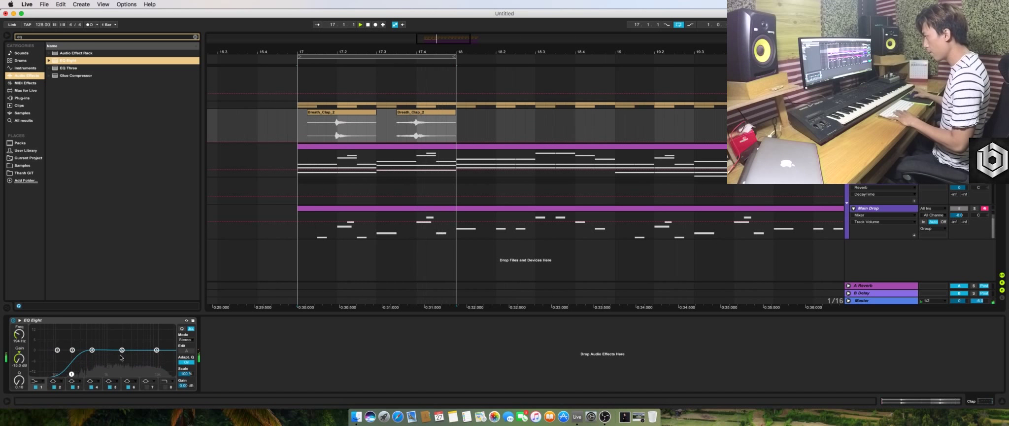
drag(157, 350, 169, 357)
click(166, 387)
key(space)
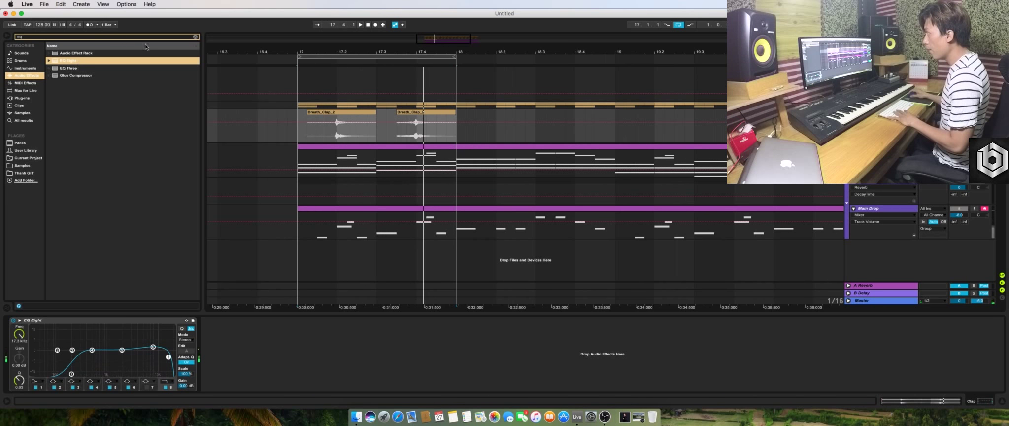
Search the audio effects for "re" and add Reverb after EQ Eight on the Clap track
click(195, 37)
text(revre)
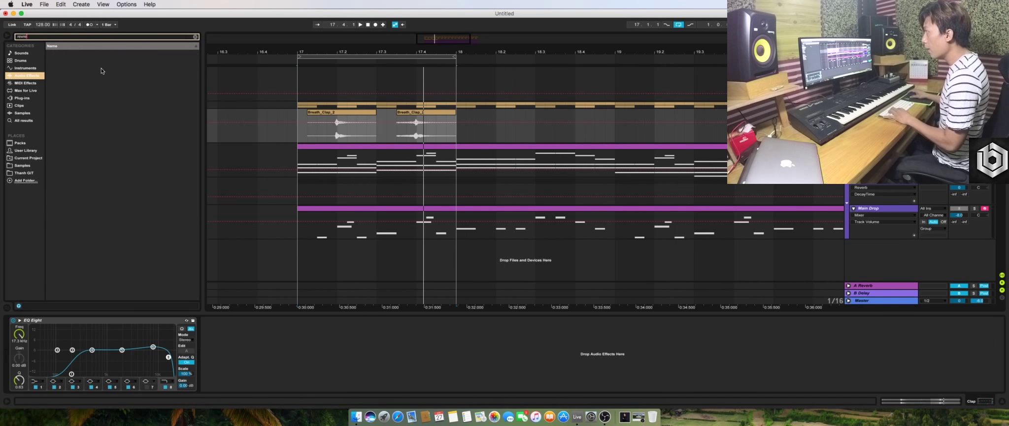
key(BackSpace)
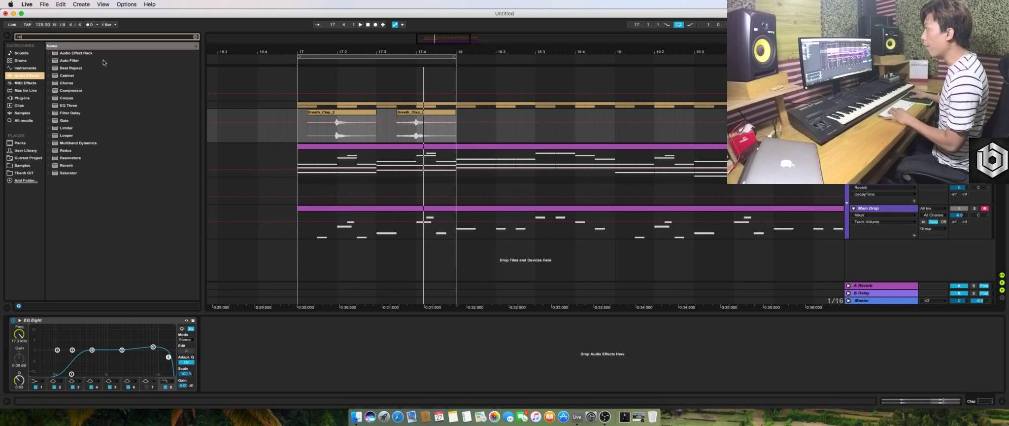
double_click(67, 166)
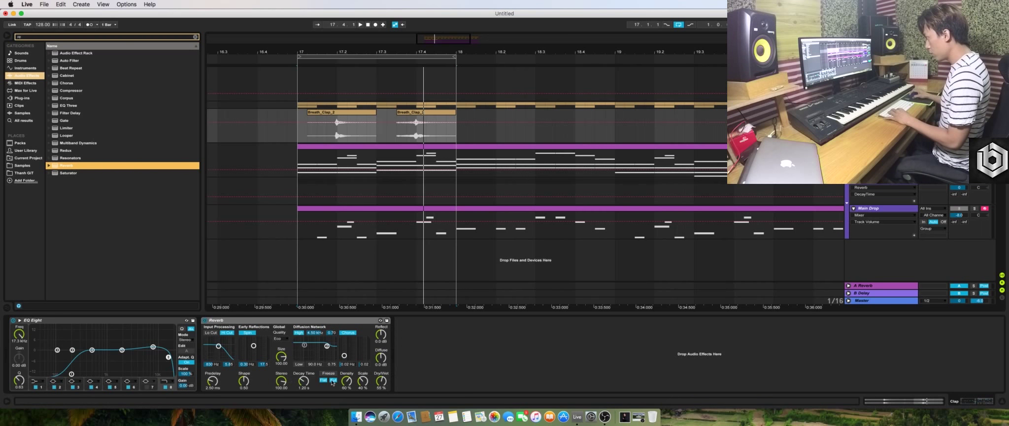
Set the clap reverb's decay to about 932 ms and dry/wet to about 35%, rebalancing the track volume and high EQ boost during playback
key(space)
drag(304, 381, 299, 391)
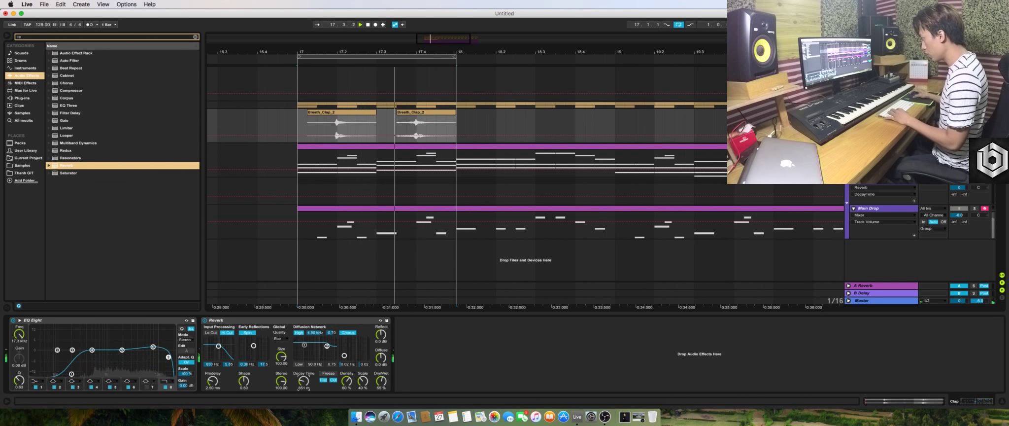
drag(380, 381, 381, 386)
click(206, 321)
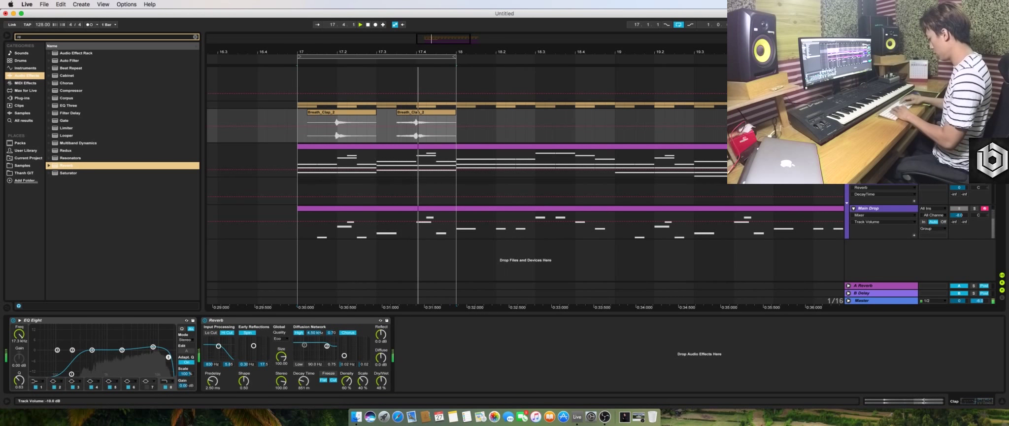
drag(959, 119, 959, 124)
drag(381, 381, 381, 385)
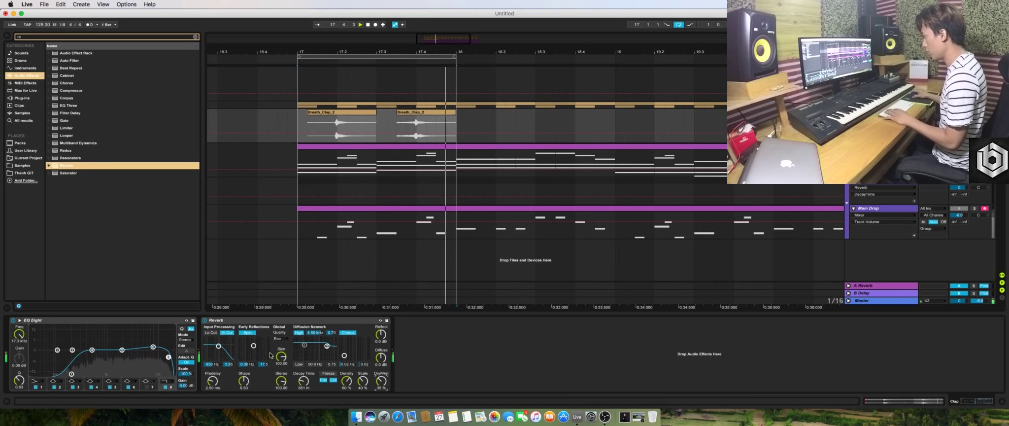
drag(304, 381, 308, 379)
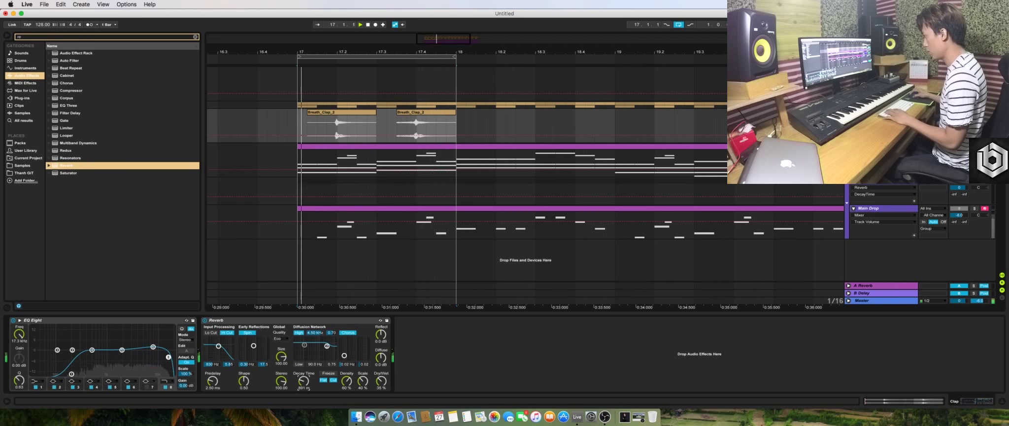
click(153, 347)
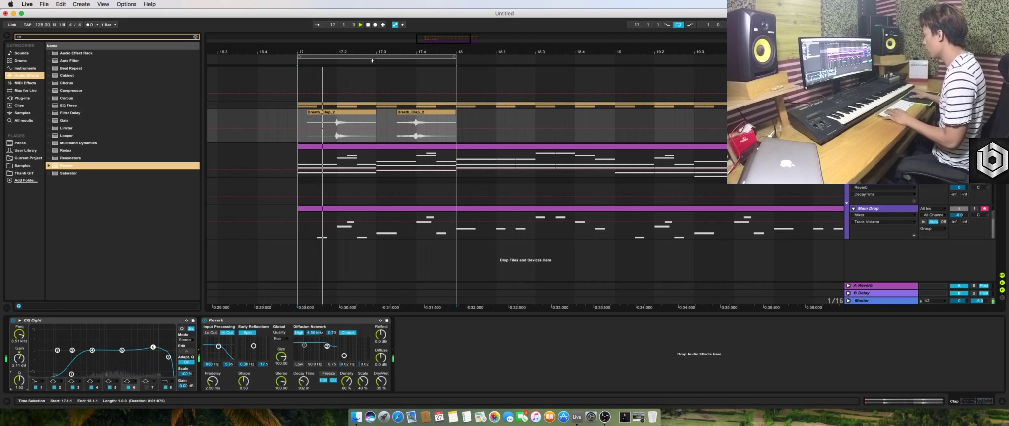
key(space)
Duplicate the one-bar clap pattern three times to fill bars 17 to 21 and extend the loop to bar 21
drag(379, 53, 380, 22)
drag(394, 134, 364, 136)
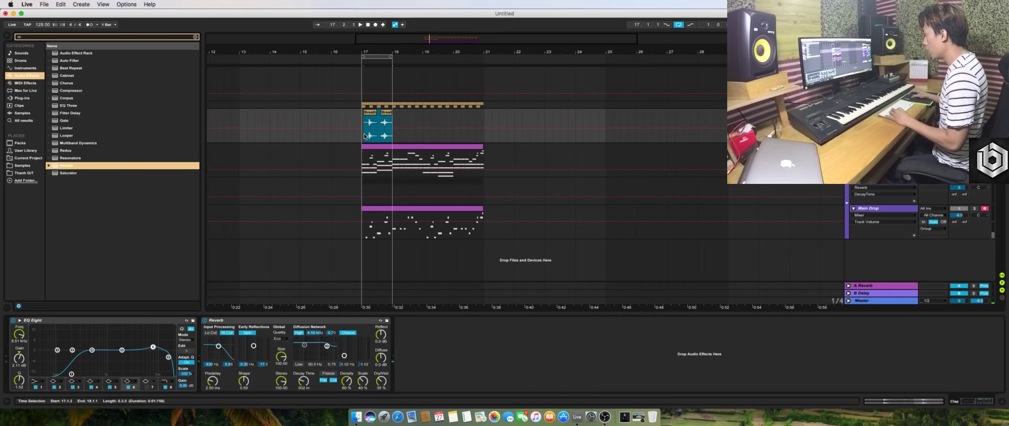
key(super+d)
key(super+d)
key(super+d)
drag(392, 57, 484, 57)
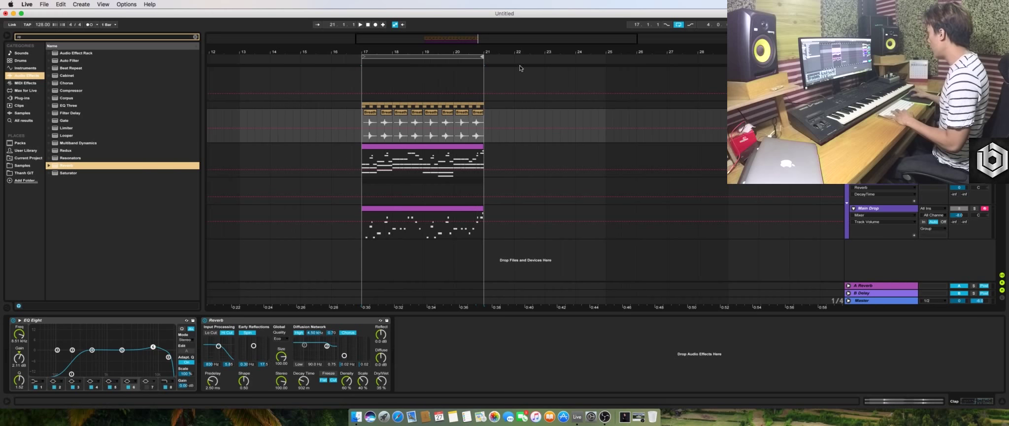
Move the Piano track below the DROP group and reselect the Clap track
drag(877, 147, 876, 270)
click(877, 112)
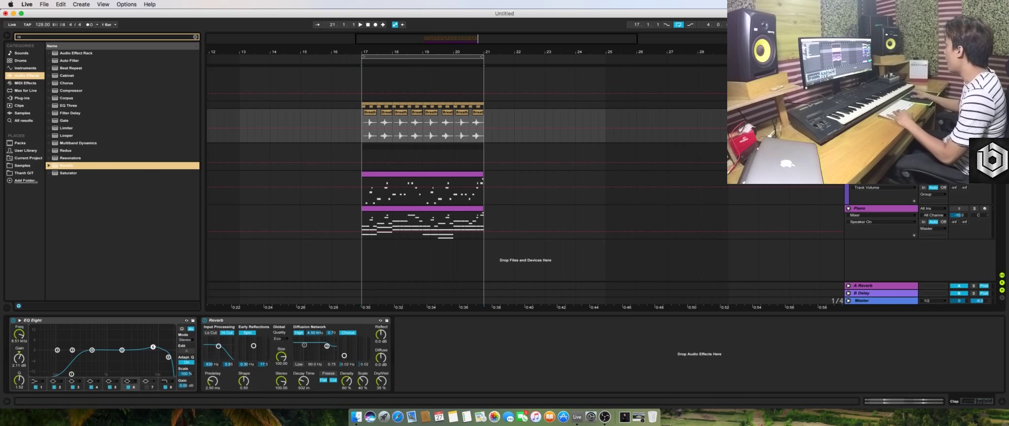
Fold the Clap track, insert a MIDI track below it, name it Main Bass and colour it pink
click(853, 113)
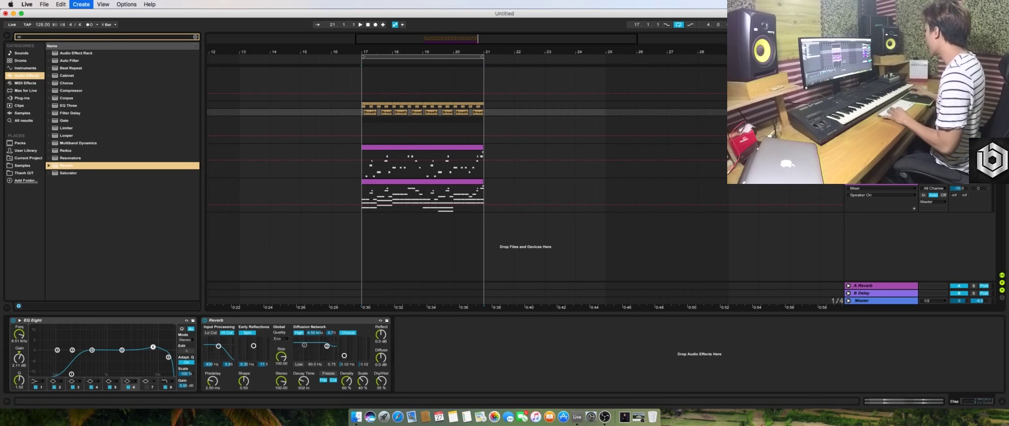
key(super+shift+t)
key(Up)
key(Down)
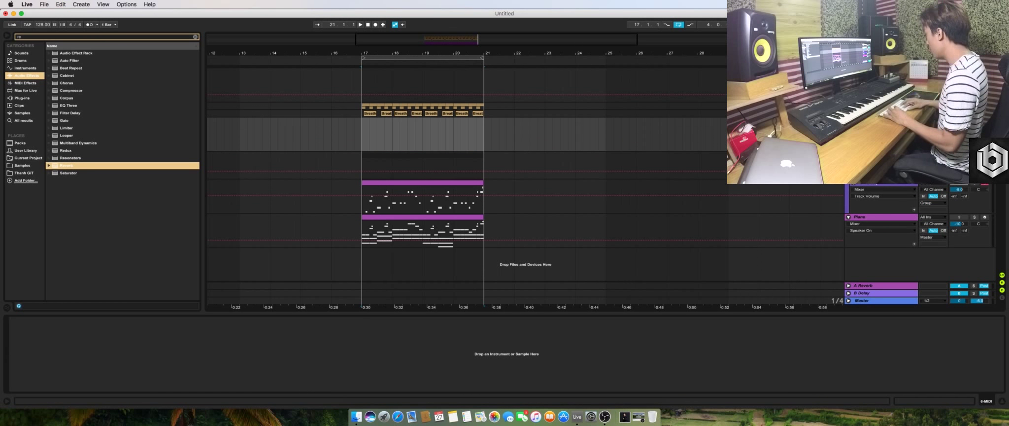
right_click(876, 120)
click(889, 158)
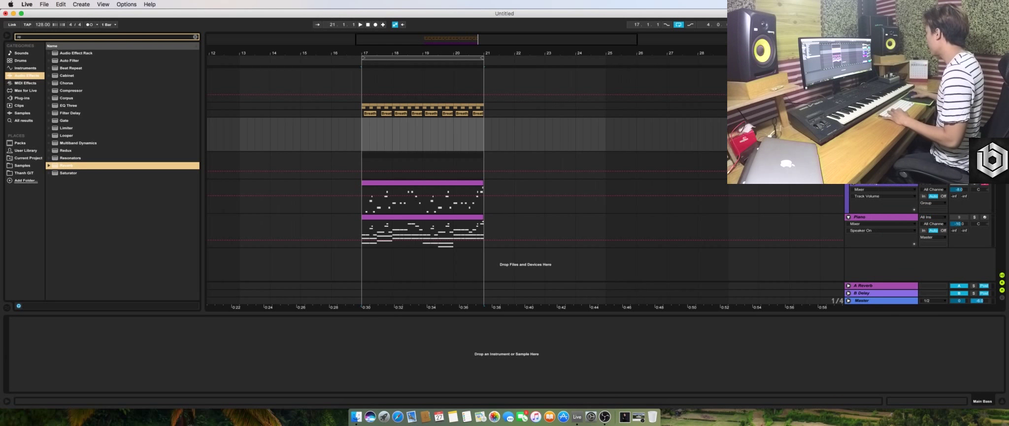
Examine the notes of the Piano clip spanning bars 17 to 21
click(359, 140)
drag(371, 53, 371, 74)
drag(355, 142, 586, 139)
double_click(491, 217)
scroll(350, 279, down, 2)
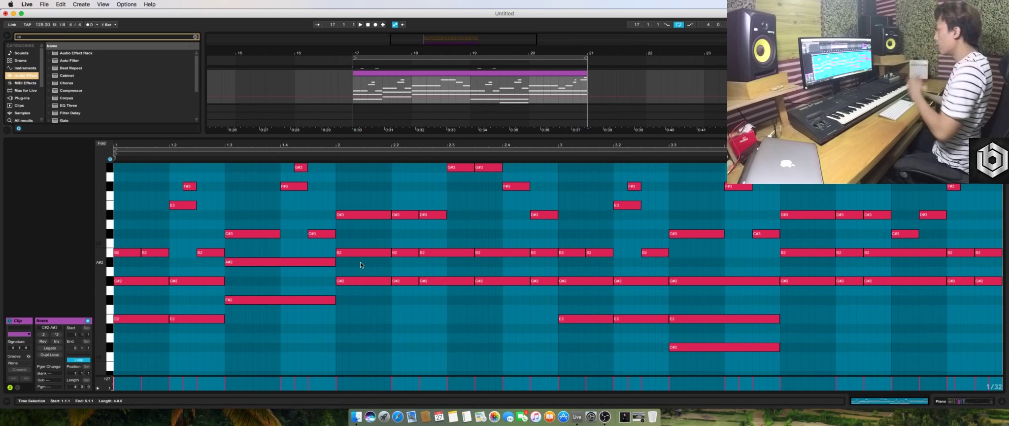
key(shift+Tab)
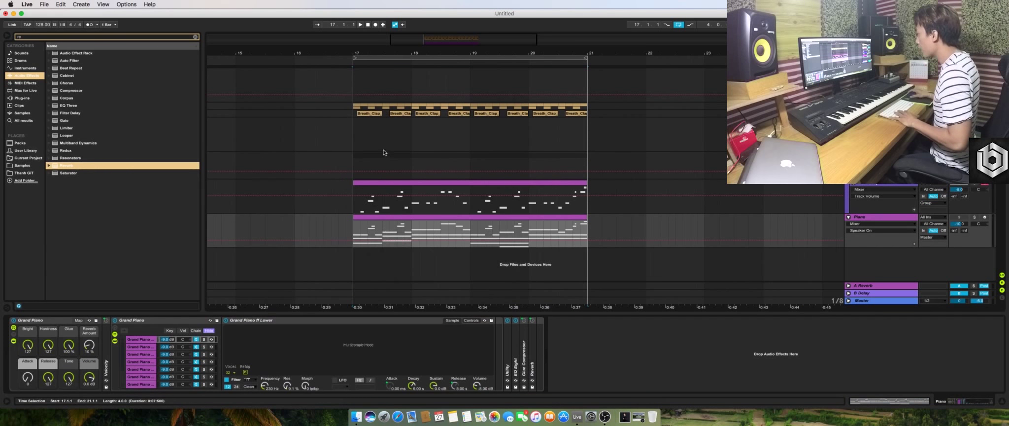
Insert an empty four-bar MIDI clip on the Main Bass track from bar 17 to 21
click(373, 146)
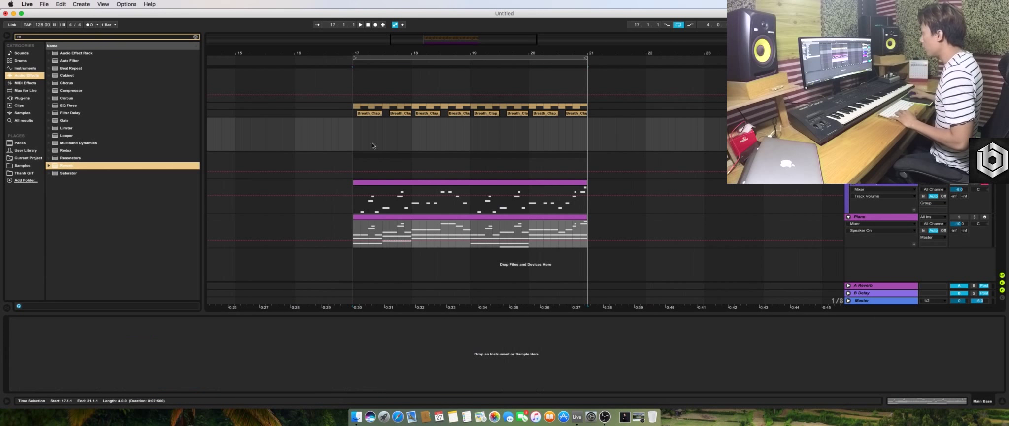
drag(357, 138, 583, 131)
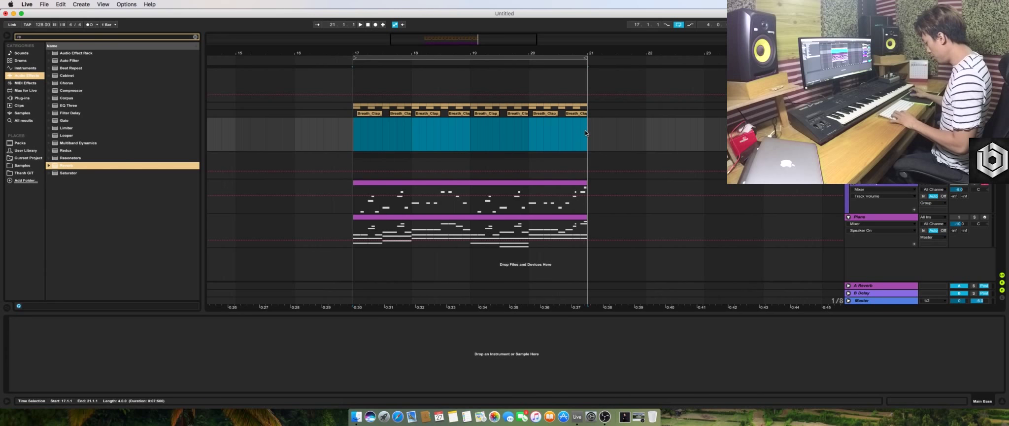
key(super+shift+m)
double_click(471, 120)
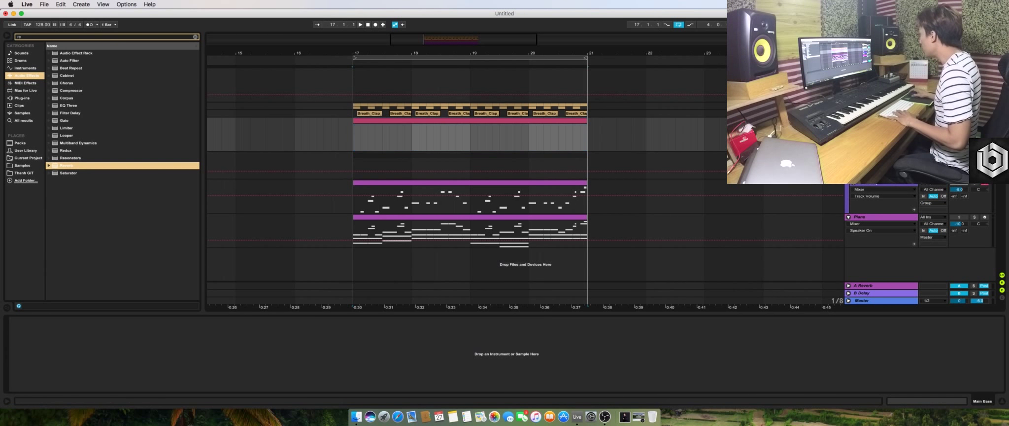
Search the plug-ins for "mass" and load the Native Instruments Massive synth onto the Main Bass track
click(195, 37)
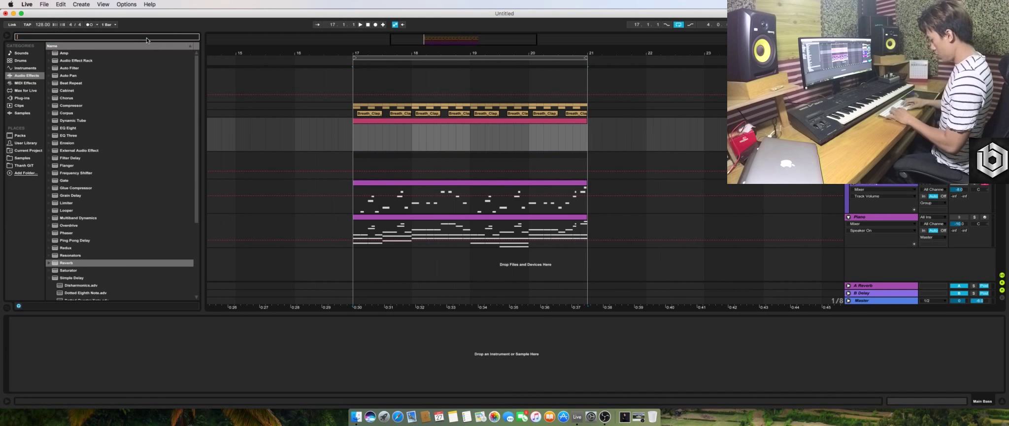
text(mass)
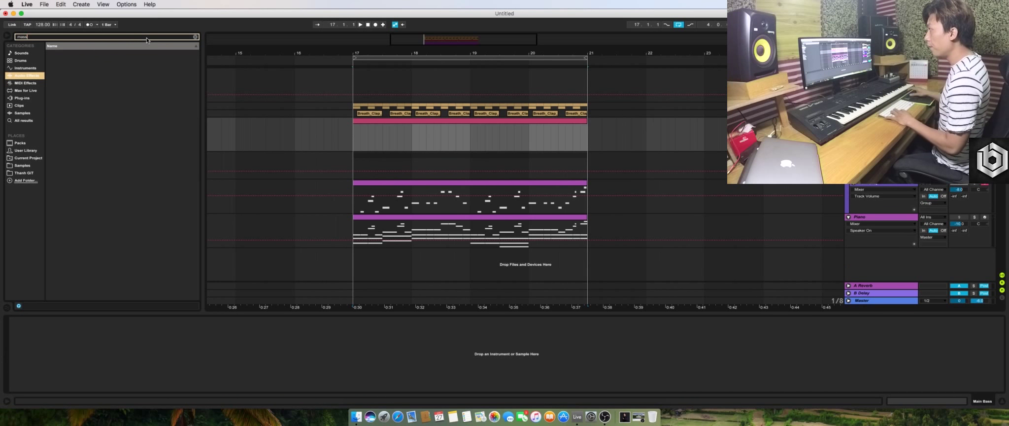
click(36, 99)
click(53, 61)
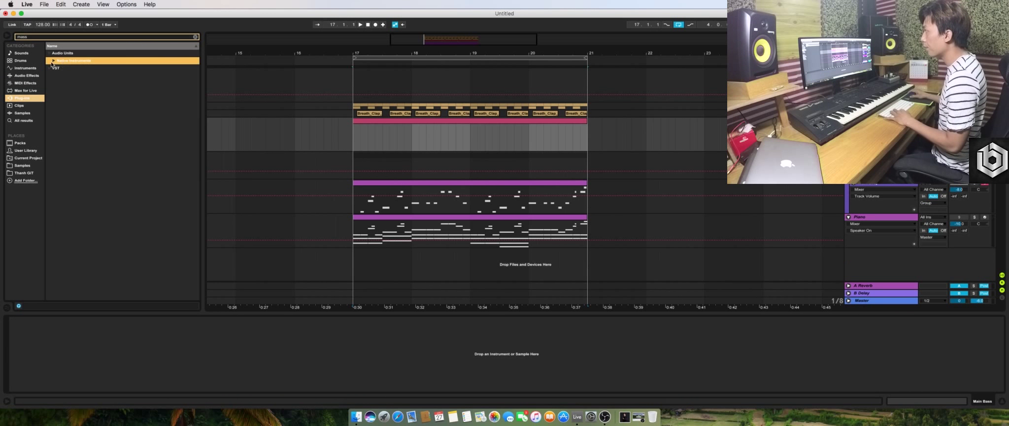
click(64, 68)
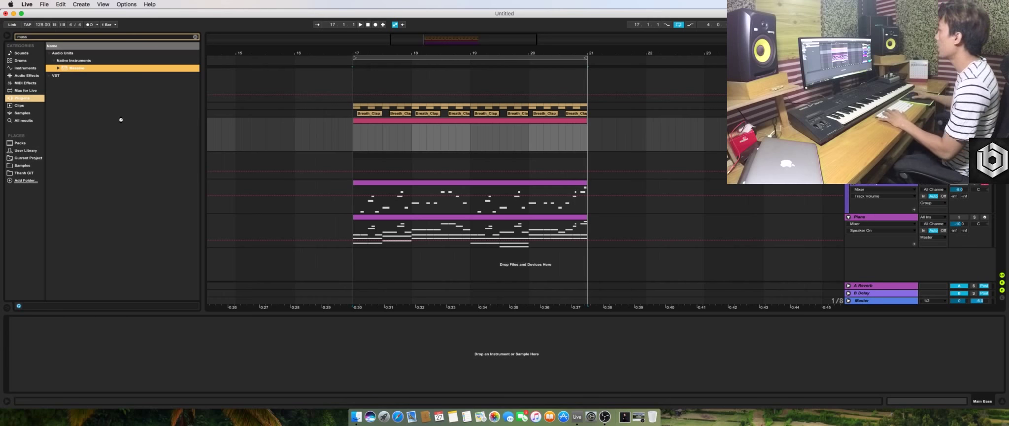
Load the Main Bass Future Bounce preset from Massive's My Favorites folder and close the plug-in window
click(350, 65)
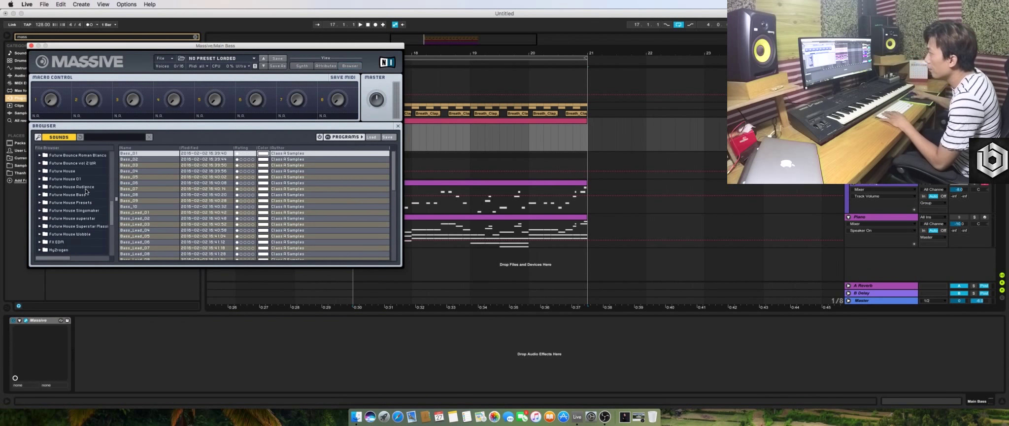
click(60, 163)
click(140, 158)
double_click(156, 160)
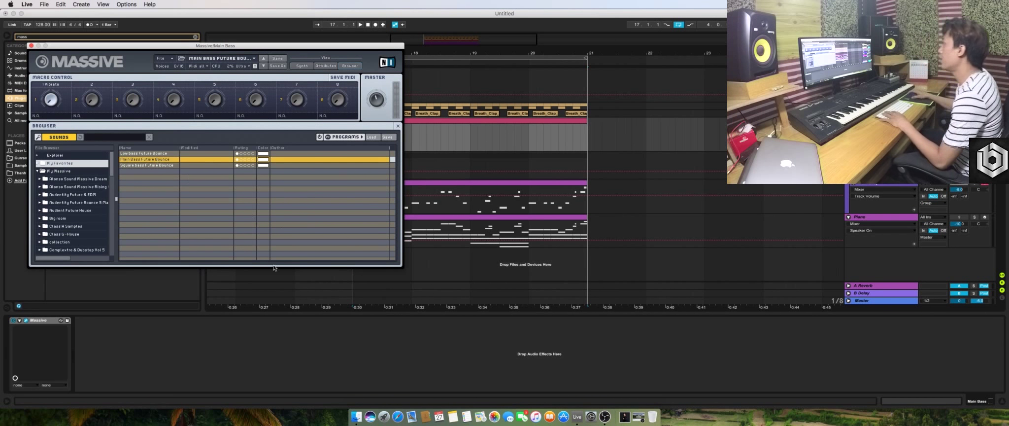
click(31, 46)
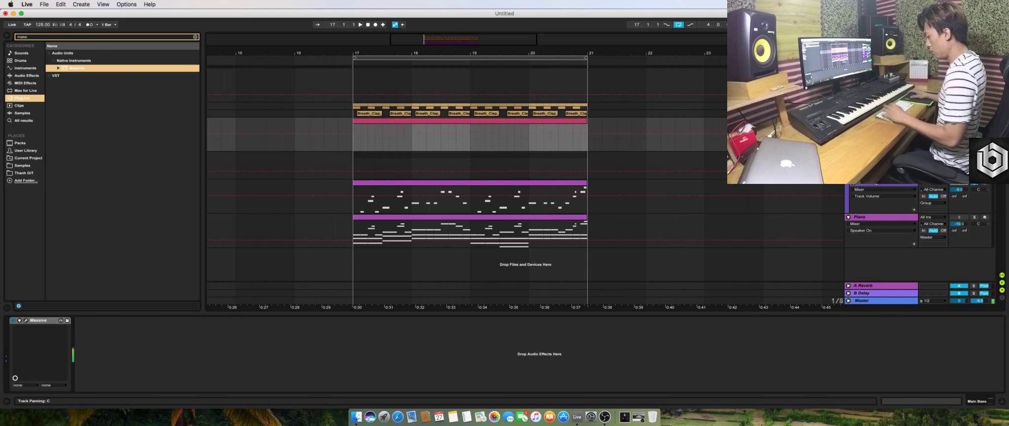
Open the Main Bass clip and draw a one-beat E2 note at its start
click(399, 123)
click(398, 133)
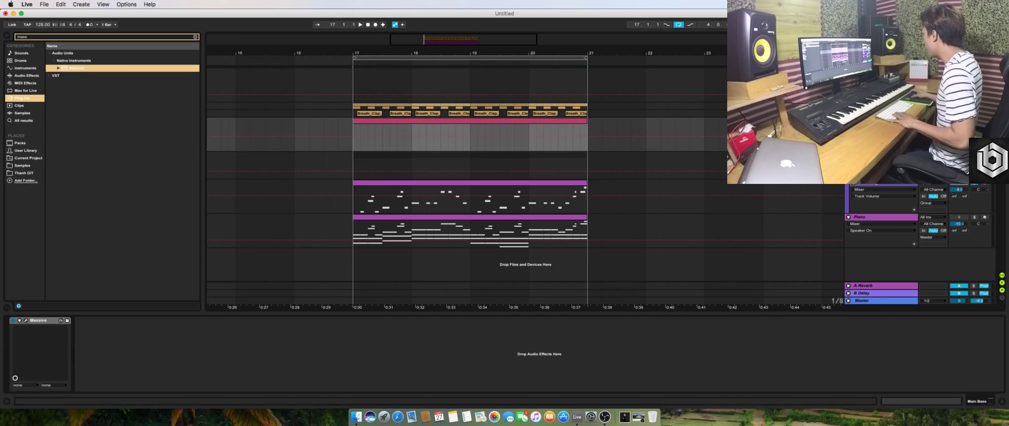
double_click(381, 124)
key(space)
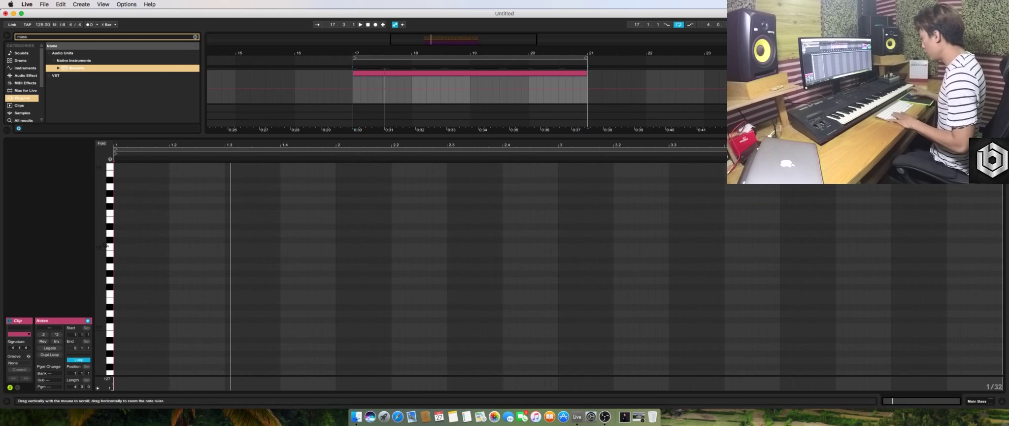
scroll(108, 242, up, 2)
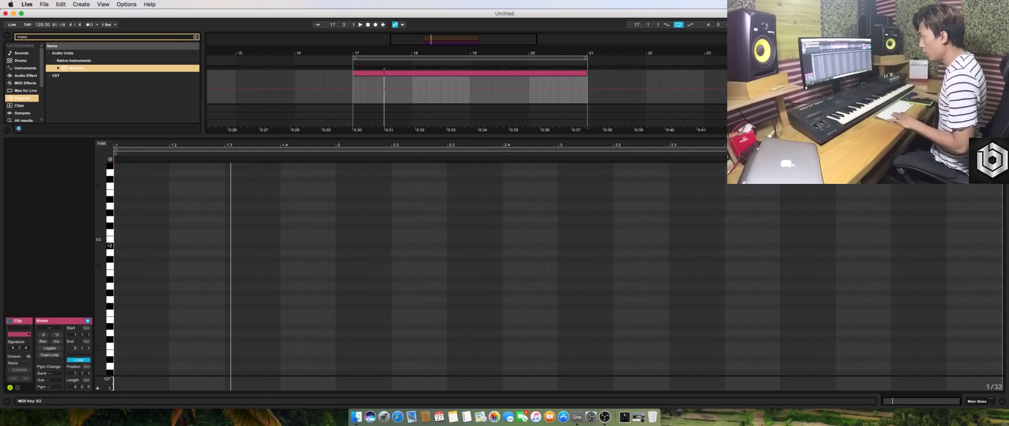
click(114, 240)
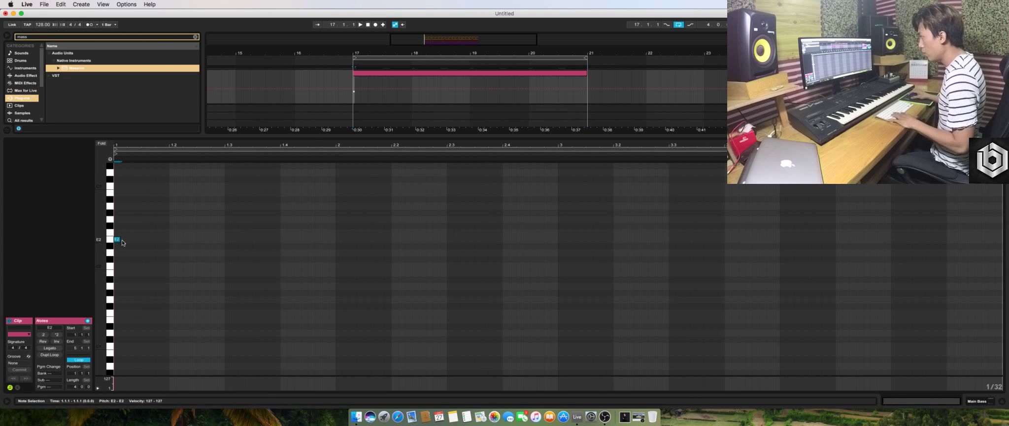
drag(100, 242, 169, 239)
key(space)
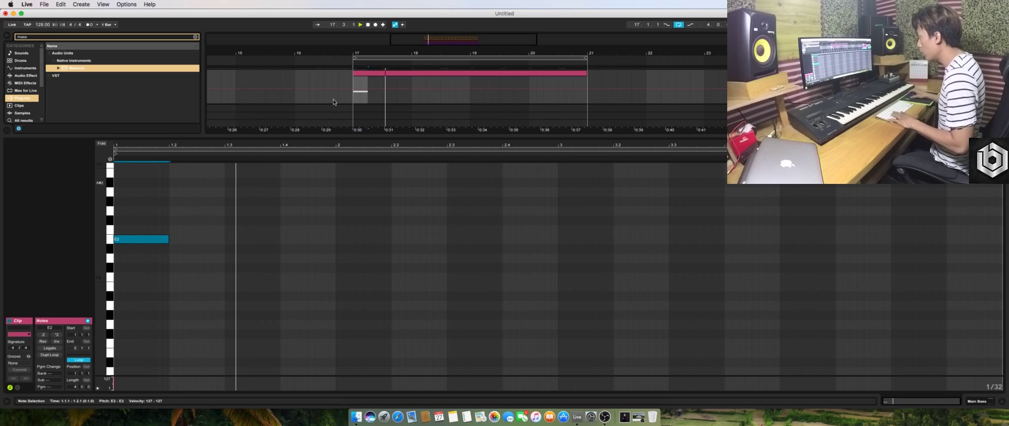
Add one-beat bass notes on F#2 at 1.3 and G#2 at the start of the clip's second bar
drag(150, 241, 256, 225)
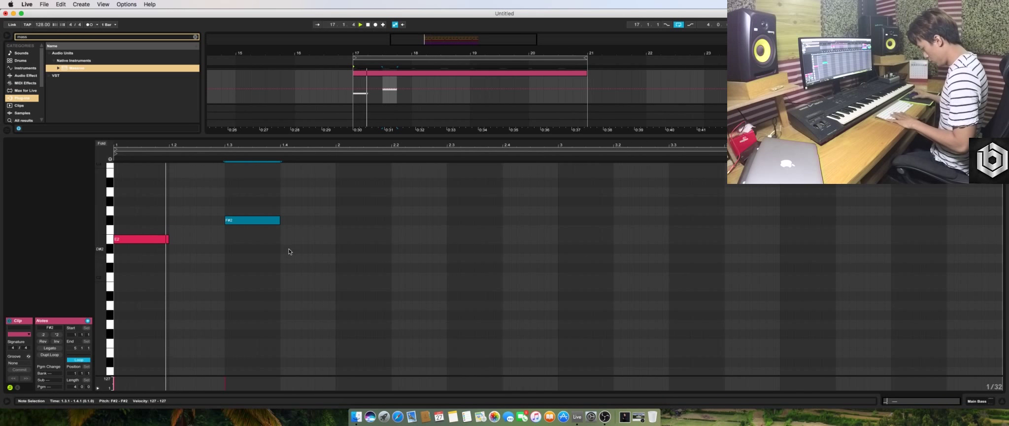
scroll(289, 250, up, 2)
drag(271, 243, 382, 224)
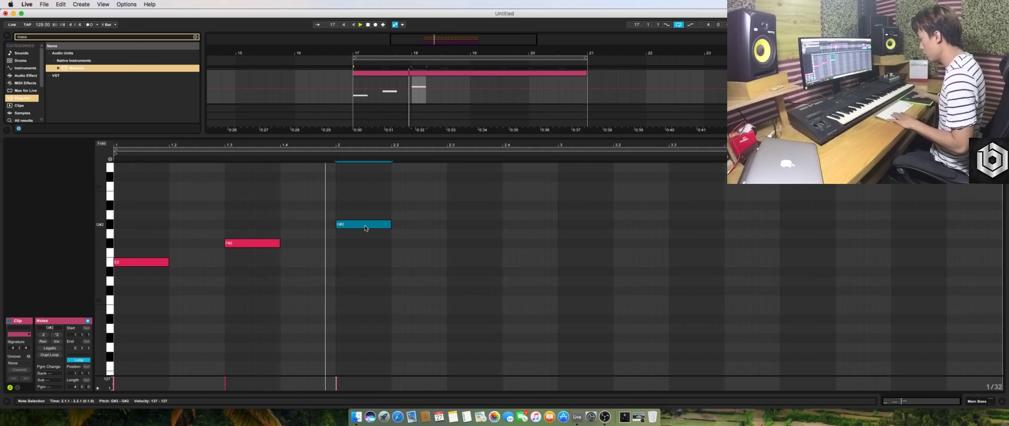
key(space)
Trim the G#2 note and add four half-beat G#2 notes between 2.1.4 and 2.4
click(384, 225)
double_click(383, 224)
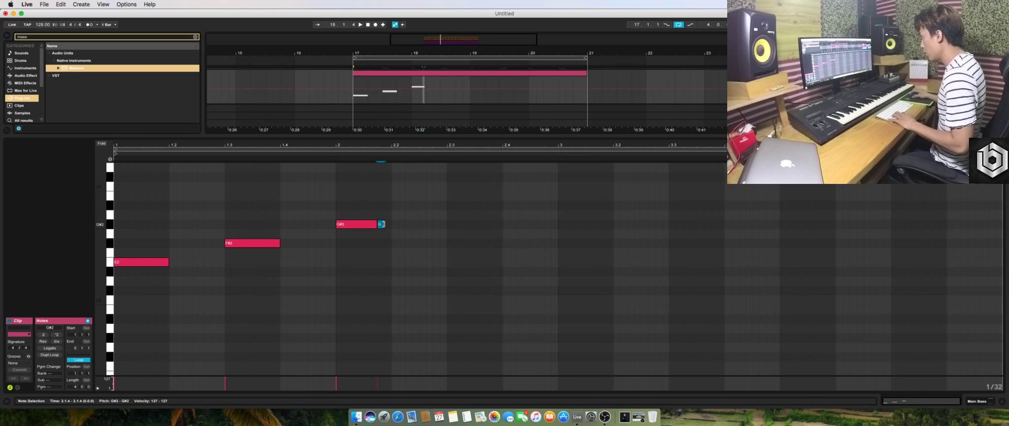
key(space)
drag(390, 224, 485, 224)
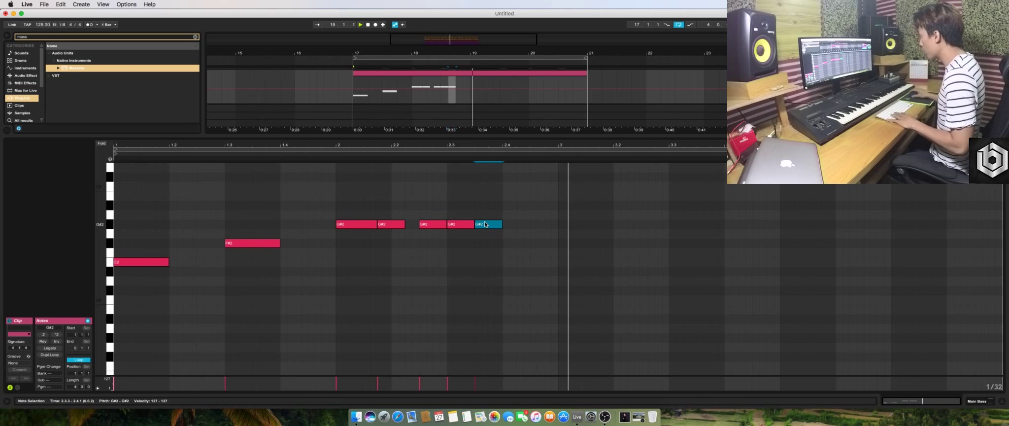
Play the bass pattern together with the drop and put the Main Bass track in a group named BASSLINE
key(shift+Tab)
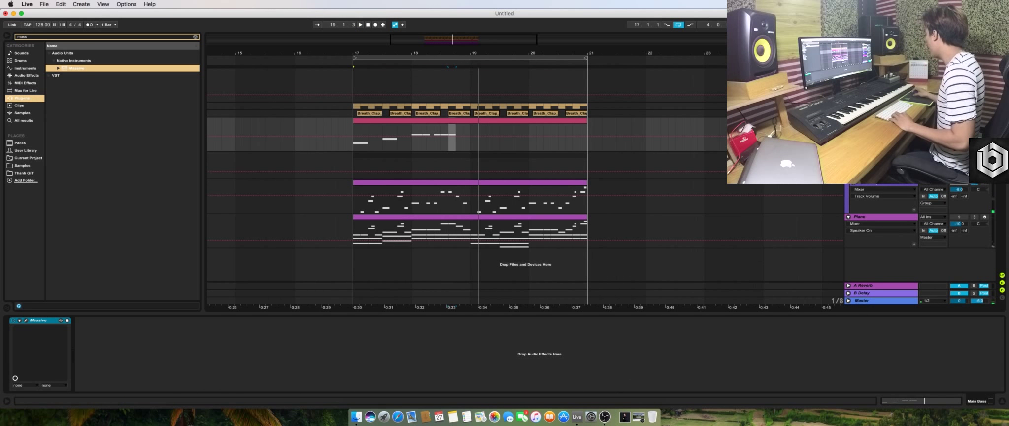
key(space)
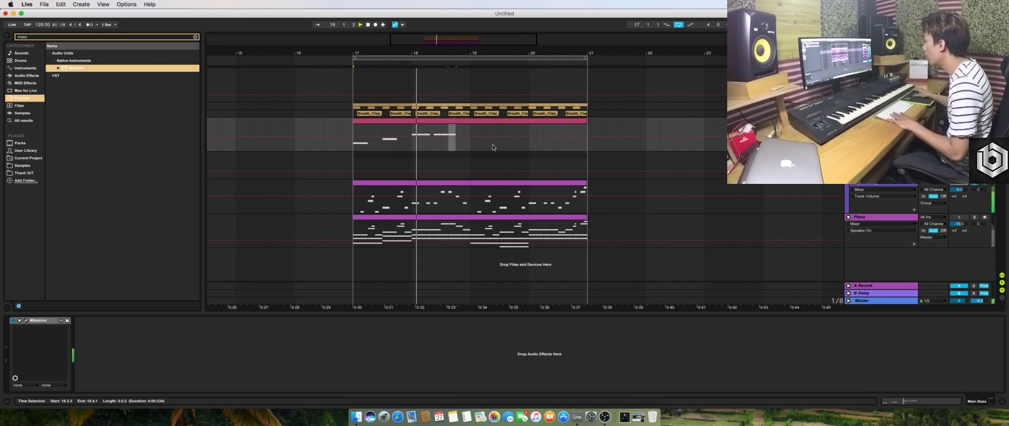
click(505, 121)
double_click(504, 122)
key(space)
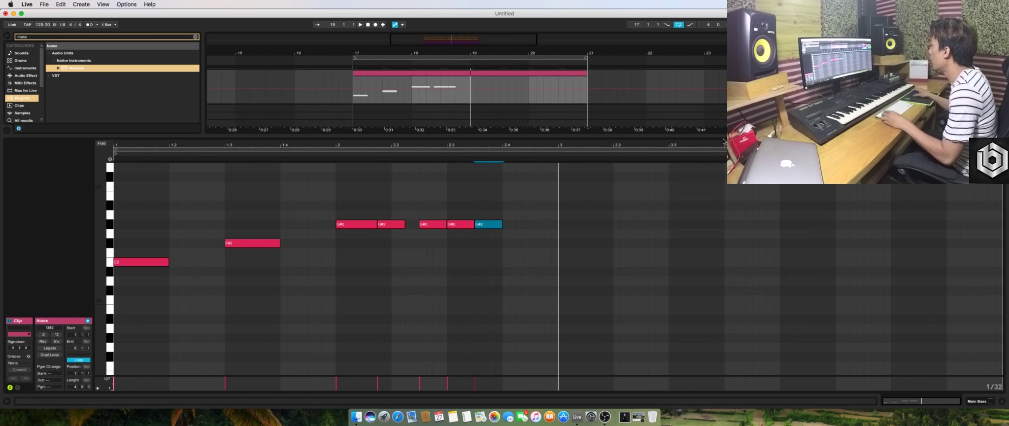
key(shift+Tab)
key(super+g)
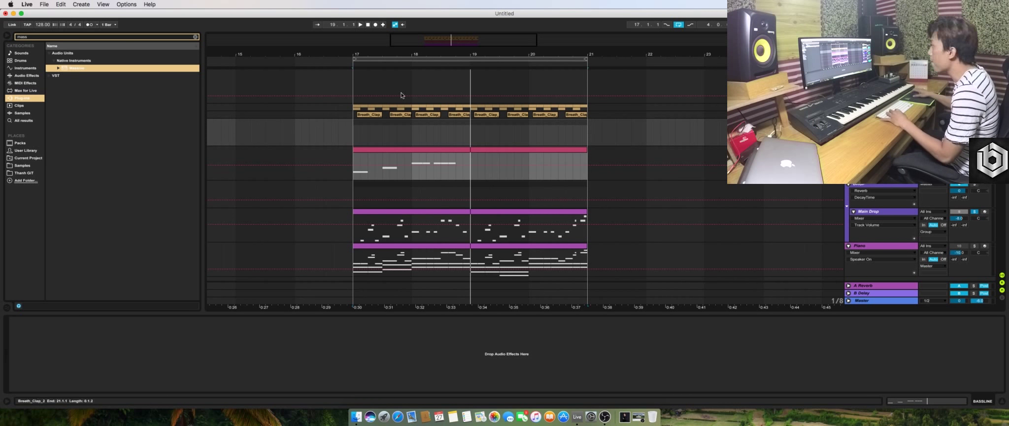
Search the plug-ins for "LFO" and load LFOTool onto the BASSLINE group
click(195, 37)
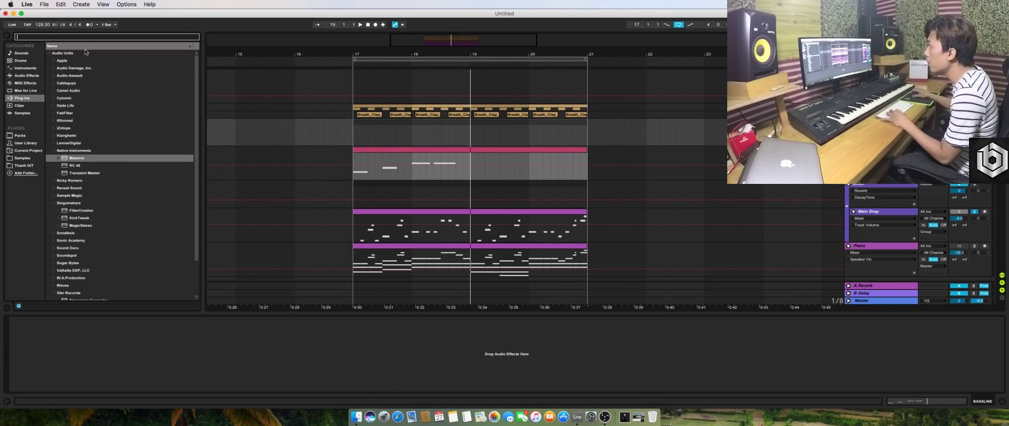
click(30, 98)
click(52, 37)
text(LFO)
click(68, 69)
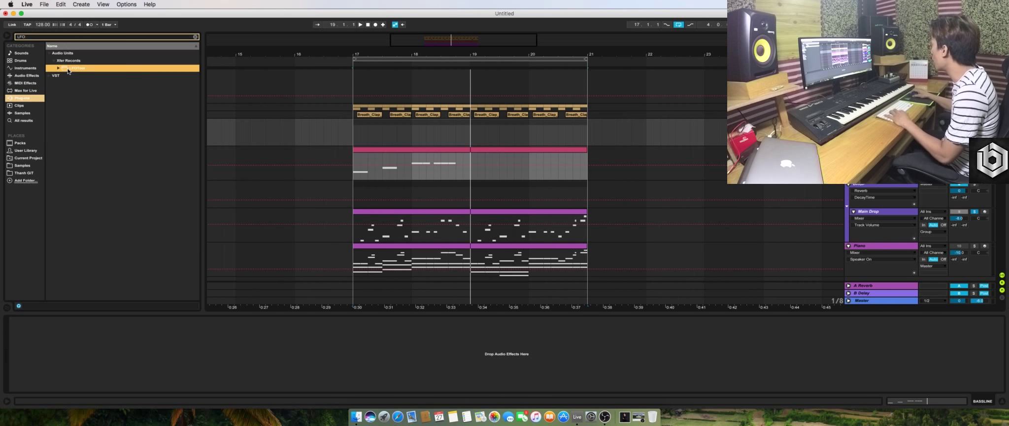
key(Return)
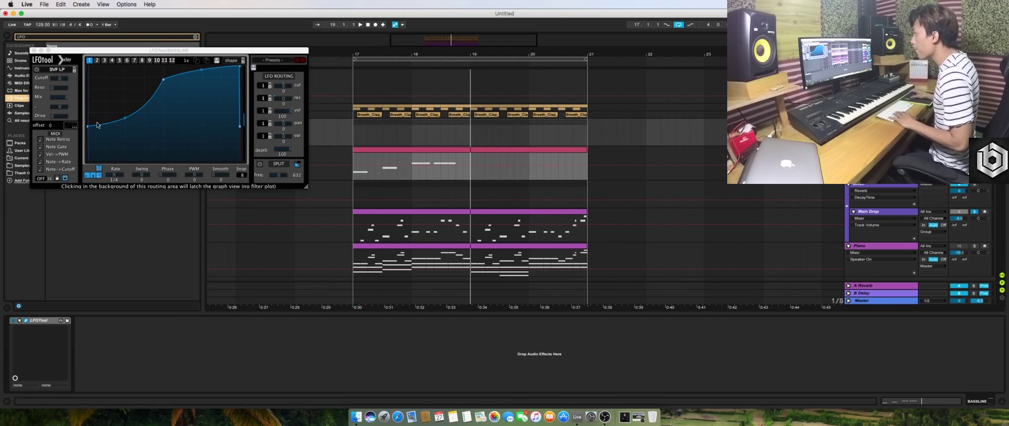
Reshape LFOTool's curve during playback to start at the minimum and peak at the middle point, with the Main Drop track unsoloed
drag(87, 129, 87, 160)
click(974, 211)
key(space)
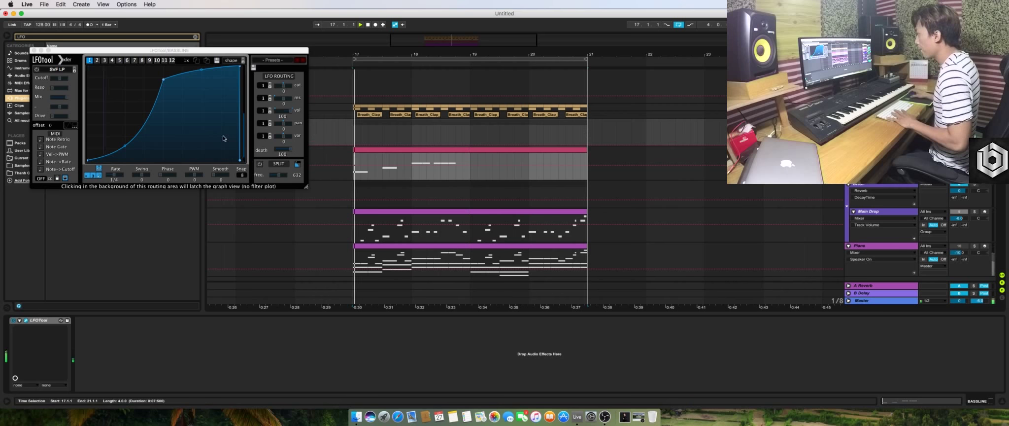
drag(163, 79, 164, 57)
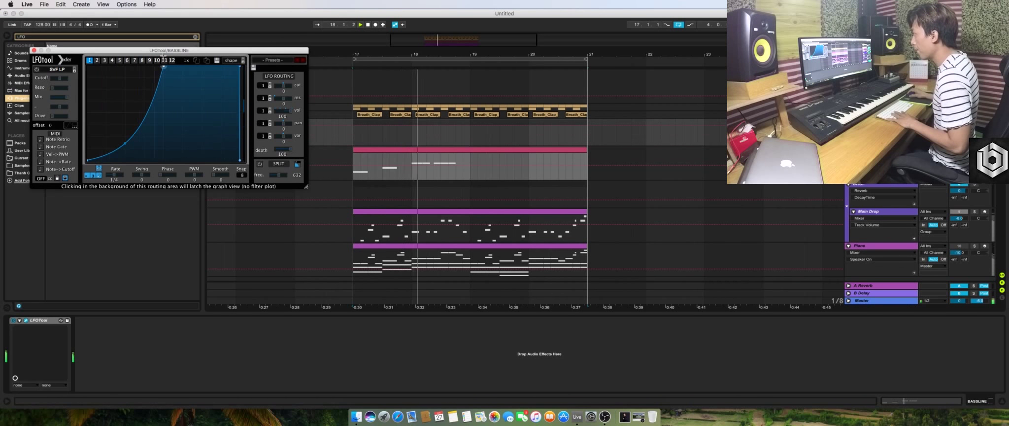
drag(292, 113, 290, 118)
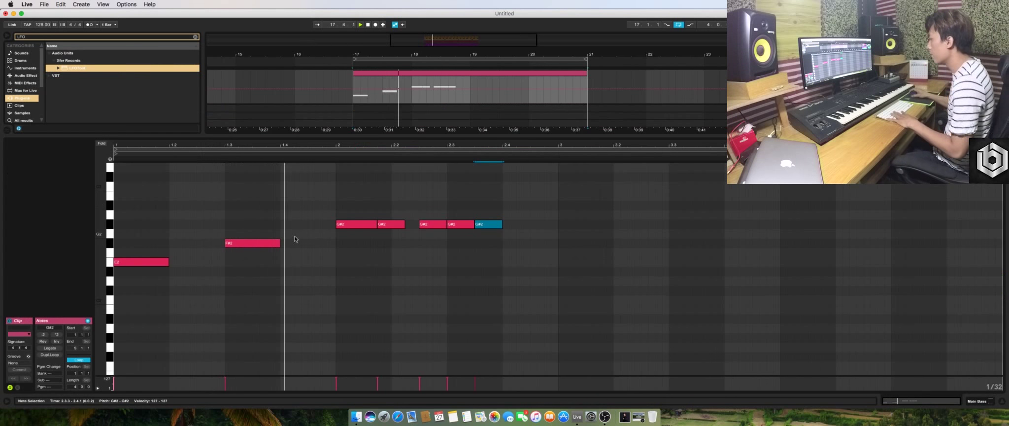
Add two sixteenth-length G#2 notes at 2.4.2 and 2.4.4 after the existing G#2 run in the bass clip
click(302, 276)
scroll(345, 286, up, 2)
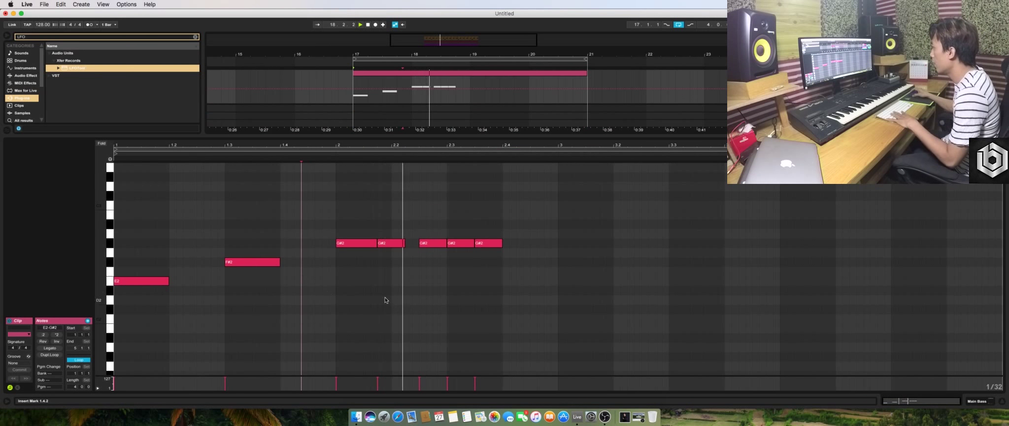
double_click(535, 244)
double_click(540, 243)
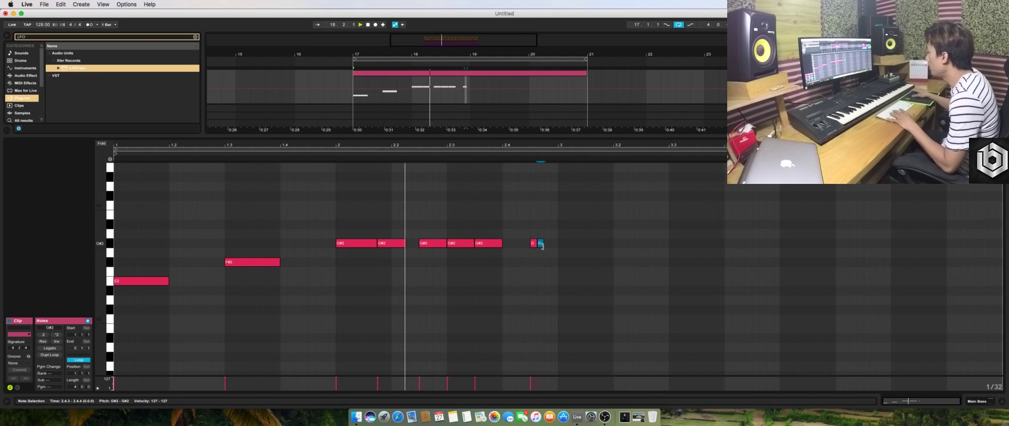
drag(541, 245, 547, 244)
shift+click(536, 244)
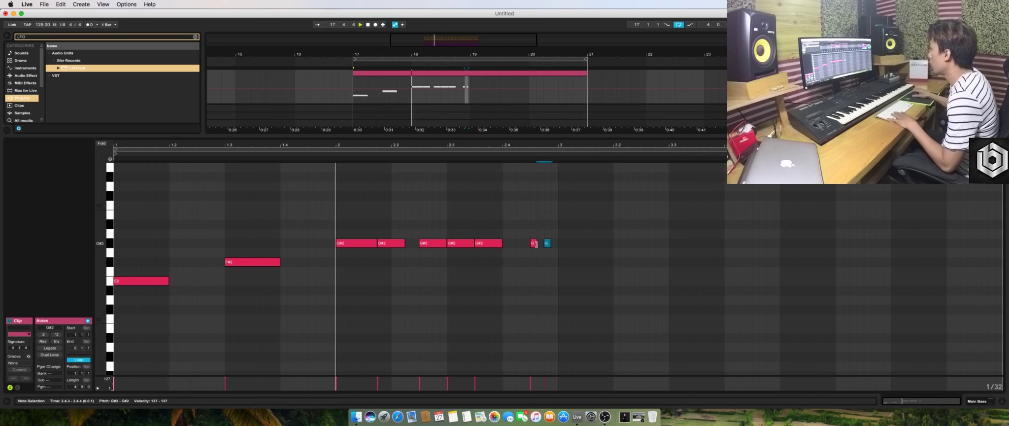
drag(536, 246, 526, 242)
click(543, 251)
key(Left)
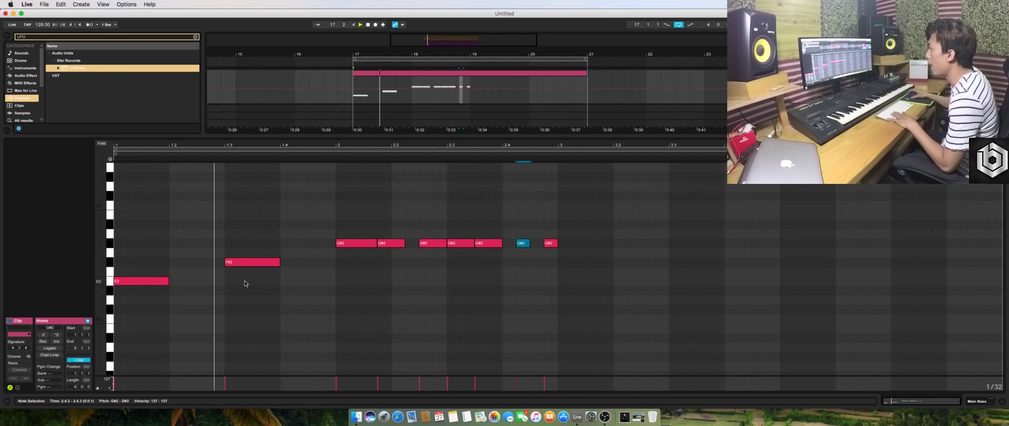
Copy the opening E2 note to beat 1.2, one octave higher as E3
scroll(244, 279, up, 2)
click(140, 301)
drag(141, 301, 189, 191)
key(space)
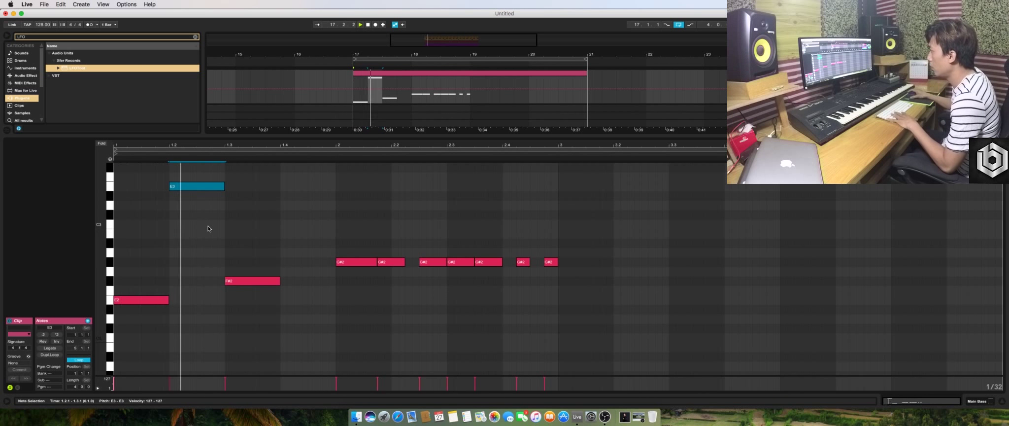
Duplicate the F#2 note to beat 1.4 and raise the copy one octave to F#3
scroll(231, 261, up, 1)
click(257, 294)
key(space)
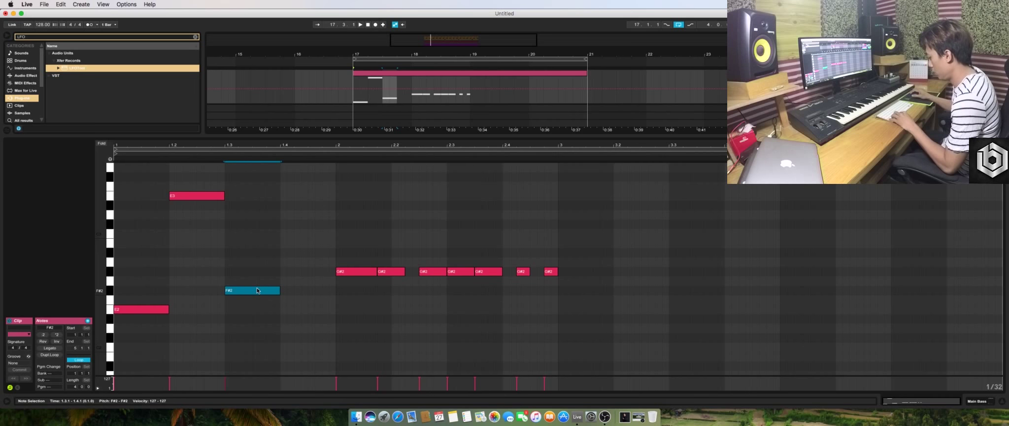
key(super+d)
key(shift+Up)
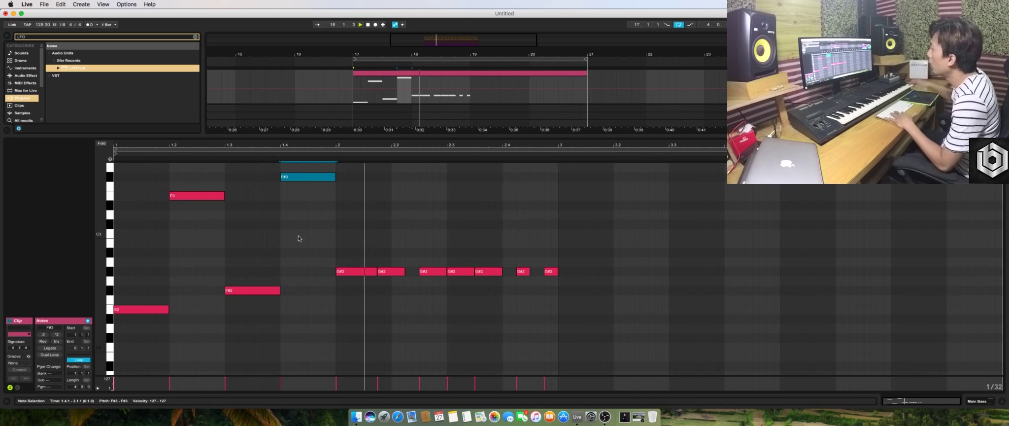
Shorten the F#3 note and add a sixteenth-length F#3 from 1.4.4 to 2.1.1, checking it in playback
key(space)
drag(325, 178, 335, 179)
double_click(325, 179)
key(space)
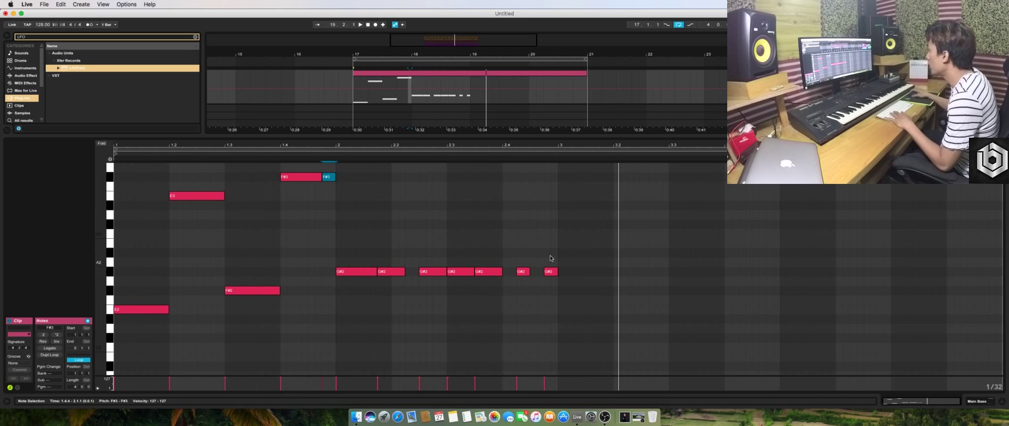
Duplicate the whole two-bar bass pattern so that it also fills bars 3 and 4
key(space)
key(super+a)
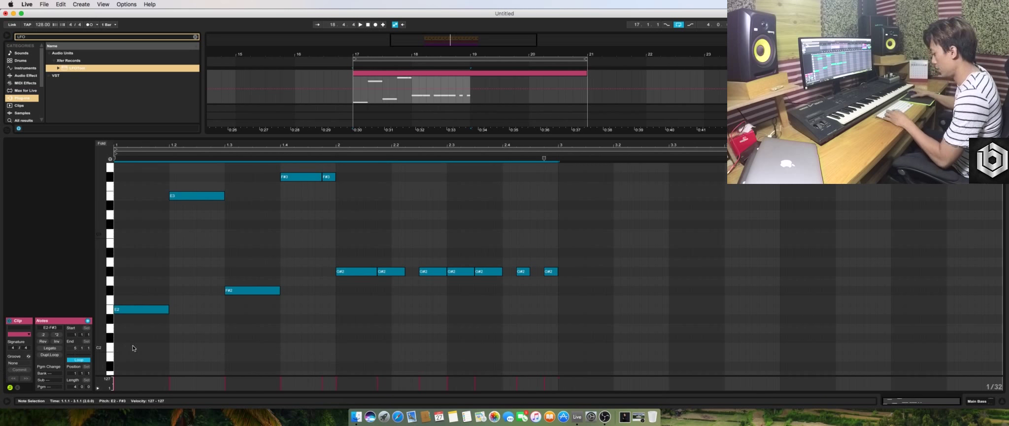
key(super+d)
Transpose the duplicated F# notes between 3.3 and 4.1 down five semitones to C#2 and C#3 during playback
click(646, 290)
drag(699, 173, 771, 321)
key(space)
key(Down)
key(Down)
key(Down)
key(Down)
key(Down)
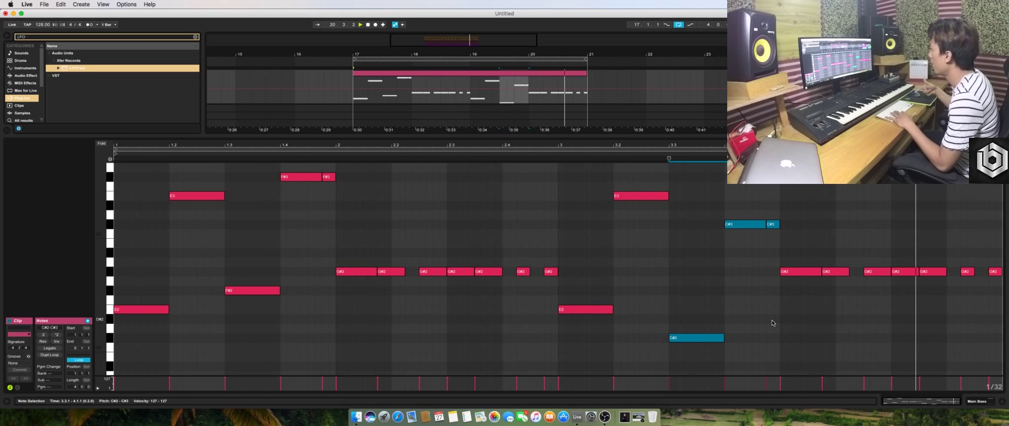
Show the Main Bass device chain, search the audio effects for "eq", and add EQ Eight after Massive
key(shift+Tab)
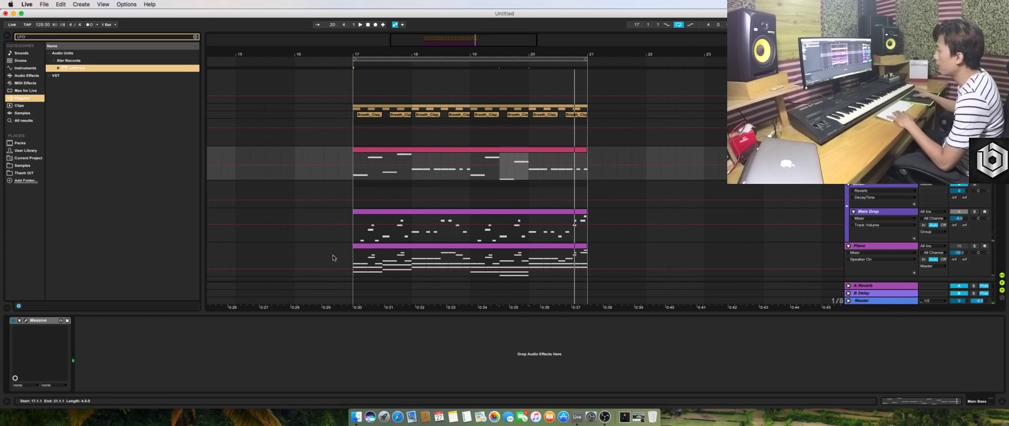
click(195, 37)
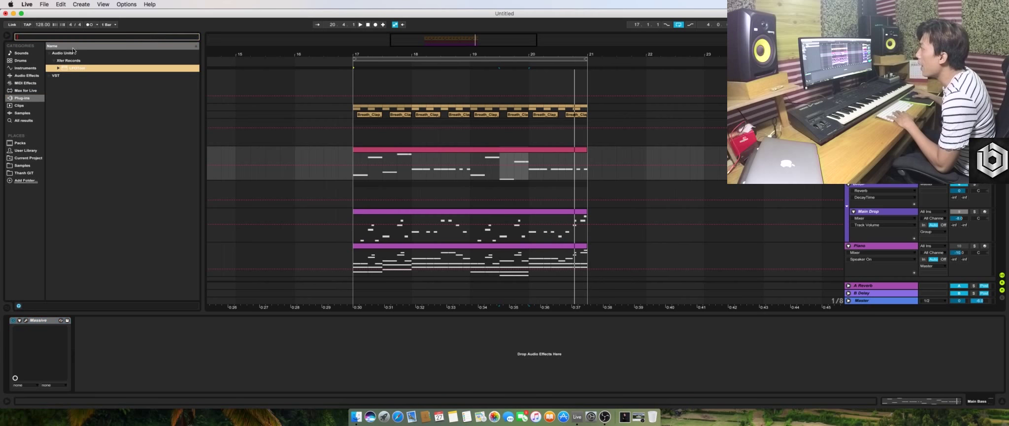
click(24, 75)
click(68, 38)
text(e)
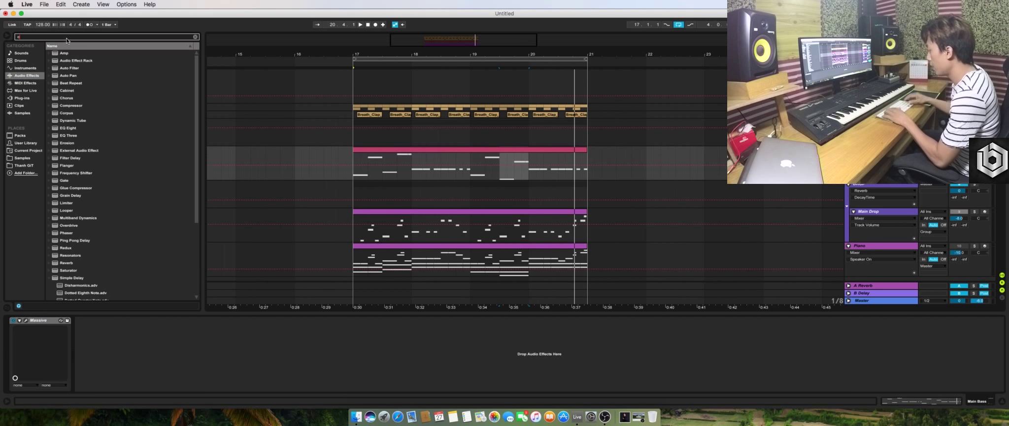
text(q)
click(61, 61)
Shape EQ Eight on the bass with a low cut and a gentle boost of about 1.88 dB near 3.61 kHz
drag(85, 354, 201, 347)
click(103, 381)
key(space)
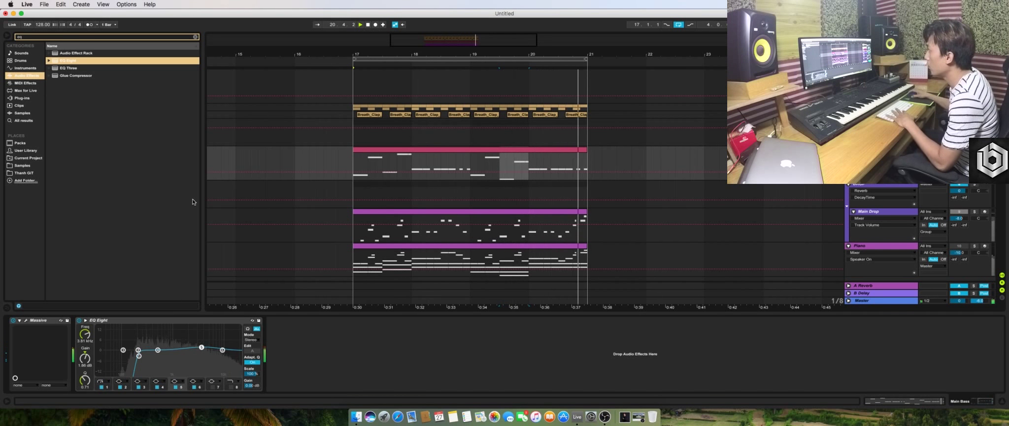
Search the plug-ins for "satur" and load FF Saturn after EQ Eight on the Main Bass track
click(196, 37)
text(satur)
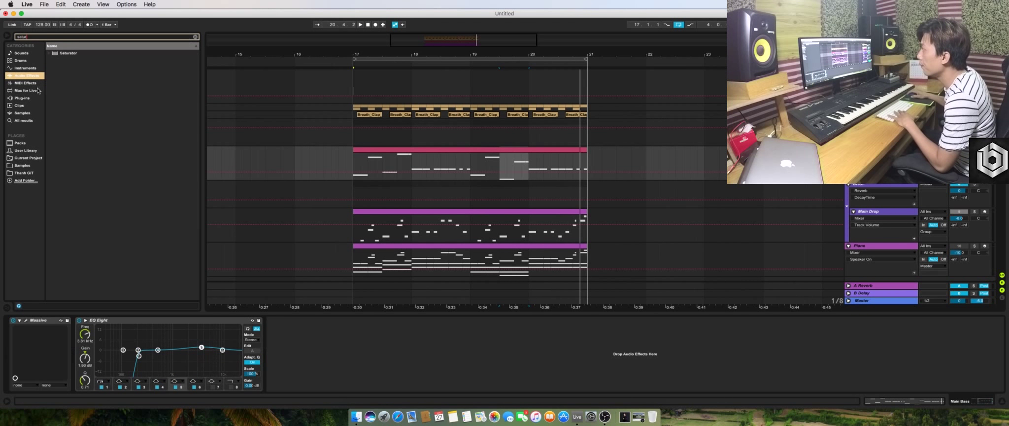
click(26, 97)
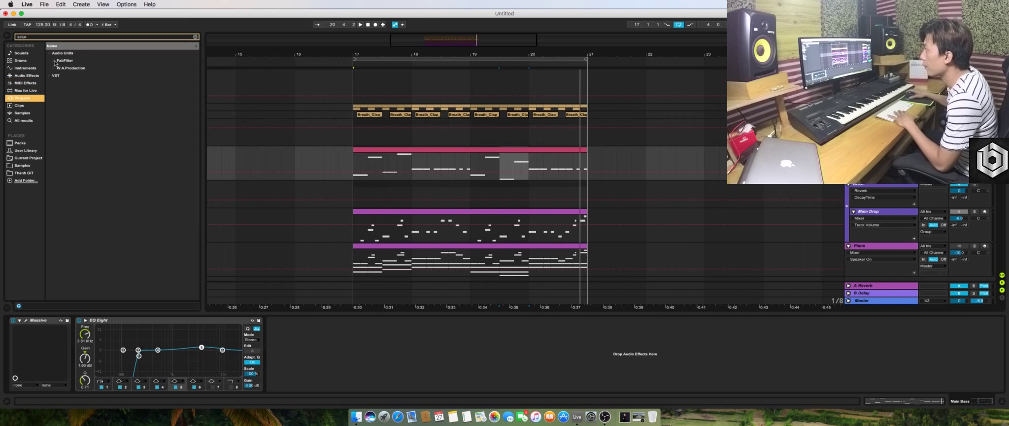
click(55, 61)
double_click(80, 72)
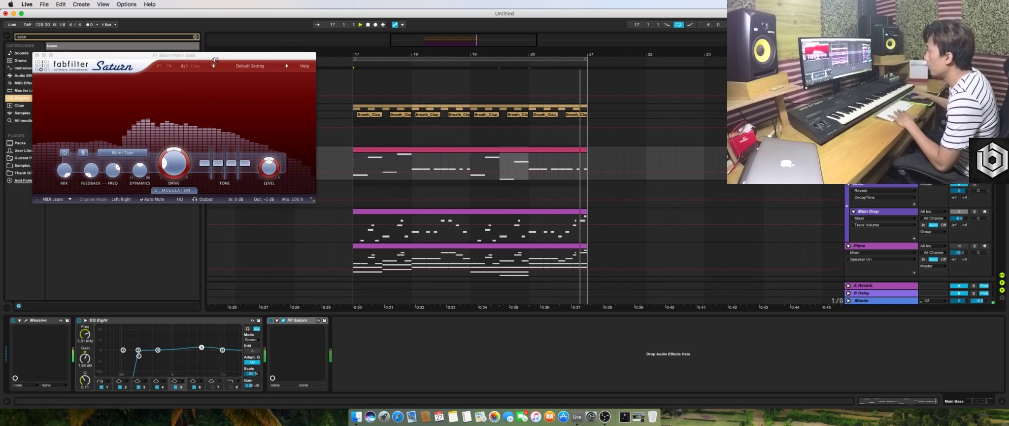
drag(124, 55, 361, 73)
Split Saturn into three bands with two crossovers, adjusting both positions while auditioning the bands
click(310, 99)
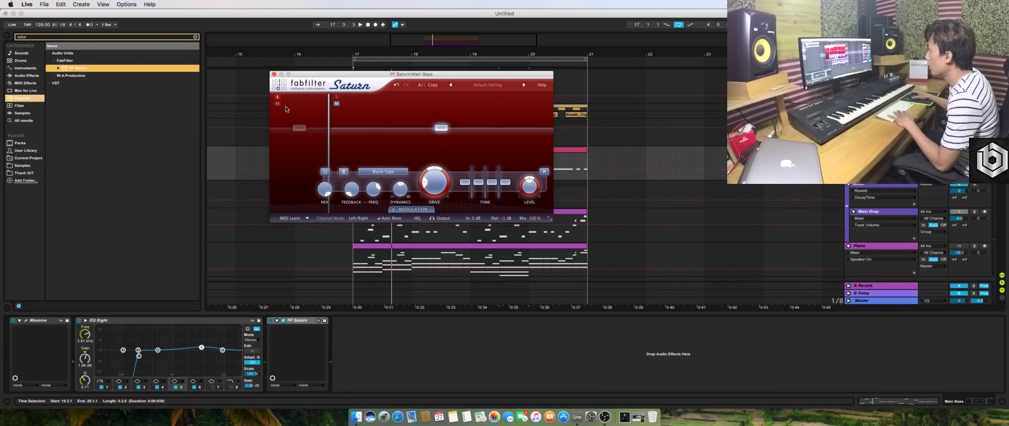
key(space)
drag(329, 114, 344, 113)
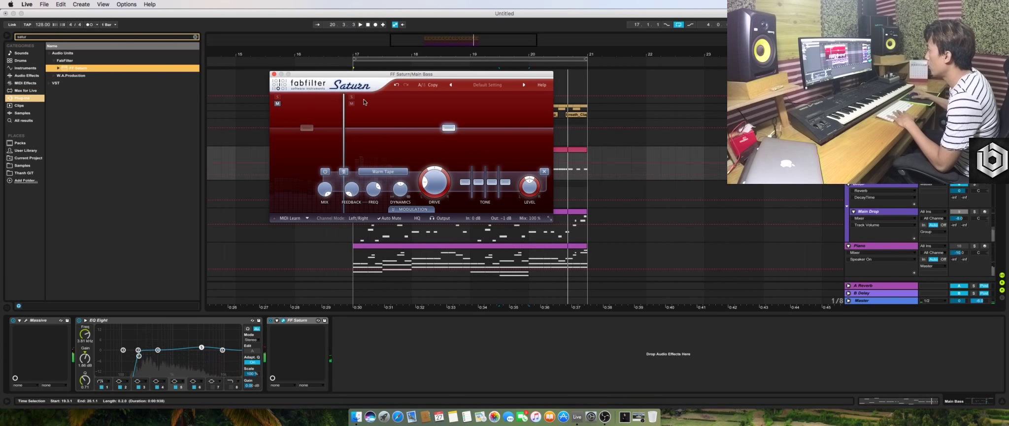
click(400, 98)
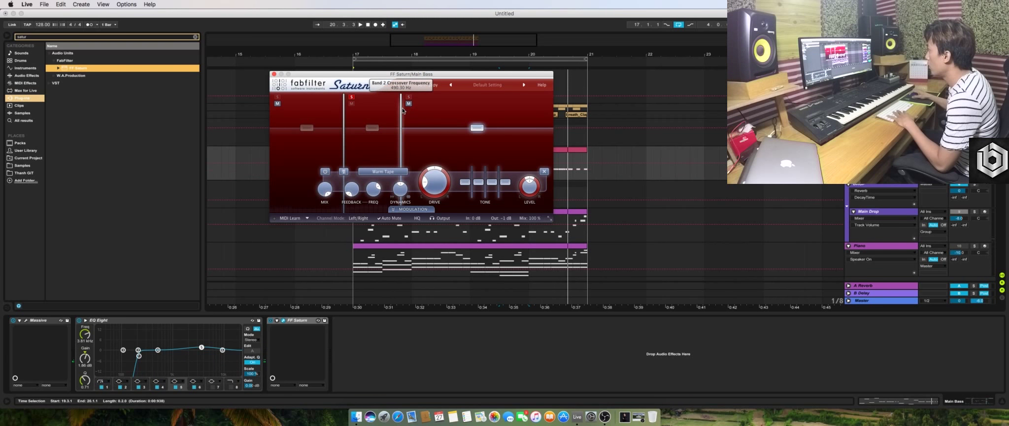
key(space)
drag(403, 111, 421, 121)
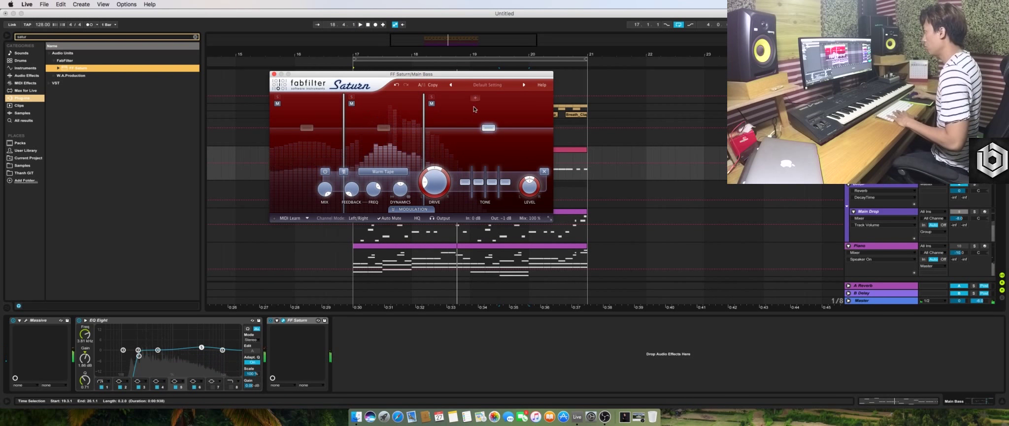
Add a third Saturn crossover to make four bands and raise band 3's treble to about +2 dB
click(432, 97)
click(467, 99)
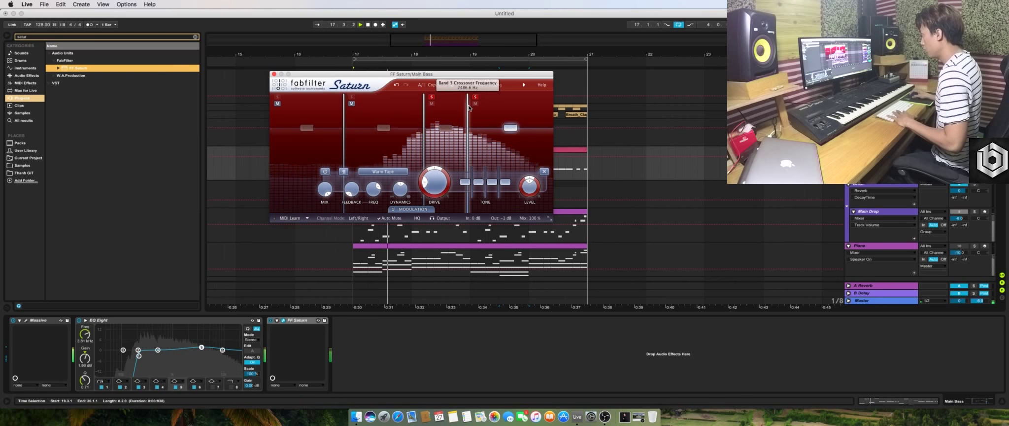
click(494, 98)
drag(486, 112, 480, 113)
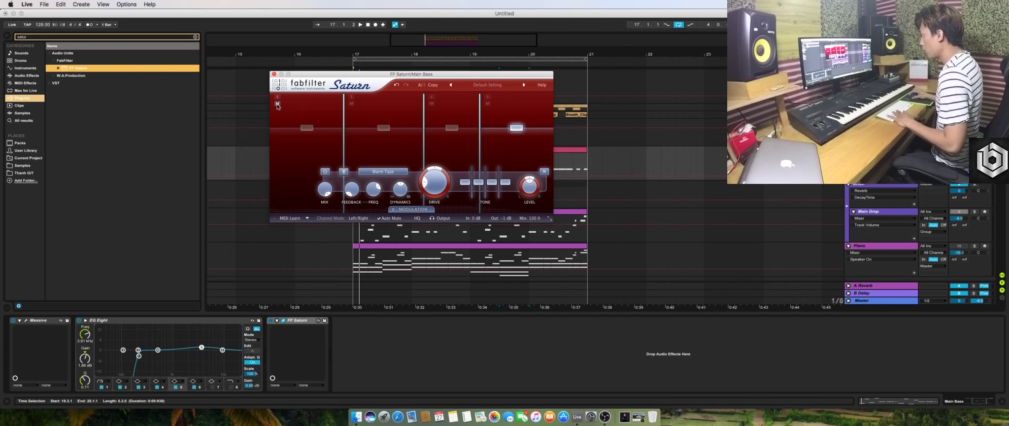
key(space)
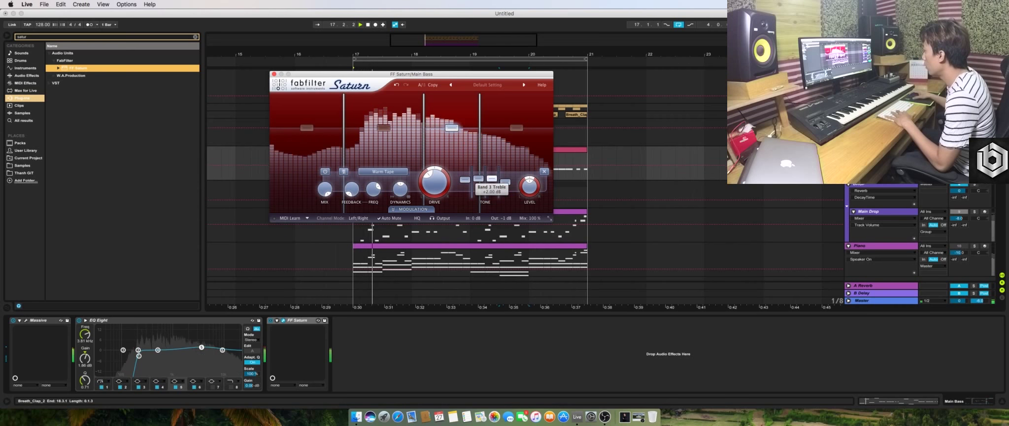
click(274, 75)
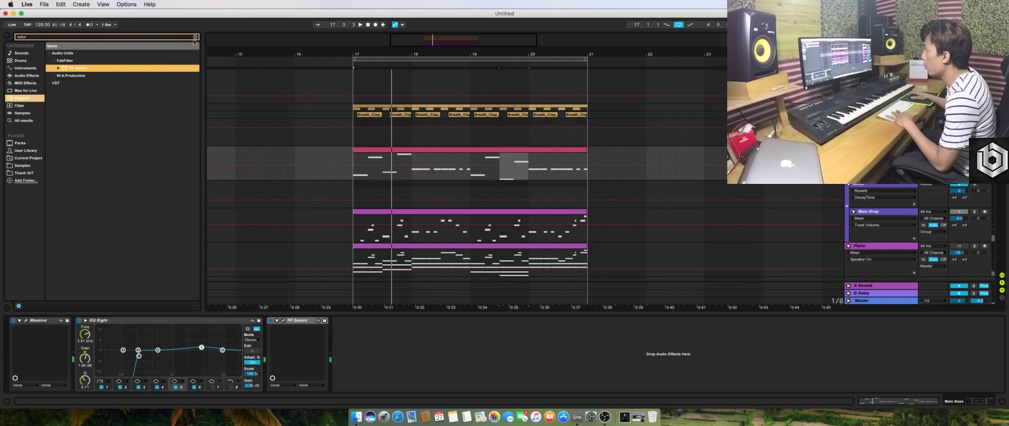
Search the plug-ins for "fab" and load FF Pro-Q 2 after Saturn on the Main Bass track
click(195, 37)
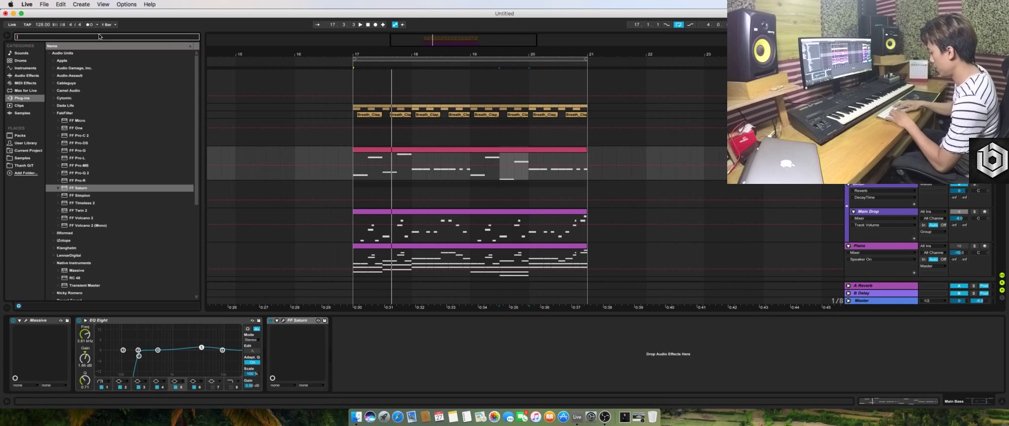
text(fab)
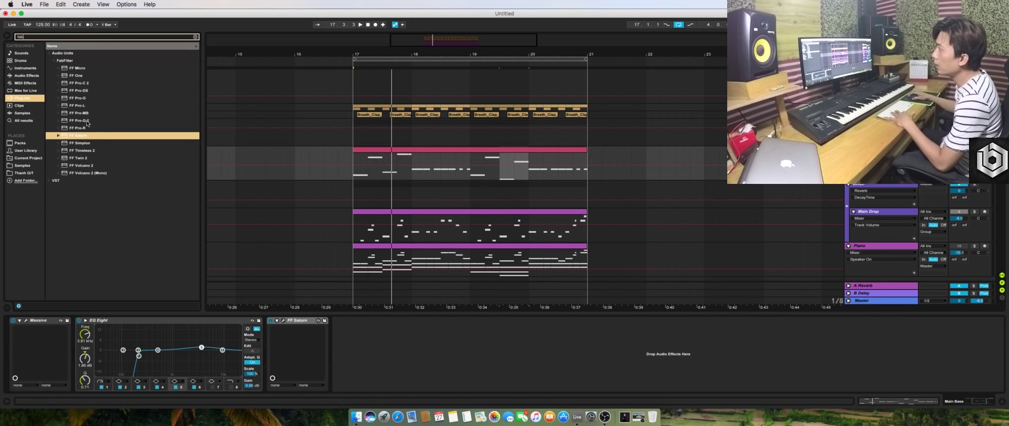
click(79, 120)
drag(449, 166, 449, 165)
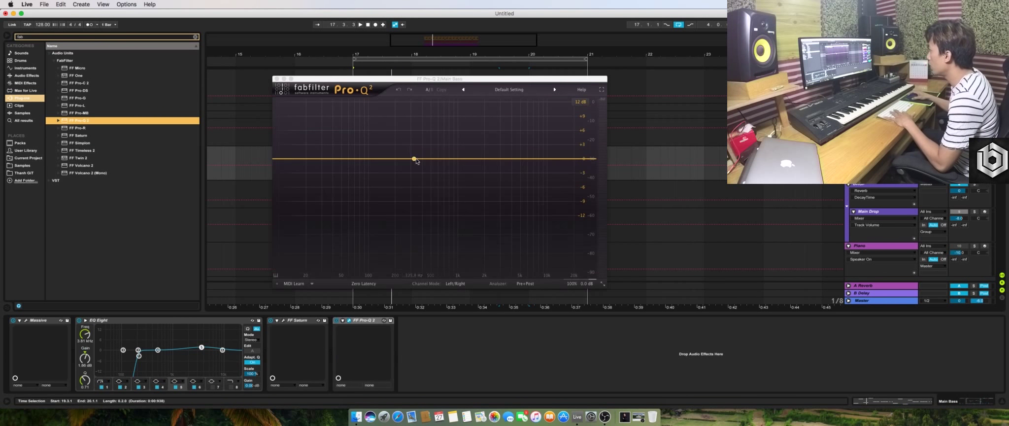
Show Pro-Q 2's piano display, check the bass spectrum in playback, and add a slight bell cut at about 1182.7 Hz
key(space)
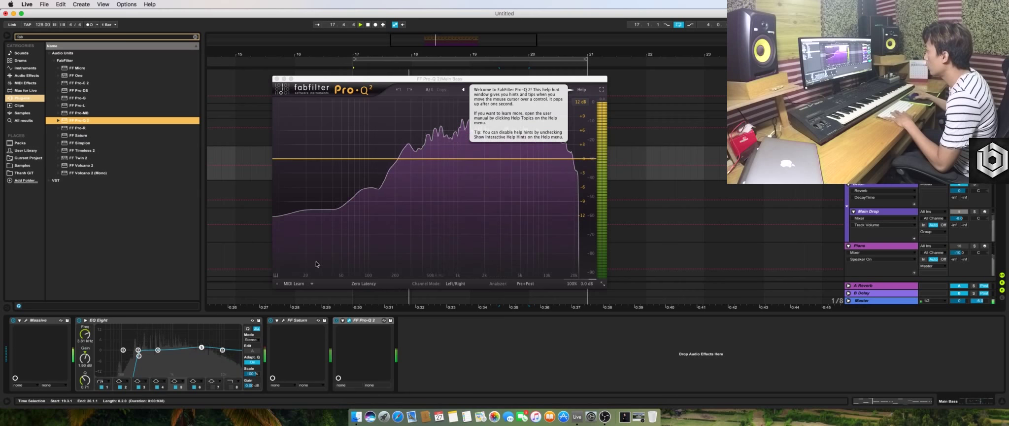
key(space)
click(276, 275)
key(space)
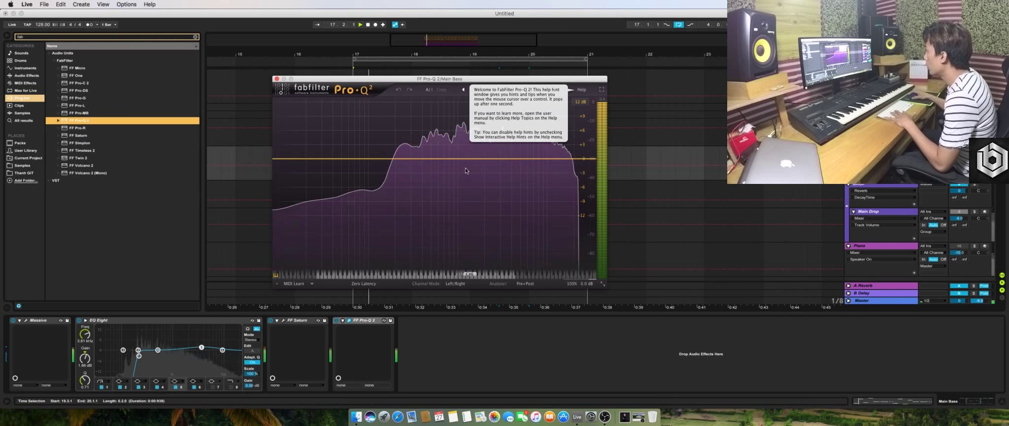
key(space)
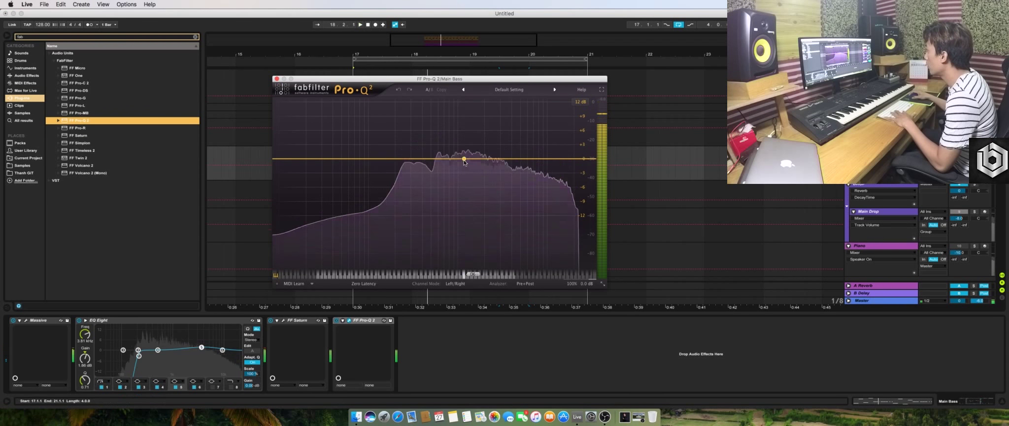
click(463, 158)
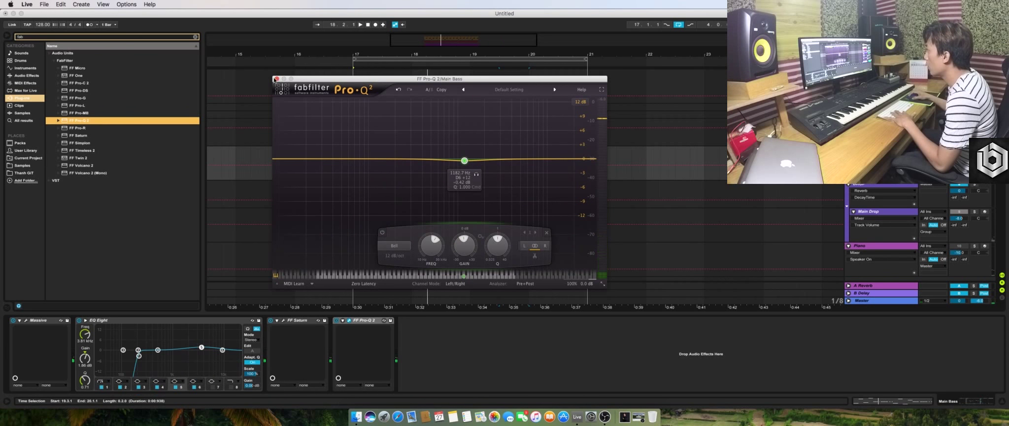
click(276, 79)
Play the Main Bass clip and retune Pro-Q 2's bell band to F#6 at 1480 Hz on the piano display
double_click(428, 149)
key(space)
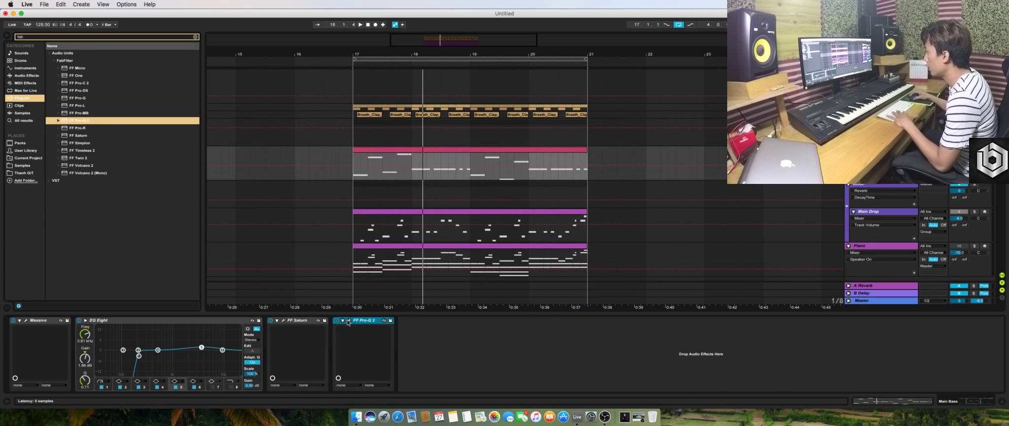
click(348, 321)
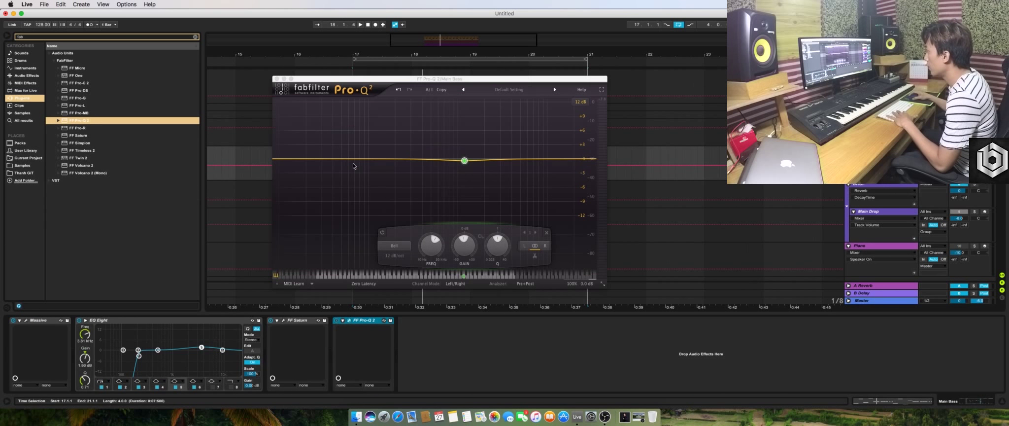
key(space)
drag(463, 276, 474, 276)
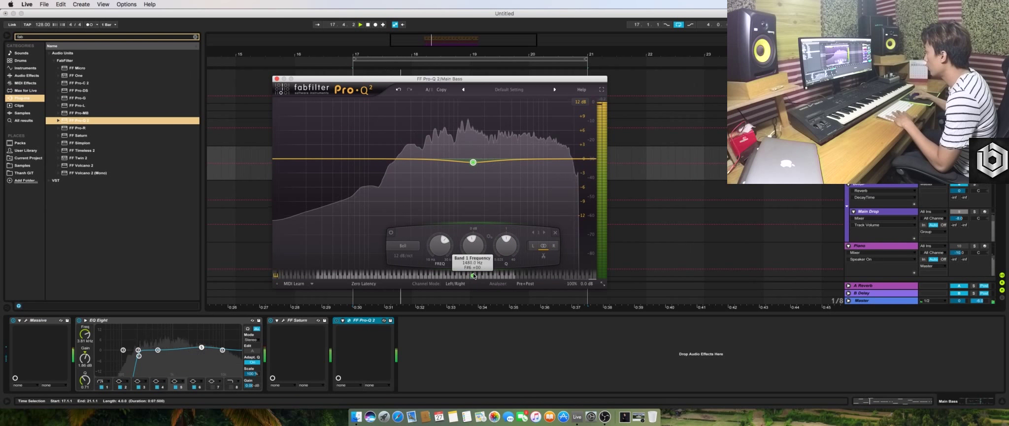
Raise Pro-Q 2's bell band to about +3.8 dB, solo it, and sweep it up to near F#7 during playback
drag(473, 162, 473, 141)
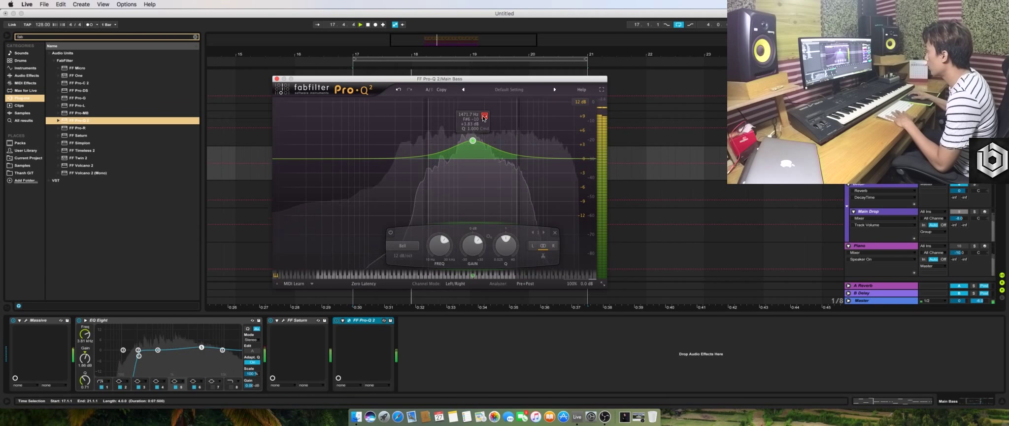
drag(484, 117, 510, 119)
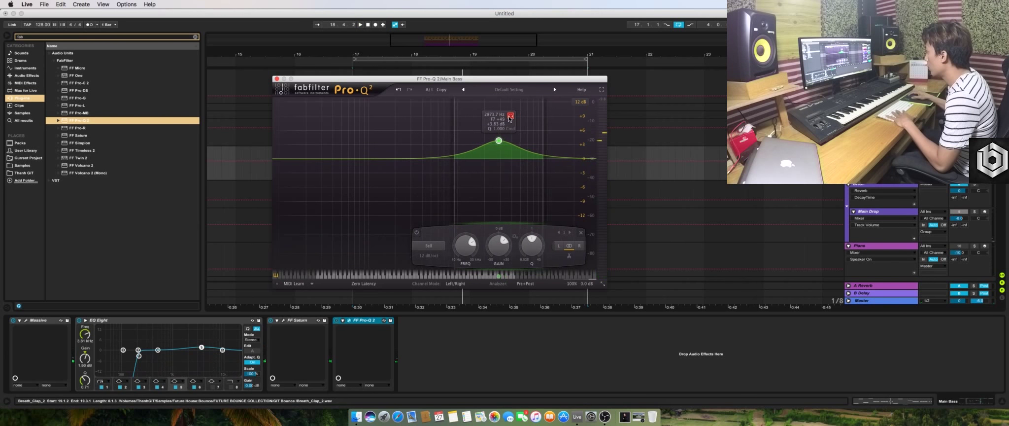
key(space)
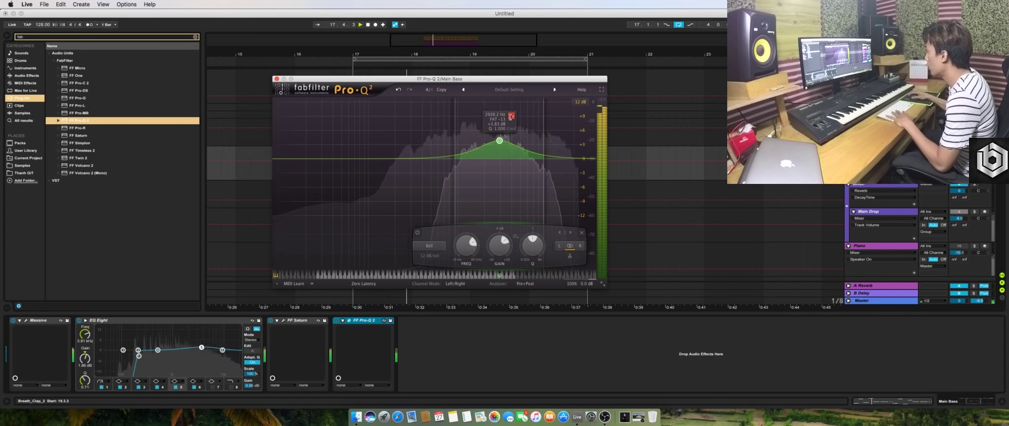
key(space)
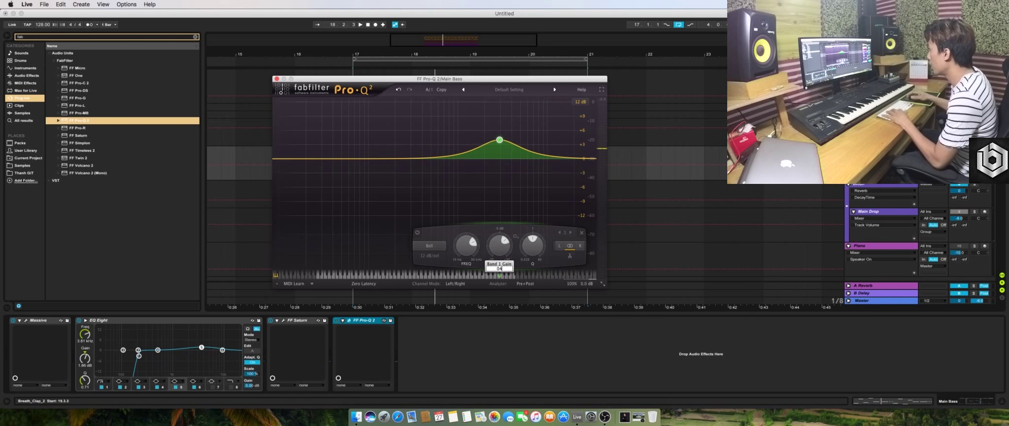
Set the gain of the bell band near F#7 to -6 dB and play the bass
key(minus)
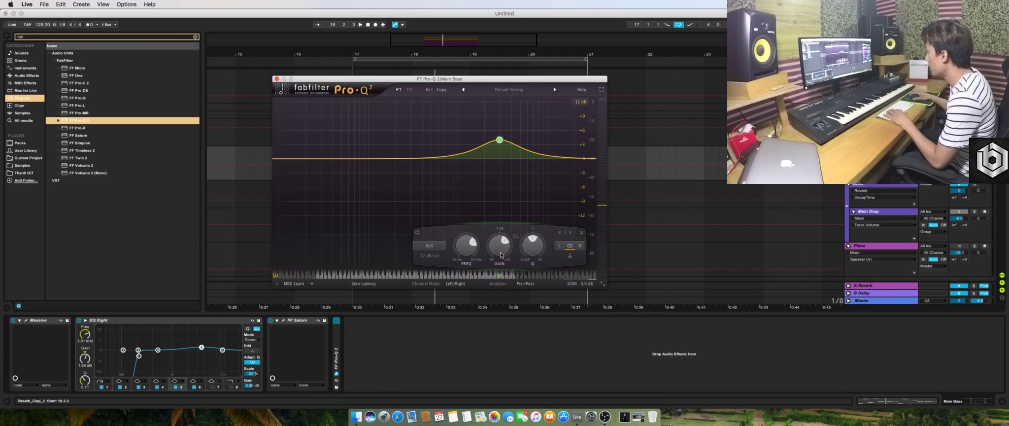
text(4)
key(Return)
key(space)
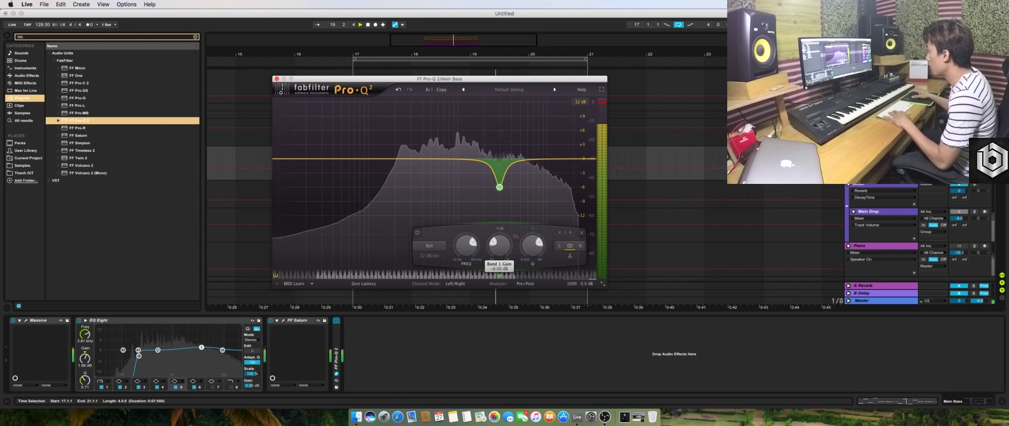
Add a second -6 dB bell cut at F#6 (1480 Hz) and narrow the higher cut to a Q of about 8.2
click(473, 275)
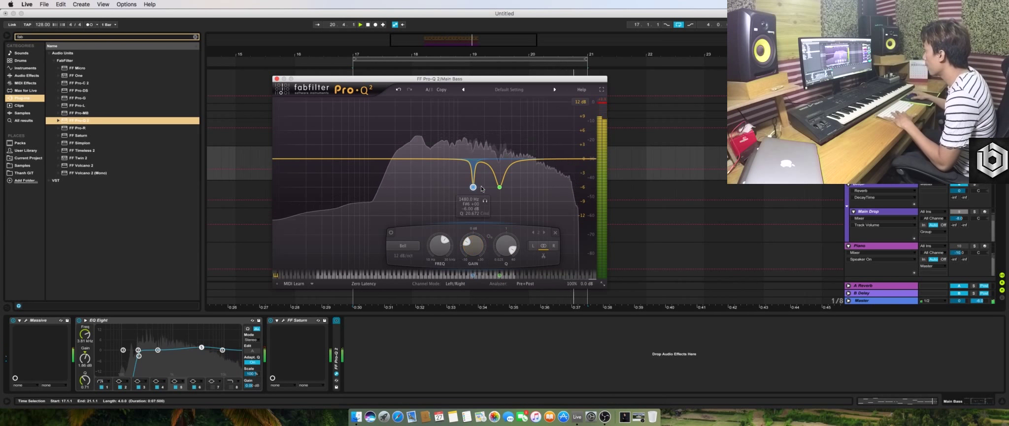
click(499, 187)
scroll(532, 240, up, 2)
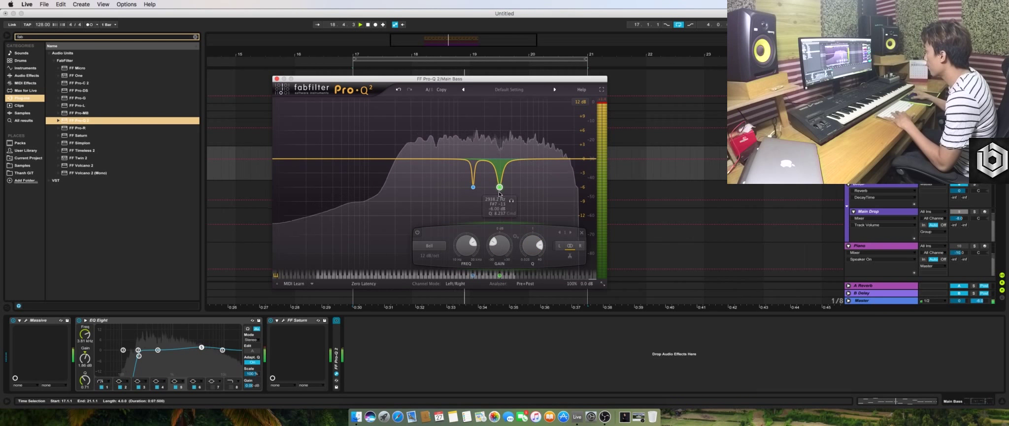
Try the higher cut at other frequencies during playback, return it near F#7 at about -5.8 dB, and close Pro-Q 2
drag(500, 189, 516, 191)
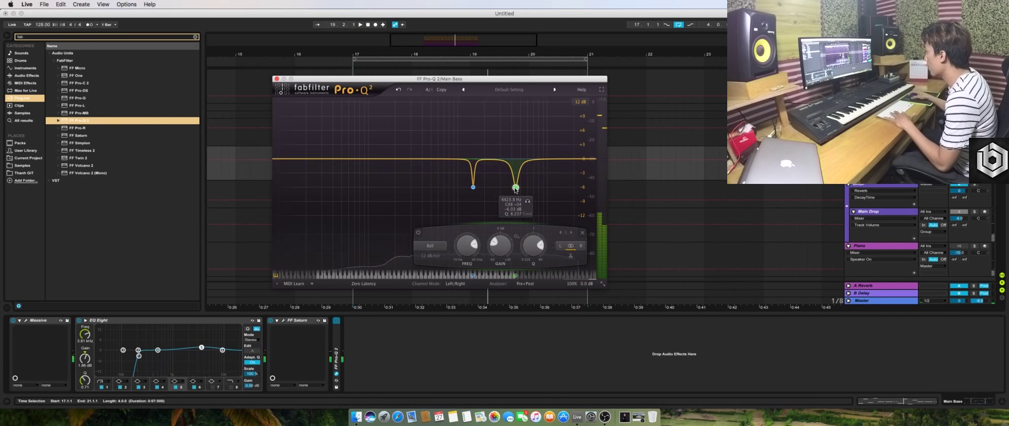
key(space)
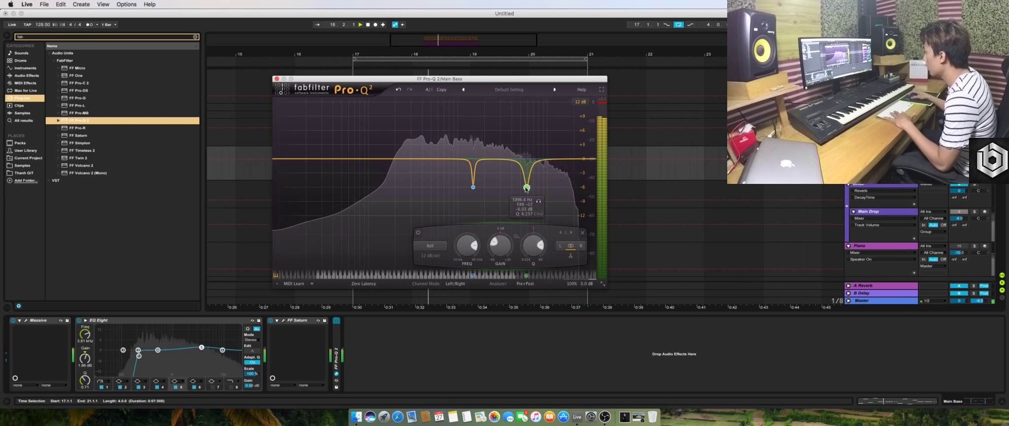
drag(509, 188, 499, 186)
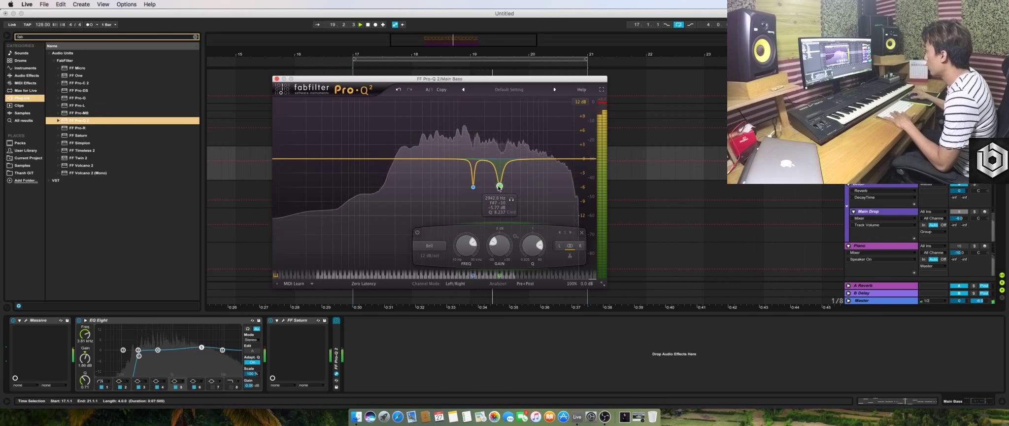
click(277, 79)
key(space)
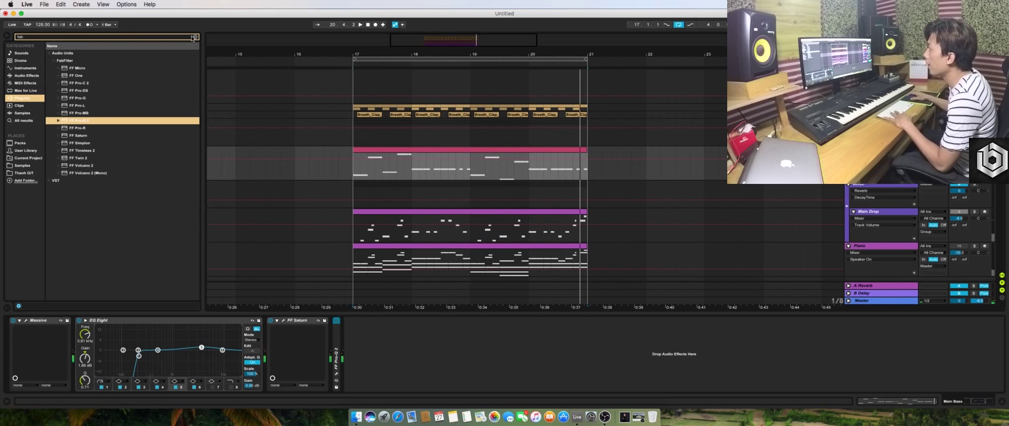
Search the audio effects for "over" and load Overdrive after Pro-Q 2 on the Main Bass track
click(195, 37)
click(18, 82)
click(26, 75)
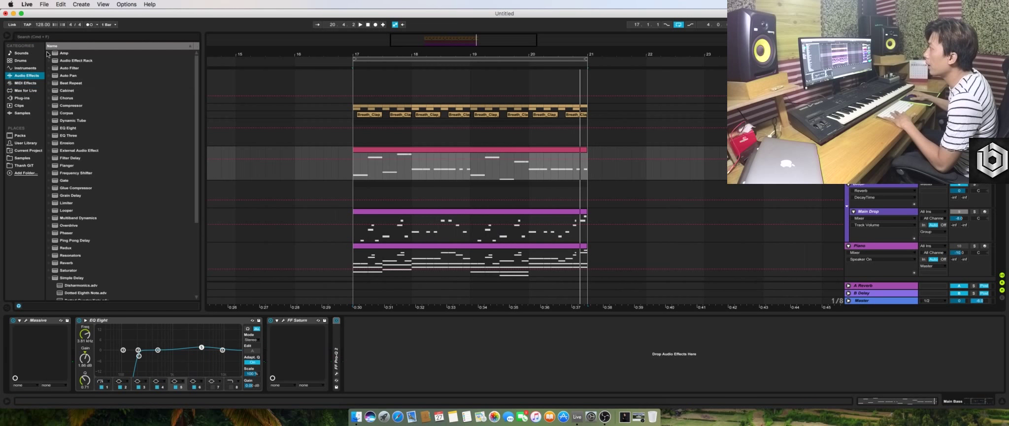
click(58, 38)
text(over)
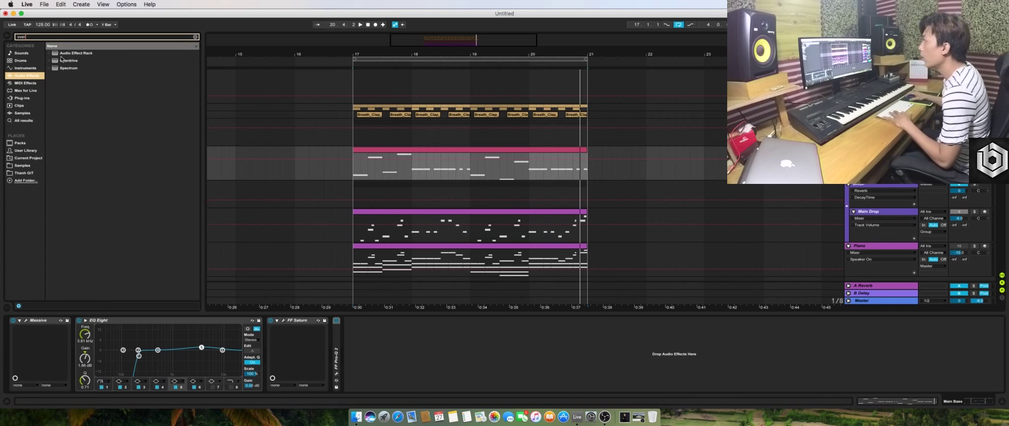
double_click(69, 61)
Lower Overdrive's Drive and Dynamics to about 25% each while playing the bass
key(space)
drag(356, 366, 357, 386)
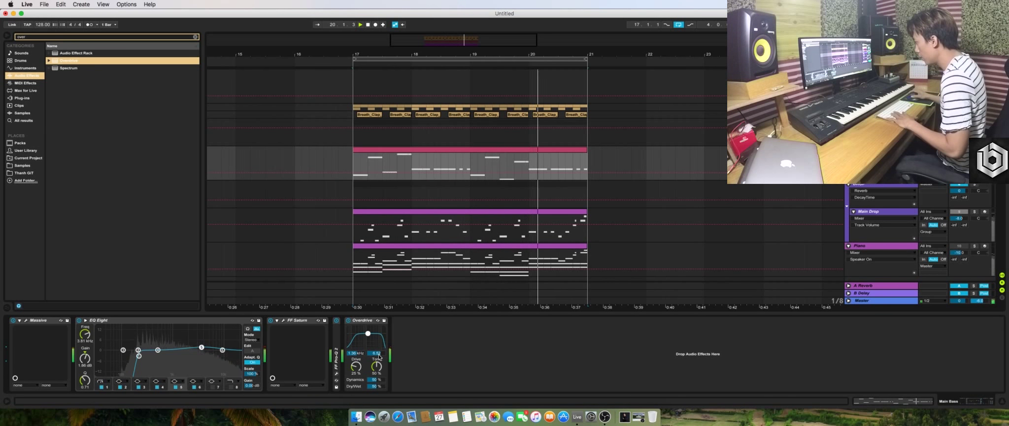
drag(376, 379, 377, 397)
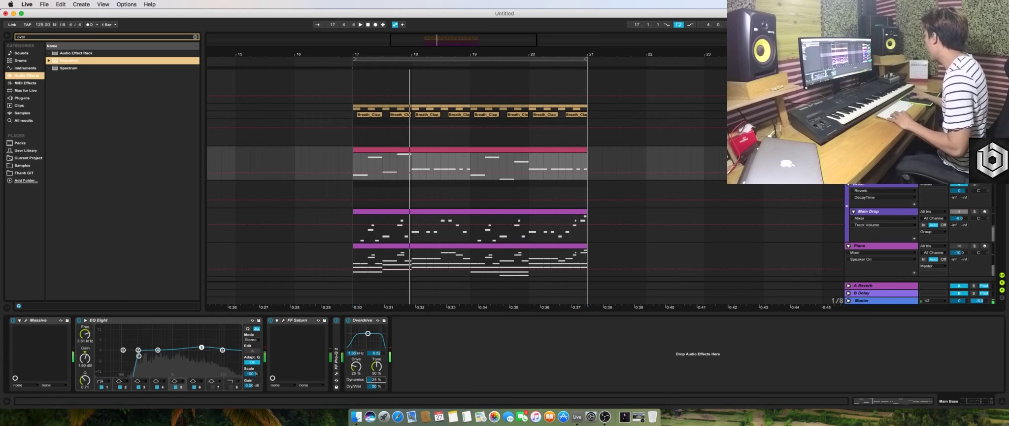
key(space)
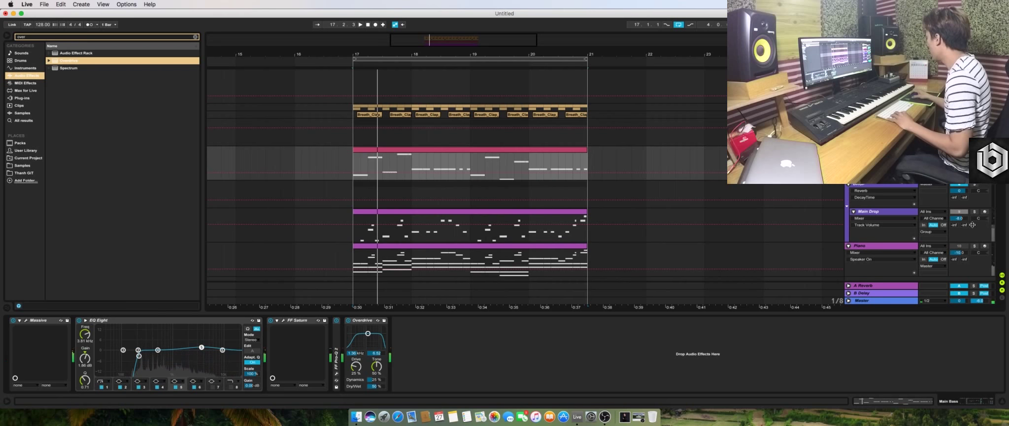
Play the bass together with the Main Drop lead and compare the DROP group's Reverb with its input high cut toggled
key(space)
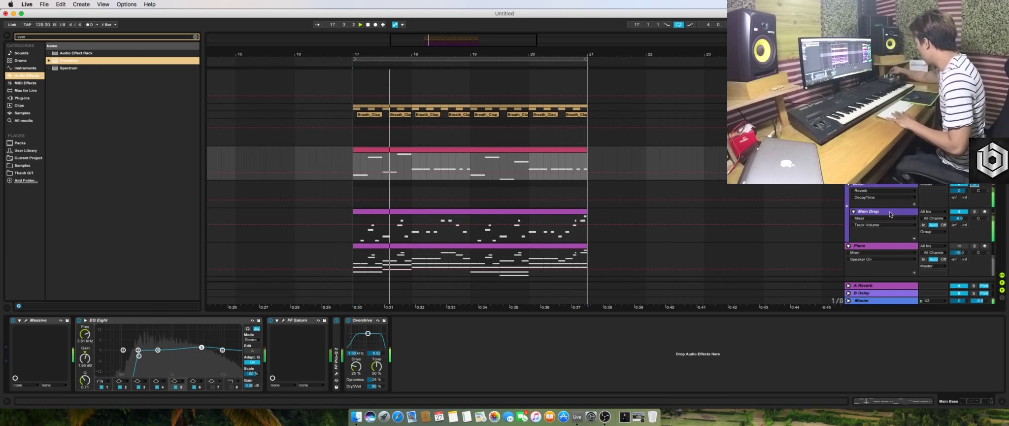
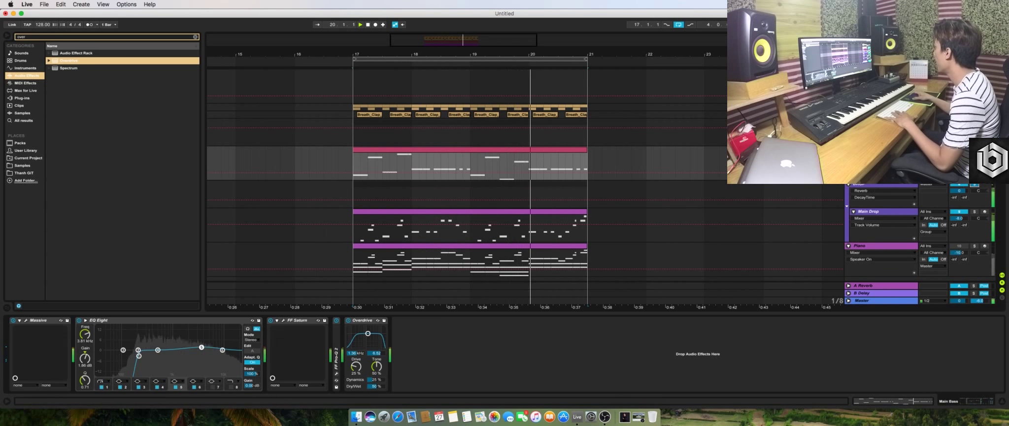
click(975, 184)
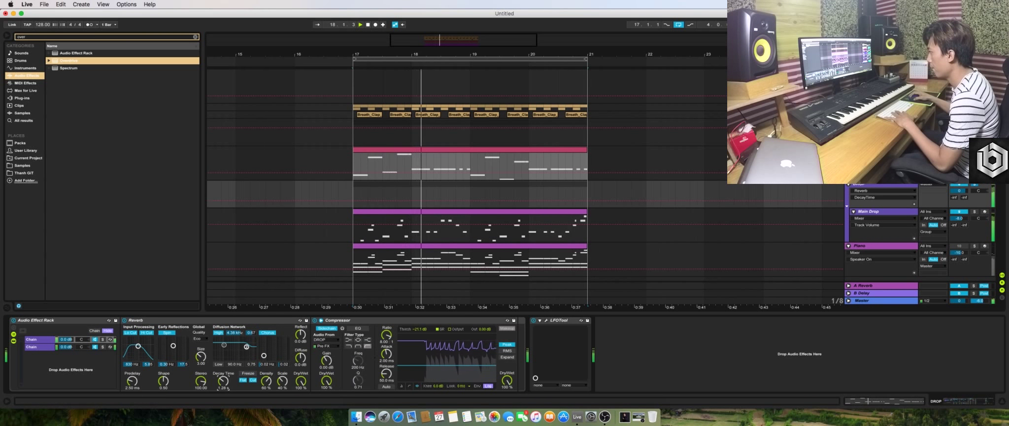
click(147, 333)
click(146, 333)
key(space)
Duplicate the Main Bass track, play the two layers briefly, and solo the copy
click(882, 149)
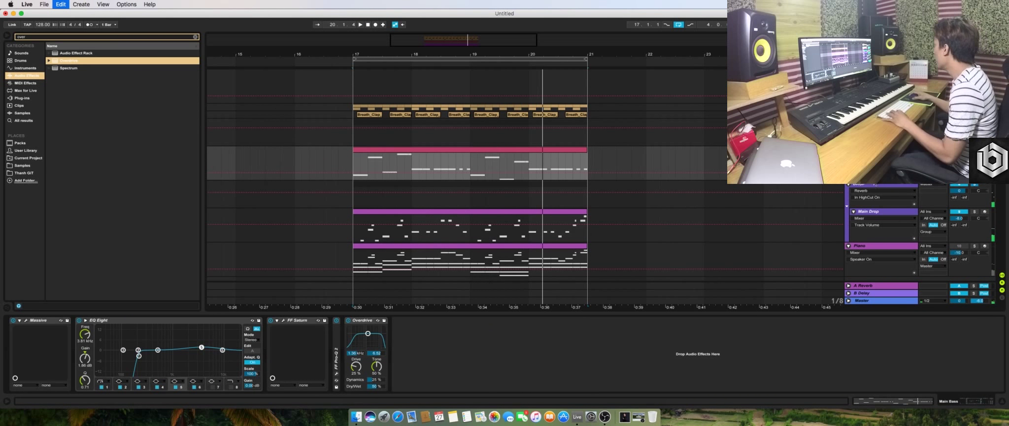
key(super+d)
key(space)
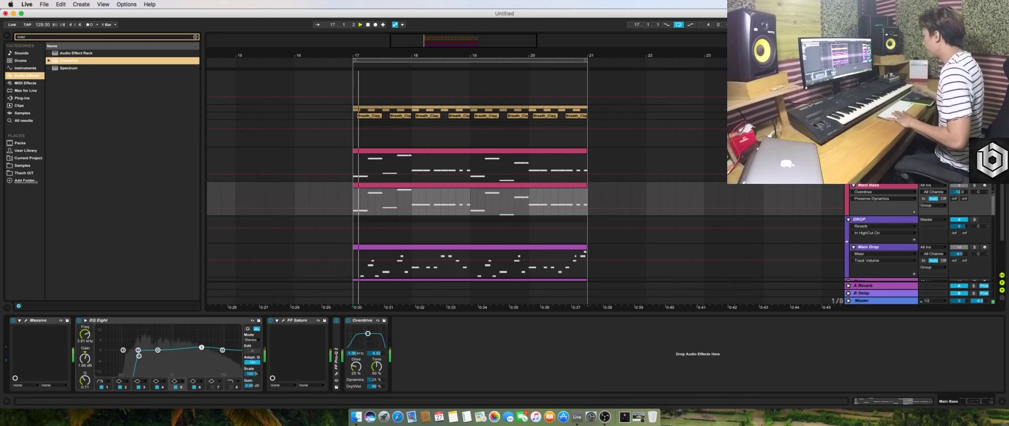
key(space)
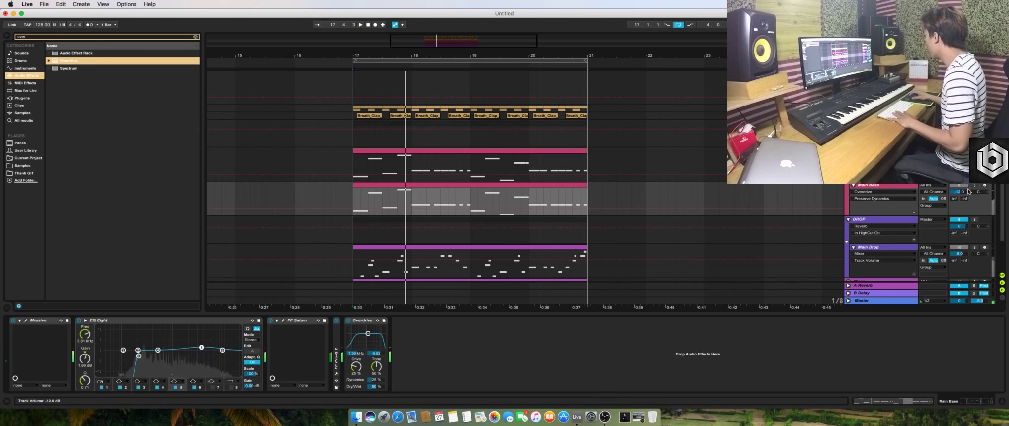
click(974, 185)
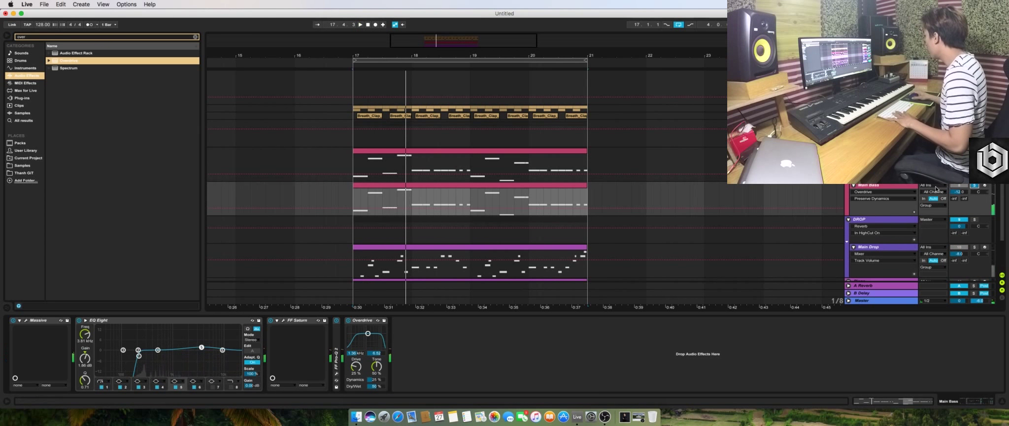
Replace Massive on the duplicated Main Bass track with Sylenth1, found by searching for "sylenth"
click(61, 321)
text(mass)
click(70, 37)
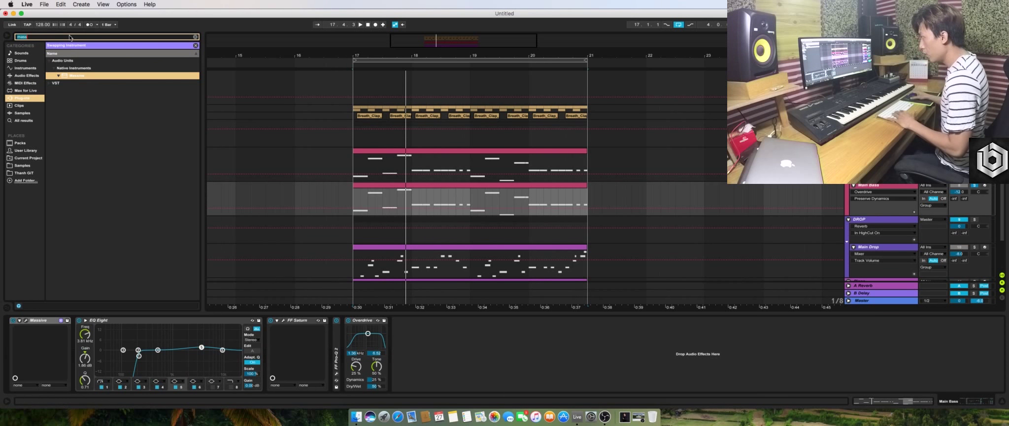
text(sylenth)
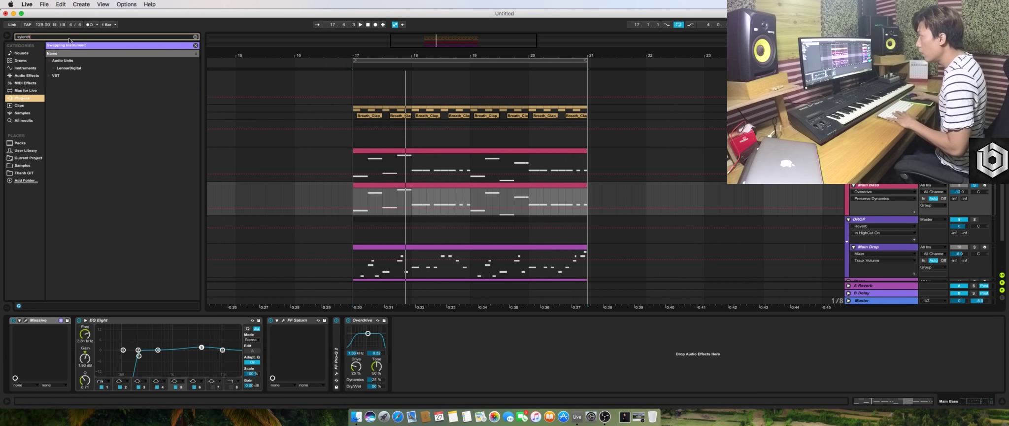
click(52, 68)
double_click(70, 75)
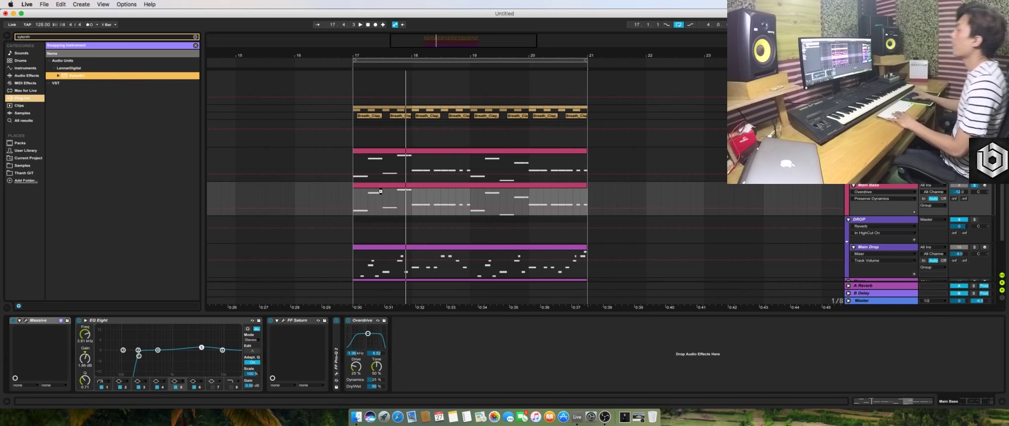
Load the preset "Mid bass.fxp" from Future Bounce > GIT Collection into Sylenth1 and play the layer
click(407, 160)
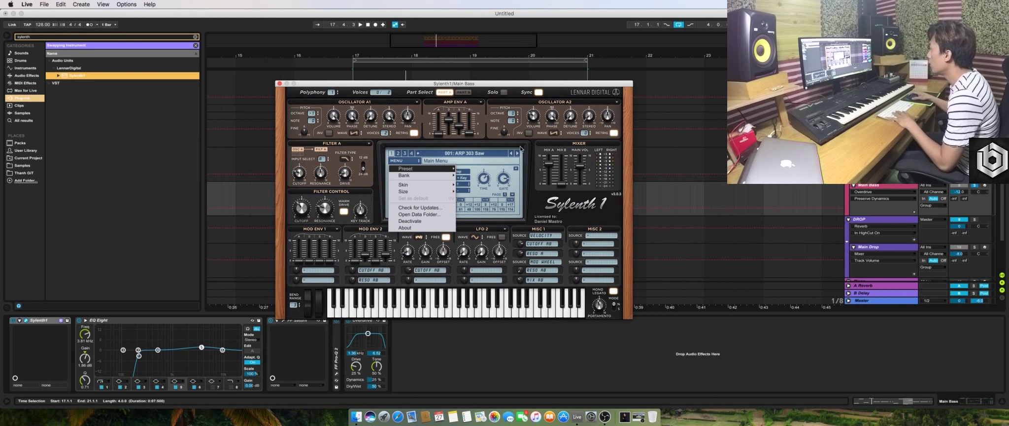
click(468, 170)
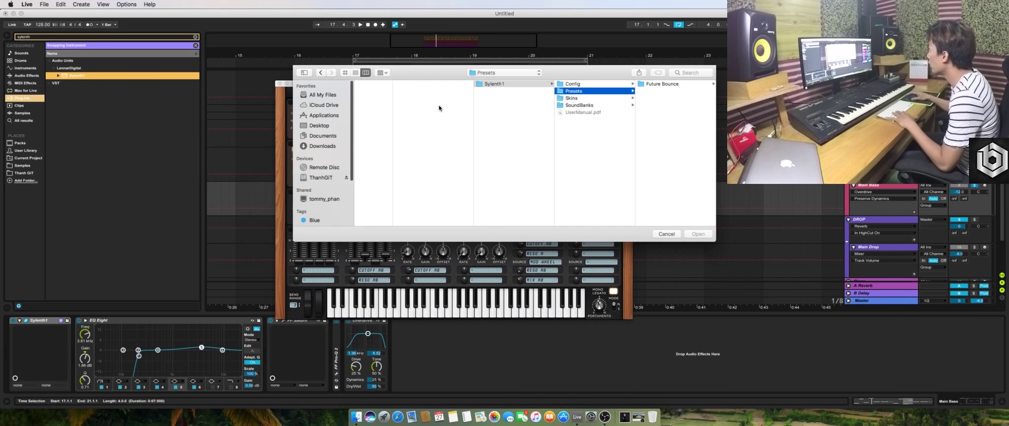
click(665, 155)
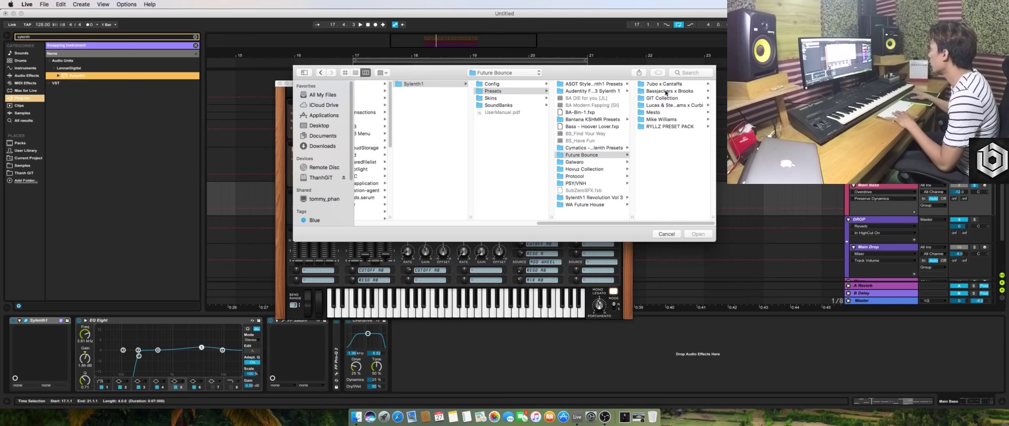
click(662, 97)
click(620, 85)
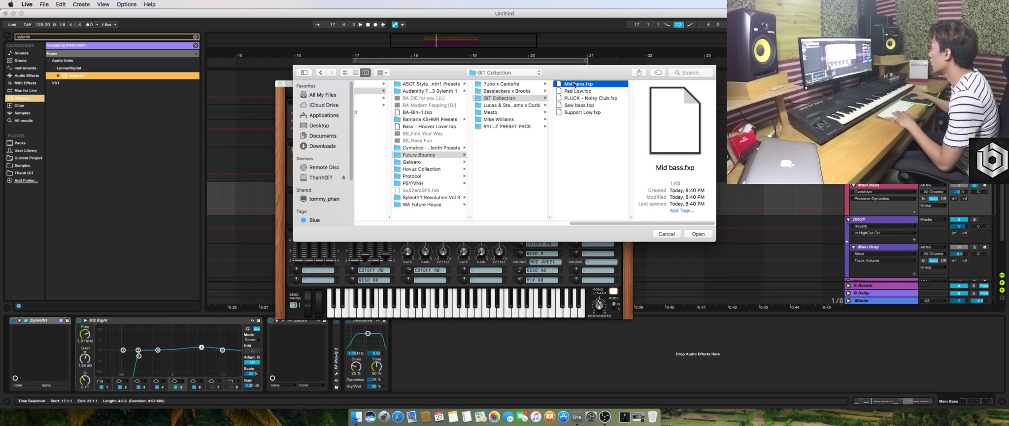
double_click(575, 85)
key(space)
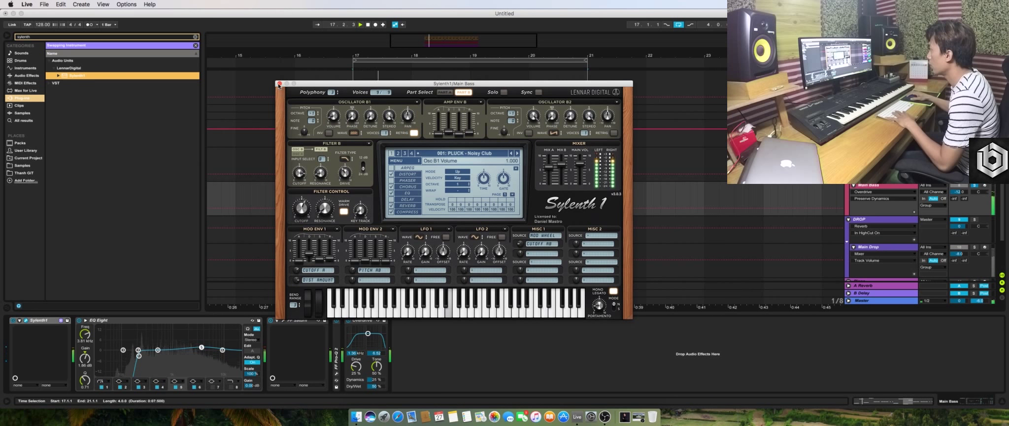
Close Sylenth1, move EQ Eight's low cut on the copied track to 177 Hz, and lower the high-mid bell to a slight cut
click(279, 85)
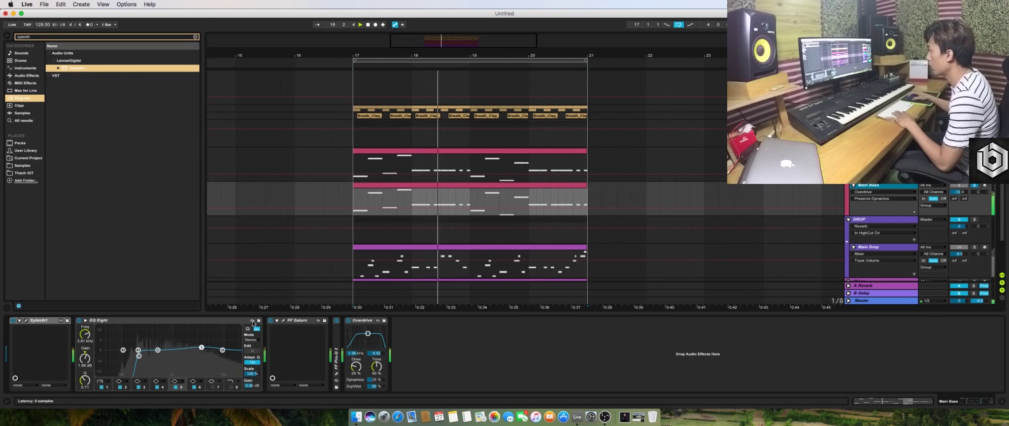
drag(139, 355, 136, 356)
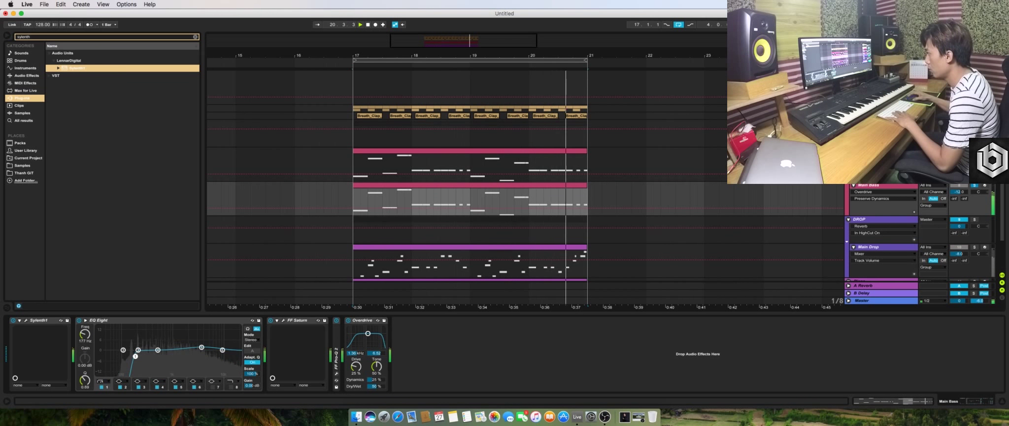
drag(201, 355, 201, 353)
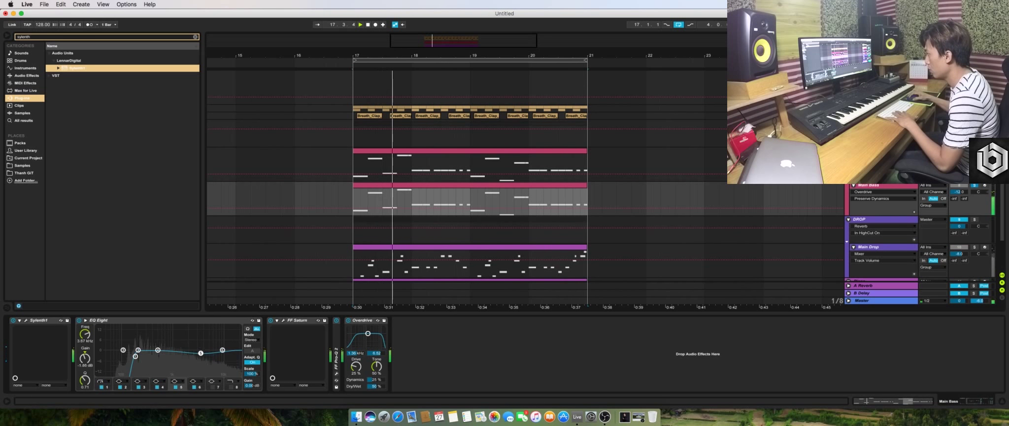
Select the Massive Main Bass track and, during playback, dip the upper band and roll off the highs in its EQ Eight
click(882, 151)
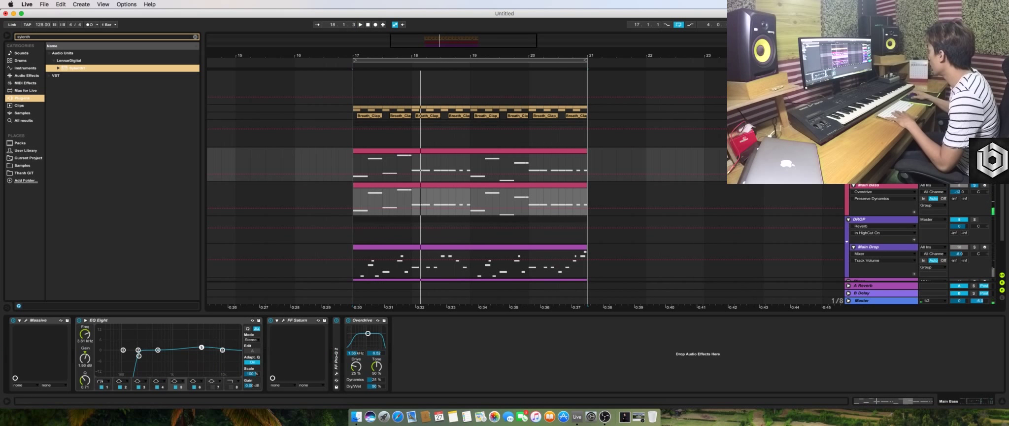
key(space)
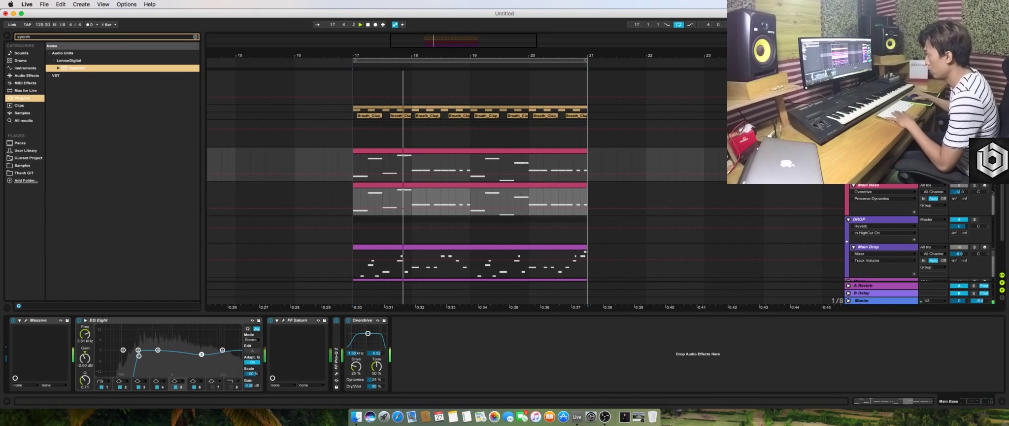
drag(213, 358, 233, 355)
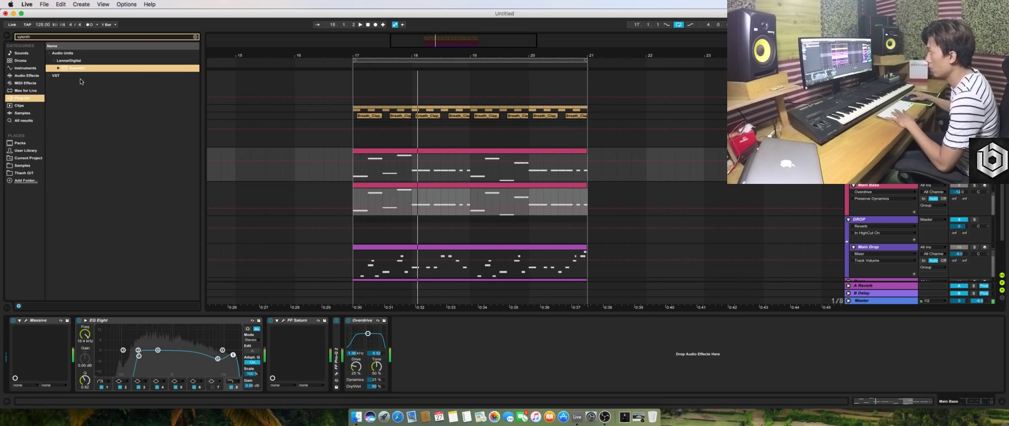
Search the audio effects for "util" and add Utility to the end of the Massive track's device chain
click(195, 37)
text(u)
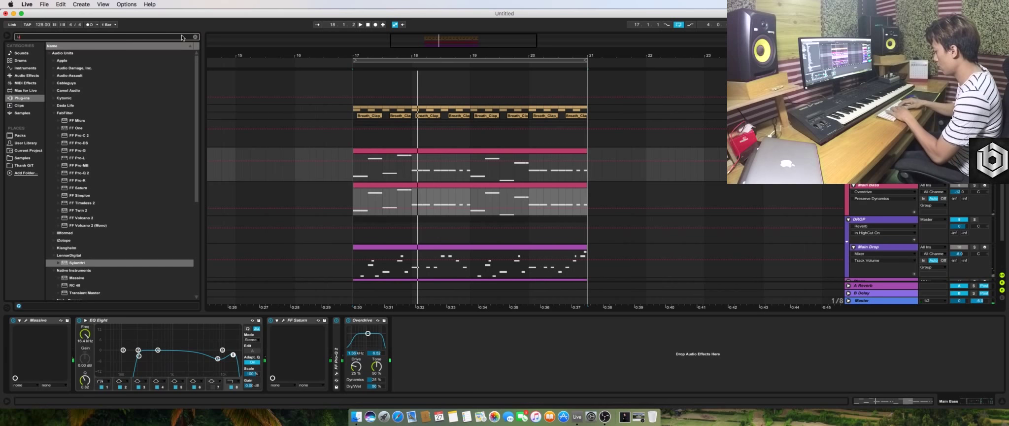
text(til)
click(27, 76)
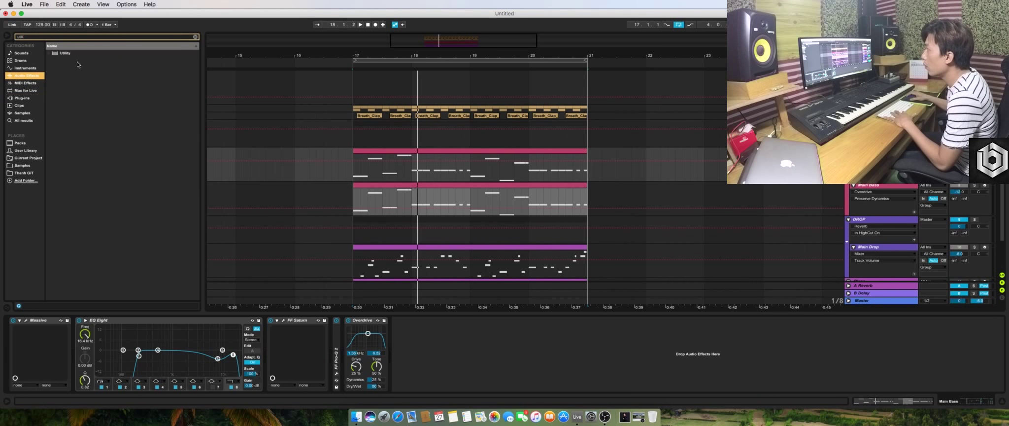
double_click(67, 52)
Narrow Utility's width to about 45% and raise EQ Eight's low cut to about 224 Hz while playing the bass layer
key(space)
key(space)
mouse_move(407, 379)
mouse_down()
mouse_move(407, 397)
mouse_move(409, 378)
mouse_up()
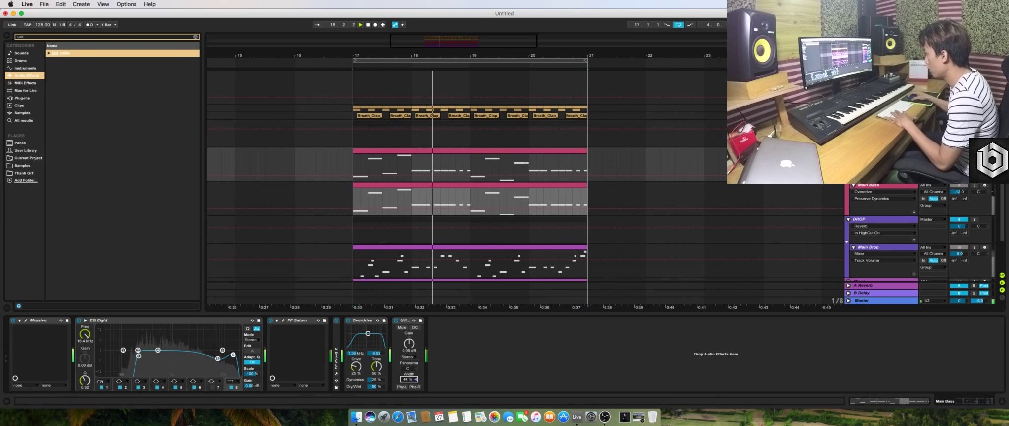
drag(138, 356, 140, 355)
key(space)
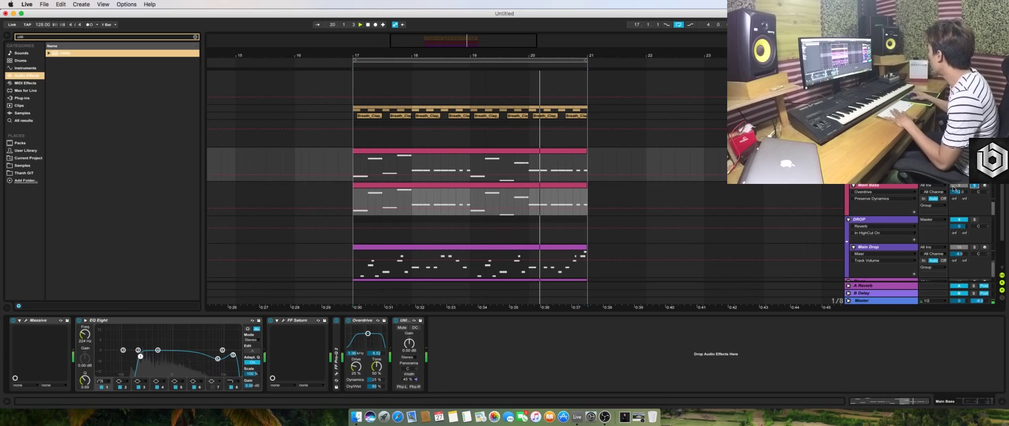
Shape the Mid bass track's EQ Eight with a slight upper-mid boost and a low cut at 212 Hz
click(954, 188)
click(289, 322)
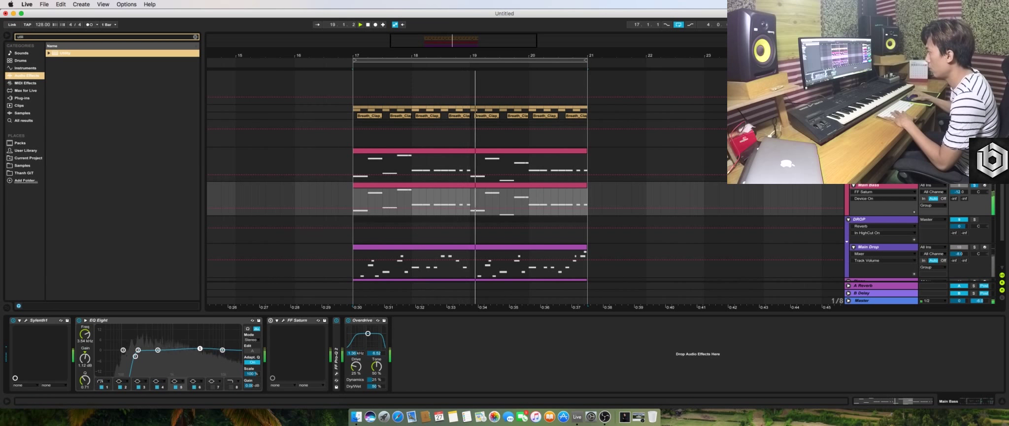
drag(200, 347, 139, 356)
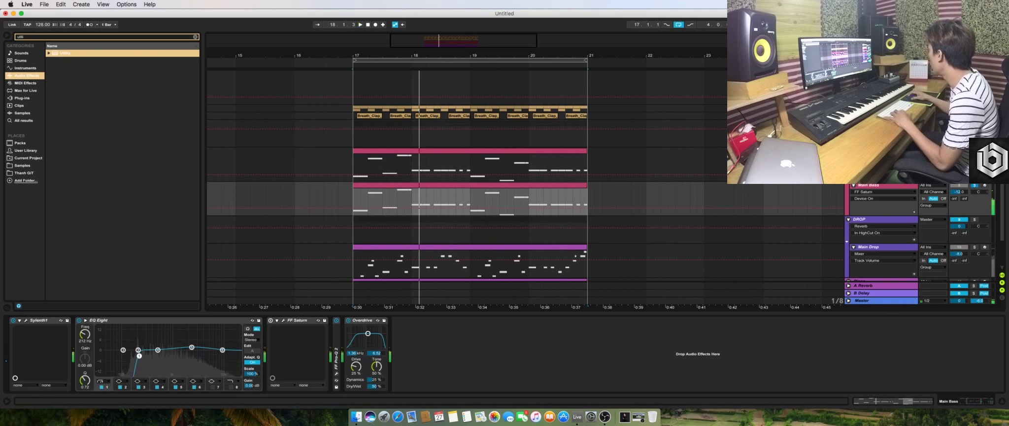
Raise the Mid bass track volume and set its Overdrive Drive to 20 %
click(974, 186)
click(965, 192)
drag(965, 193, 965, 187)
drag(356, 366, 355, 369)
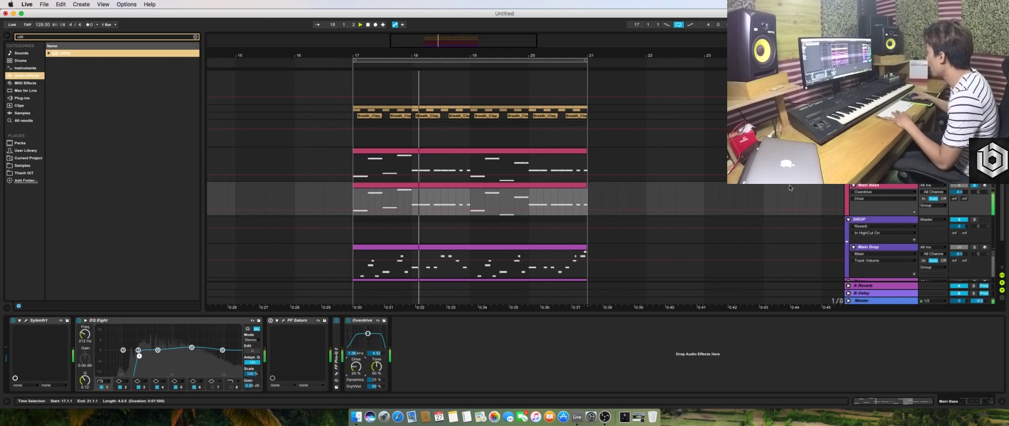
Cut the high band of the Main Bass EQ Eight around 7.76 kHz and check it in playback
click(882, 151)
click(217, 359)
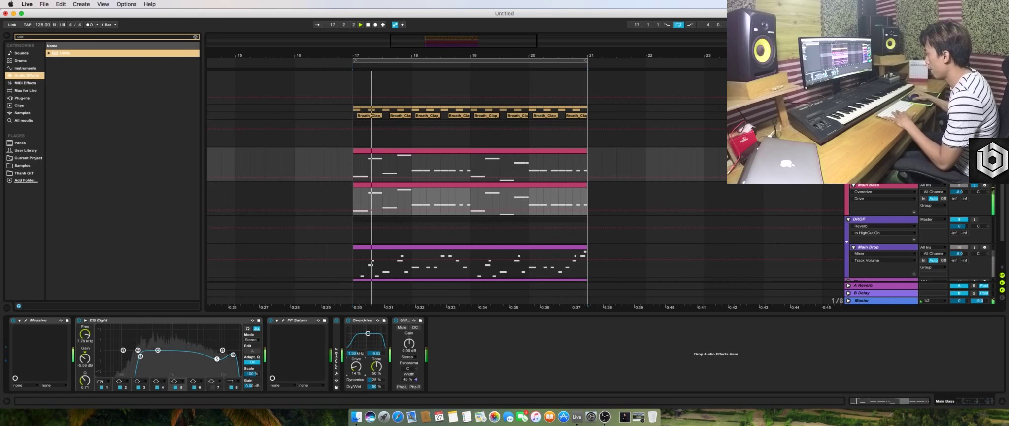
click(974, 185)
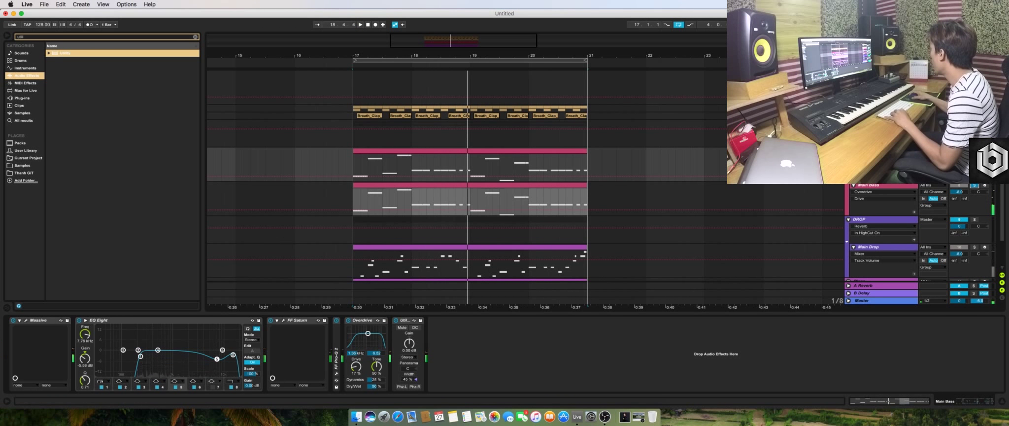
key(space)
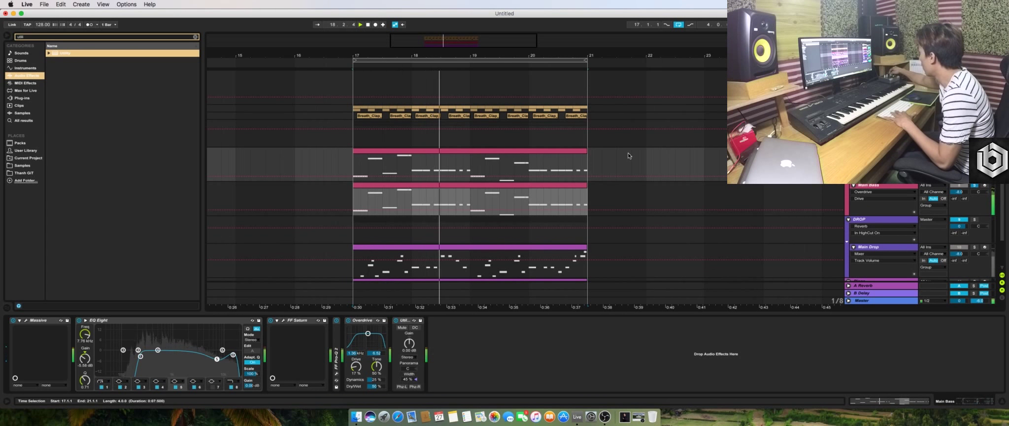
Set the low-cut band of the Main Bass EQ Eight to 237 Hz
drag(494, 55, 493, 30)
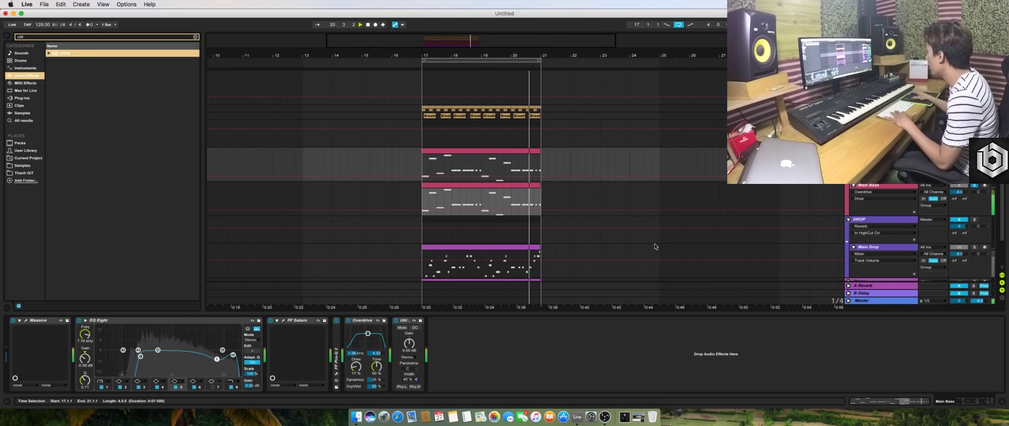
double_click(222, 351)
click(140, 356)
drag(140, 356, 142, 357)
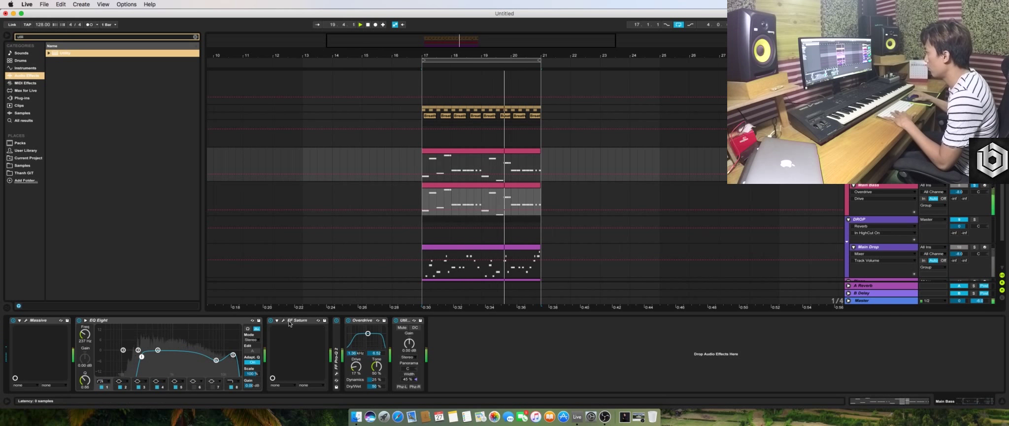
Review the device chains of the two bass tracks and the LFOTool curve on the BASSLINE group
click(482, 185)
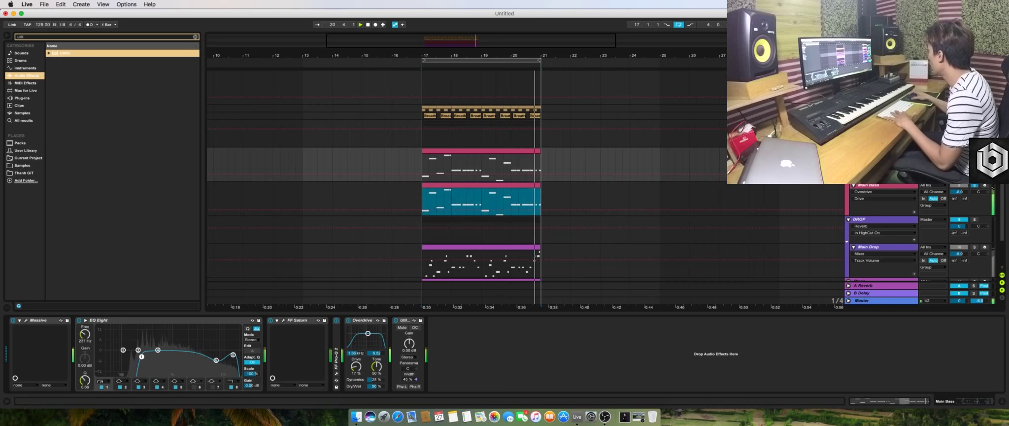
click(877, 123)
click(885, 186)
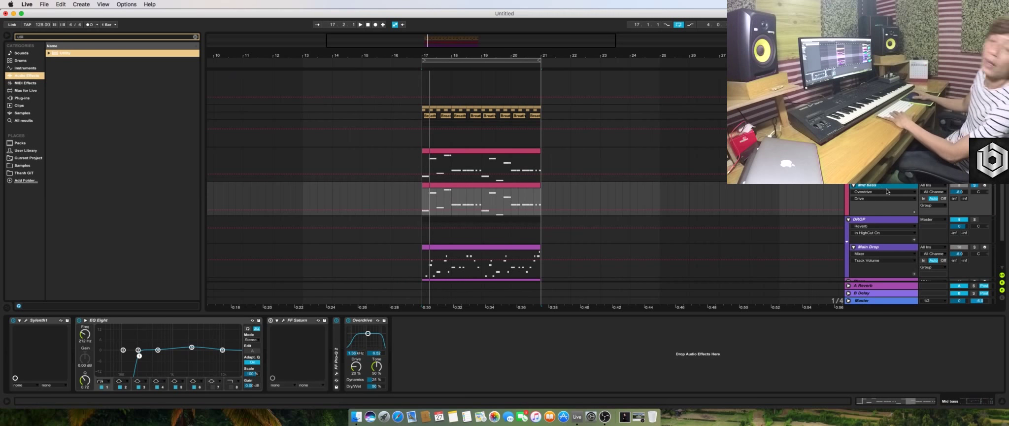
key(Up)
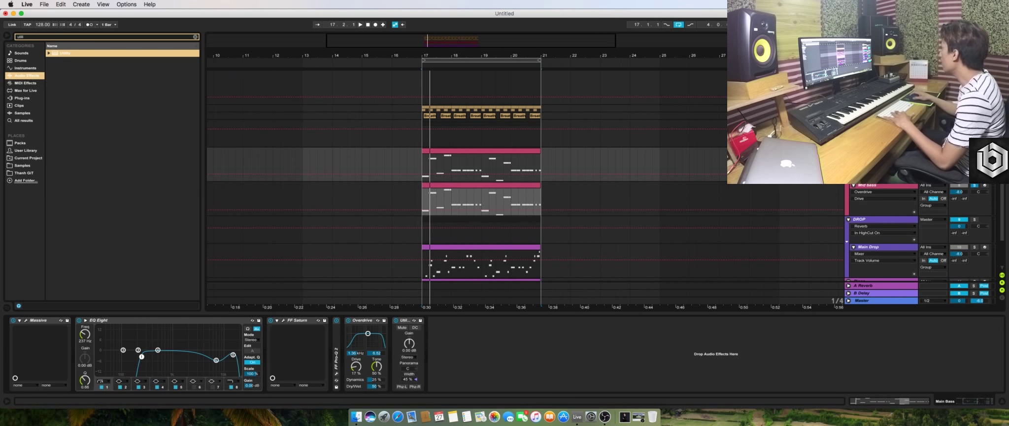
key(Up)
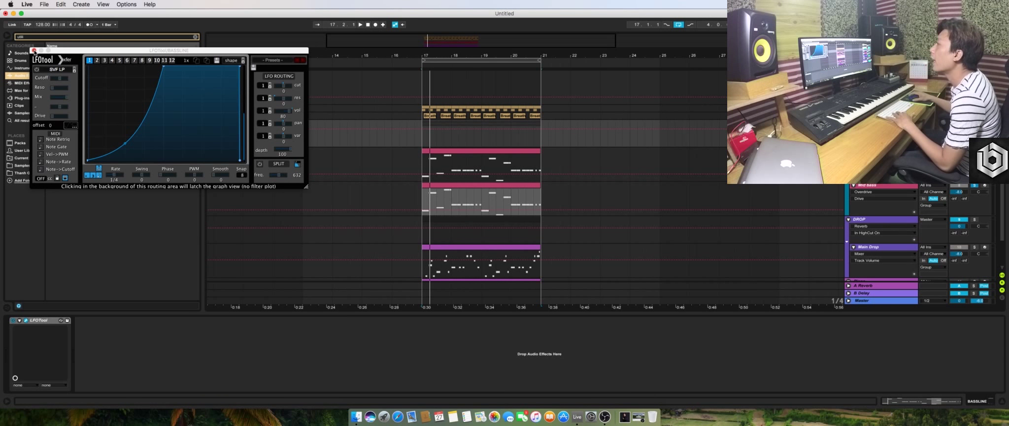
click(34, 50)
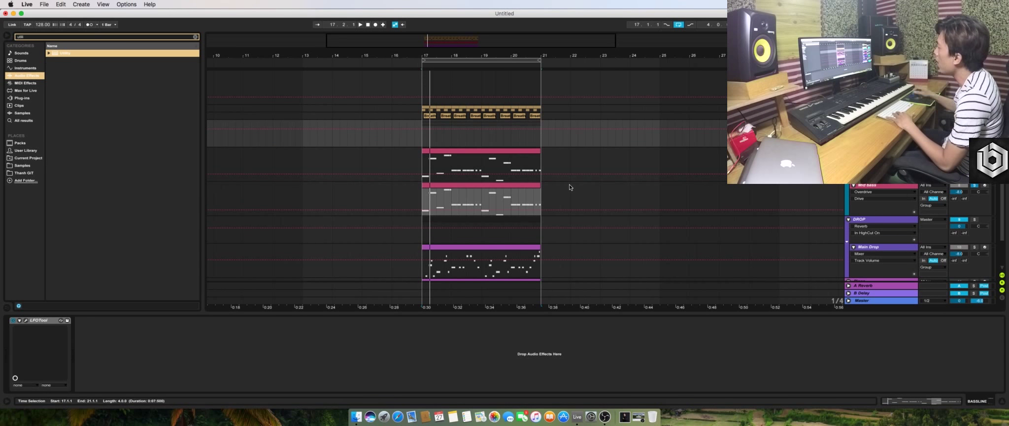
Duplicate the Mid bass track and load the Saw bass.fxp preset into the copy's Sylenth1
click(875, 190)
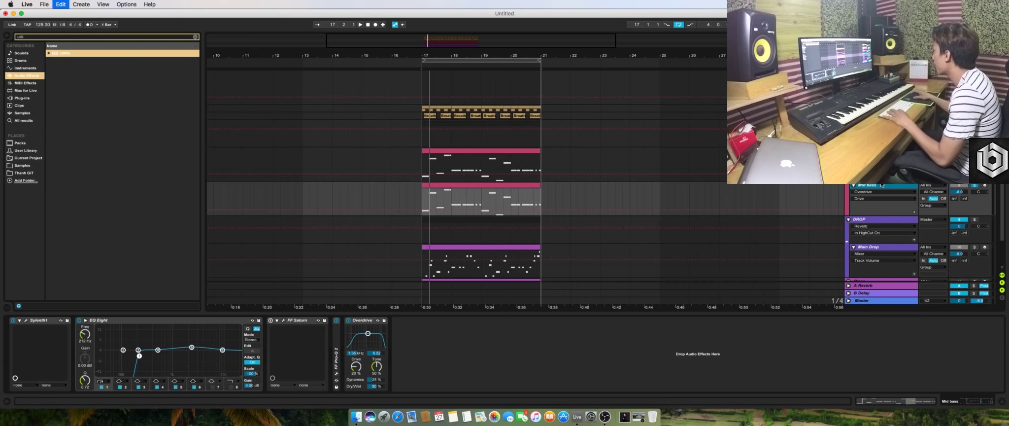
key(super+d)
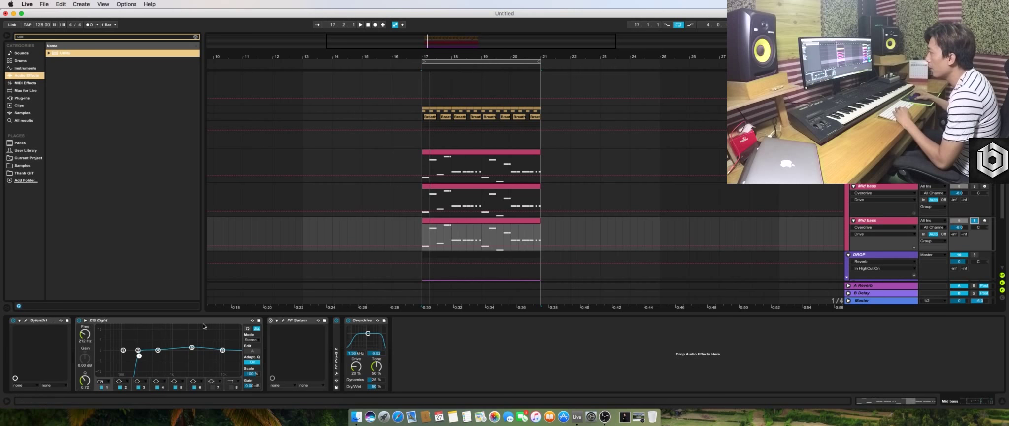
click(26, 320)
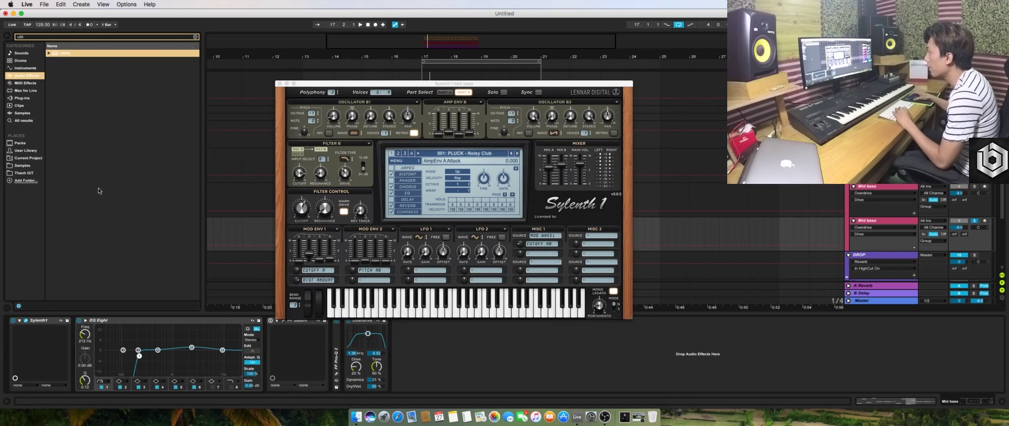
click(406, 160)
click(470, 170)
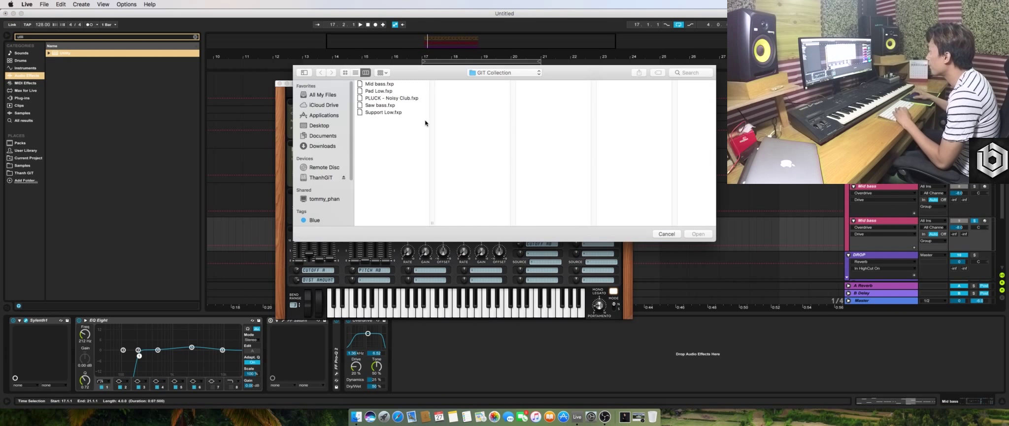
click(396, 101)
click(383, 107)
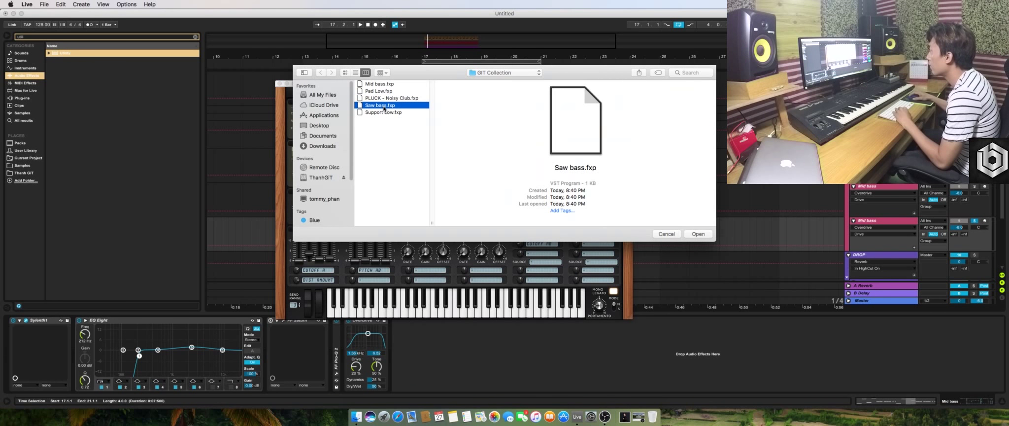
double_click(383, 106)
click(280, 83)
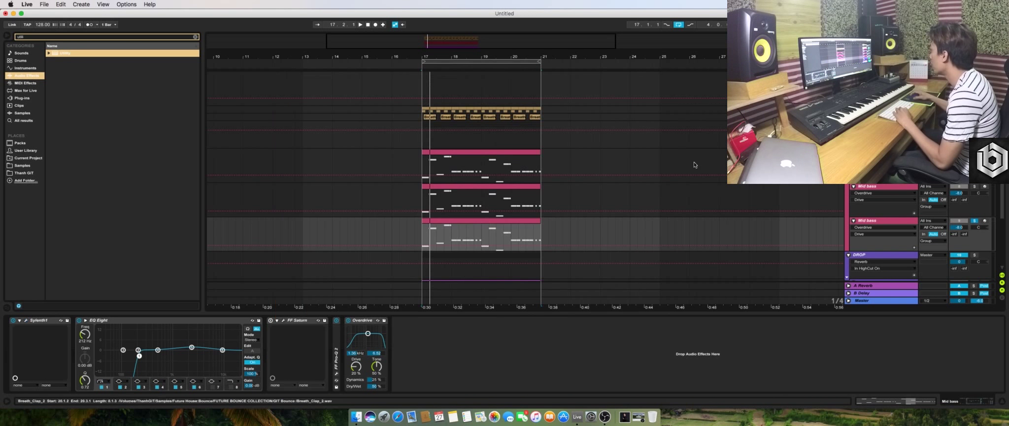
Solo the duplicated bass track, bypass its Overdrive, and dip its EQ Eight around 2.20 kHz during playback
click(974, 220)
key(space)
click(347, 320)
drag(145, 356, 190, 355)
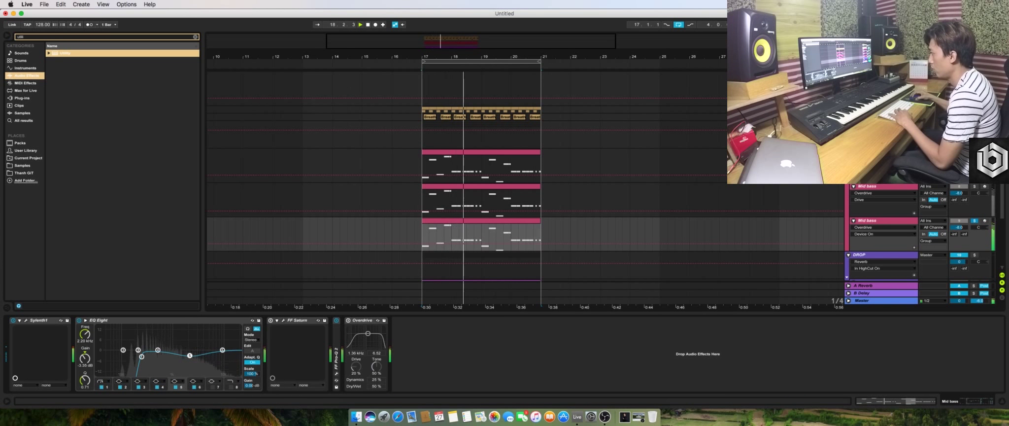
Remove FF Saturn and FF Pro-Q 2 from the duplicated Mid bass track
click(305, 322)
key(Delete)
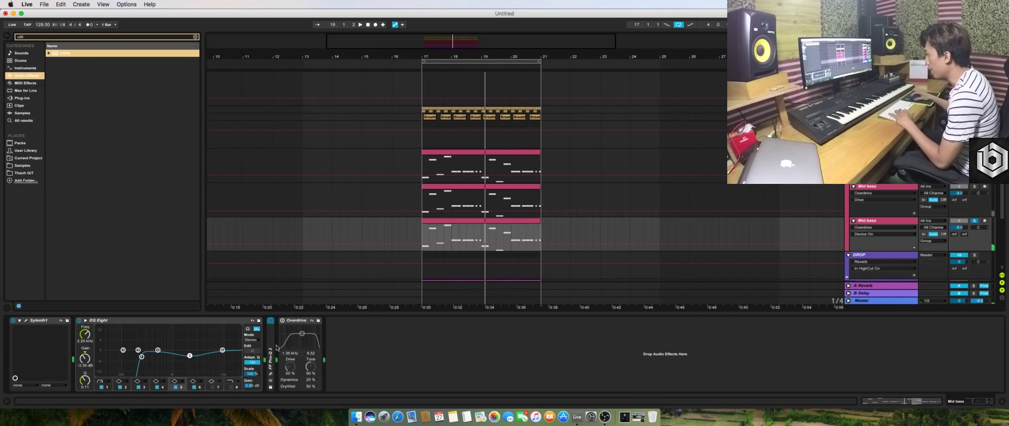
key(Delete)
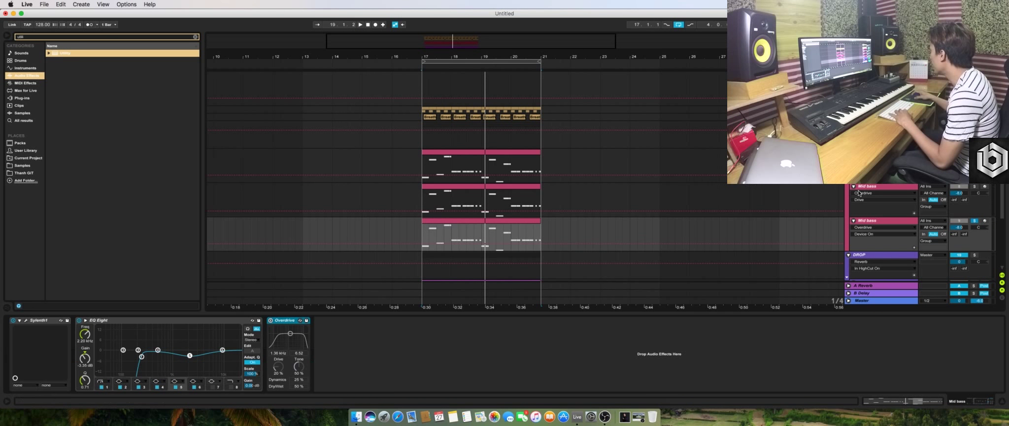
Remove FF Saturn and FF Pro-Q 2 from the original Mid bass track as well
click(871, 187)
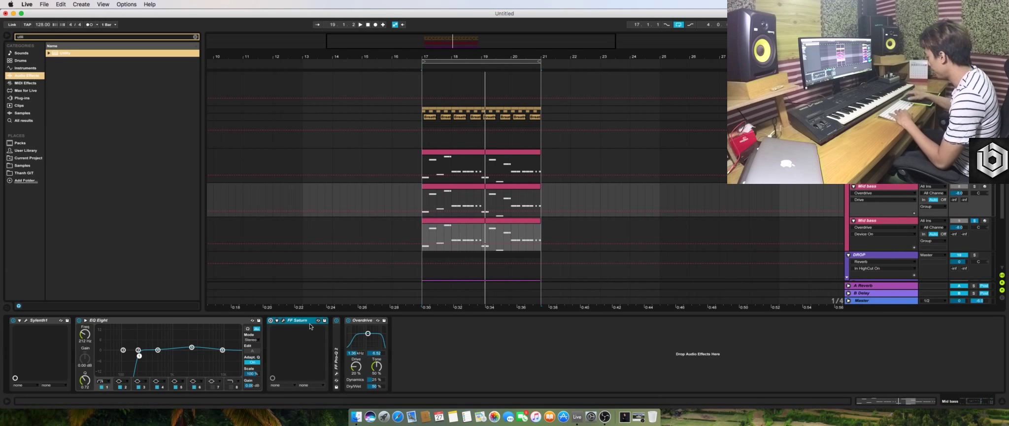
key(Delete)
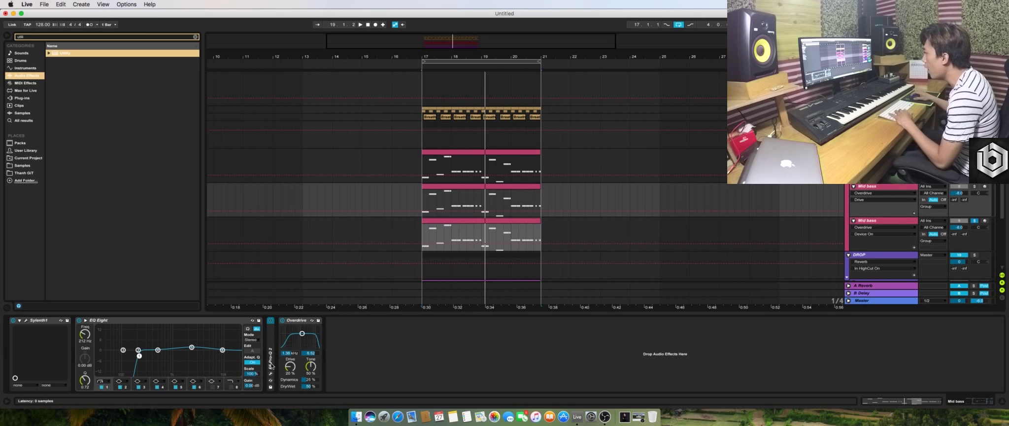
double_click(271, 366)
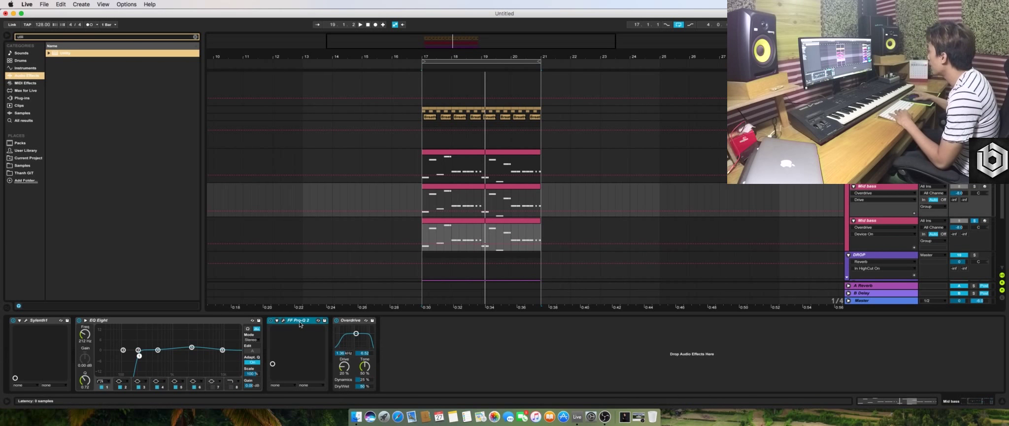
key(Delete)
Play the loop and boost the duplicated bass track's EQ Eight mid band around 1.87 kHz
key(space)
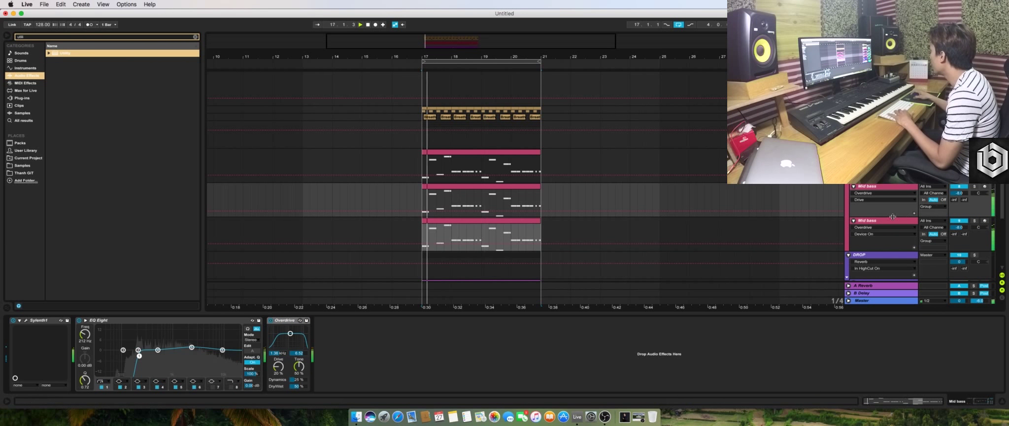
click(888, 222)
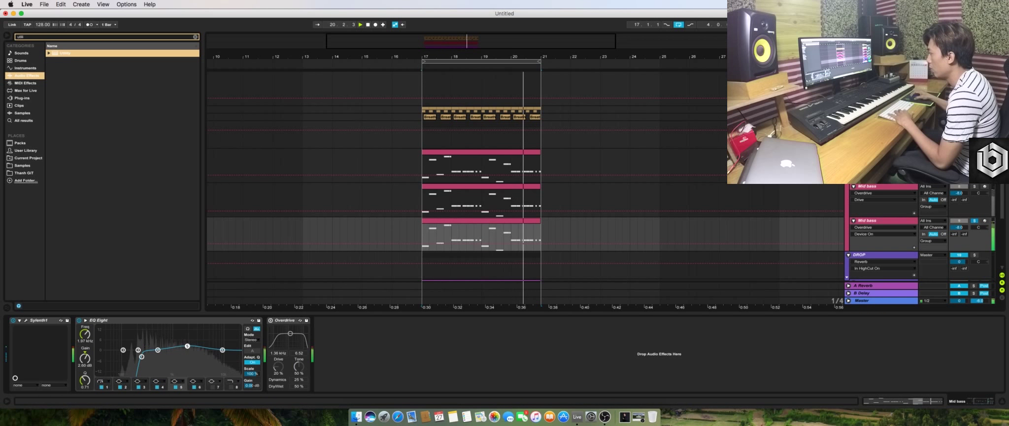
key(space)
Move the upper end point of the BASSLINE group's LFOTool curve slightly earlier so the final drop slopes
click(880, 124)
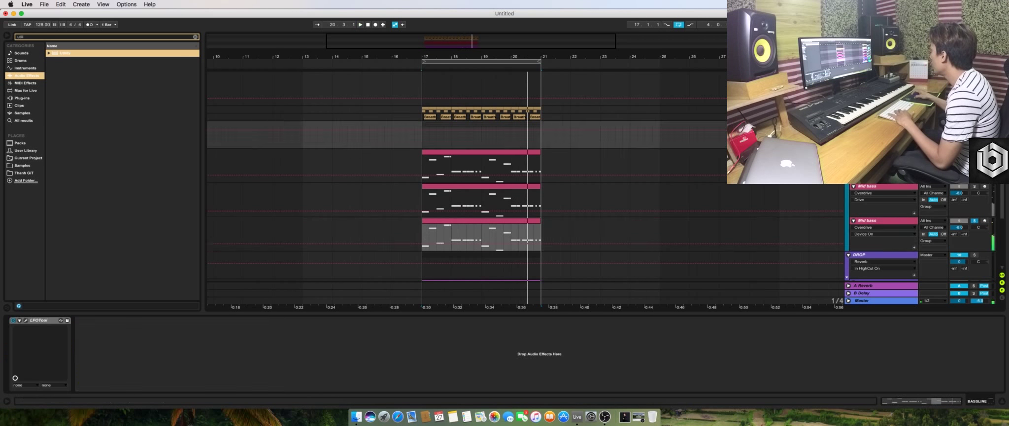
click(26, 320)
drag(240, 67, 236, 63)
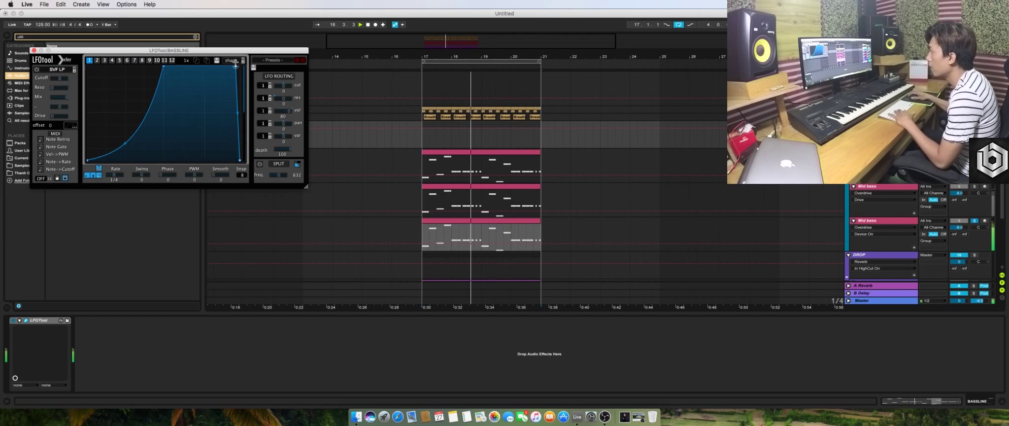
click(34, 50)
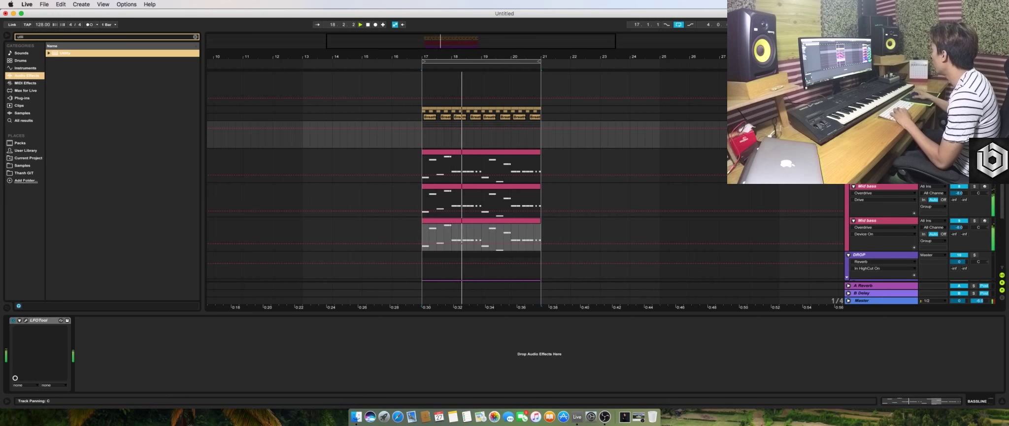
Replay the loop from its start and set the duplicated Mid bass track's volume to -10 dB
key(space)
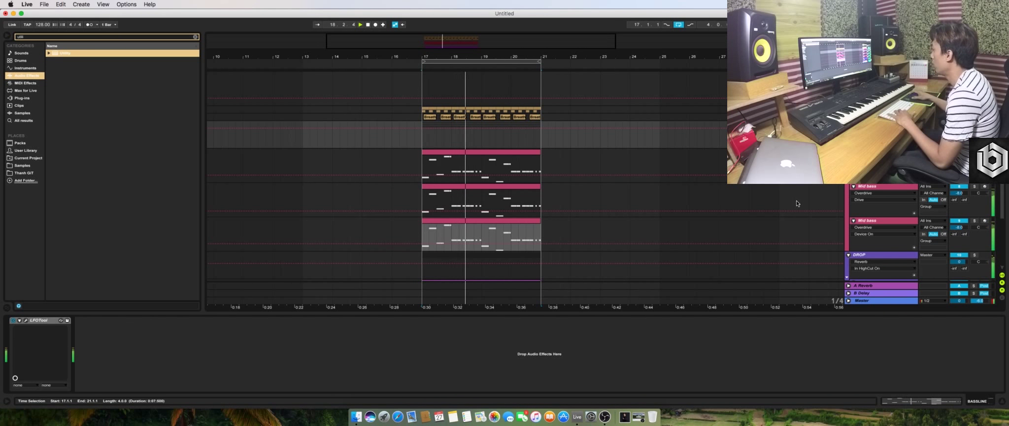
key(space)
key(space)
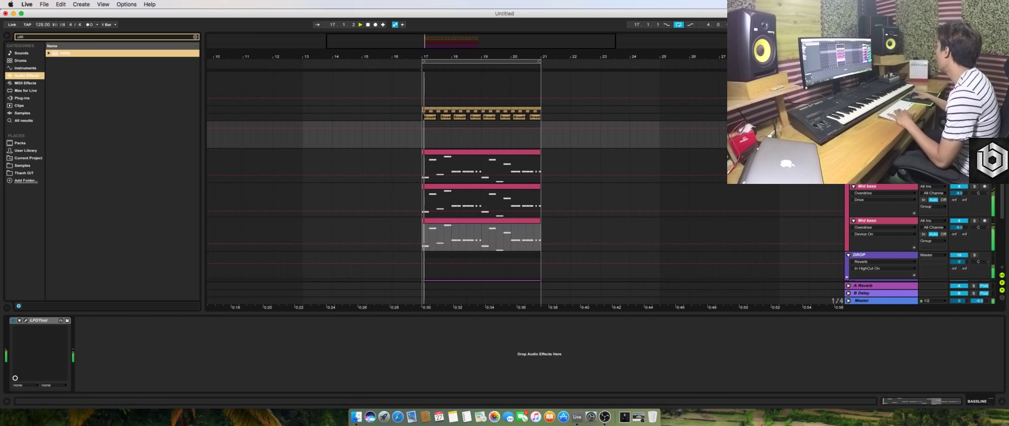
click(959, 227)
text(-10)
key(Return)
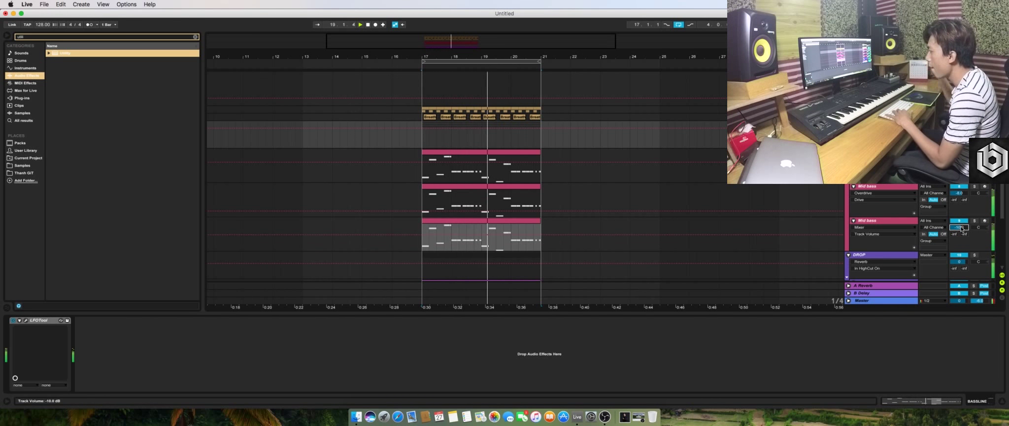
Check the Main Bass device chain and fold the BASSLINE group in the arrangement
click(872, 152)
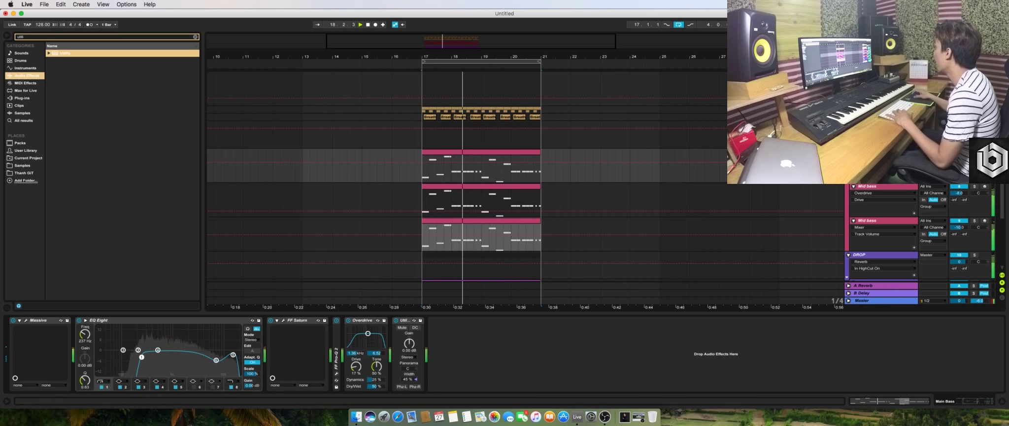
click(872, 124)
click(849, 124)
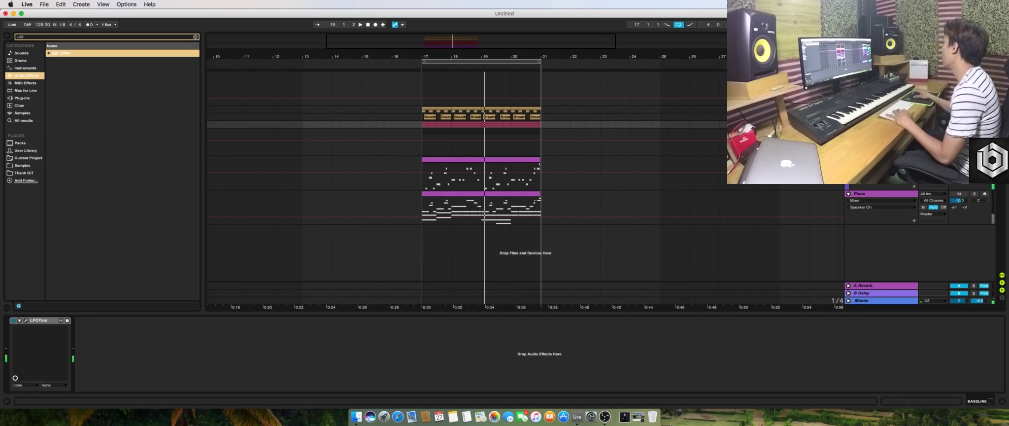
Stop playback, fold the BASSLINE group and insert a new MIDI track below the Clap track
key(Right)
key(space)
scroll(848, 125, down, 1)
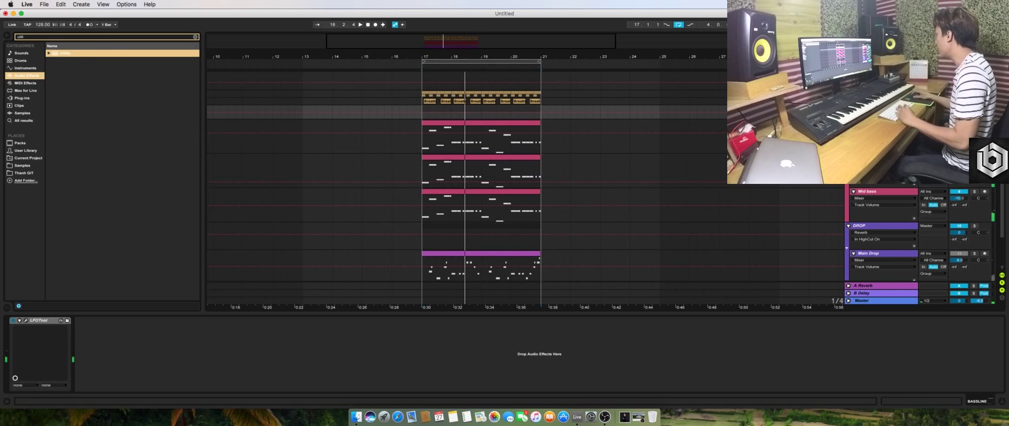
key(Left)
key(Up)
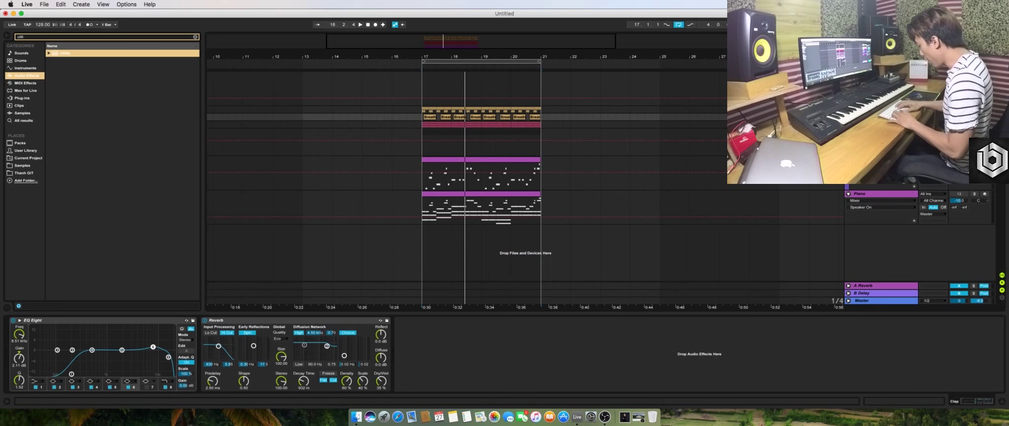
key(super+shift+t)
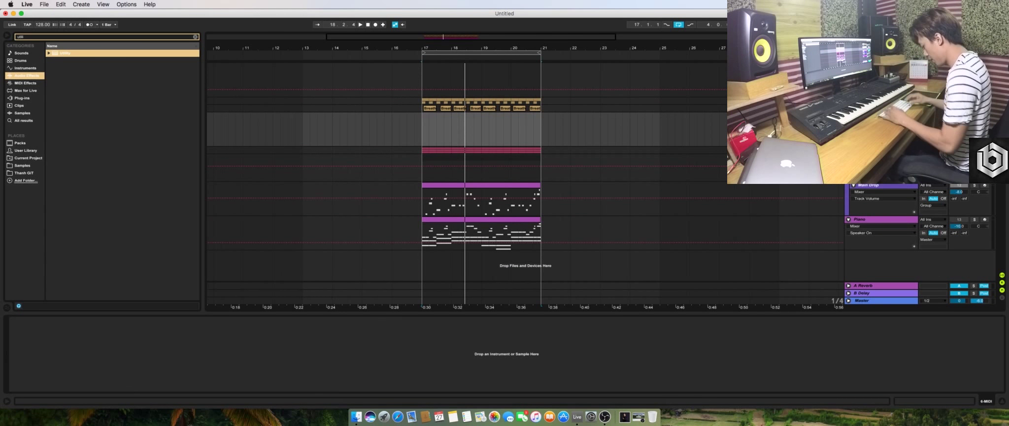
key(Up)
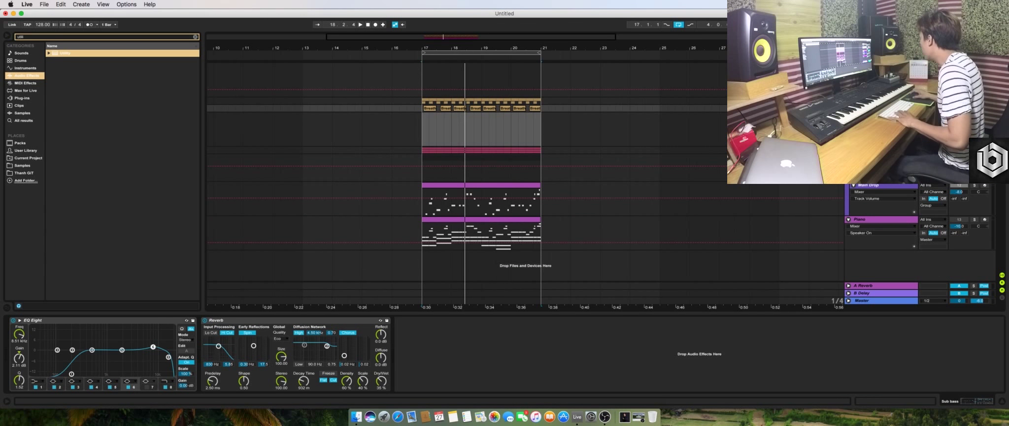
Try to move the Clap track below the new MIDI track
right_click(875, 108)
click(943, 211)
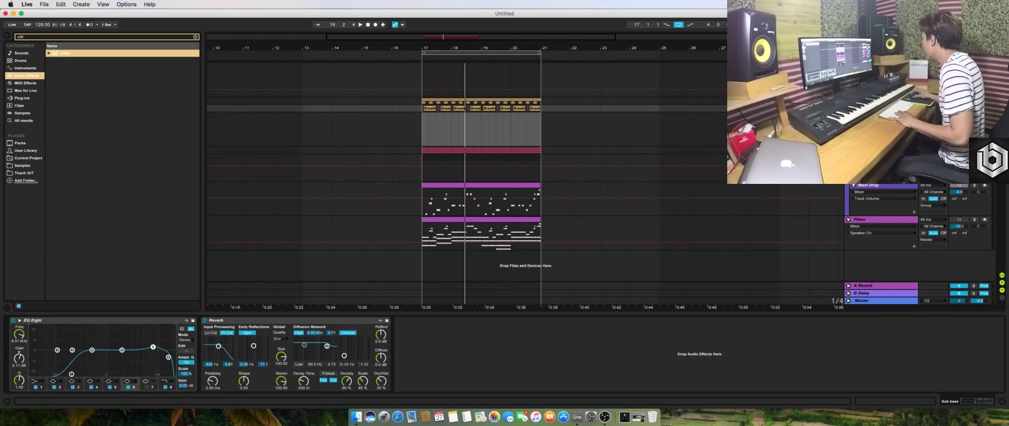
drag(564, 192, 684, 159)
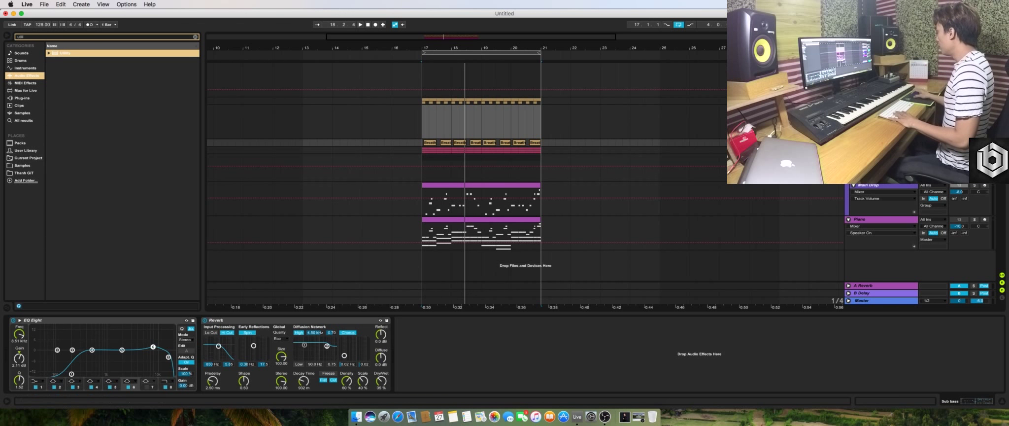
click(386, 191)
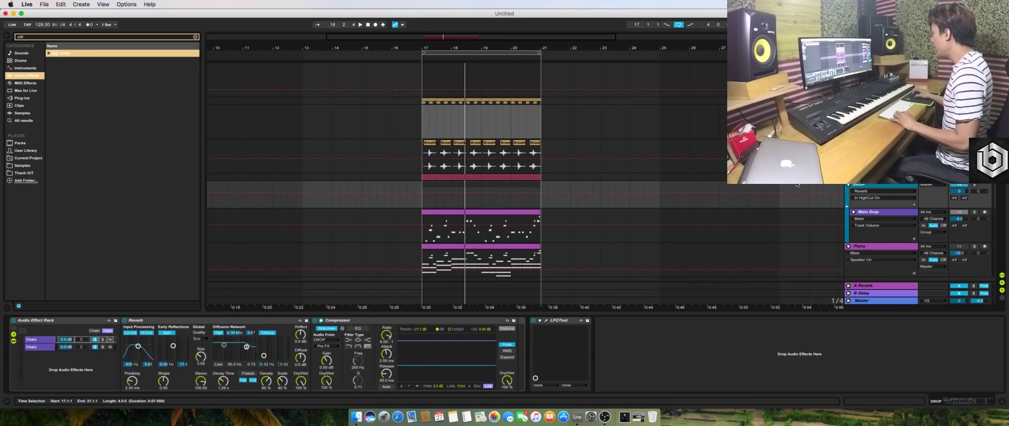
Unfold the BASSLINE group and restore the Clap track to its place above the new MIDI track
click(848, 177)
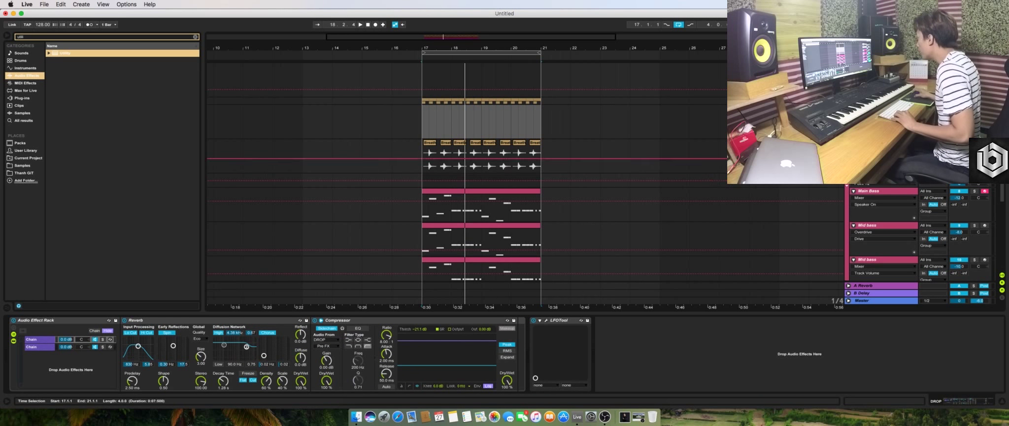
click(849, 142)
click(850, 142)
click(871, 142)
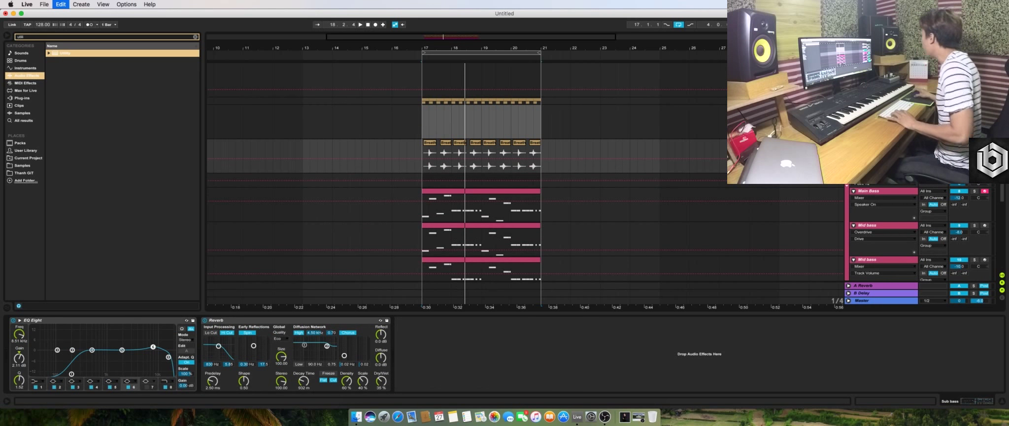
key(Left)
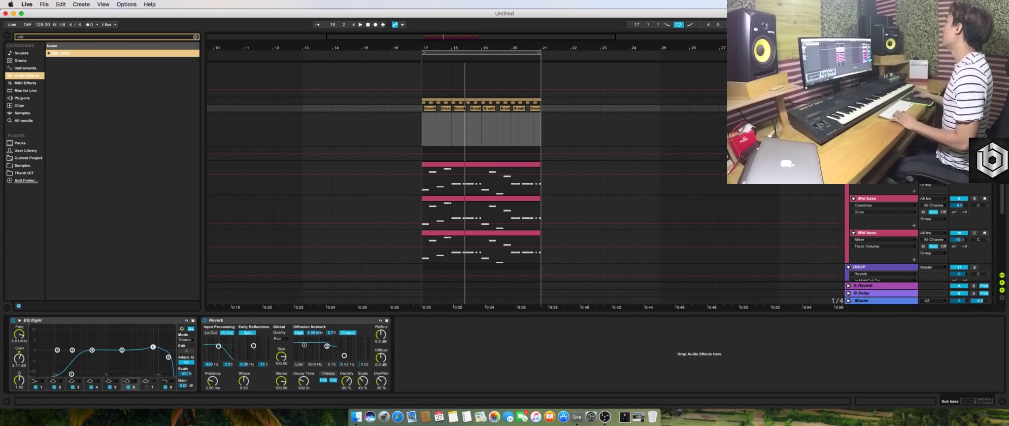
Name the new MIDI track Sub Bass, copy the bass MIDI clip at bar 17 onto it and solo it
click(877, 115)
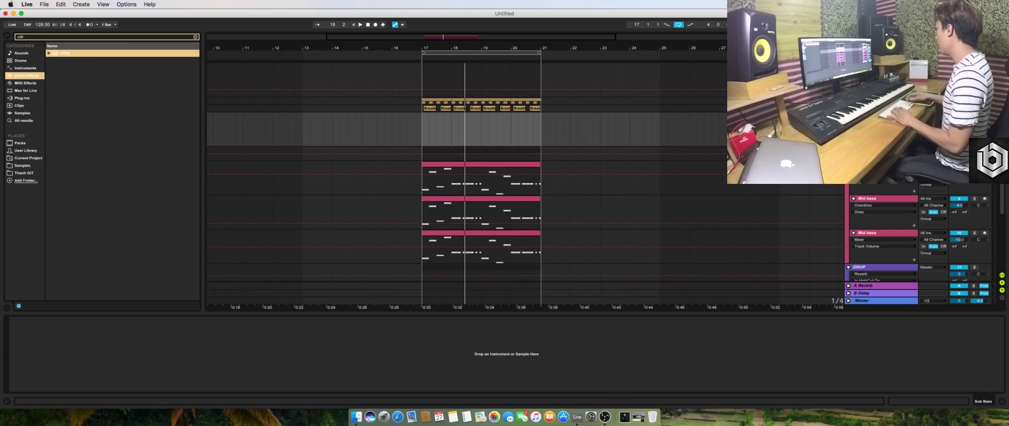
right_click(905, 185)
click(935, 222)
click(480, 140)
click(465, 172)
click(453, 167)
drag(452, 169, 504, 117)
click(974, 116)
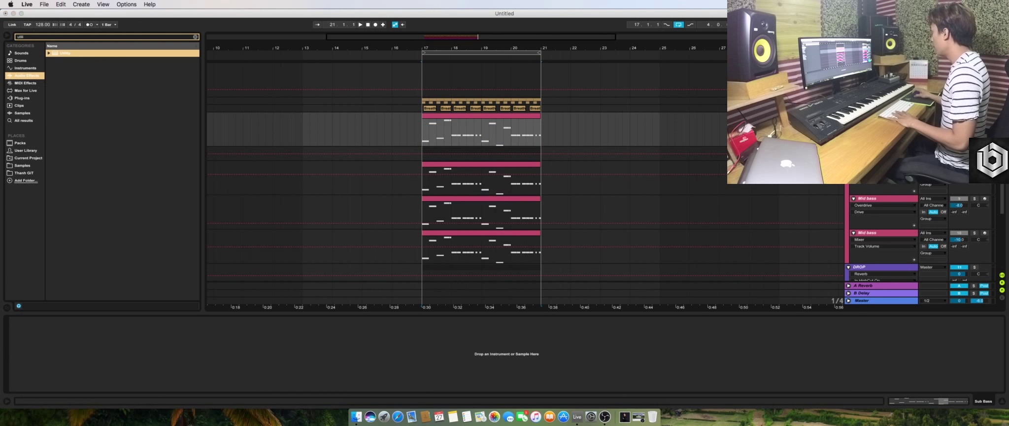
Search the plug-ins for Massive and load it on the Sub Bass track
key(BackSpace)
key(BackSpace)
key(BackSpace)
key(BackSpace)
key(BackSpace)
text(massi)
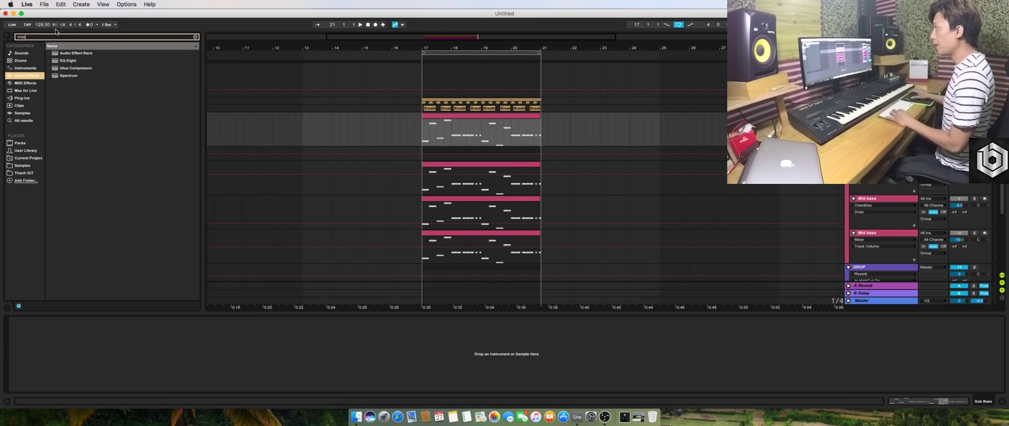
click(19, 100)
click(70, 69)
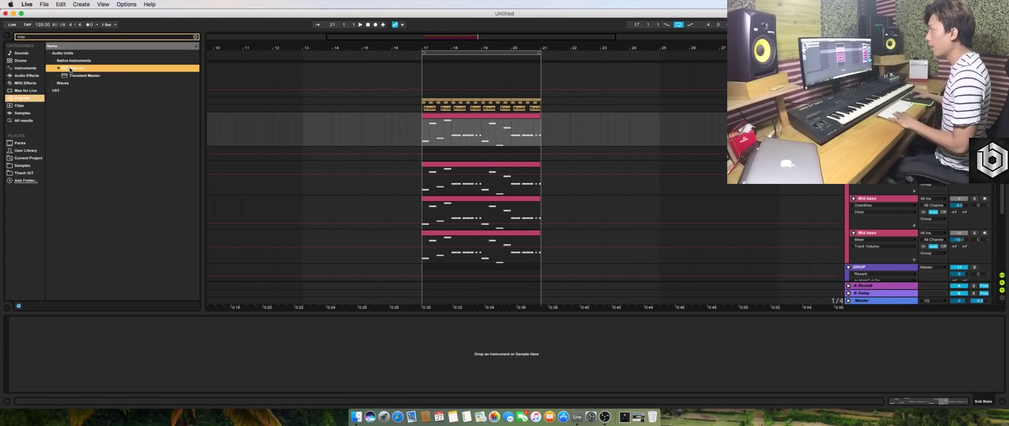
double_click(67, 69)
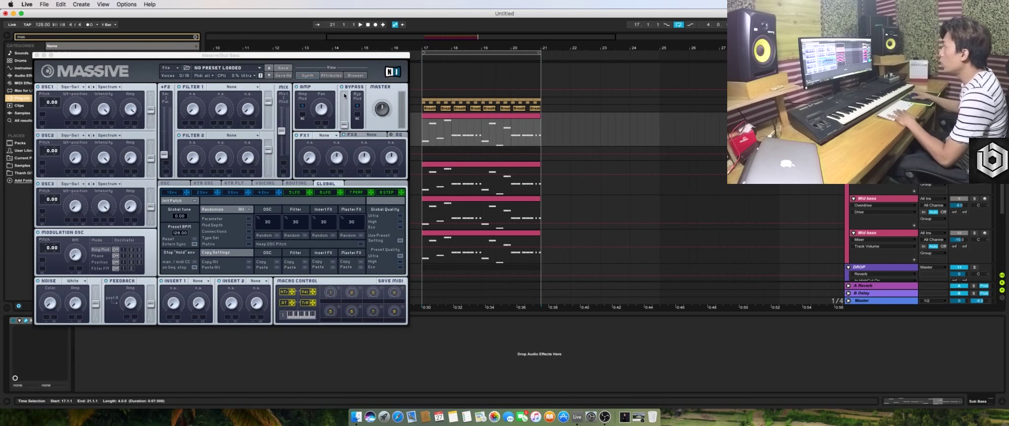
Load the SUB_BROOKS preset from the Future Bounce collection's Brooks folder in Massive and close its window
click(355, 75)
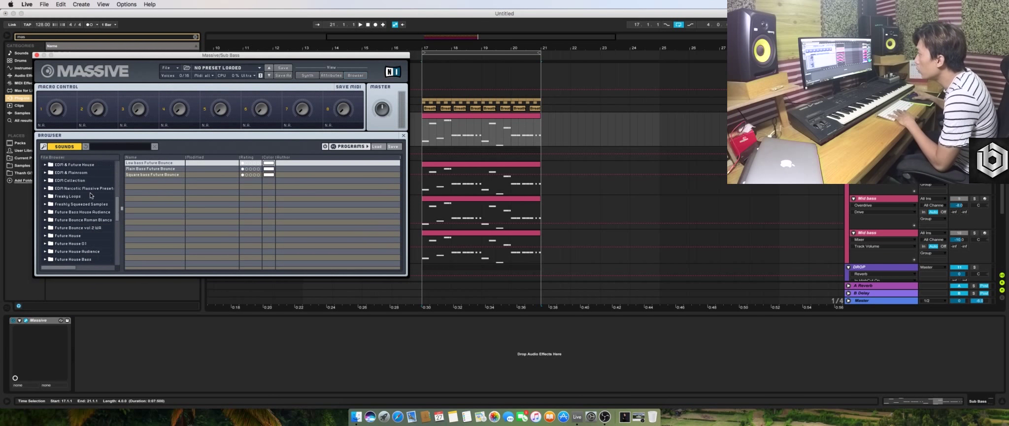
scroll(90, 195, down, 10)
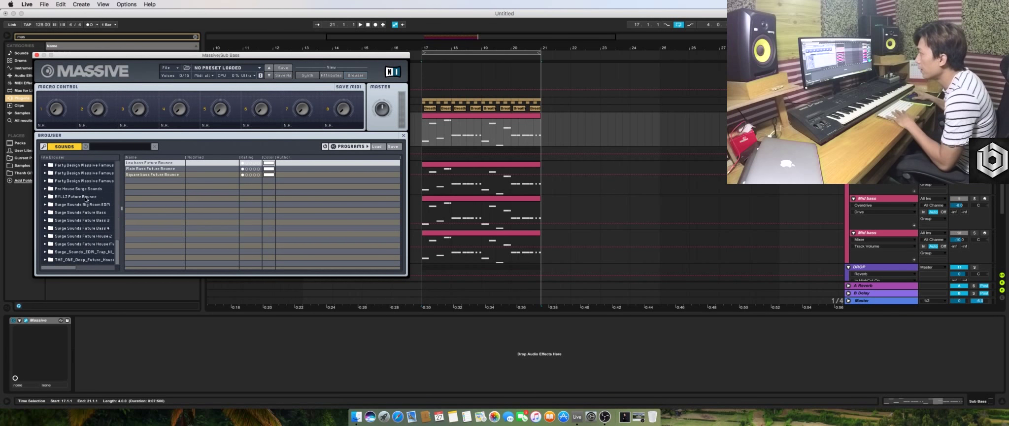
click(73, 236)
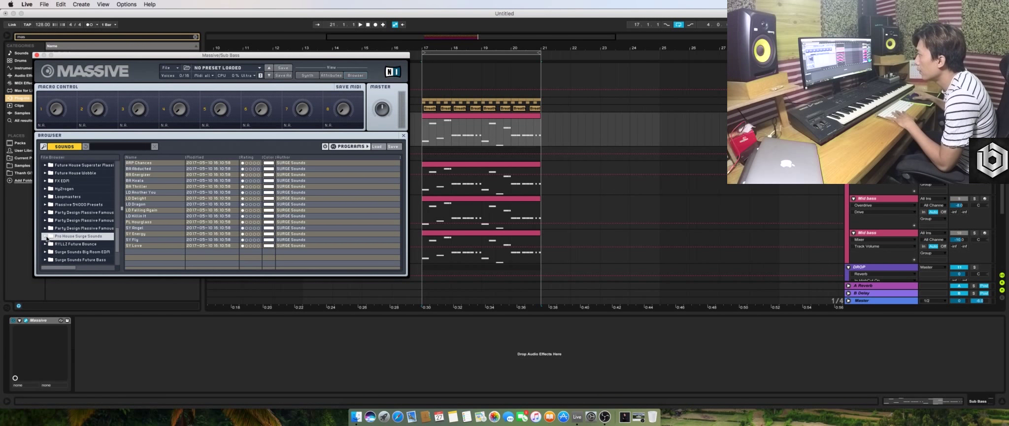
click(47, 244)
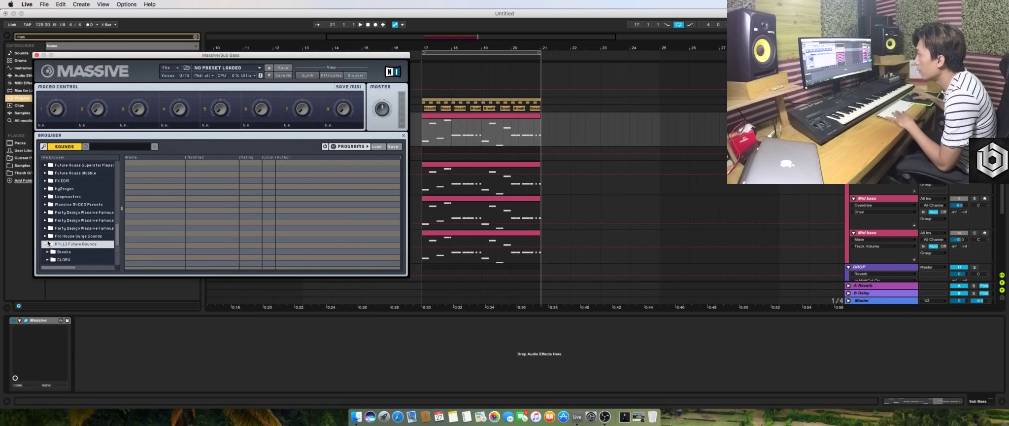
click(46, 252)
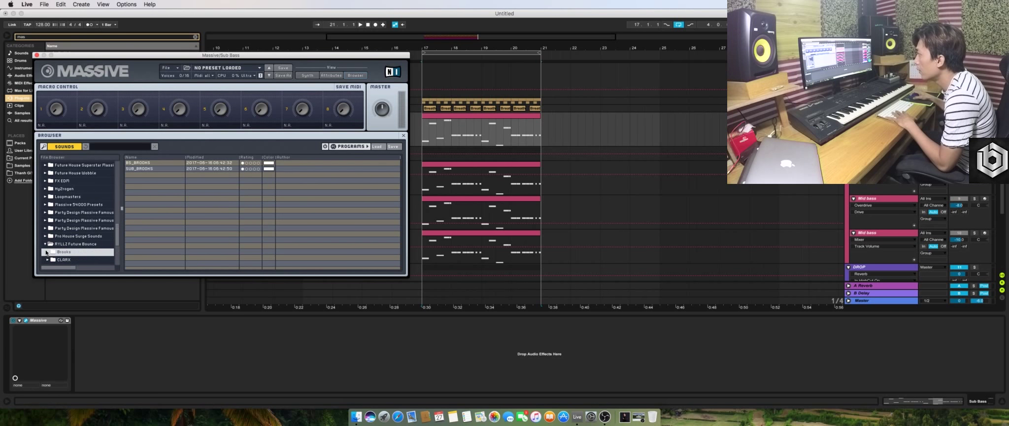
click(145, 169)
click(36, 55)
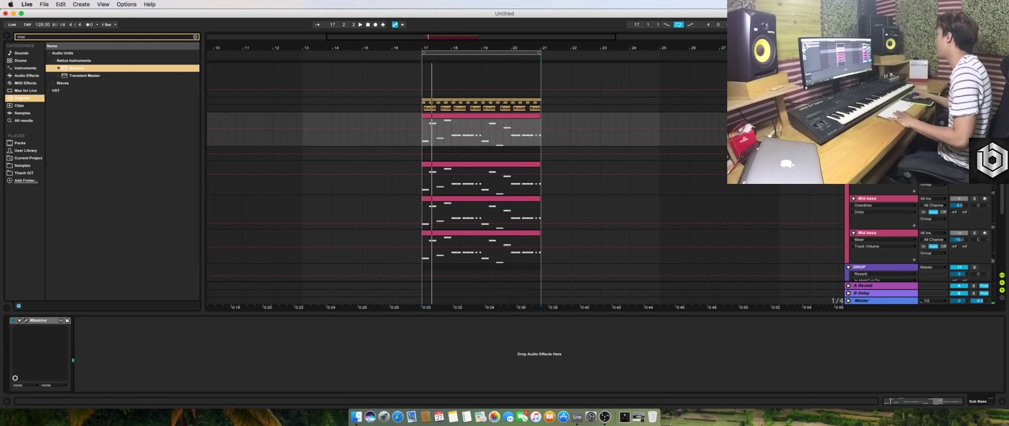
Play the Sub Bass clip and transpose the E3 and F#3 notes in its first bar down an octave
key(space)
double_click(463, 115)
click(363, 217)
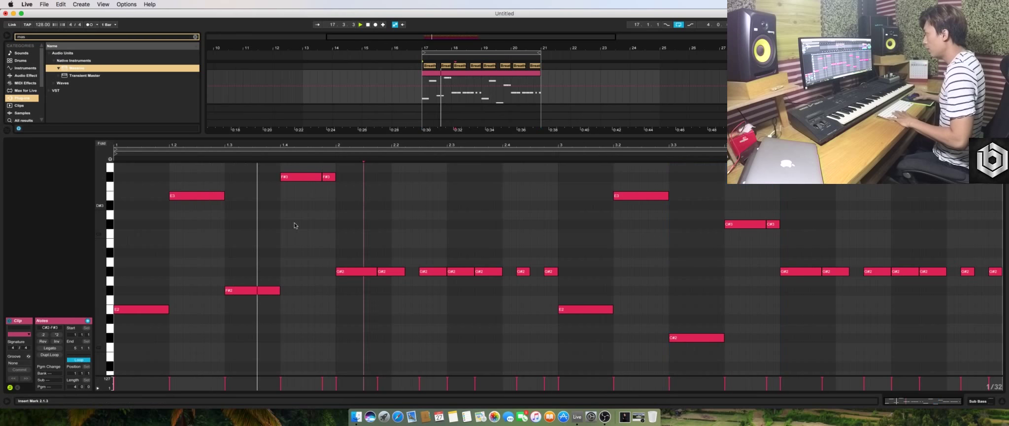
click(217, 196)
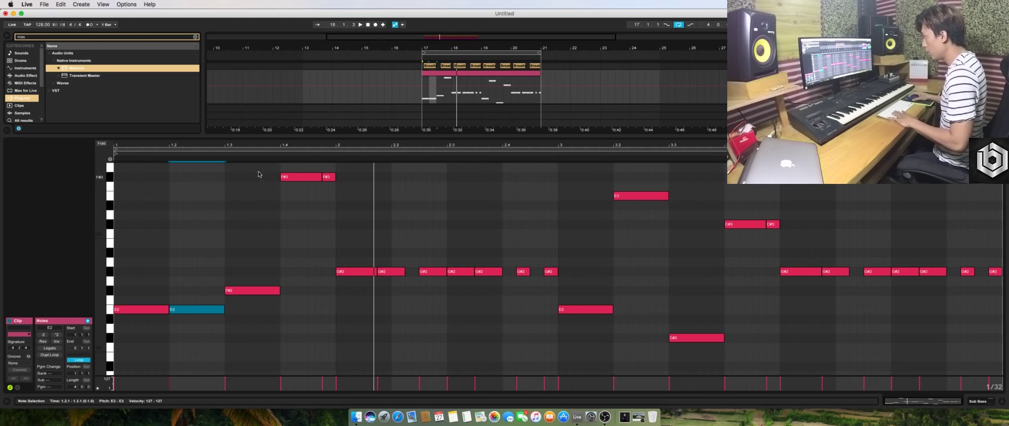
drag(258, 174, 360, 211)
key(shift+Down)
key(space)
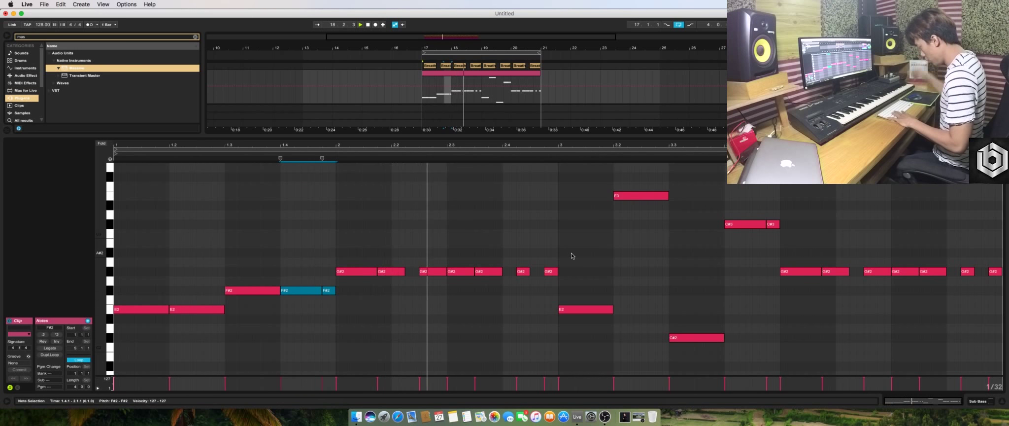
Transpose the E3 and C#3 notes in the clip's third bar down an octave and replay the loop
drag(647, 173, 781, 245)
key(shift+Down)
key(shift+Tab)
key(space)
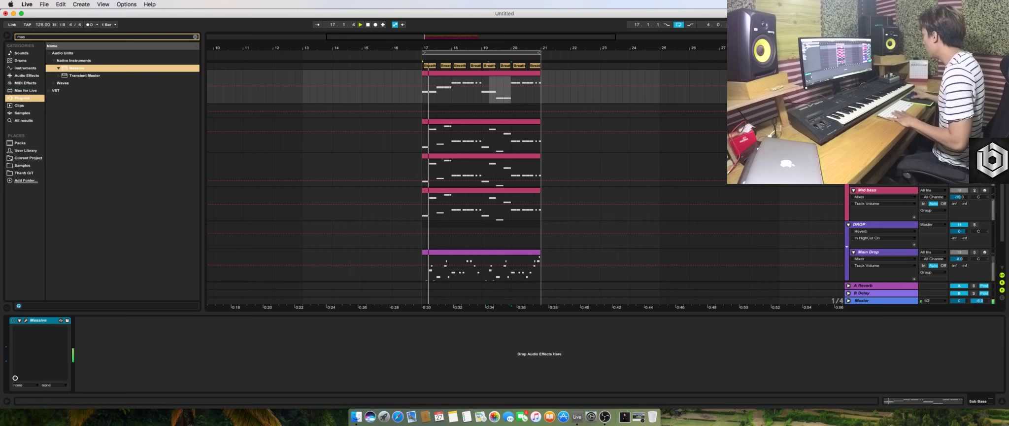
Search the audio effects for EQ Eight and add it after Massive on the Sub Bass track
click(83, 37)
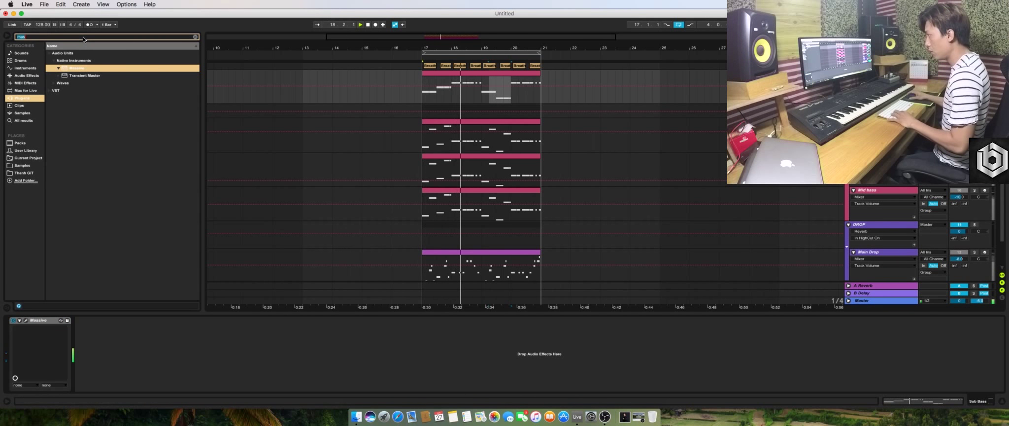
text(eq)
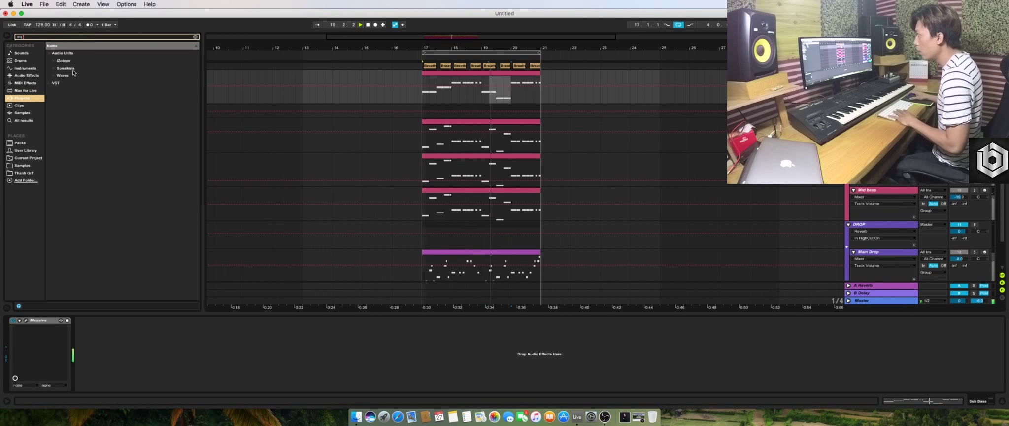
click(37, 77)
drag(67, 60, 119, 338)
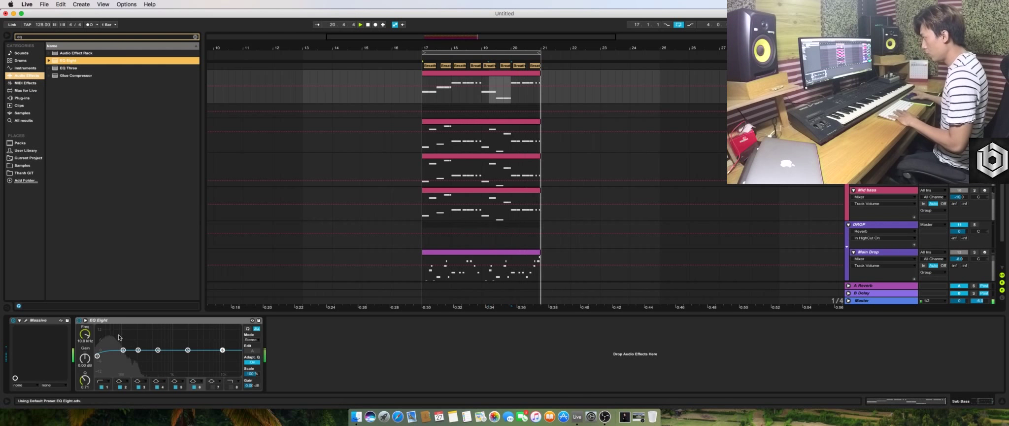
Enable EQ Eight's band 8 high cut at about 700 Hz and dip the low mids about 6 dB at 269 Hz
click(231, 387)
drag(234, 354, 166, 353)
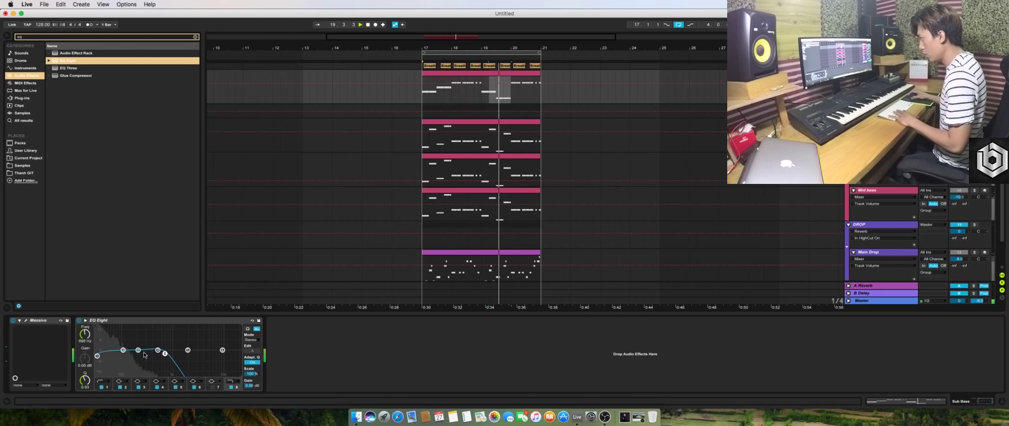
click(124, 350)
drag(137, 357, 144, 360)
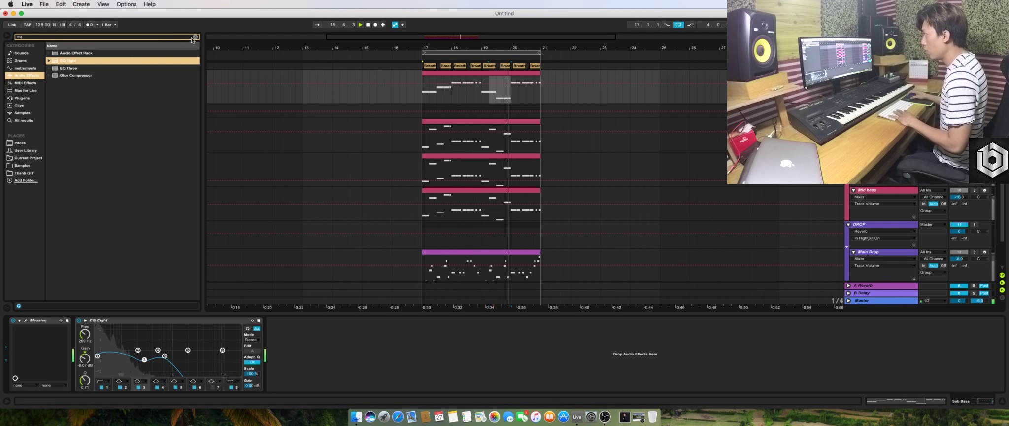
Search the plug-ins for LFOTool and add it after EQ Eight on the Sub Bass track
click(170, 38)
key(BackSpace)
text(lfo)
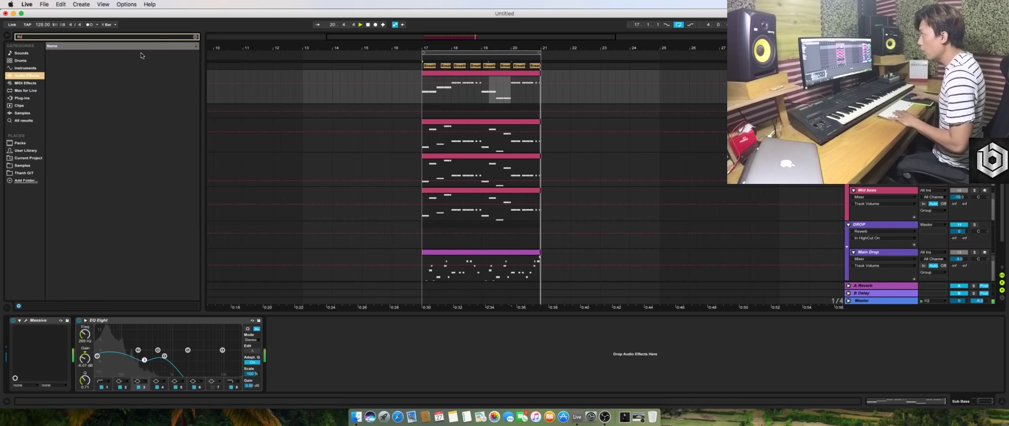
click(27, 98)
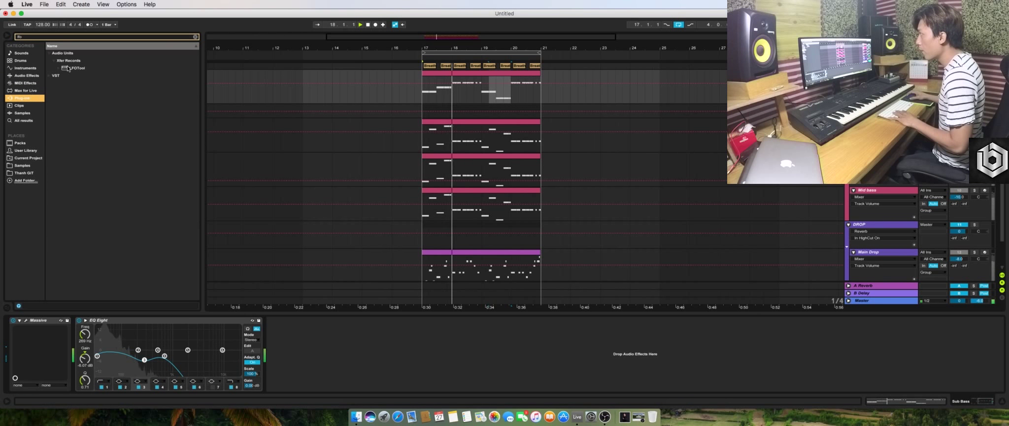
drag(76, 67, 265, 269)
drag(301, 330, 300, 331)
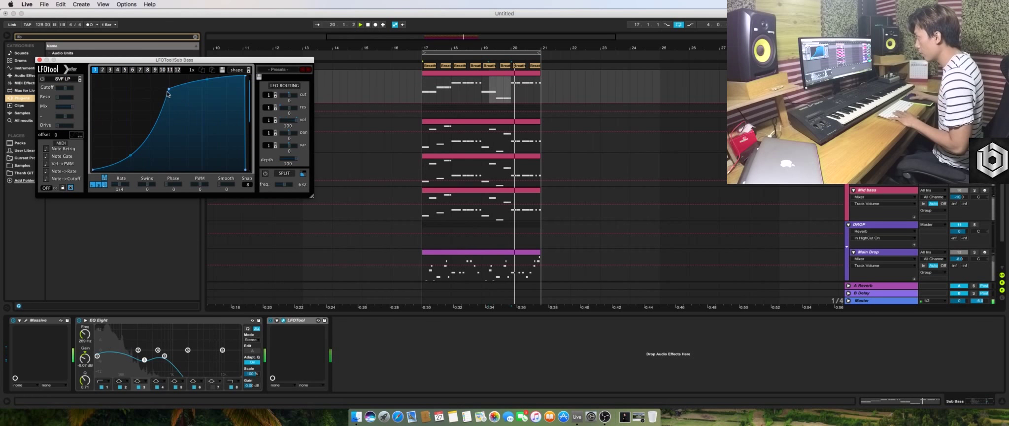
Move the LFOTool curve's upper end point slightly earlier and set the volume routing amount to 92
drag(245, 75, 244, 75)
drag(290, 120, 295, 128)
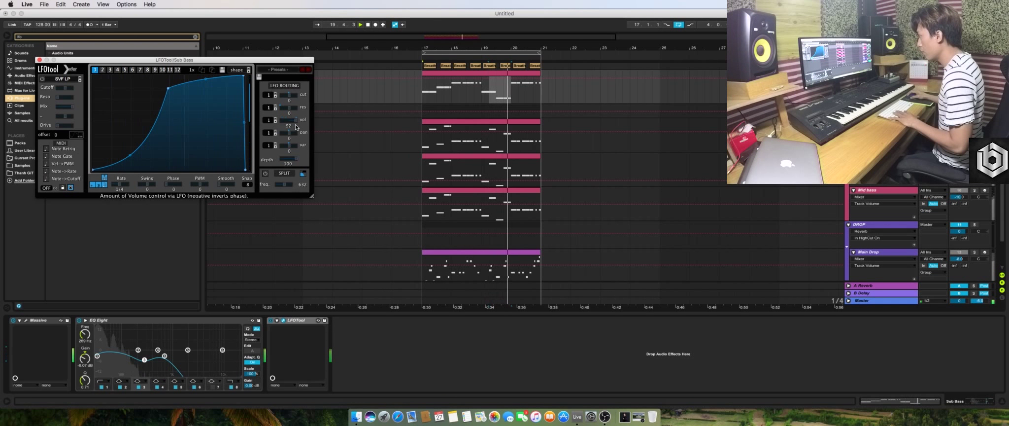
Search the audio effects for Utility, add it after LFOTool on the Sub Bass track and set its width to 0%
click(28, 77)
click(76, 37)
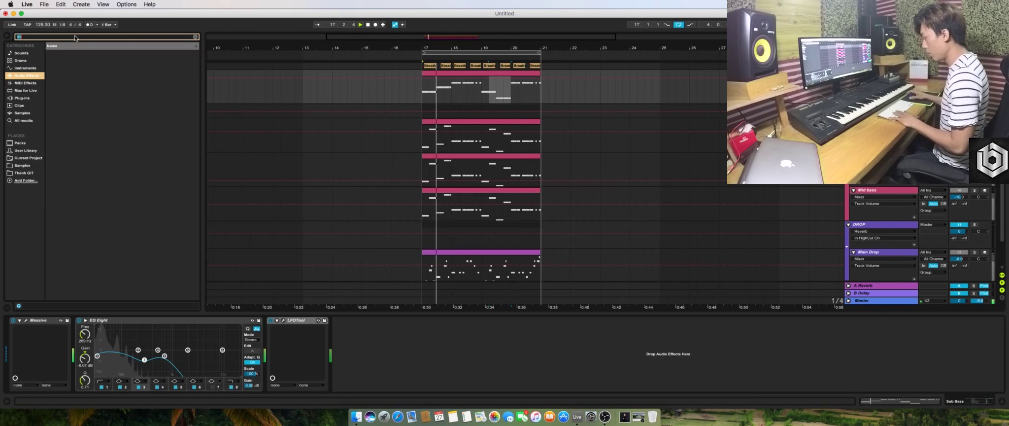
key(BackSpace)
text(uti)
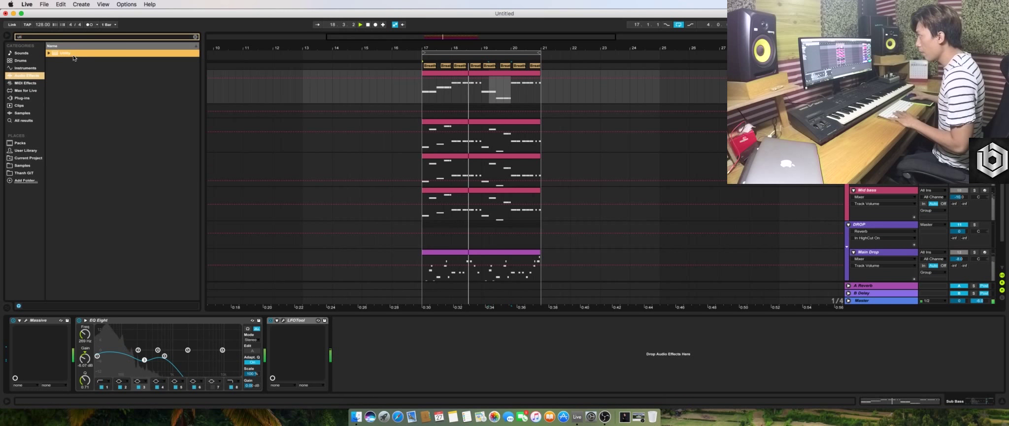
key(Return)
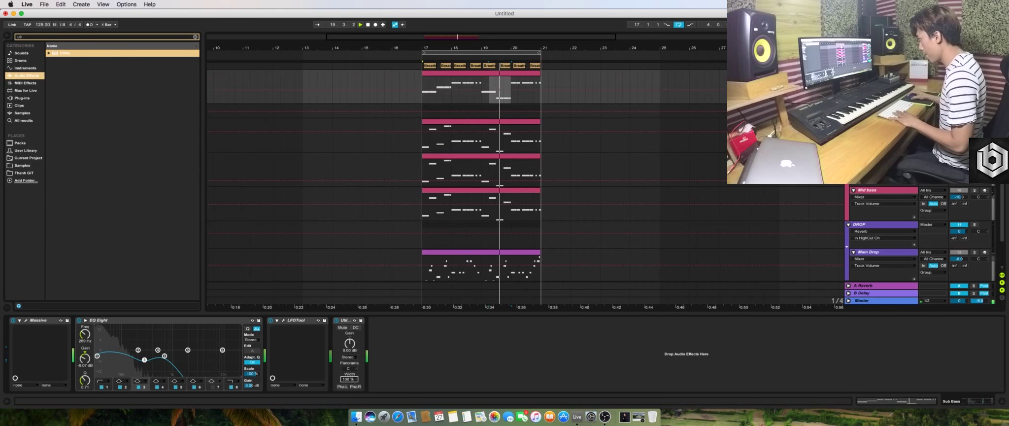
key(space)
scroll(467, 184, up, 2)
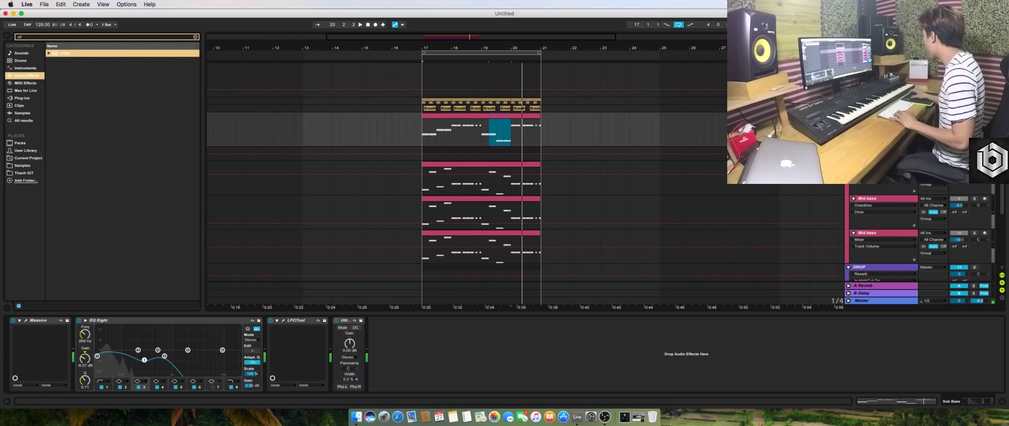
Compare the Mid bass track second from last with it muted and active during playback, and lower its volume
key(space)
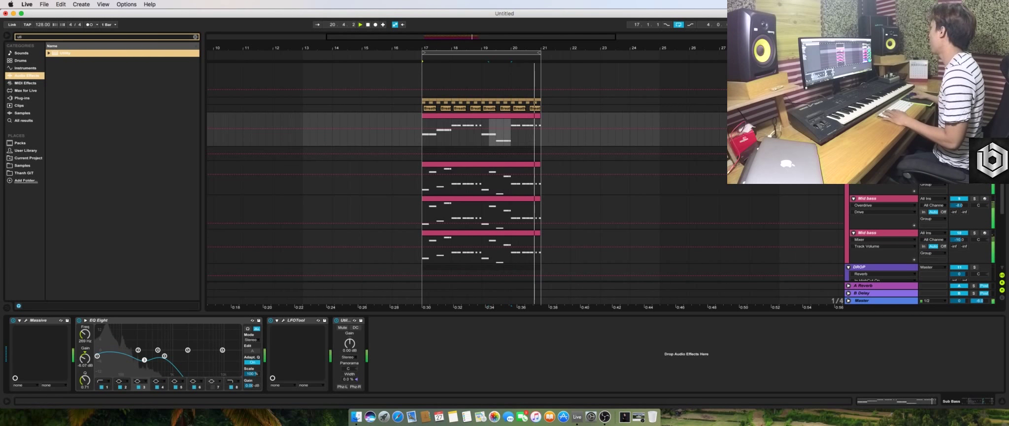
click(961, 198)
click(961, 199)
drag(961, 204, 961, 206)
Dip EQ Eight's band 5 by about 5 dB near 5.7 kHz on the same Mid bass track and listen back
click(886, 199)
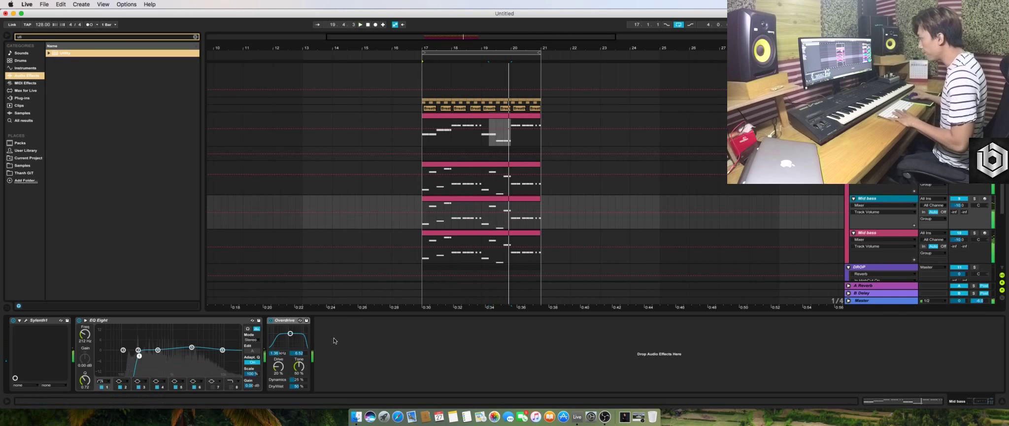
drag(198, 349, 211, 358)
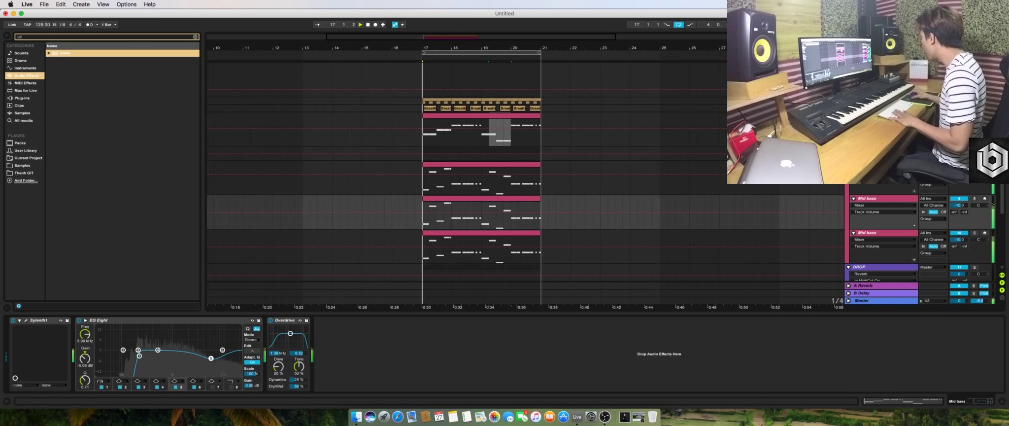
key(space)
key(space)
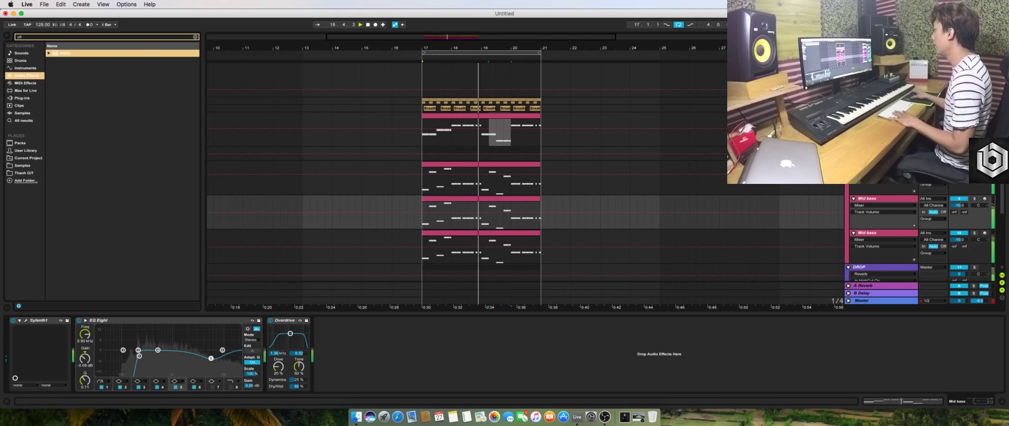
Collapse the Sub Bass track, duplicate the last Mid bass track and solo the copy
key(space)
click(853, 116)
click(850, 123)
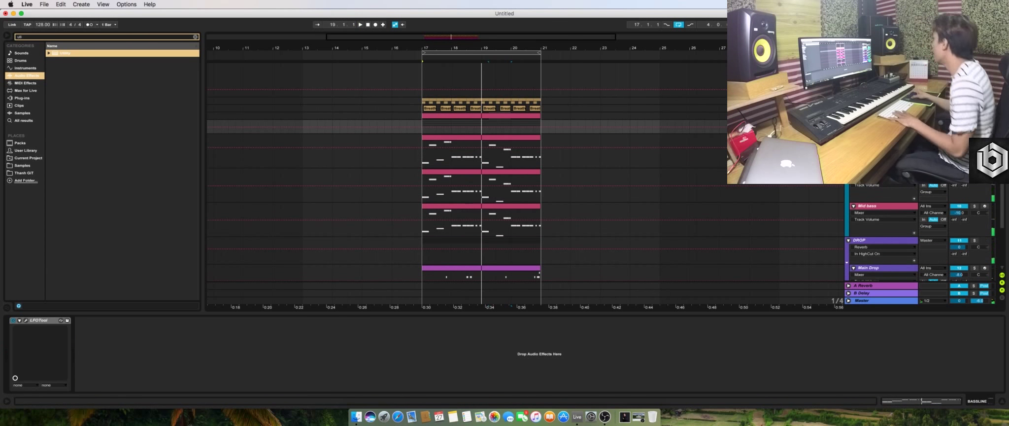
click(873, 206)
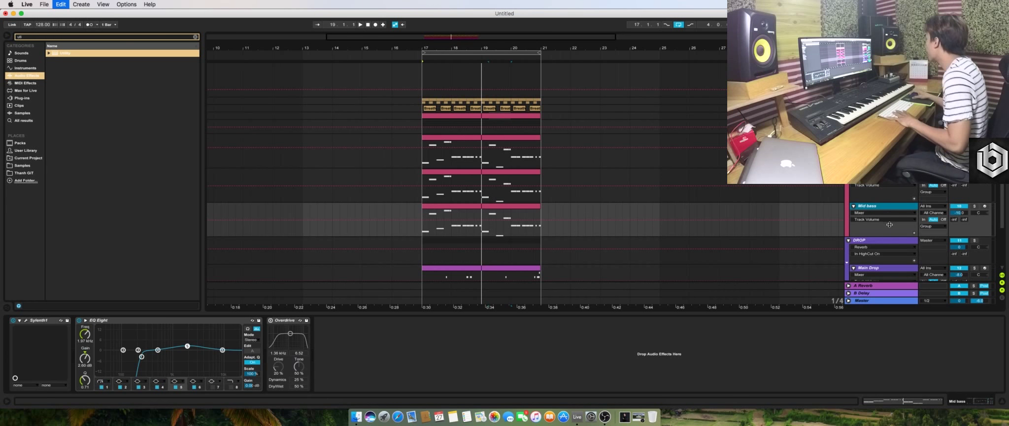
key(super+d)
click(974, 242)
key(space)
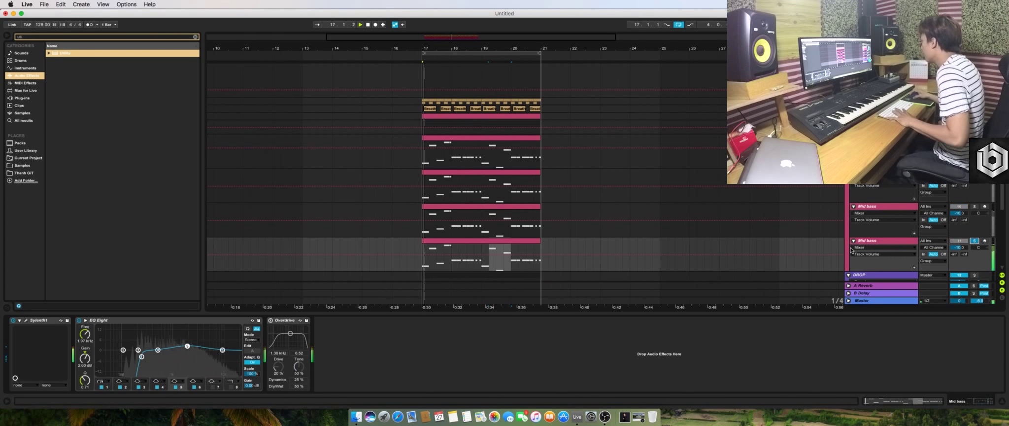
Replace Sylenth1 with the Serum plug-in on the duplicated Mid bass track
click(60, 320)
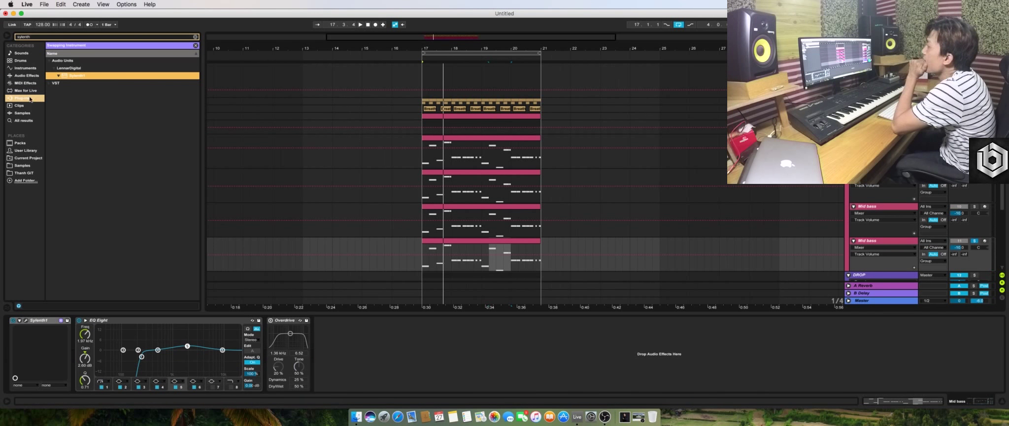
click(195, 37)
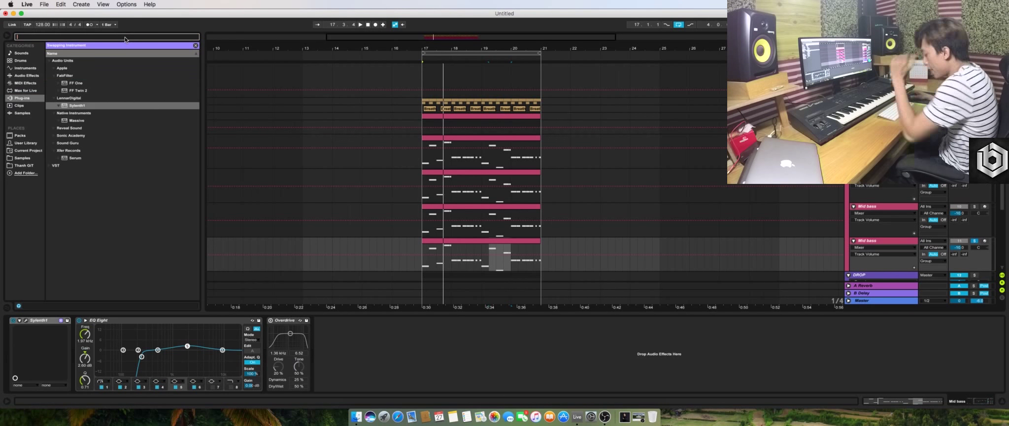
text(se)
click(80, 76)
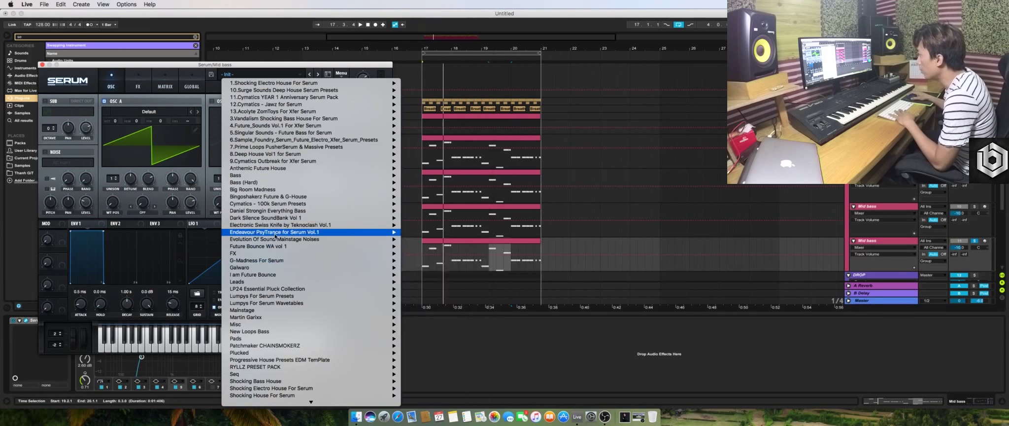
Load the preset BASS - Carburetor from the Cymatics - Jawz presets in Serum and arm the track
mouse_move(285, 219)
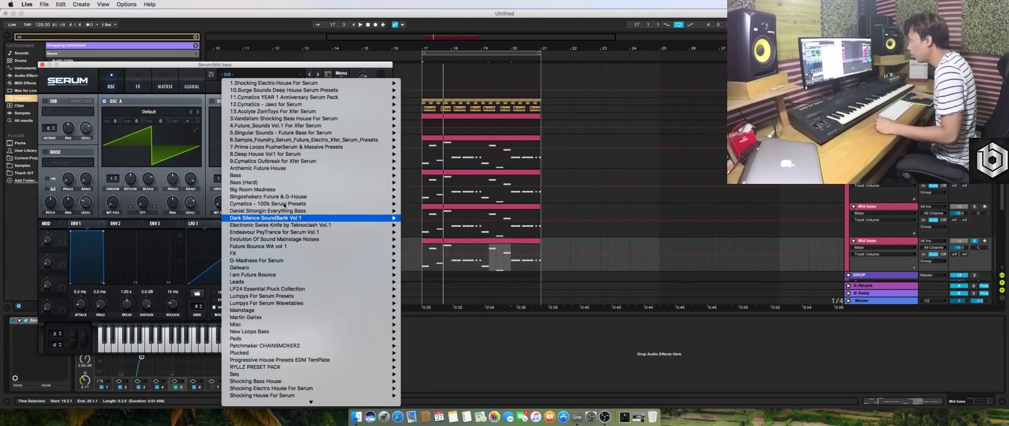
mouse_move(307, 106)
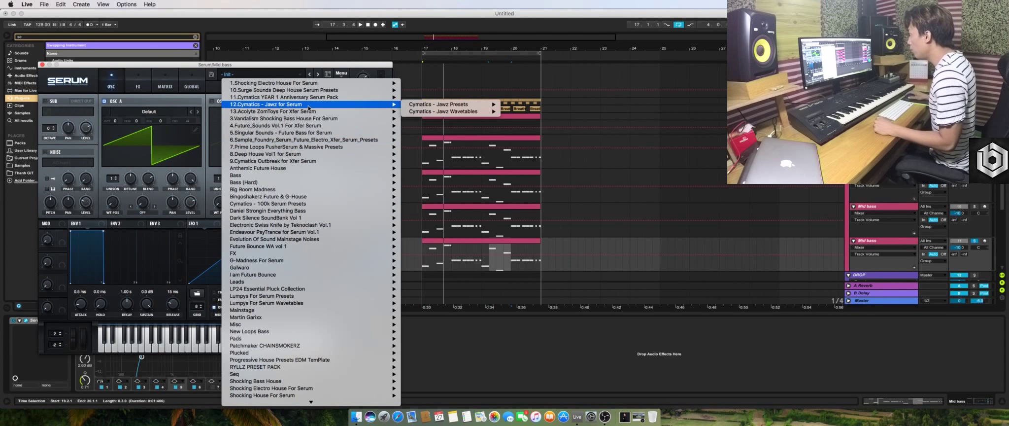
mouse_move(414, 105)
click(522, 142)
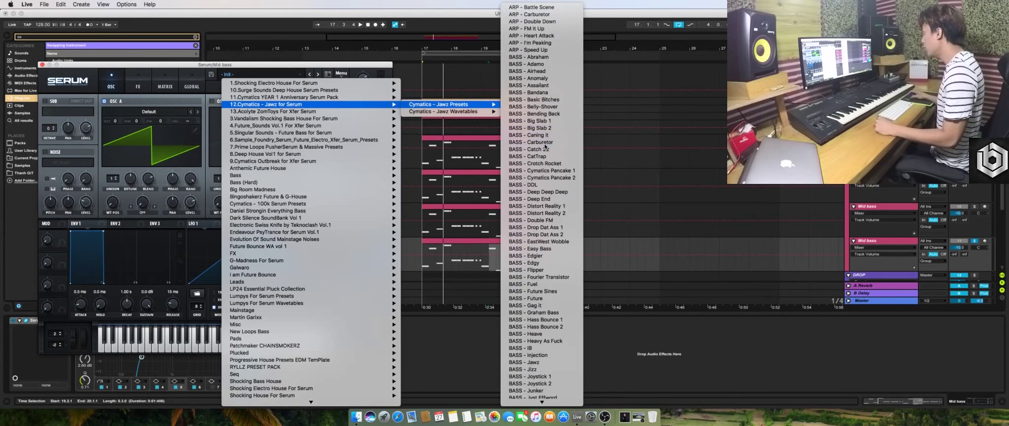
click(983, 241)
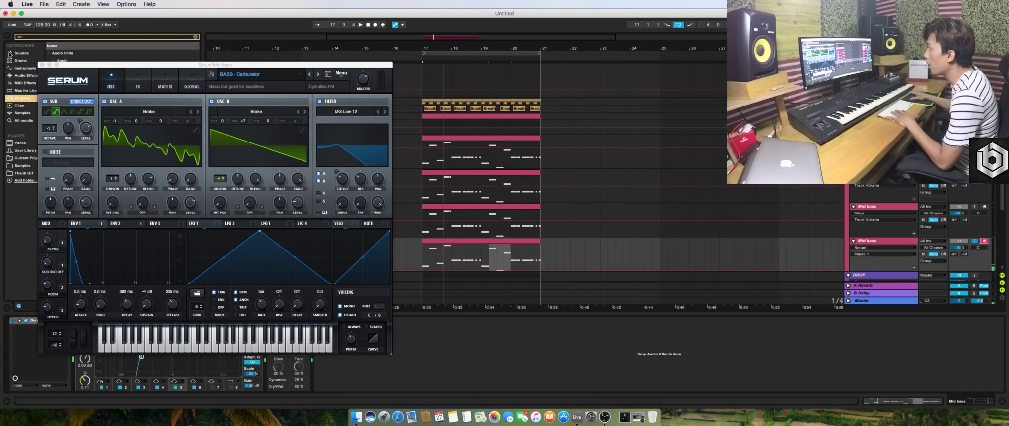
click(42, 65)
Make all notes in the Serum track's clip legato and transpose them down one octave
double_click(477, 253)
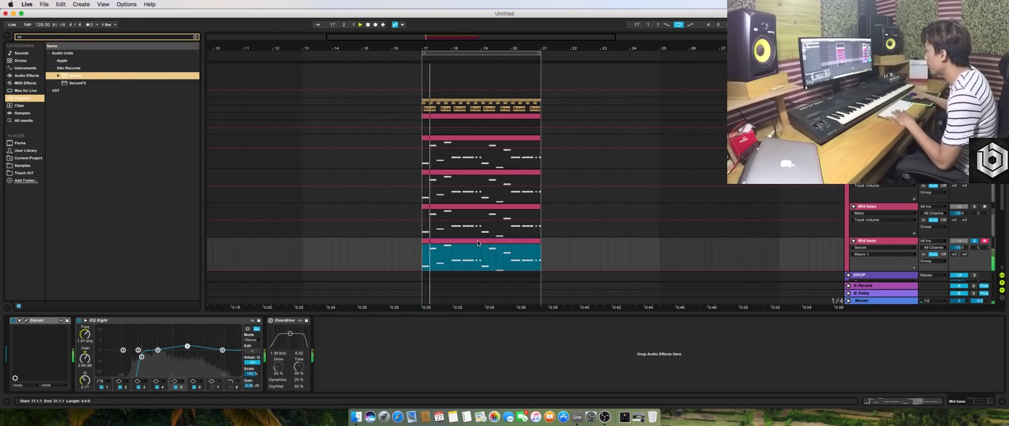
key(super+a)
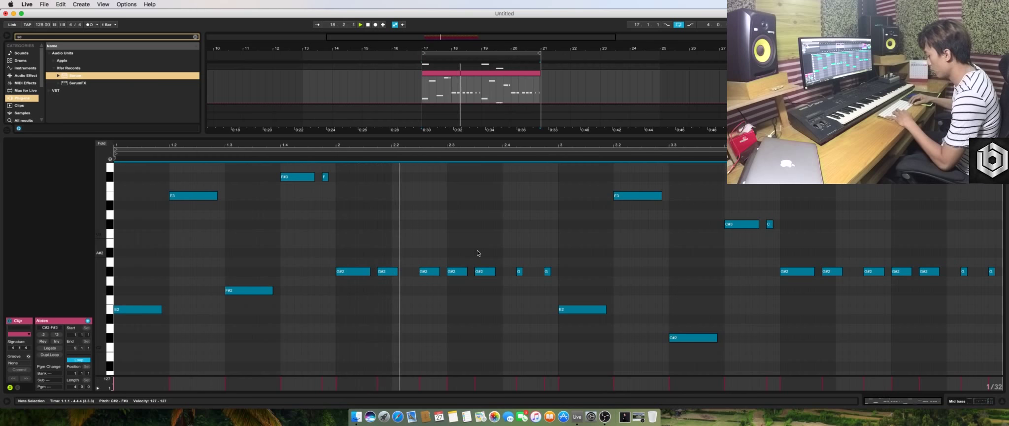
key(space)
key(super+l)
key(shift+Down)
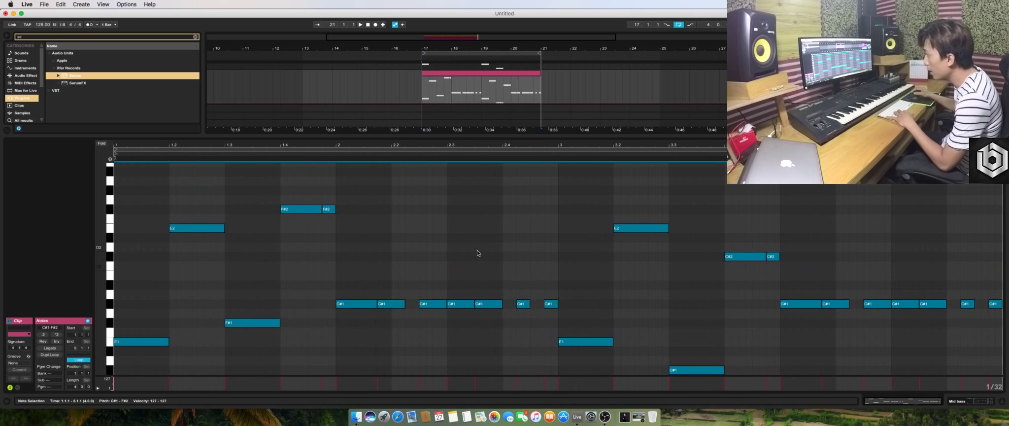
key(shift+Tab)
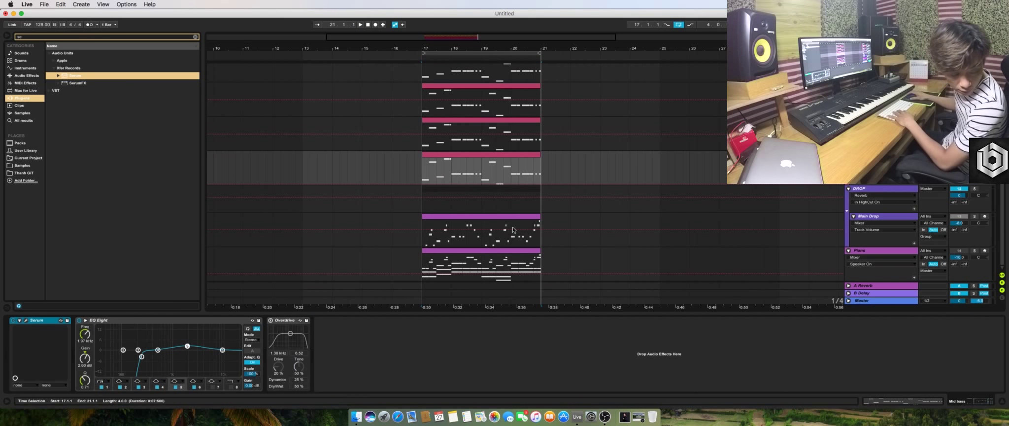
On the Serum track, lower EQ Eight's low cut frequency, narrow the boost near 2 kHz and enable Overdrive
key(space)
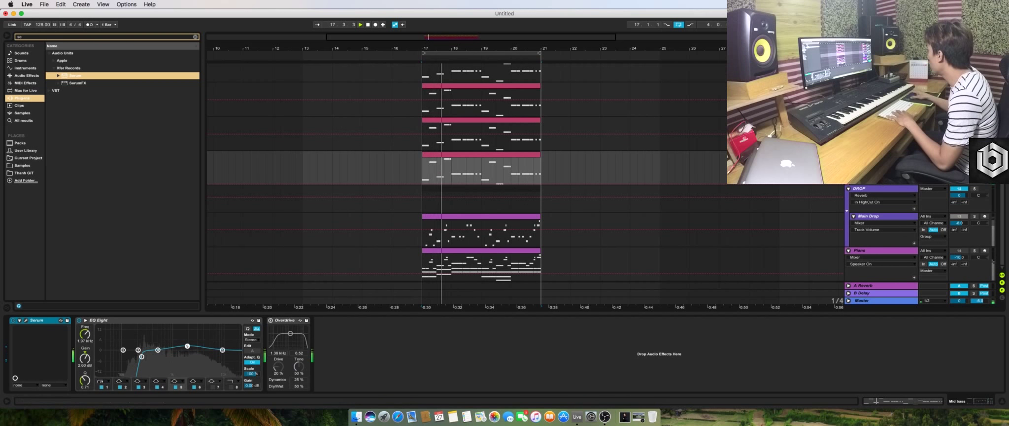
drag(141, 357, 135, 357)
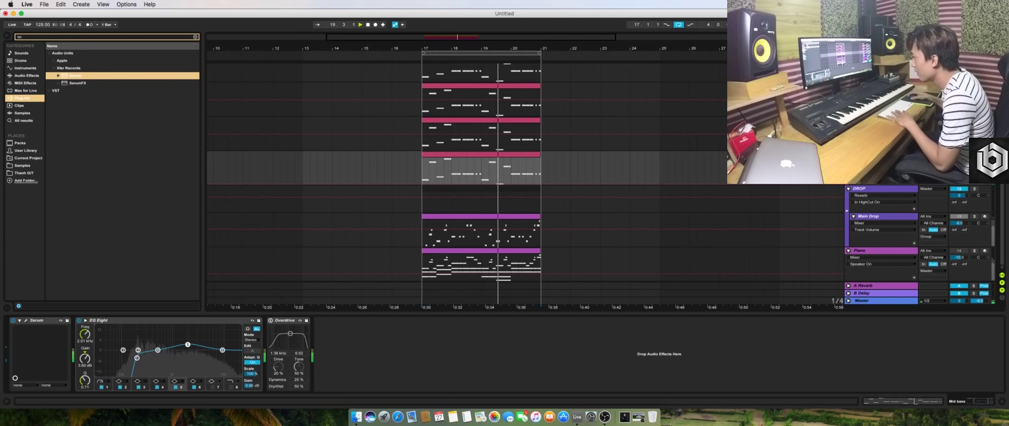
click(270, 320)
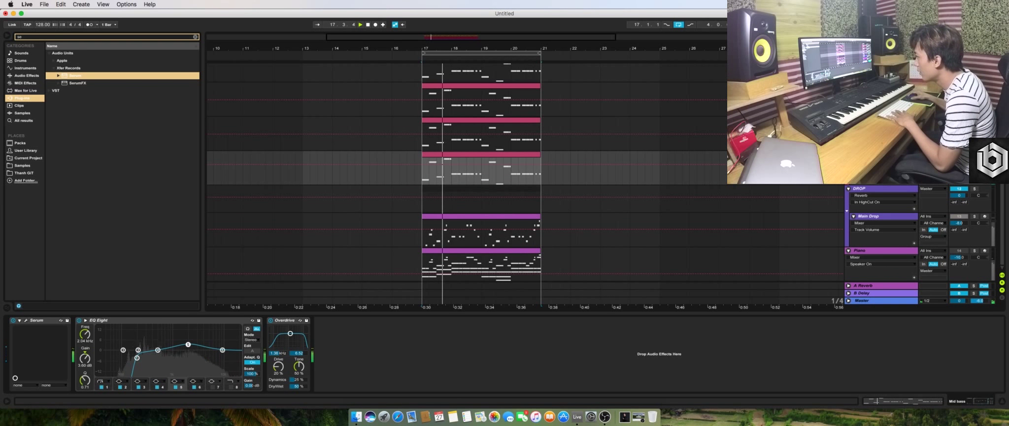
drag(89, 380, 89, 373)
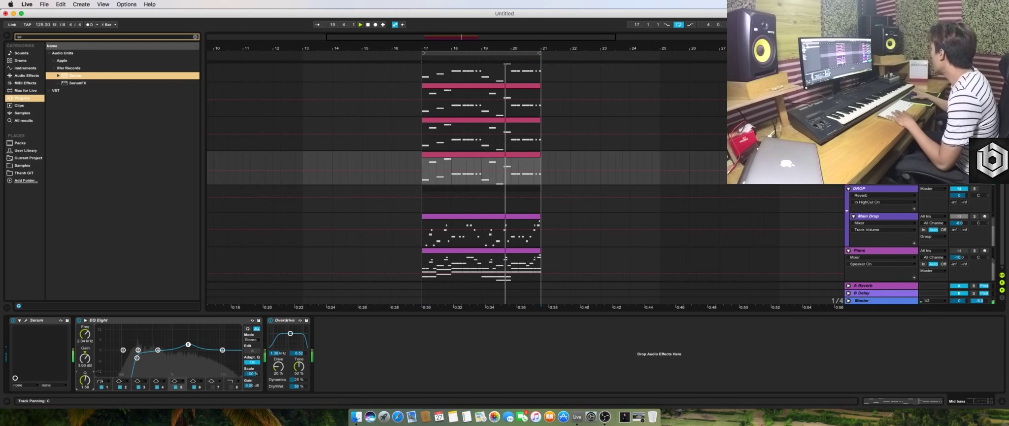
Set the Serum Mid bass track's volume to -8 dB
scroll(961, 223, up, 5)
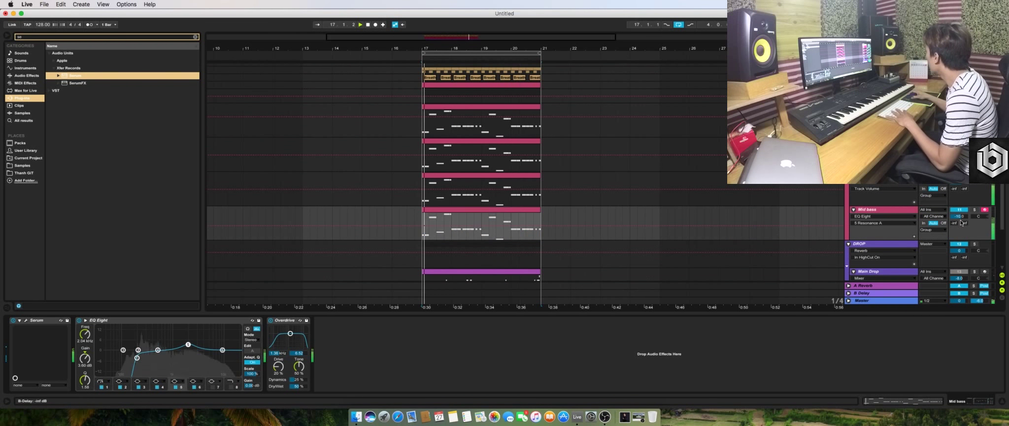
drag(959, 216, 960, 218)
text(-8)
key(Return)
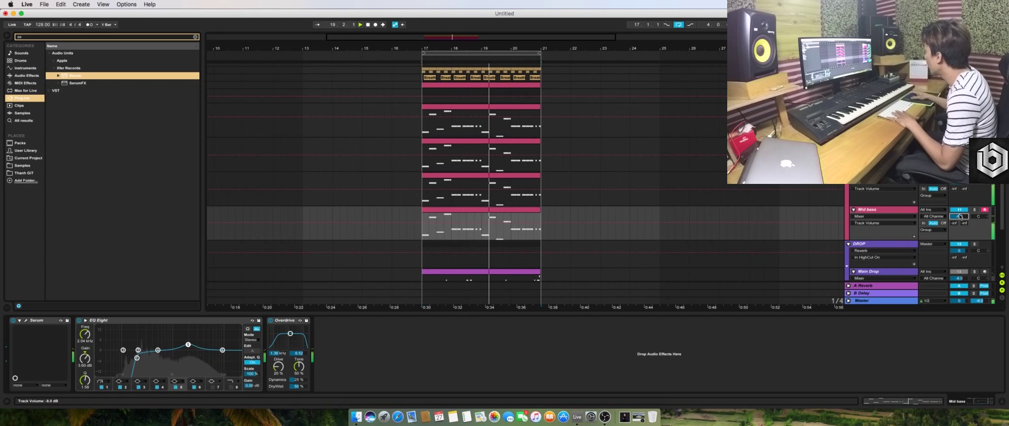
Shorten the long notes in the first bar of the Serum clip to about half a beat each
double_click(495, 211)
key(space)
scroll(401, 266, down, 2)
click(148, 185)
drag(148, 182, 352, 373)
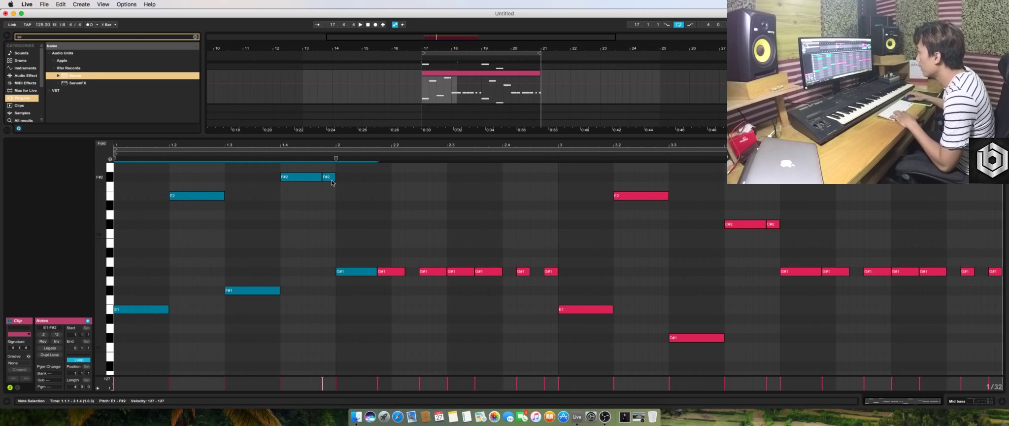
drag(296, 167, 121, 316)
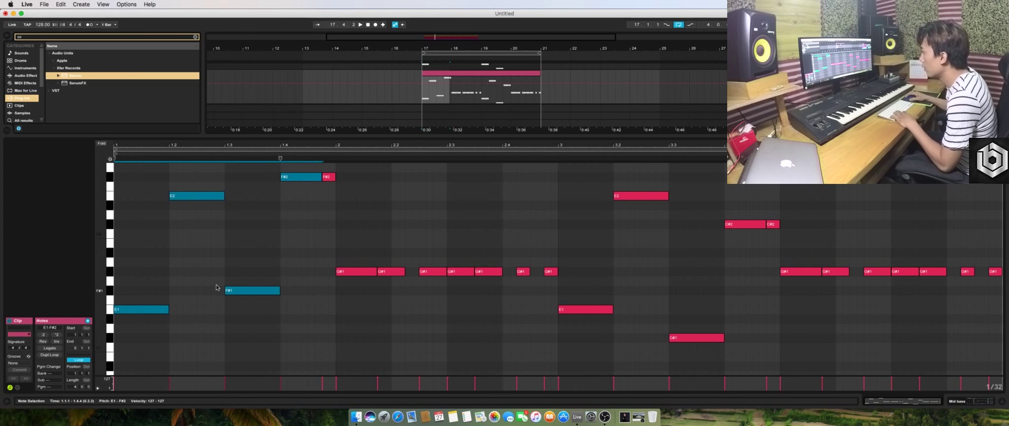
click(167, 309)
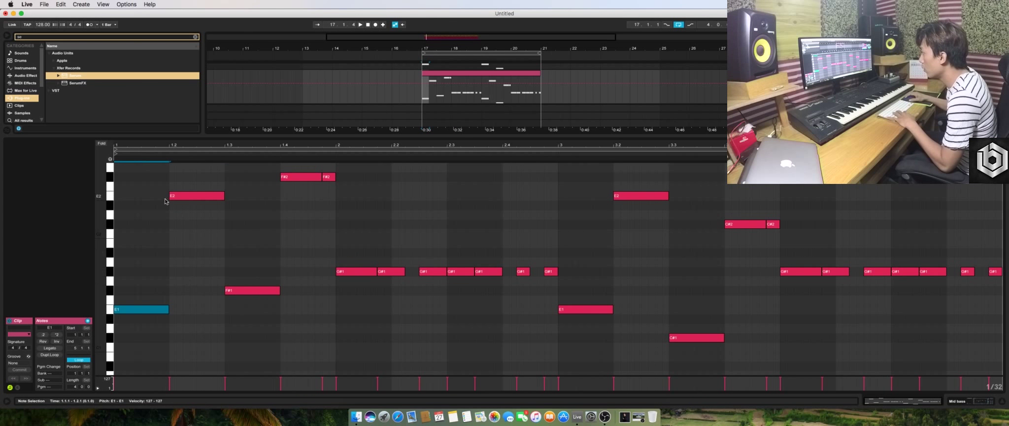
drag(134, 218, 127, 343)
key(space)
drag(166, 310, 140, 310)
click(287, 186)
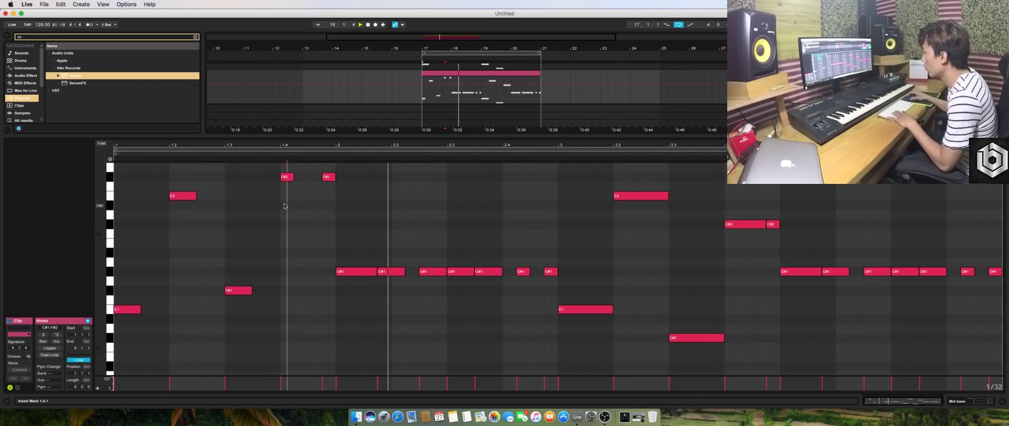
drag(292, 177, 306, 177)
Shorten the long notes in bars 2 to 4 of the Serum bass clip, leaving gaps between them
drag(331, 265, 495, 271)
drag(548, 195, 696, 338)
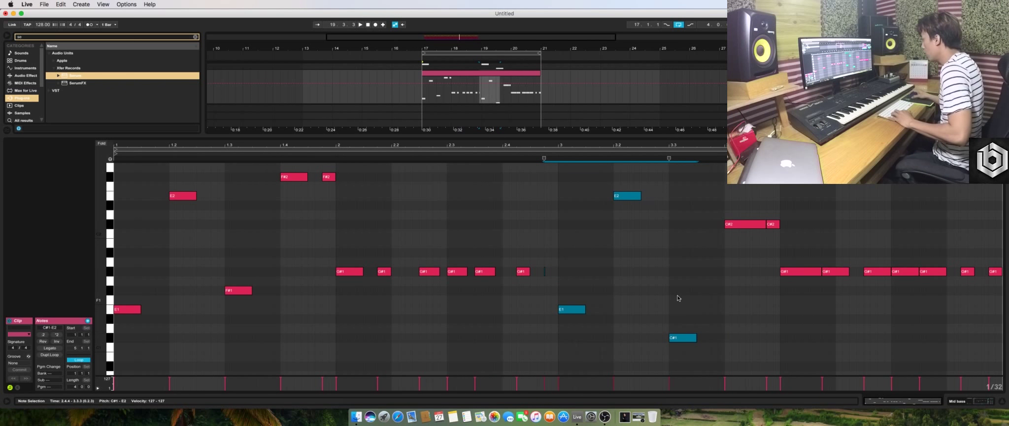
key(super+z)
drag(592, 186, 707, 377)
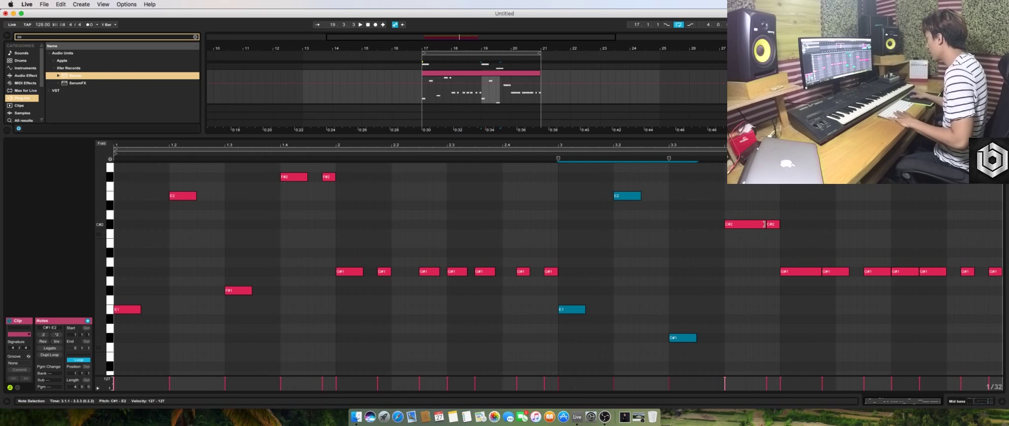
drag(764, 225, 751, 224)
drag(807, 265, 828, 283)
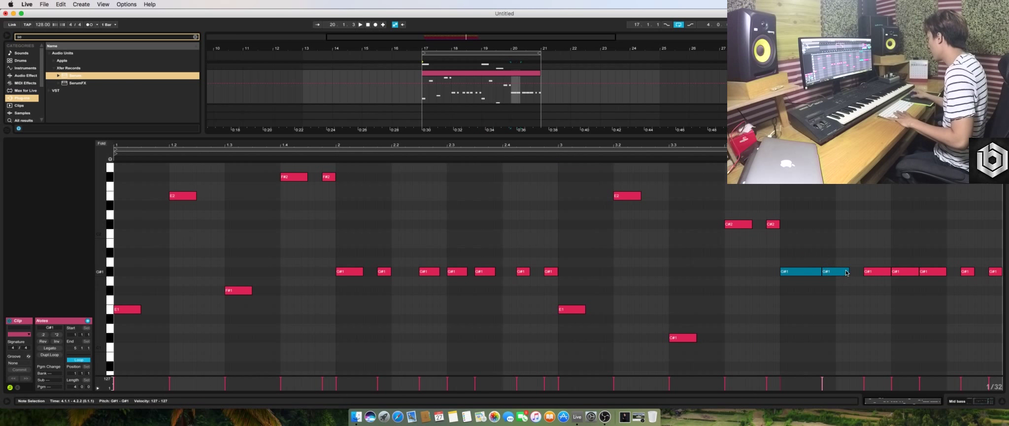
drag(849, 272, 835, 272)
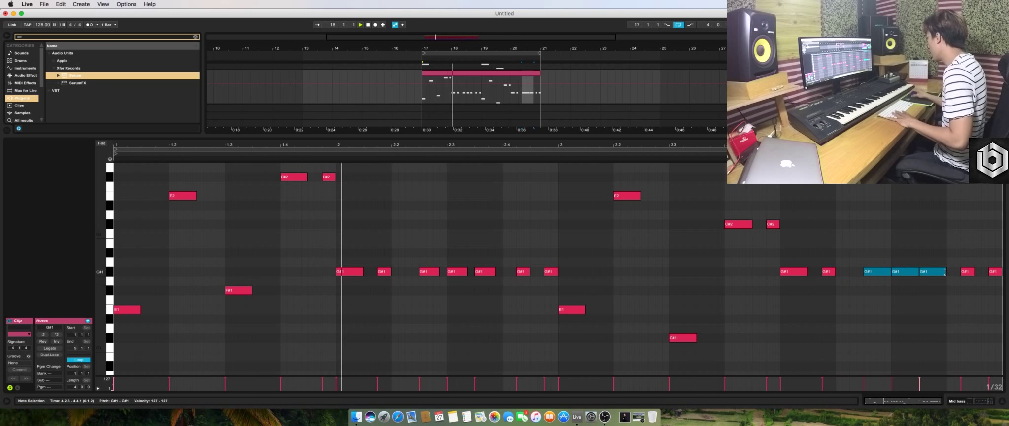
key(shift+Tab)
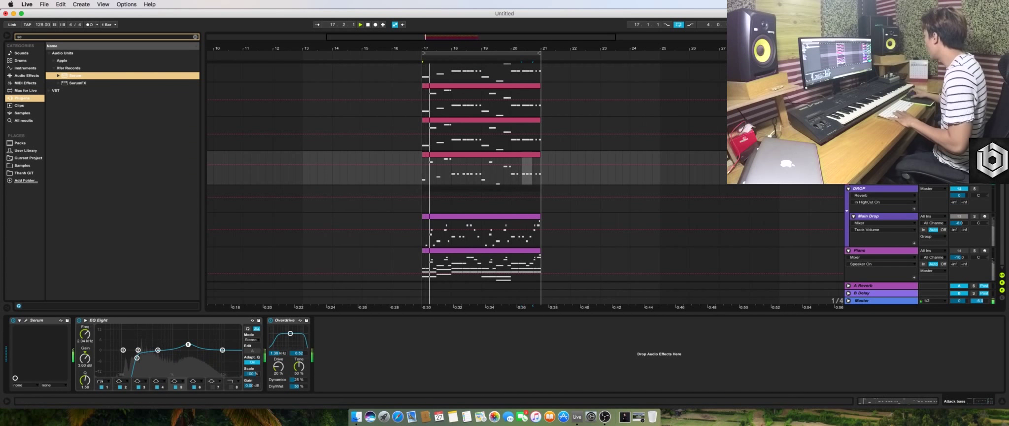
Fold the BASSLINE group, play back the drop, and unfold the group again
scroll(525, 184, up, 3)
scroll(525, 185, down, 3)
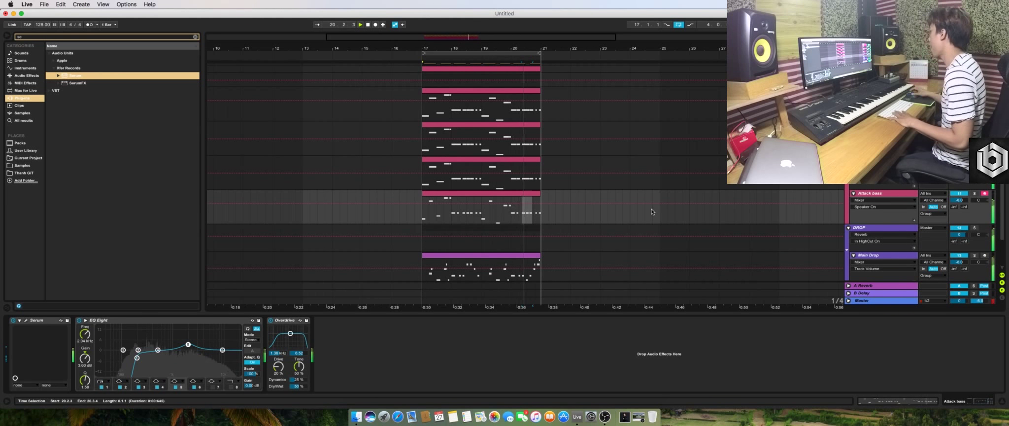
scroll(647, 209, up, 3)
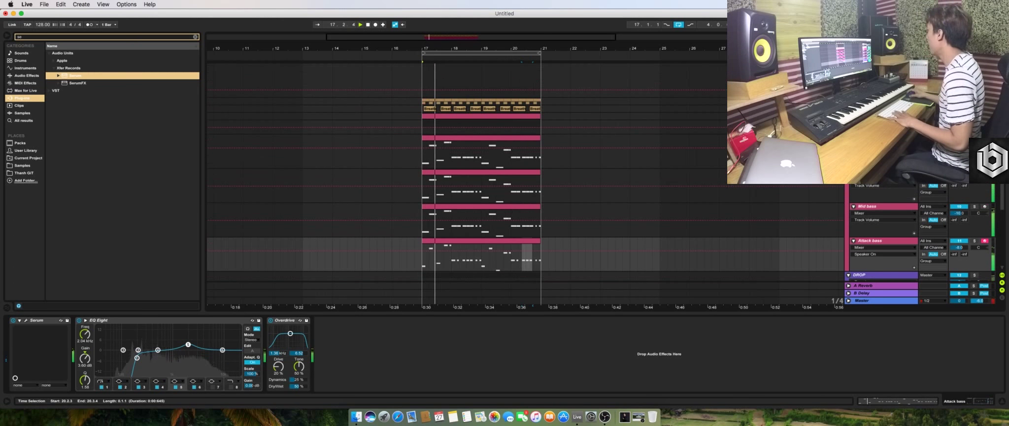
click(848, 123)
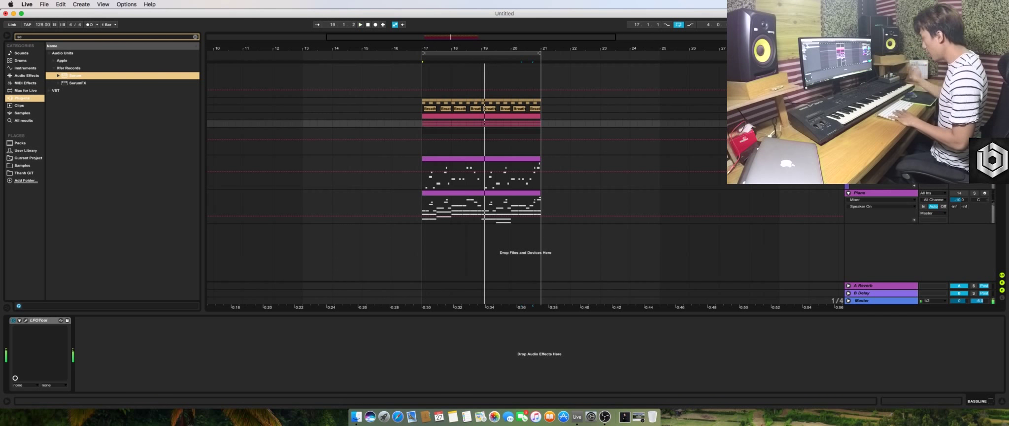
key(space)
key(space)
click(848, 124)
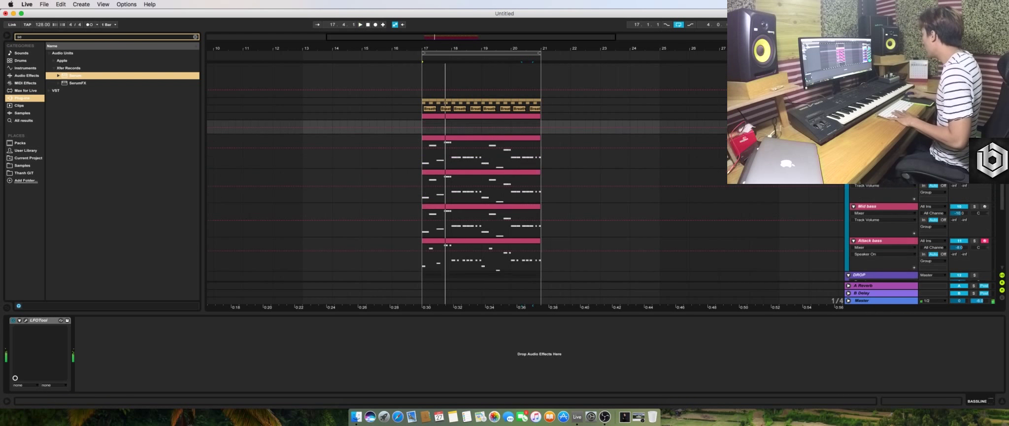
Duplicate the Attack bass track and solo the upper copy
scroll(605, 167, down, 1)
click(876, 225)
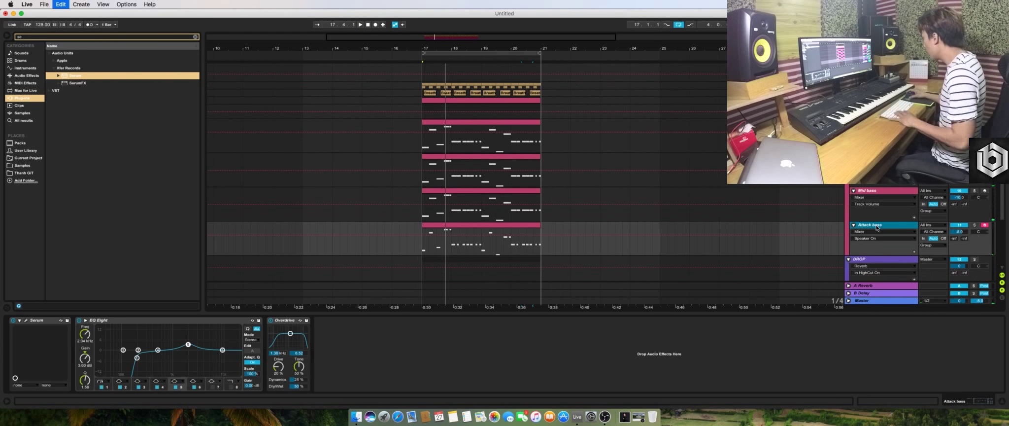
key(super+d)
drag(885, 252, 885, 217)
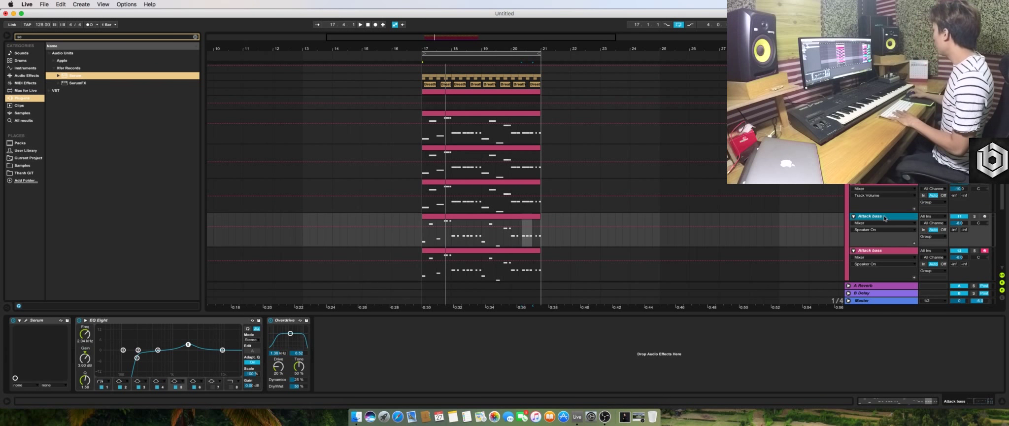
click(976, 217)
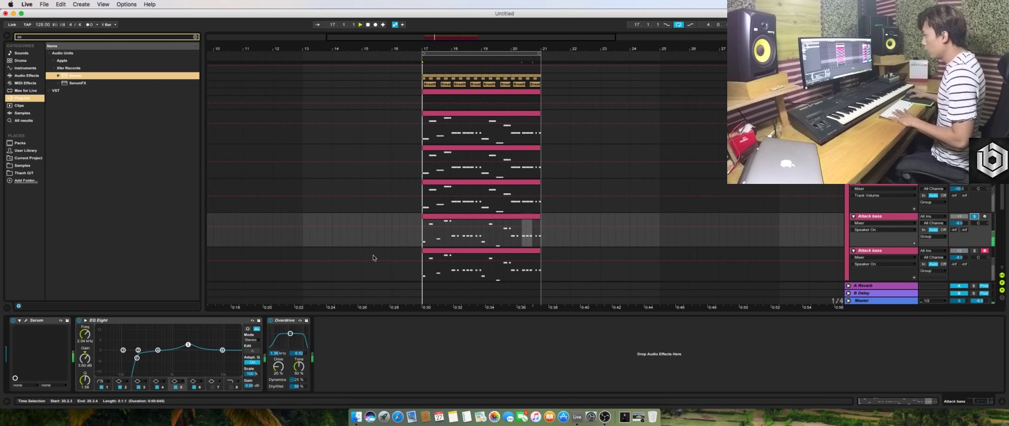
Search the plug-ins for "mass" and replace Serum with Massive on the soloed Attack bass copy
click(60, 320)
click(25, 75)
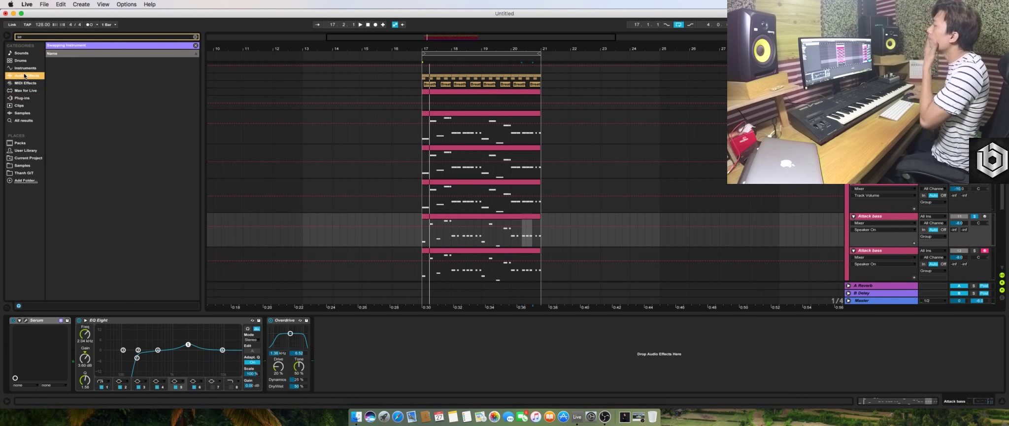
click(38, 38)
text(mass)
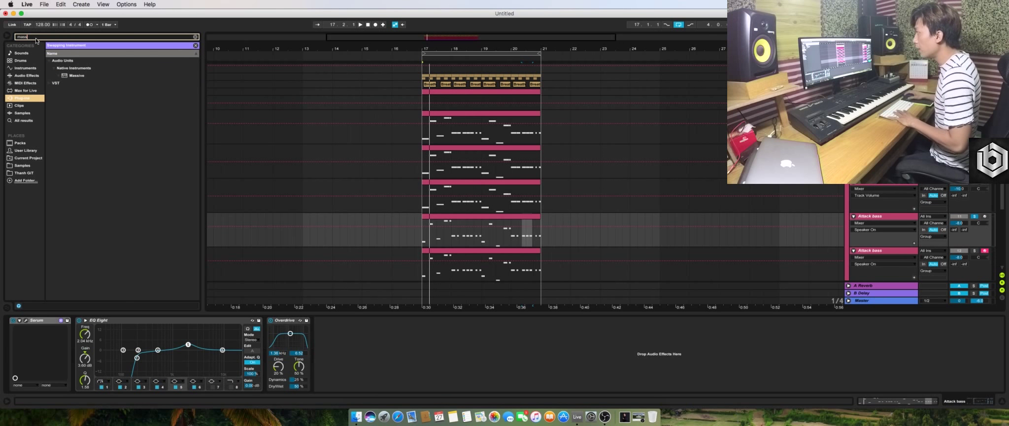
click(70, 77)
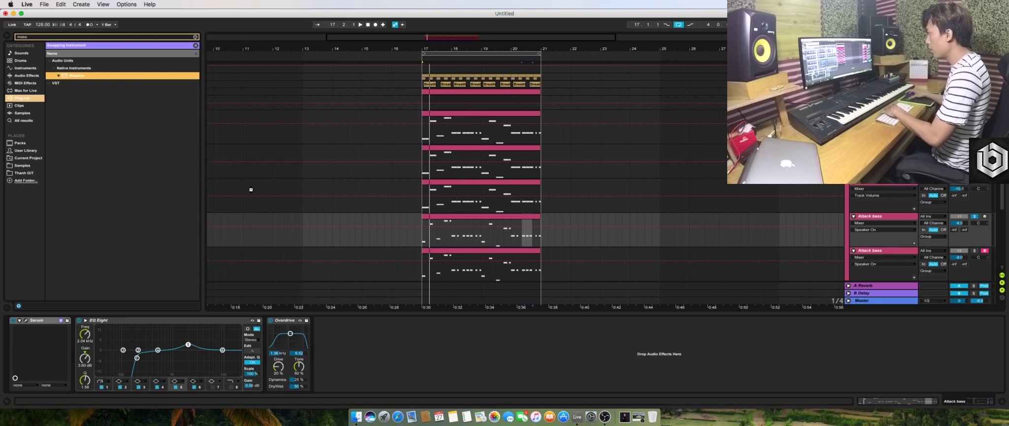
key(Return)
Load the Low bass Future Bounce preset from My Favorites in Massive's browser
click(363, 89)
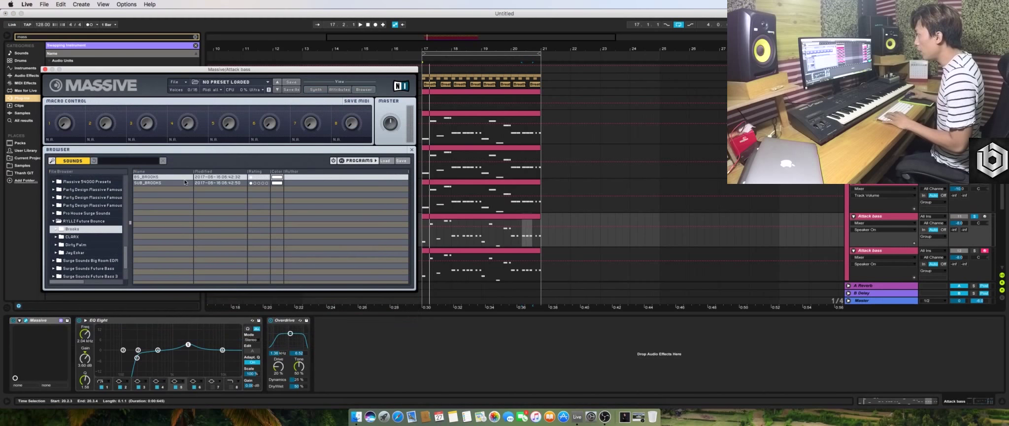
scroll(78, 227, up, 10)
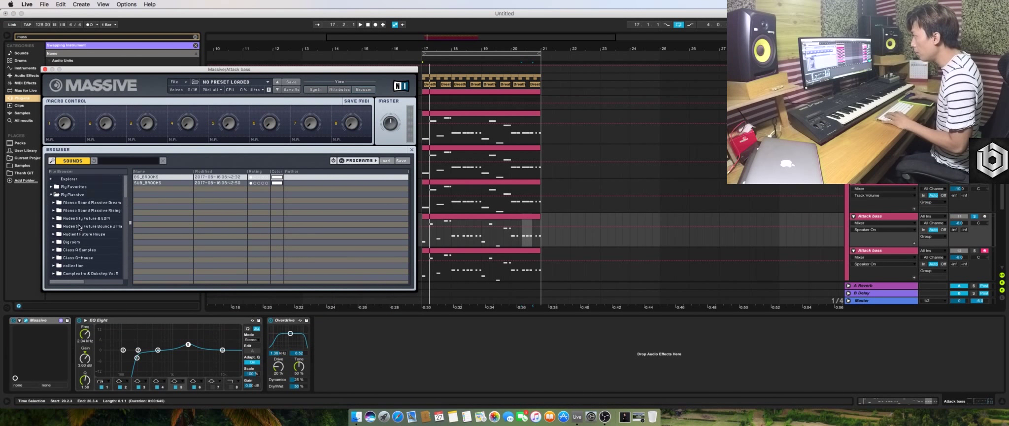
click(82, 188)
click(167, 183)
click(168, 188)
click(169, 178)
click(169, 182)
double_click(169, 177)
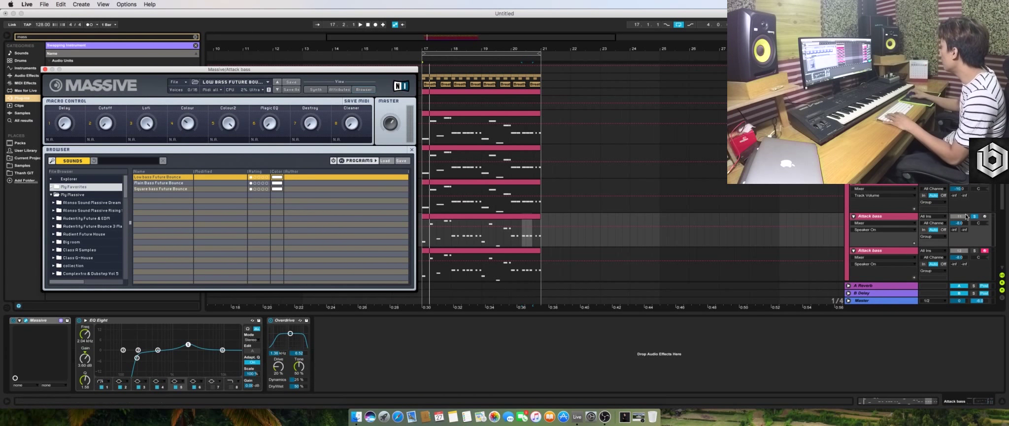
Select all notes in the soloed Attack bass clip and play back the Massive layer
double_click(496, 227)
key(super+a)
key(shift+Tab)
key(space)
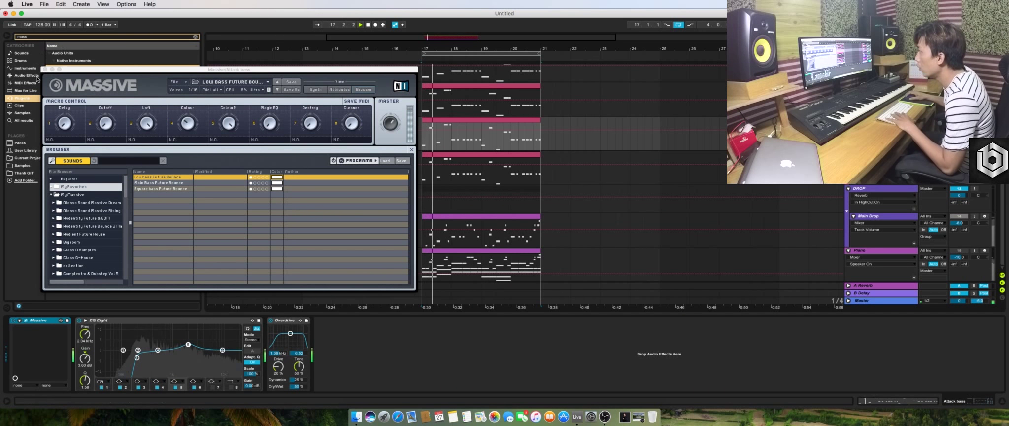
On the Massive track's EQ Eight, shift the boost to around 4 kHz and raise the low cut to 241 Hz
click(45, 69)
click(190, 343)
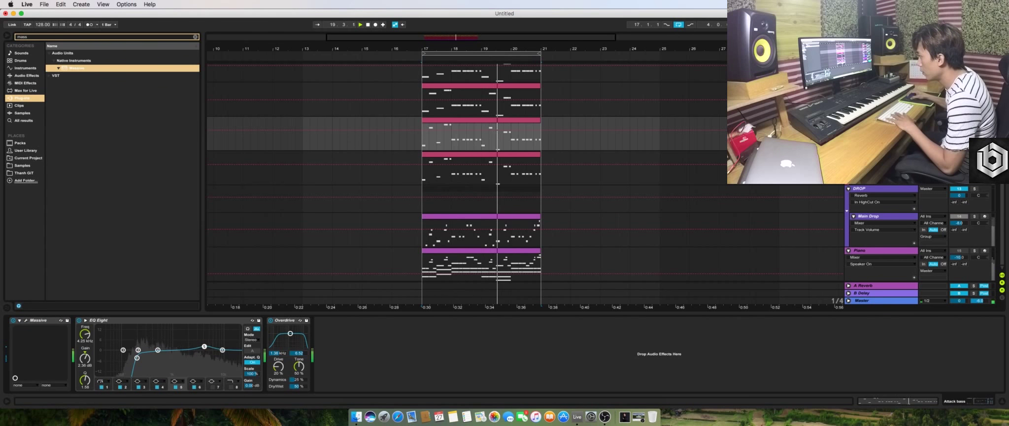
drag(137, 358, 138, 357)
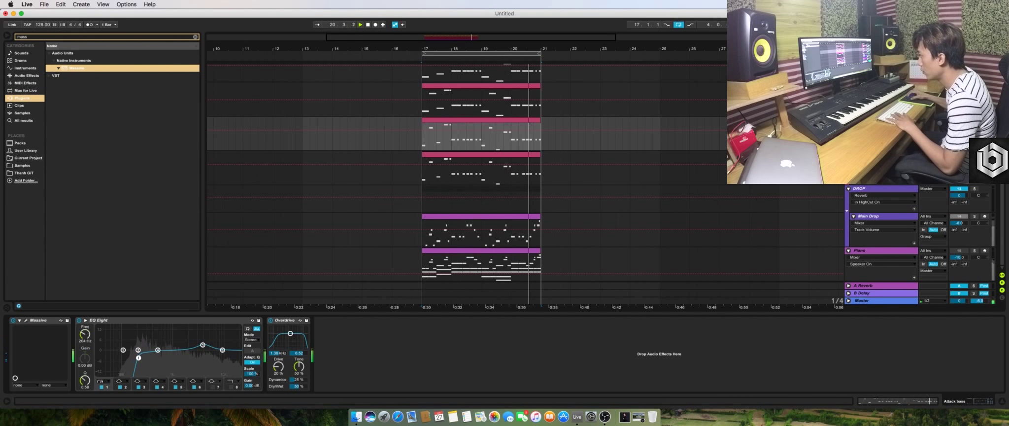
scroll(717, 198, up, 4)
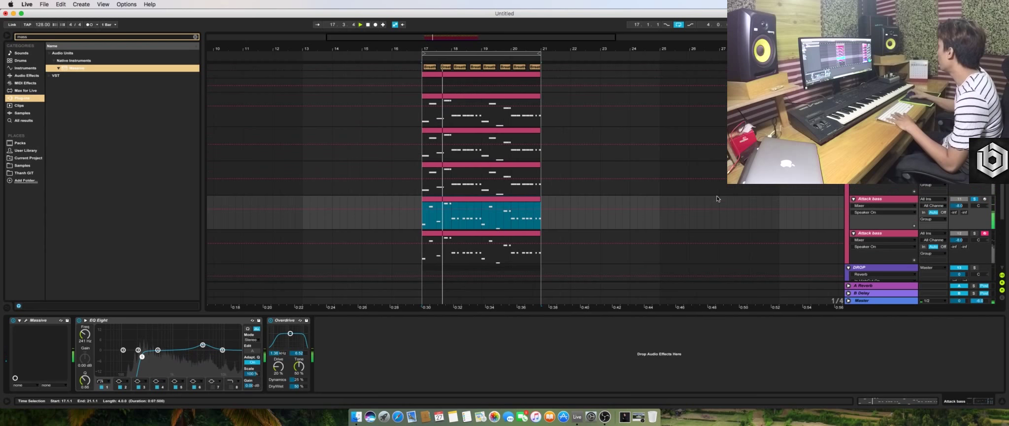
Unsolo the Massive track and rename it Square bass
click(975, 199)
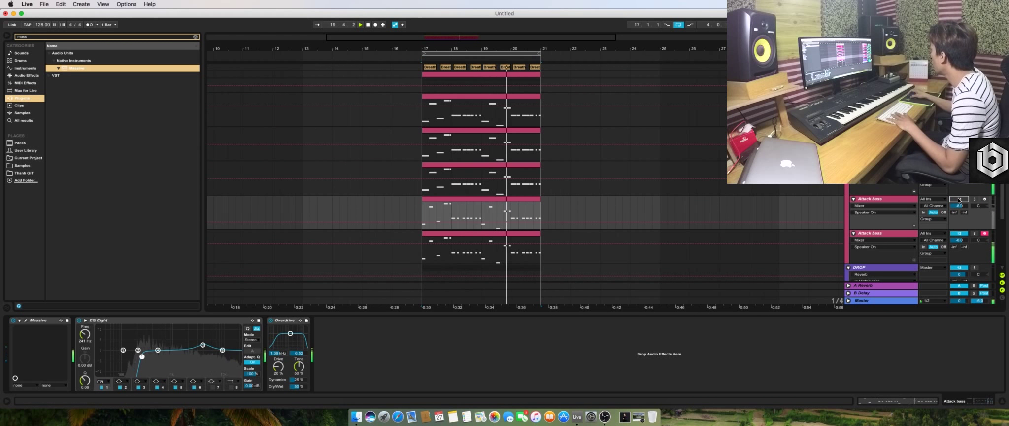
click(886, 199)
key(super+r)
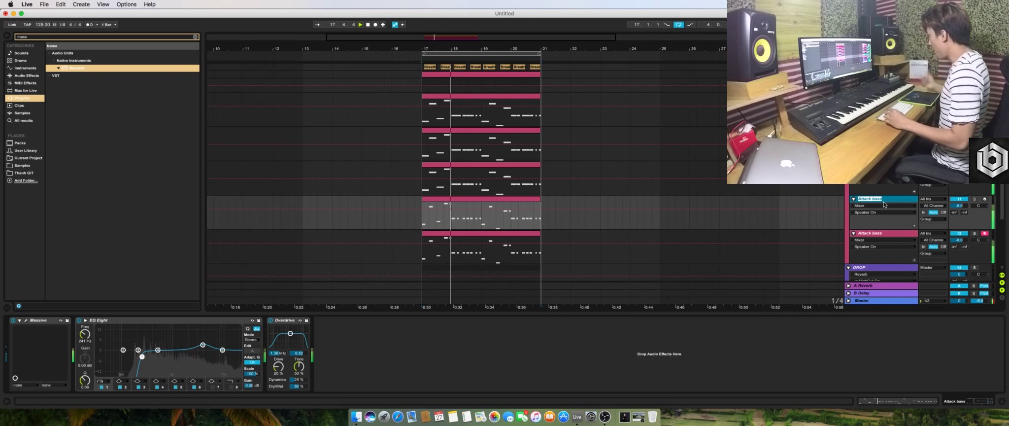
text(Square bass)
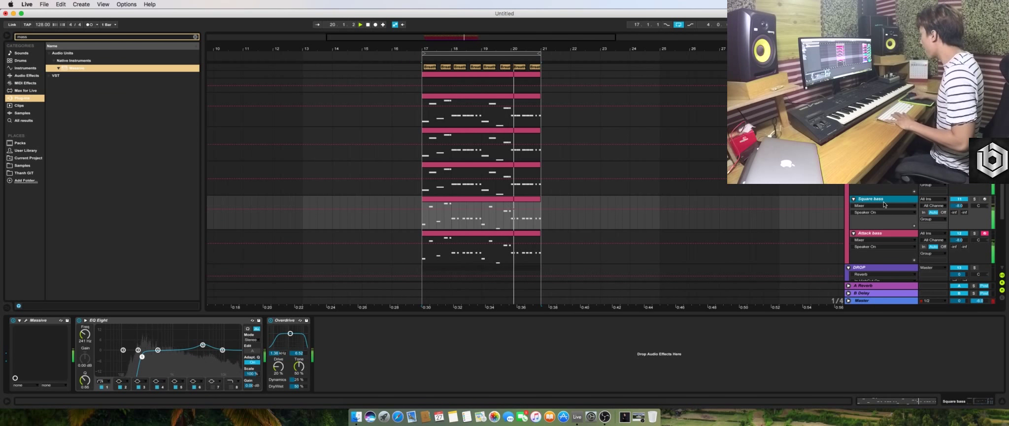
Add a default EQ Eight to the BASSLINE group
key(space)
click(879, 81)
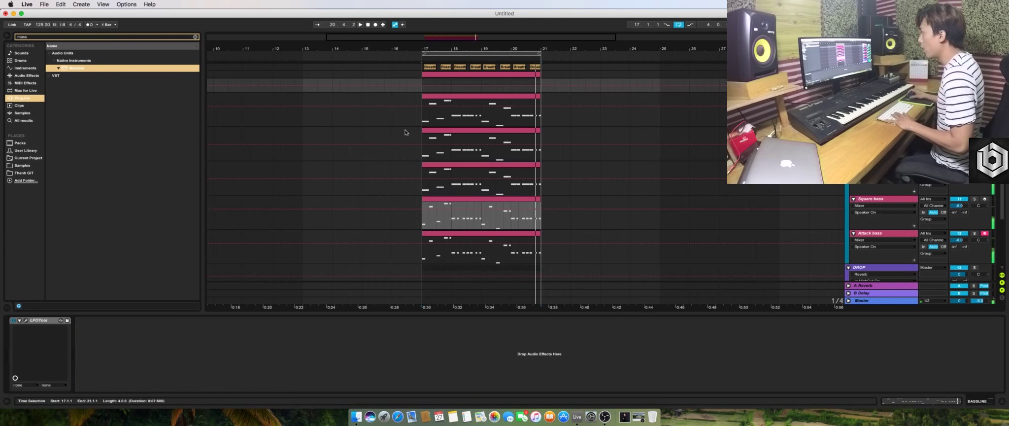
click(195, 37)
click(23, 75)
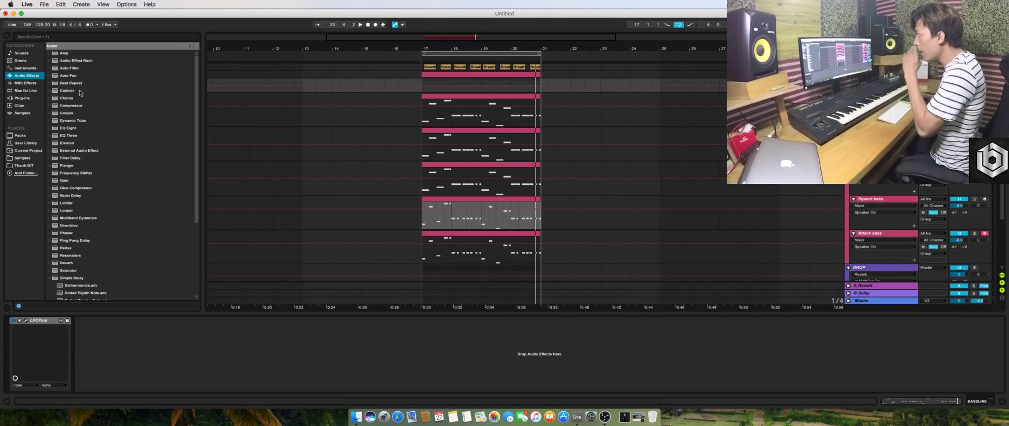
double_click(78, 127)
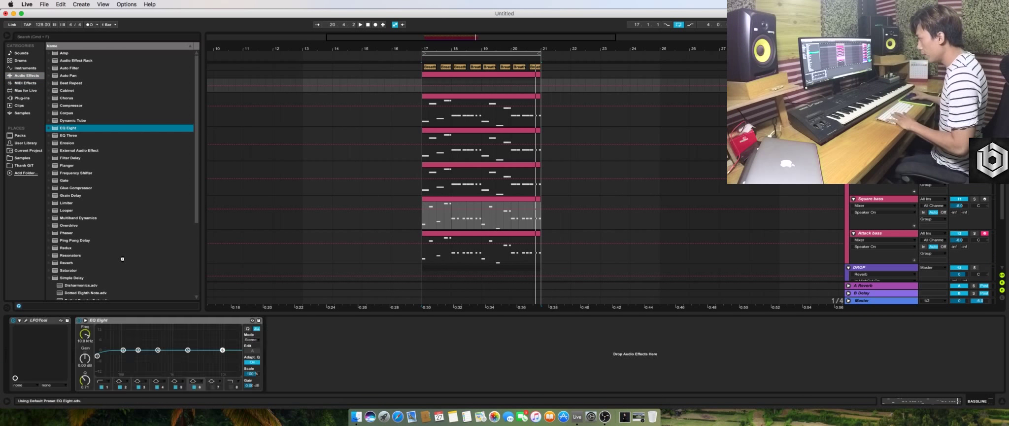
Cut the BASSLINE group's EQ Eight around 4.7 kHz and move LFOTool after the EQ
key(space)
drag(188, 350, 206, 358)
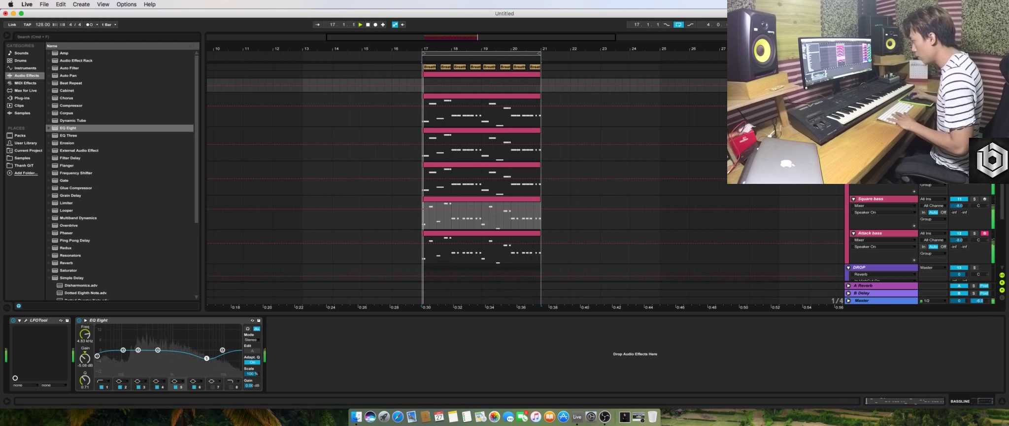
click(338, 361)
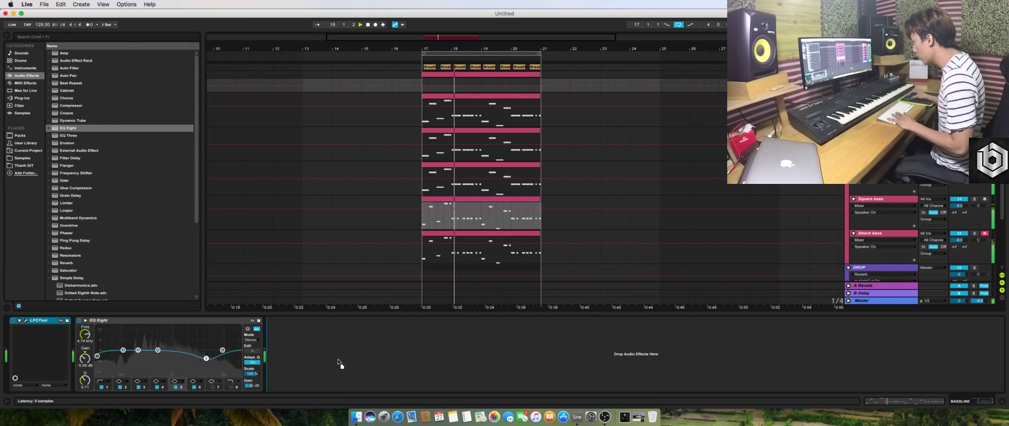
drag(40, 321, 338, 361)
Play back the drop with the BASSLINE group folded and open the Main Drop clip's notes
scroll(522, 182, up, 2)
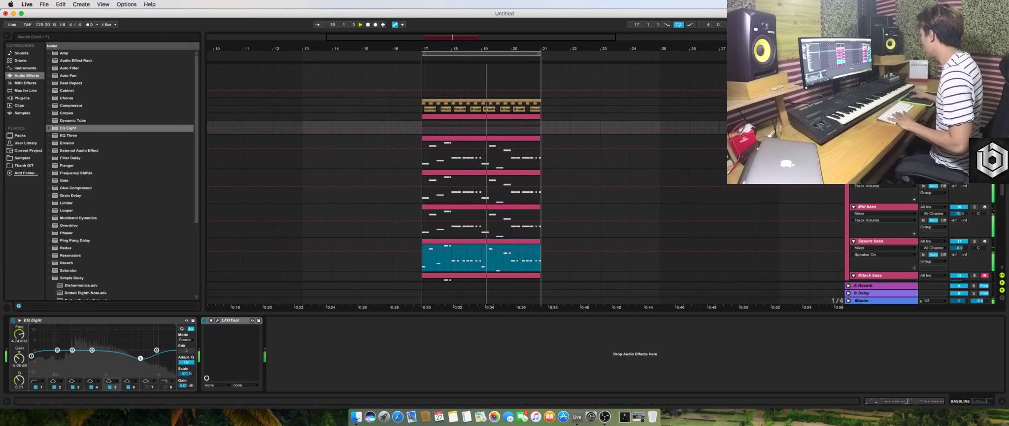
key(space)
key(space)
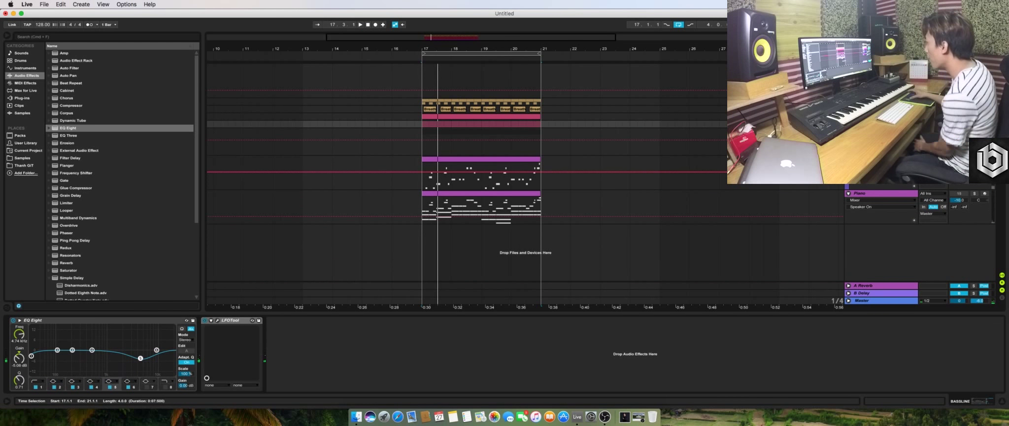
click(429, 159)
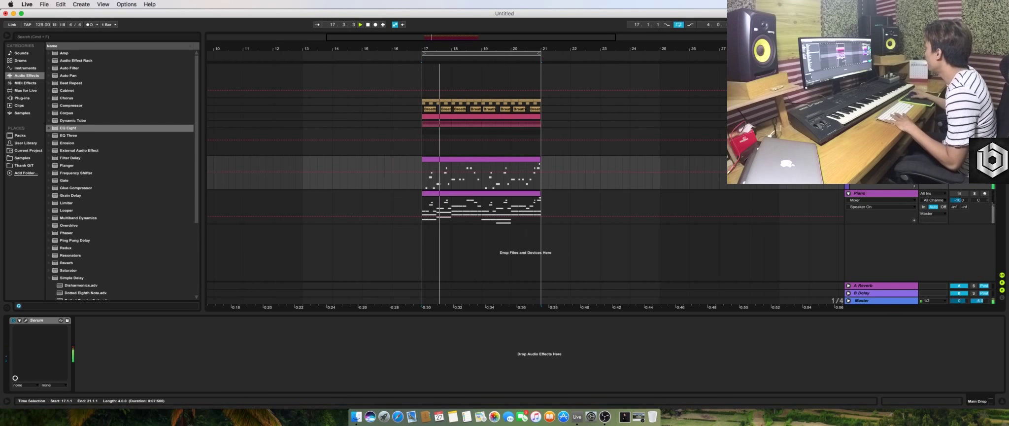
click(527, 168)
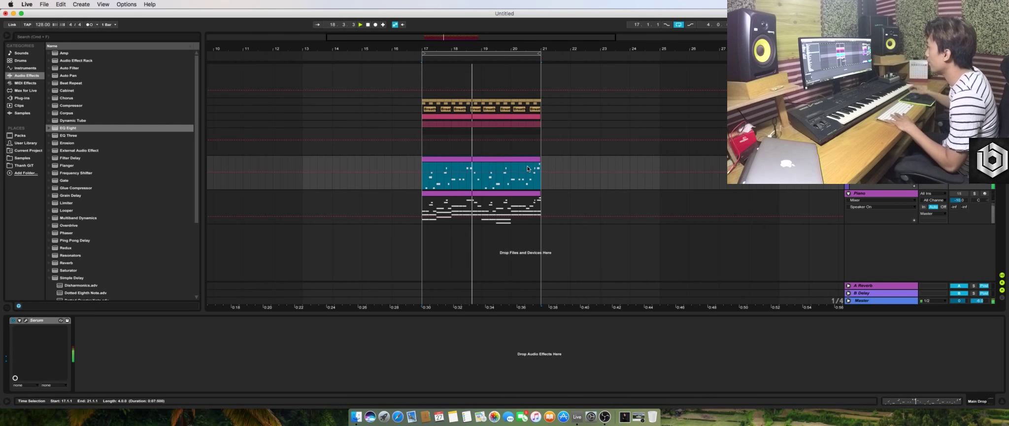
double_click(527, 168)
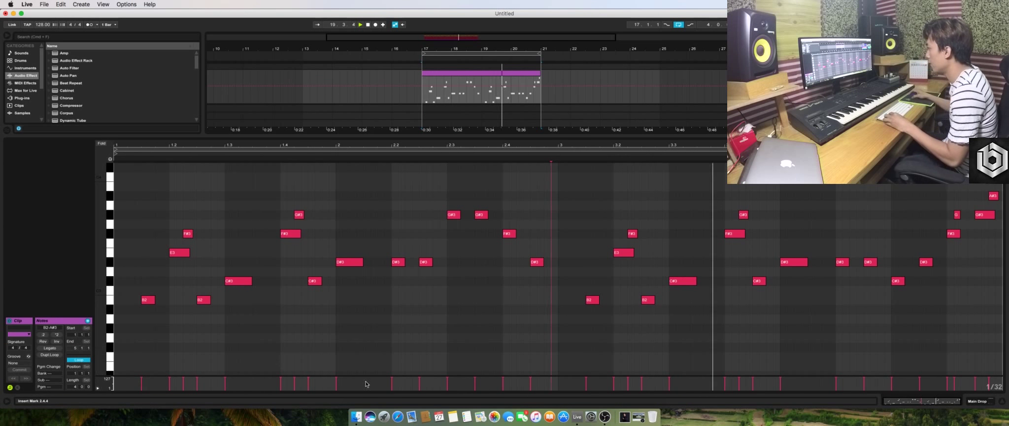
Examine the Main Drop track's Serum patch, checking its oscillators and its effects rack
key(shift+Tab)
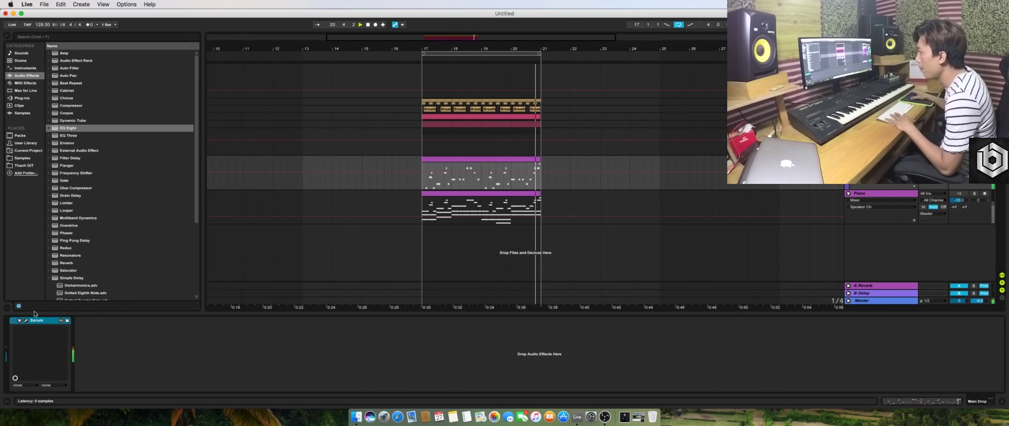
click(26, 320)
drag(63, 247, 48, 255)
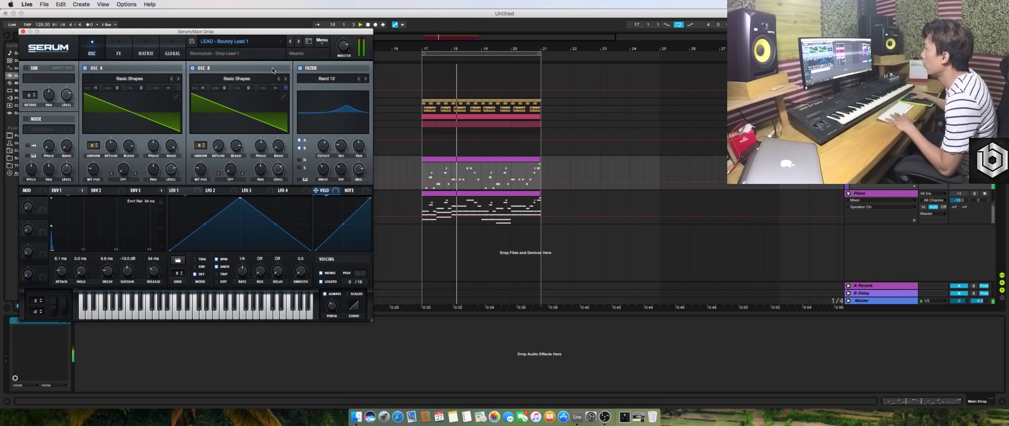
click(119, 51)
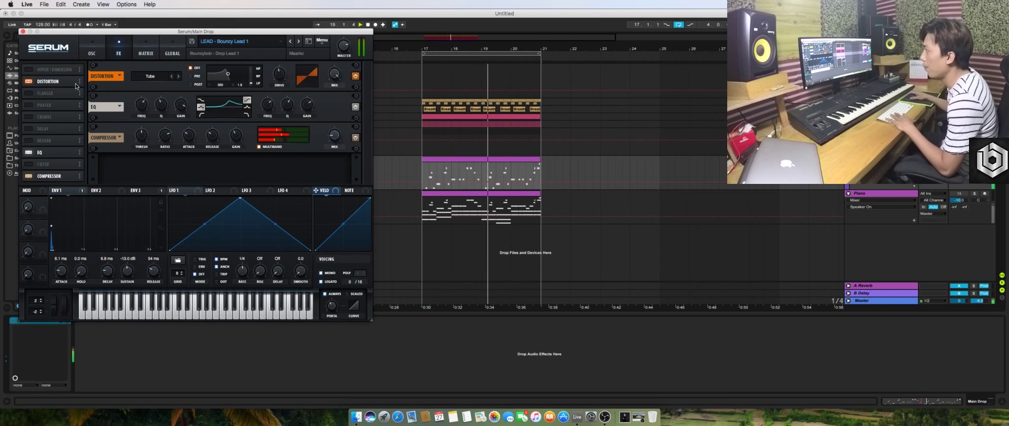
click(23, 31)
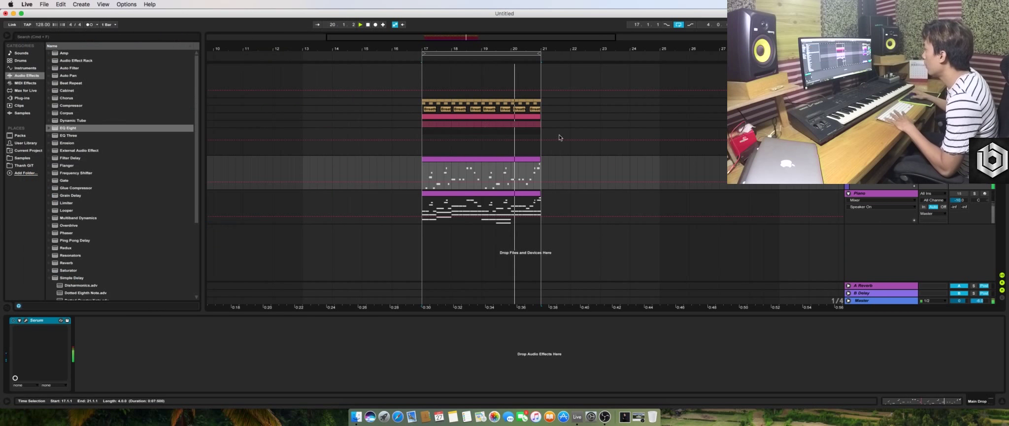
Shorten the four longest C#3 and D#3 notes in the Main Drop clip by 1/32 each and play back the drop
key(space)
double_click(491, 160)
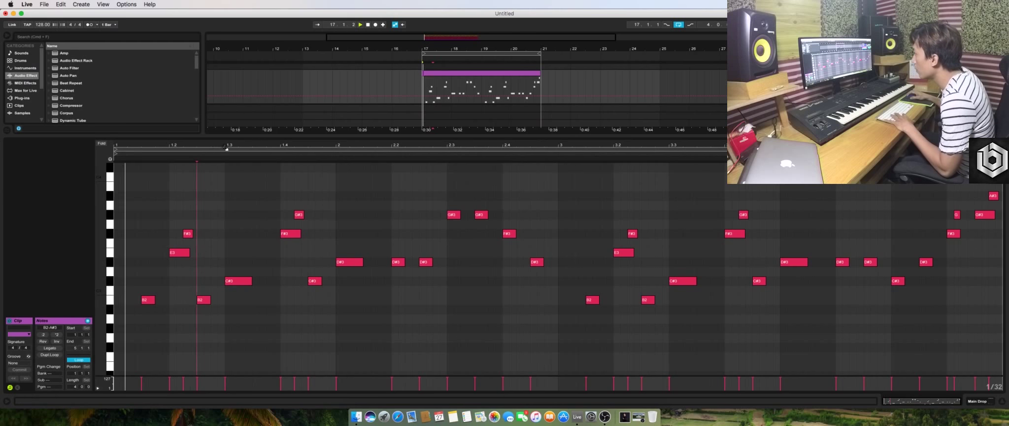
drag(251, 280, 245, 279)
drag(363, 262, 356, 262)
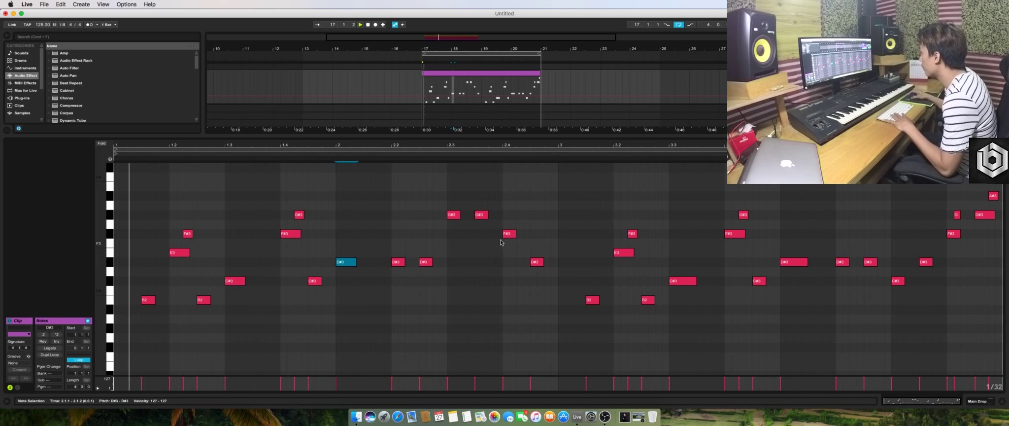
drag(696, 280, 689, 280)
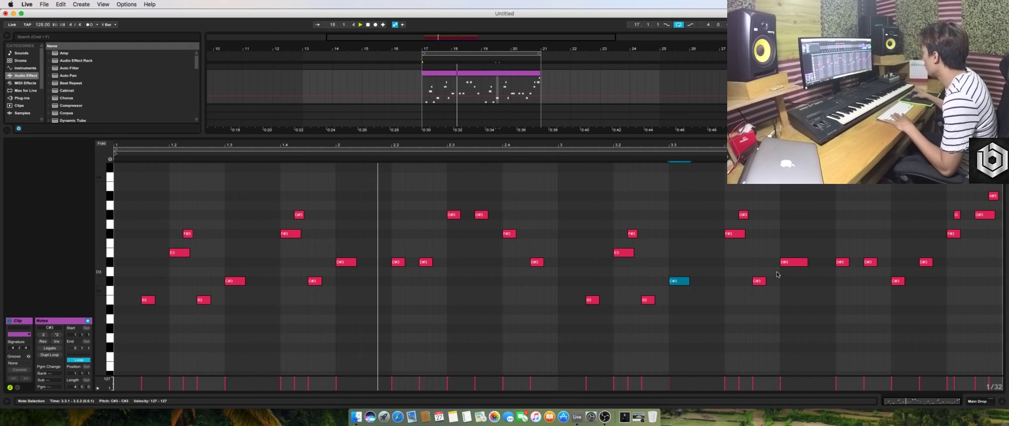
drag(807, 262, 800, 262)
key(shift+Tab)
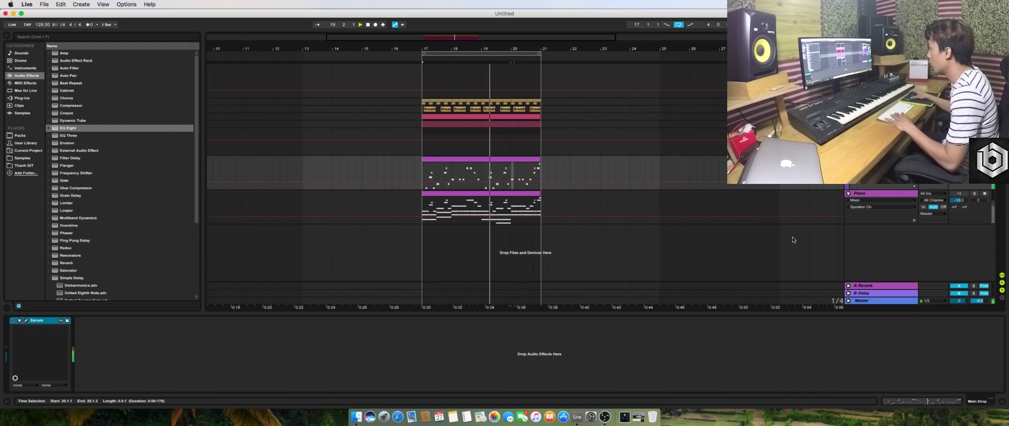
key(space)
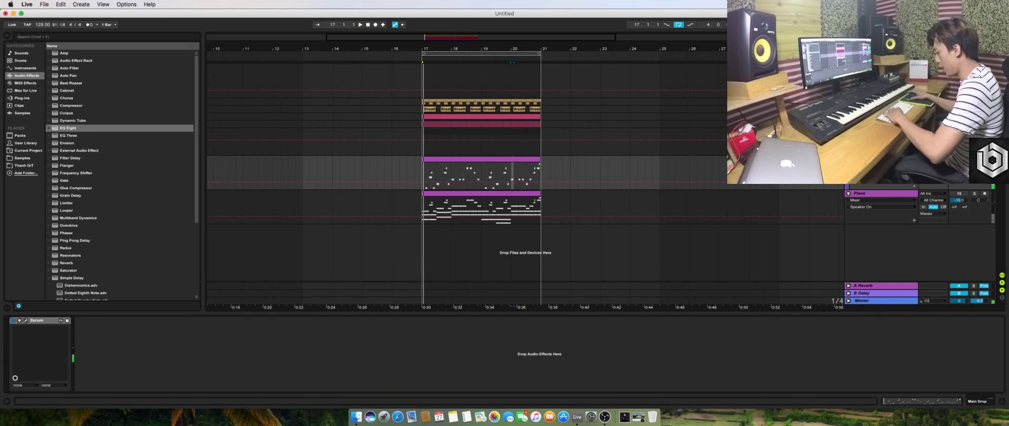
Duplicate the Main Drop track and check the Serum patch on the copy
key(super+d)
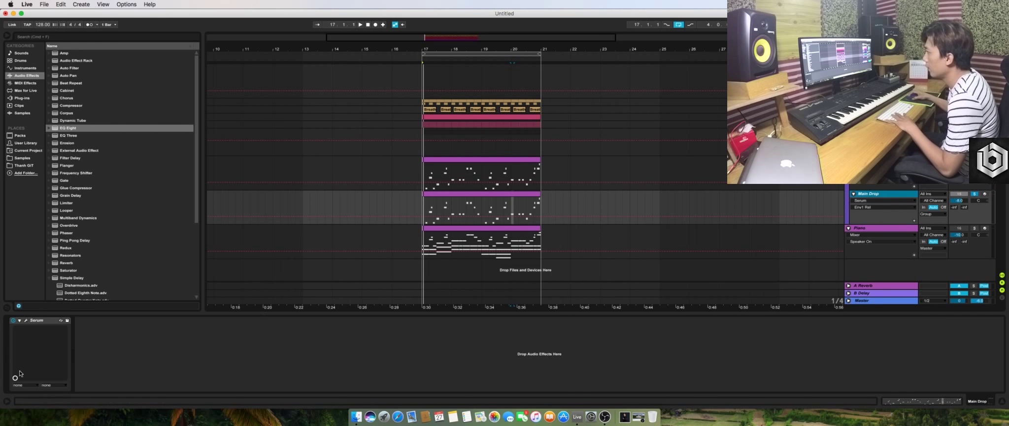
key(super+alt+p)
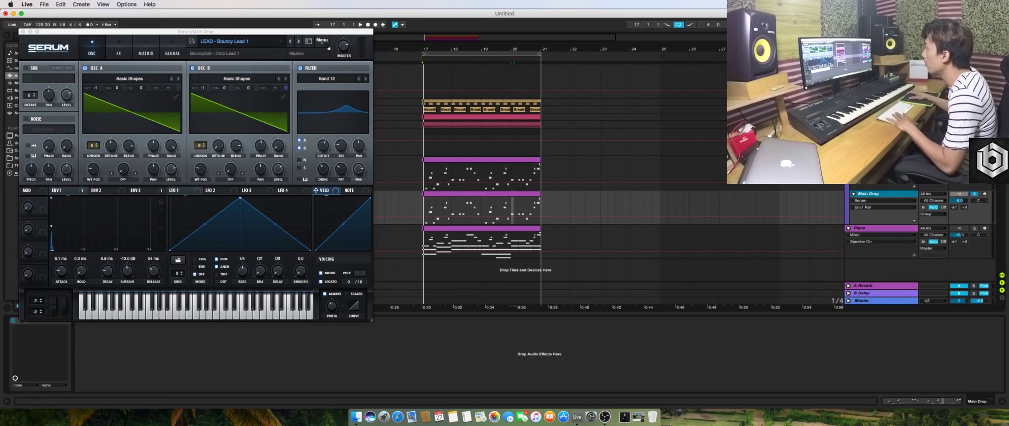
click(323, 41)
click(130, 33)
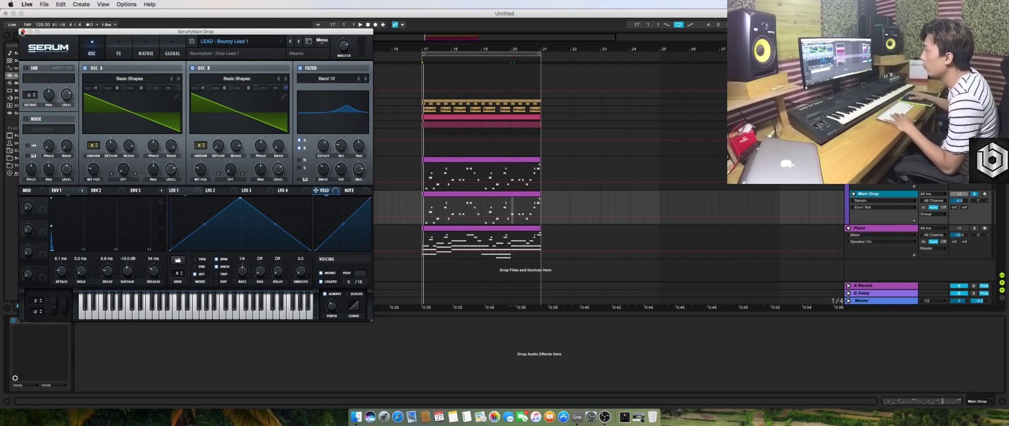
click(21, 32)
Replace Serum with Sylenth1 on the duplicated Main Drop track
click(60, 321)
text(ser)
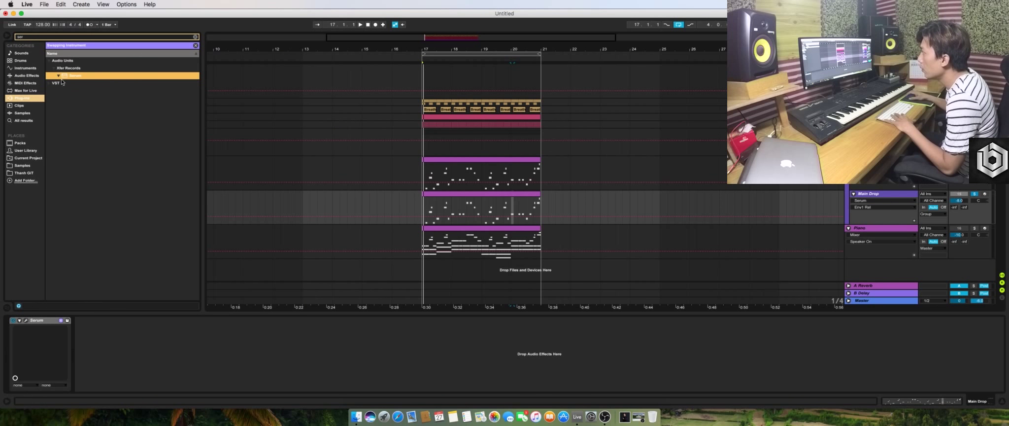
click(53, 61)
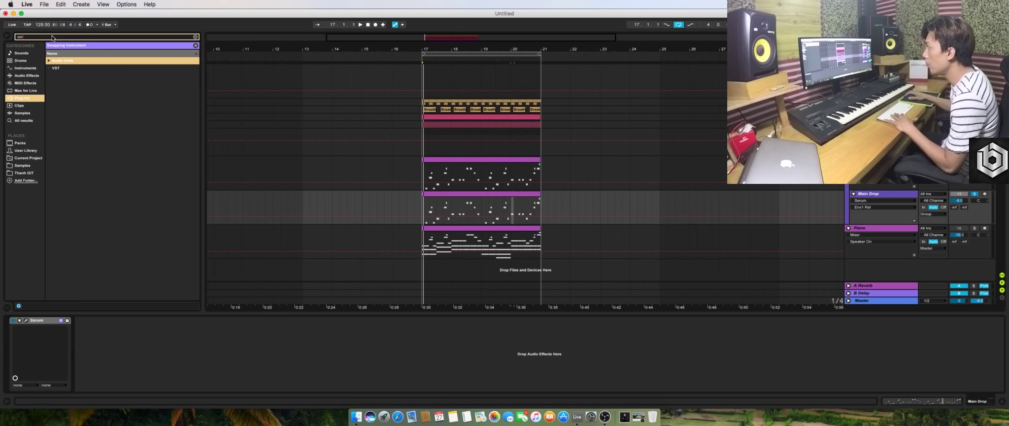
text(sylenth)
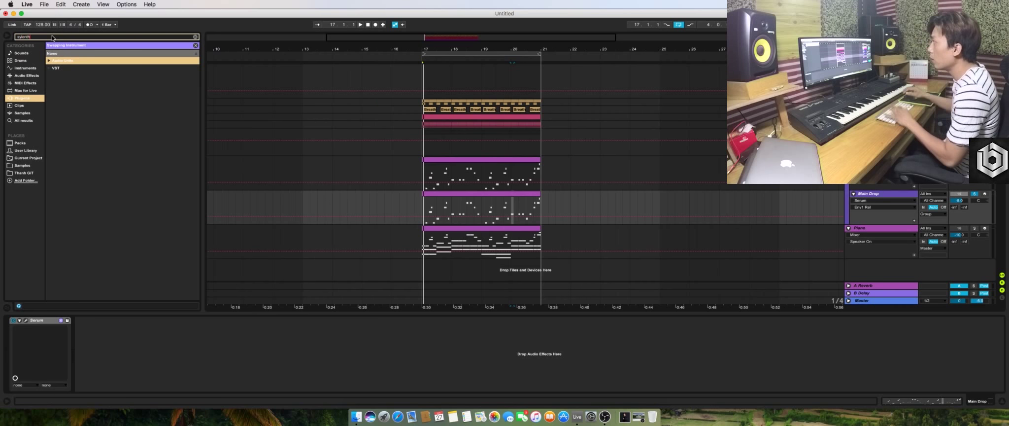
click(49, 62)
double_click(67, 76)
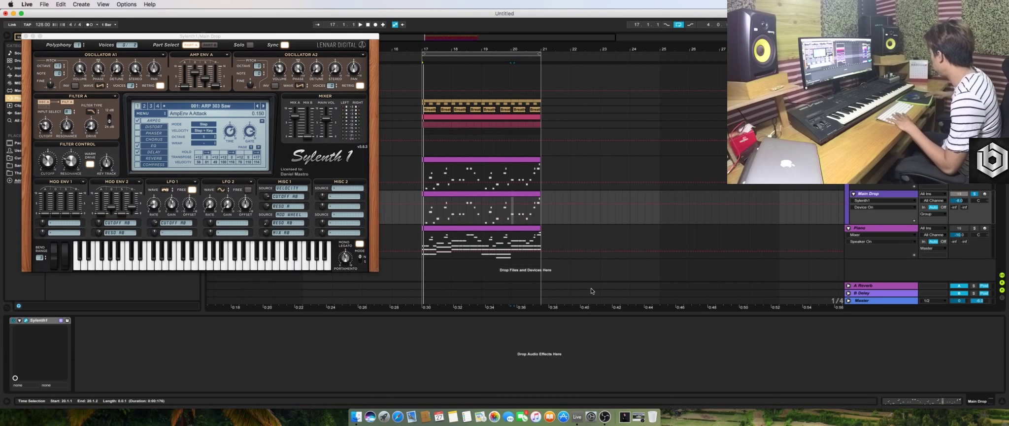
Browse Sylenth1's loadable presets in the GIT Collection folder, including Support Low, PLUCK - Noisy Club and Mid bass
click(147, 113)
mouse_move(168, 123)
click(240, 124)
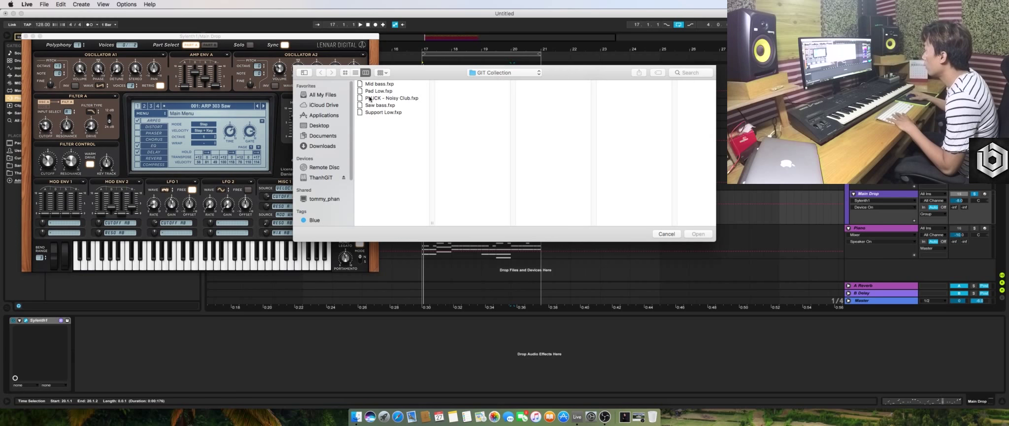
click(377, 112)
click(389, 98)
click(394, 84)
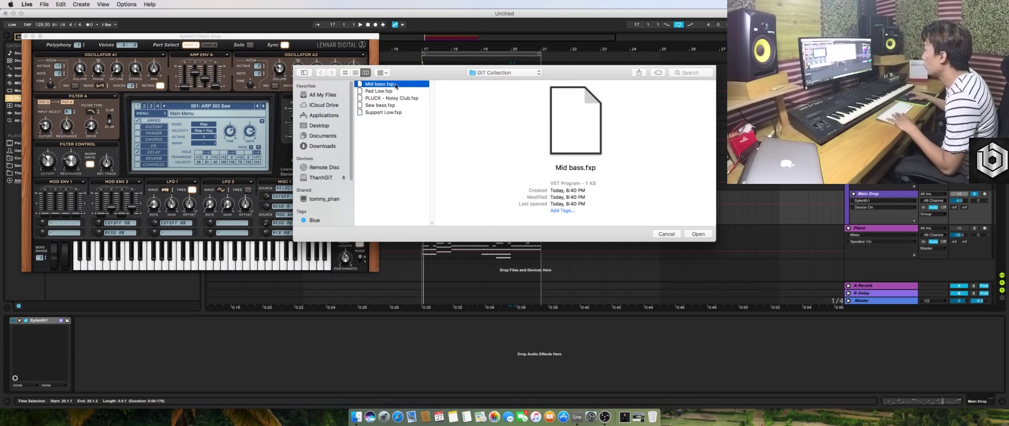
click(487, 73)
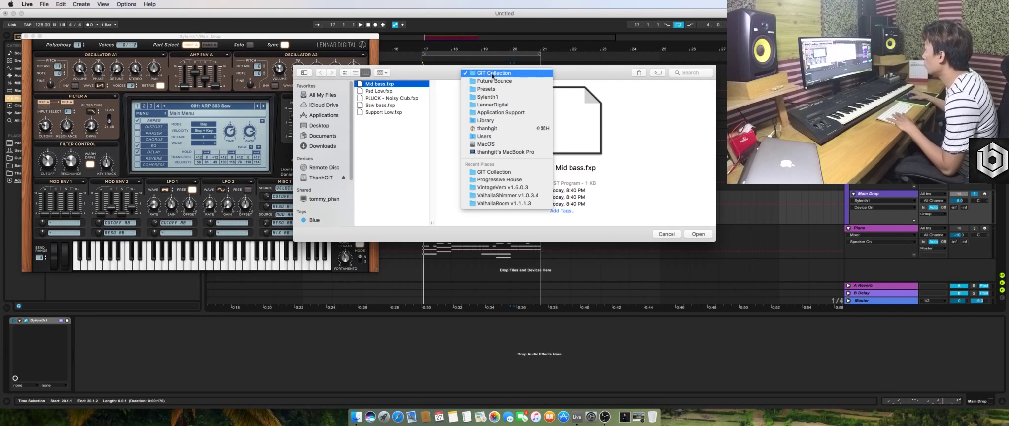
Load Support 1.fxp into Sylenth1 from the Brooks folder of Future Bounce's RYLLZ PRESET PACK
click(480, 118)
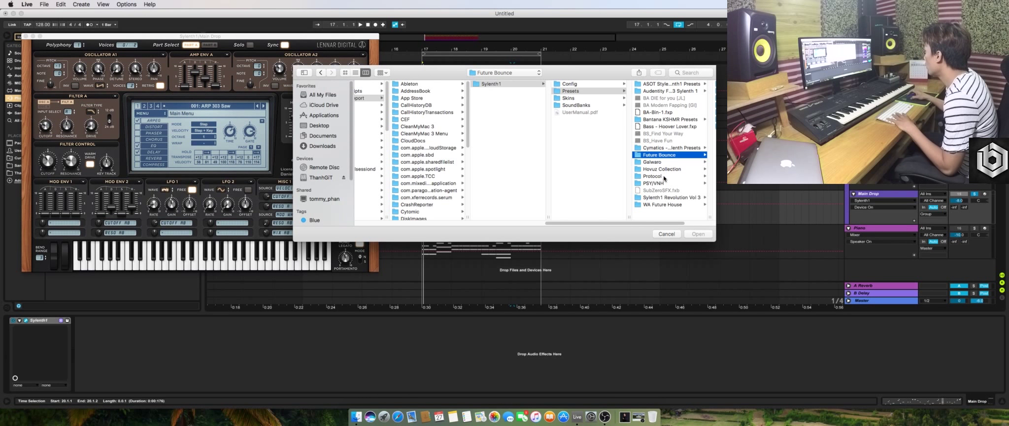
click(667, 157)
click(673, 127)
click(666, 85)
click(664, 86)
click(572, 106)
double_click(570, 107)
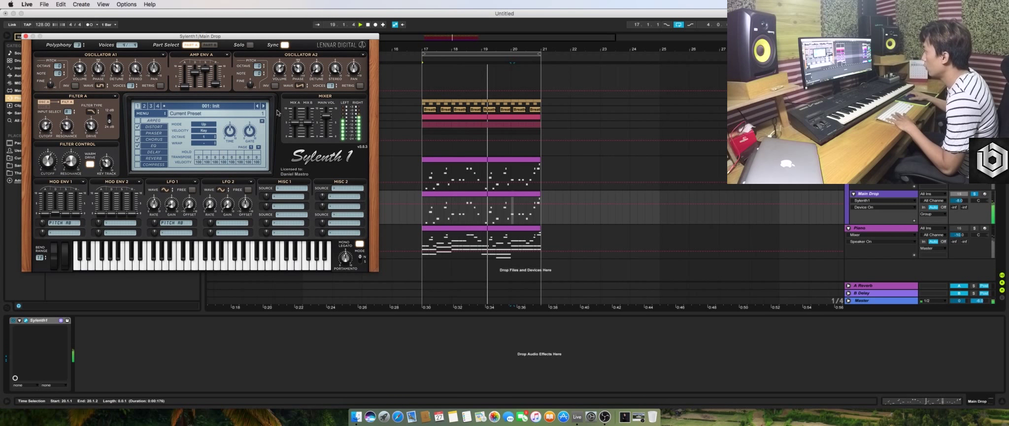
Load the Brooks preset Support 2.fxp into Sylenth1 while the drop plays
click(167, 115)
mouse_move(172, 122)
click(217, 122)
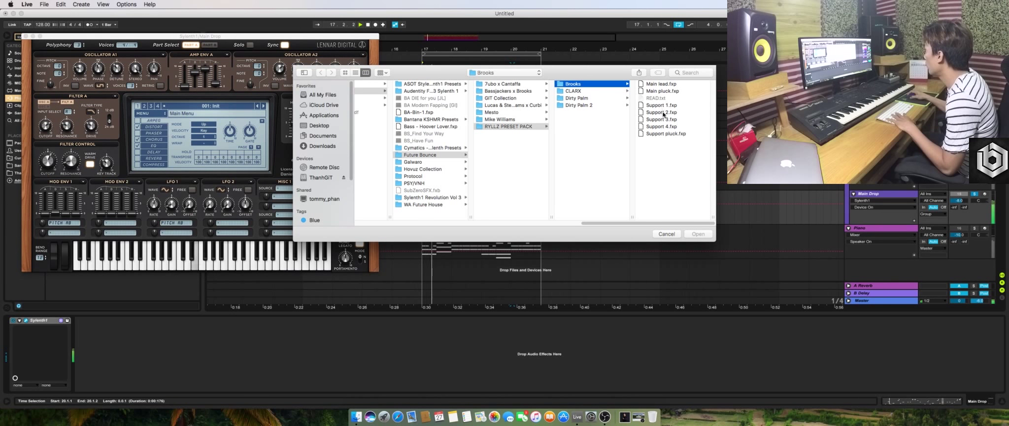
click(663, 113)
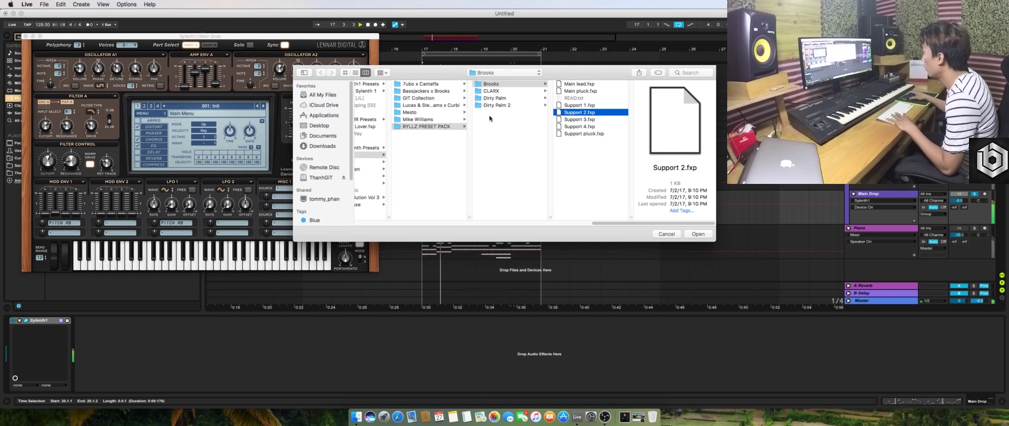
key(Return)
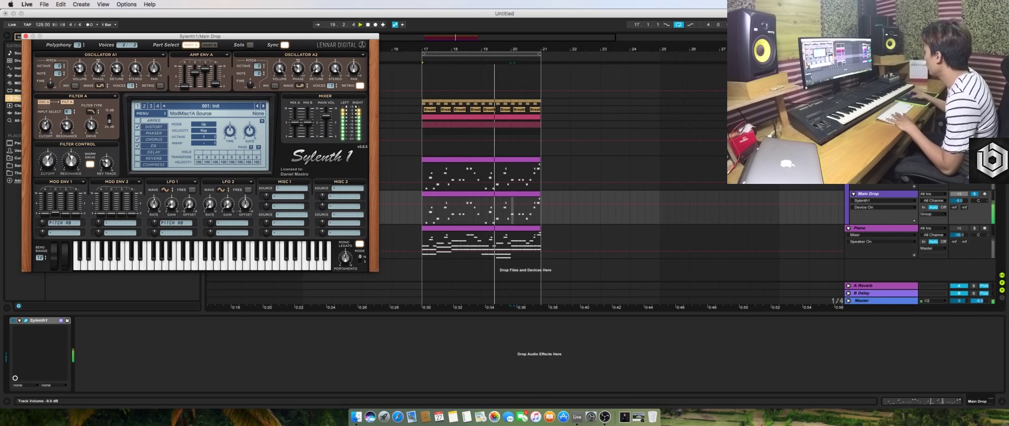
Fine-tune Sylenth1's portamento time and close the synth's window
click(348, 255)
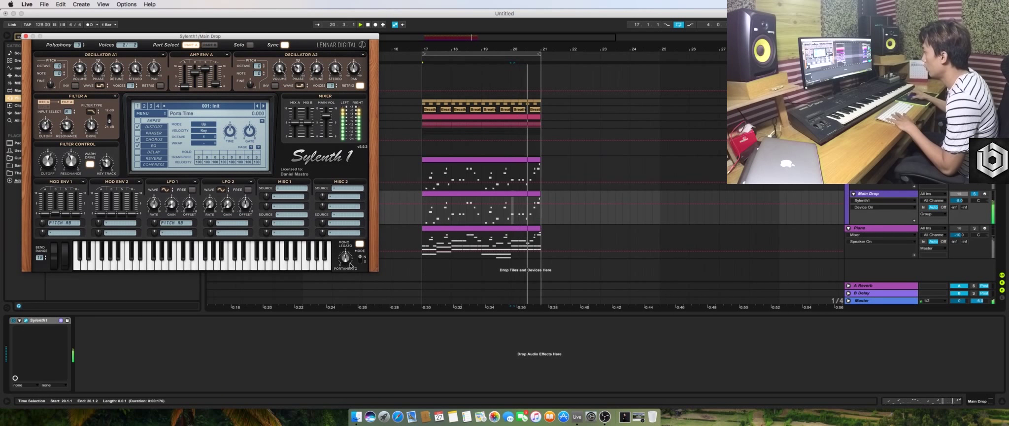
drag(347, 255, 347, 257)
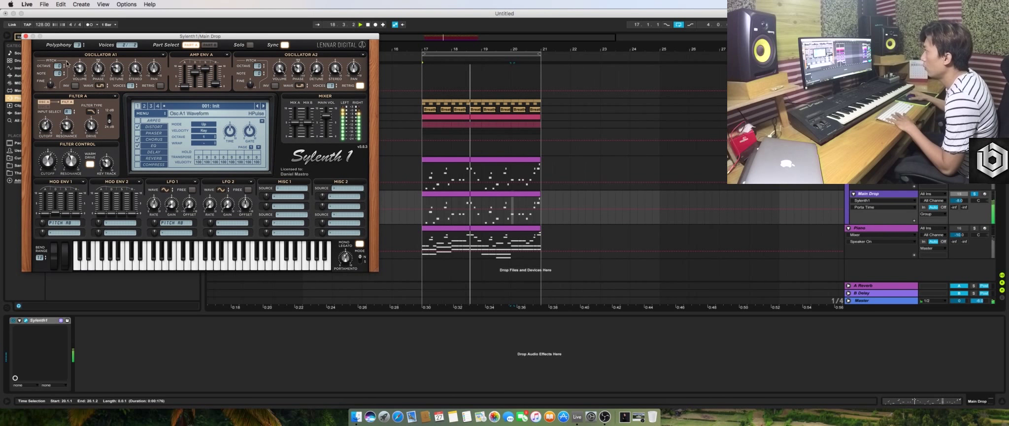
click(26, 36)
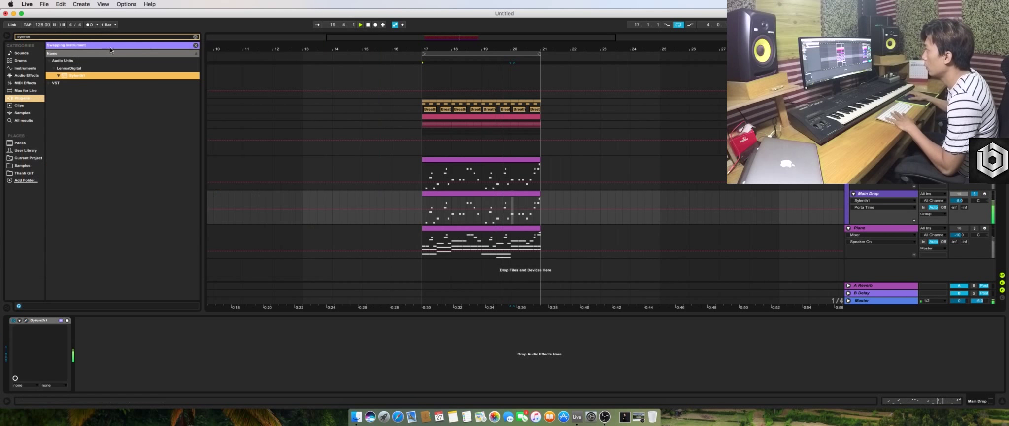
Leave instrument swapping, find EQ Eight among the audio effects and add it after Sylenth1
click(195, 37)
text(eq)
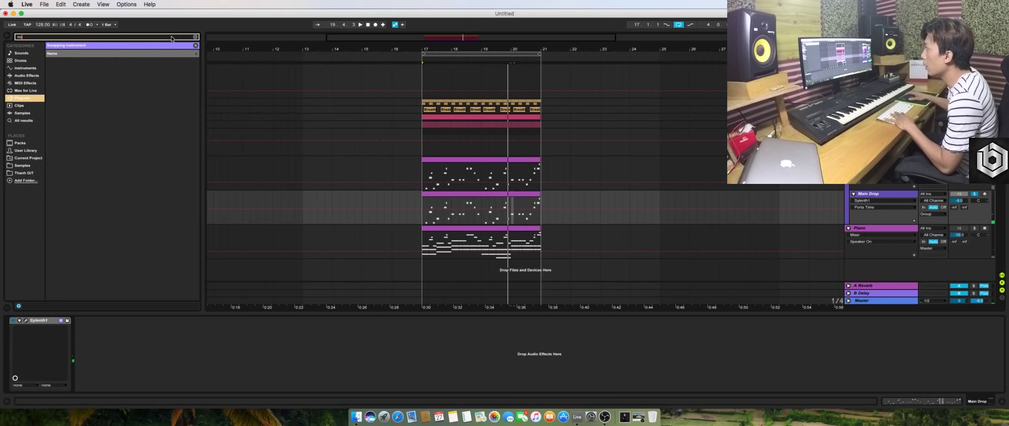
click(34, 76)
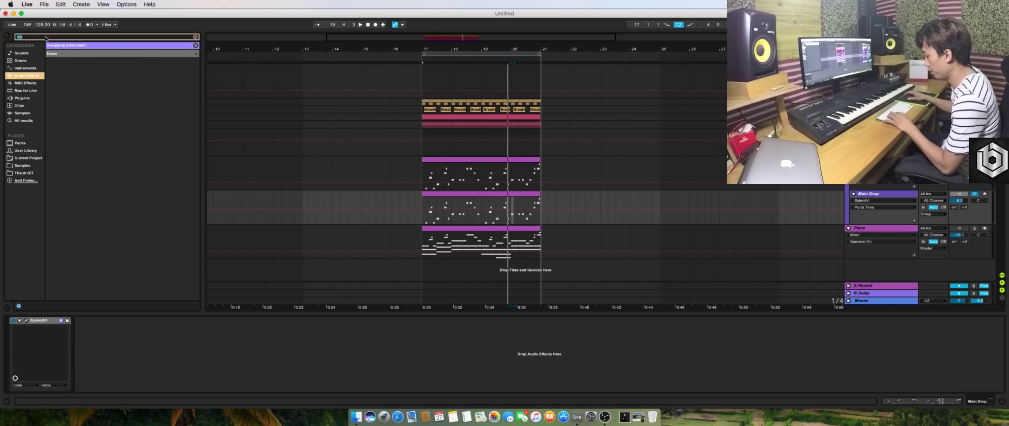
text(eq)
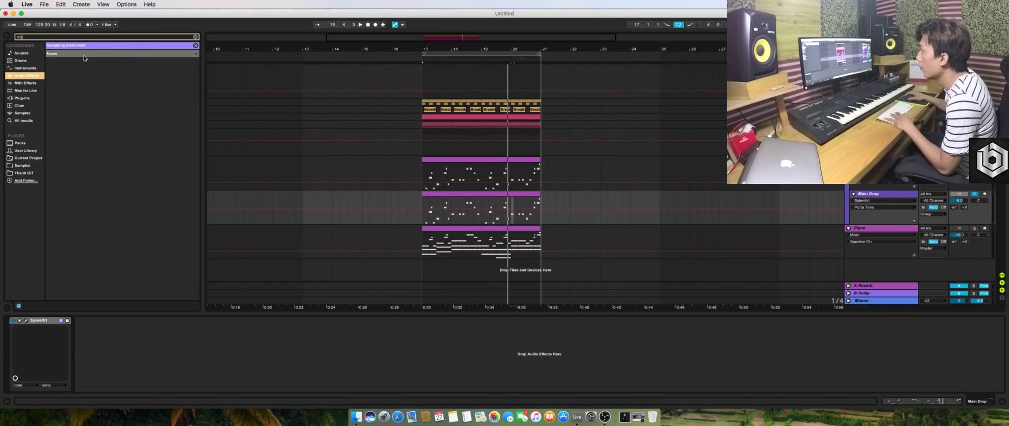
click(195, 45)
click(70, 61)
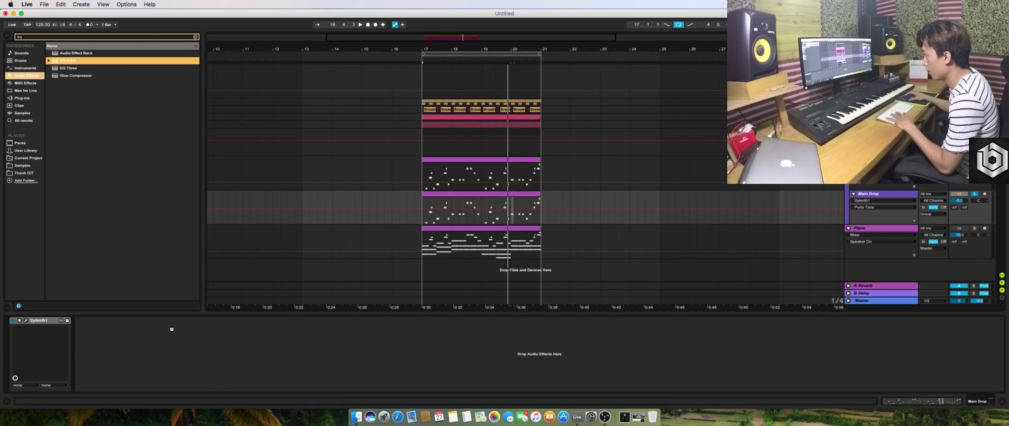
drag(171, 328, 172, 329)
During playback, shape the Sylenth1 layer's EQ Eight with a low cut near 340 Hz, a 15 dB high-band cut and a dip around 4 kHz
key(space)
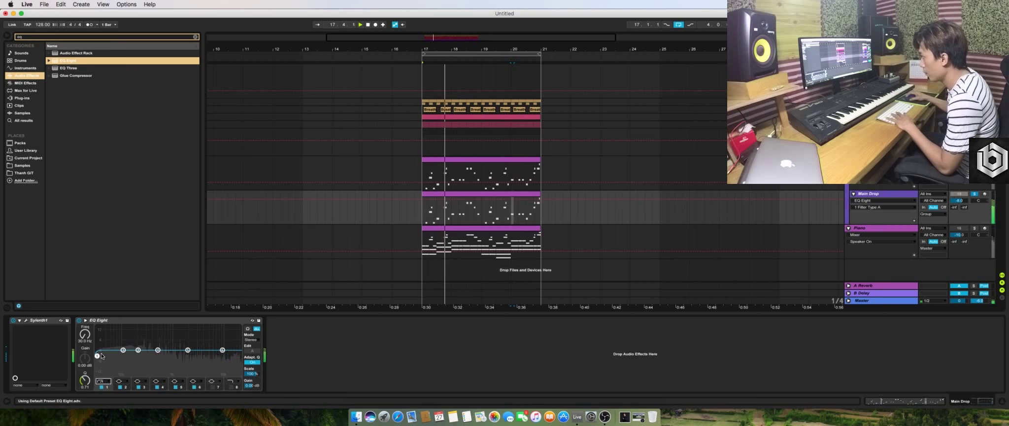
drag(97, 355, 150, 355)
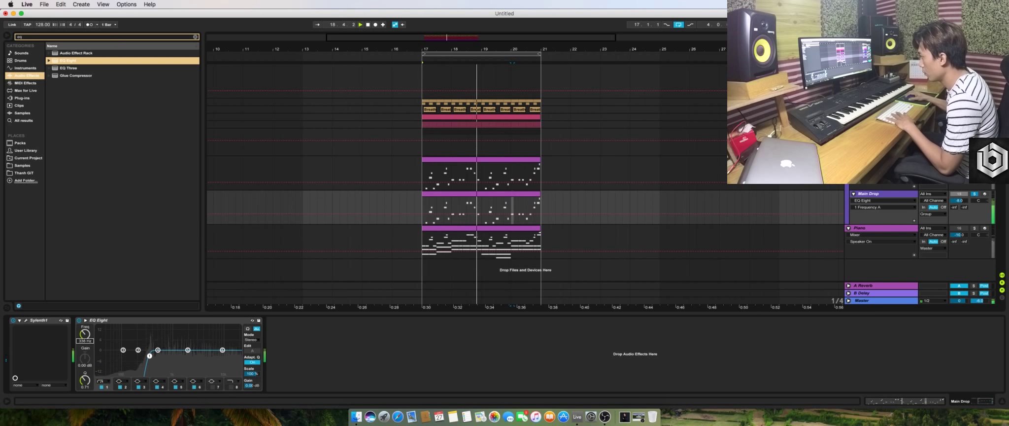
drag(222, 350, 217, 373)
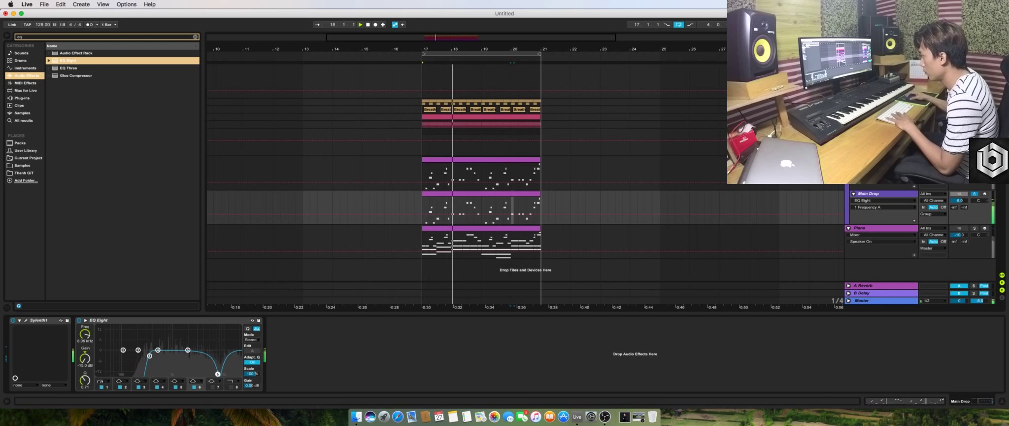
drag(188, 349, 202, 358)
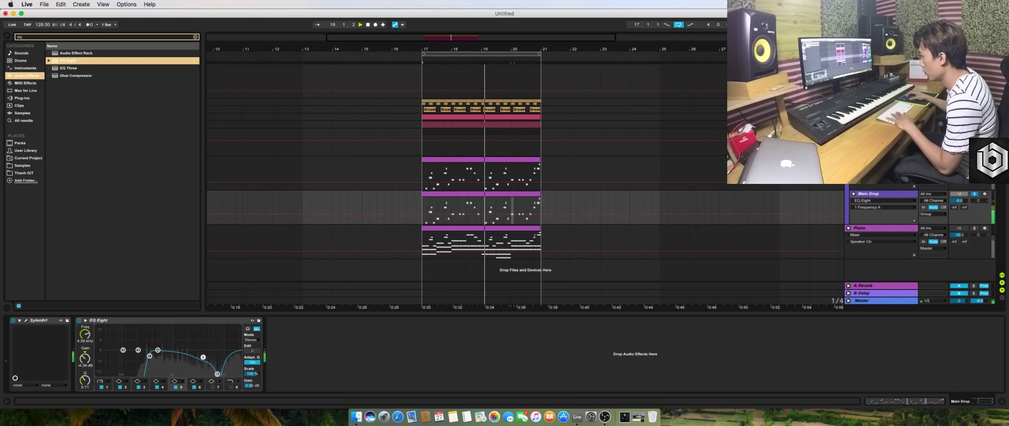
Enable a high cut near 16 kHz in the Sylenth1 layer's EQ Eight and refine the low cut near 341 Hz
click(232, 385)
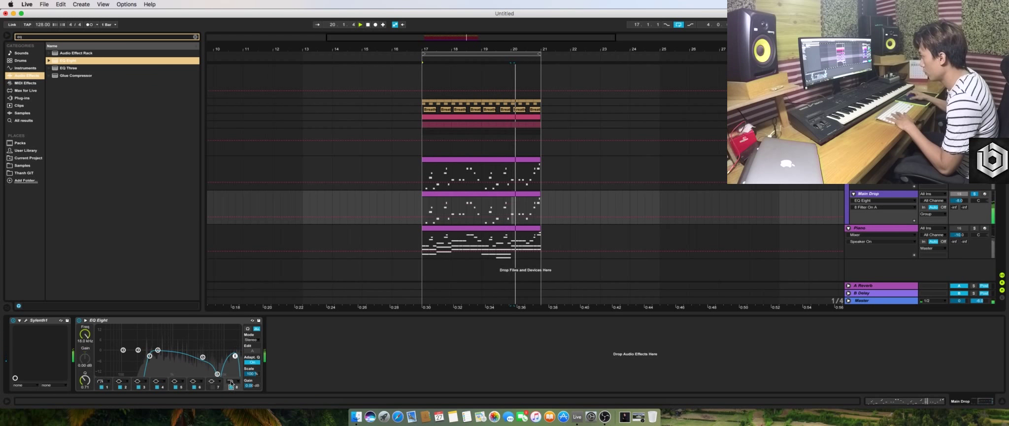
drag(236, 357, 232, 354)
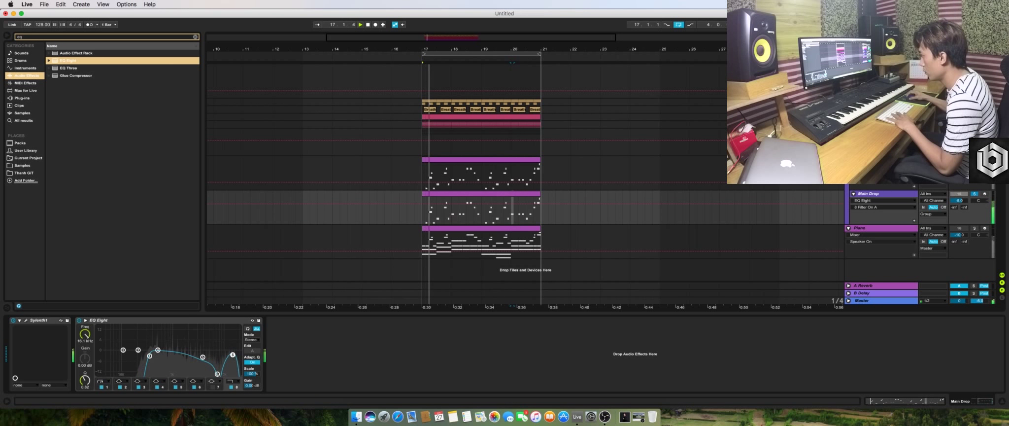
drag(149, 356, 149, 357)
key(space)
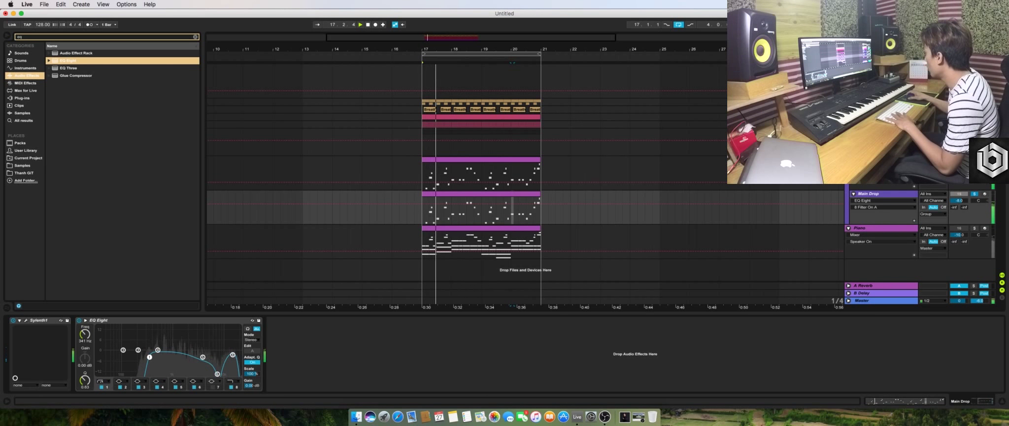
Add EQ Eight to the Serum layer and shape it with a low cut, a mid-band adjustment and a high cut near 16 kHz
key(Up)
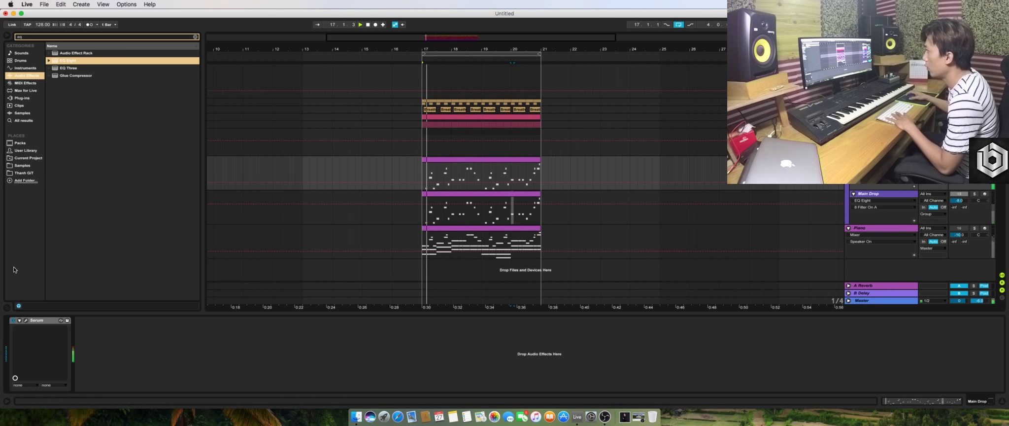
drag(58, 62, 139, 355)
click(104, 381)
drag(222, 350, 187, 348)
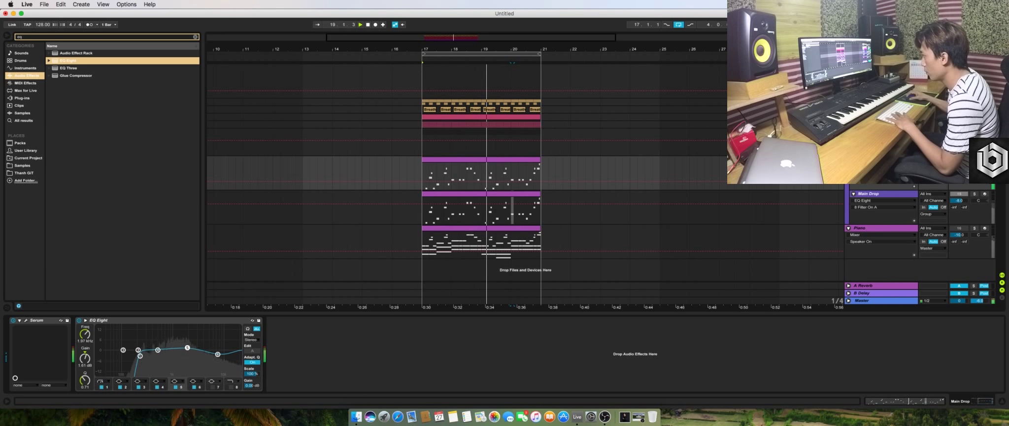
click(231, 387)
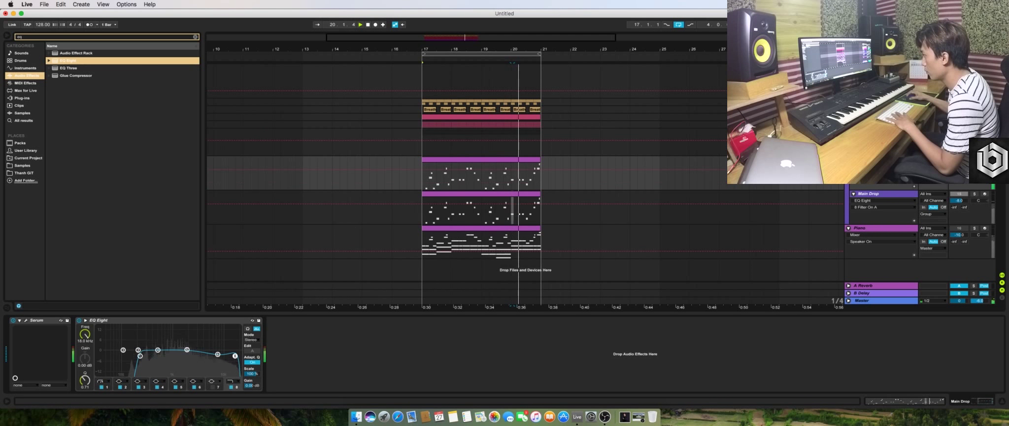
drag(233, 355, 233, 355)
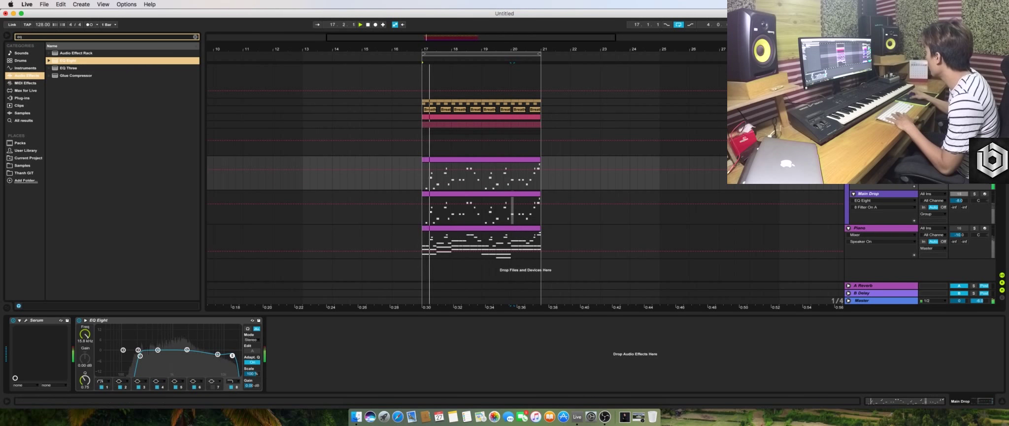
Solo the Sylenth1 Main Drop layer, find MagicStereo among the plug-ins and add it after EQ Eight
click(975, 193)
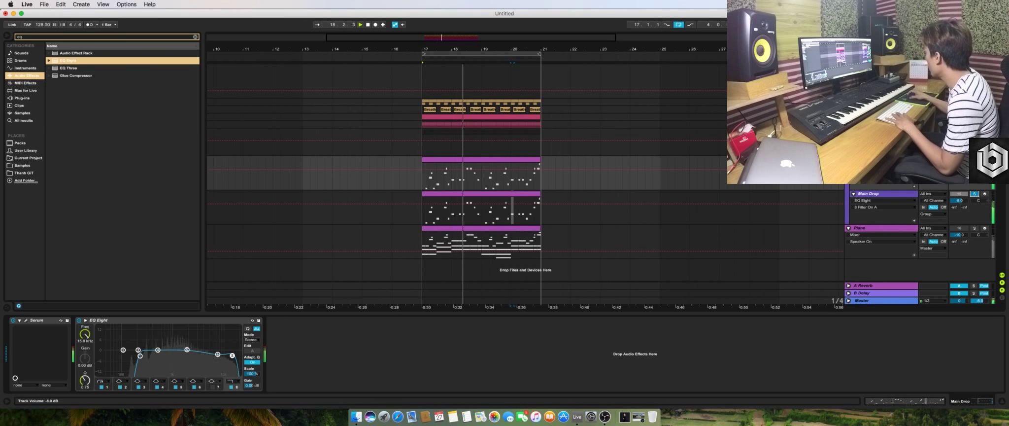
click(885, 194)
click(196, 37)
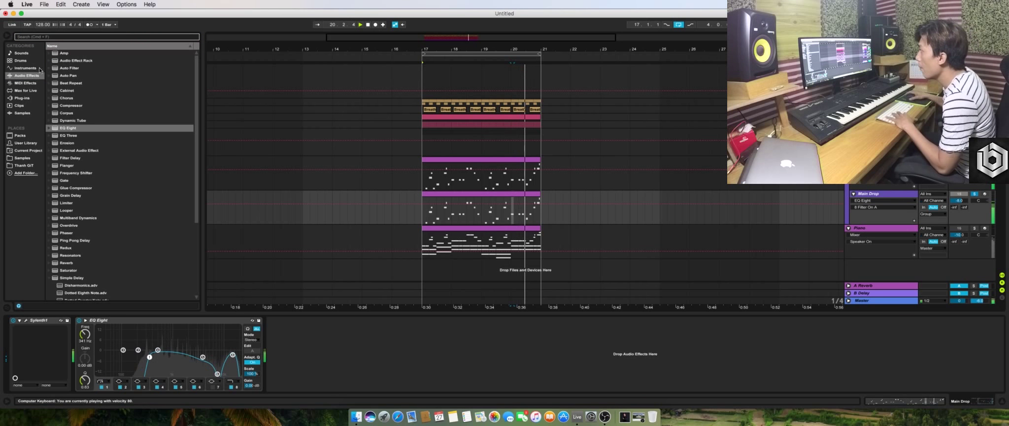
click(22, 98)
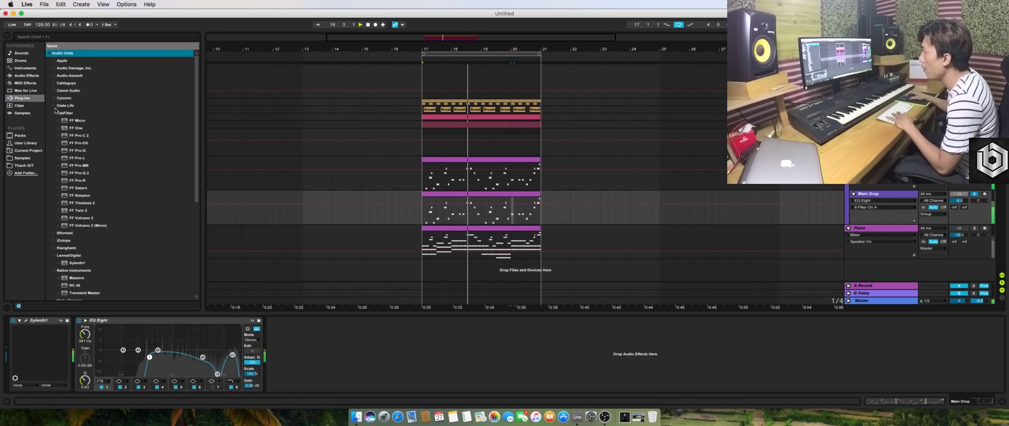
click(74, 114)
scroll(74, 116, down, 1)
click(72, 136)
scroll(72, 135, down, 2)
click(50, 38)
text(magic)
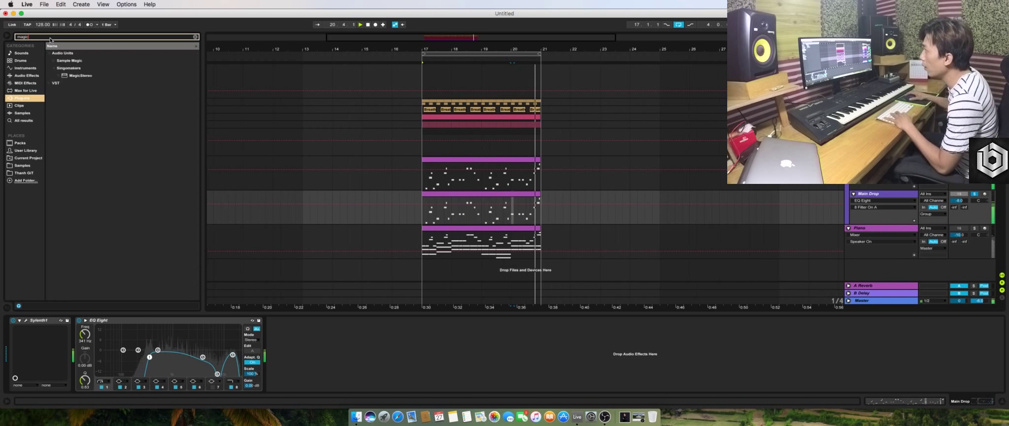
click(72, 77)
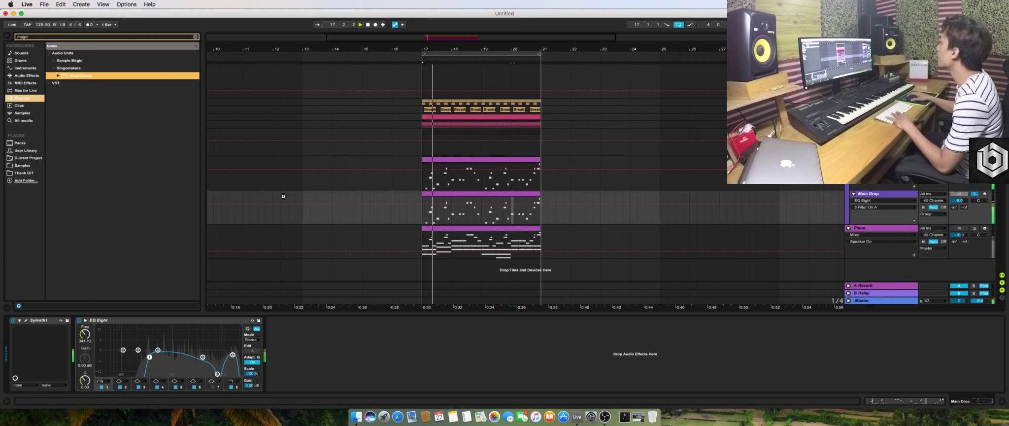
drag(284, 196, 284, 195)
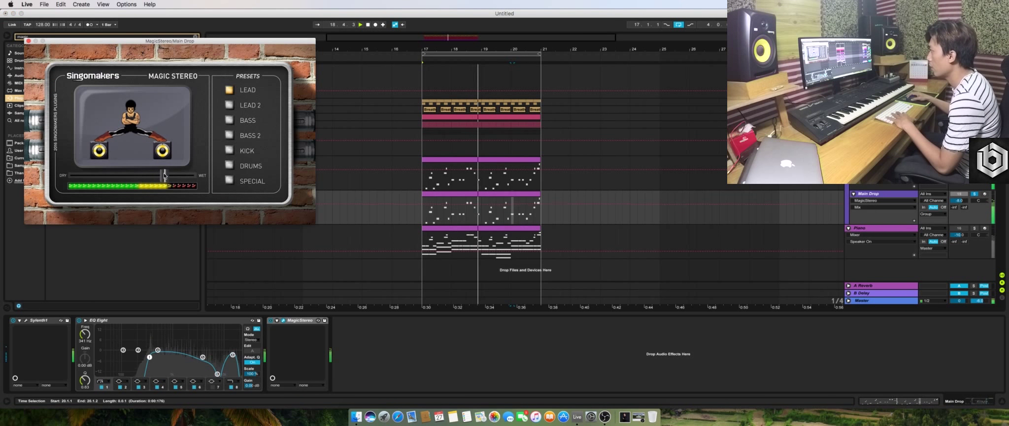
Make Magic Stereo's dry/wet mix slightly wetter while auditioning the layer, and close the plug-in window
click(973, 195)
key(space)
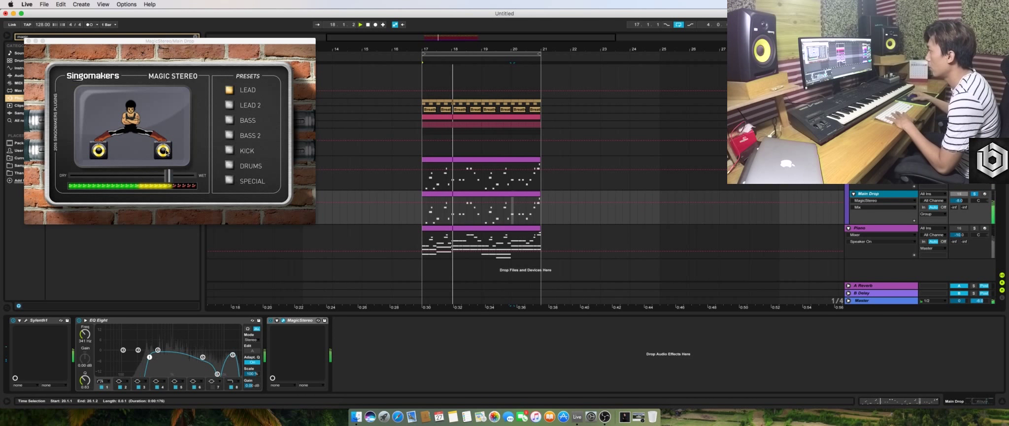
click(168, 172)
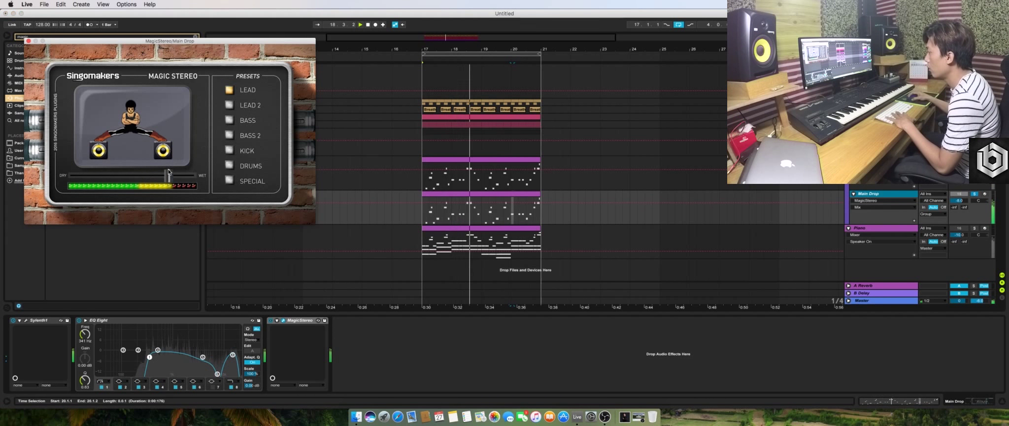
click(28, 41)
Search the plug-ins for saturators and load W.A.Production's Helper-Saturator after MagicStereo
click(178, 38)
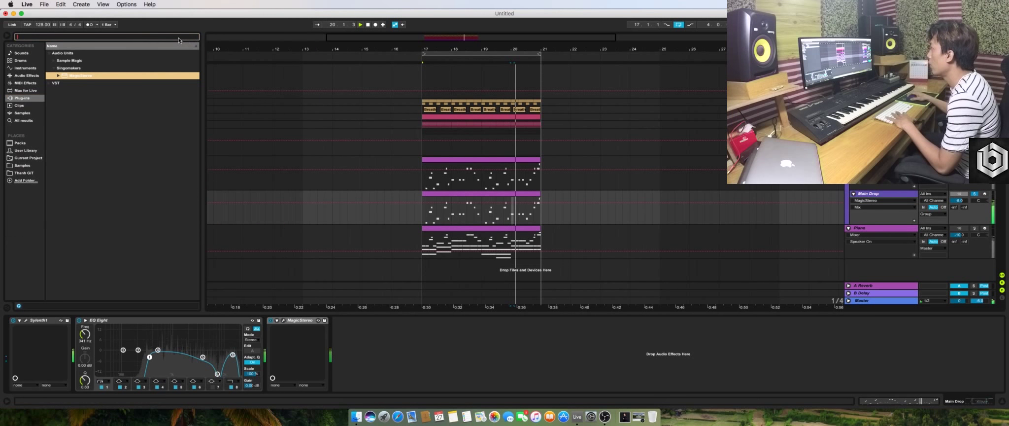
key(BackSpace)
text(satur)
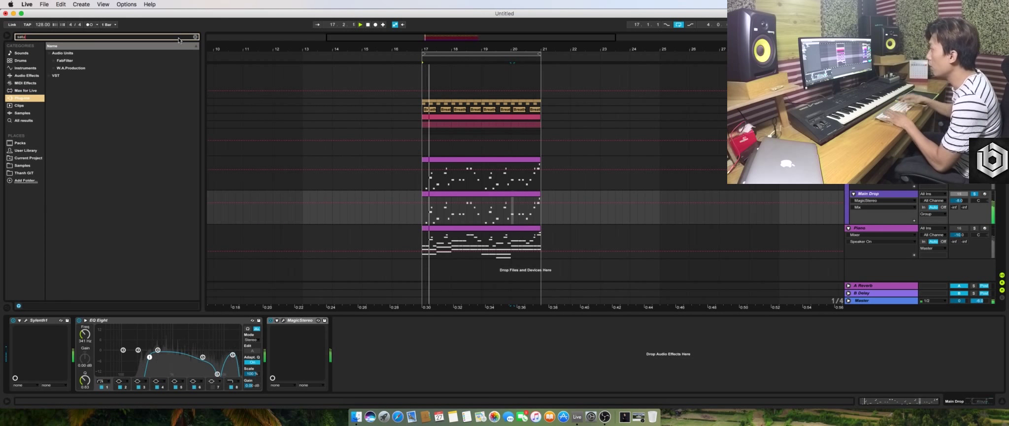
click(54, 68)
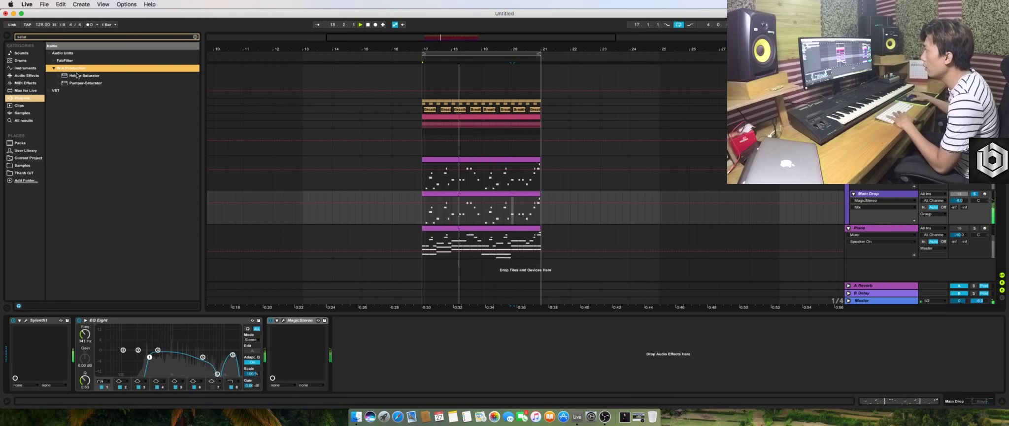
click(86, 76)
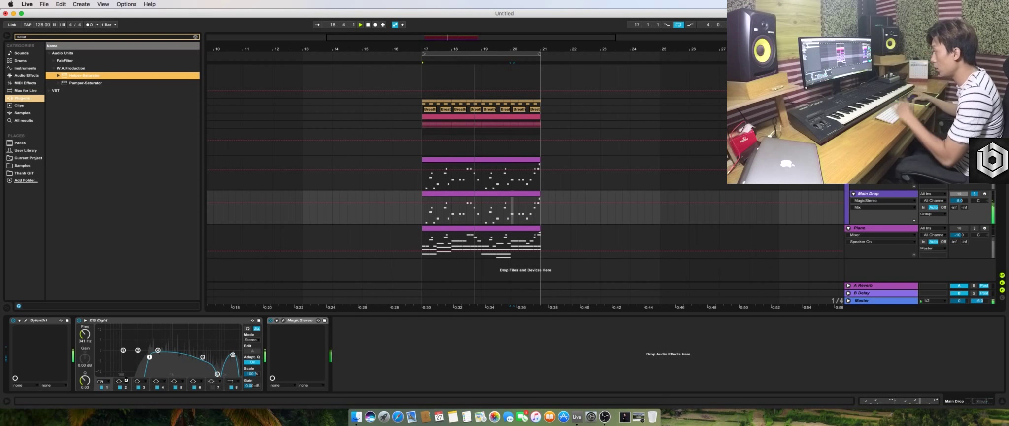
key(Return)
Set Helper-Saturator's high pass to 350 and low pass to 16000, and raise its saturation
text(350)
key(Return)
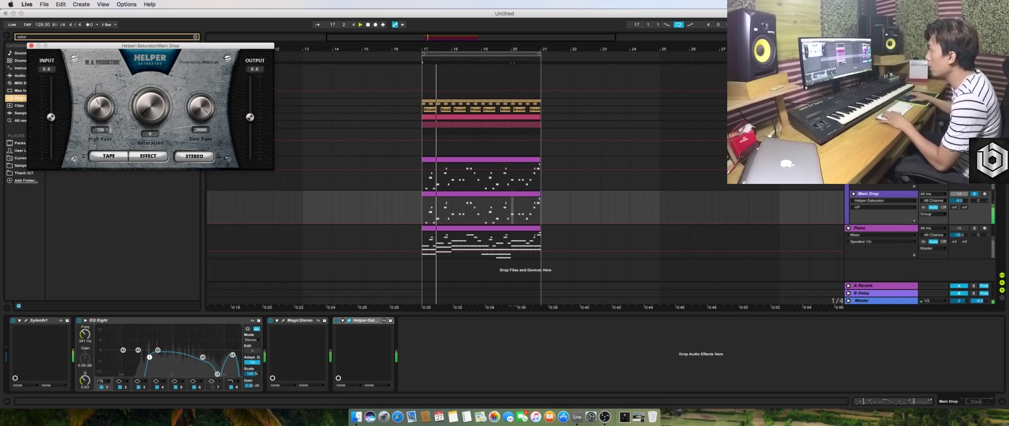
click(200, 130)
text(16000)
key(Return)
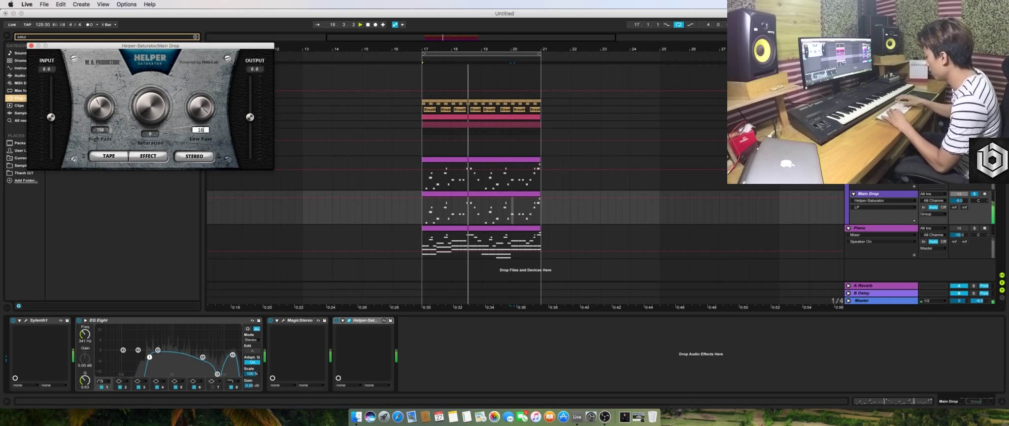
drag(173, 118, 153, 7)
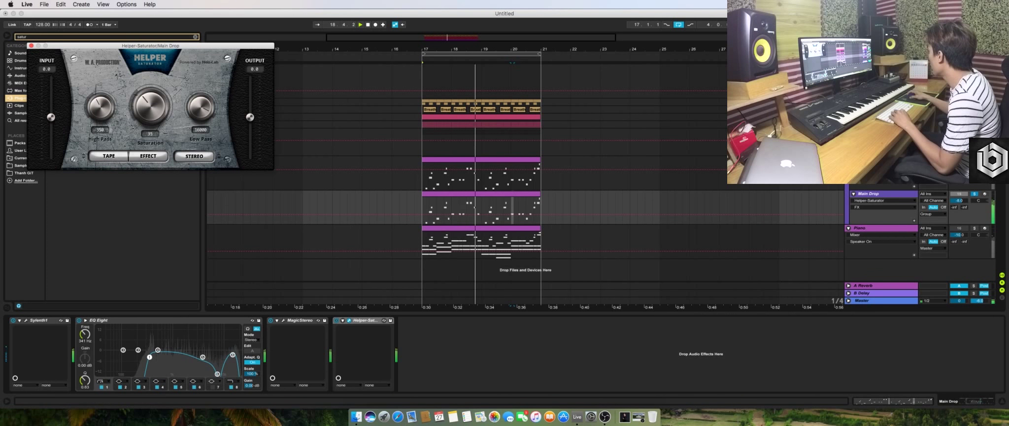
Rename the Sylenth1 layer's track as Stereo 1, close the saturator window and clear the plug-in search
click(881, 193)
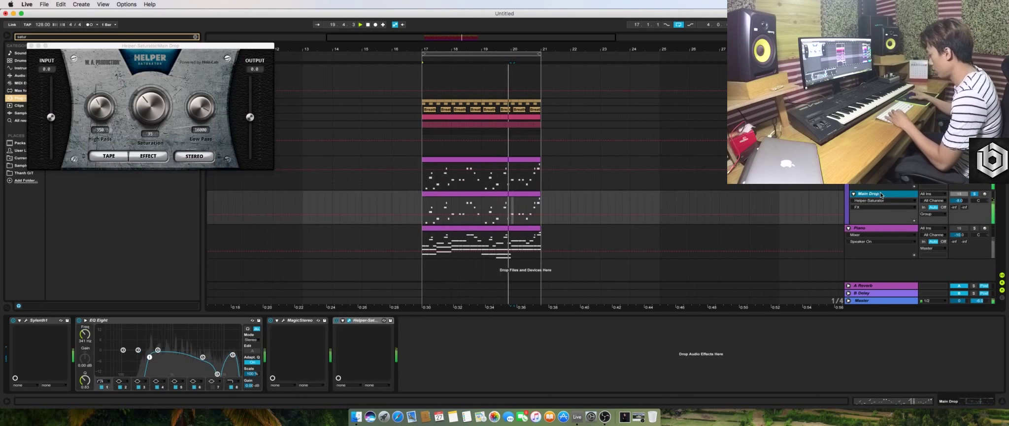
key(super+r)
text(Stereo 1)
key(Return)
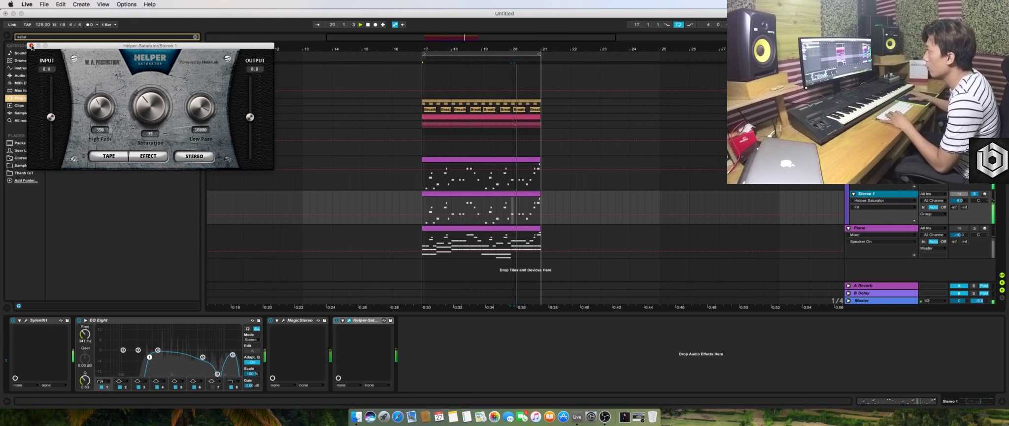
click(31, 46)
click(194, 37)
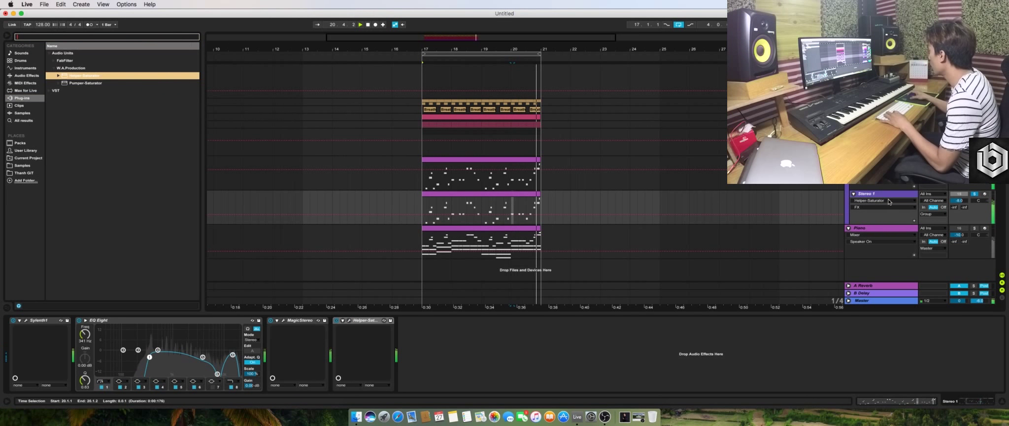
Unsolo Stereo 1 and compare the full drop with the DROP group's Audio Effect Rack bypassed and re-enabled
click(975, 193)
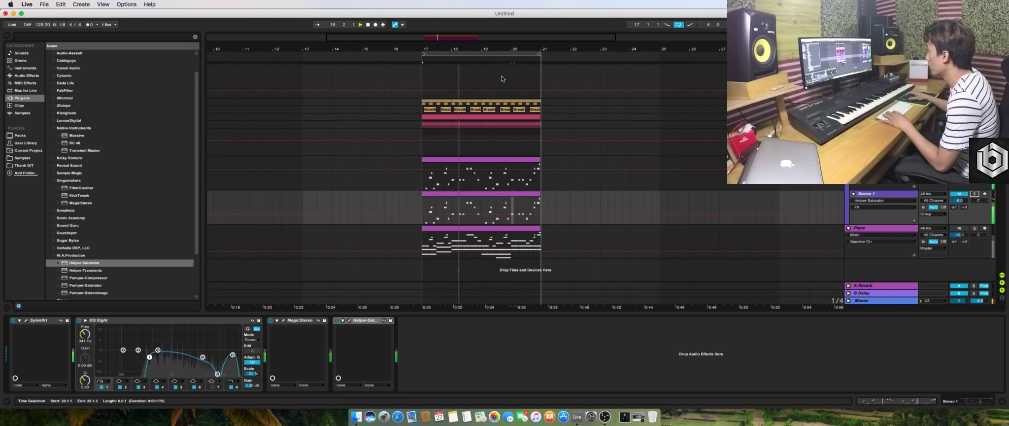
drag(502, 51, 502, 30)
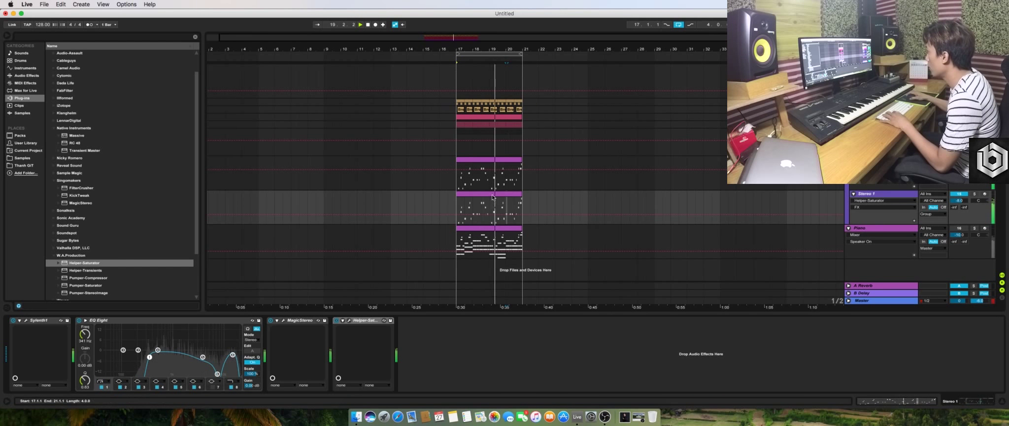
click(508, 194)
click(879, 132)
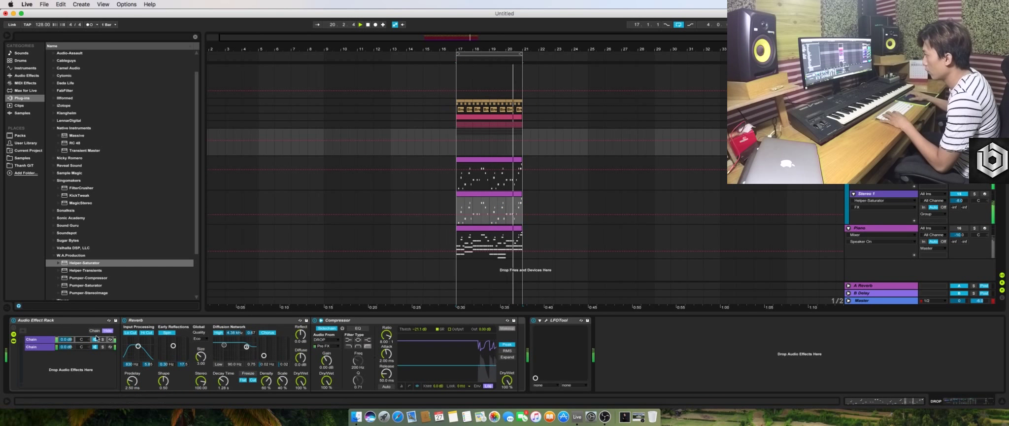
click(13, 320)
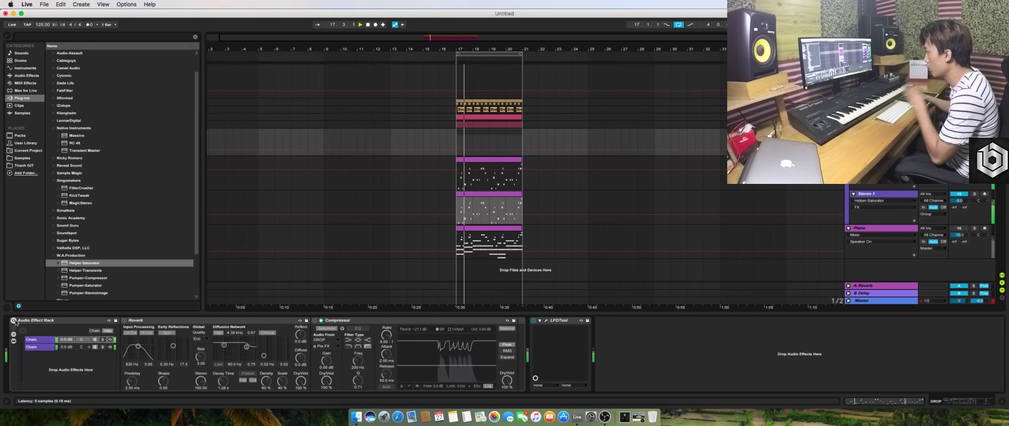
click(13, 320)
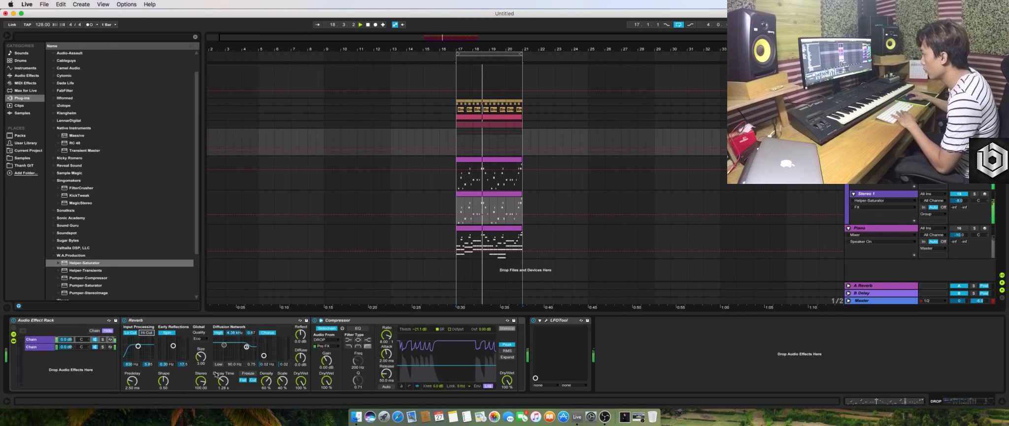
Increase the DROP group's reverb size and decay time, and lower the compressor's threshold
drag(203, 359, 203, 331)
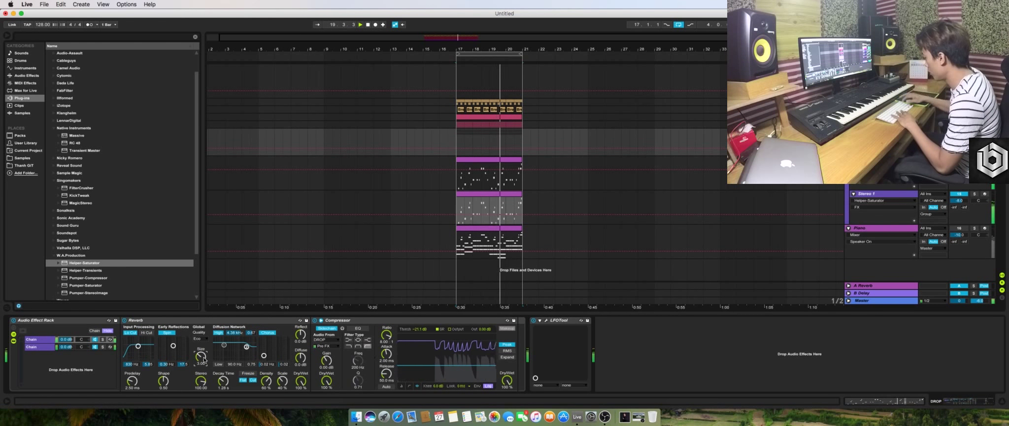
drag(224, 381, 223, 374)
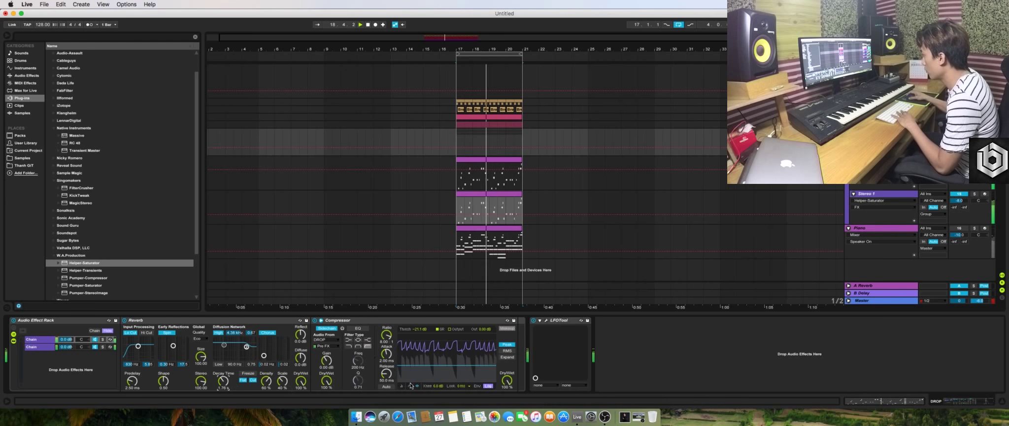
drag(427, 369, 427, 374)
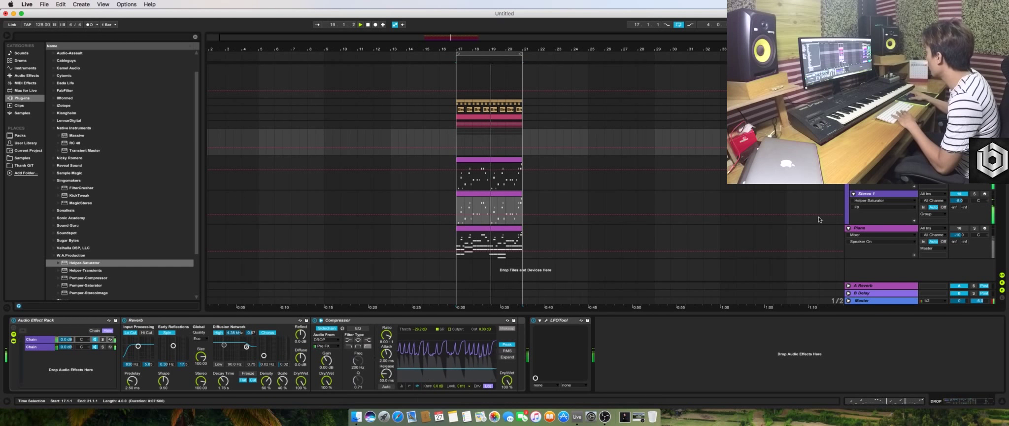
Solo Stereo 1 and, in its EQ Eight, boost around 510 Hz and make a narrow cut of about 4.3 dB at 2.74 kHz
click(957, 197)
key(space)
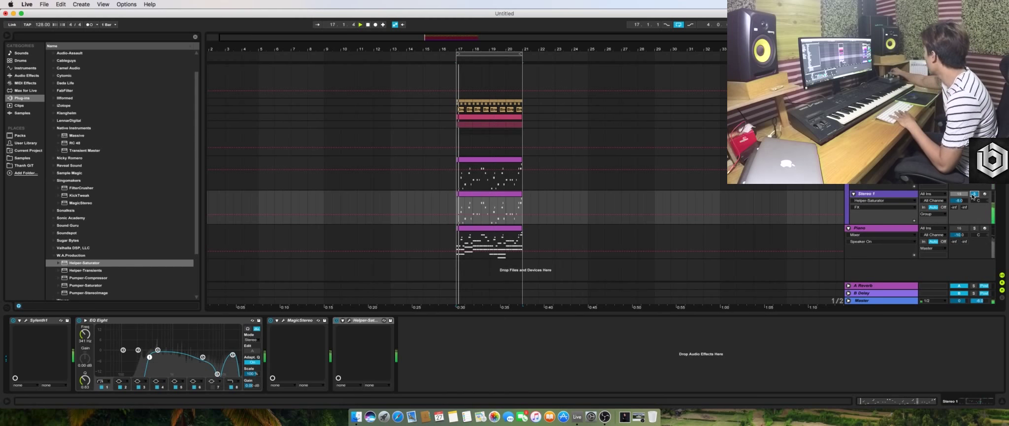
mouse_move(149, 356)
mouse_down()
mouse_move(128, 356)
mouse_move(158, 344)
mouse_up()
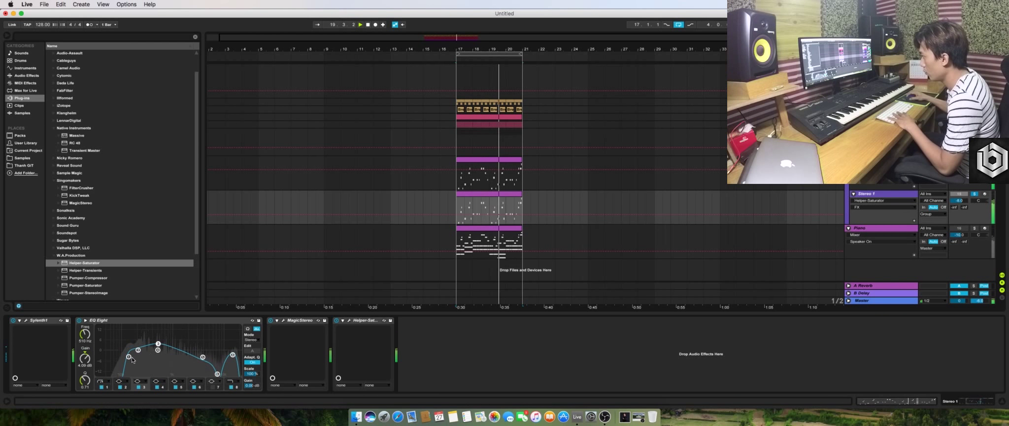
drag(124, 357, 194, 357)
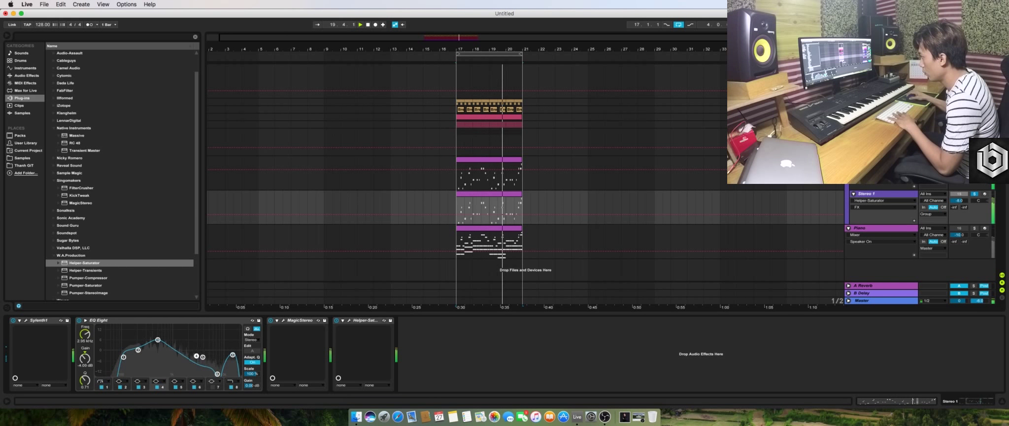
drag(85, 380, 84, 369)
scroll(194, 357, up, 3)
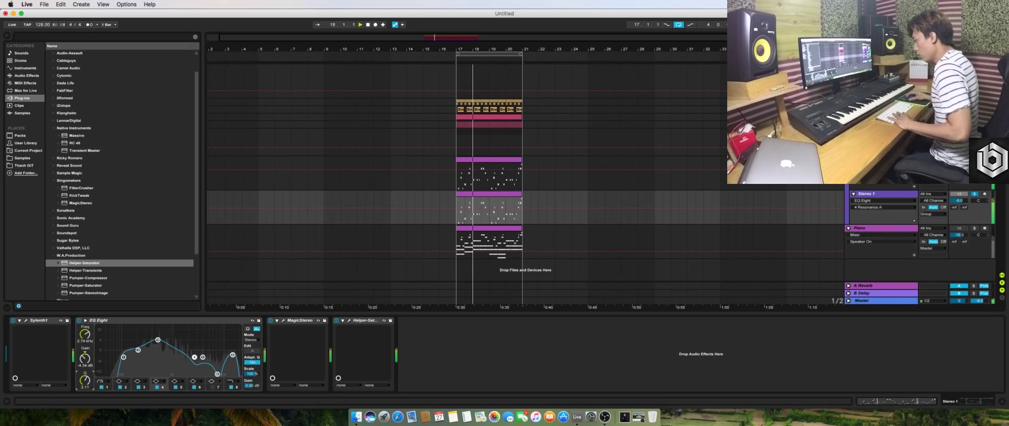
scroll(194, 357, up, 3)
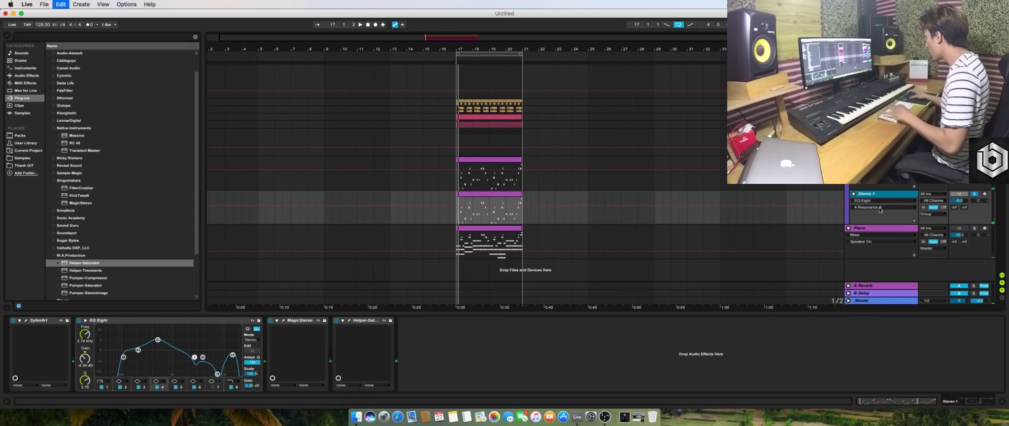
Duplicate the Stereo 1 track, solo the copy and swap its Sylenth1 instrument for Spire-1.1
key(super+d)
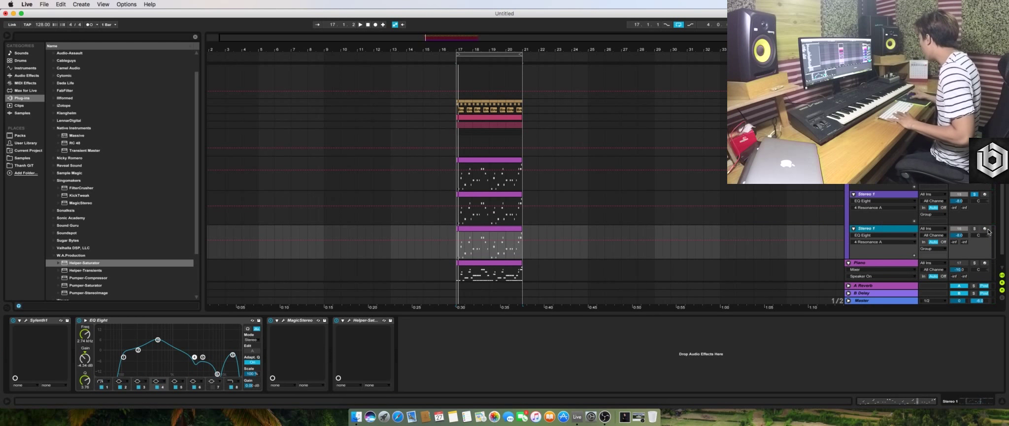
click(60, 320)
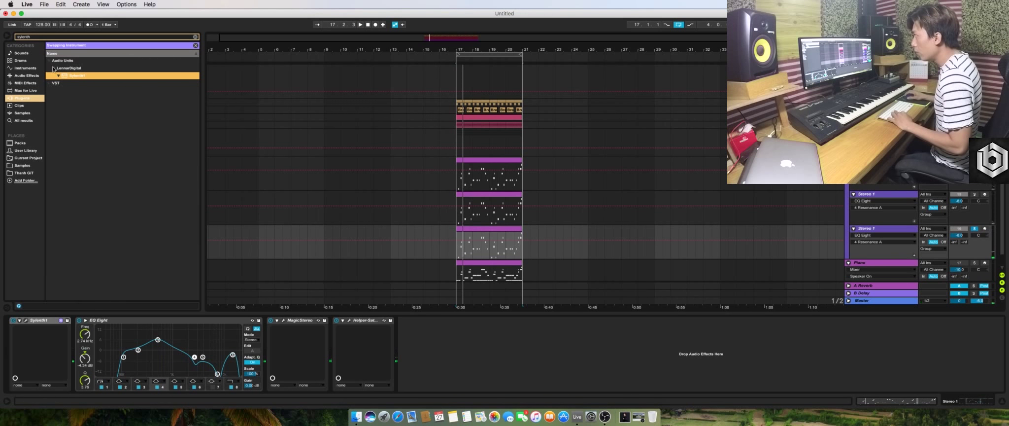
click(54, 37)
text(sp)
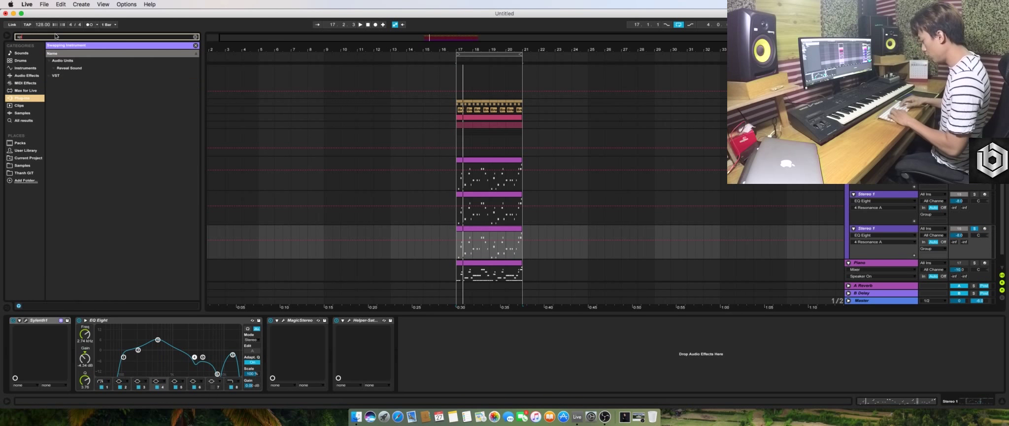
click(56, 68)
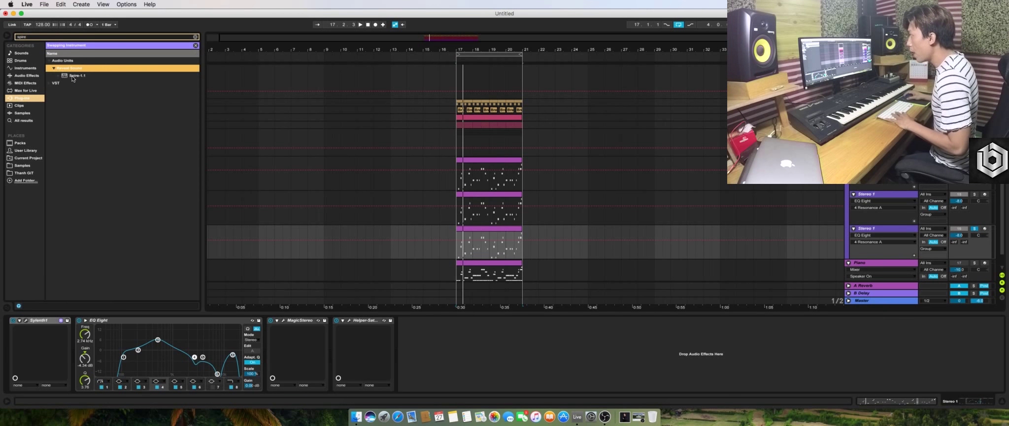
double_click(71, 76)
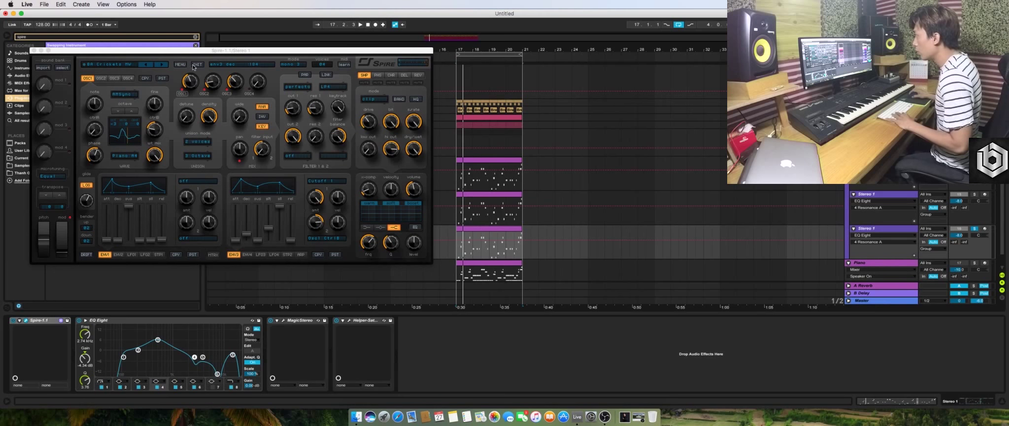
Load the preset Distorsion LD 2 Future Bounce.spf into Spire from Documents/Spire Bank/Preset/GIT
click(193, 65)
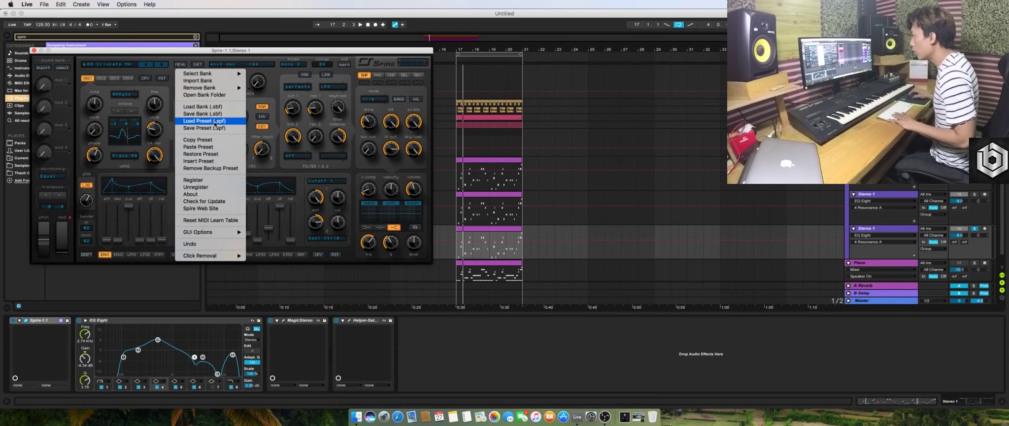
click(216, 121)
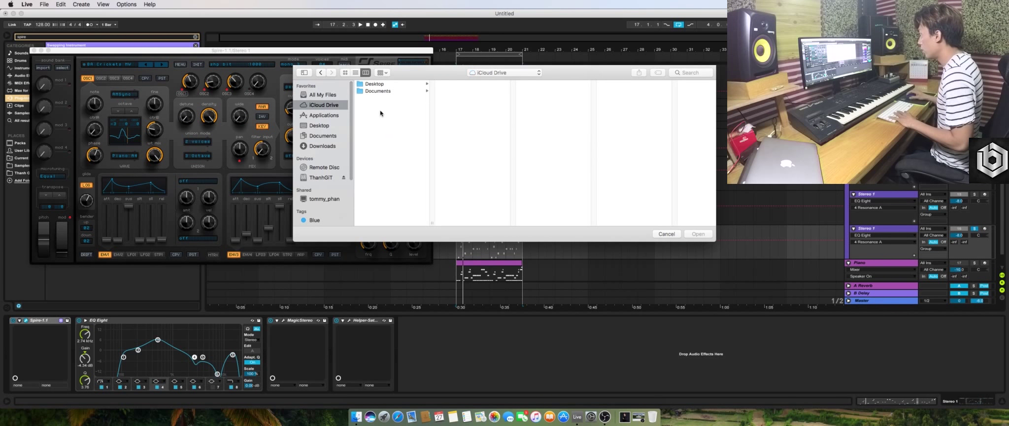
click(388, 90)
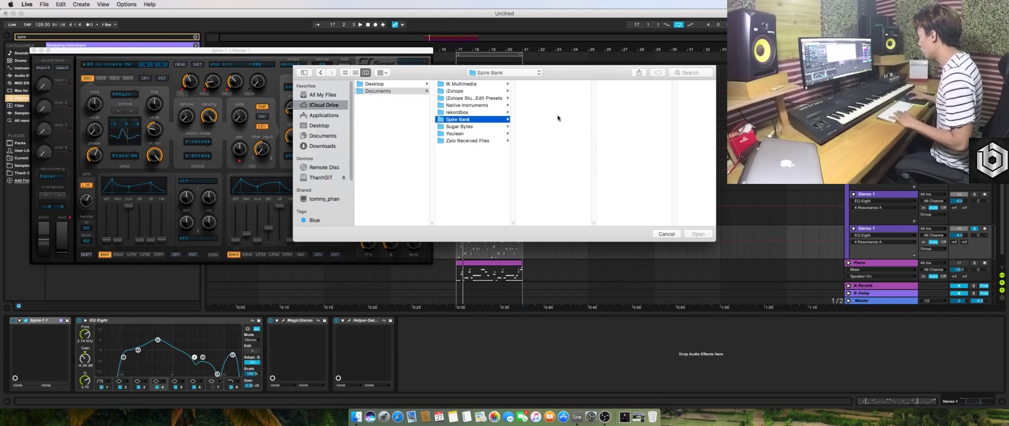
click(584, 112)
click(644, 98)
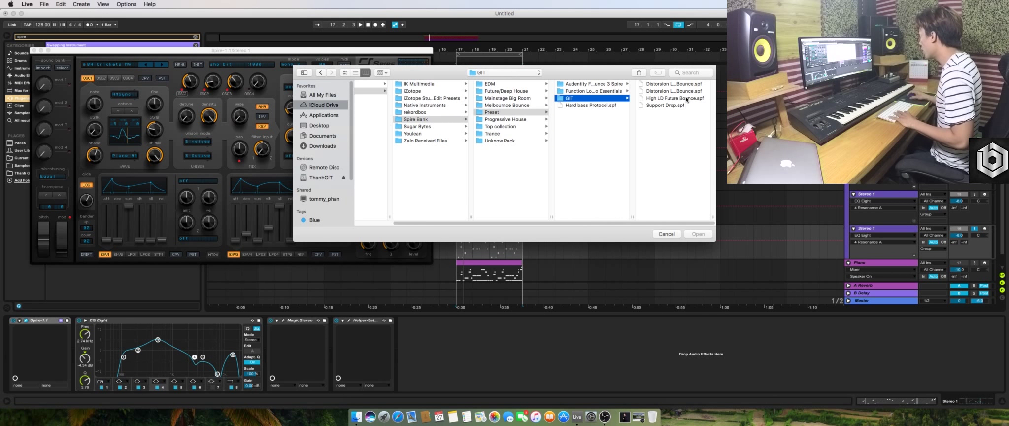
drag(711, 214, 731, 215)
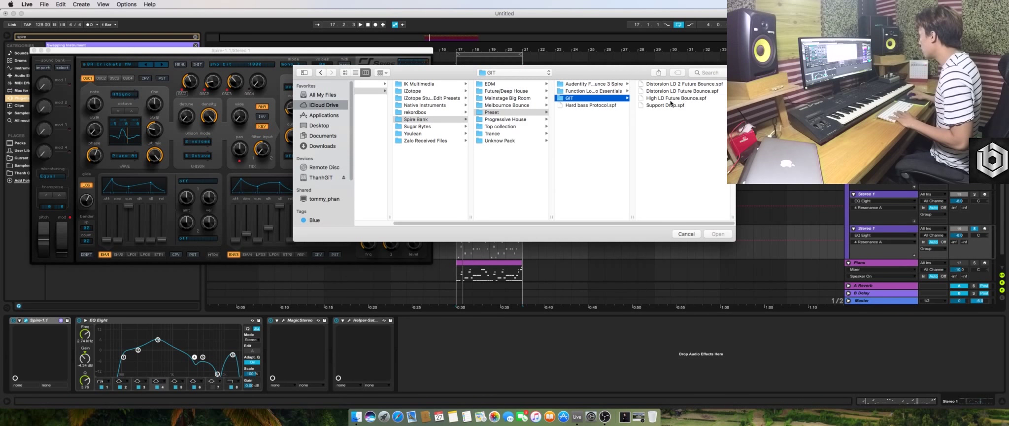
click(587, 87)
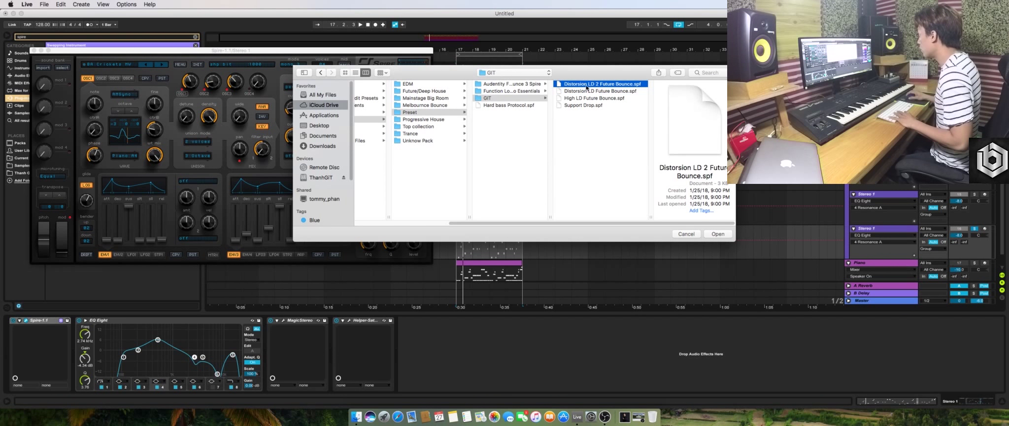
double_click(572, 87)
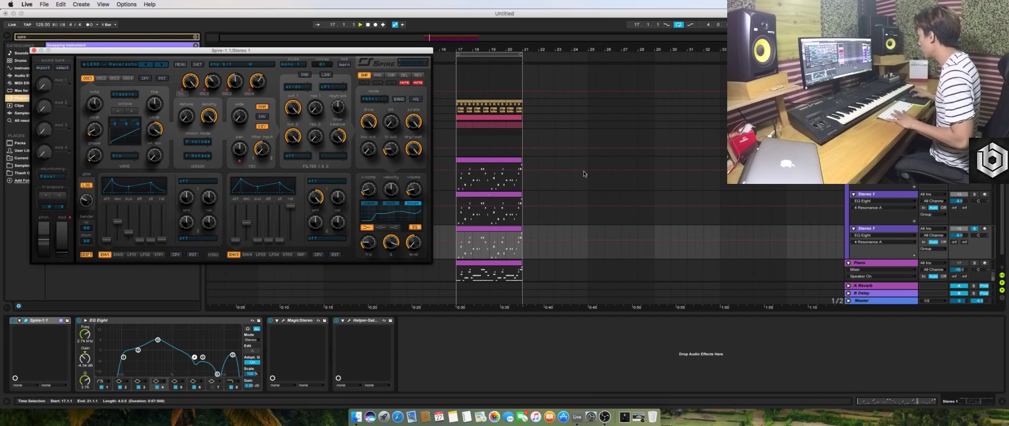
Close the Spire window and delete EQ Eight, MagicStereo and Helper-Saturator from the Spire layer's track
click(898, 231)
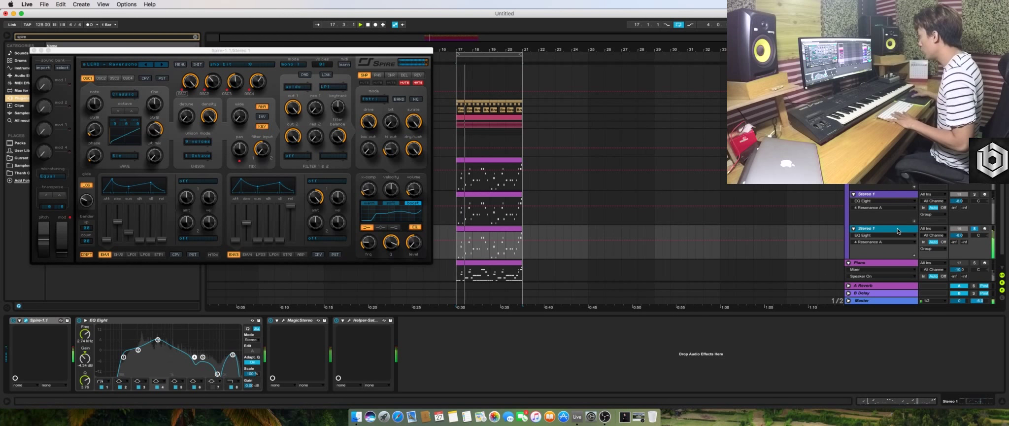
scroll(898, 231, down, 2)
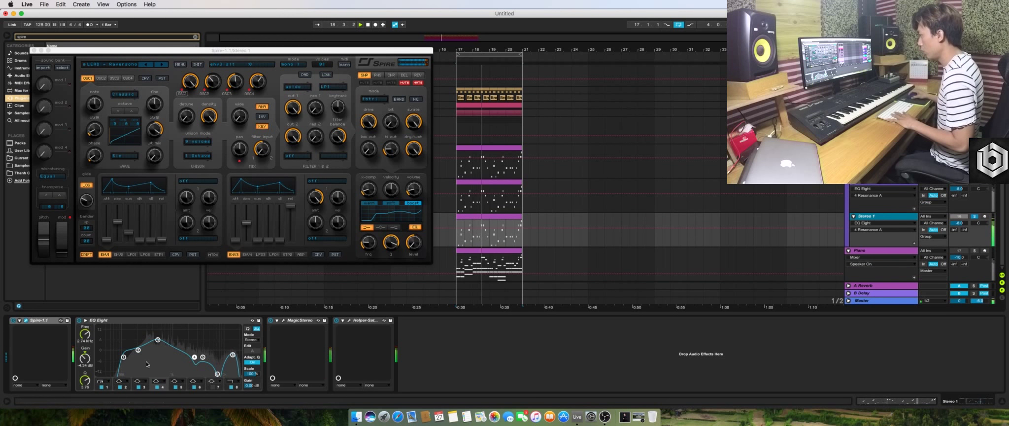
click(111, 321)
click(34, 50)
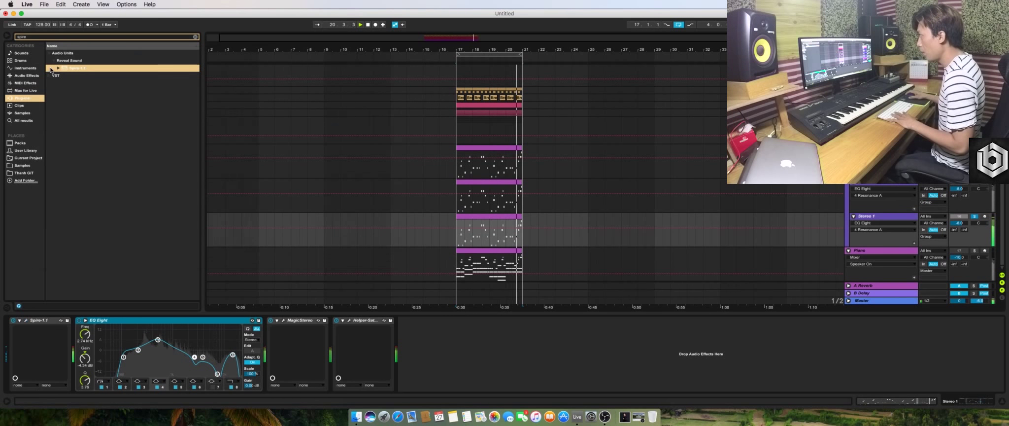
click(165, 322)
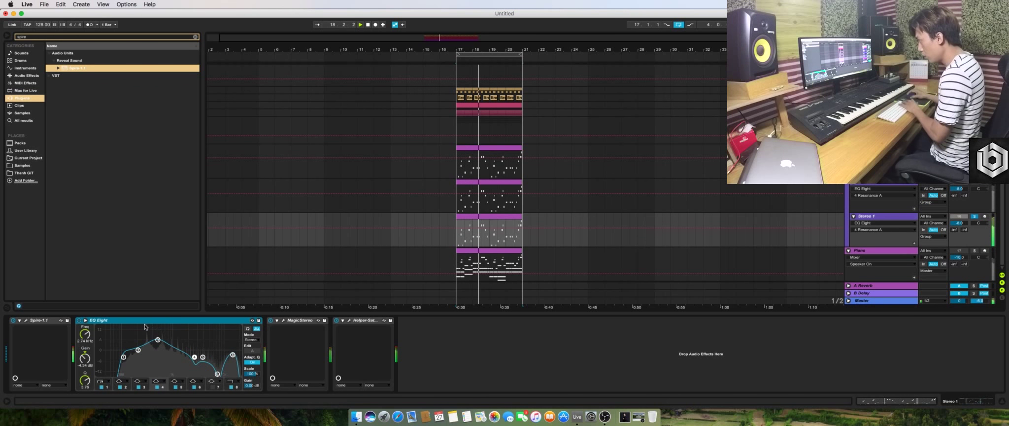
key(Delete)
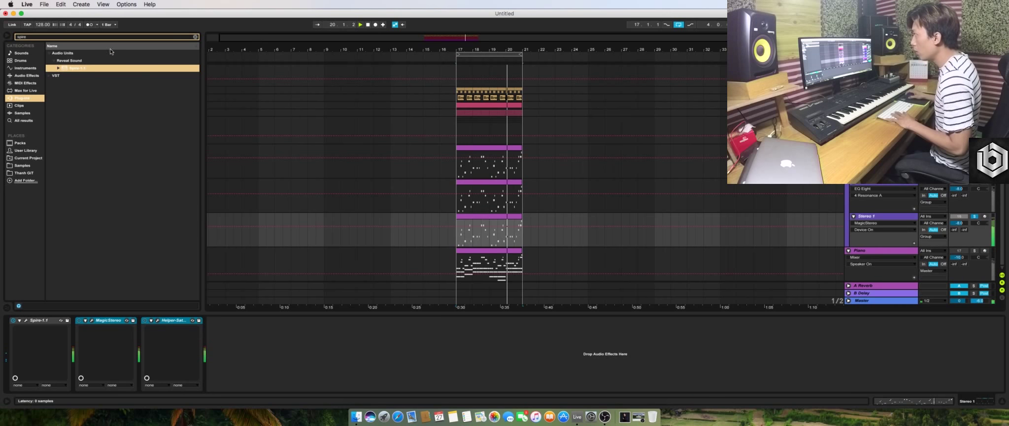
key(Delete)
Find EQ Eight among the audio effects and add a fresh one after Spire-1.1
click(32, 76)
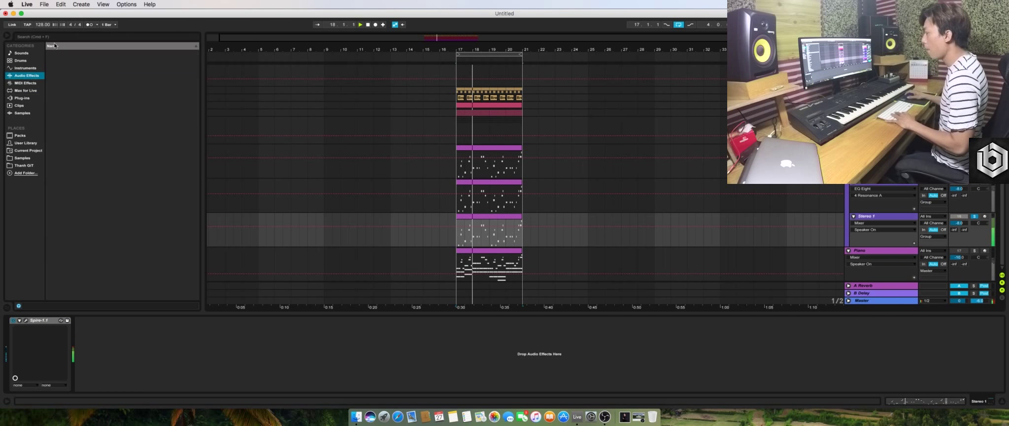
click(58, 37)
text(e)
click(58, 38)
text(q)
click(82, 60)
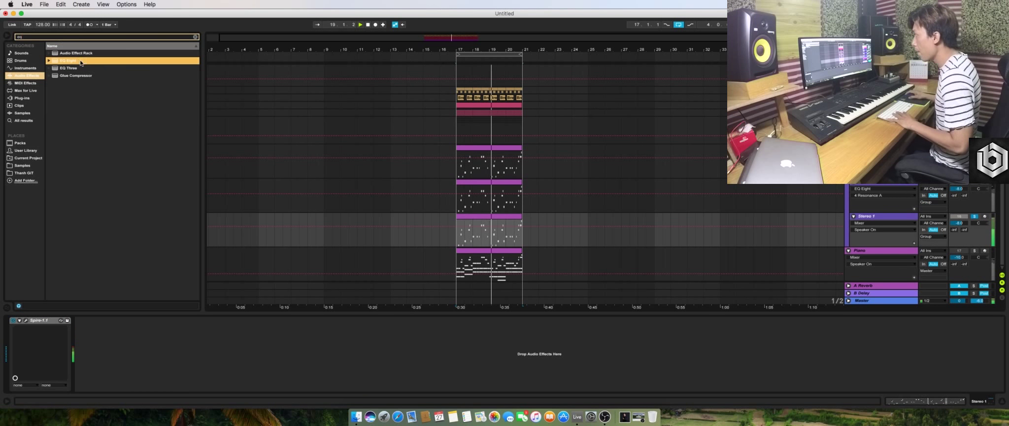
drag(151, 330, 148, 345)
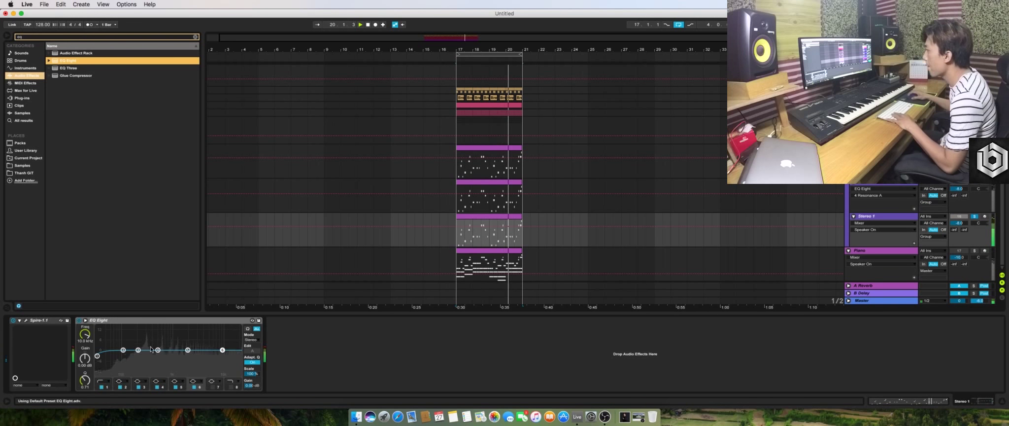
Shape the Spire layer's EQ Eight with a steep low cut, dips around 4.9 kHz and above, and a high cut near 16 kHz
click(103, 380)
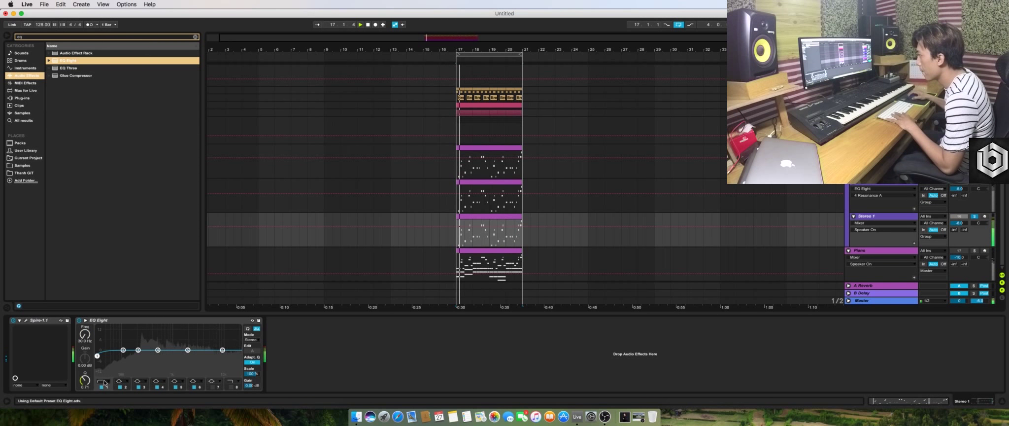
drag(97, 356, 122, 356)
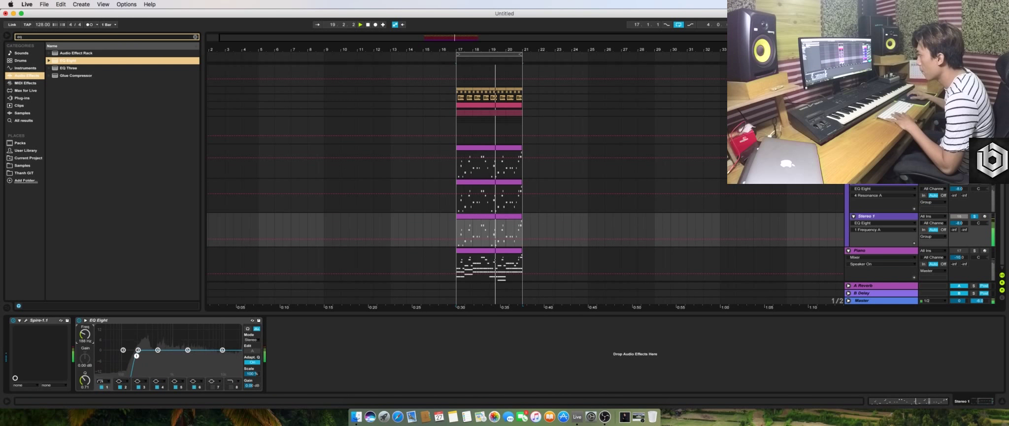
drag(222, 351, 225, 359)
click(188, 350)
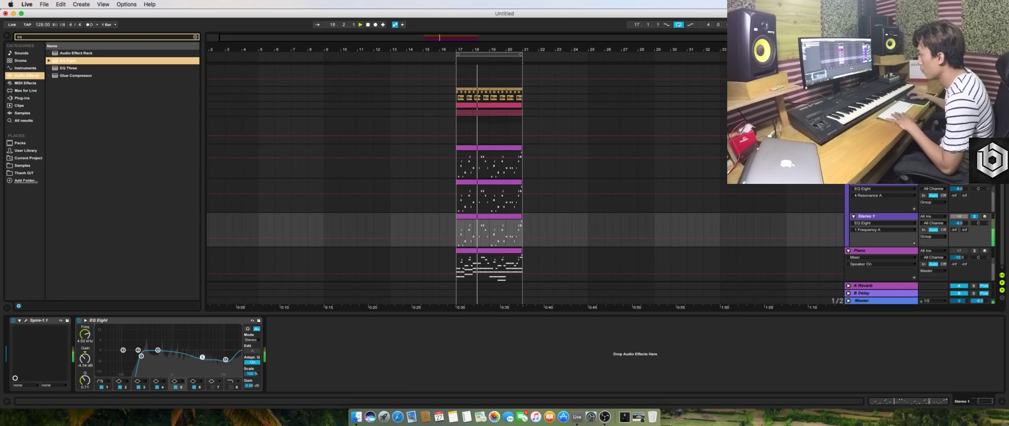
drag(207, 355, 206, 355)
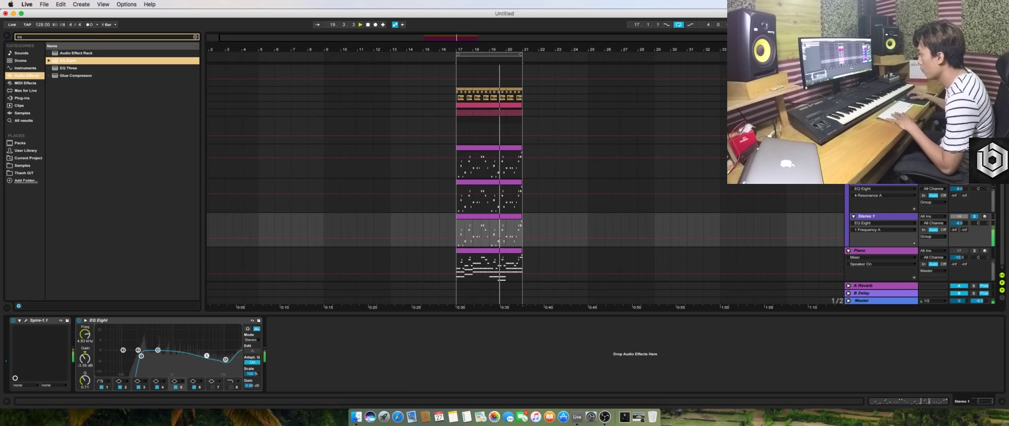
drag(235, 356, 232, 355)
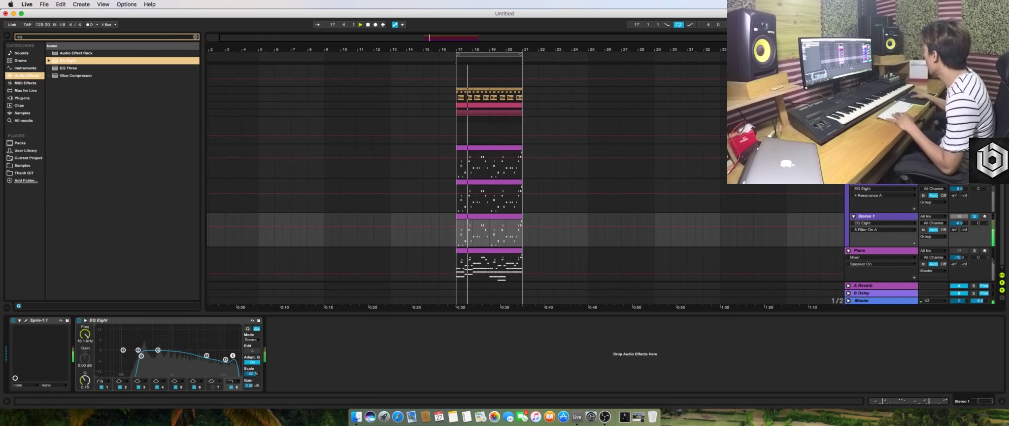
Unsolo the Spire layer and add a Simple Delay after its EQ Eight, with delay times of 1 ms left and 10 ms right
click(895, 215)
click(97, 37)
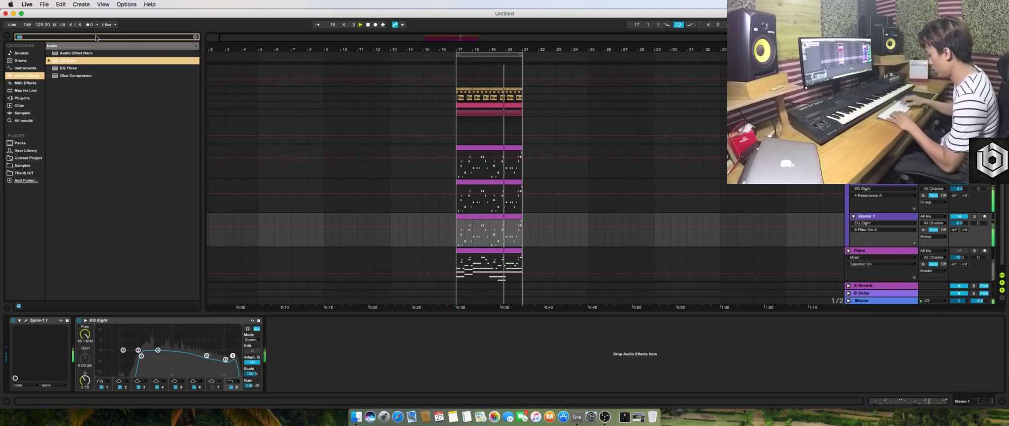
text(simpl)
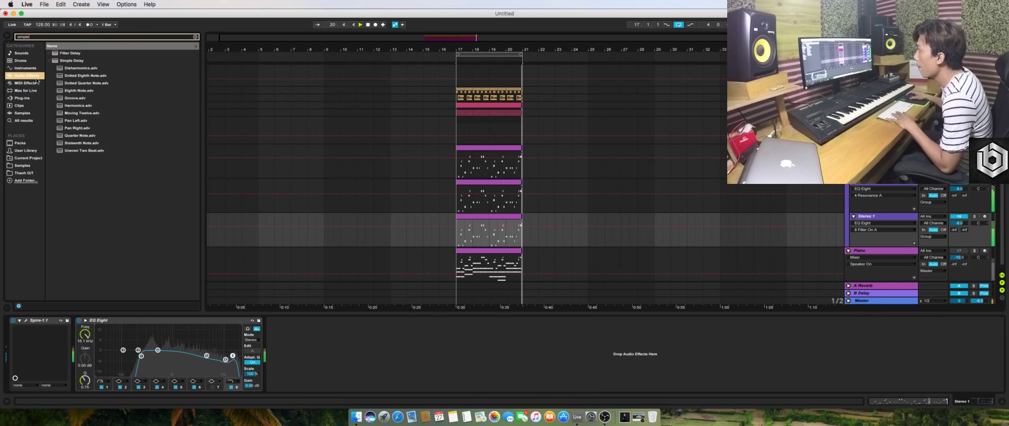
click(72, 61)
drag(407, 312, 407, 314)
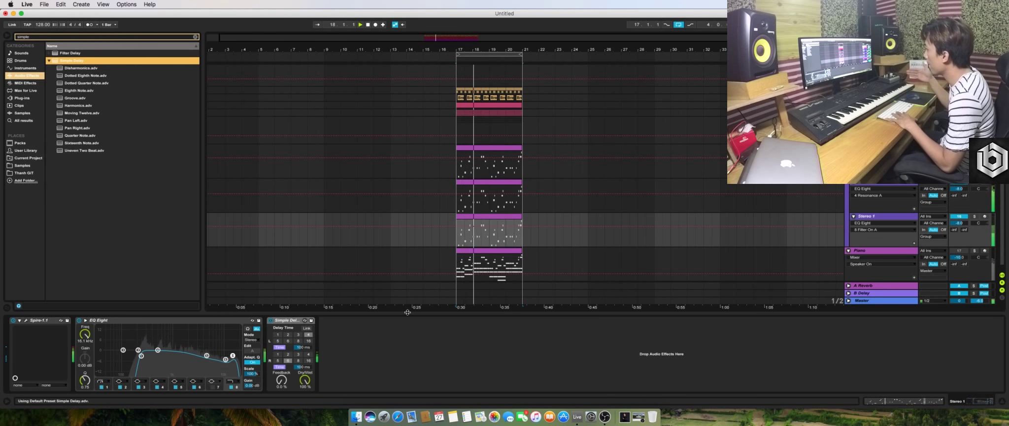
click(308, 348)
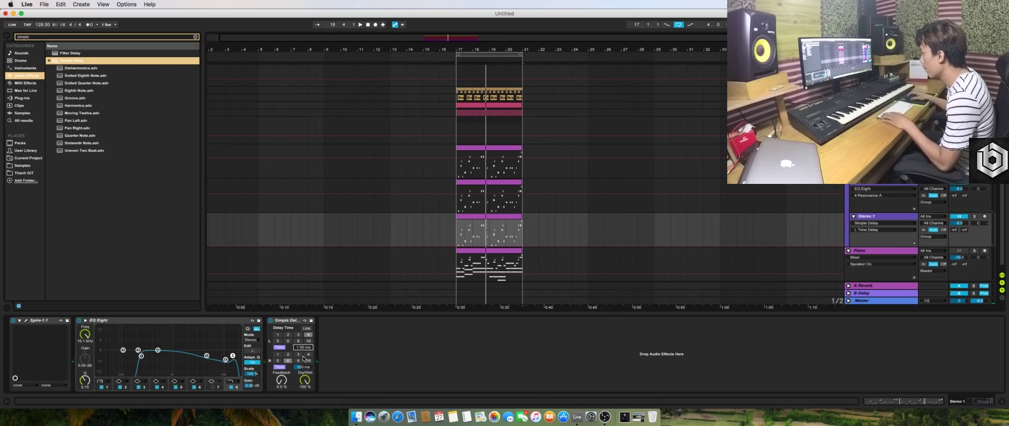
key(space)
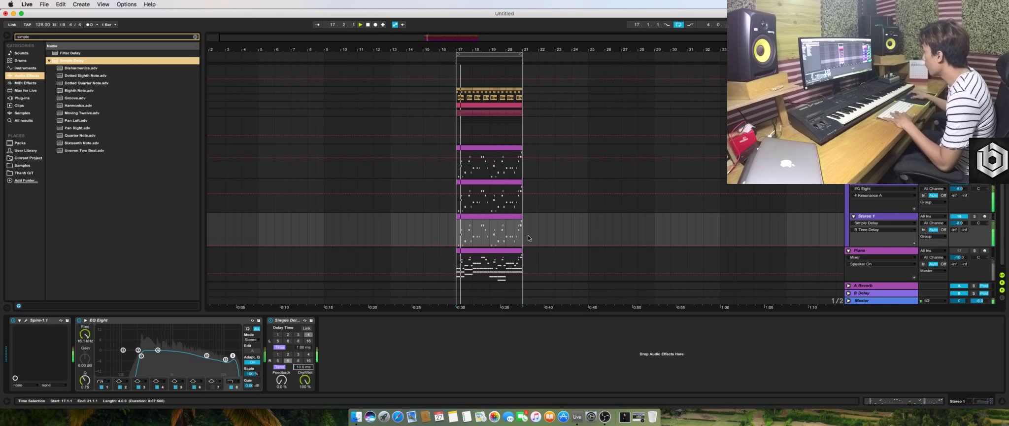
Solo the Stereo 1 layer, then reshape the Sylenth1 layer's EQ Eight low cut and mid bands and adjust its track volume
click(974, 216)
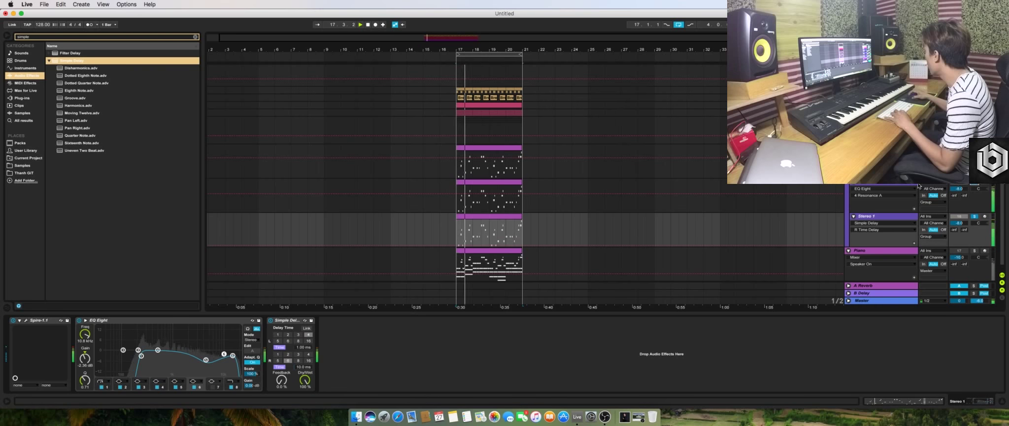
key(Up)
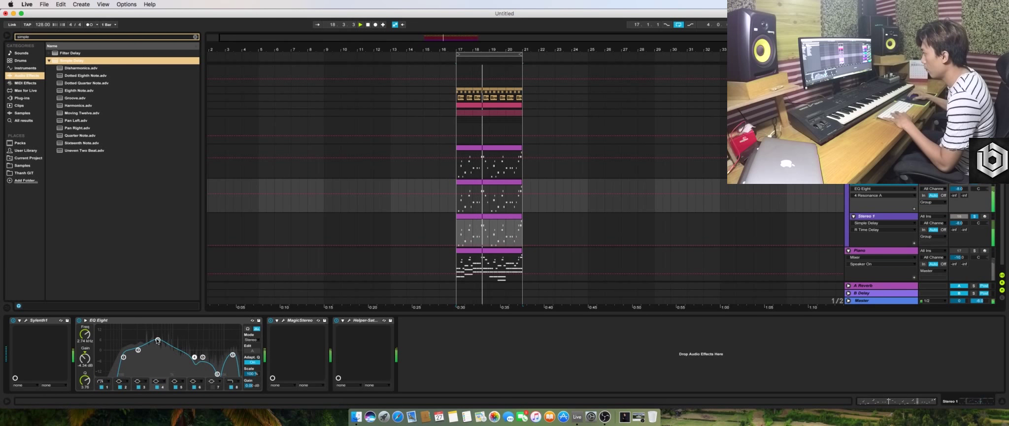
drag(152, 344, 124, 357)
drag(964, 189, 965, 191)
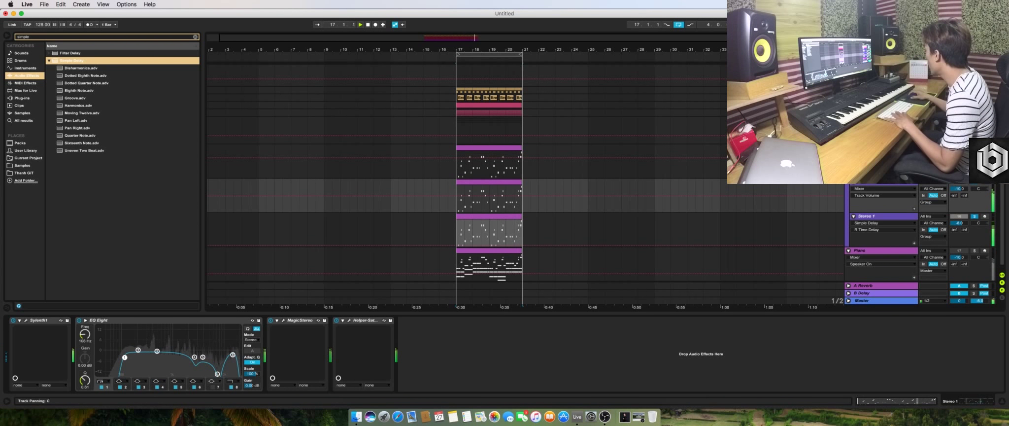
Rename the Stereo 1 layer as Stereo 2 and duplicate the track
click(875, 216)
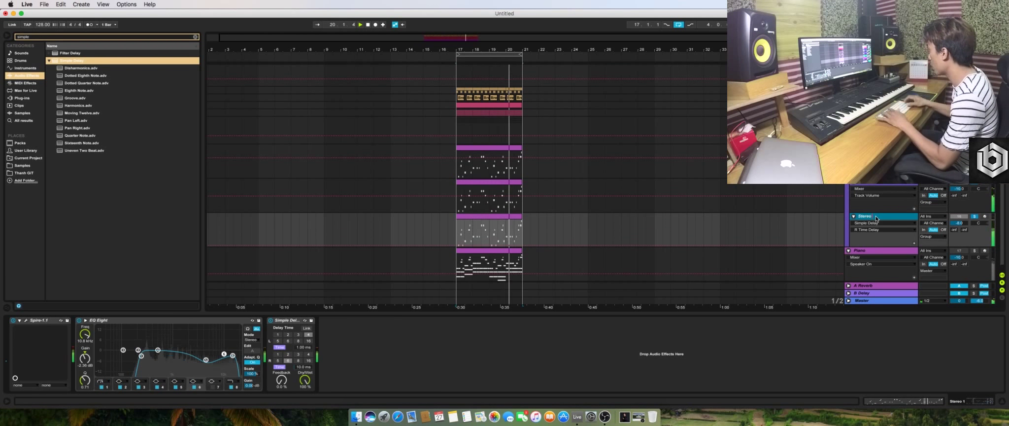
key(super+d)
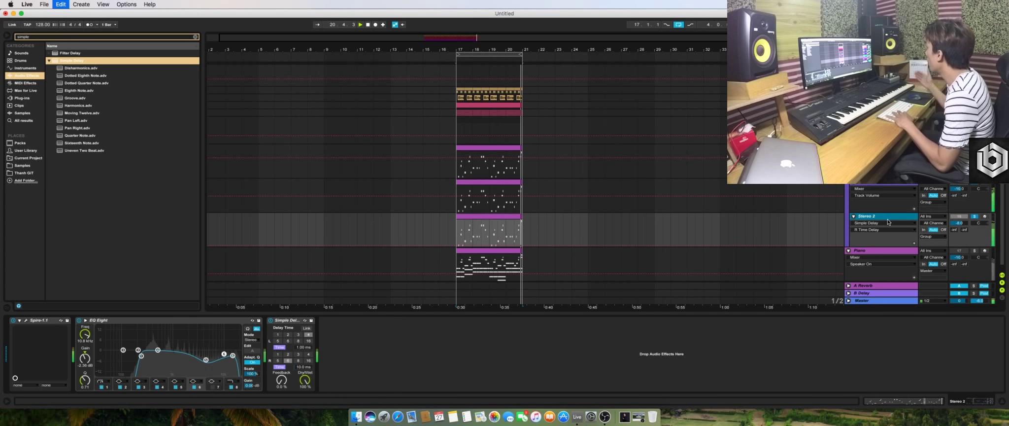
key(super+d)
key(space)
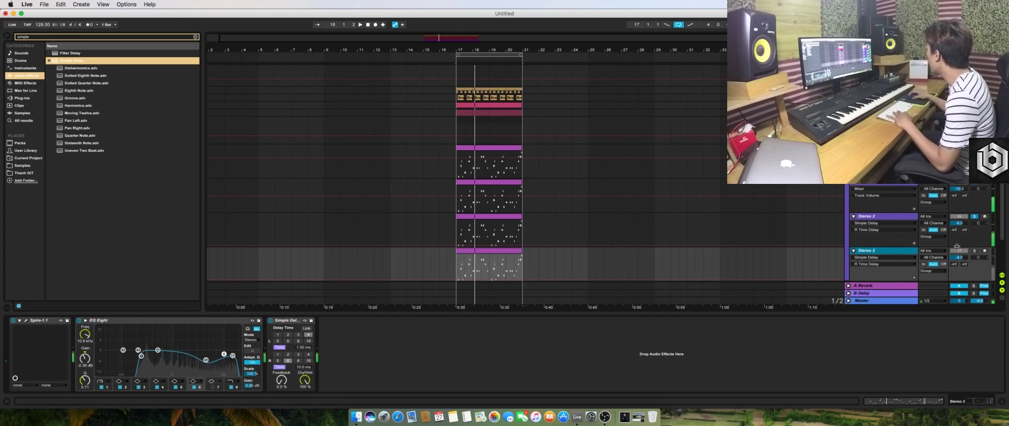
Solo the duplicated Stereo 2 track and load the second Distorsion Bounce preset from the GIT folder into its Spire
click(973, 256)
click(975, 251)
key(space)
click(27, 321)
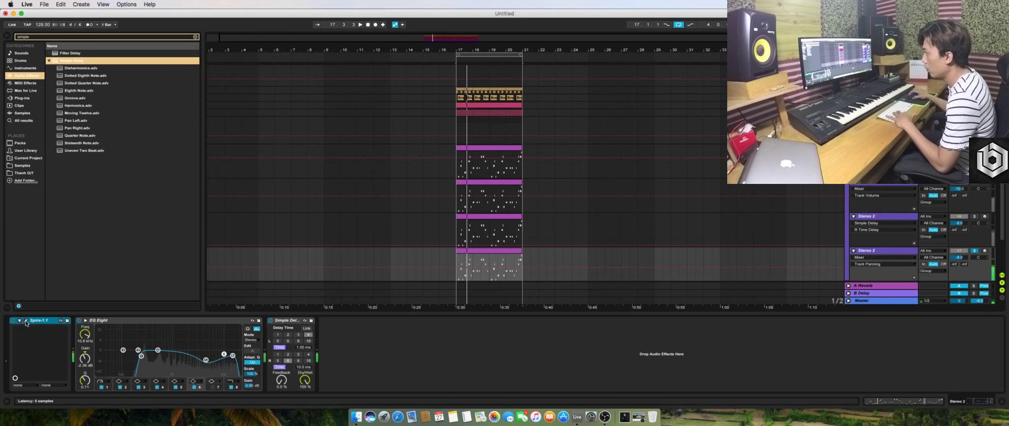
click(180, 64)
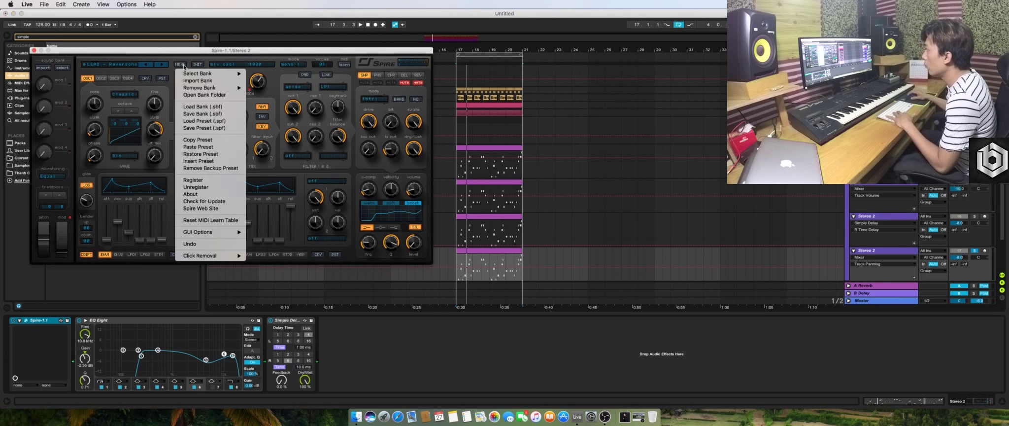
click(205, 121)
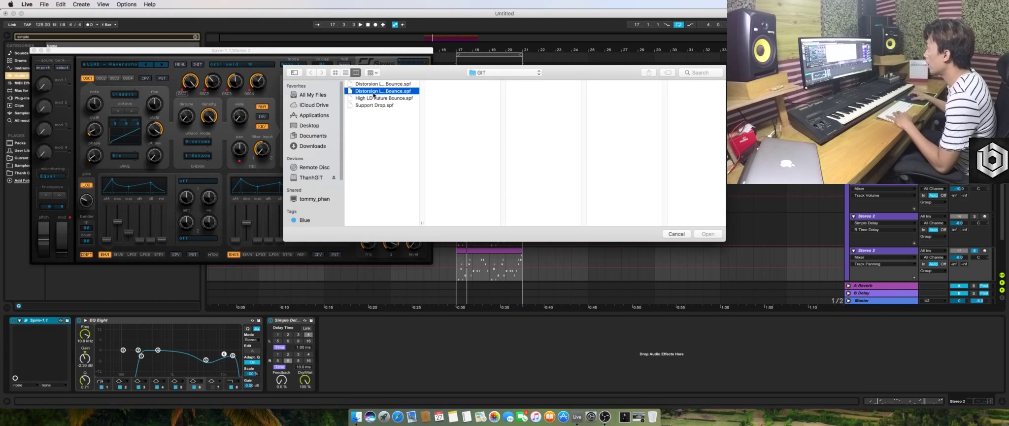
double_click(374, 93)
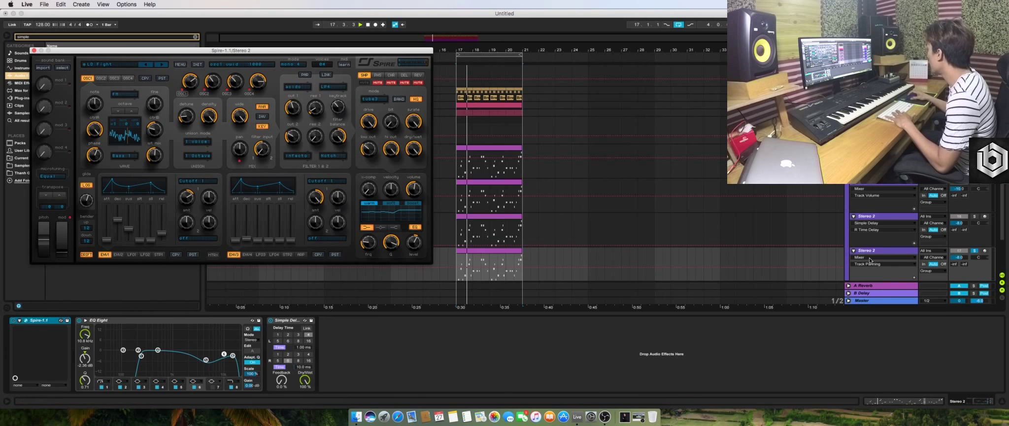
key(space)
click(594, 200)
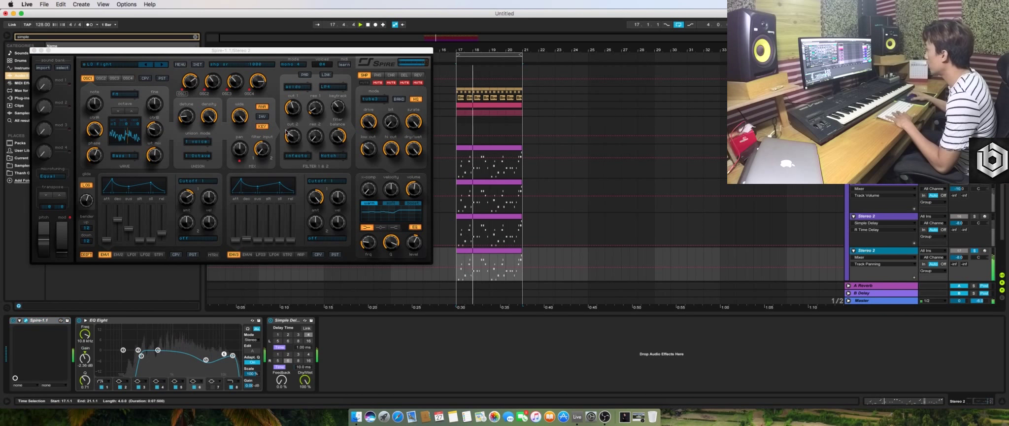
click(34, 50)
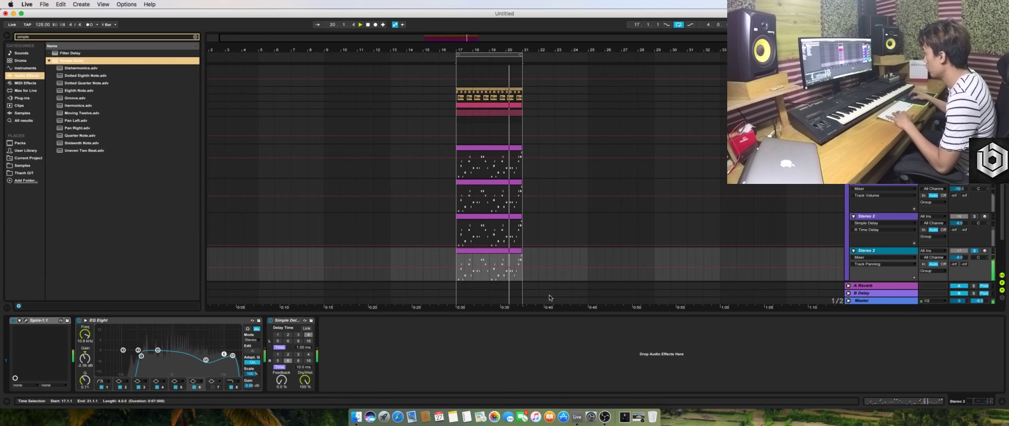
Delete Simple Delay from the duplicated Spire layer and rename its track as Distorsion Ld
click(271, 320)
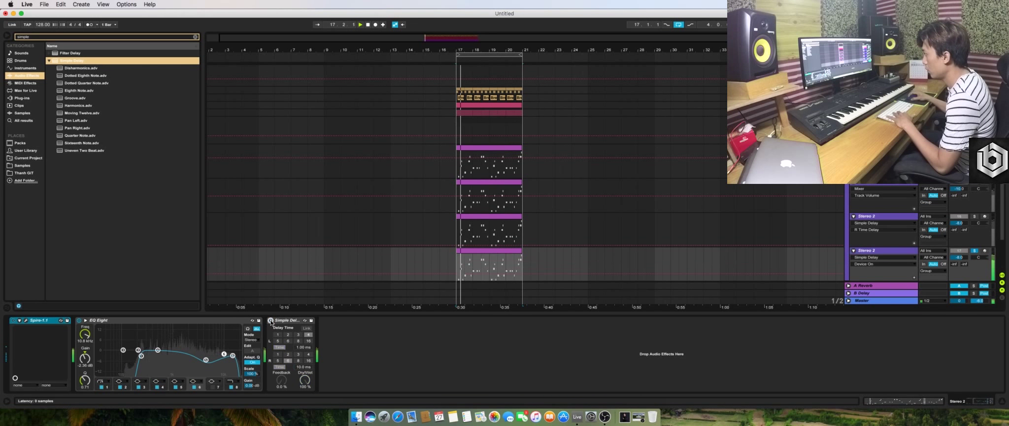
click(284, 321)
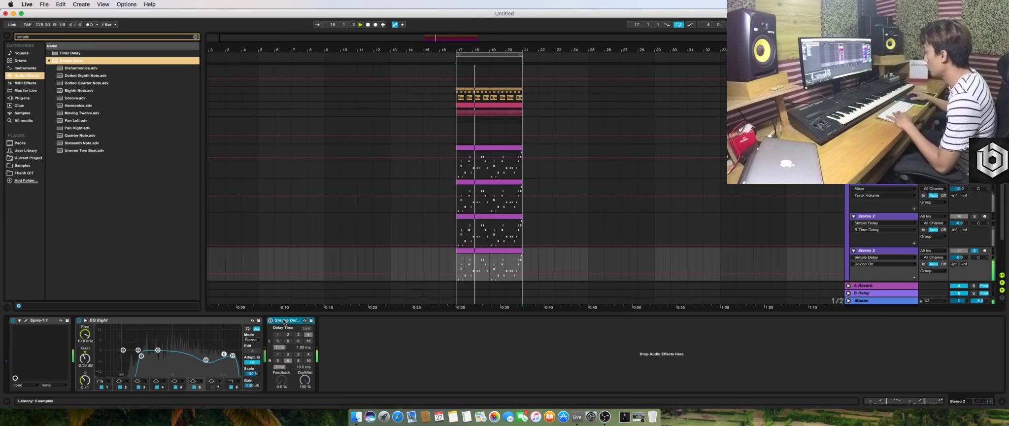
key(Delete)
click(877, 252)
key(super+r)
text(Distorsio)
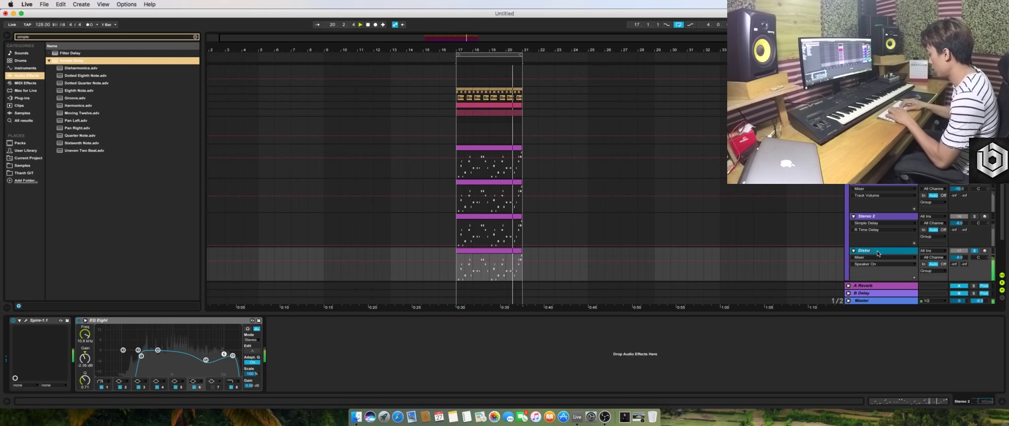
text(n Ld)
key(Return)
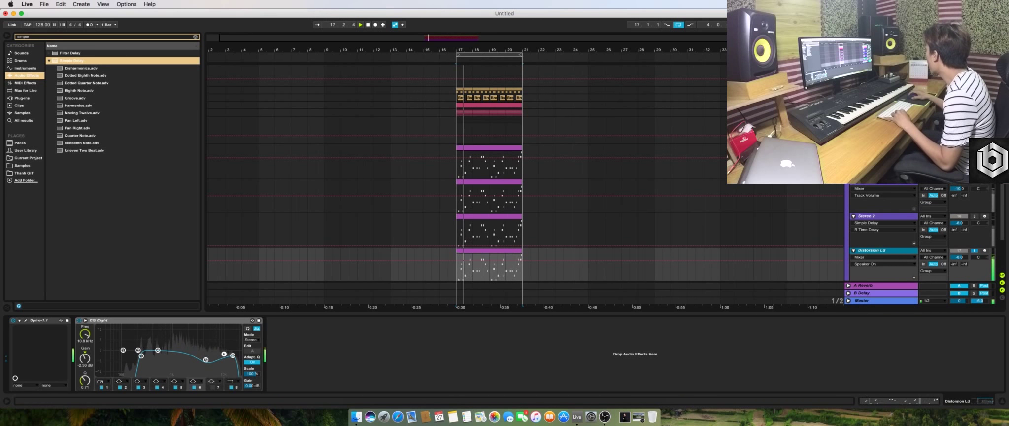
Adjust the Distorsion Ld track volume and deepen its EQ Eight dip around 4.74 kHz to about -7.3 dB
key(space)
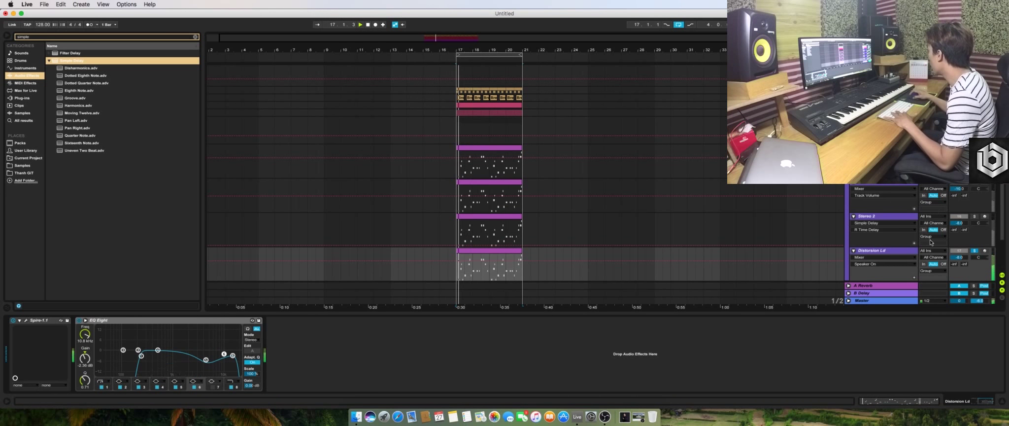
click(959, 257)
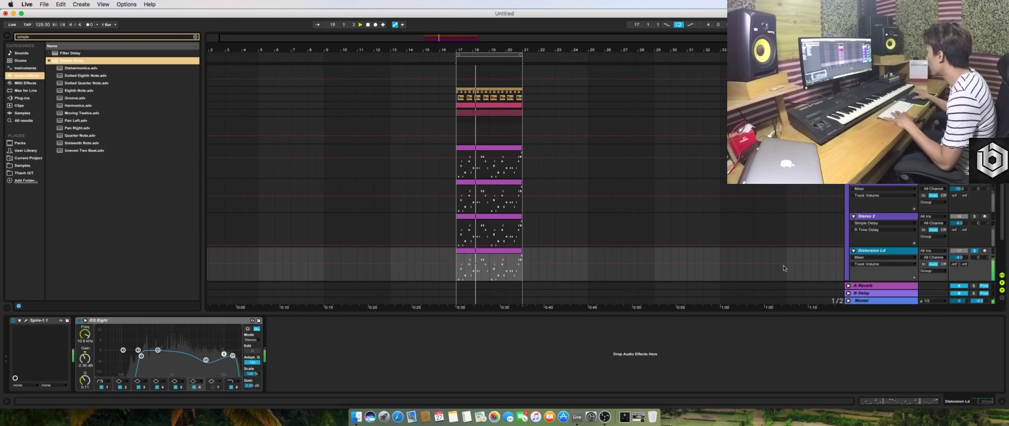
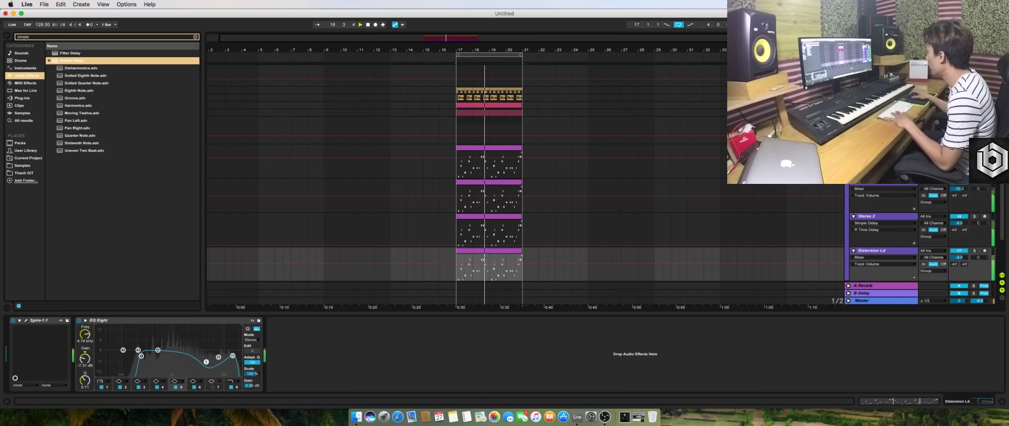
key(space)
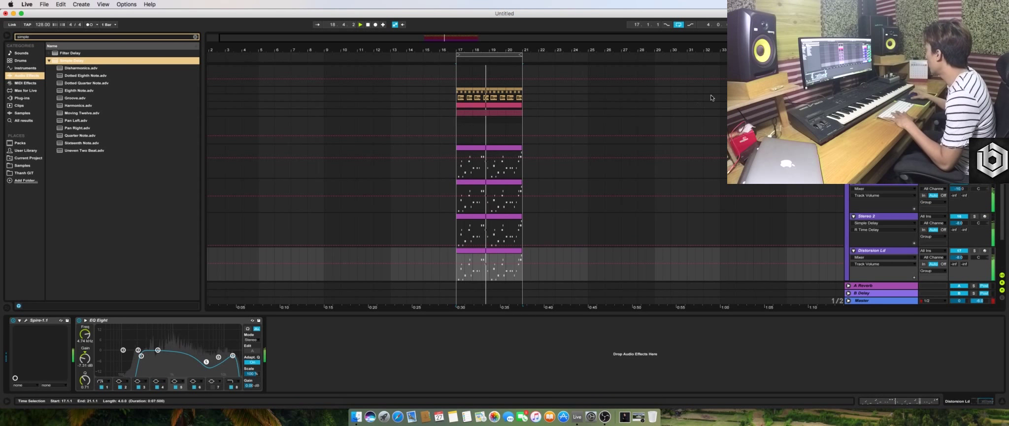
Reshape the DROP group's LFOTool curve with an earlier, slightly lower upper point and set the volume routing amount to 84
click(882, 119)
click(480, 320)
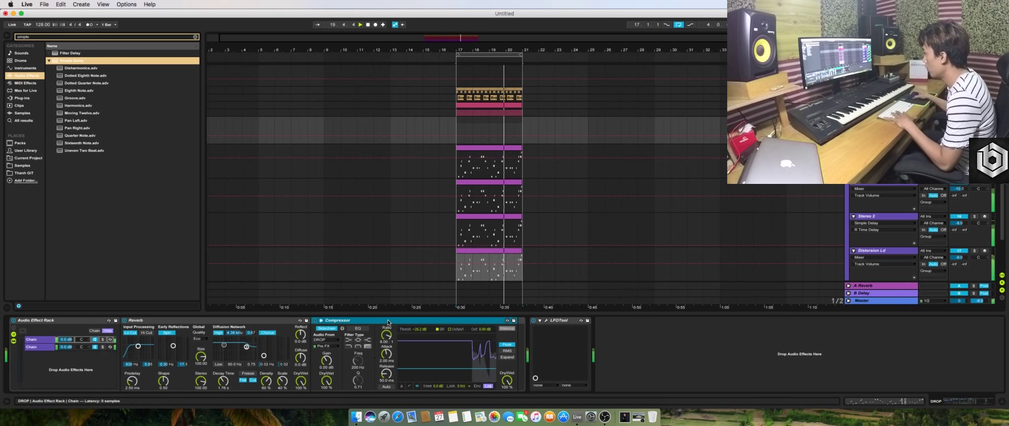
click(546, 320)
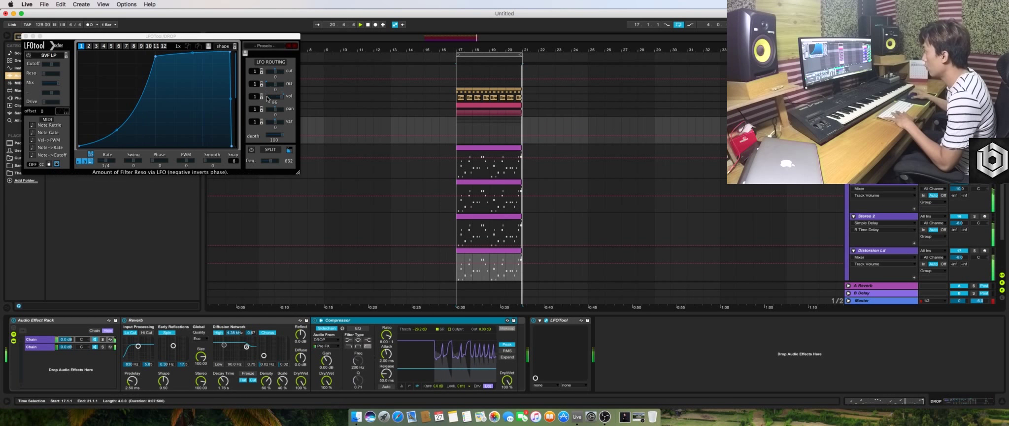
drag(156, 56, 155, 48)
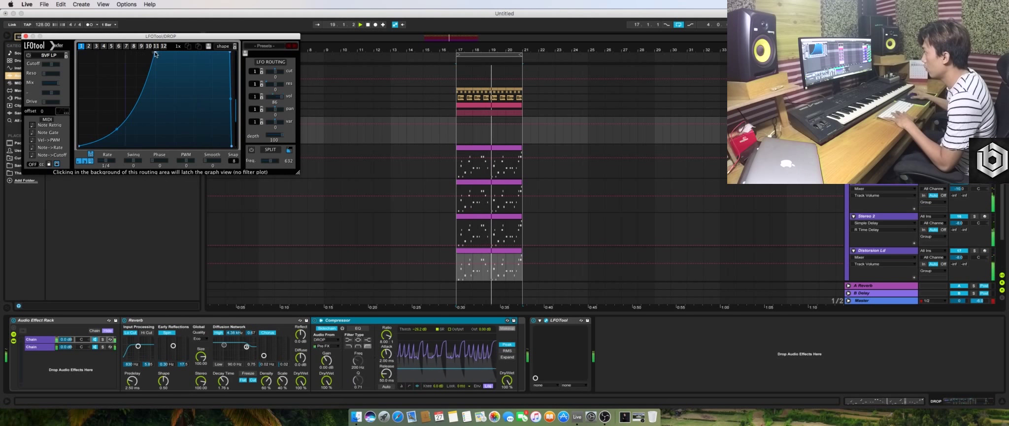
drag(155, 55, 149, 63)
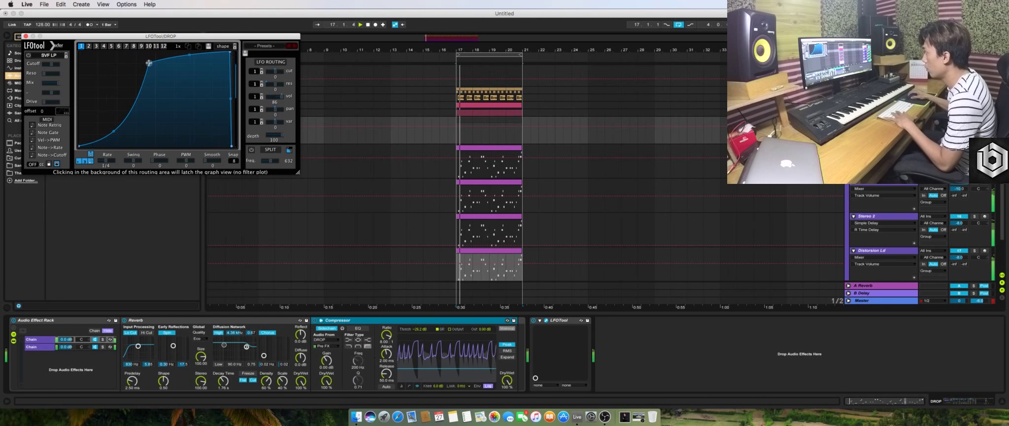
drag(283, 98, 282, 100)
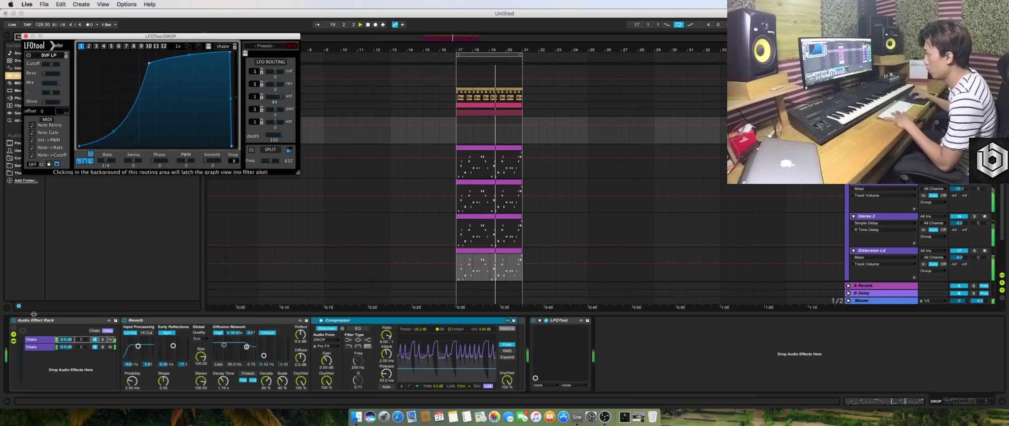
Set the first chain's level in the DROP group's Audio Effect Rack to -4 dB
click(66, 339)
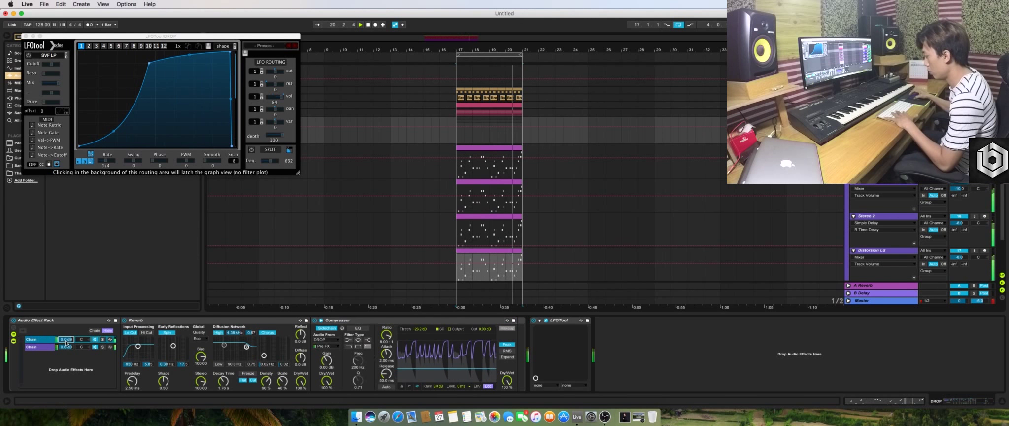
text(-34)
key(Return)
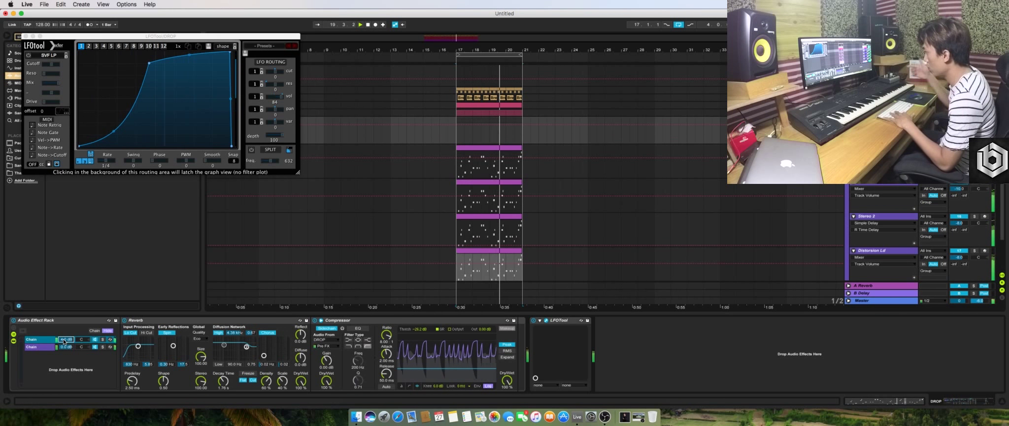
text(-4)
key(Return)
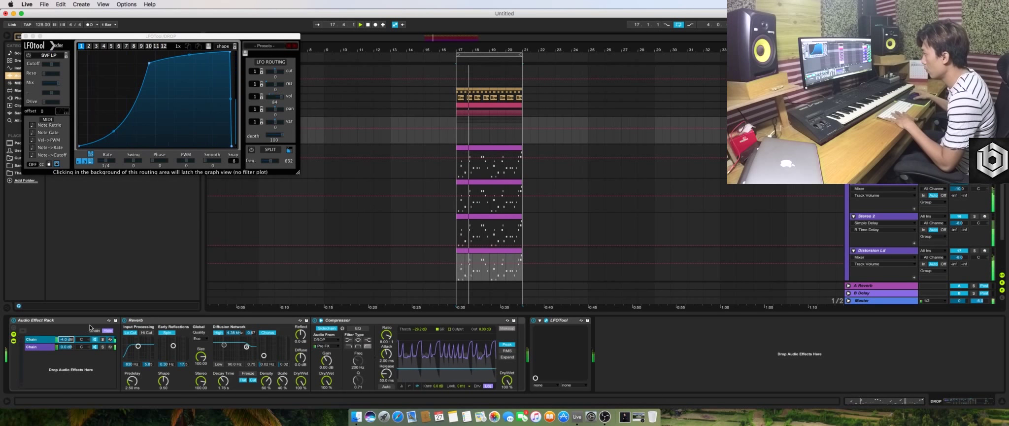
Enable the high cut on the DROP group's Reverb, raise its decay time to about 1.84 s, and close LFOTool
click(147, 332)
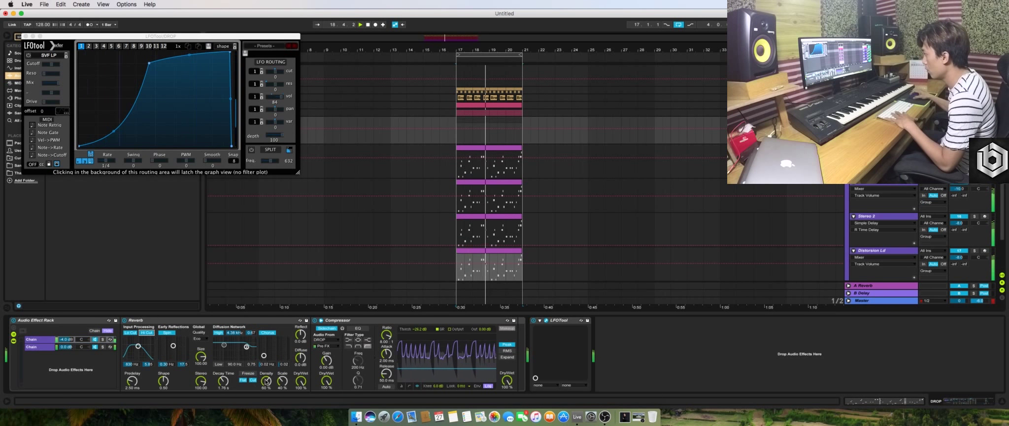
drag(223, 381, 223, 379)
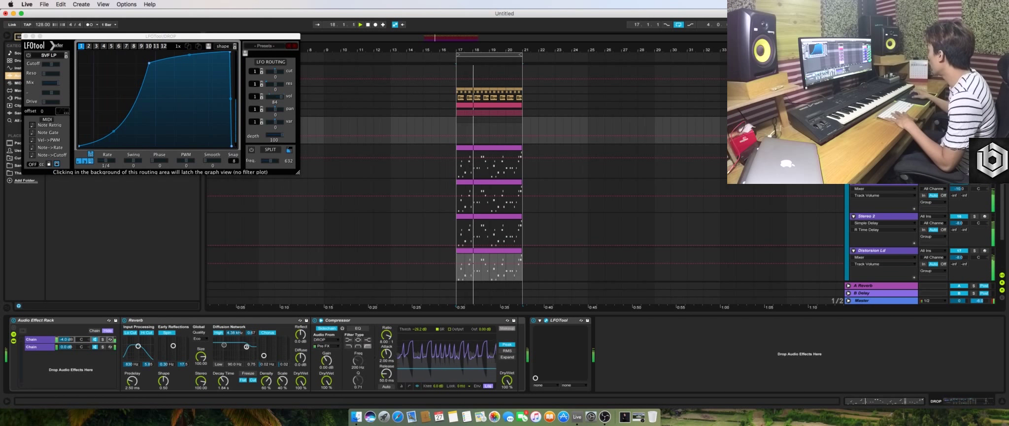
click(849, 120)
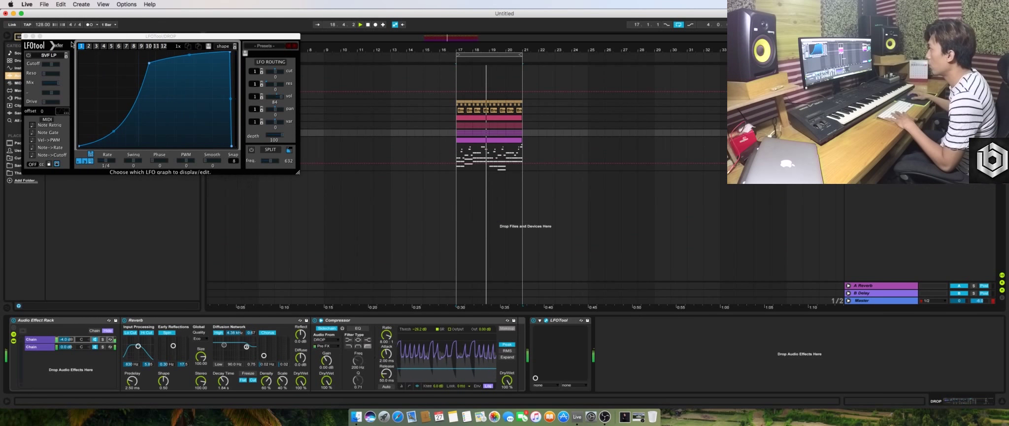
click(25, 36)
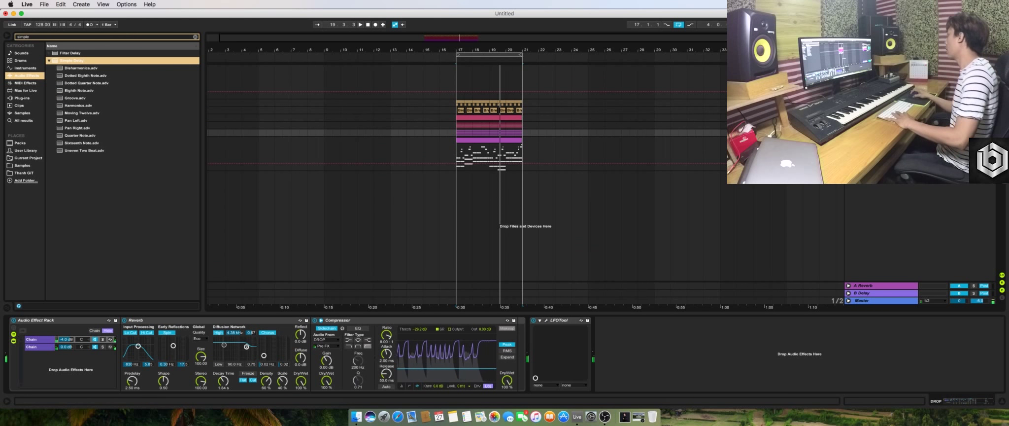
Unfold the DROP group and duplicate the Distorsion Ld track
click(848, 132)
scroll(877, 184, down, 3)
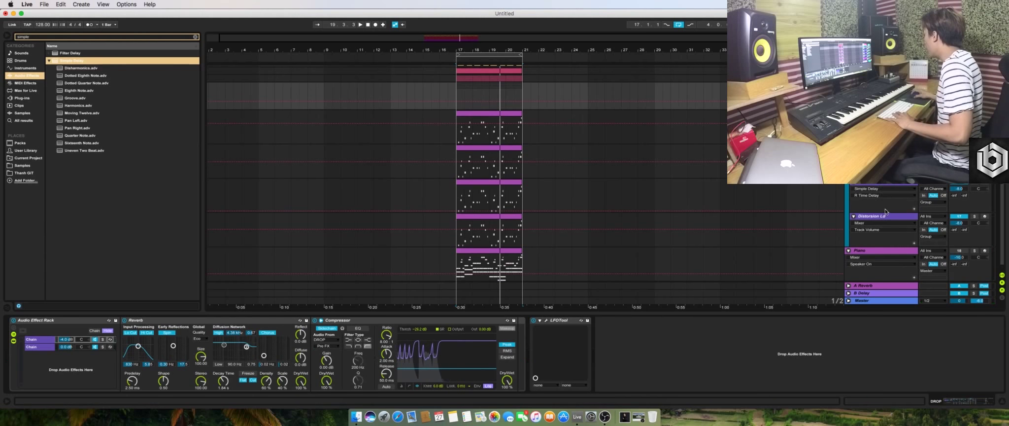
click(890, 216)
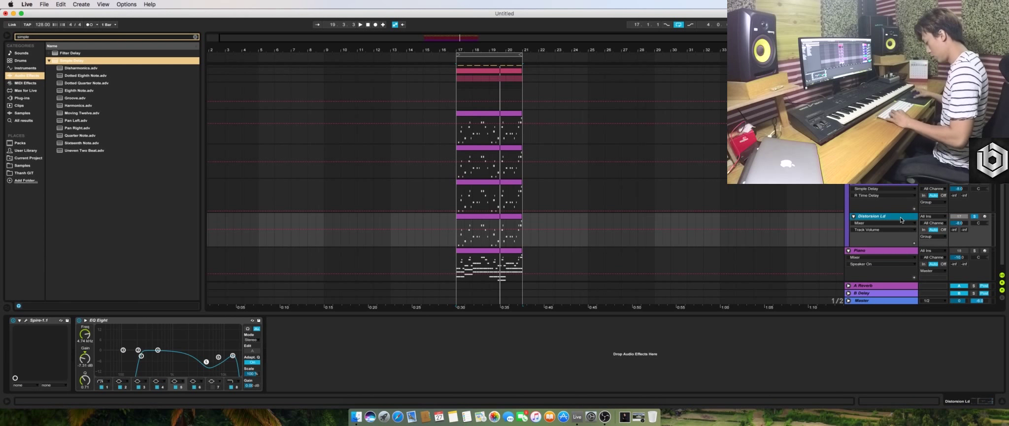
key(super+d)
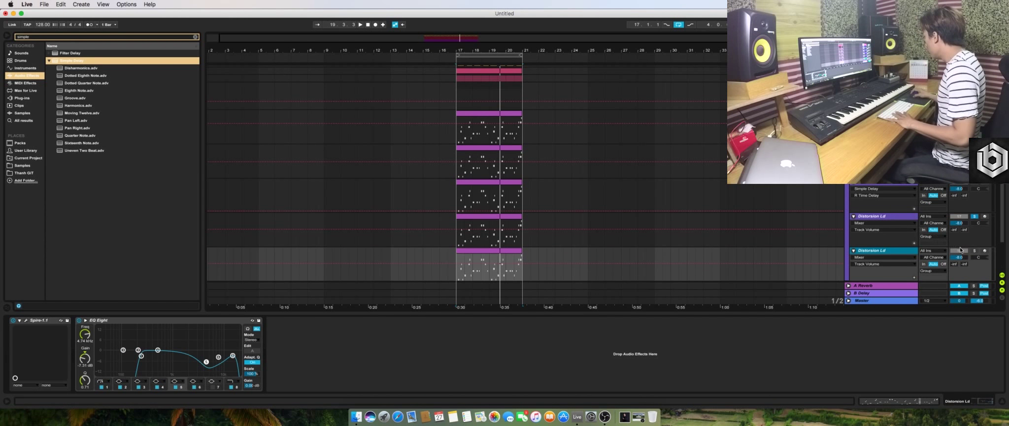
Solo the duplicated Distorsion Ld track and load the High LD Future Bounce.spf preset into its Spire
click(975, 250)
key(space)
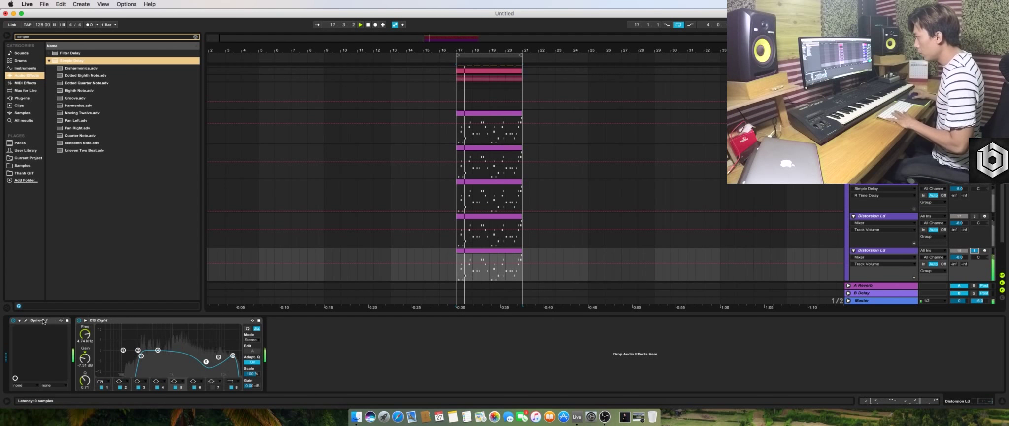
click(26, 321)
click(180, 64)
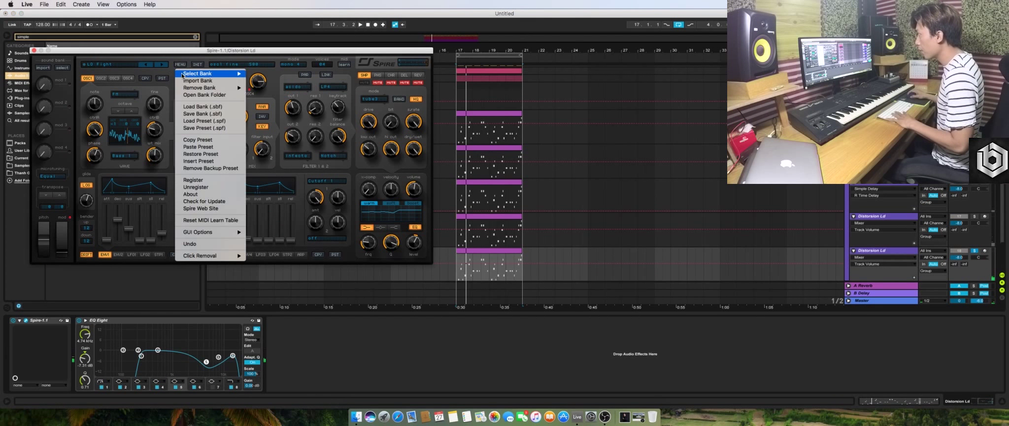
click(212, 119)
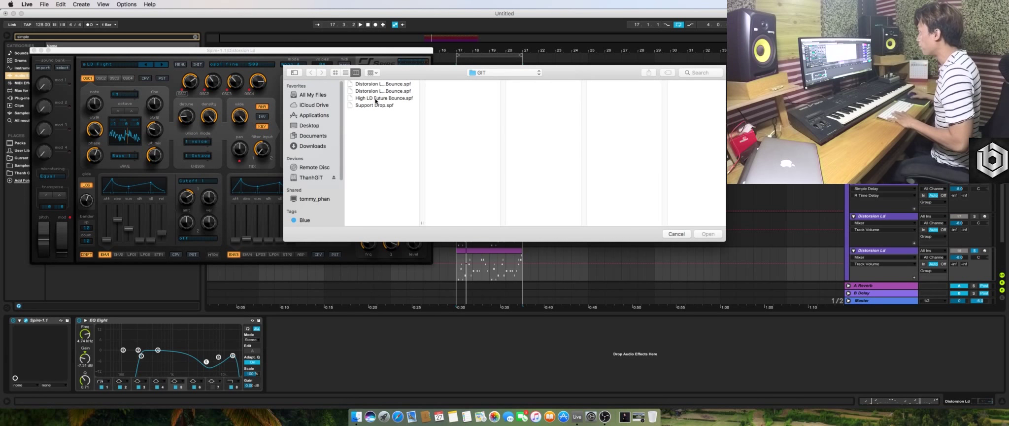
click(384, 99)
double_click(379, 99)
key(space)
On the duplicated lead's EQ Eight, lower the low-cut frequency slightly, shift the high-mid dip lower in frequency, and close Spire
click(928, 243)
click(975, 251)
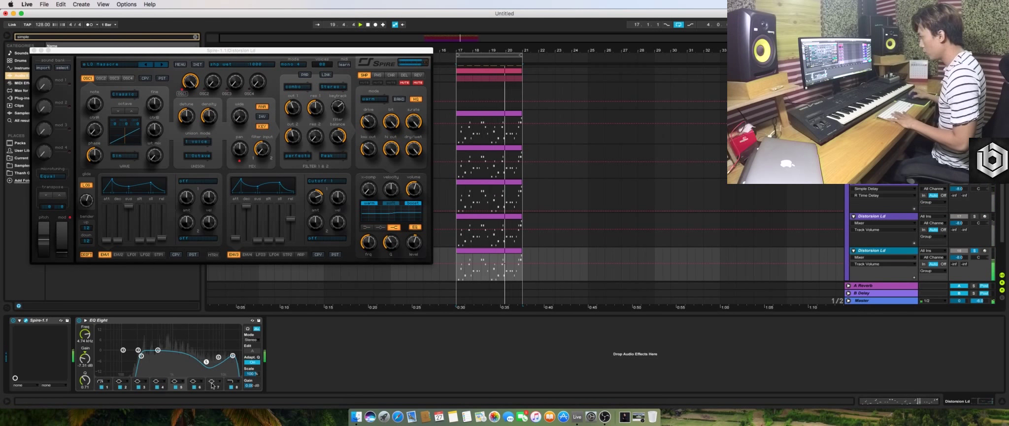
drag(138, 355, 131, 357)
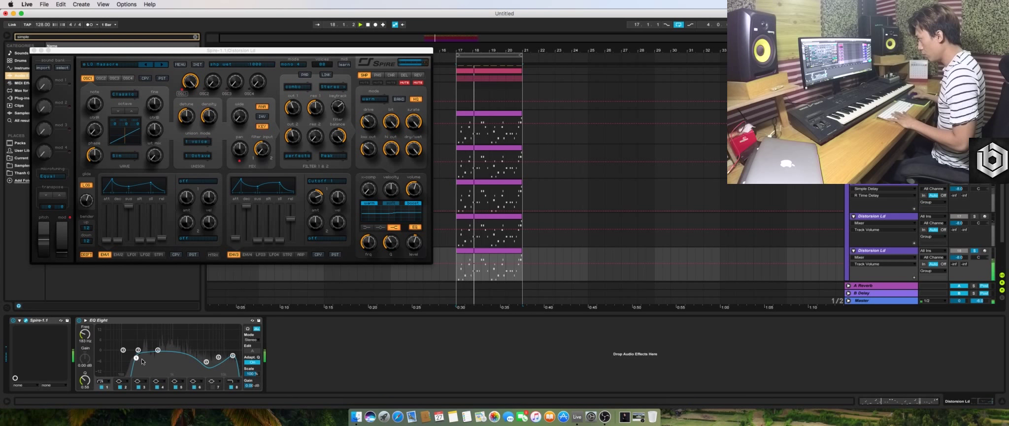
drag(180, 347, 202, 361)
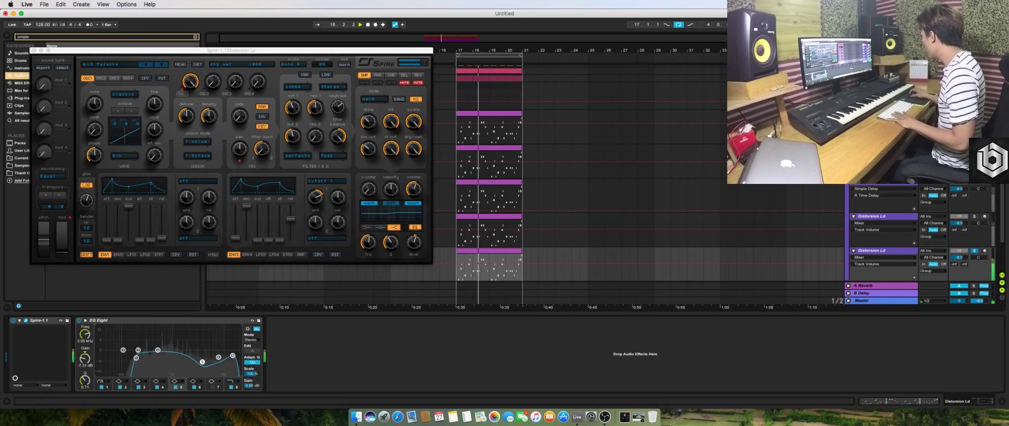
click(960, 250)
click(974, 250)
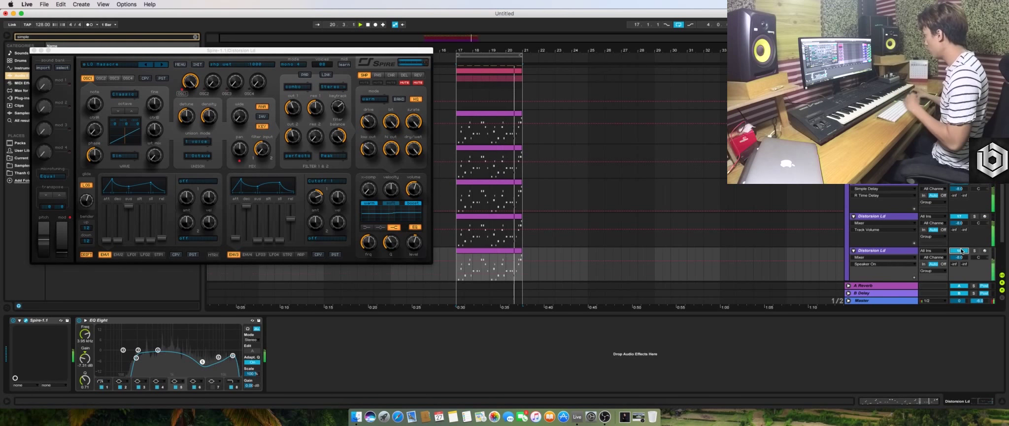
click(35, 51)
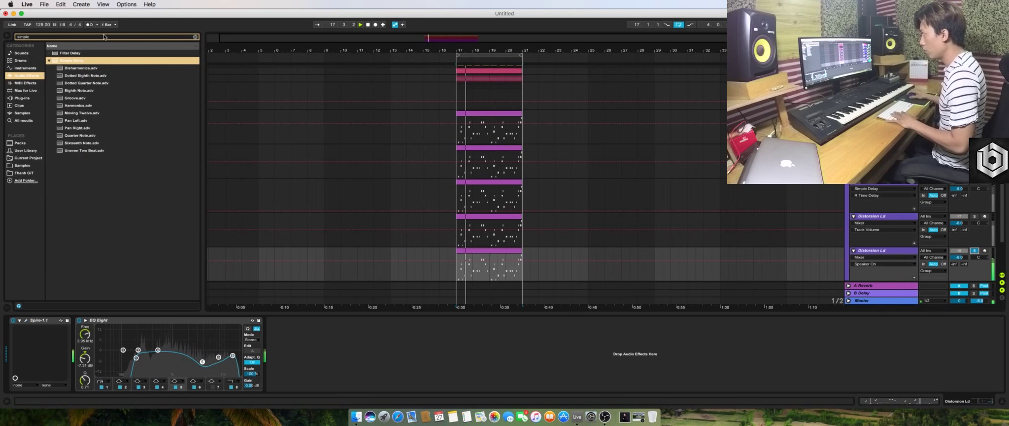
Add Overdrive after the duplicated lead's EQ Eight, reduce its drive, raise its dynamics to about 73 %, and unsolo the track
click(195, 36)
text(over)
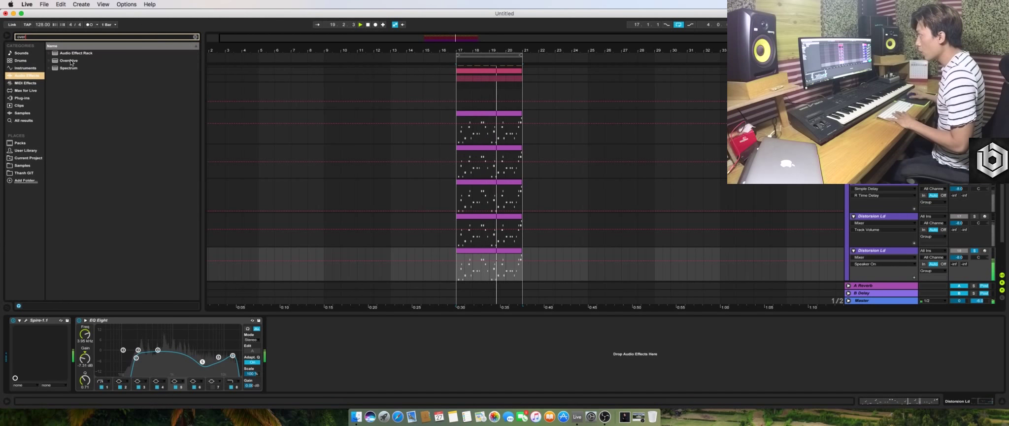
drag(72, 62, 242, 158)
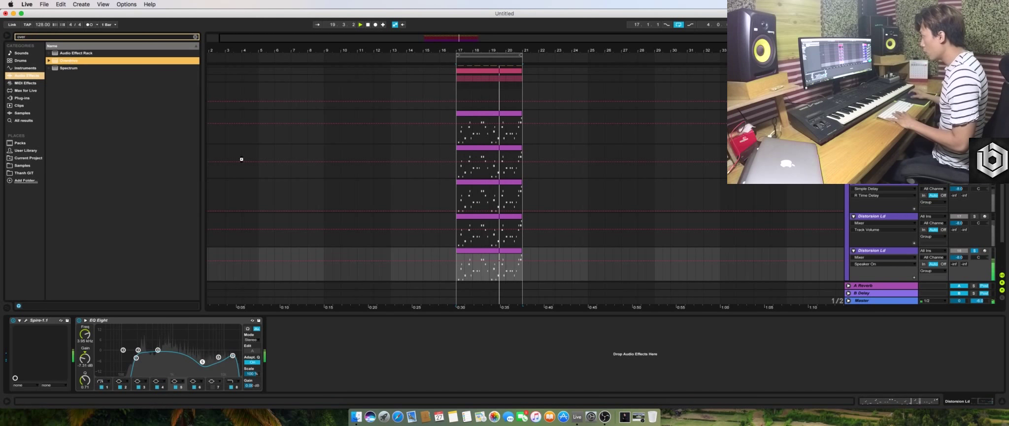
drag(388, 280, 388, 276)
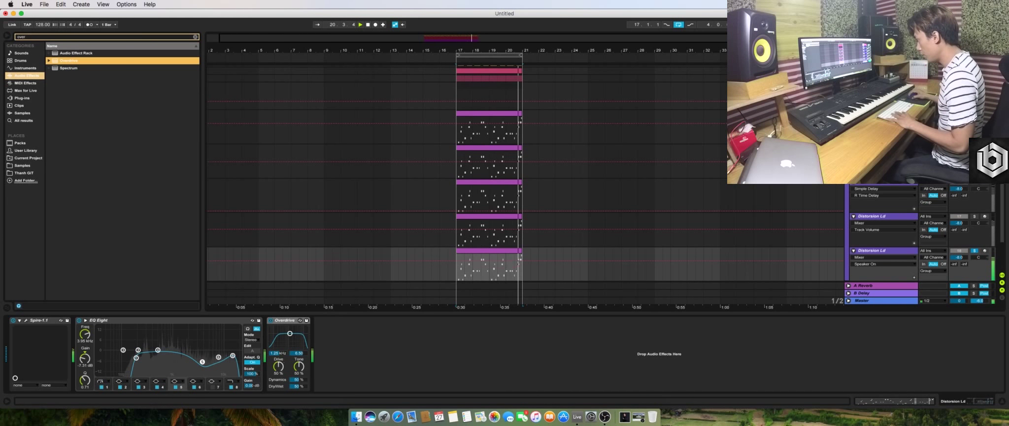
drag(279, 366, 298, 381)
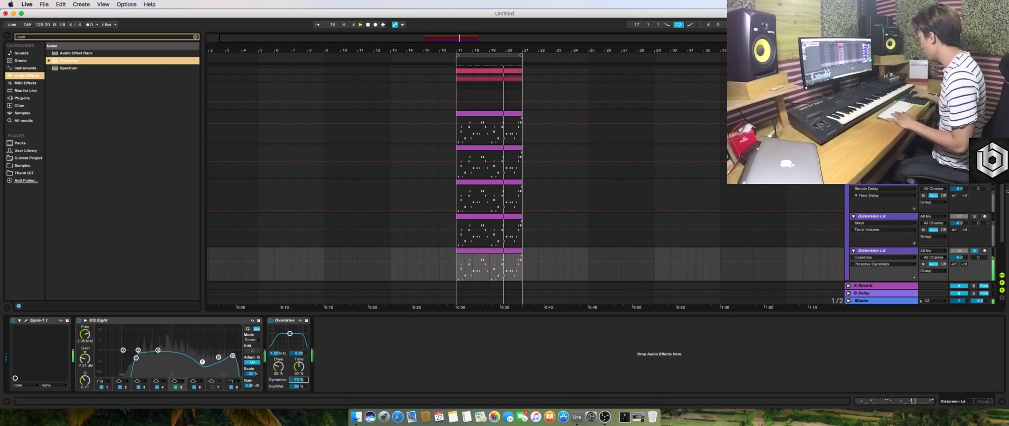
click(975, 251)
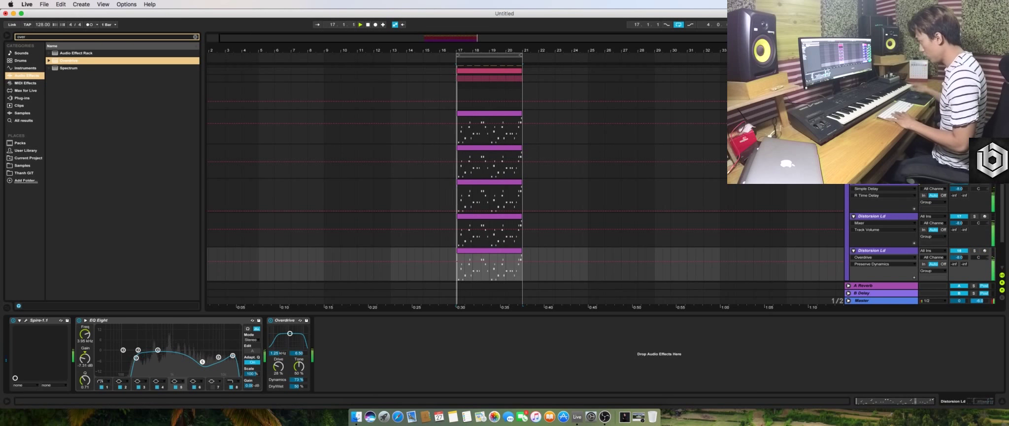
Check the duplicated lead's Spire patch and its EQ Eight high-cut band while playing the full mix
click(25, 321)
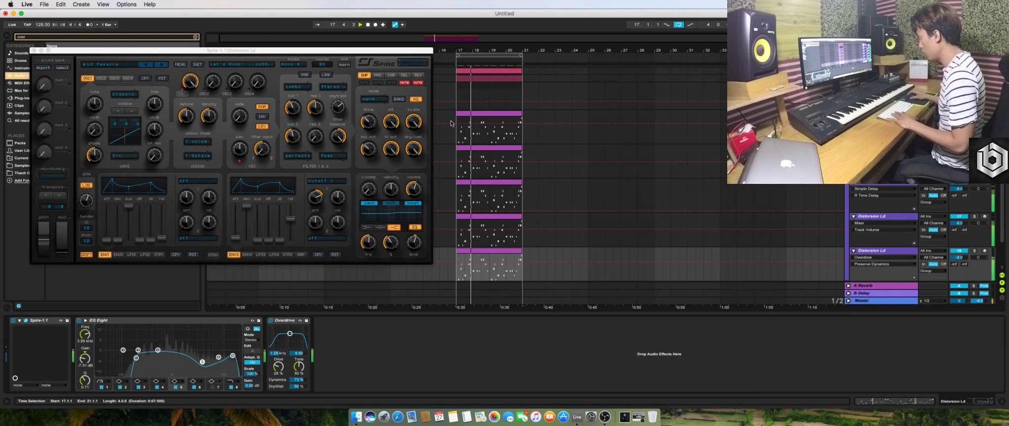
click(33, 50)
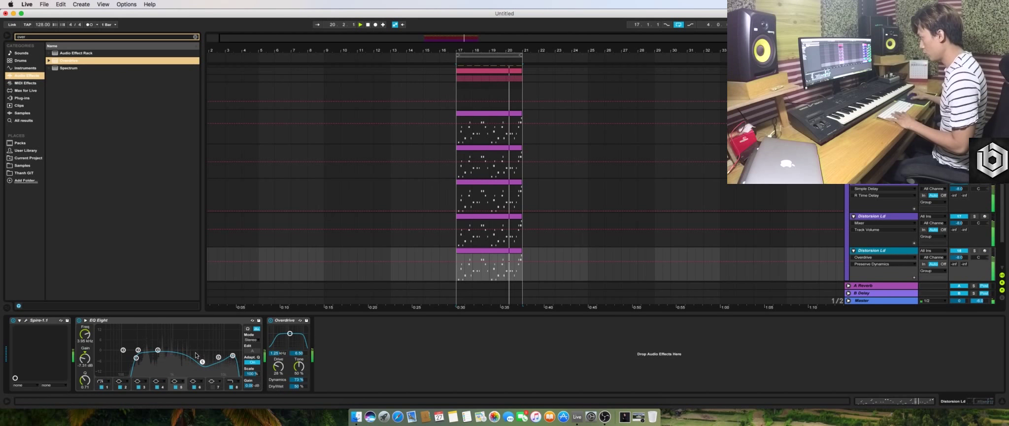
click(233, 355)
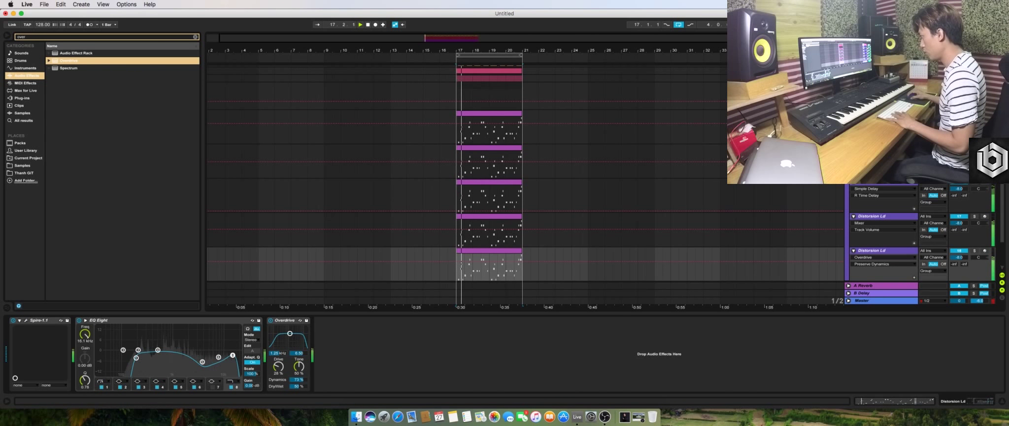
key(space)
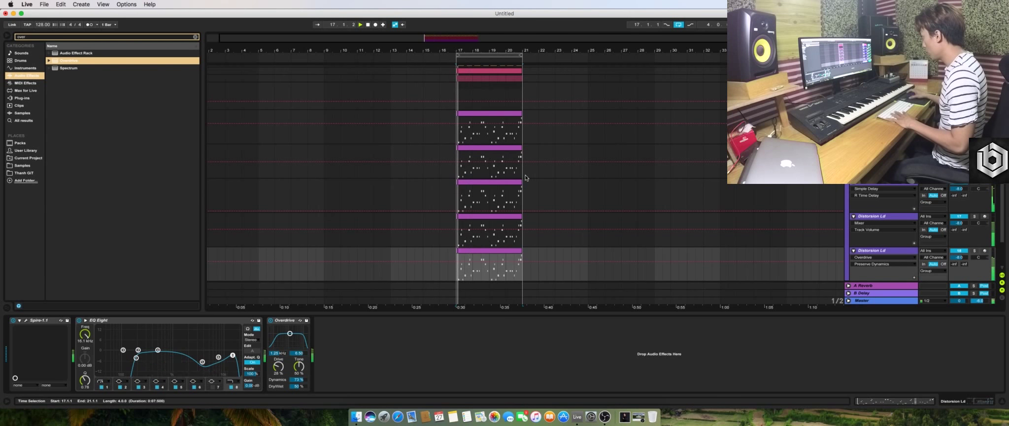
Fold the DROP group, insert an audio track named Crash beneath the existing tracks, and colour it light orange
scroll(525, 178, up, 3)
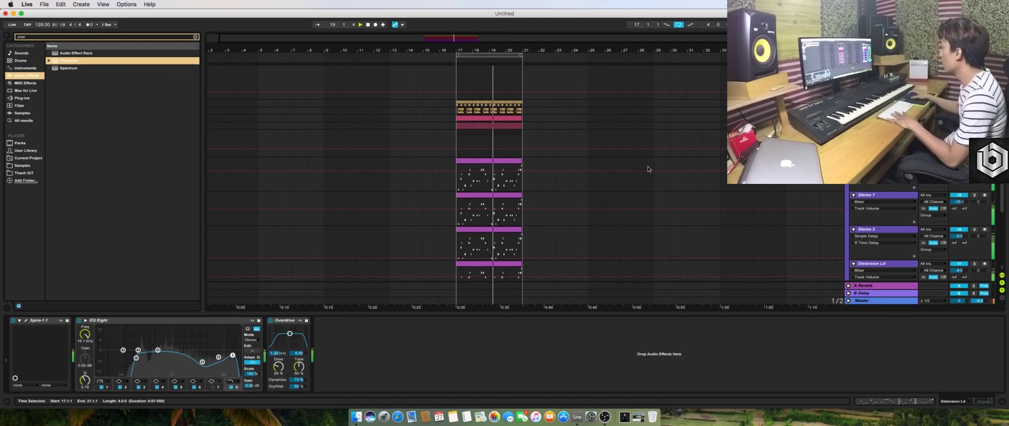
click(848, 133)
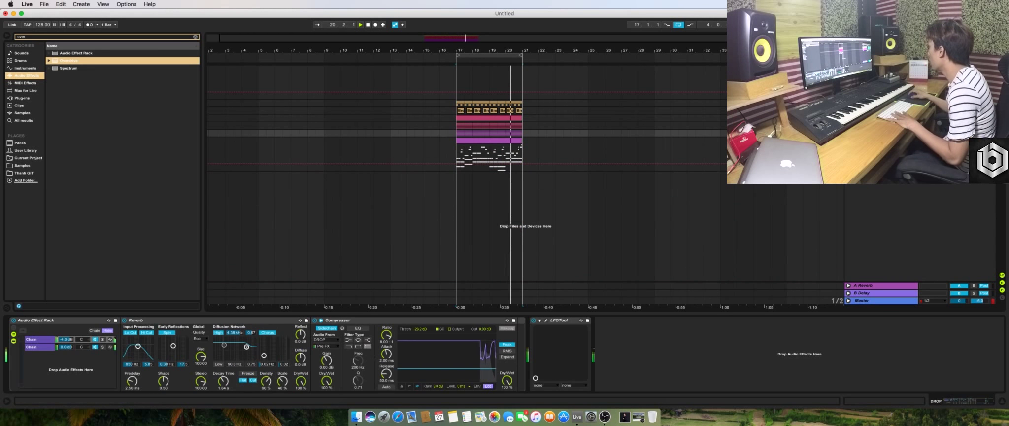
click(881, 140)
key(super+shift+t)
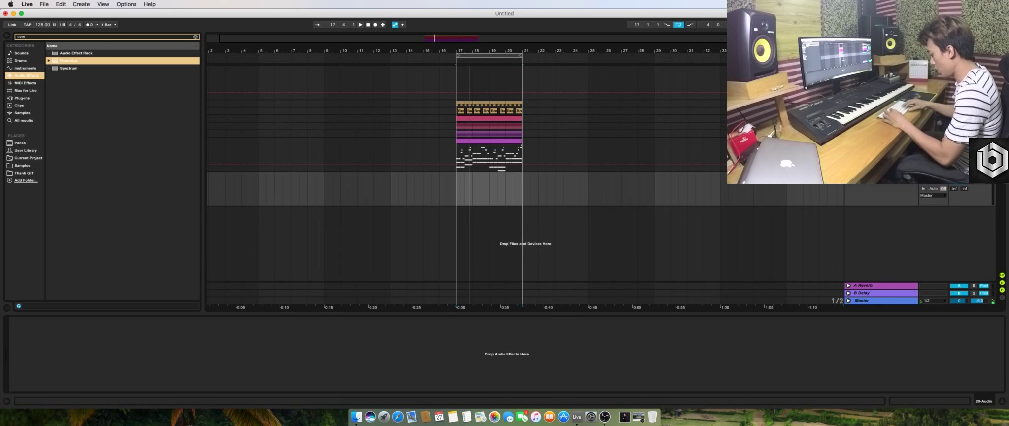
right_click(894, 187)
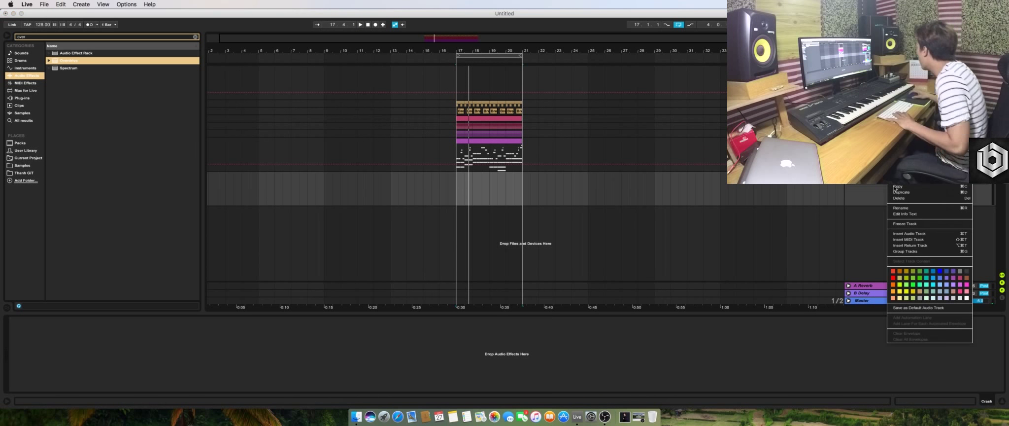
click(893, 297)
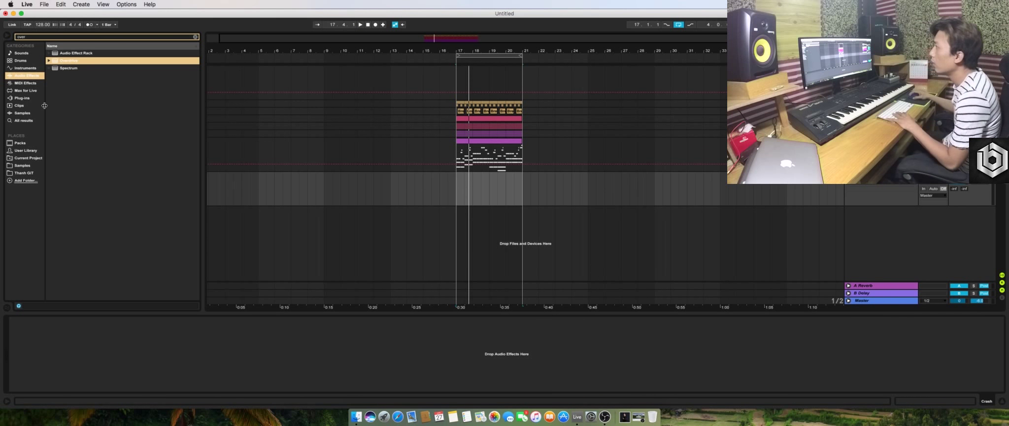
Browse the Samples library's OTHERS folder and expand the KSHMR - Sounds of KSHMR VOL 2 pack
click(46, 38)
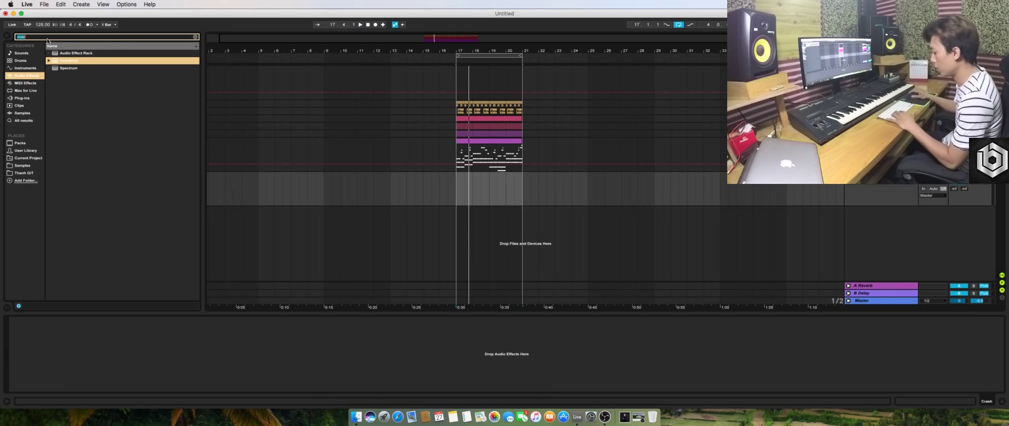
text(crash)
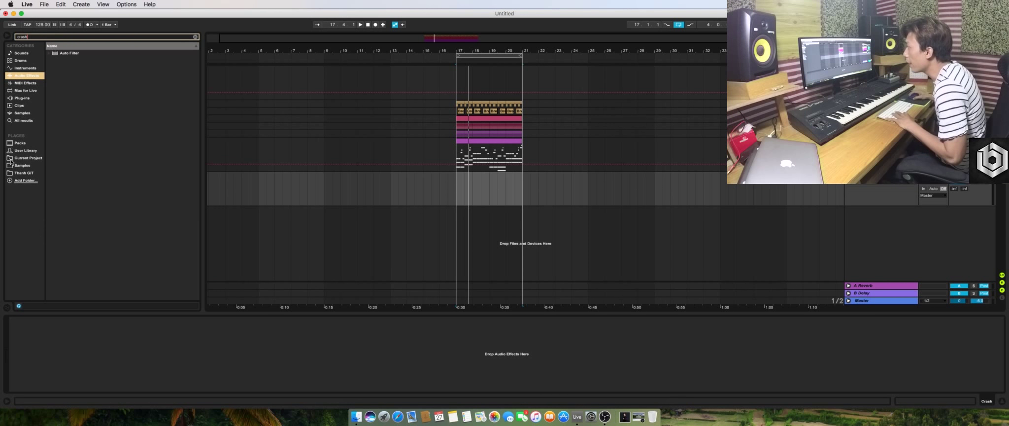
click(12, 164)
click(49, 83)
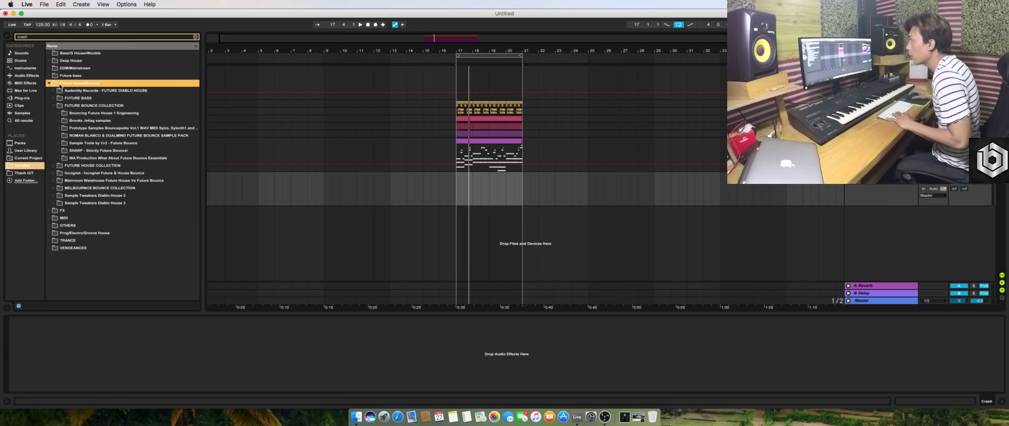
click(61, 122)
click(53, 106)
click(54, 106)
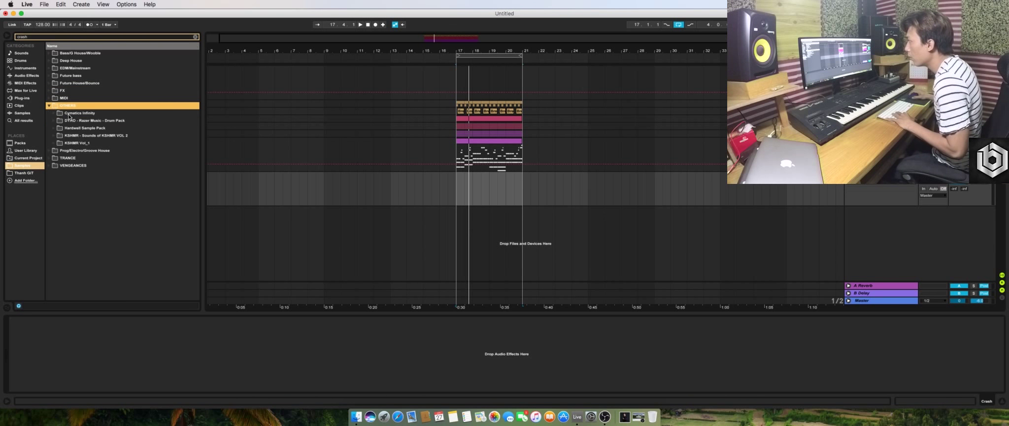
click(83, 136)
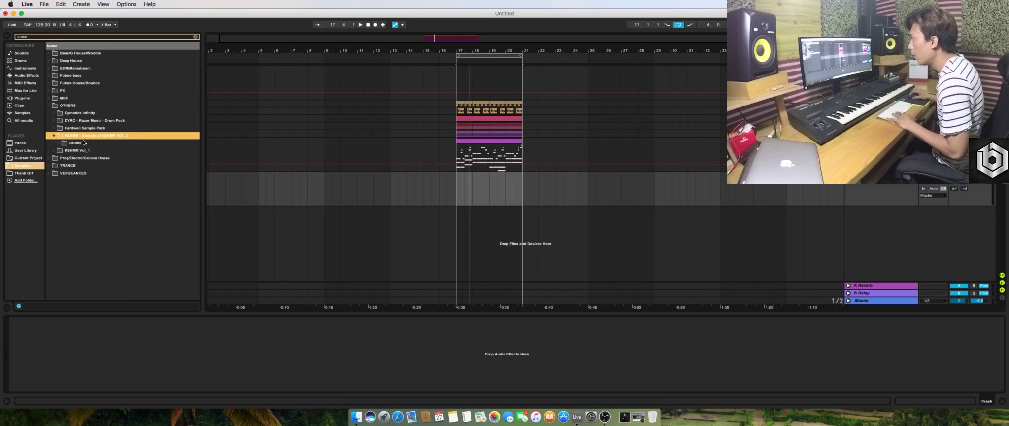
Expand the pack's Drums, Cymbals and Crashes folders to list the crash samples
click(84, 143)
key(Right)
click(82, 159)
key(Right)
click(83, 165)
drag(270, 197, 72, 166)
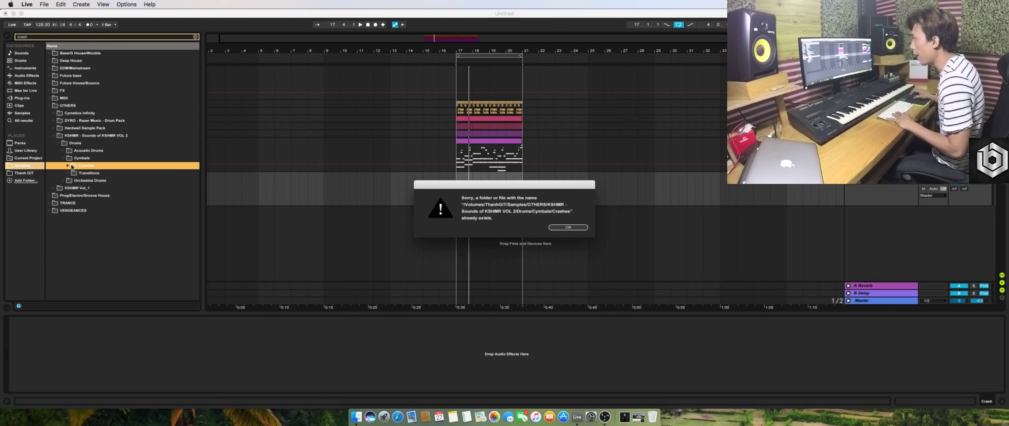
click(569, 228)
click(67, 166)
Place KSHMR Crash 01.wav on the Crash track at bar 17, lower the track's volume, and audition the loop
drag(97, 174, 463, 193)
click(962, 186)
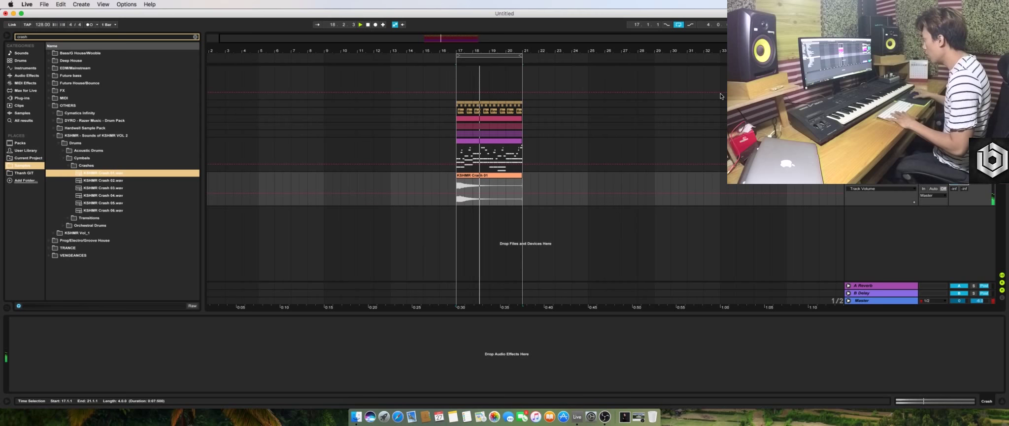
click(503, 57)
key(space)
right_click(894, 298)
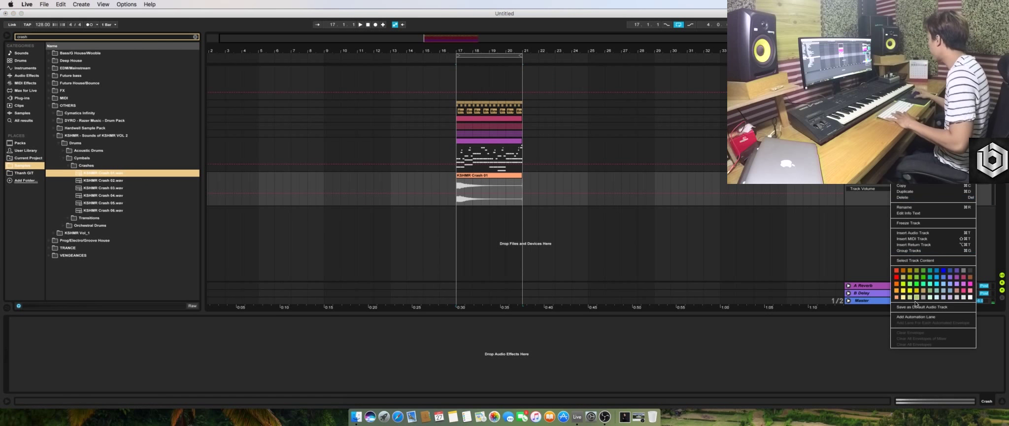
click(817, 291)
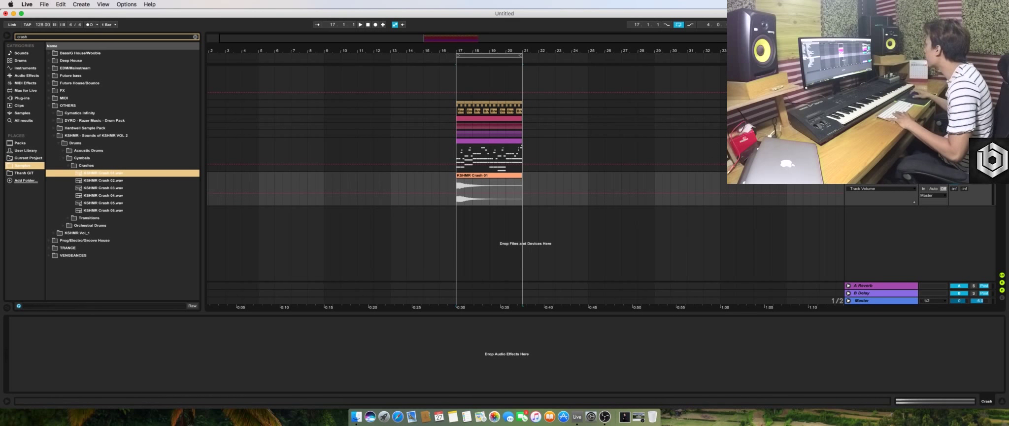
Audition the BASSLINE track in the loop, insert a MIDI track named Synth bass below it, and assign the new track a colour
click(881, 126)
key(space)
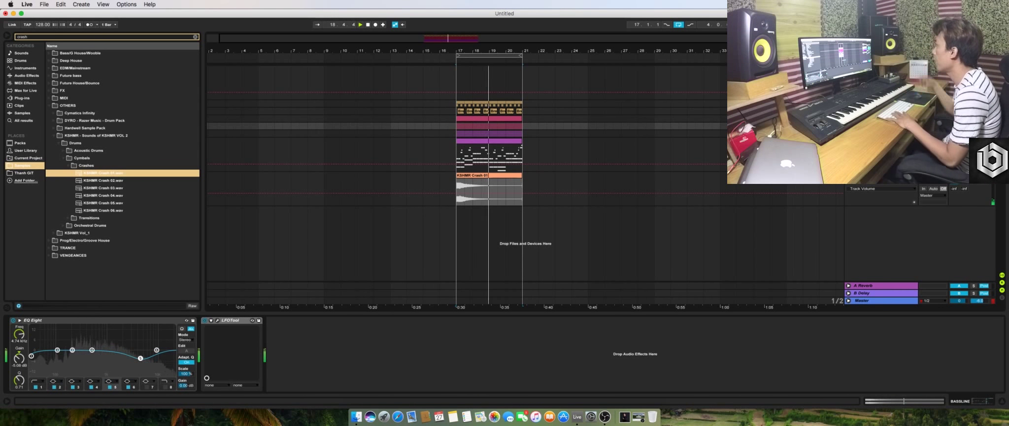
key(space)
key(super+shift+t)
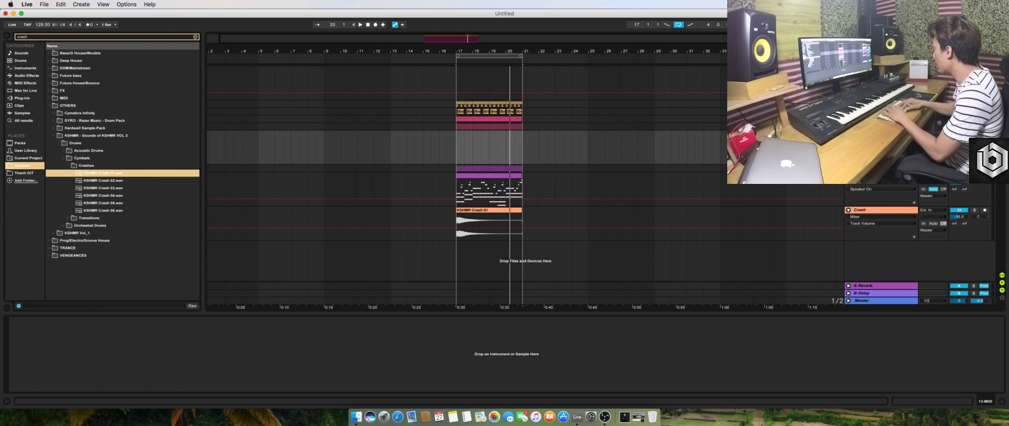
right_click(876, 186)
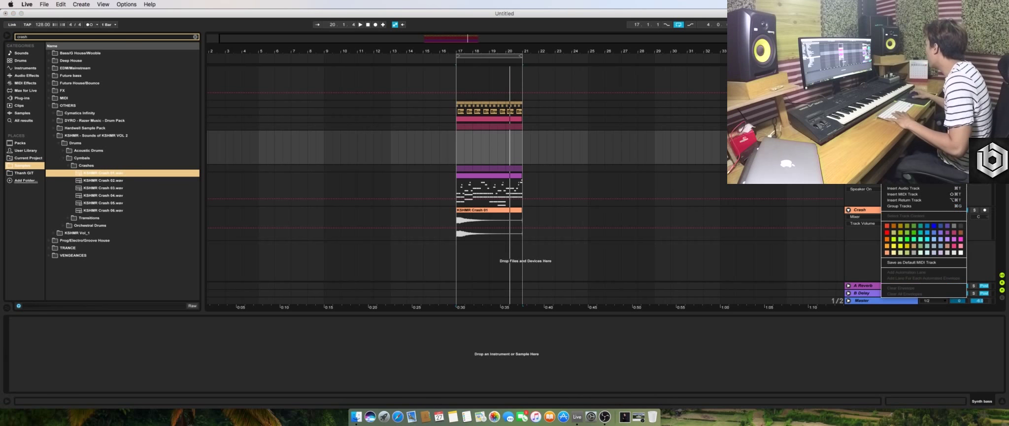
click(949, 240)
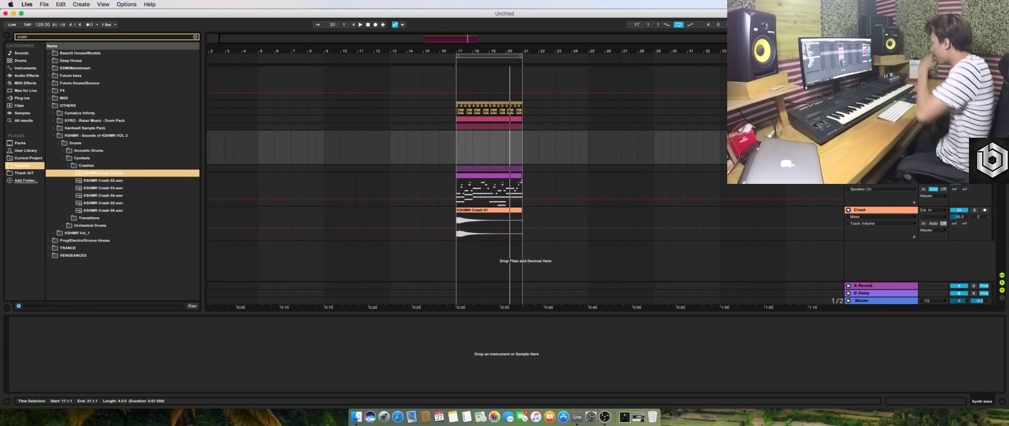
Replace the crash search with "stab" and list the matching sounds in the Samples library
click(196, 37)
text(stab)
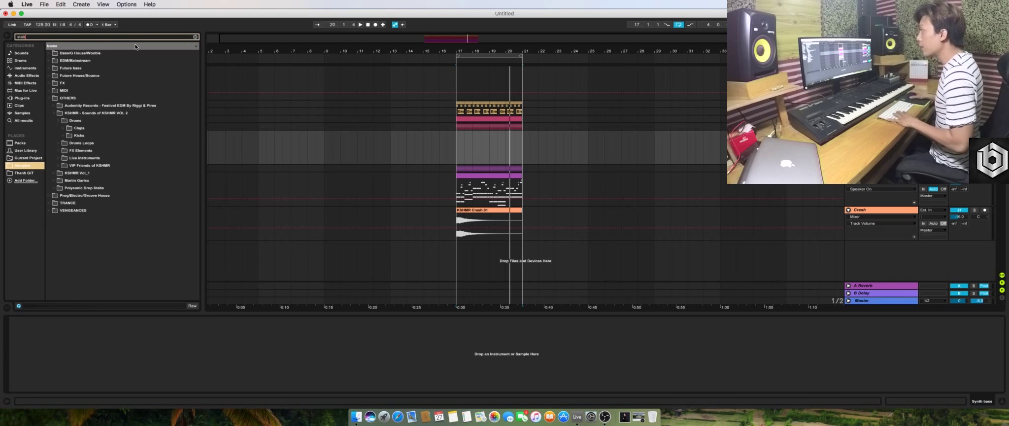
click(25, 75)
click(24, 166)
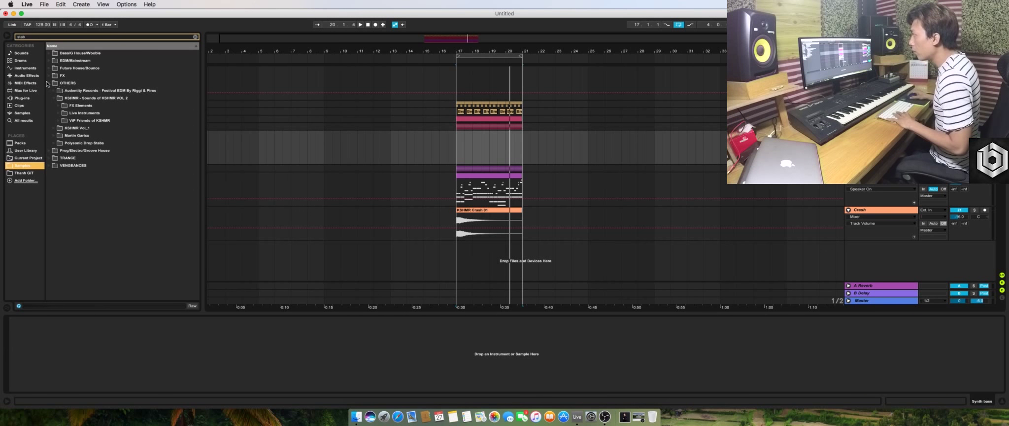
Collapse the KSHMR - Sounds of KSHMR VOL 2 pack under OTHERS and expand the Polysonic Drop Stabs pack's WAVs Loops folder
click(49, 83)
click(49, 83)
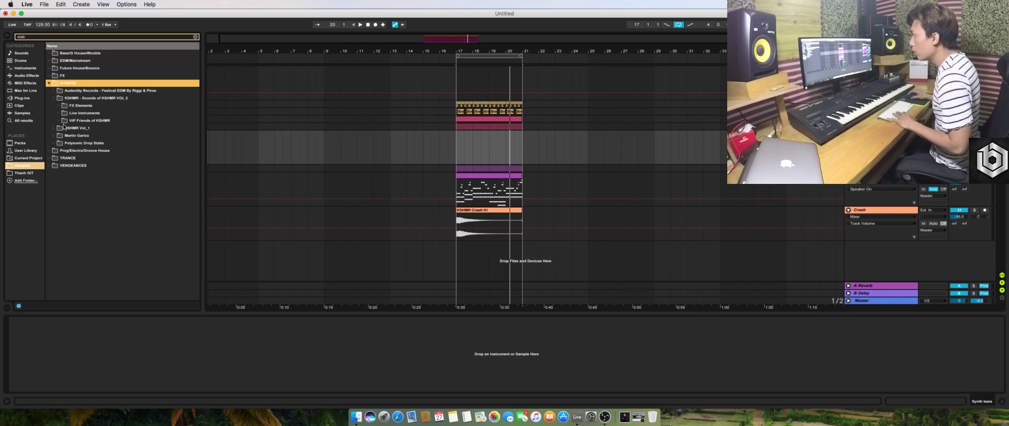
click(81, 99)
click(54, 98)
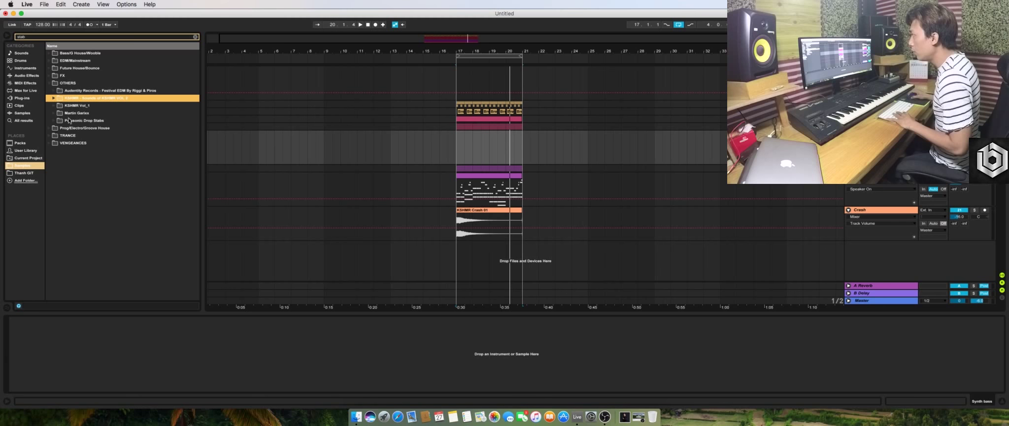
click(69, 121)
key(Right)
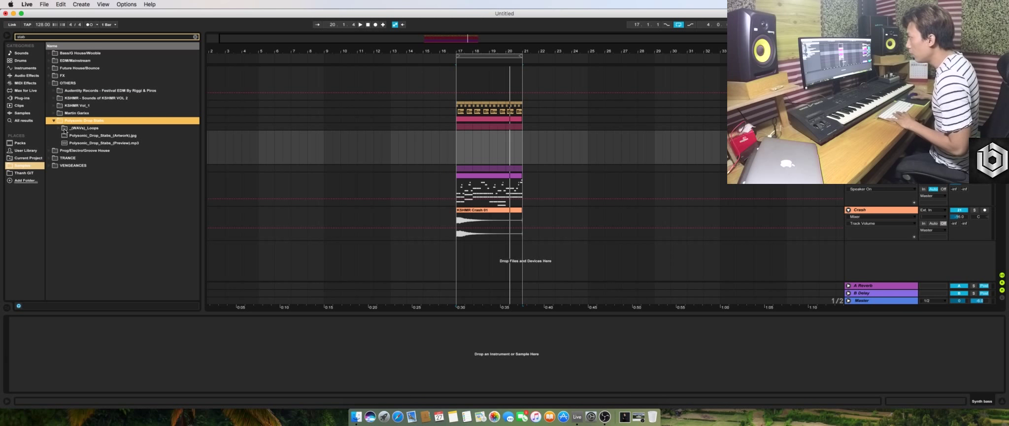
key(Down)
key(Right)
Audition the PDS Stab samples one after another, from stab 003 through stab 016
scroll(105, 139, down, 2)
click(109, 134)
scroll(114, 151, down, 2)
scroll(114, 153, down, 2)
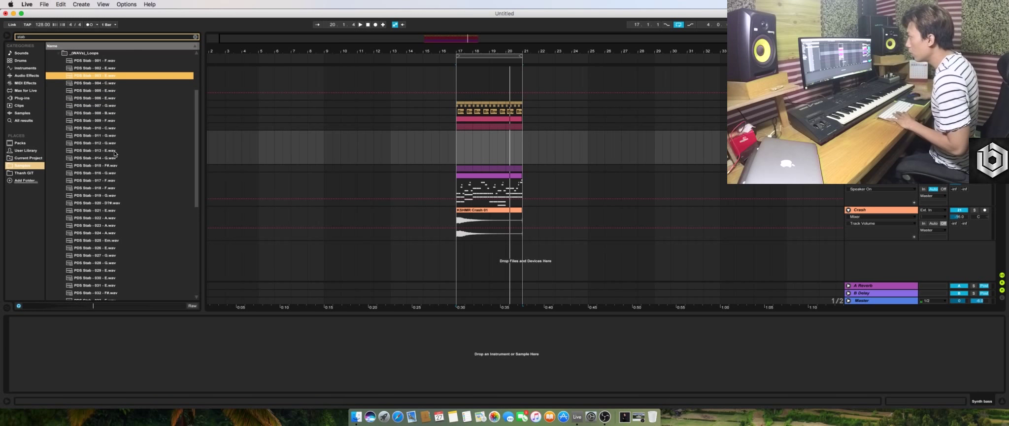
key(Down)
key(Down)
key(Down)
key(Down)
key(Down)
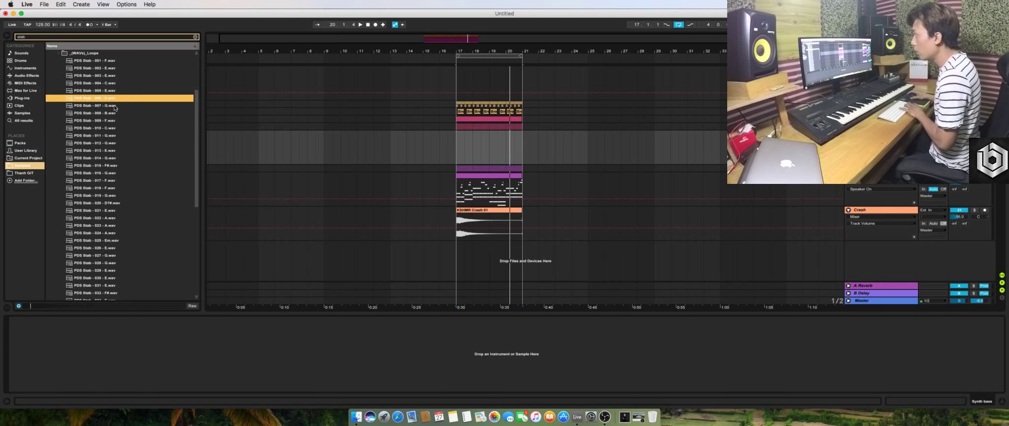
key(Down)
key(Down)
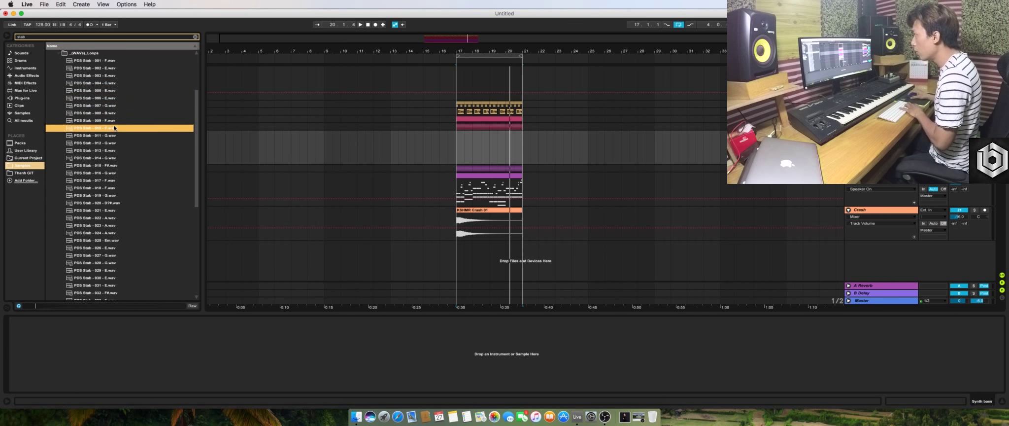
click(113, 151)
key(Down)
key(Down)
key(Down)
key(Down)
key(Down)
key(Down)
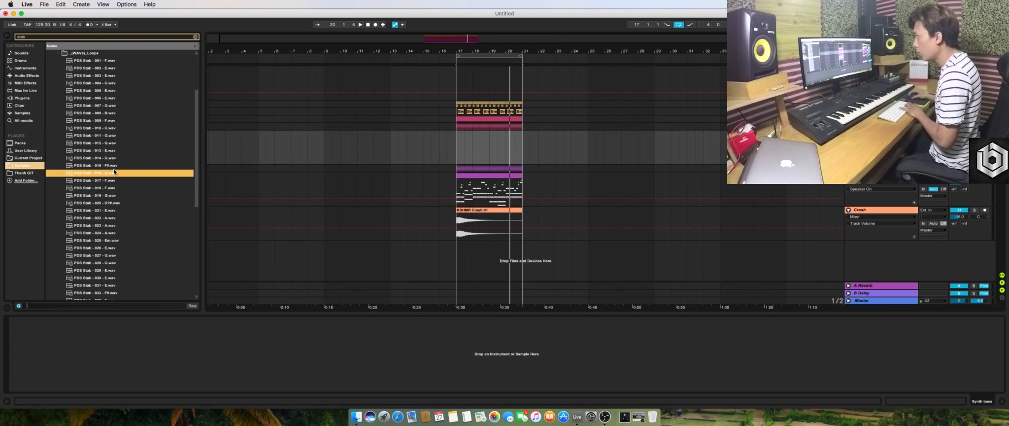
Audition the PDS Stab samples from 016 through 033, comparing those around 029 to 033
key(Down)
key(Down)
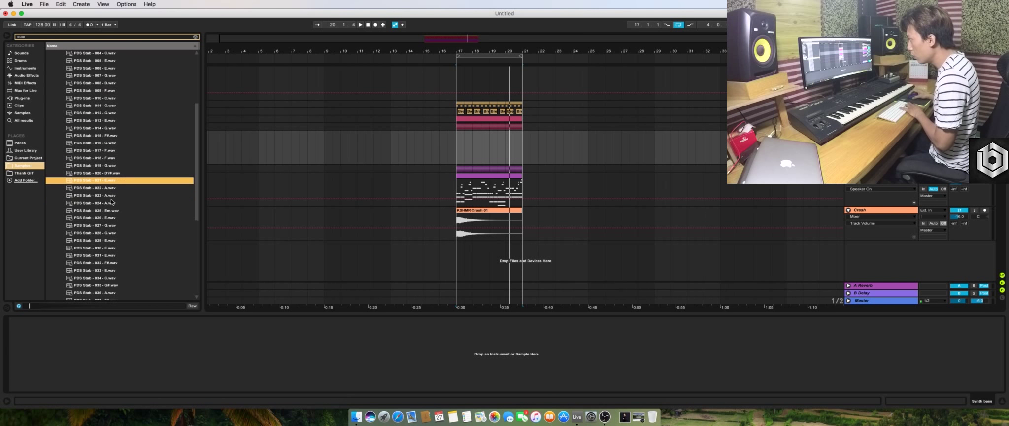
key(Down)
key(Down)
key(Down)
key(Down)
key(Down)
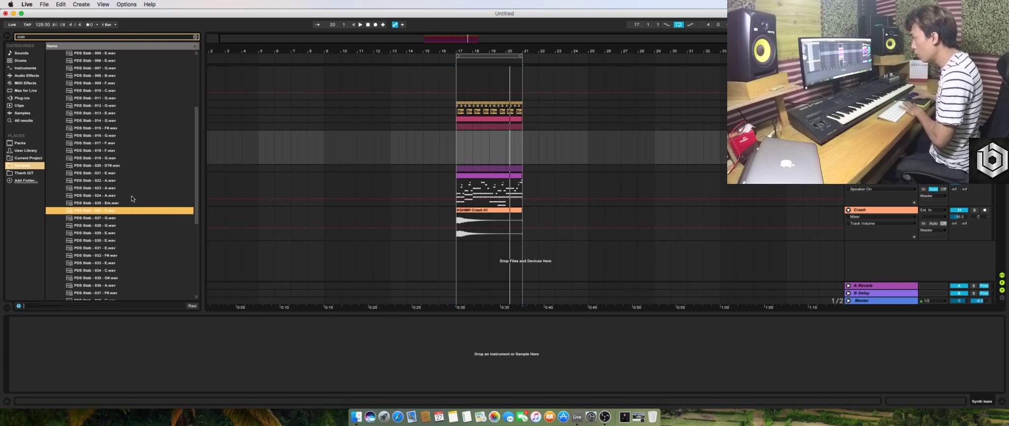
key(Down)
key(Down)
key(Down)
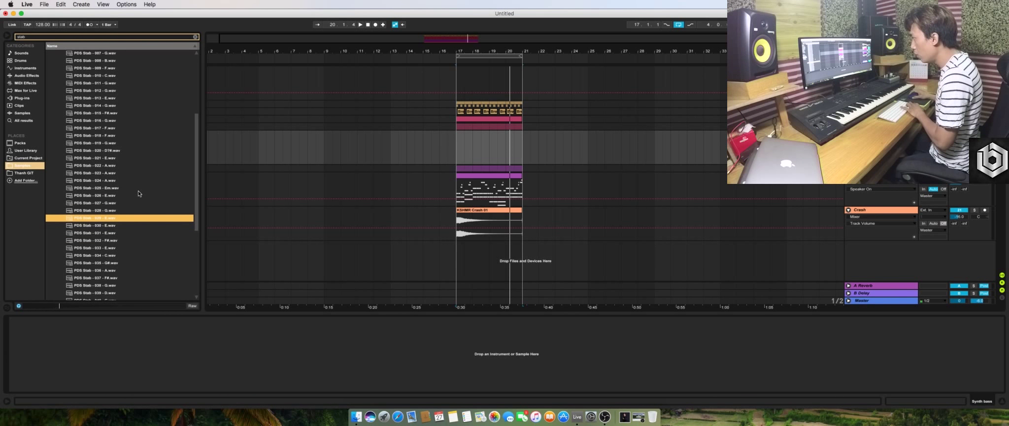
key(Down)
key(Down)
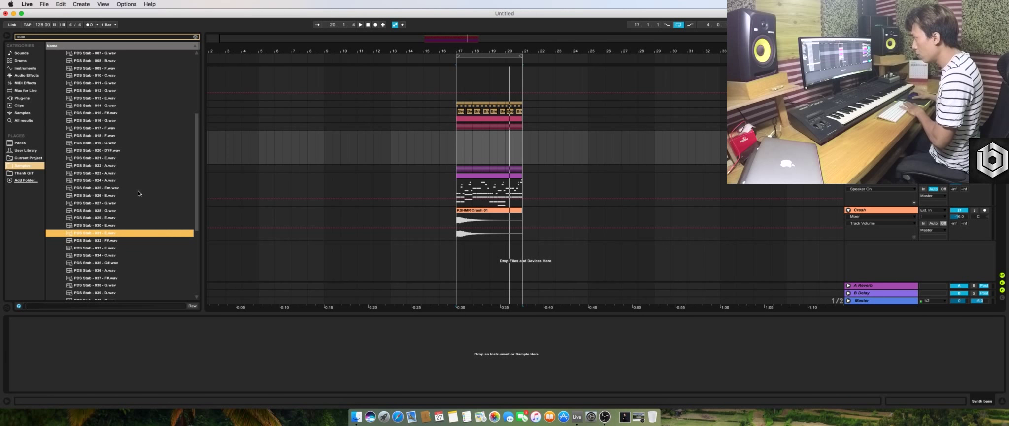
key(Down)
key(Down)
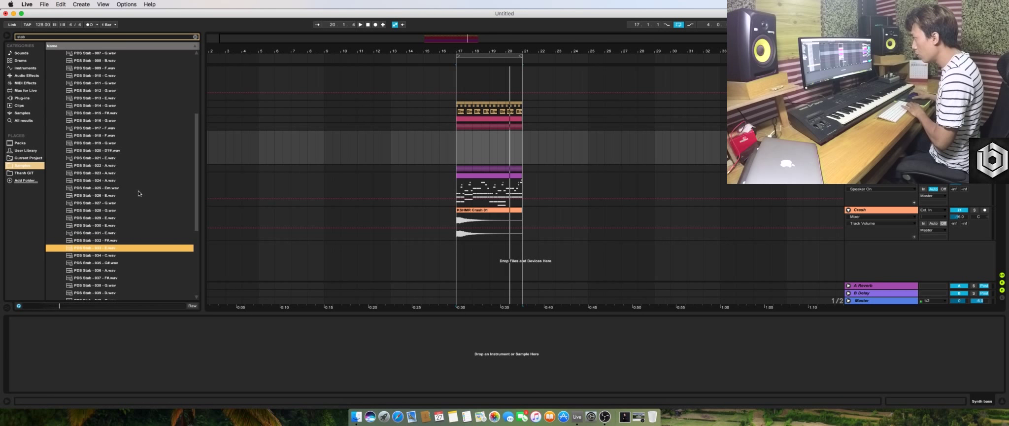
key(Up)
key(Up)
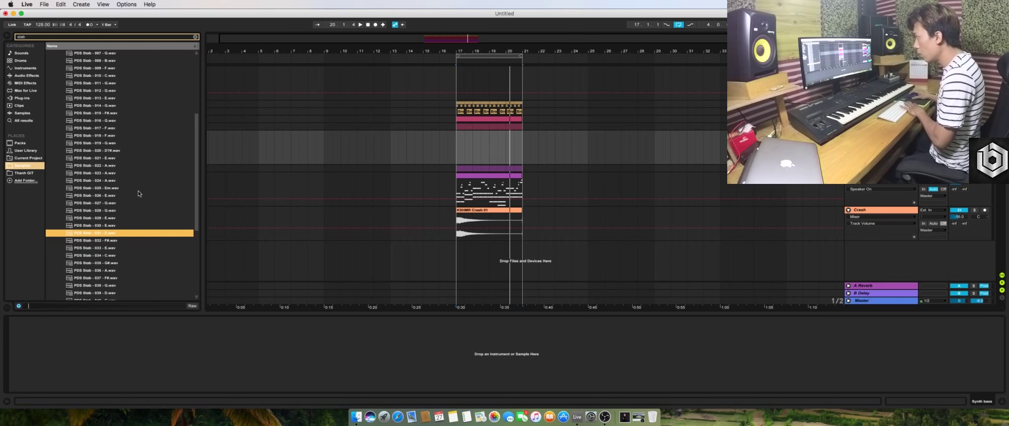
key(Up)
key(Up)
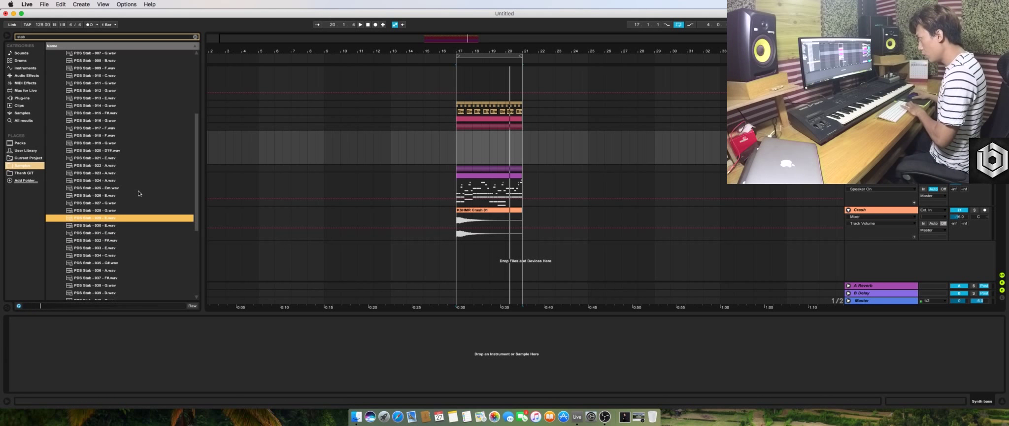
key(Down)
key(Down)
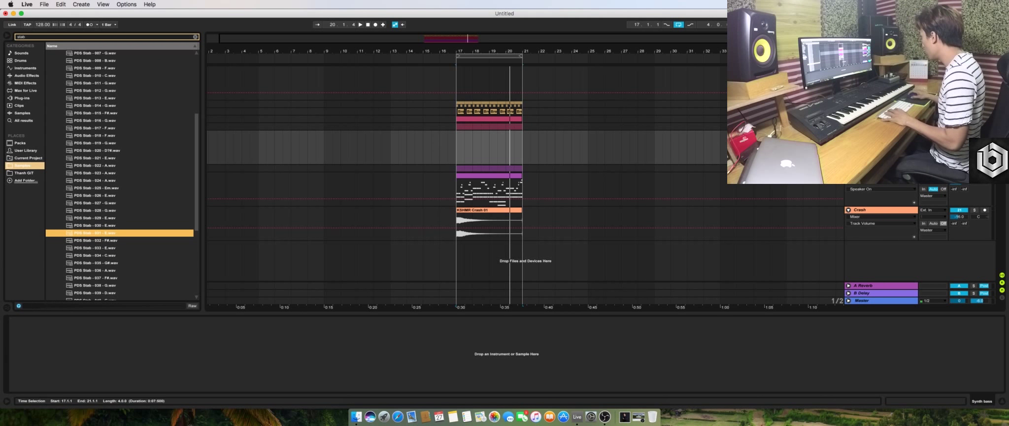
Load PDS Stab - 031 - E.wav into Simpler on the Synth bass track, with Tones warping, Classic mode and Snap off
mouse_move(97, 235)
mouse_down()
mouse_move(113, 340)
mouse_move(162, 352)
mouse_up()
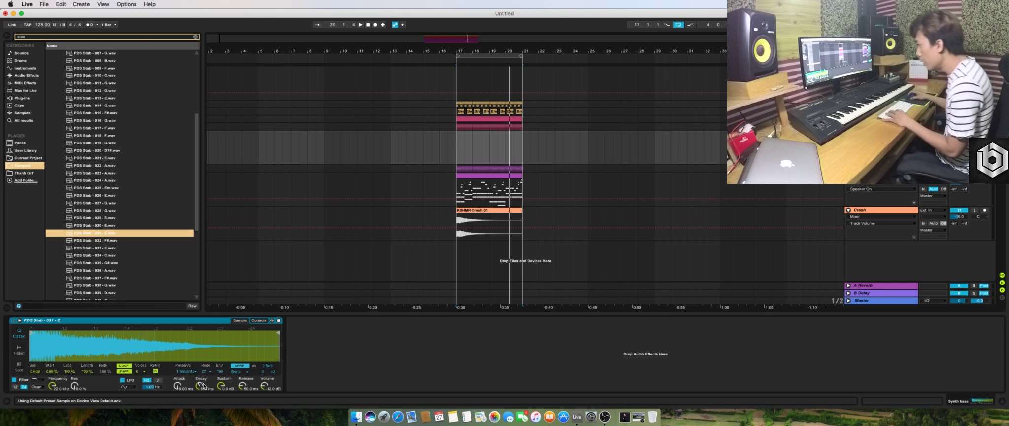
click(18, 349)
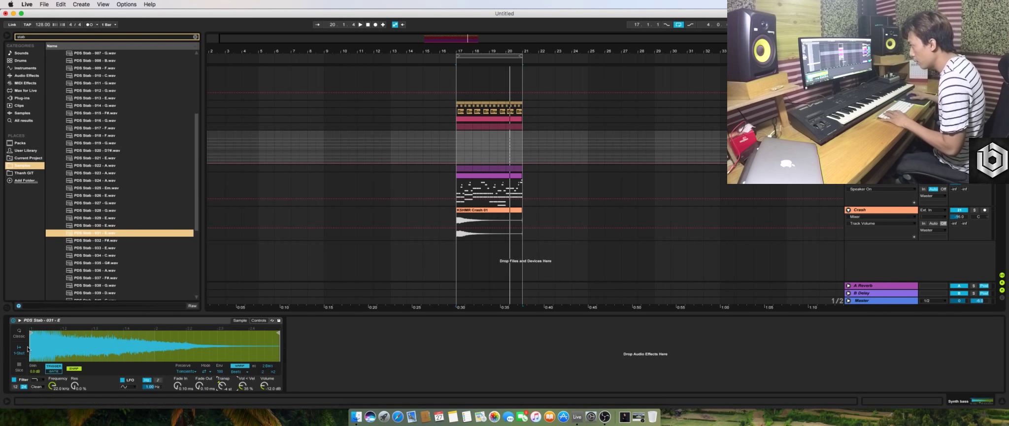
click(18, 333)
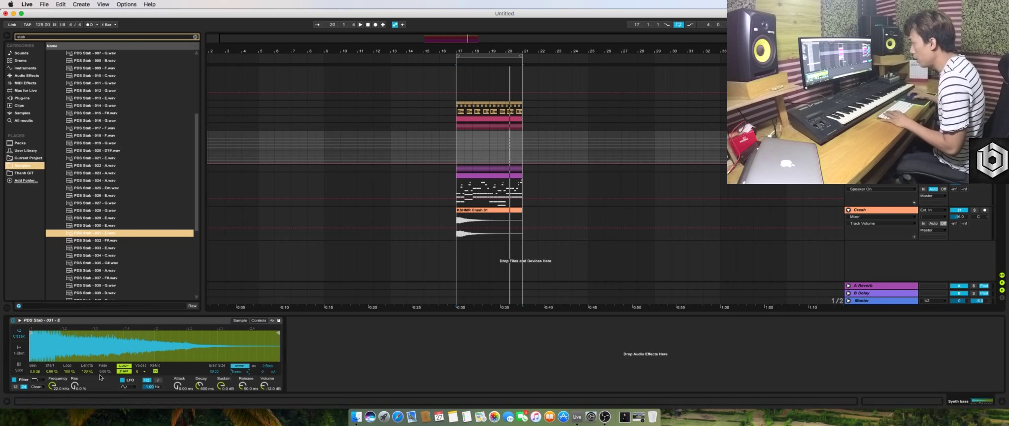
click(144, 372)
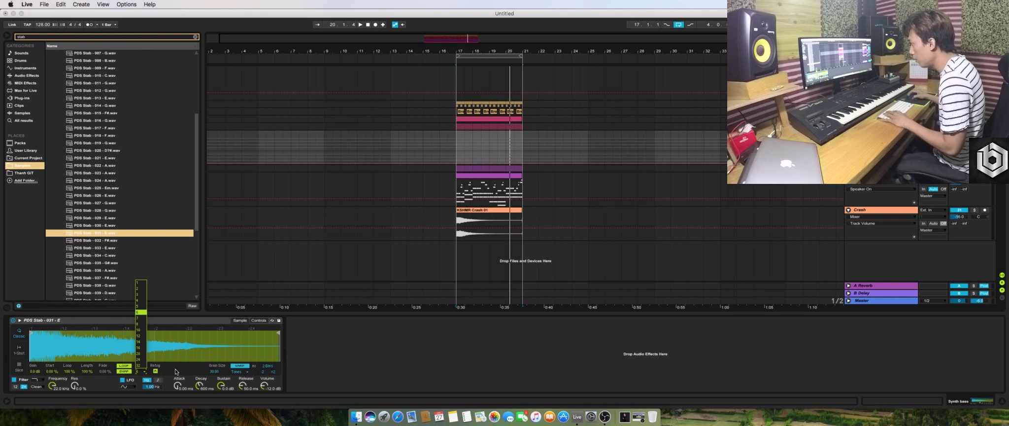
click(175, 371)
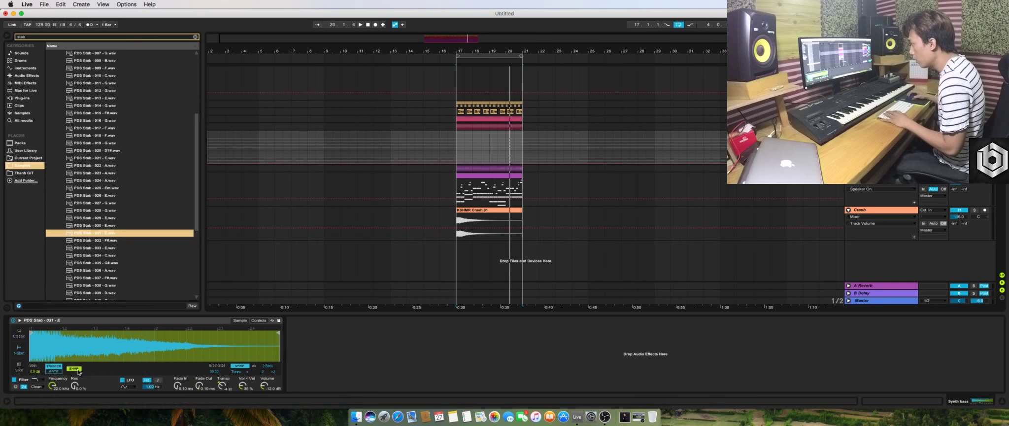
Insert an empty MIDI clip from bar 17 to 21 on the Synth bass track and set Simpler's volume to -6 dB
click(462, 143)
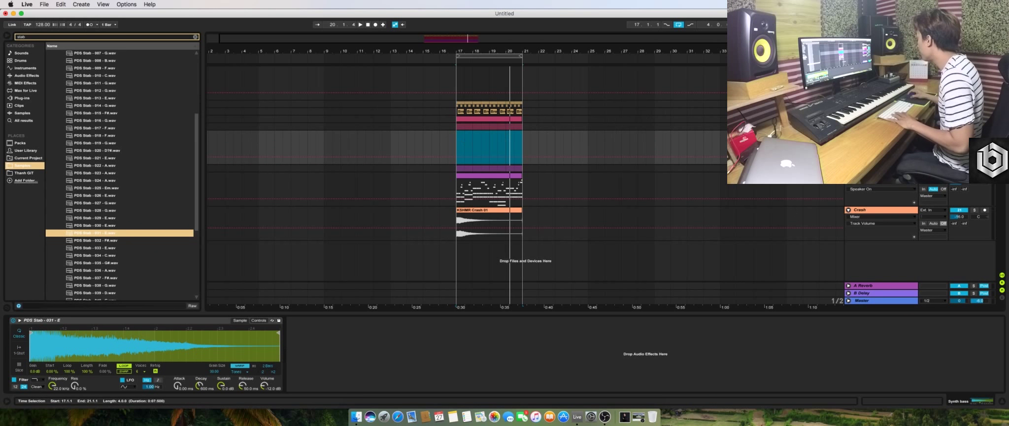
key(shift+super+m)
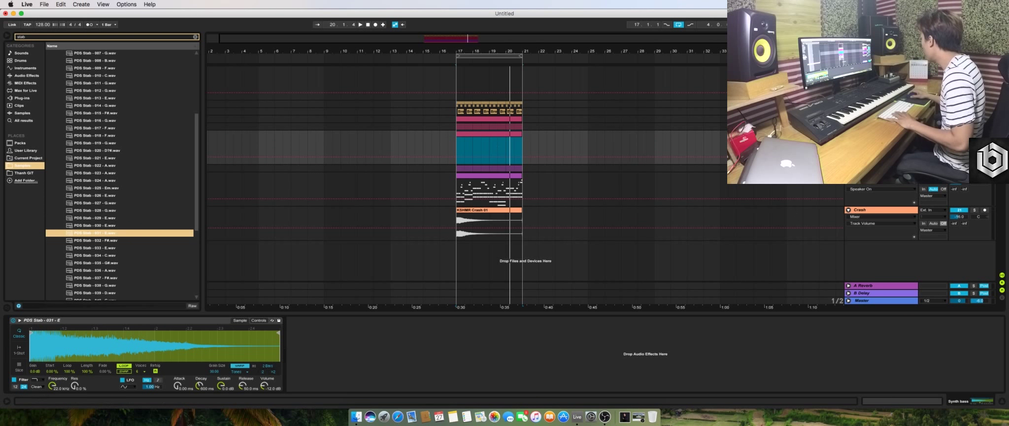
click(959, 140)
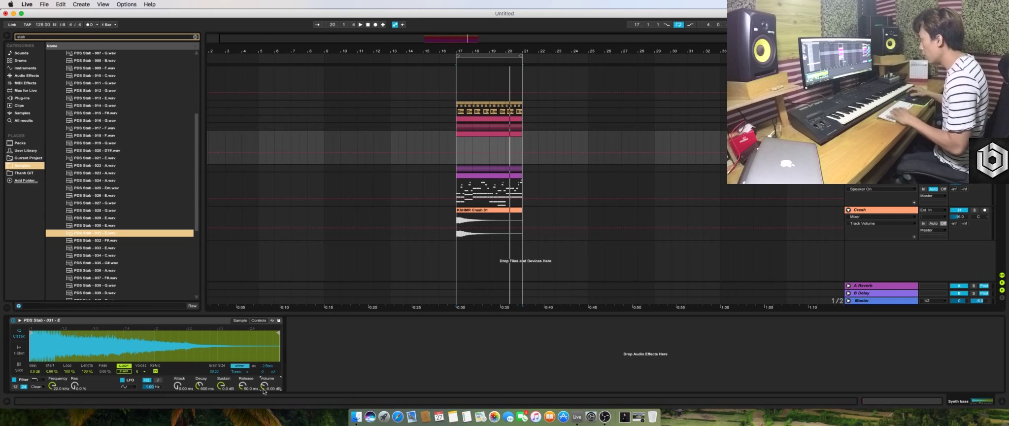
Add an E2 note three sixteenths long at the start of the new clip and transpose it up an octave to E3
double_click(490, 134)
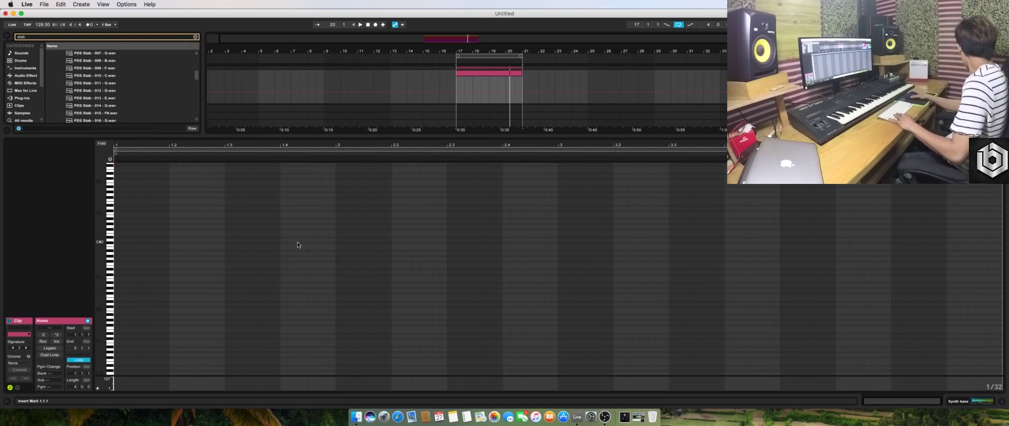
drag(100, 245, 107, 243)
click(114, 226)
key(space)
drag(117, 225, 158, 220)
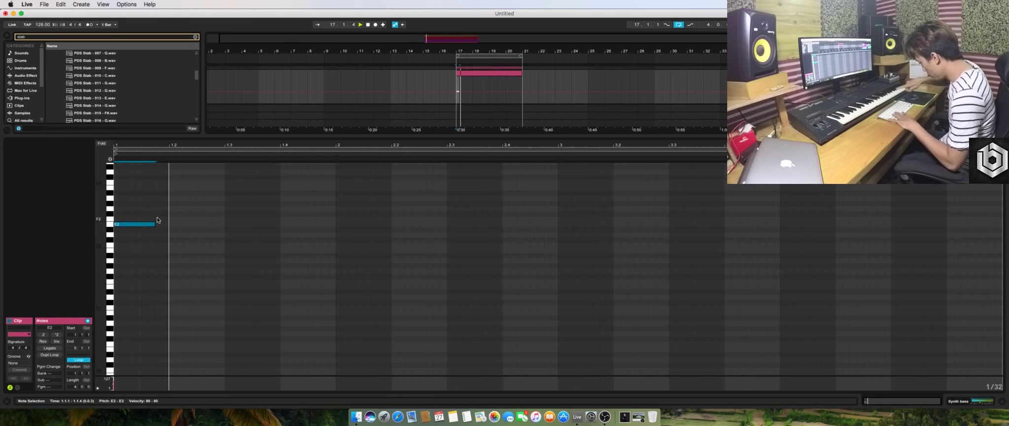
key(shift+Up)
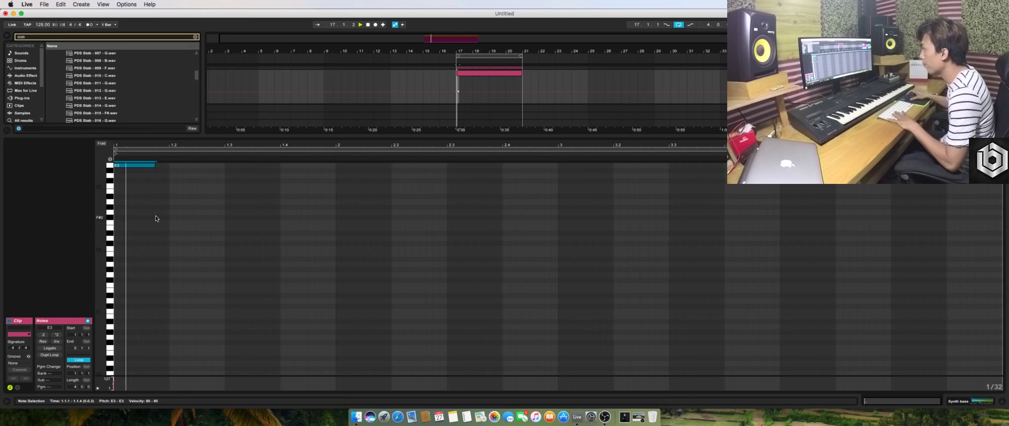
scroll(156, 218, up, 3)
key(space)
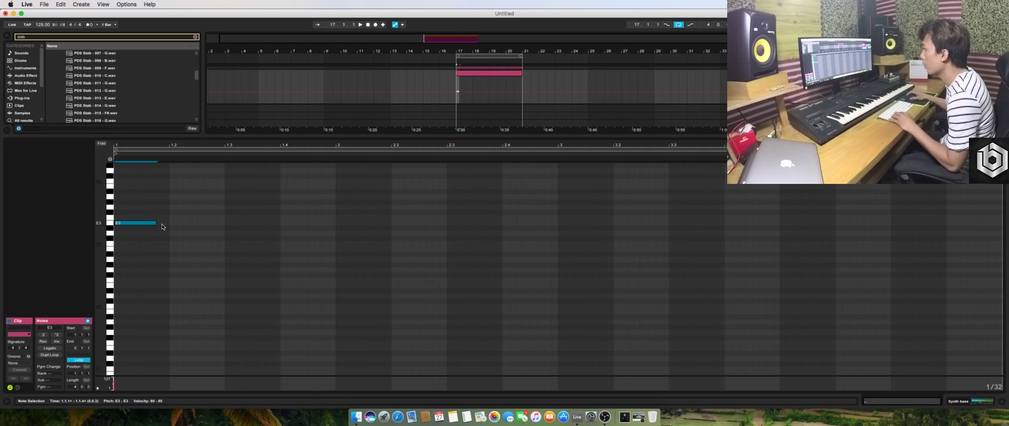
Duplicate the E3 note onto beat 1.2 and play the clip
key(super+d)
key(space)
key(space)
Try Simpler in 1-Shot mode and play the clip's notes with it
key(shift+Tab)
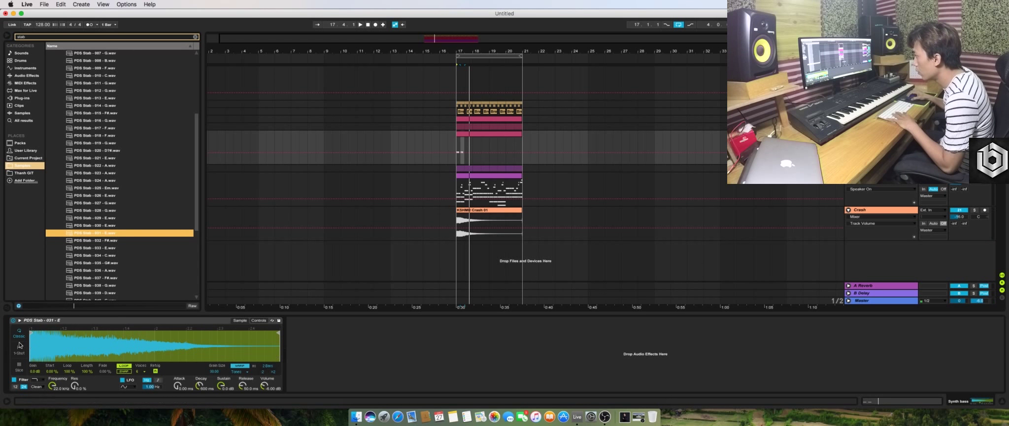
click(18, 348)
key(space)
key(shift+Tab)
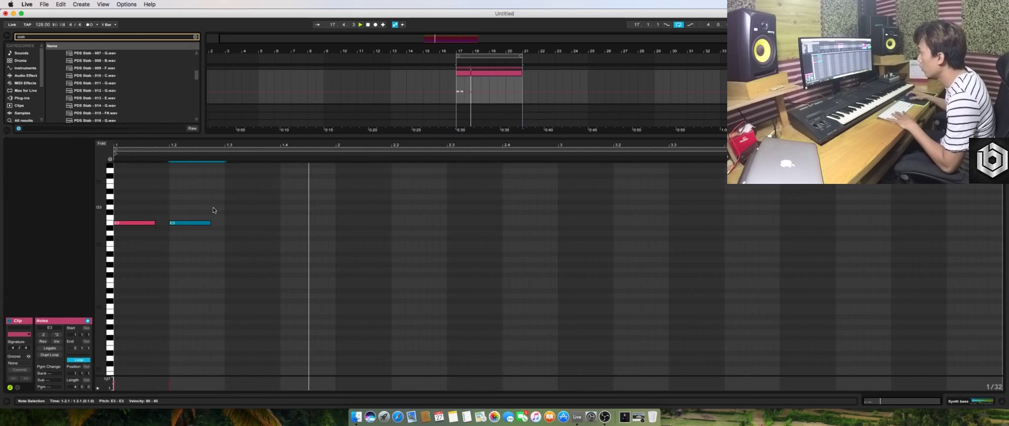
key(space)
Audition the PDS Stab samples between 029 and 036 again to compare them with the loaded one
key(shift+Tab)
click(114, 219)
click(110, 226)
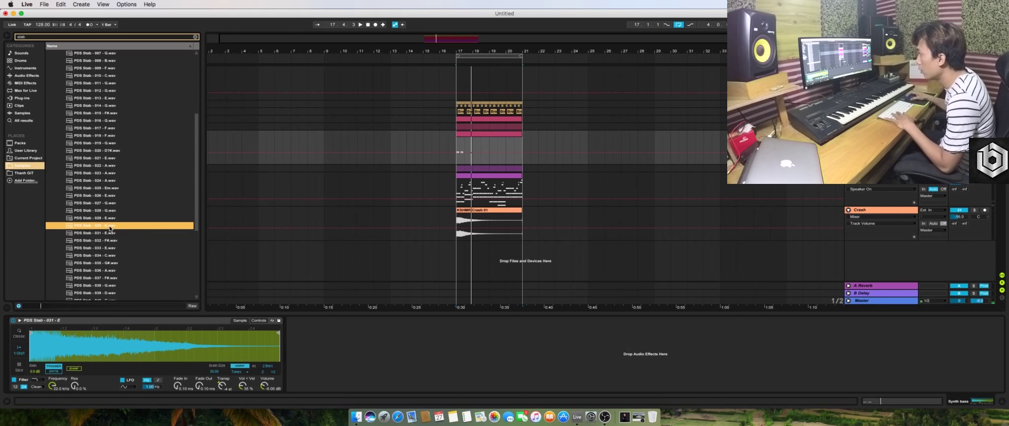
click(109, 232)
click(110, 241)
click(110, 247)
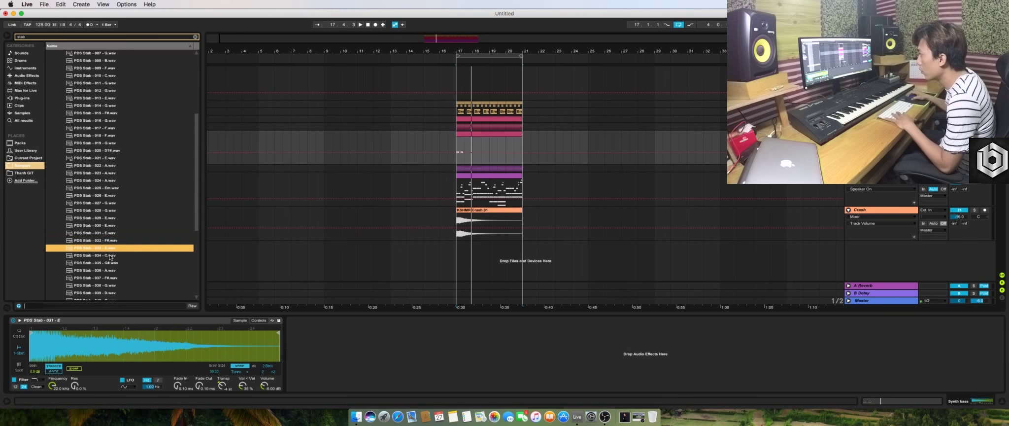
click(111, 263)
click(111, 271)
click(113, 232)
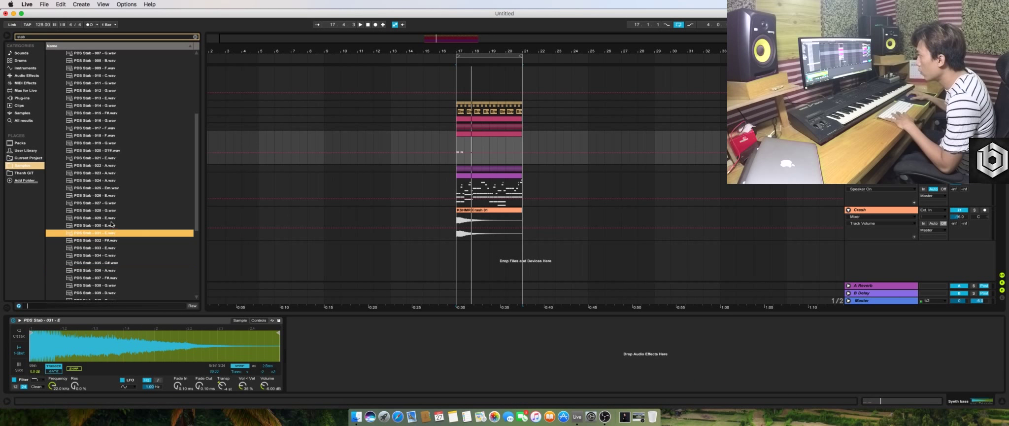
click(113, 218)
Play the stab clip, open its notes and raise the velocity of both E3 notes to 127
click(478, 139)
key(space)
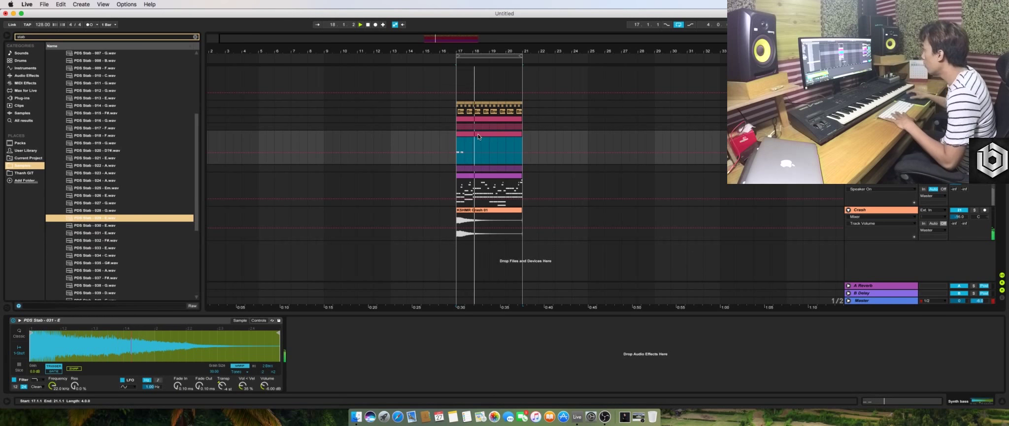
double_click(477, 134)
scroll(255, 244, up, 2)
scroll(254, 245, up, 2)
click(253, 246)
key(space)
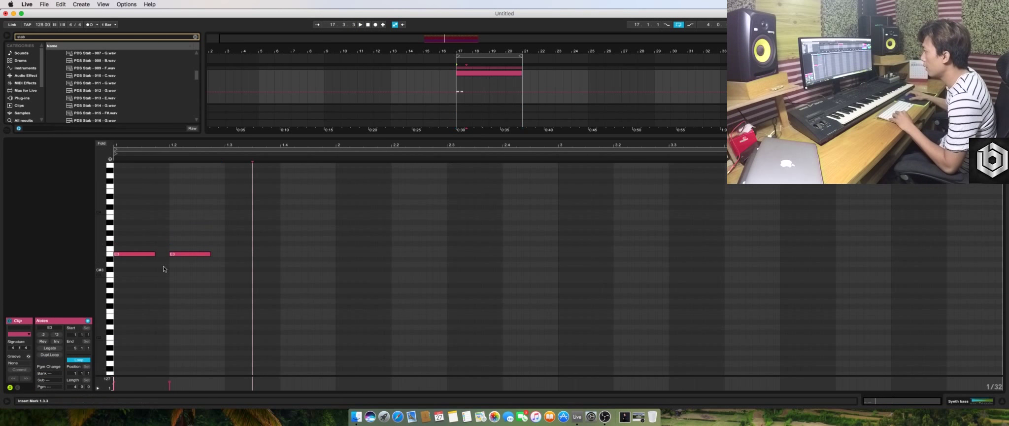
key(super+a)
drag(169, 383, 169, 380)
Copy the second E3 note to beat 1.3 and set the copy's pitch to F#3
click(231, 209)
click(204, 254)
drag(192, 250, 245, 230)
click(193, 254)
drag(179, 256, 242, 243)
key(space)
key(Down)
key(Down)
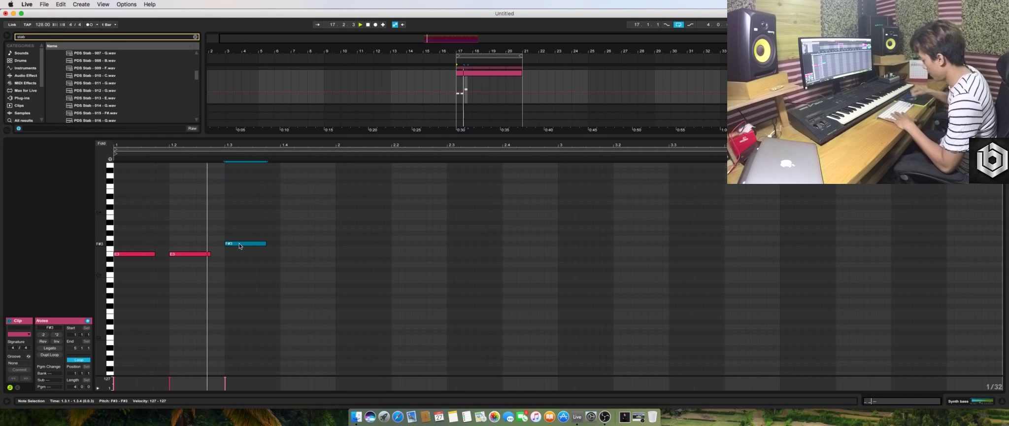
Add a G#3 note at 2.1 with a length of 0.1.2 and extend the F#3 note to the same length
double_click(352, 234)
drag(375, 231, 427, 232)
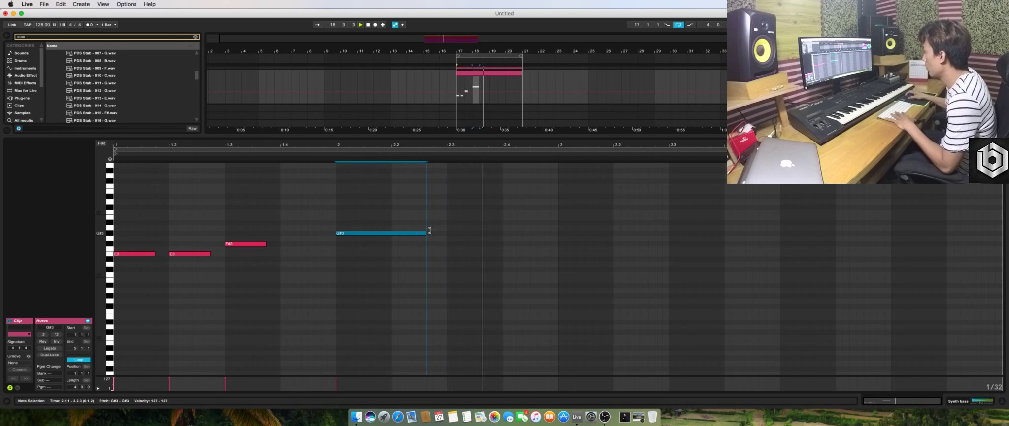
drag(265, 243, 306, 243)
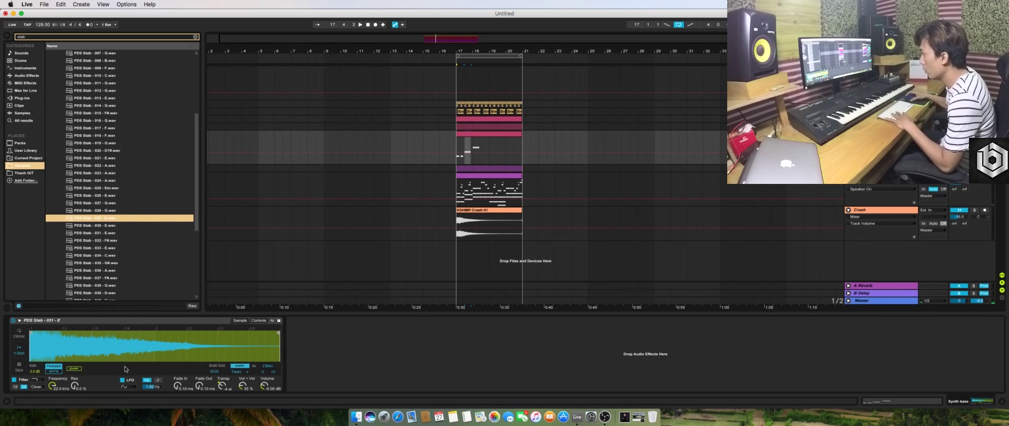
Switch Simpler back to Classic mode and play the loop with the Crash track muted
key(space)
click(18, 333)
click(458, 172)
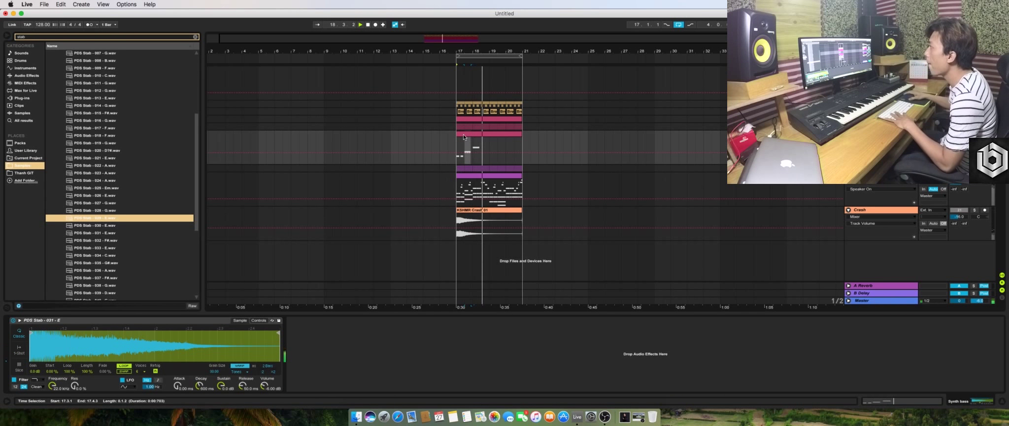
key(space)
Clear the browser search, add EQ Eight after Simpler and pull one of its bands down at about 7.22 kHz
click(25, 76)
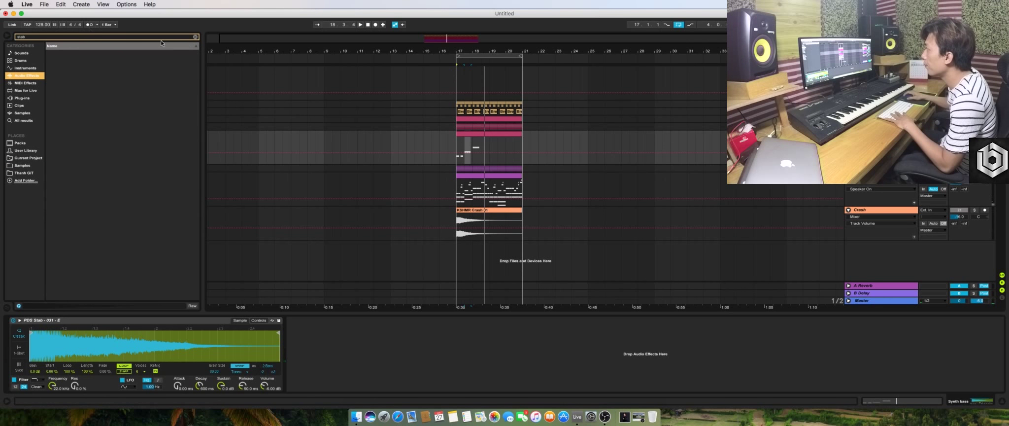
click(195, 37)
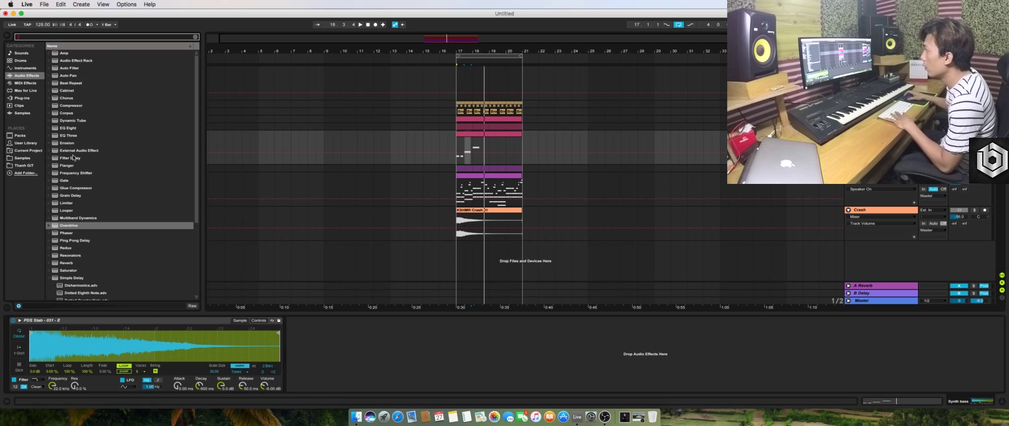
click(76, 127)
key(space)
drag(401, 350, 427, 360)
key(space)
Find Overdrive among the audio effects, add it after EQ Eight and adjust its Dynamics while playing the loop
click(60, 37)
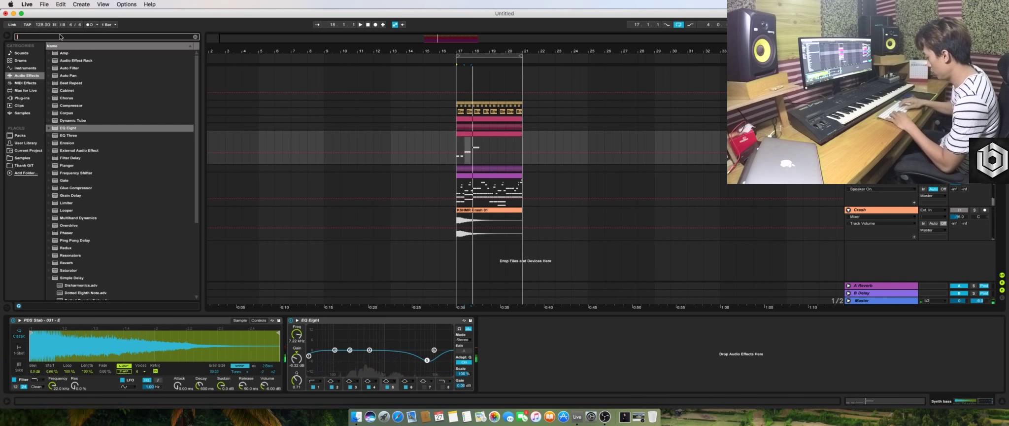
text(over)
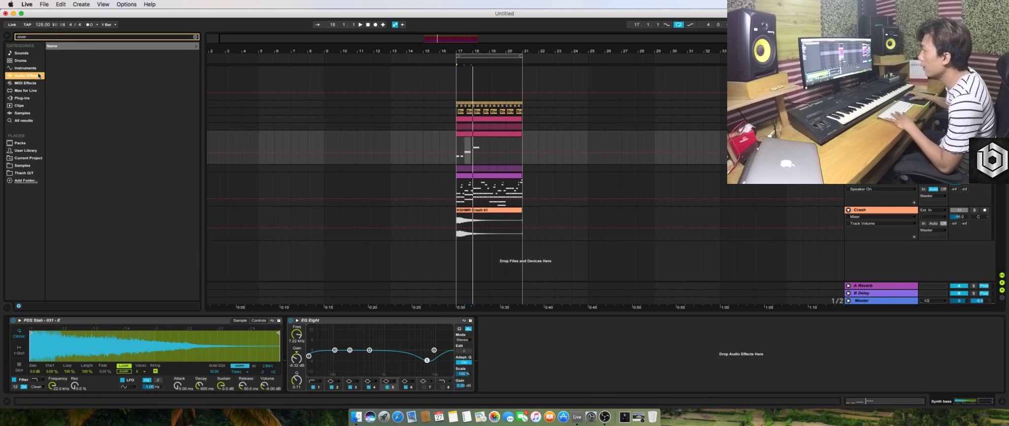
click(61, 38)
text(over)
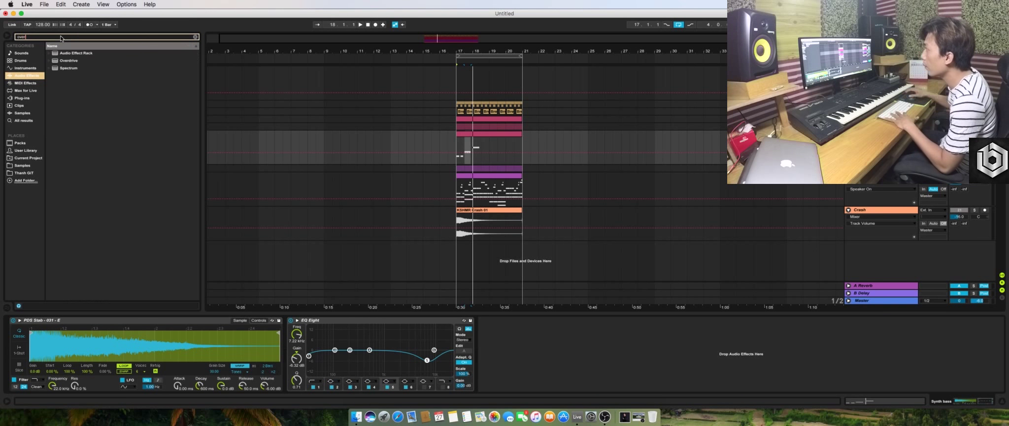
click(68, 61)
drag(111, 82, 491, 378)
key(space)
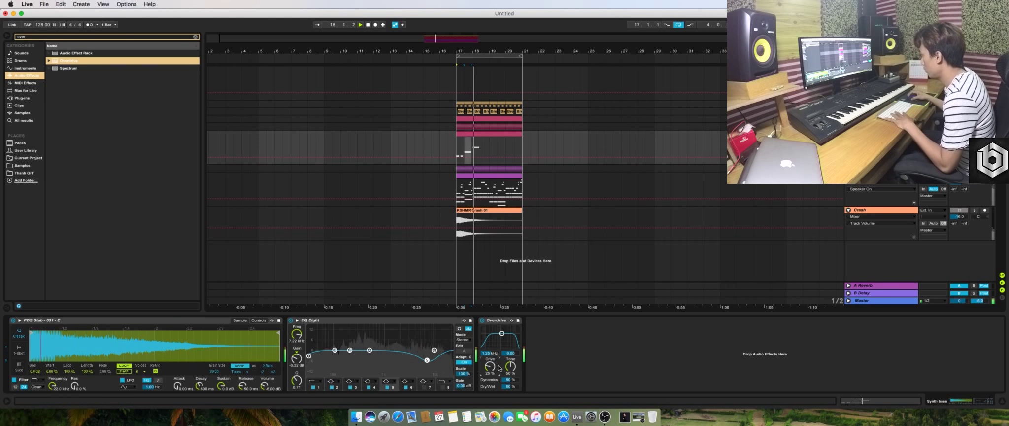
drag(509, 379, 510, 377)
key(space)
key(space)
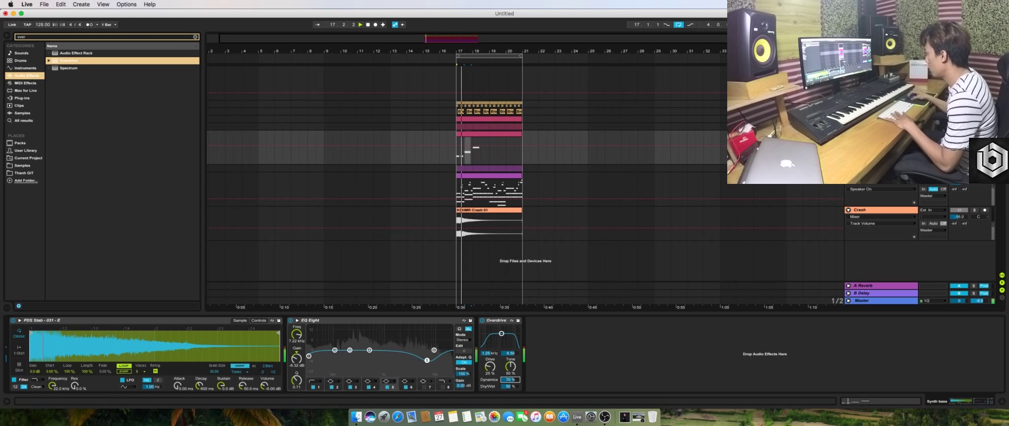
Search the audio effects for comp and add a Compressor after Overdrive on the Synth bass track
click(37, 38)
text(comp)
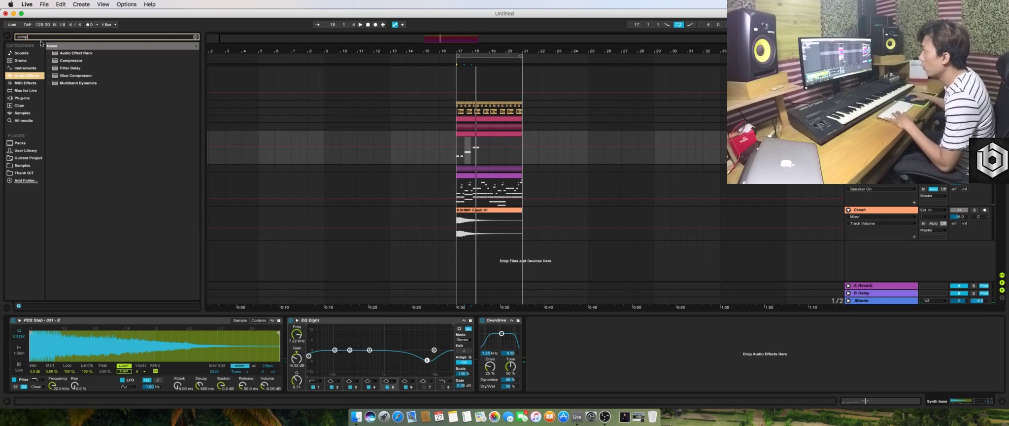
click(76, 60)
drag(433, 241, 592, 341)
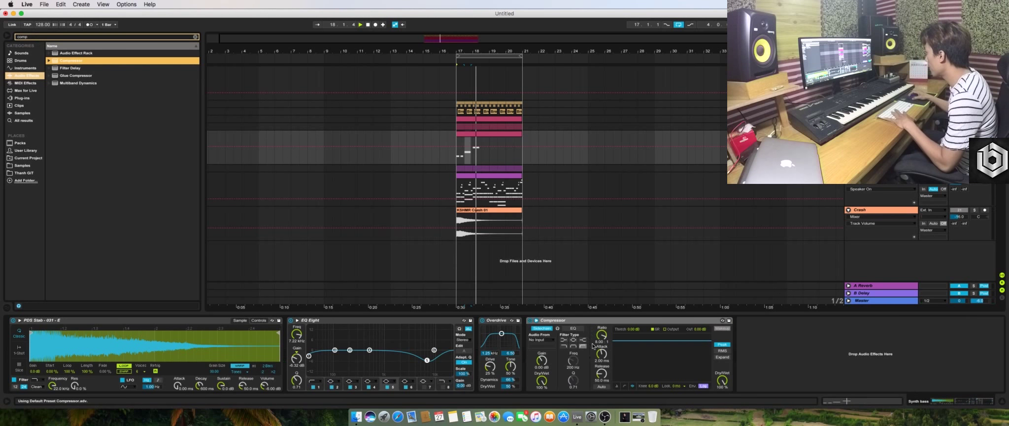
key(space)
Set the Compressor's sidechain input to Ghost Kick and lower its threshold slightly while checking playback
click(541, 340)
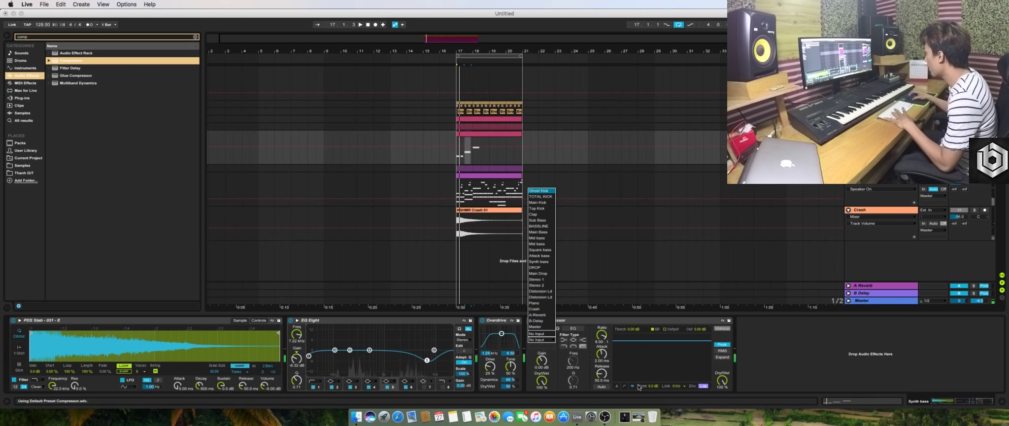
click(539, 191)
key(space)
drag(642, 340, 642, 346)
key(space)
key(space)
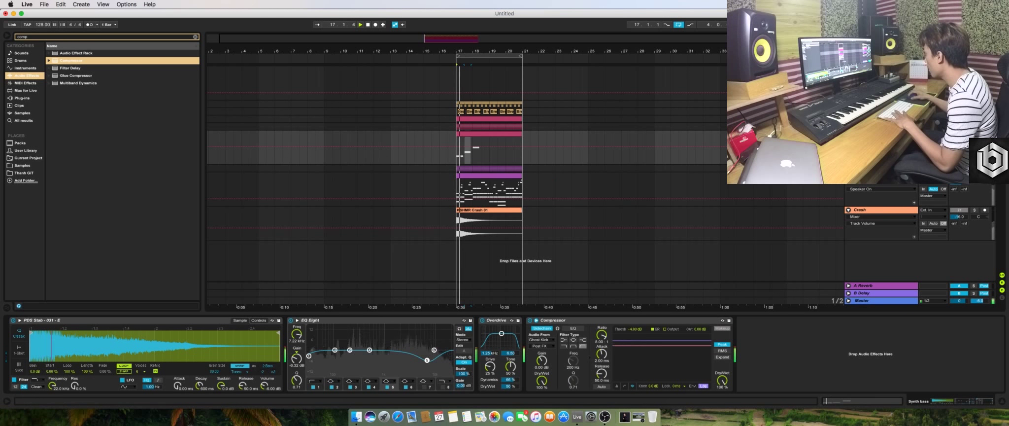
key(space)
Create an empty one-bar MIDI clip from 17.1.1 to 18.1.1 on the Ghost Kick track
click(464, 79)
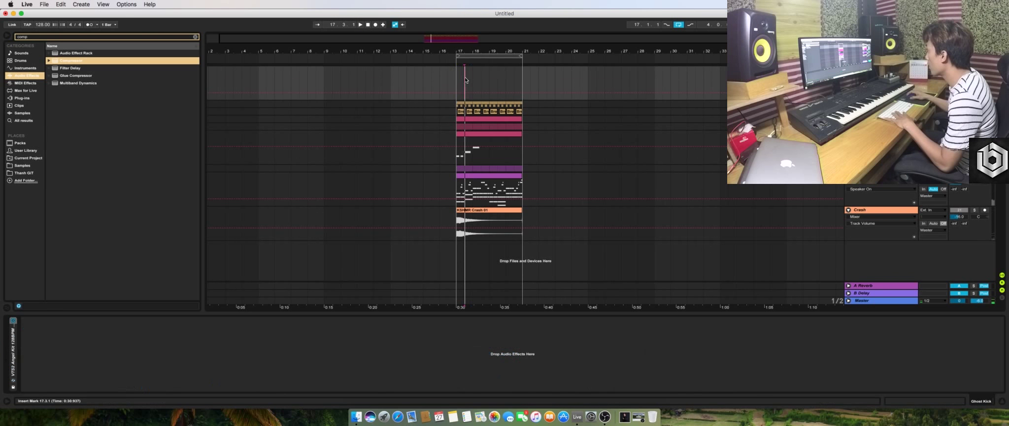
drag(456, 80, 466, 81)
key(shift+super+m)
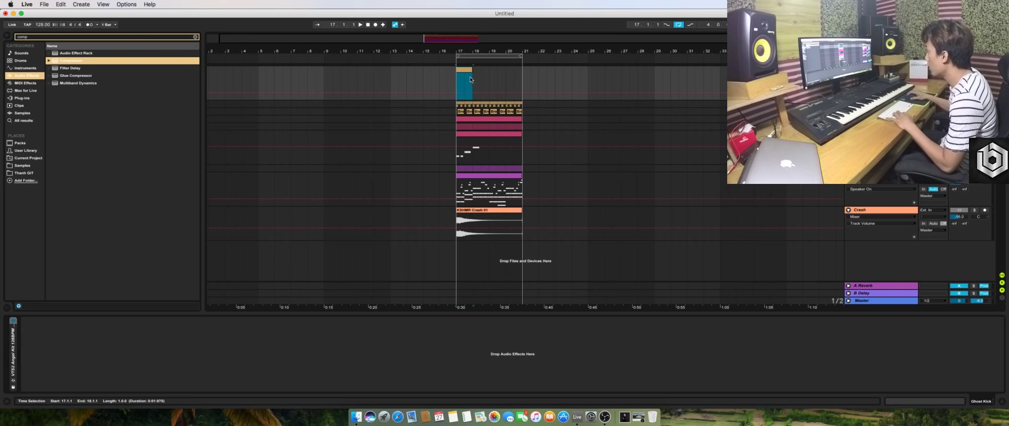
Fill the one-bar Ghost Kick clip with four C3 notes, one starting on each beat
double_click(468, 72)
mouse_move(100, 224)
mouse_down()
mouse_move(110, 242)
mouse_move(111, 229)
mouse_up()
drag(118, 210, 330, 210)
key(super+d)
key(super+d)
key(super+d)
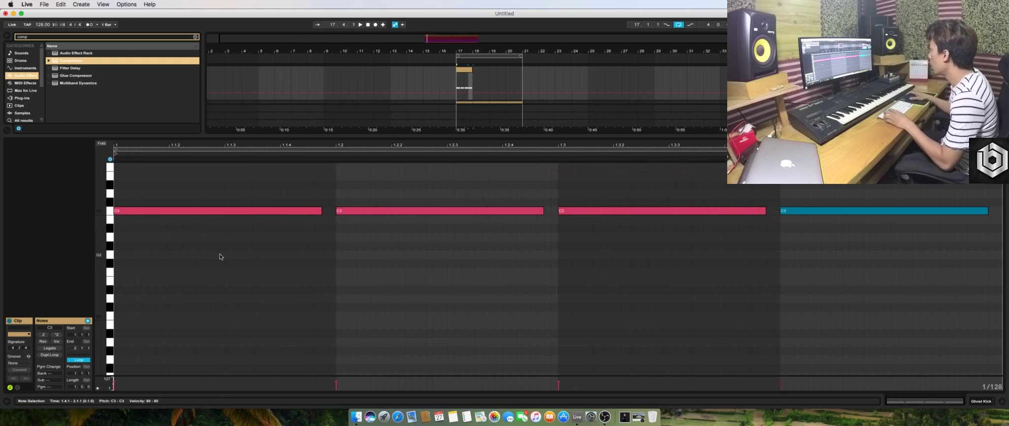
key(shift+Tab)
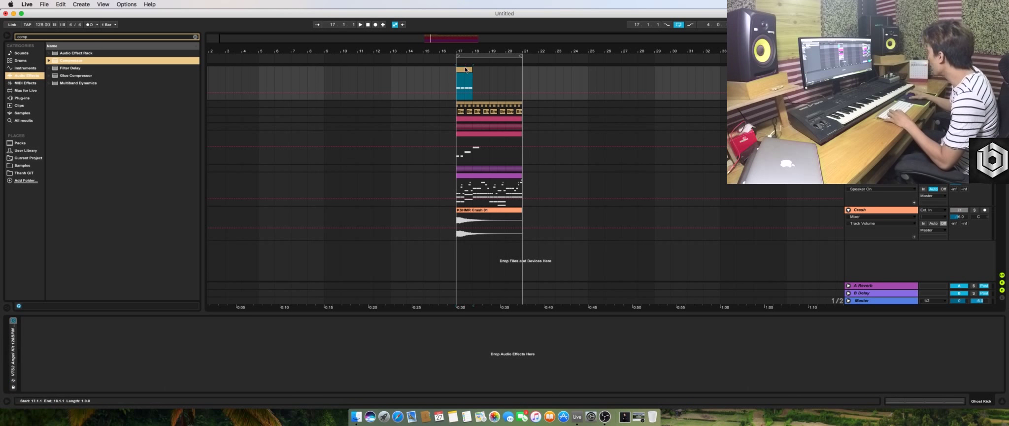
Duplicate the Ghost Kick clip three times to fill the four-bar loop and start playback
key(super+d)
key(super+d)
key(super+d)
key(space)
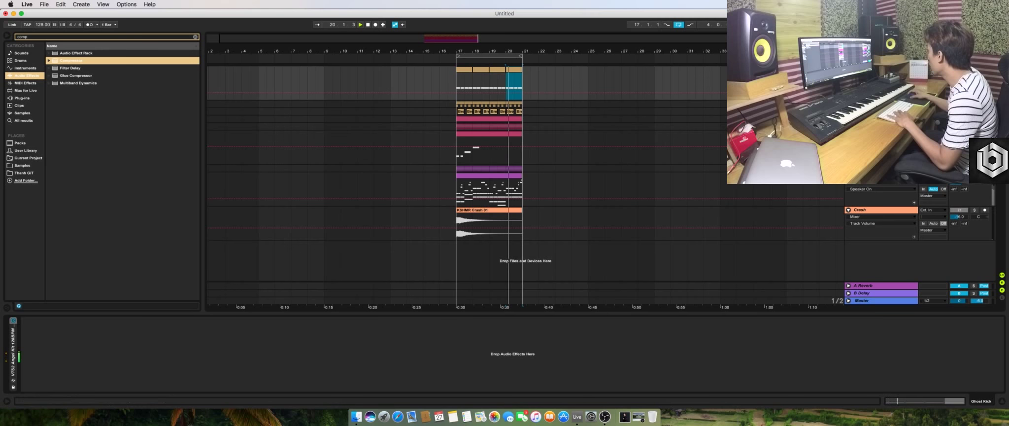
Return to the Synth bass track and lower its Compressor threshold to about -20 dB
click(879, 168)
click(880, 134)
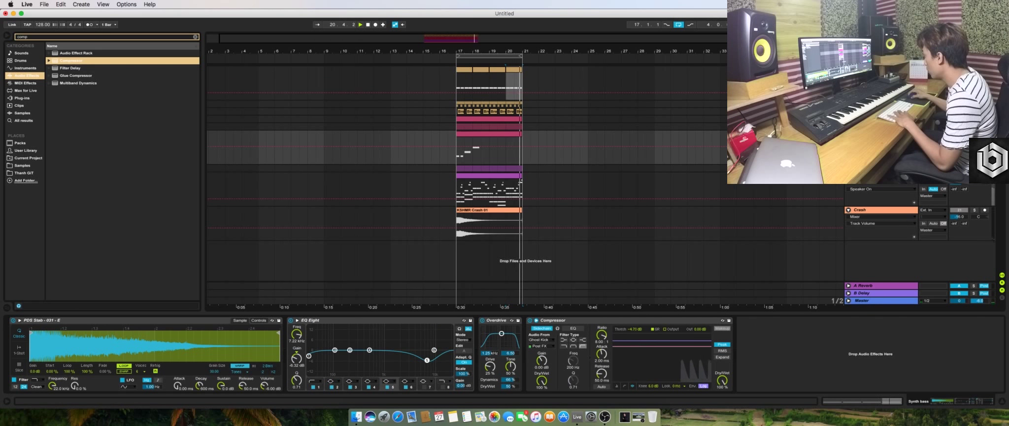
drag(662, 363, 662, 365)
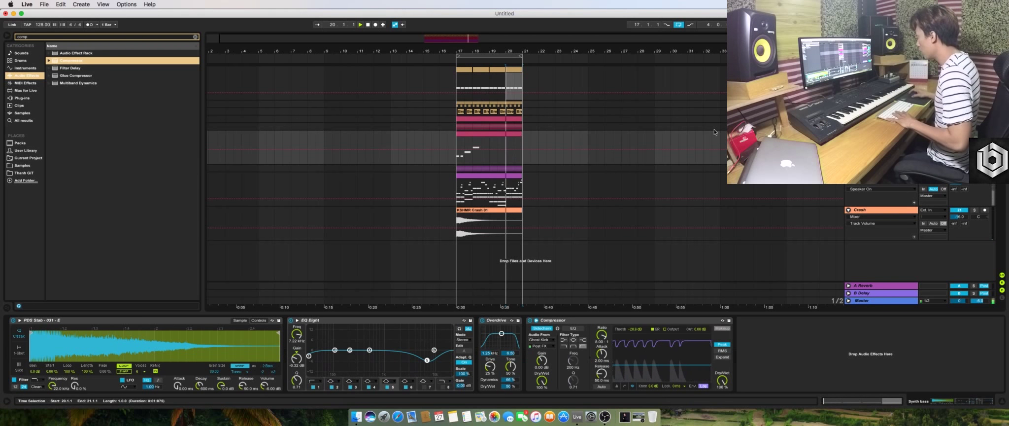
Lengthen the second E3, the F#3 and the G#3 notes in the Synth bass clip, with F#3 at 0.1.3
double_click(472, 134)
click(223, 219)
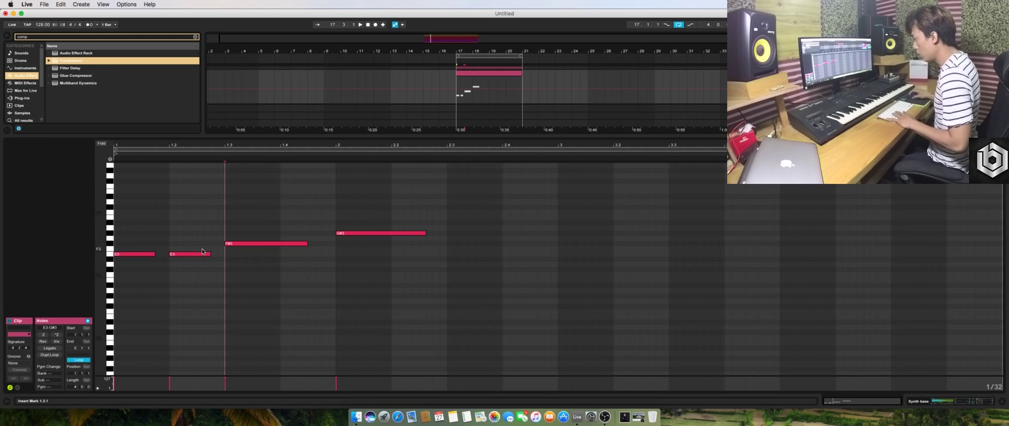
key(space)
drag(309, 243, 321, 243)
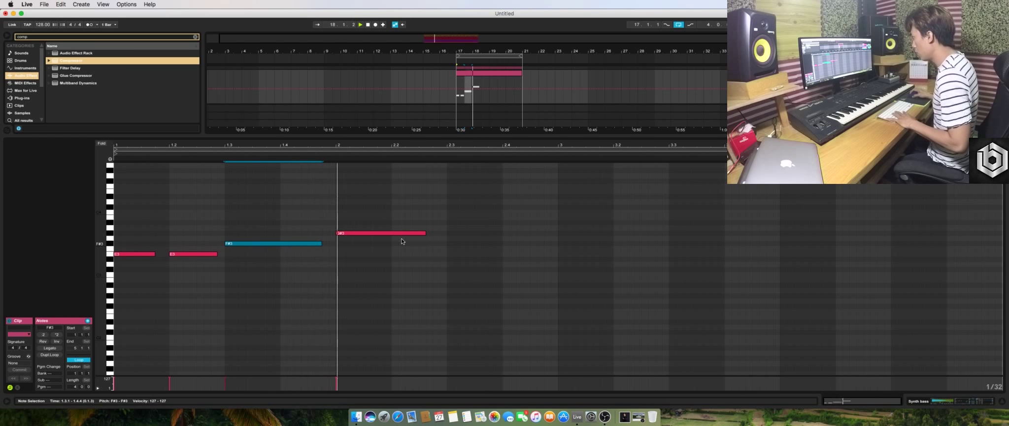
drag(425, 232, 119, 258)
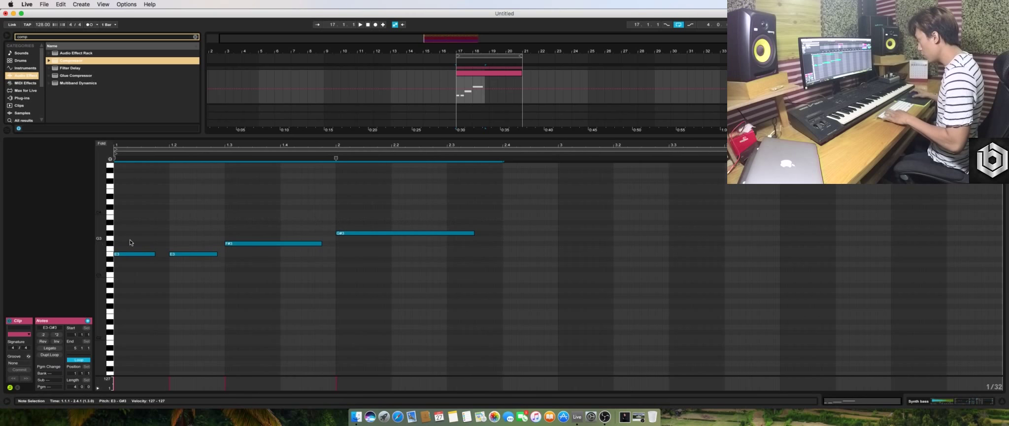
Duplicate the four-note phrase directly after itself and lower the copied F#3 note to below the E3 notes
key(super+d)
click(657, 245)
drag(657, 246, 655, 273)
key(shift+Tab)
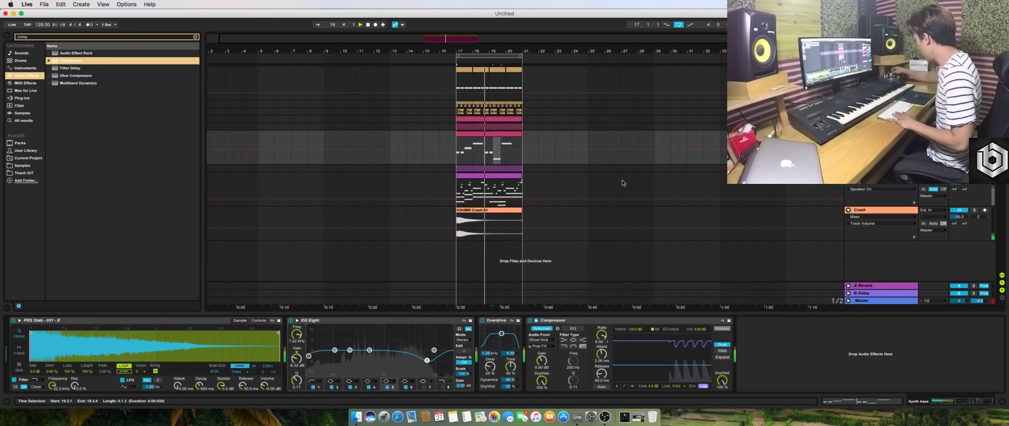
Move the duplicated Synth bass phrase so it starts on the clip's third bar and play the loop
key(space)
double_click(498, 134)
click(524, 198)
drag(825, 334, 584, 255)
key(space)
key(shift+Tab)
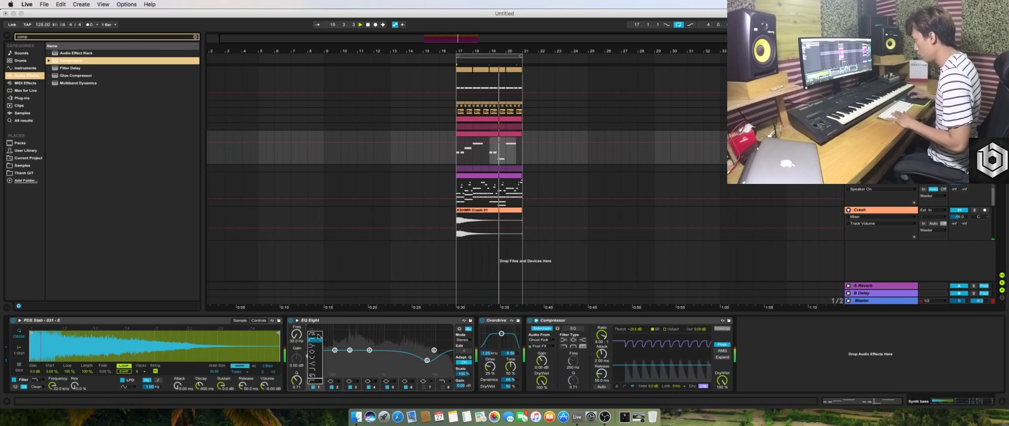
Move EQ Eight's band 1 low cut to about 130 Hz and check the Synth bass against the DROP group
drag(309, 353, 354, 355)
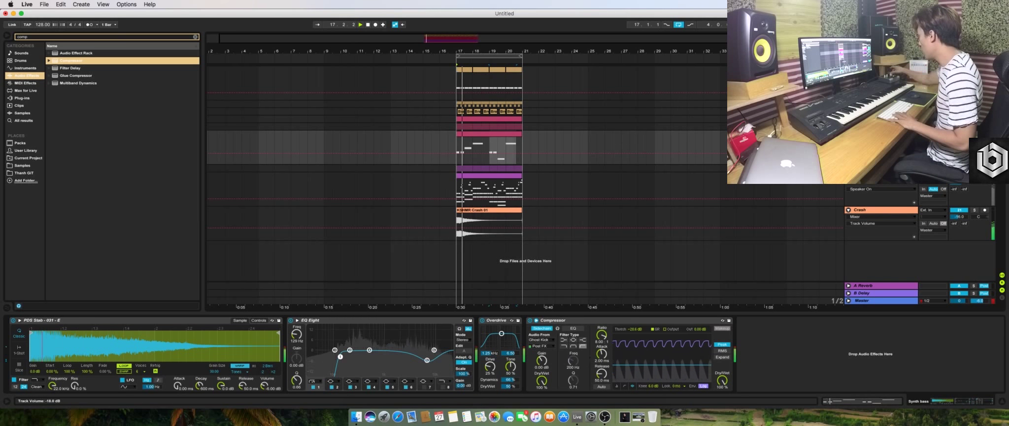
click(867, 168)
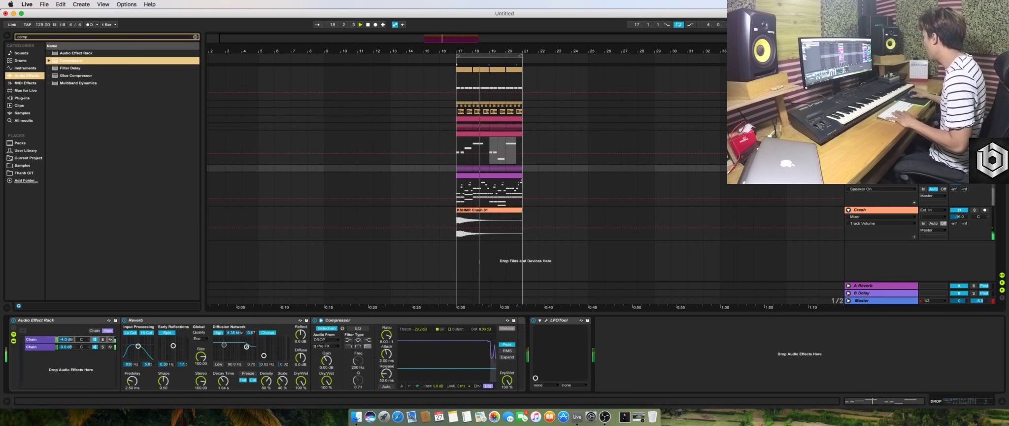
click(848, 168)
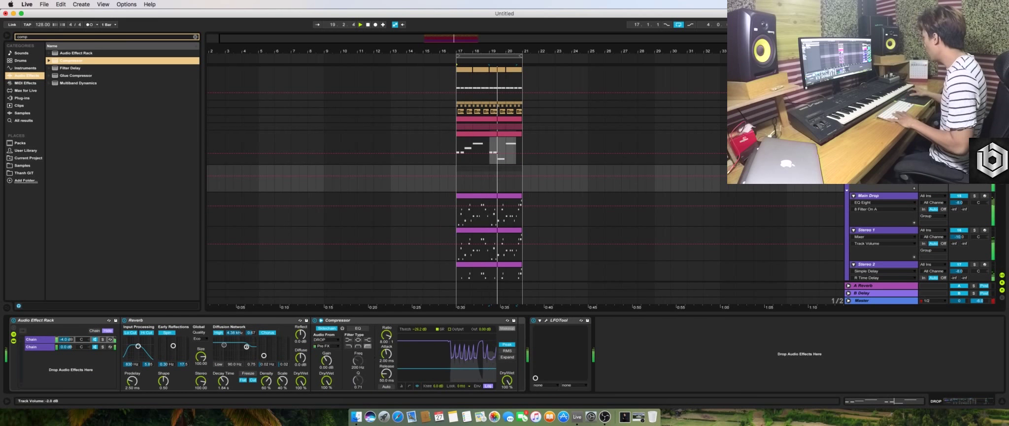
click(849, 168)
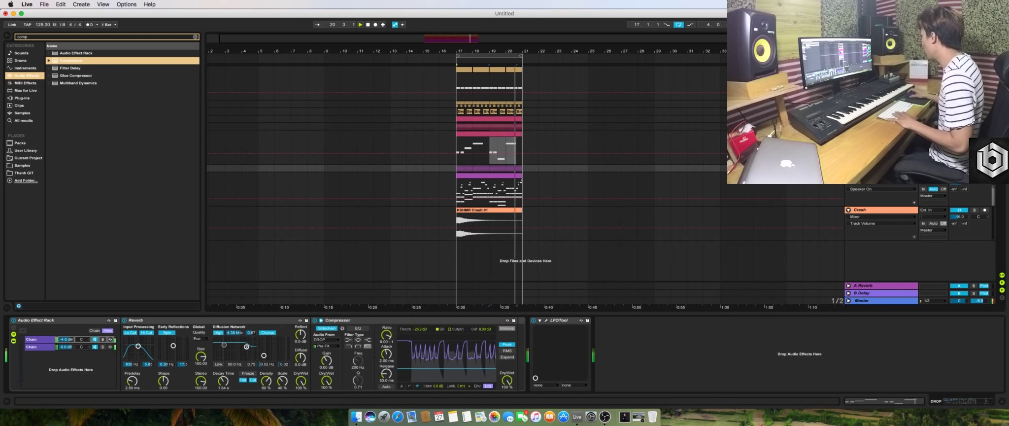
click(848, 133)
click(867, 133)
click(848, 134)
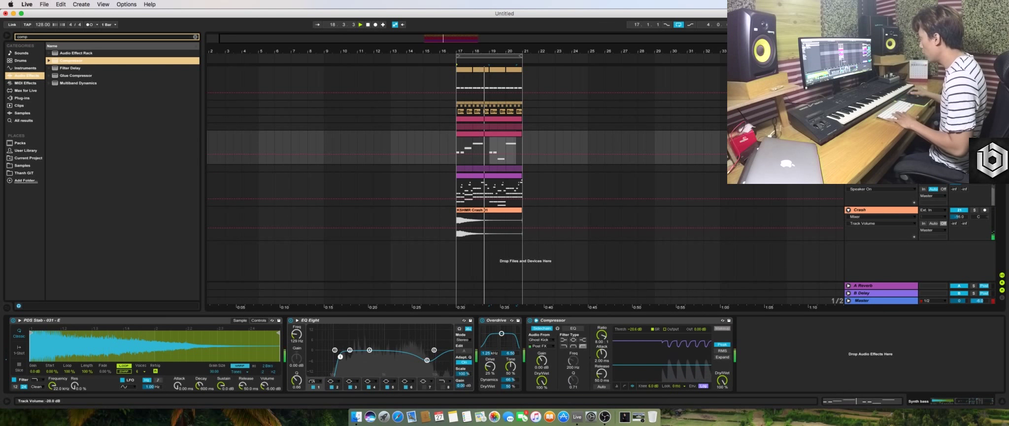
Browse the folders under Samples and search them for stab
click(29, 113)
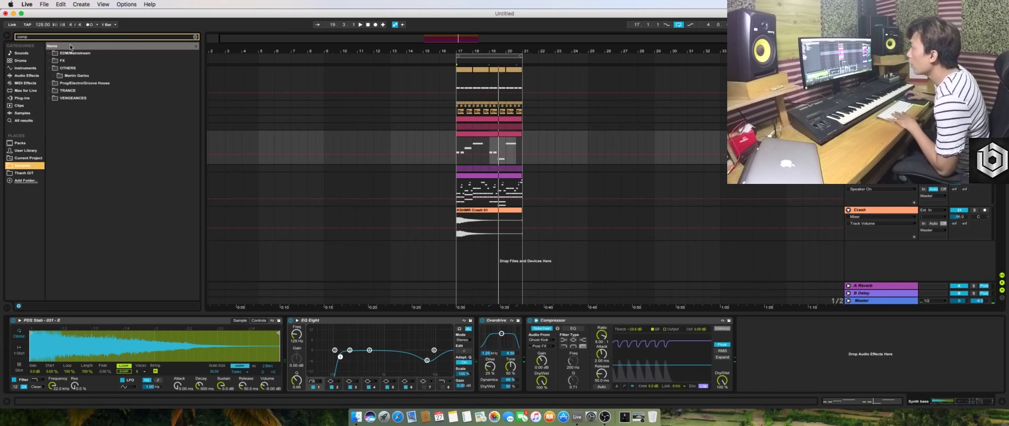
click(50, 68)
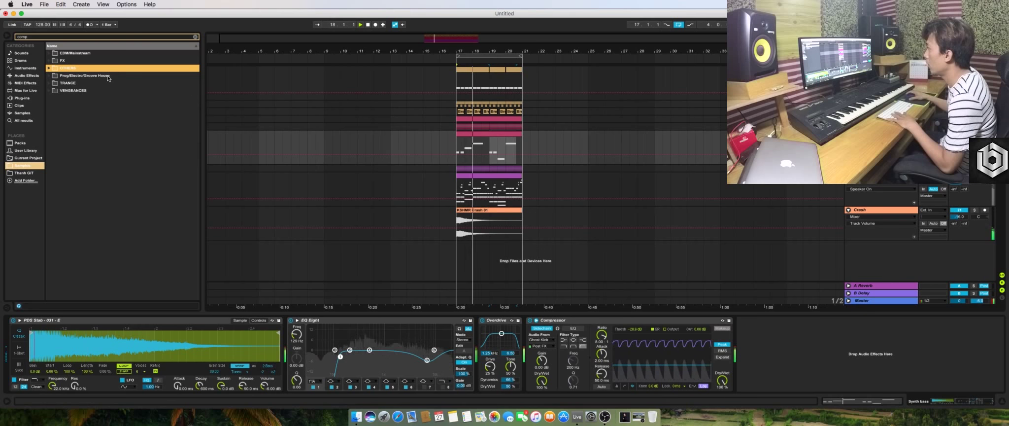
click(64, 83)
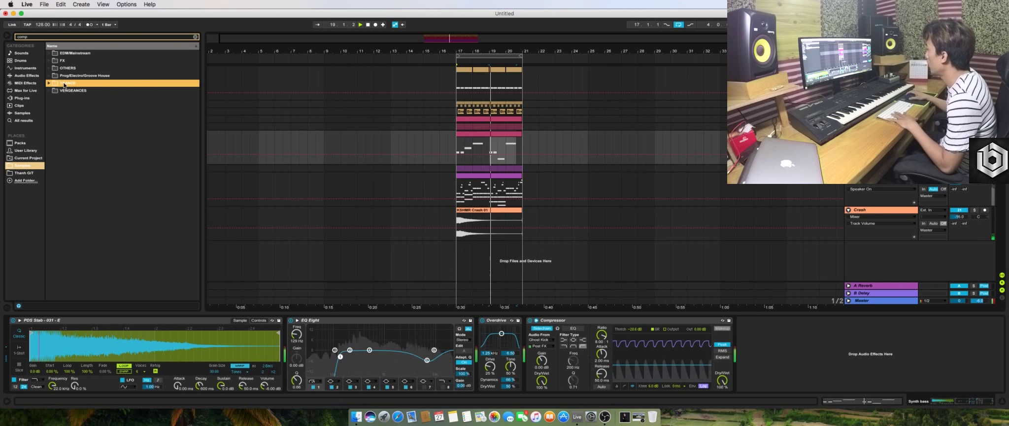
click(50, 68)
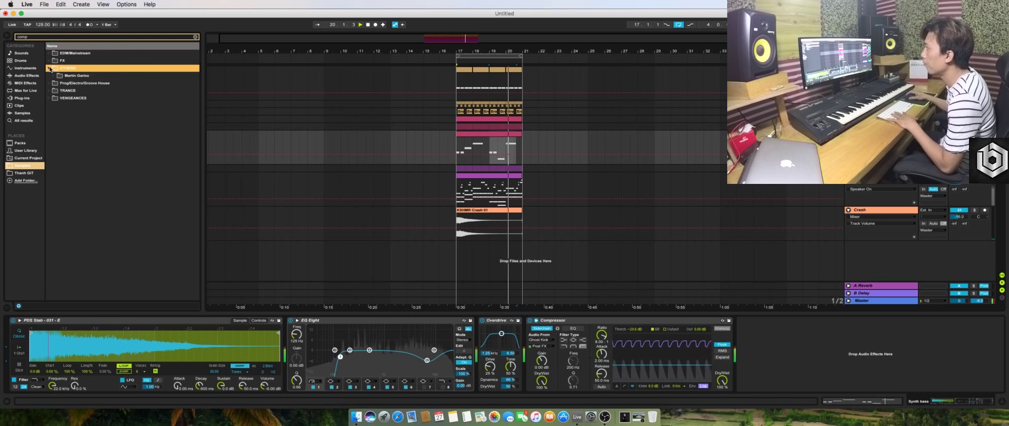
click(51, 38)
text(stab)
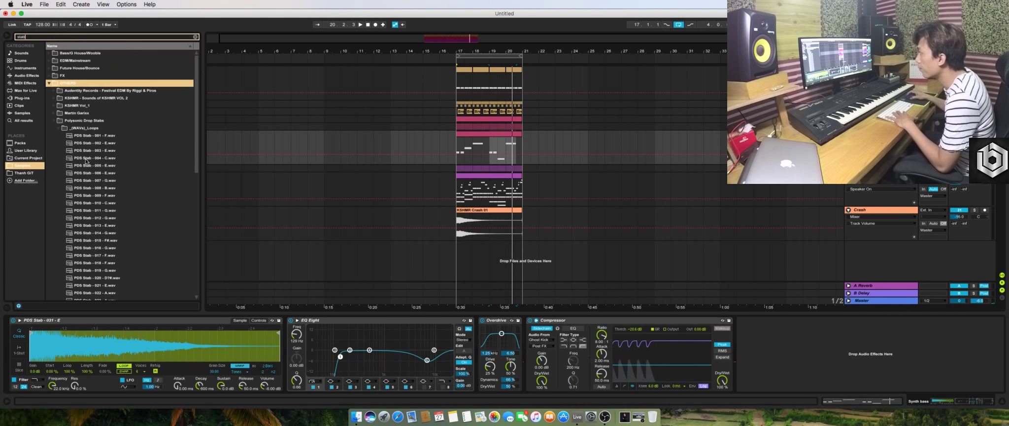
Audition the PDS Stab samples from number 025 on and load PDS Stab - 026 - E.wav into Simpler
scroll(91, 172, down, 6)
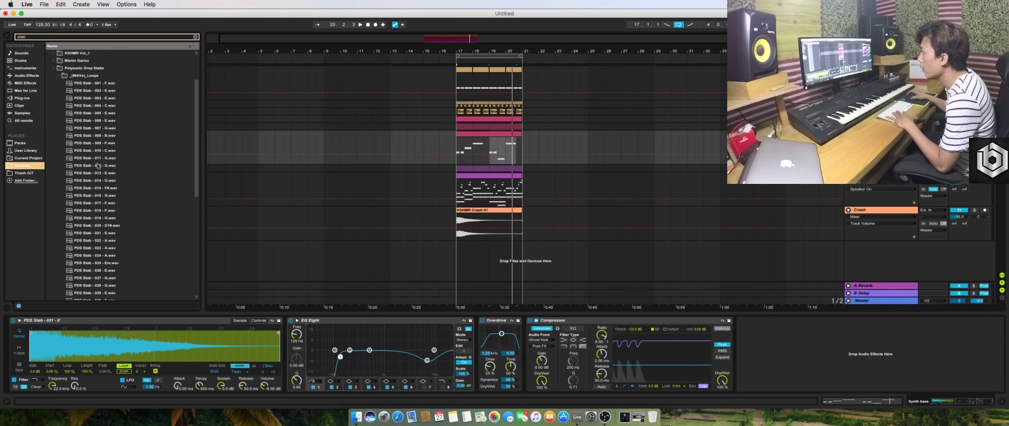
click(110, 188)
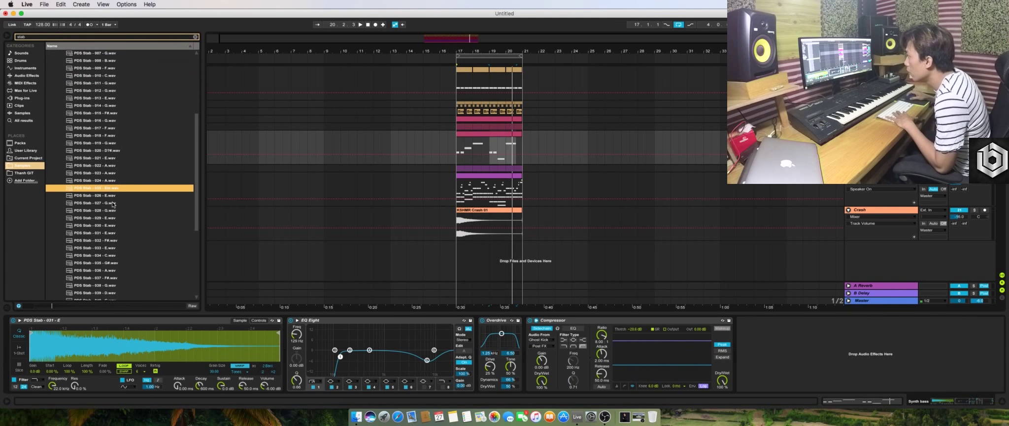
click(111, 197)
click(112, 218)
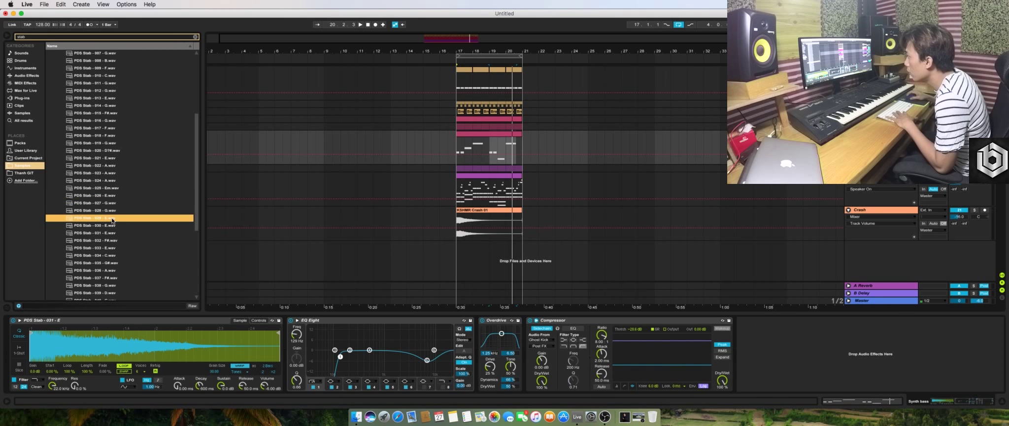
click(97, 197)
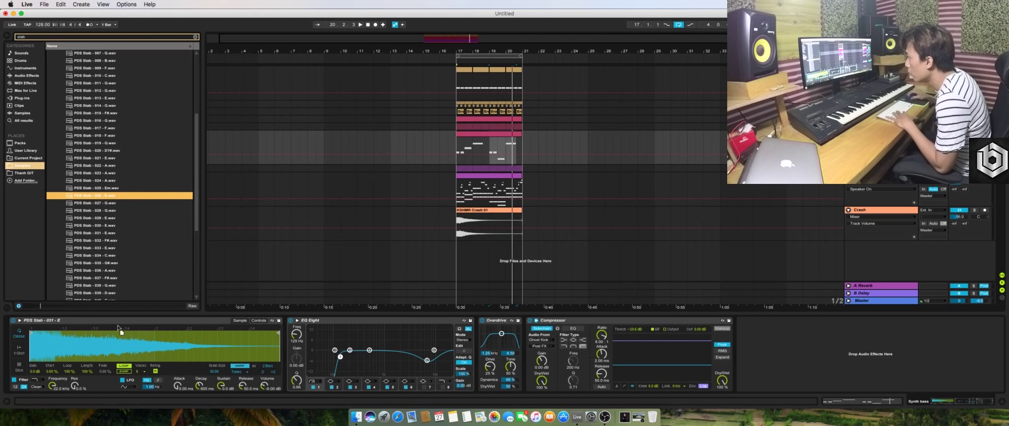
drag(120, 331, 140, 332)
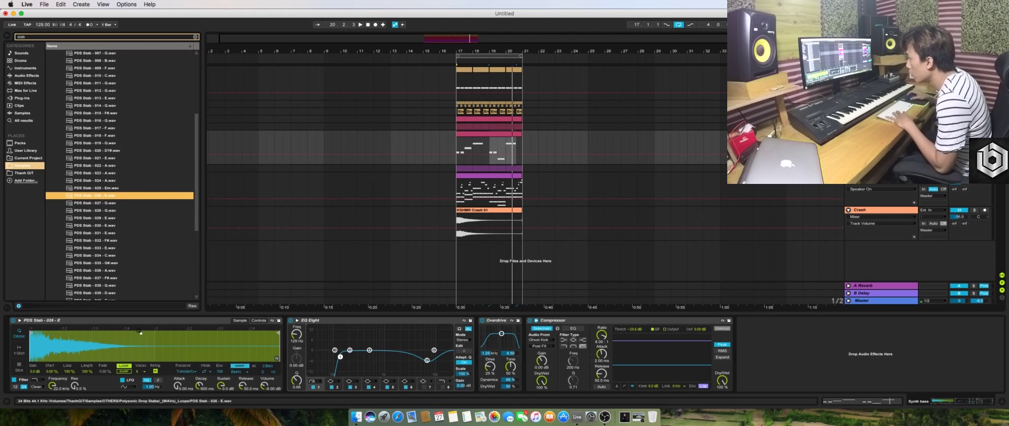
Compare Simpler's playback modes, keep Classic mode and play the loop with the new stab sample
click(20, 353)
click(19, 335)
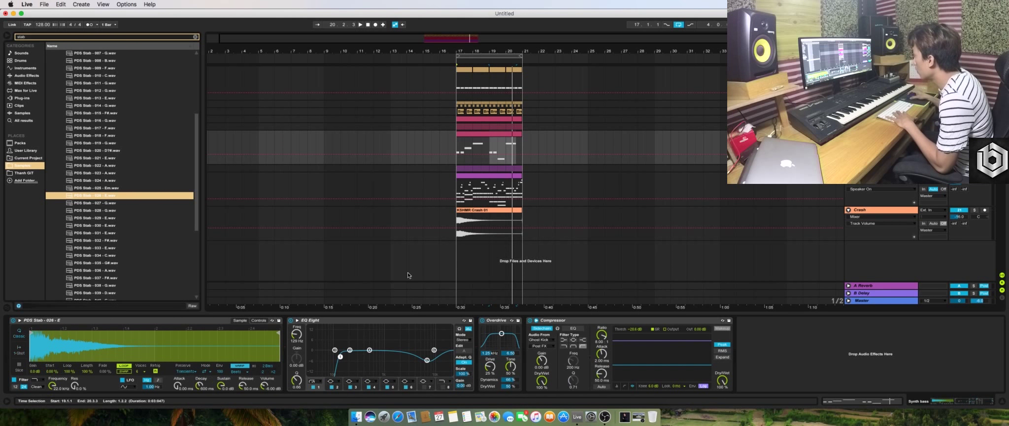
key(space)
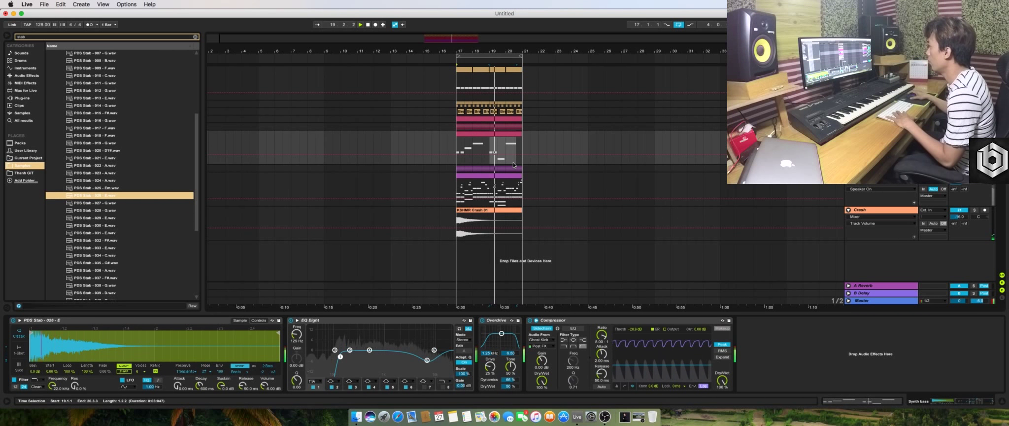
key(space)
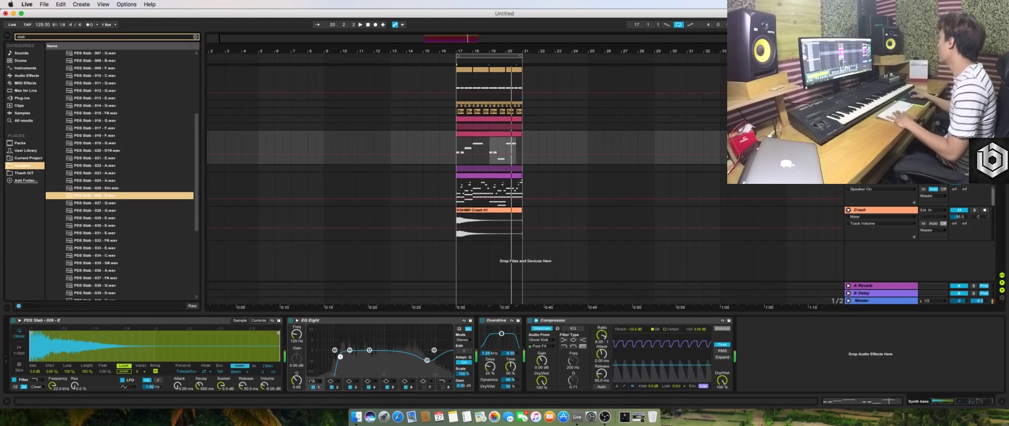
Collapse the Synth bass, Piano and topmost expanded tracks and play the loop
click(849, 134)
click(848, 70)
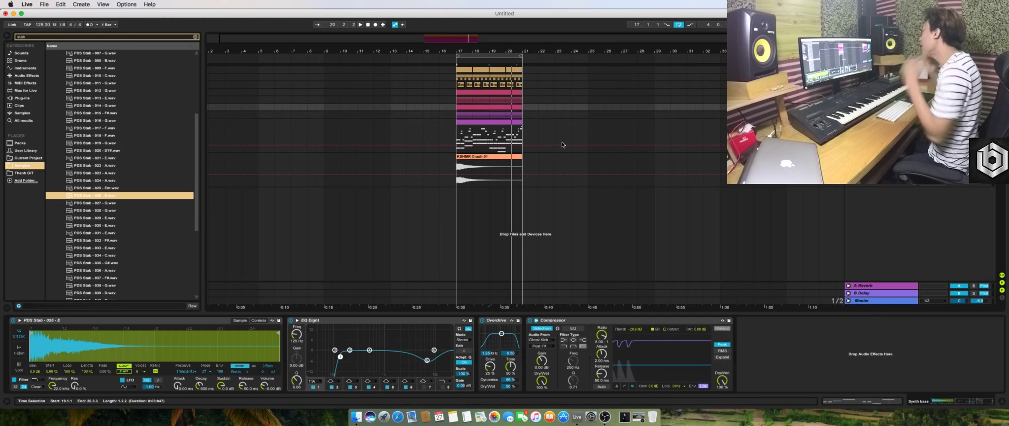
click(508, 123)
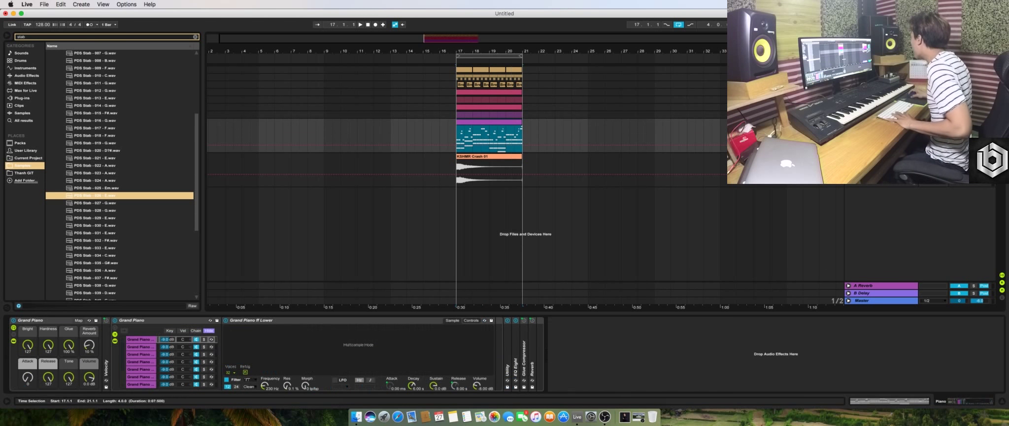
click(849, 121)
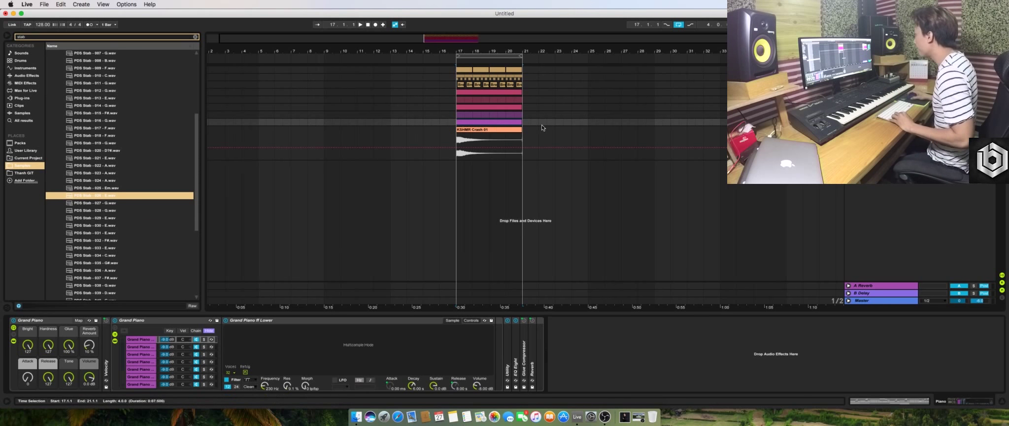
mouse_move(488, 126)
mouse_down()
mouse_move(293, 122)
mouse_move(489, 123)
mouse_up()
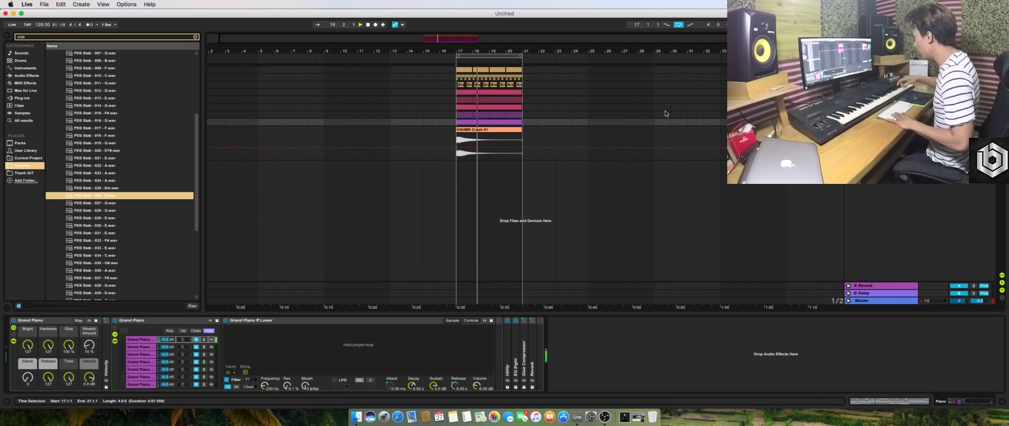
Insert a MIDI track below the folded DROP group, name it Noise and colour it purple
click(849, 114)
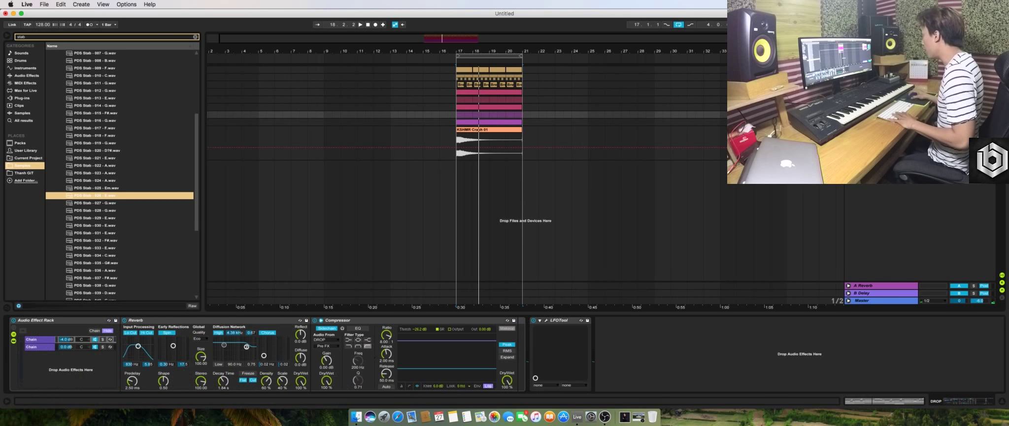
click(849, 114)
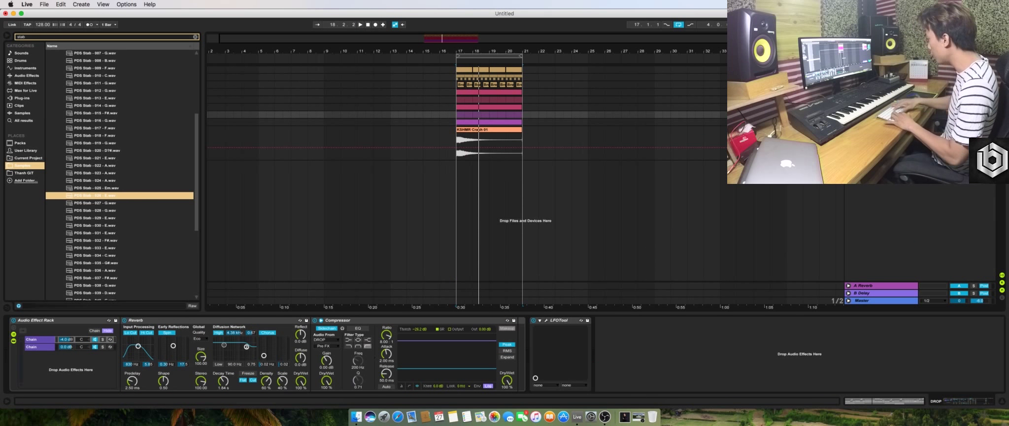
key(super+shift+t)
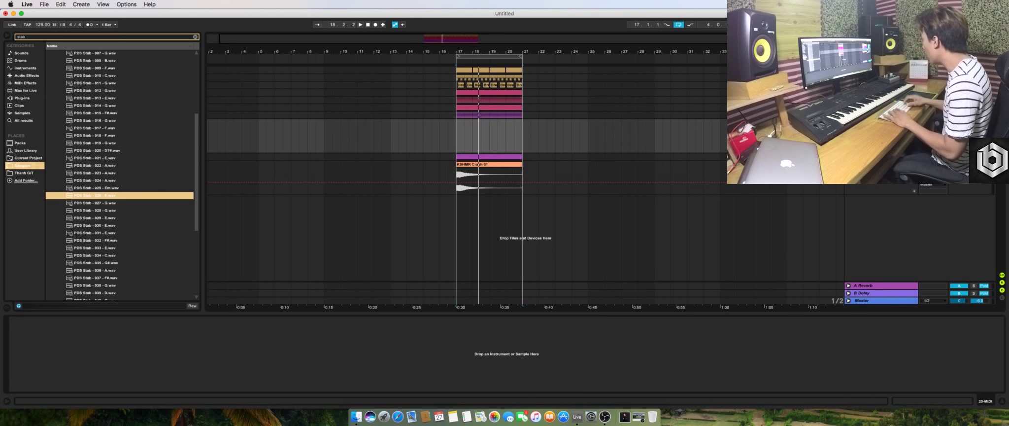
right_click(924, 187)
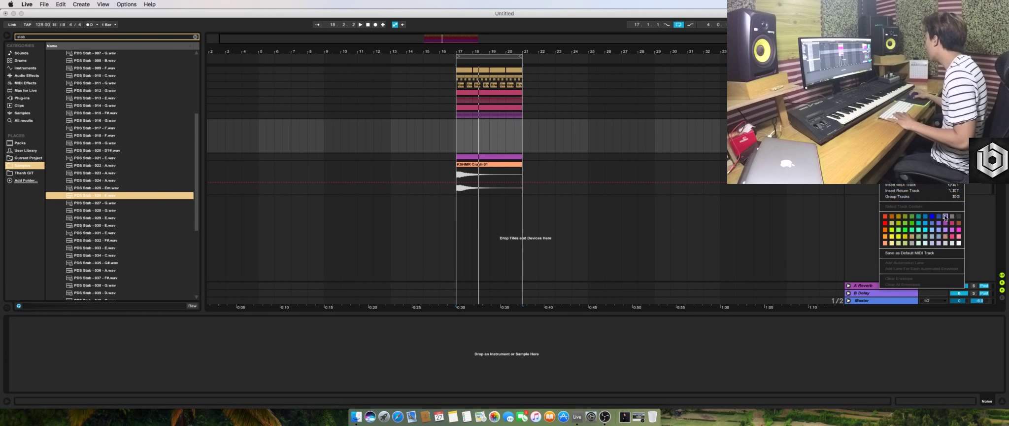
click(946, 217)
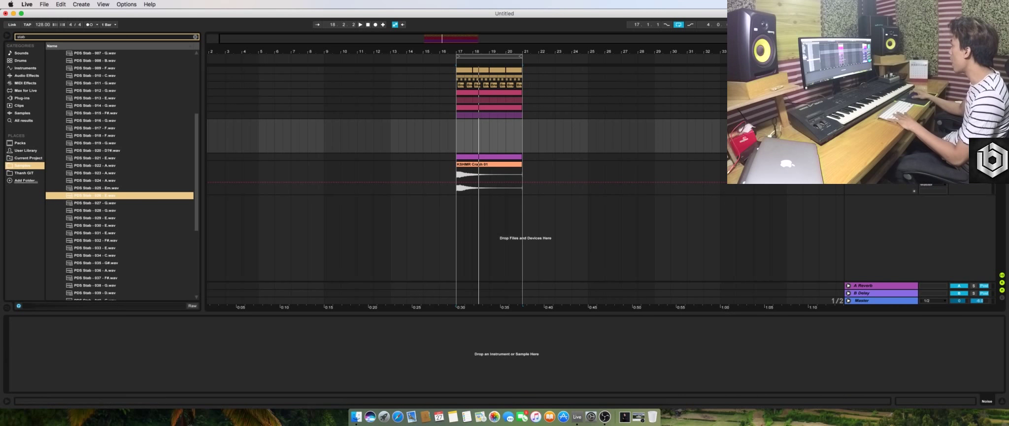
Unfold the DROP group and copy its lowest lead MIDI clip onto the Noise track at bar 17
click(849, 115)
scroll(595, 141, down, 5)
drag(485, 51, 480, 72)
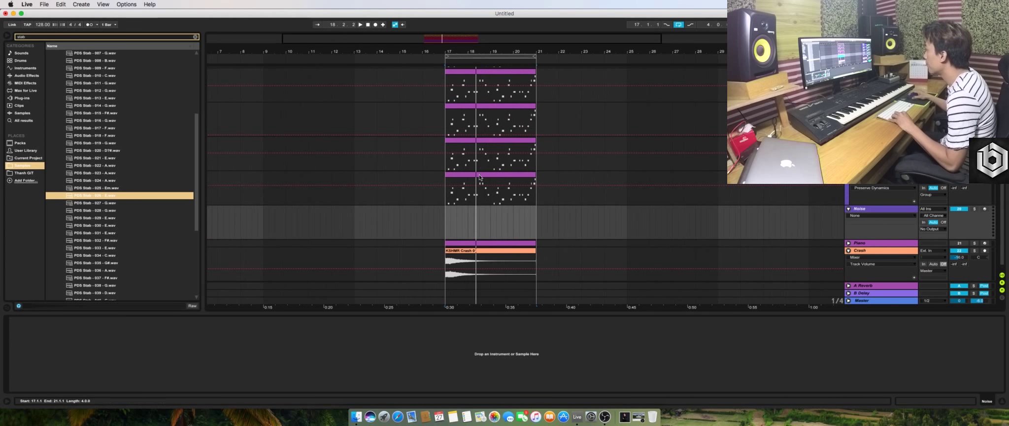
drag(479, 177, 480, 220)
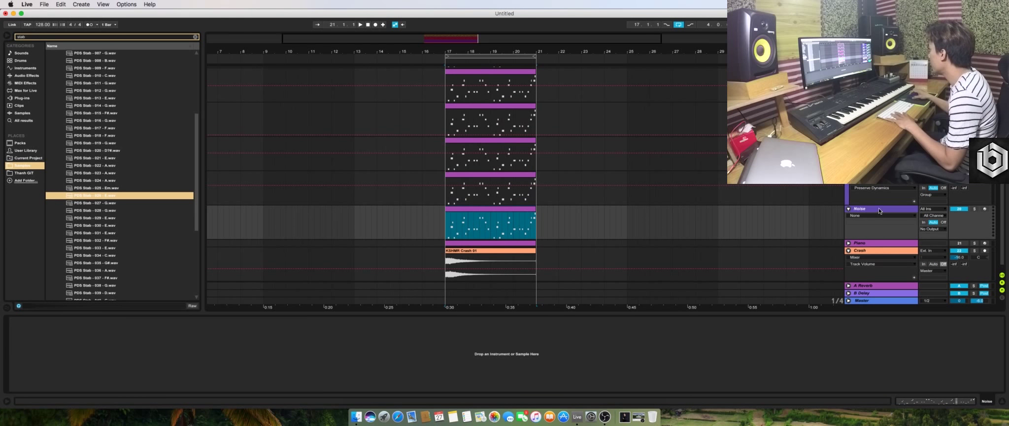
Find Sylenth1 among the plug-ins and load it onto the Noise track
click(879, 211)
click(65, 38)
text(sylenth)
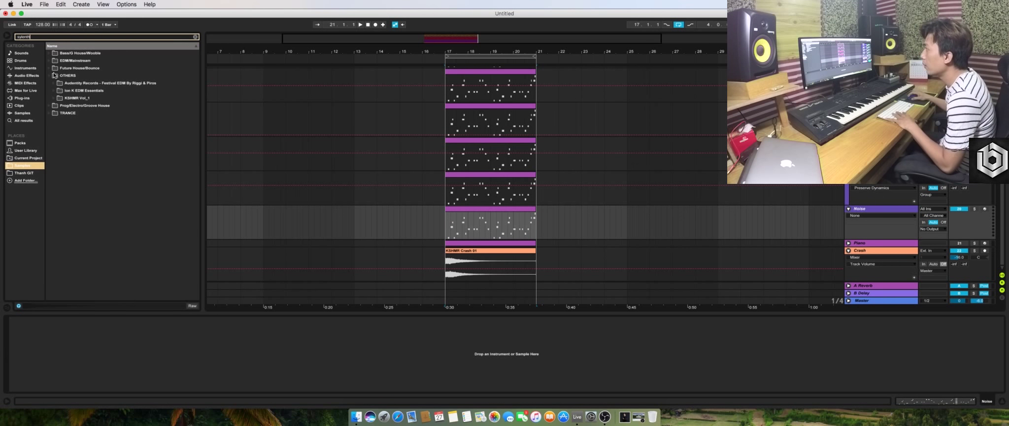
click(56, 76)
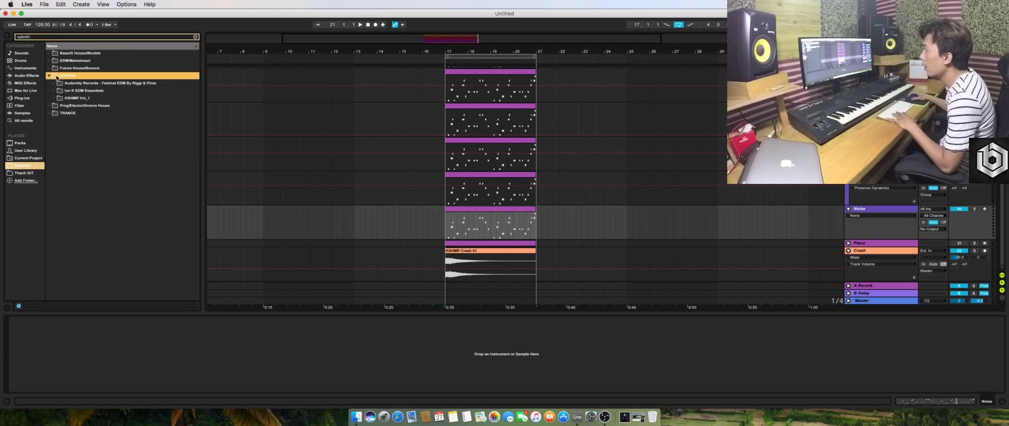
click(9, 100)
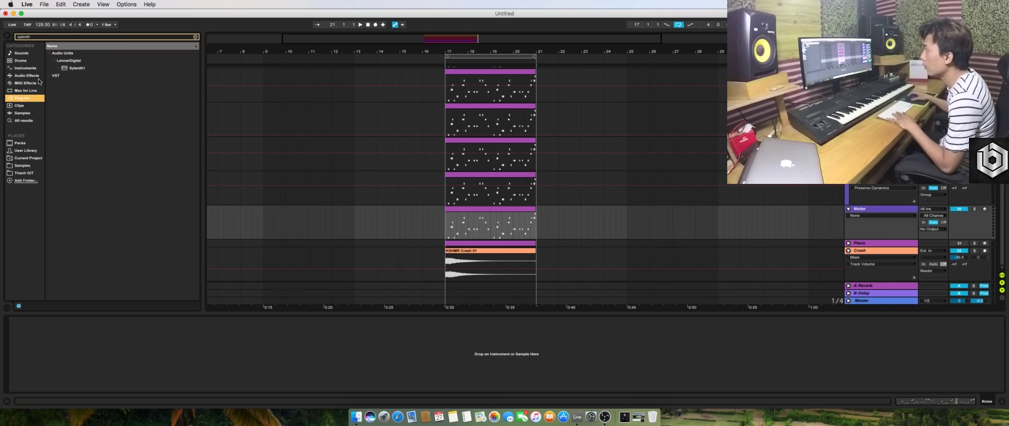
click(71, 68)
key(Return)
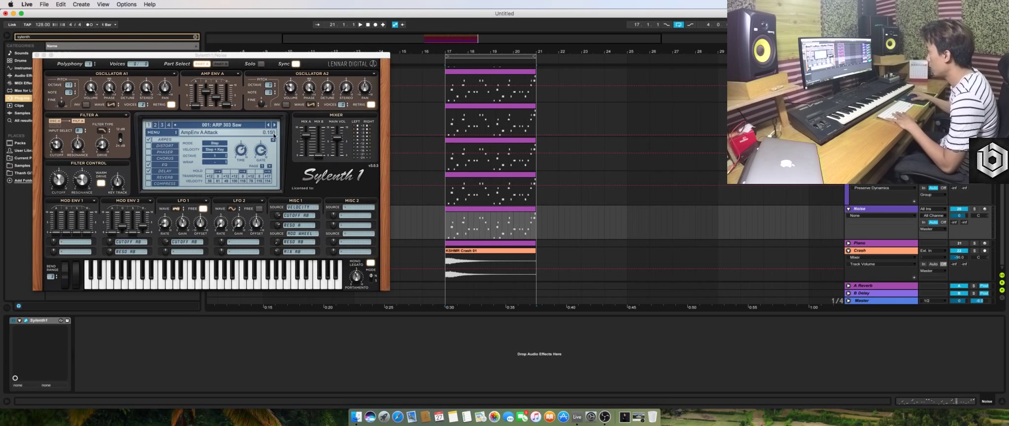
Load the Sounds Of KSHMR Sylenth1 Soundset bank in Sylenth1 and pick the FX - White Noise [KSHMR] preset
click(165, 136)
mouse_move(241, 149)
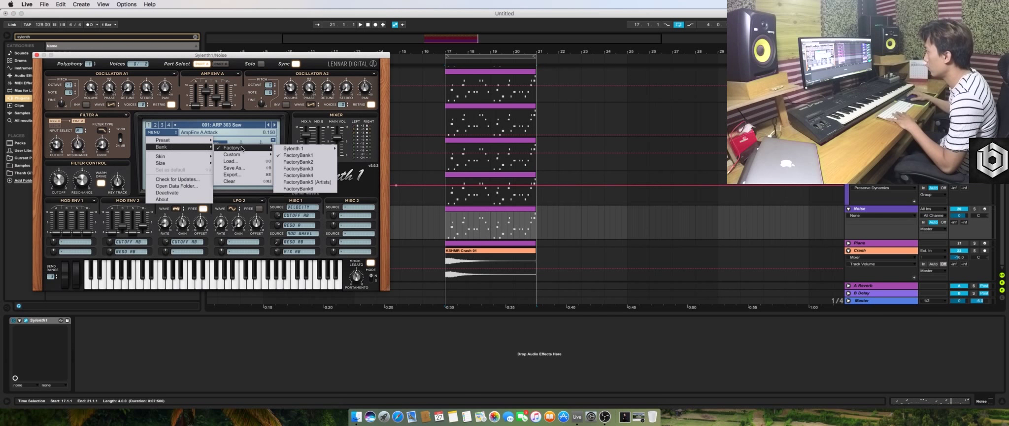
mouse_move(290, 151)
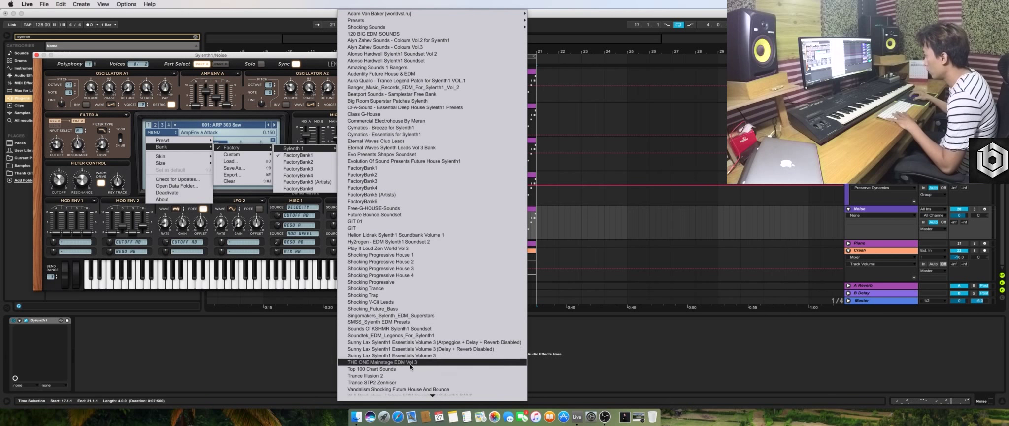
click(394, 328)
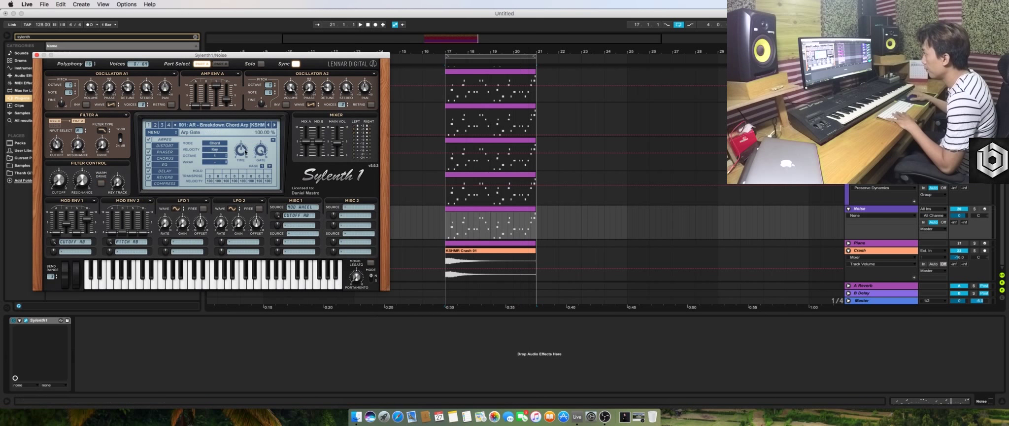
click(222, 125)
click(232, 315)
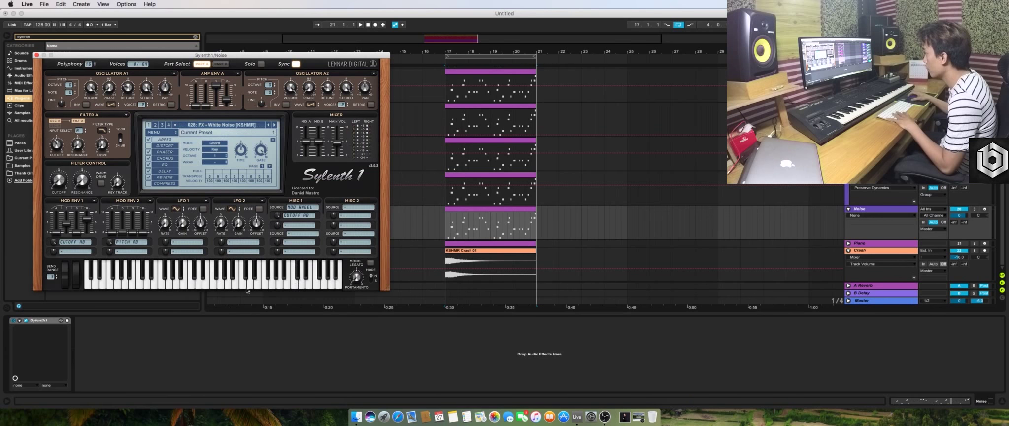
Solo the Noise track, play the loop, set its track volume to -8.0 dB and close the Sylenth1 window
click(974, 209)
key(space)
click(960, 216)
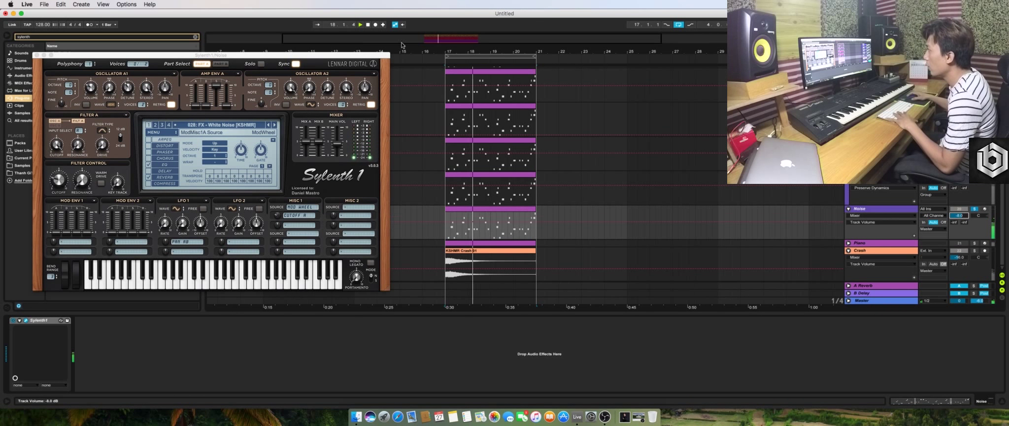
click(36, 55)
Search the audio effects for eq and add EQ Eight after Sylenth1 on the Noise track
click(33, 76)
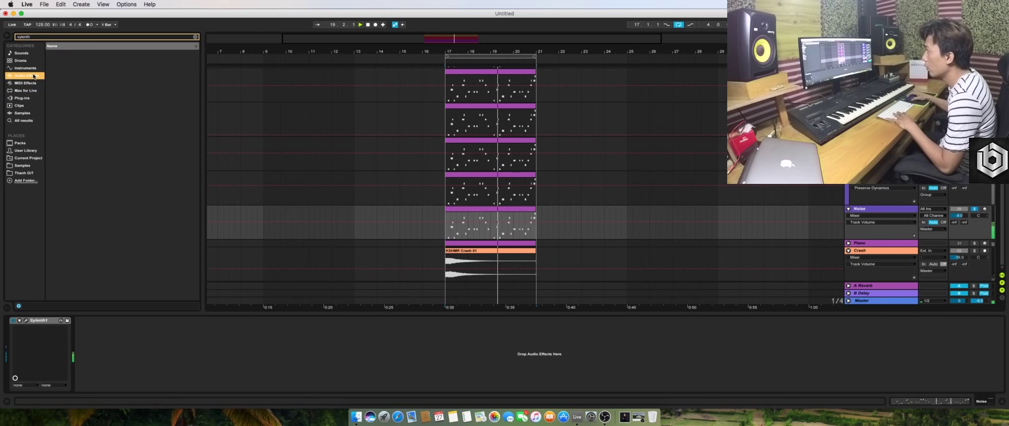
click(58, 36)
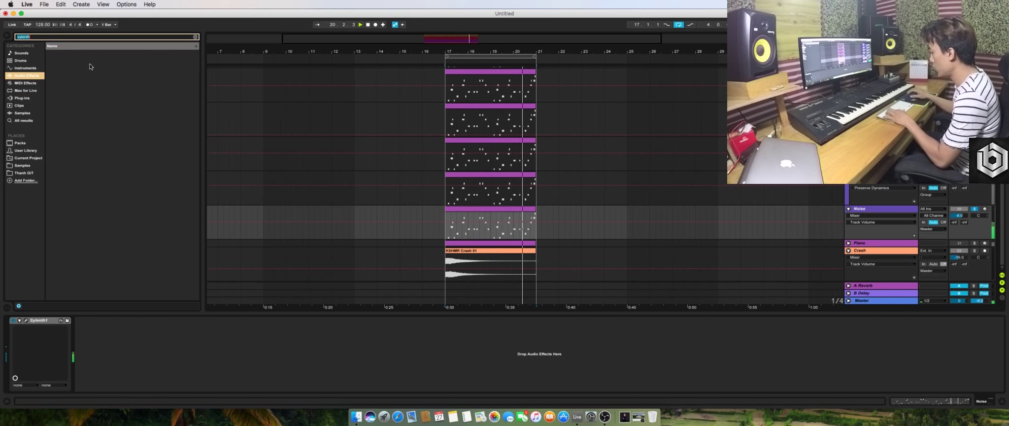
text(eq)
key(Down)
key(Down)
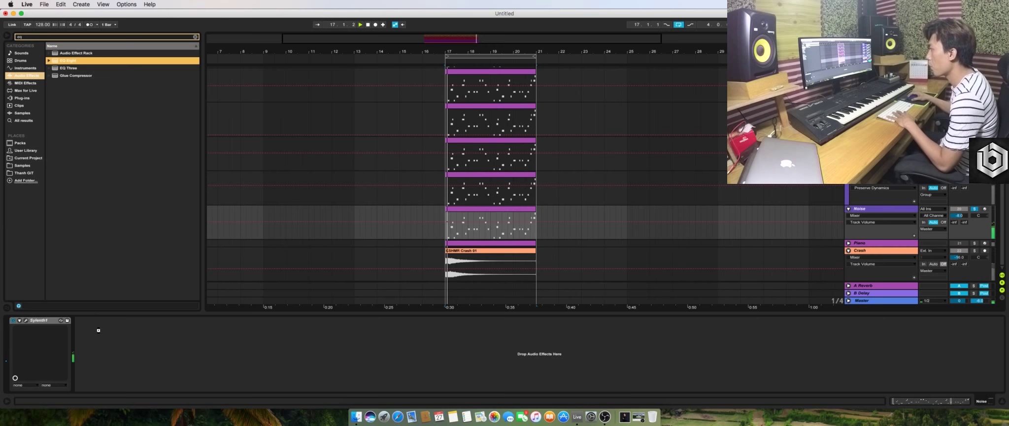
key(Return)
Cut the noise's lows and mids with EQ Eight's band 1 and lower band 6 to about -4.8 dB near 12.7 kHz
click(103, 381)
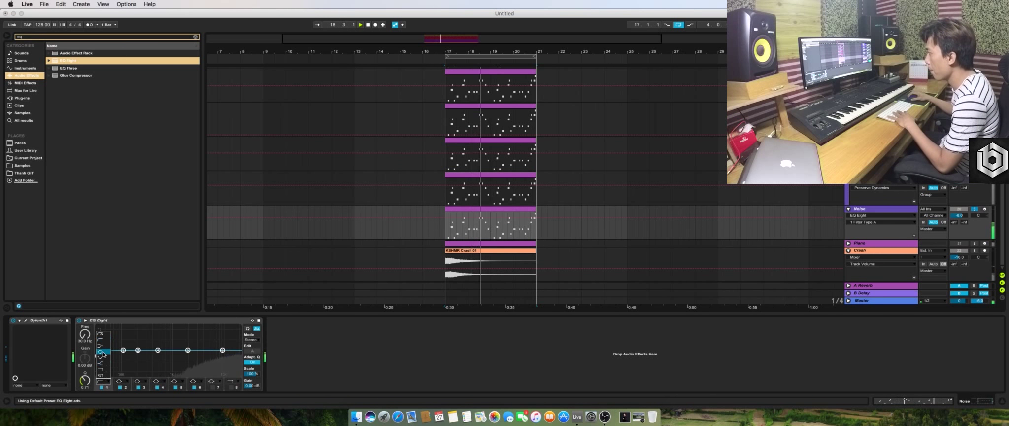
click(104, 348)
drag(97, 350, 182, 373)
drag(222, 350, 227, 358)
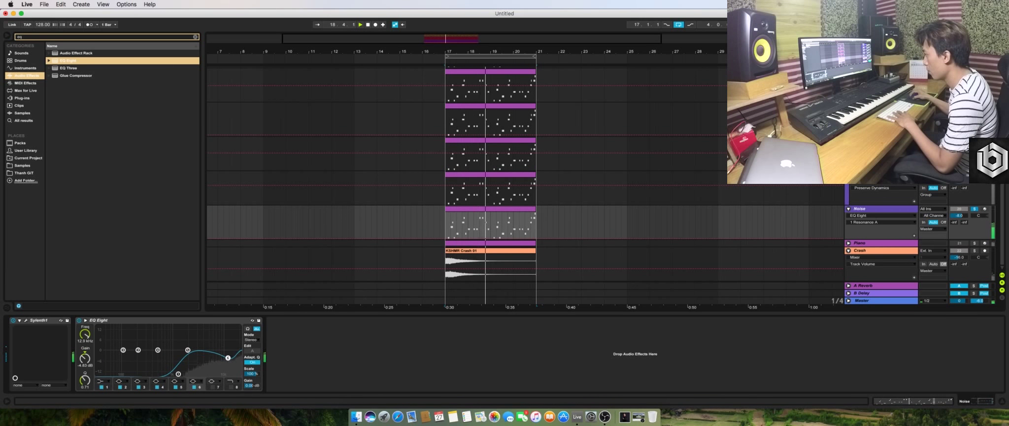
Copy the LFOTool device from the DROP group and paste it after EQ Eight on the Noise track
scroll(880, 148, up, 5)
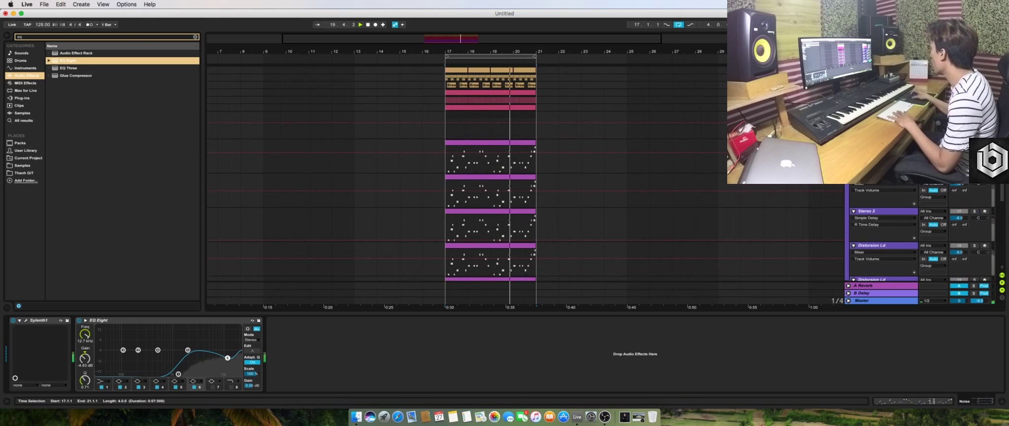
click(880, 114)
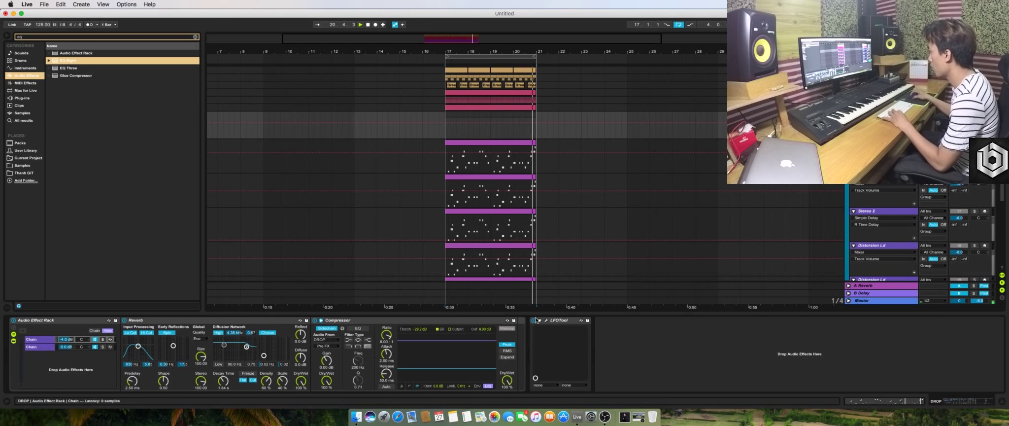
scroll(641, 212, down, 10)
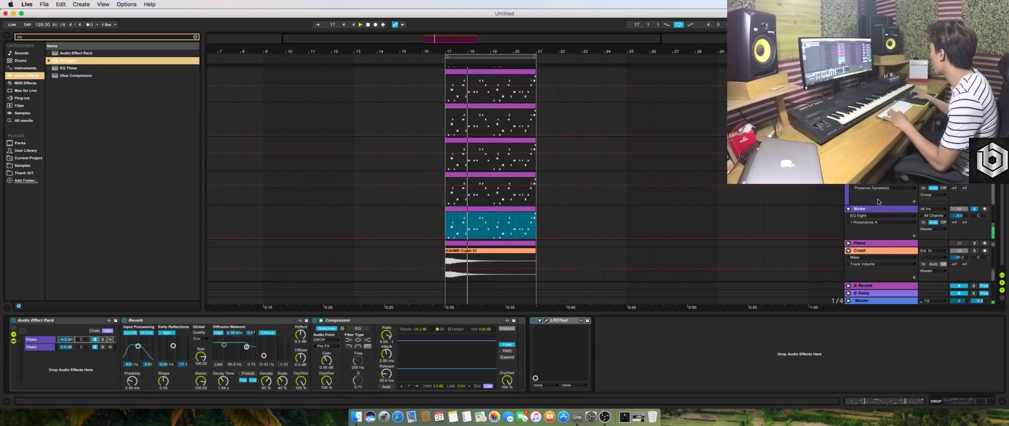
click(877, 209)
click(573, 332)
key(super+v)
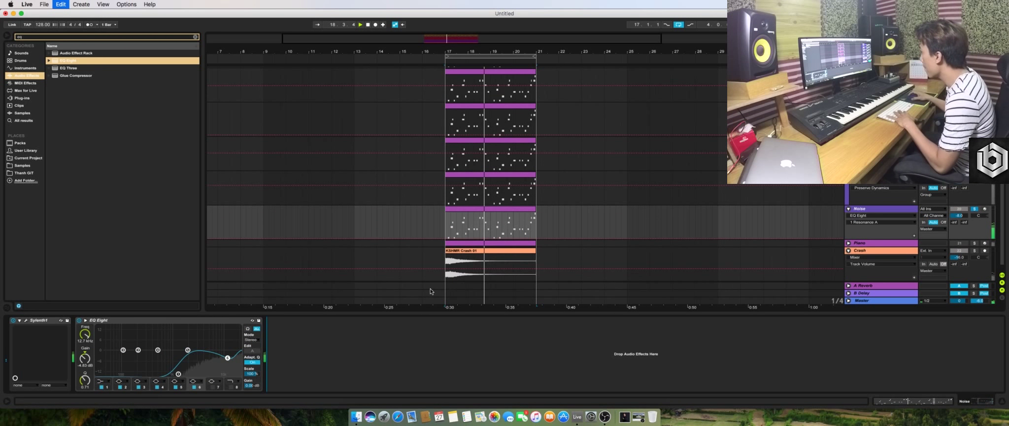
key(super+v)
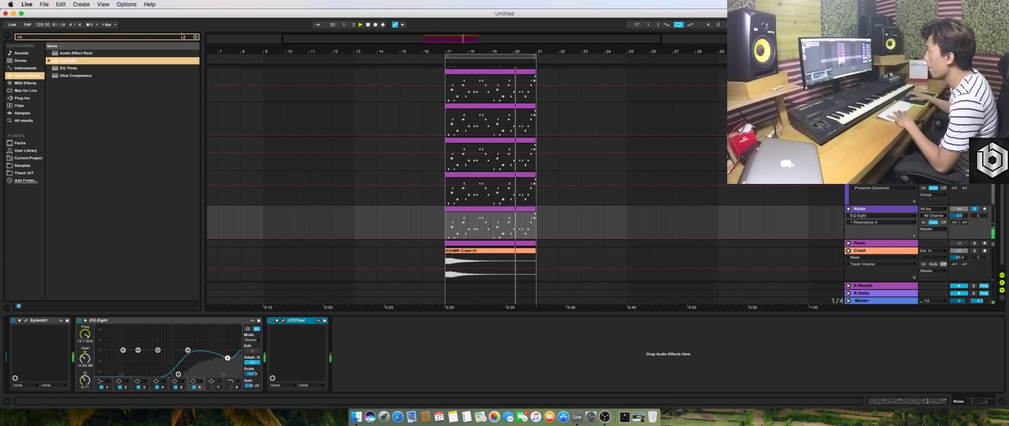
Find Simple Delay, add it after LFOTool on the Noise track and set its left and right delay times to 10.0 ms and 1.00 ms
click(157, 37)
key(BackSpace)
key(BackSpace)
text(simp)
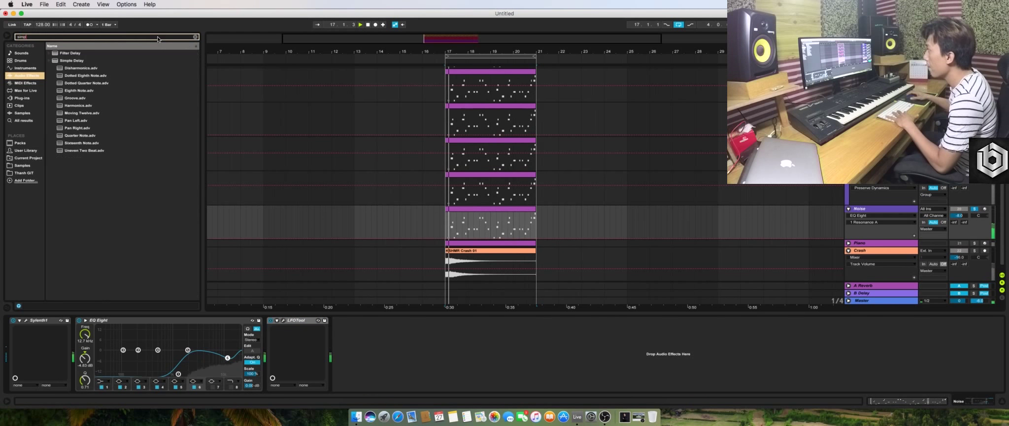
drag(71, 61, 334, 234)
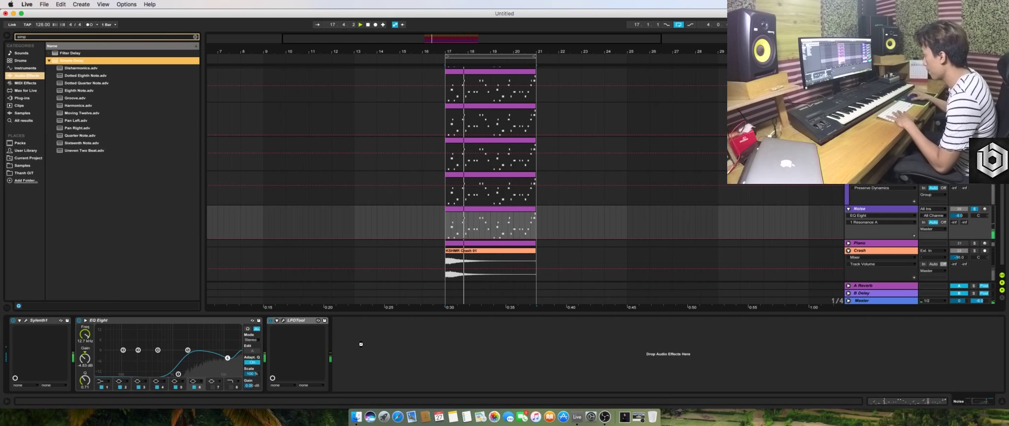
drag(372, 350, 373, 350)
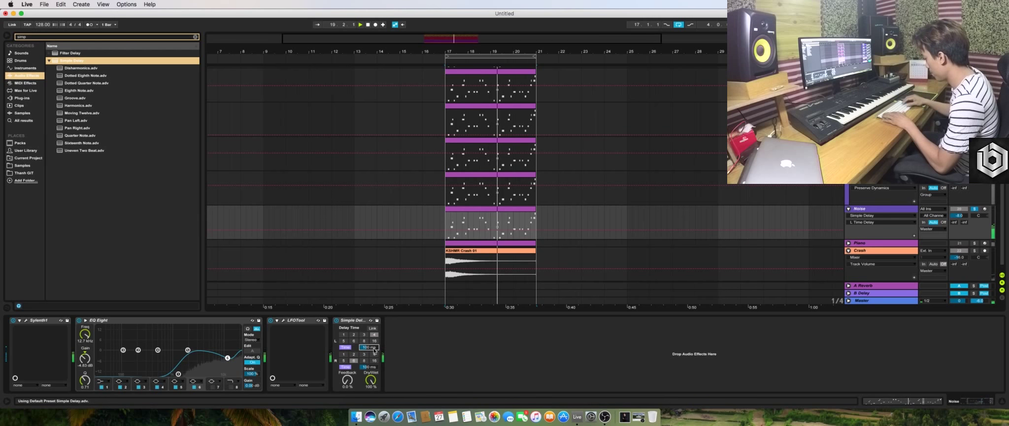
key(Return)
drag(370, 366, 369, 404)
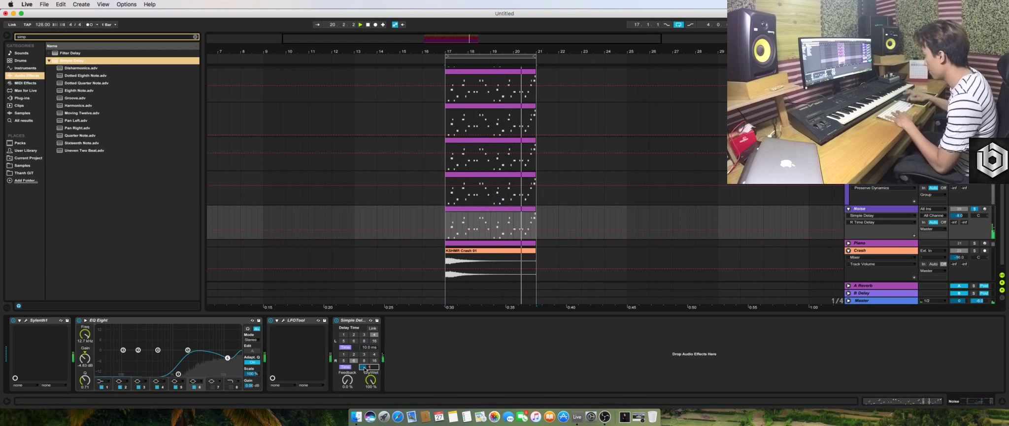
click(403, 329)
Listen to the Noise layer during playback, toggling its solo to compare it with the other tracks
scroll(739, 172, up, 5)
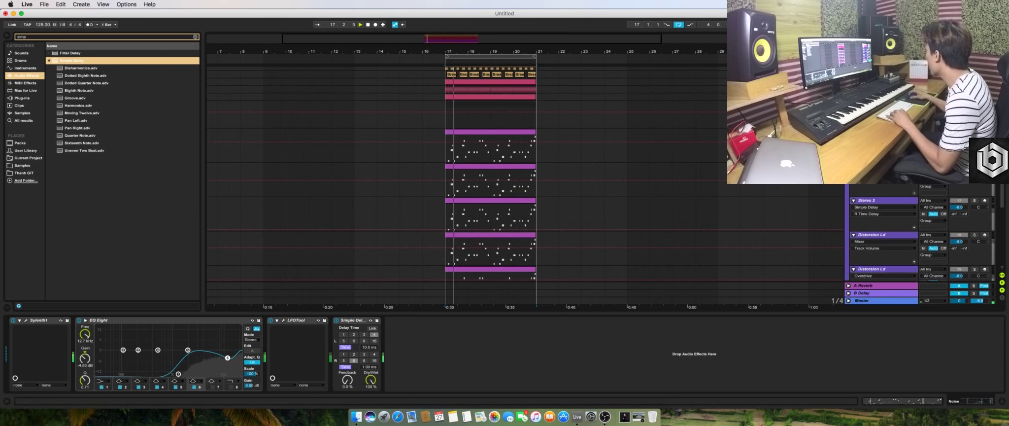
scroll(493, 187, down, 3)
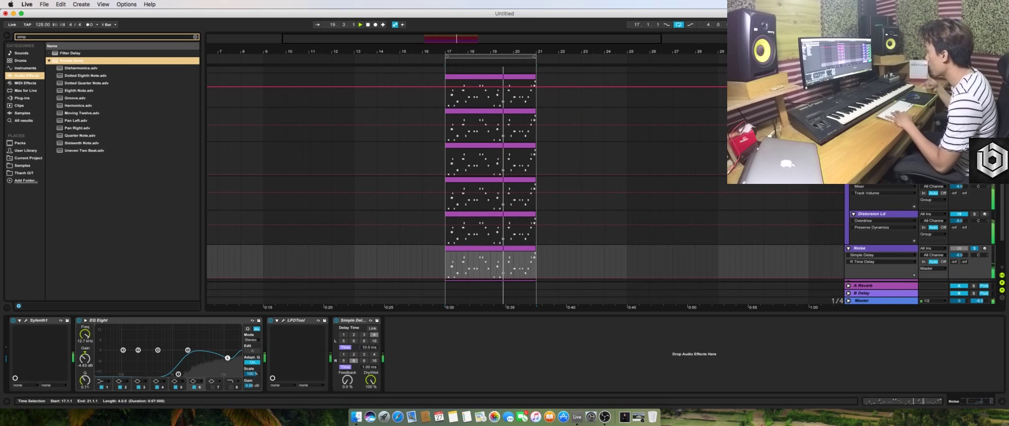
scroll(983, 236, down, 1)
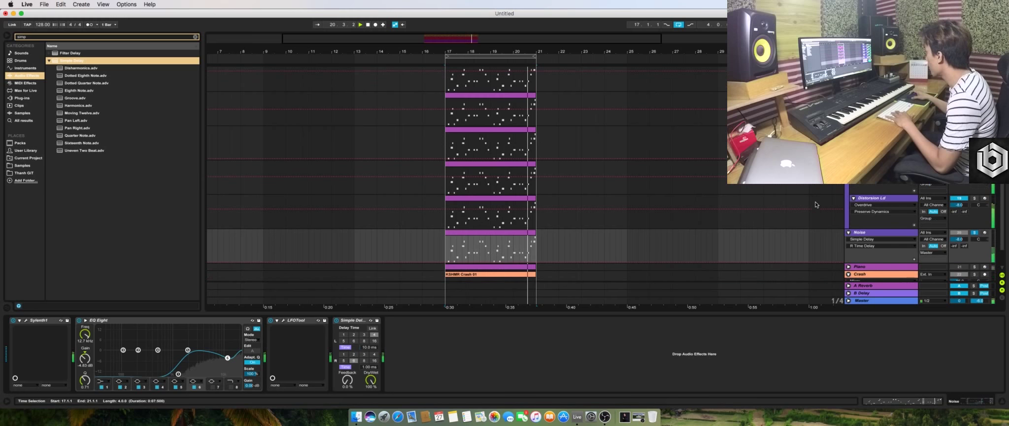
click(975, 233)
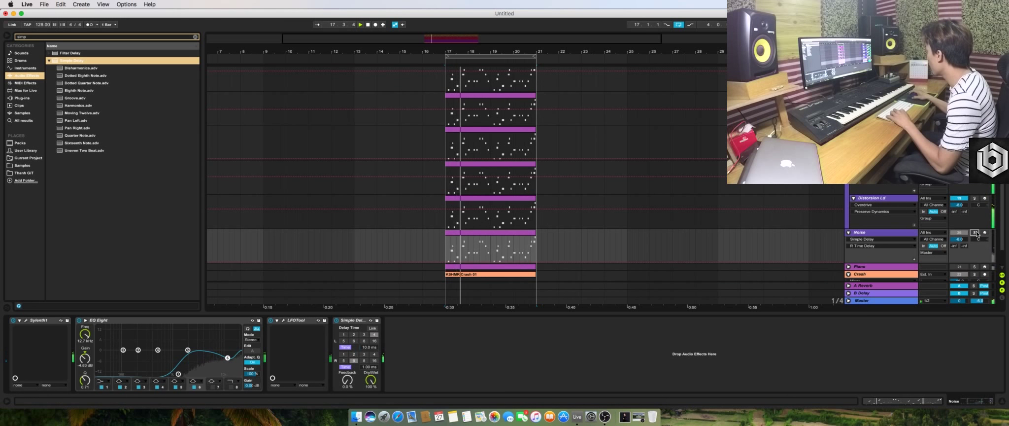
click(958, 239)
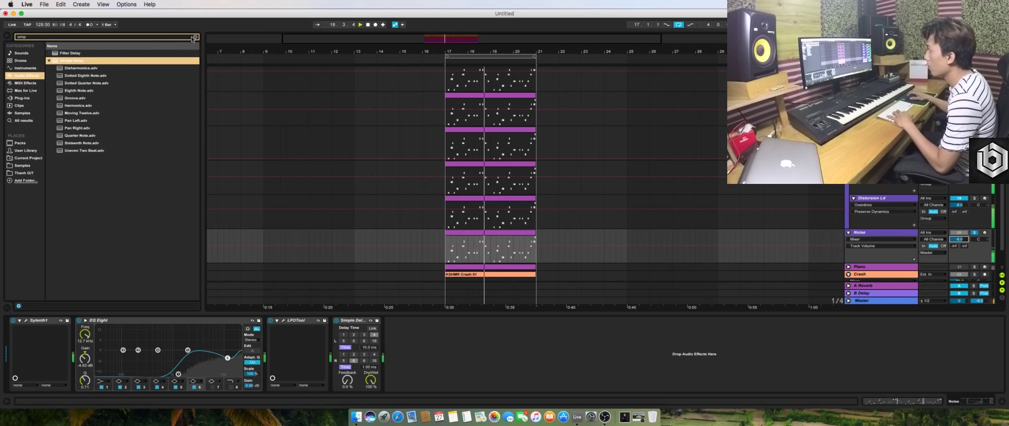
Find Overdrive, add it after Simple Delay on the Noise track and set its dynamics to 73% and filter frequency to about 1.38 kHz
click(155, 36)
key(BackSpace)
text(over)
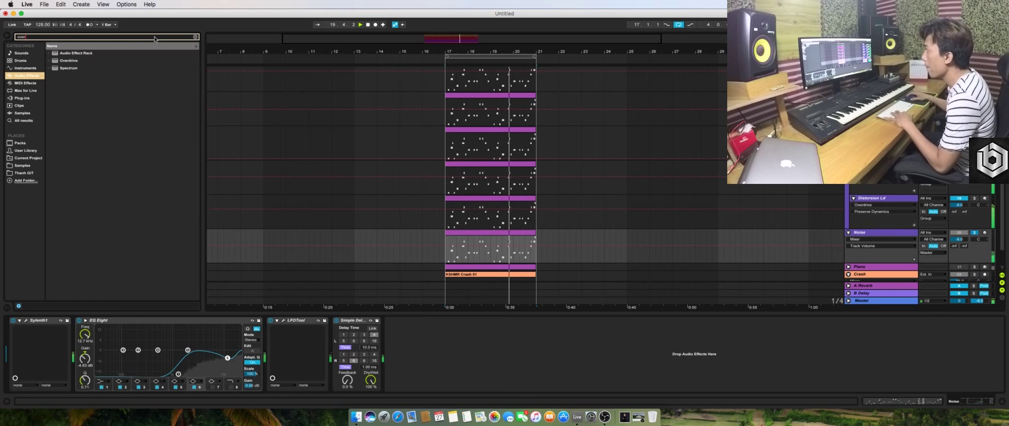
click(65, 61)
drag(391, 341, 417, 376)
click(416, 380)
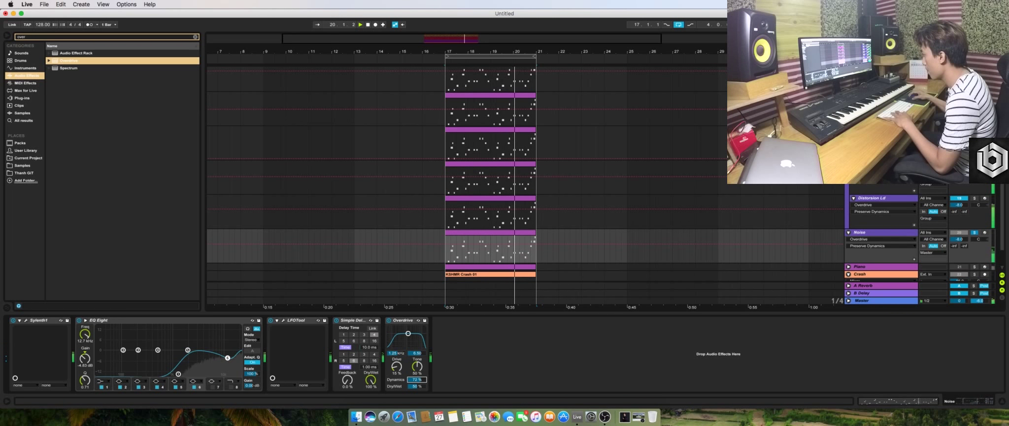
drag(408, 334, 409, 333)
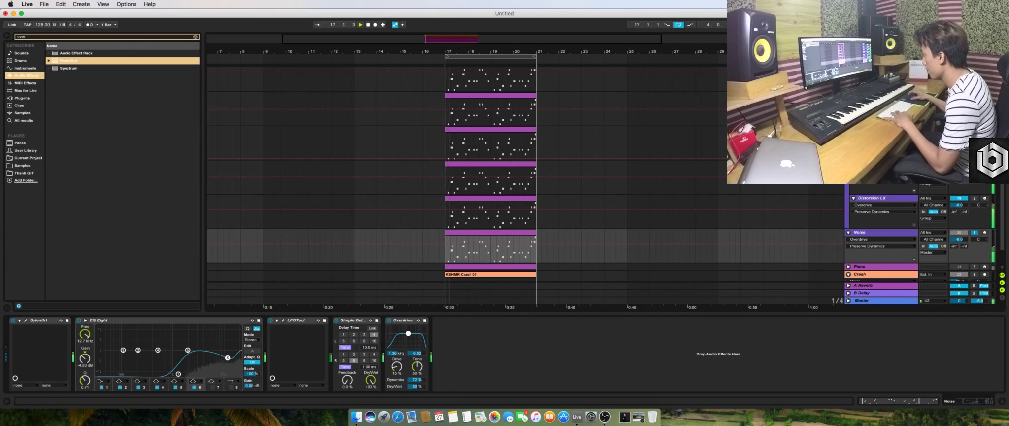
Unsolo the Noise track, fold it and the lead group above it, and stop playback
click(974, 232)
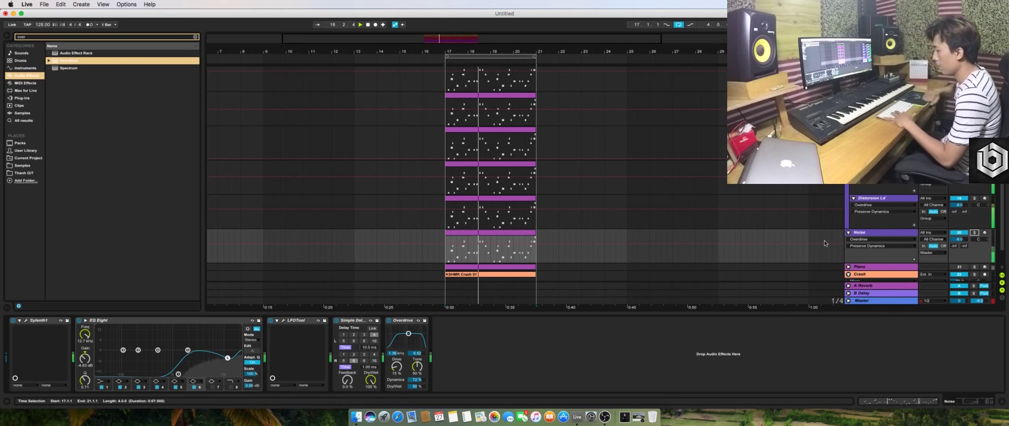
scroll(819, 237, up, 5)
scroll(522, 207, down, 5)
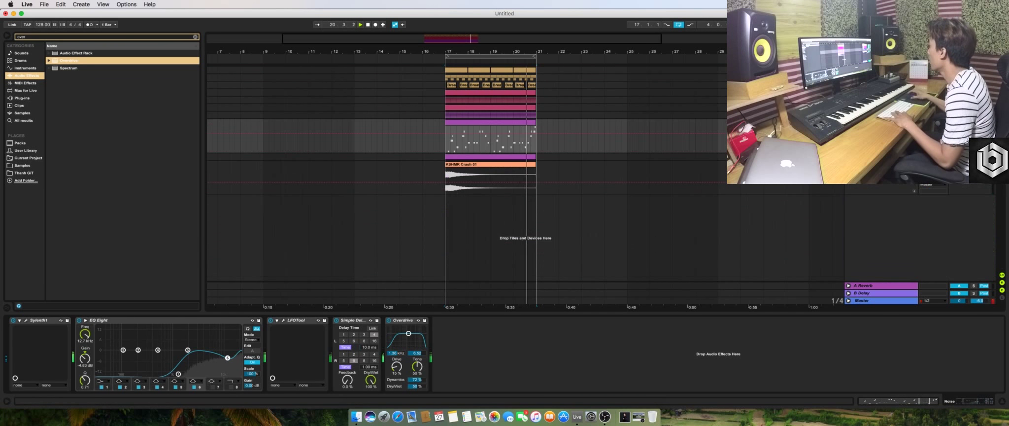
click(849, 122)
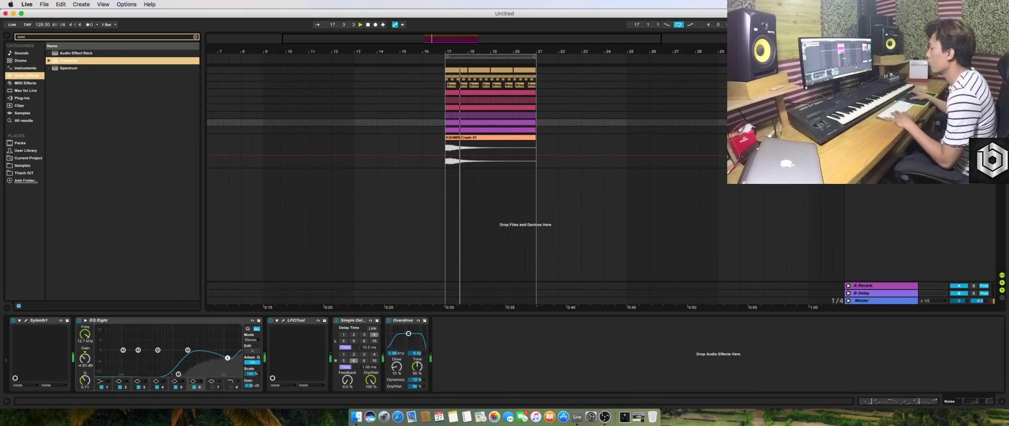
key(space)
Insert a new MIDI track below Noise, name it PLuck and give it the same purple-blue color as the lead tracks
key(Up)
key(Down)
key(Up)
key(Up)
key(Down)
key(Down)
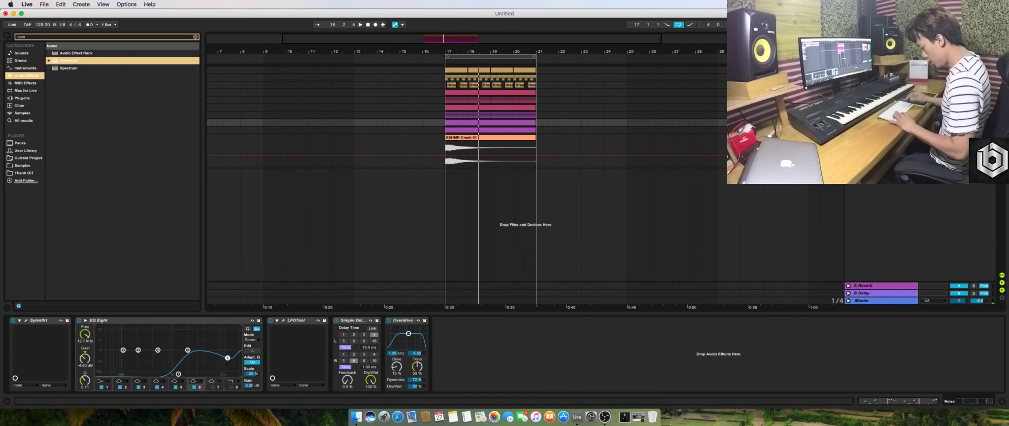
key(super+shift+t)
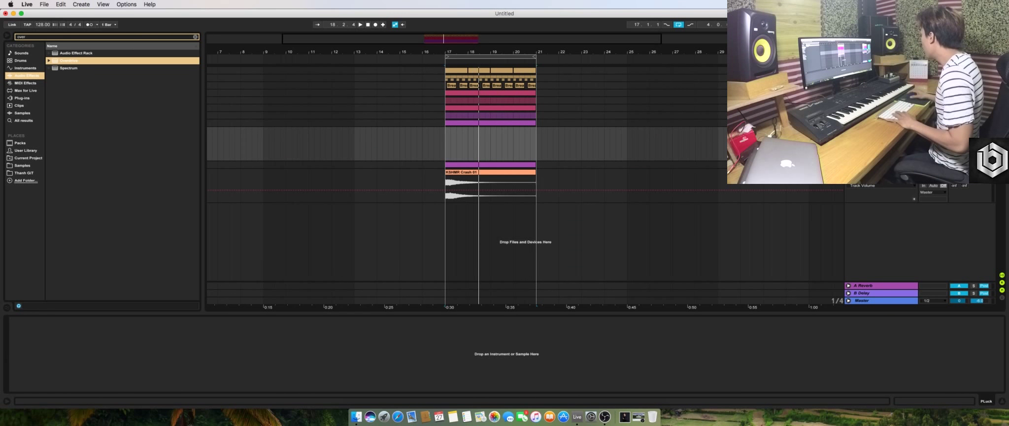
right_click(878, 130)
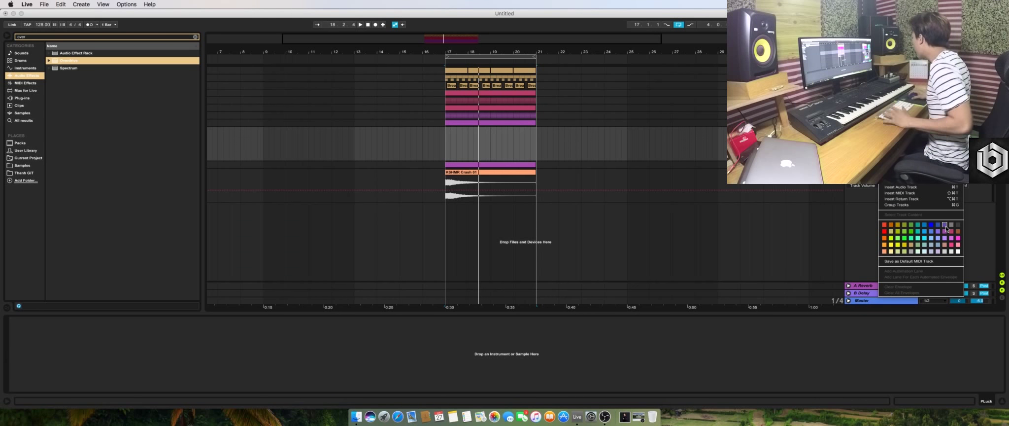
click(946, 228)
right_click(880, 185)
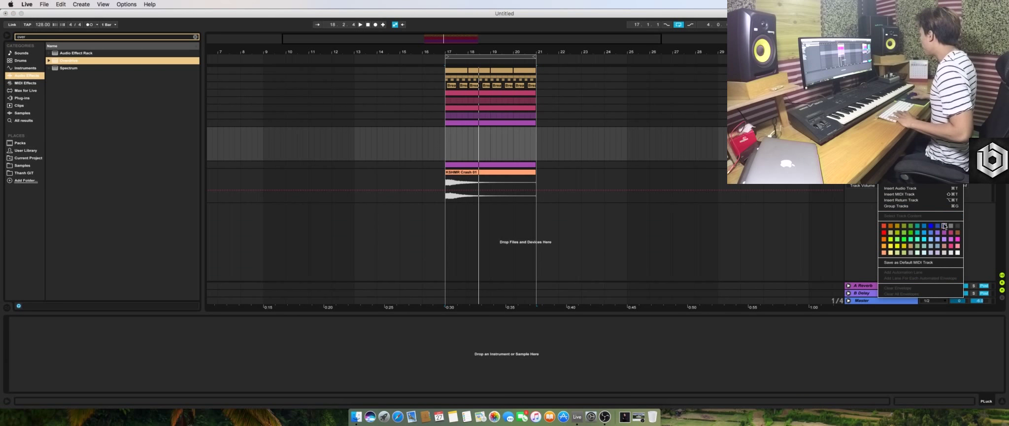
click(945, 225)
Copy the lead MIDI clip from the last Distorsion Ld track onto the PLuck track, starting at bar 17, and solo PLuck
click(848, 116)
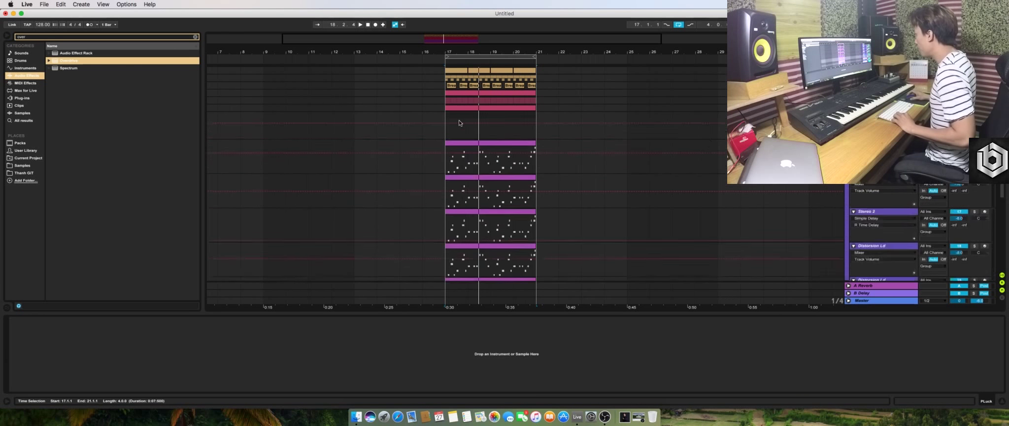
scroll(495, 146, down, 5)
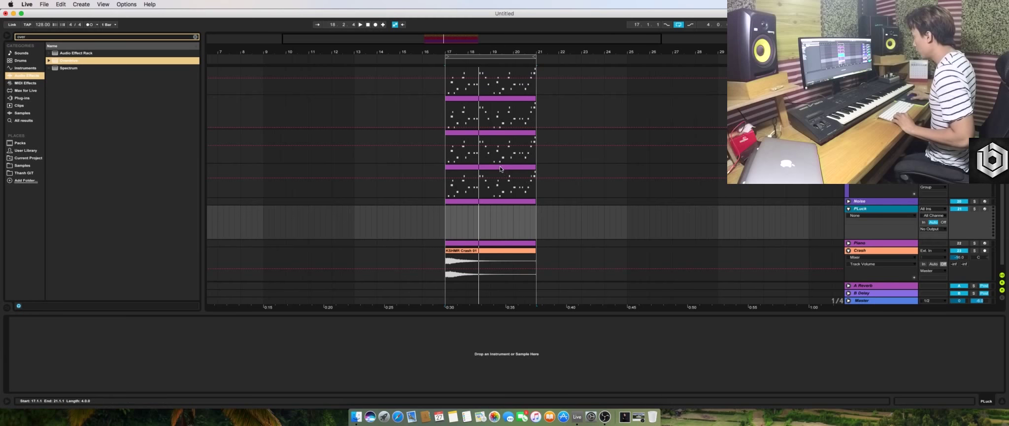
click(485, 169)
drag(485, 169, 501, 237)
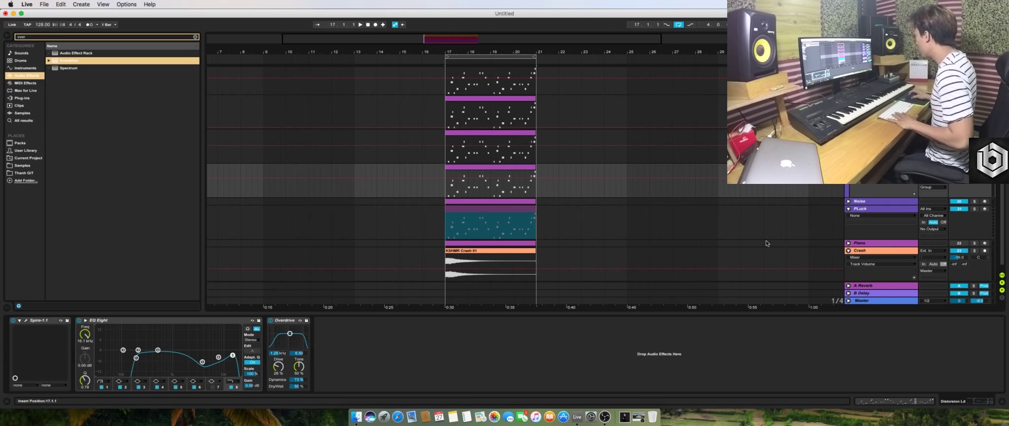
click(975, 209)
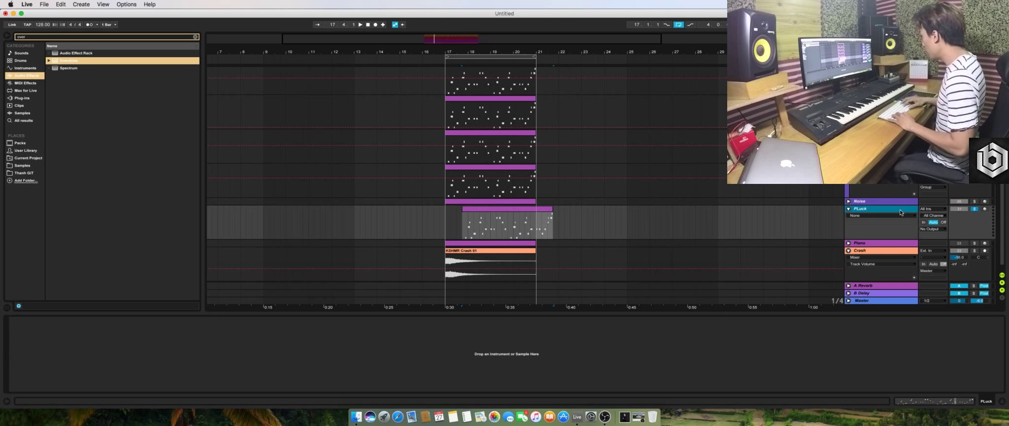
drag(513, 211, 498, 213)
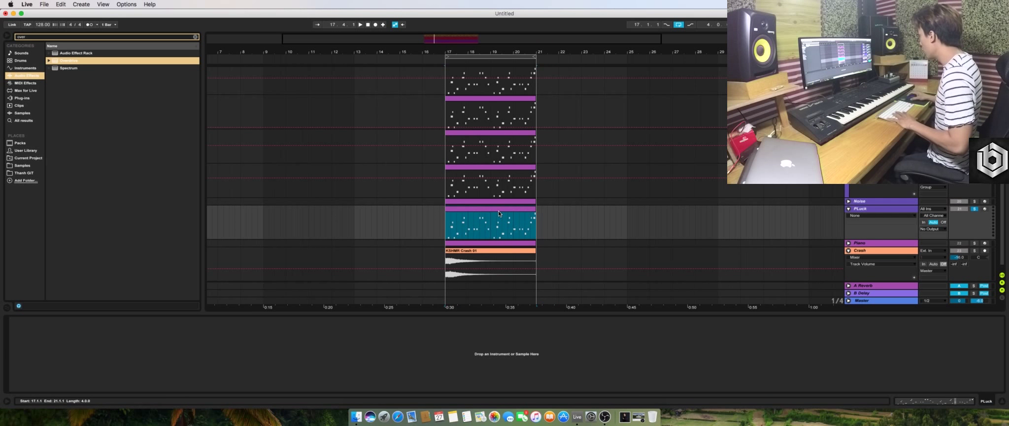
Search the plug-ins for sylenth and load the Audio Units version of Sylenth1 onto the PLuck track
drag(80, 27, 77, 32)
double_click(77, 37)
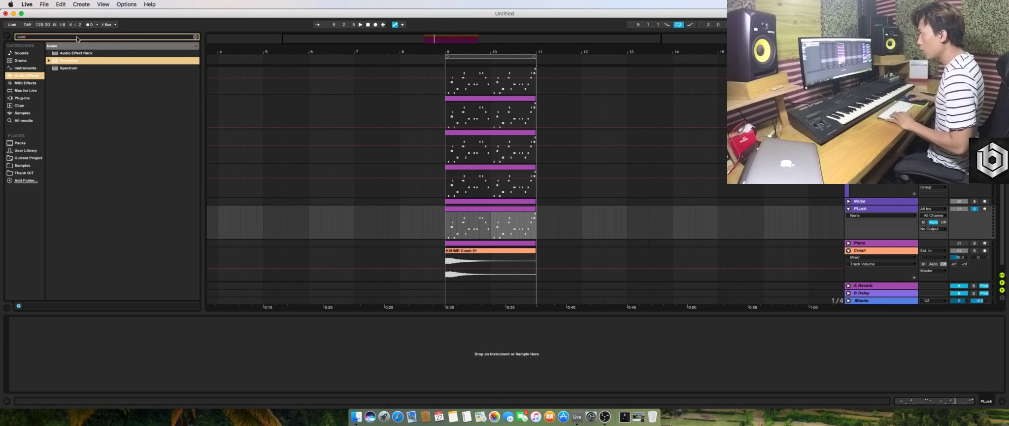
key(BackSpace)
text(sylenth)
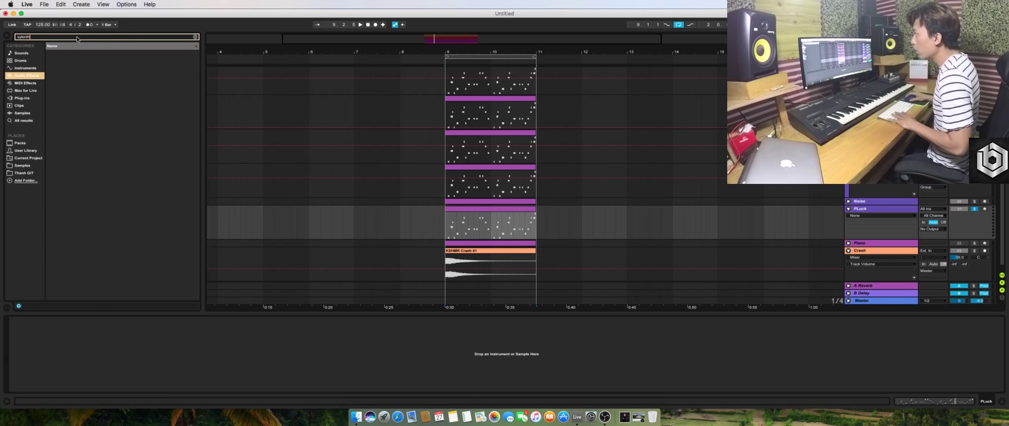
click(22, 97)
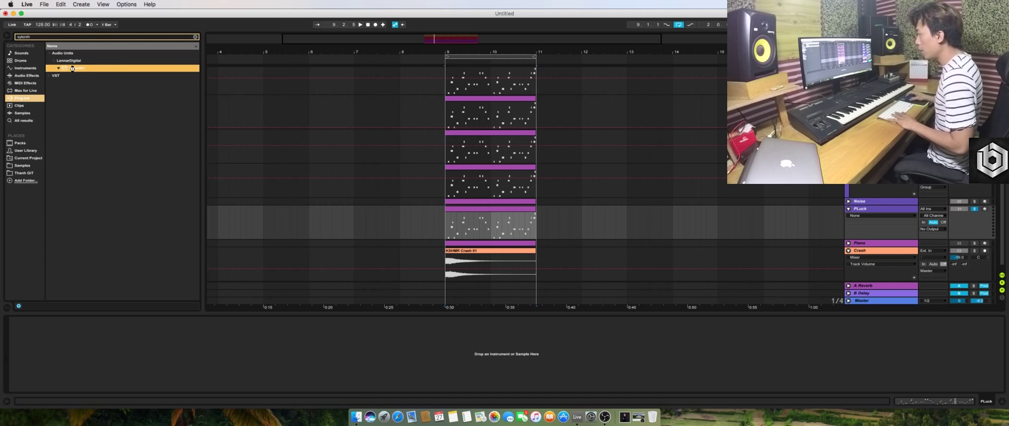
drag(305, 238, 331, 224)
Load the preset file PLUCK - Noisy Club.fxp from the GIT Collection folder under Future Bounce into Sylenth1
click(164, 137)
mouse_move(191, 147)
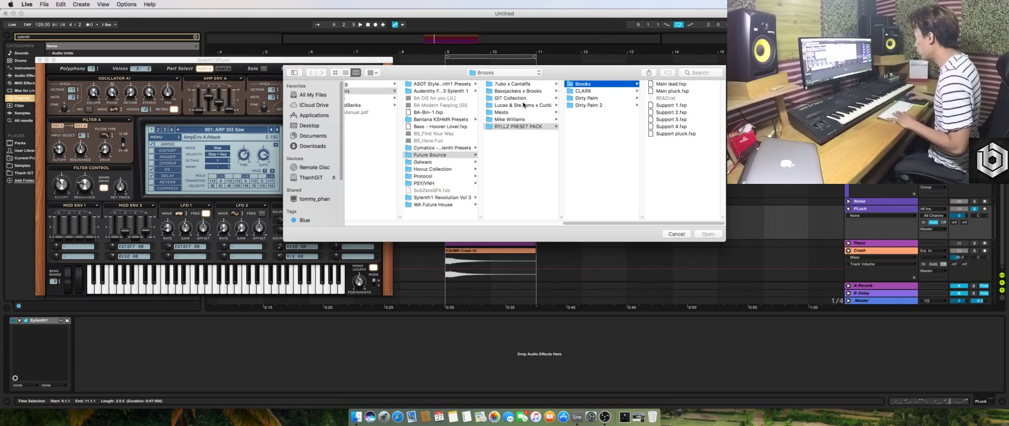
click(525, 99)
click(601, 98)
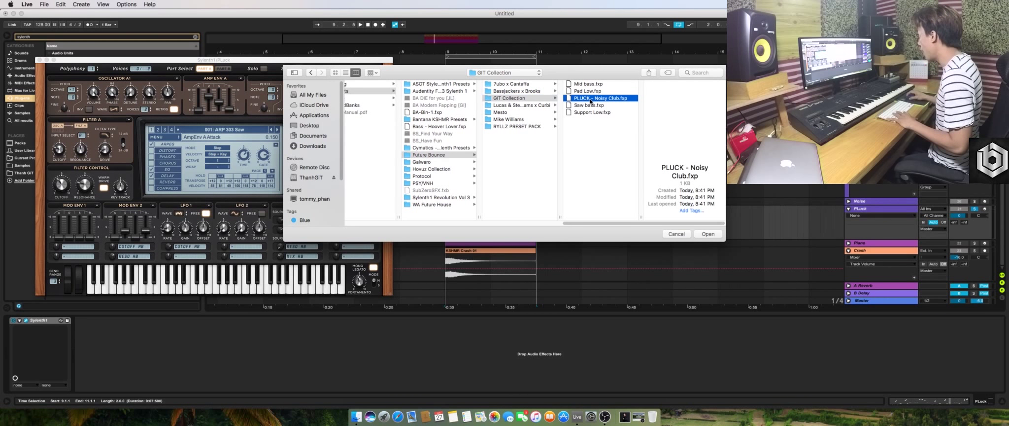
key(Return)
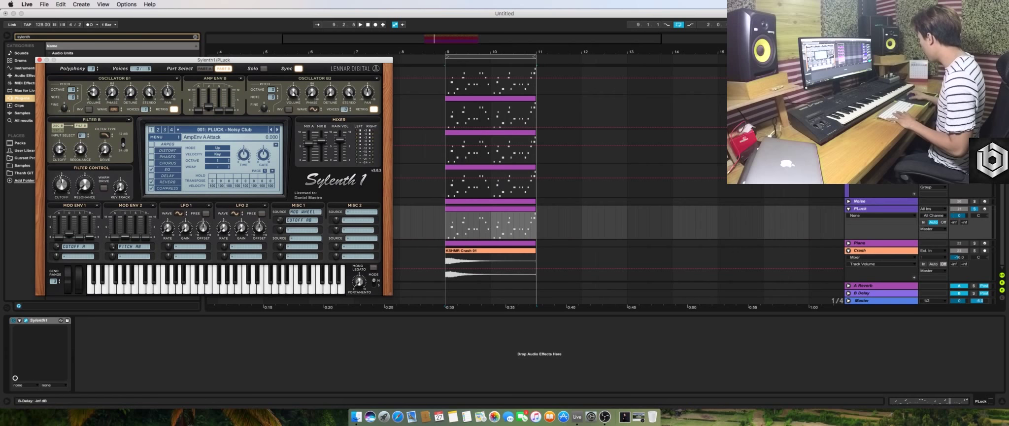
Lower the PLuck track's volume and, during playback, adjust the Reverb settings of its Sylenth1 patch
click(959, 215)
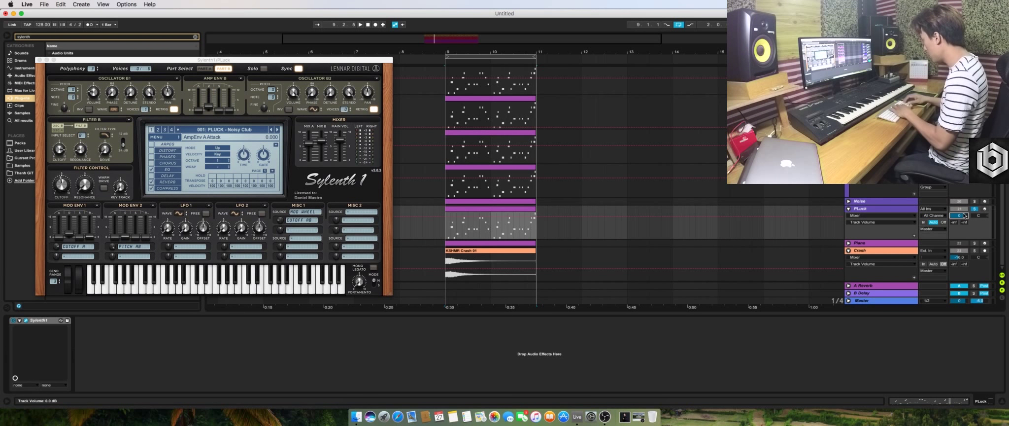
key(space)
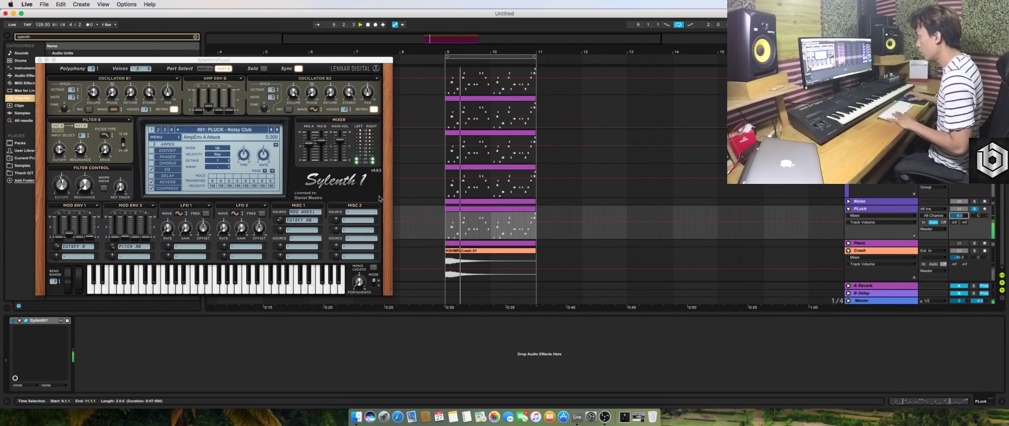
click(167, 182)
click(216, 155)
drag(241, 159, 237, 117)
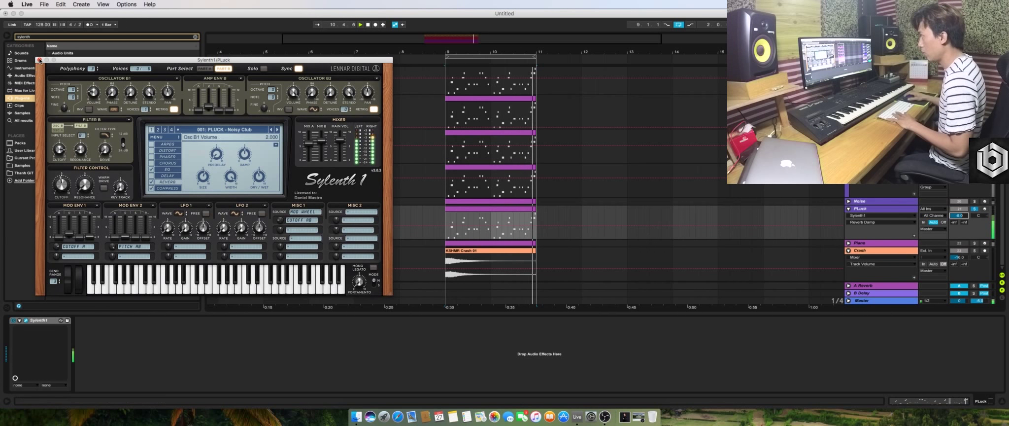
click(40, 60)
Search the audio effects for eq and add EQ Eight after Sylenth1 on the PLuck track
click(27, 75)
key(super+f)
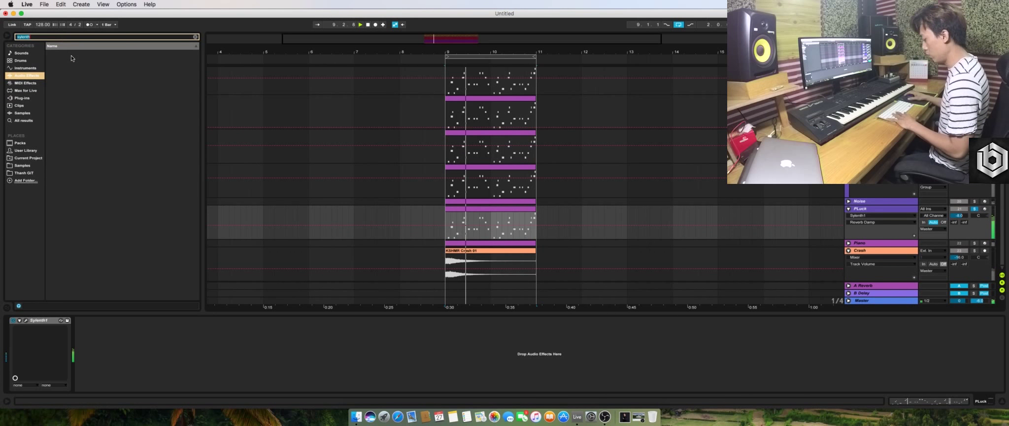
text(eq)
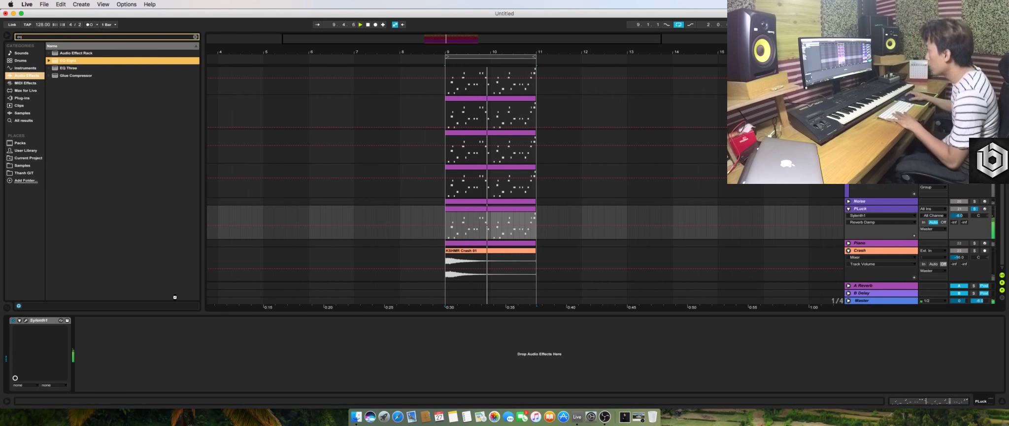
drag(156, 346, 154, 346)
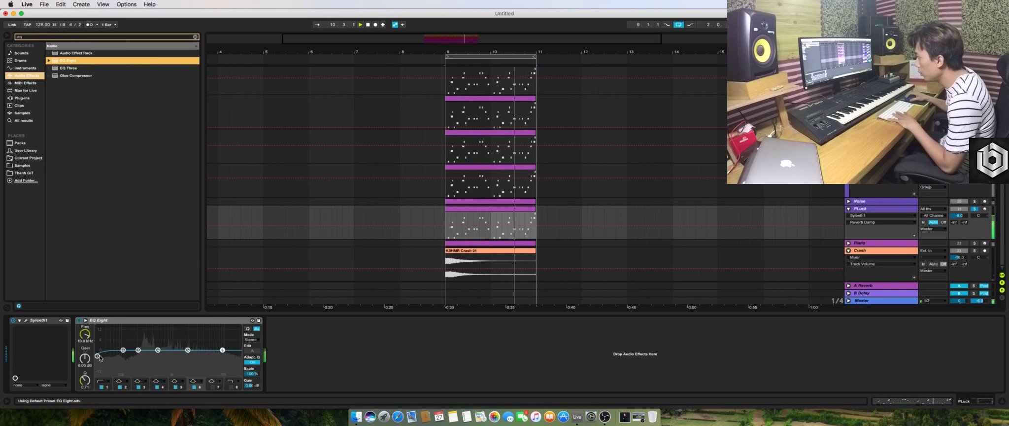
Shape EQ Eight on PLuck with a low cut around 250 Hz, a slight boost near 2 kHz and a small dip in the highest active band
click(104, 381)
click(101, 335)
drag(97, 356, 135, 356)
drag(85, 314, 84, 309)
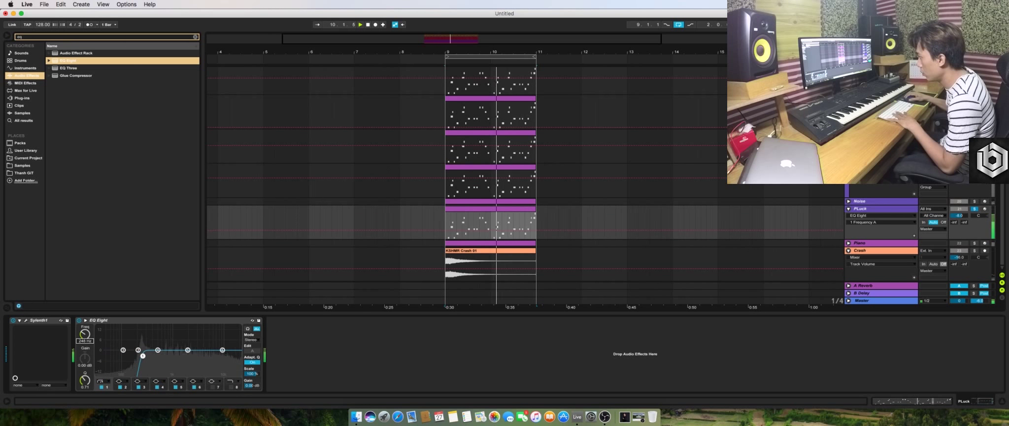
click(222, 350)
mouse_move(222, 349)
mouse_down()
mouse_move(218, 360)
mouse_move(216, 351)
mouse_up()
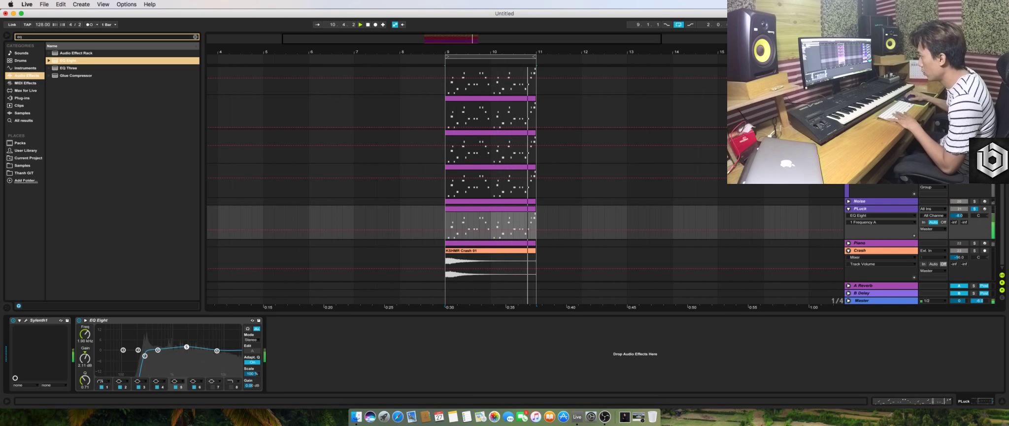
drag(187, 347, 188, 347)
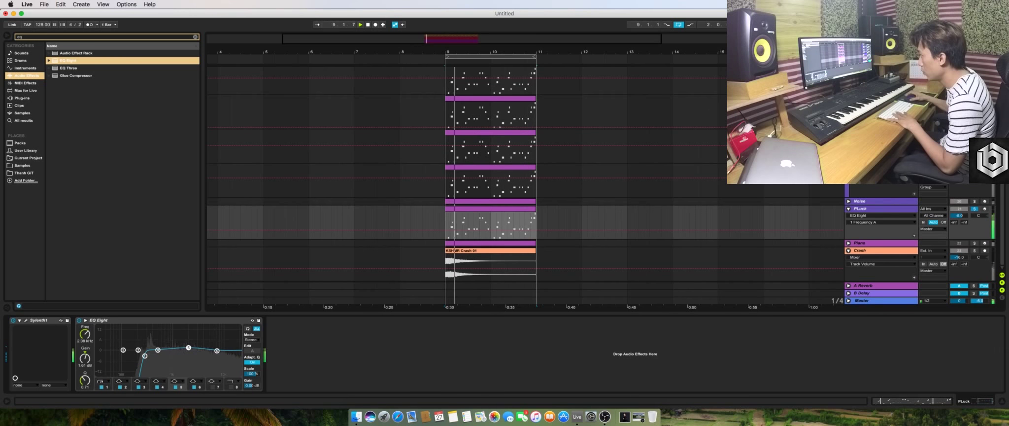
Search the plug-ins for stereo and add Sonalksis StereoTools after EQ Eight on the PLuck track
click(47, 38)
key(BackSpace)
key(BackSpace)
text(stere)
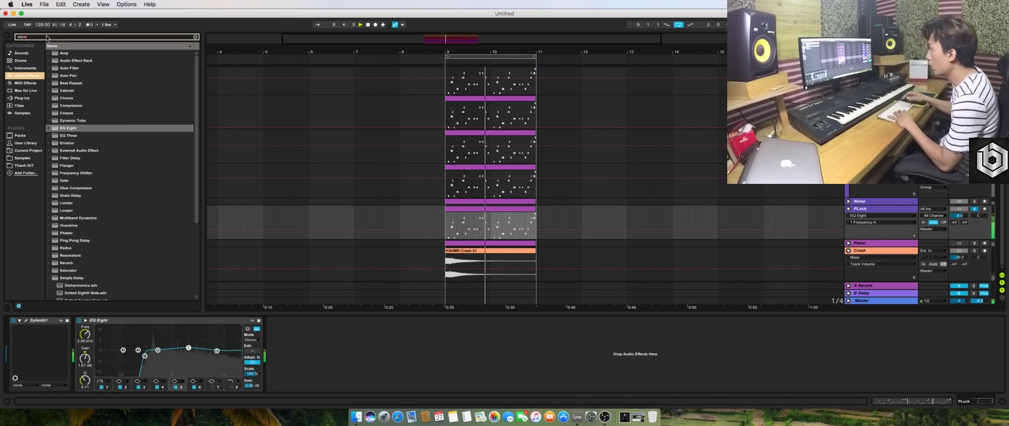
text(o)
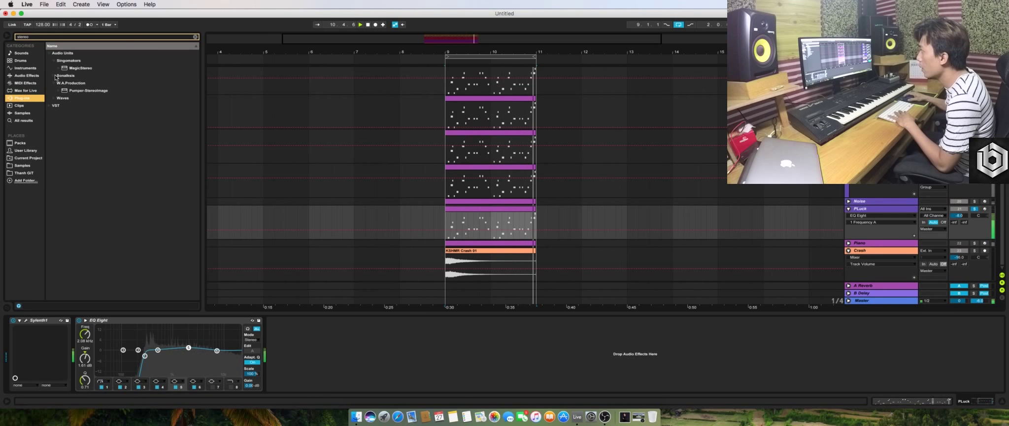
click(65, 75)
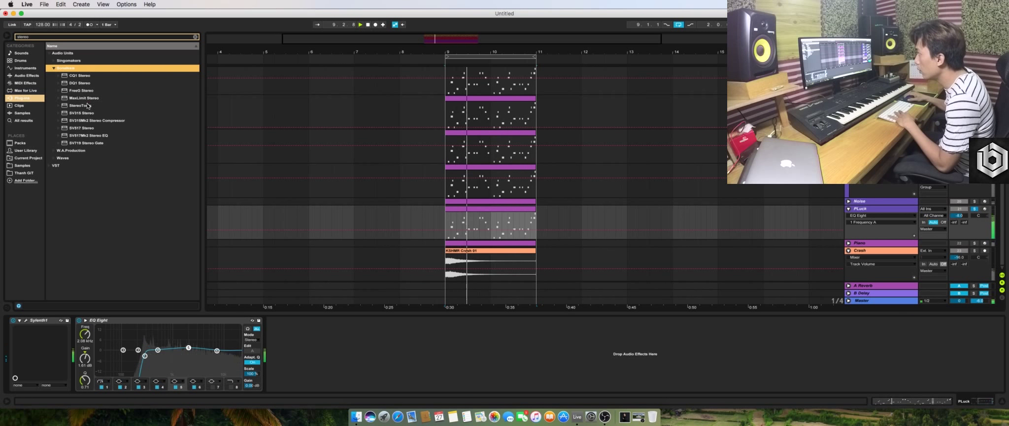
drag(87, 106, 269, 297)
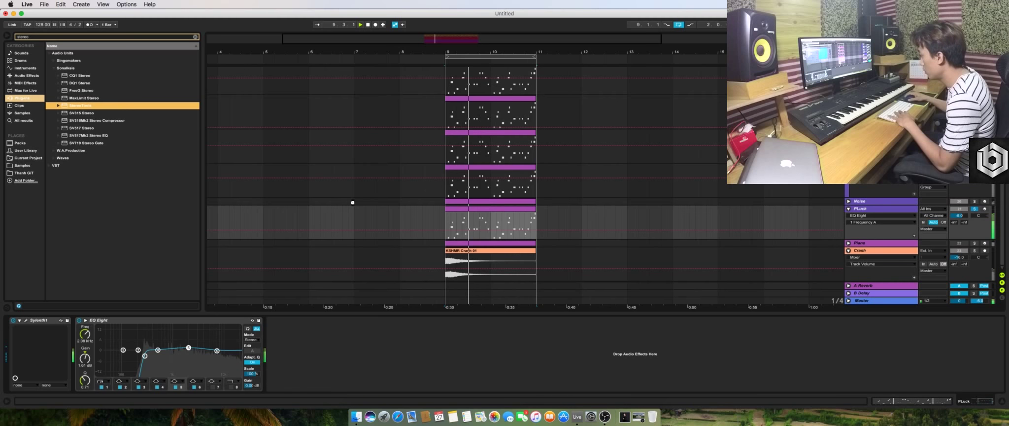
drag(352, 202, 352, 206)
Set the StereoTools width to 150%, close the plug-in and clear the browser search
drag(132, 156, 111, 182)
click(122, 156)
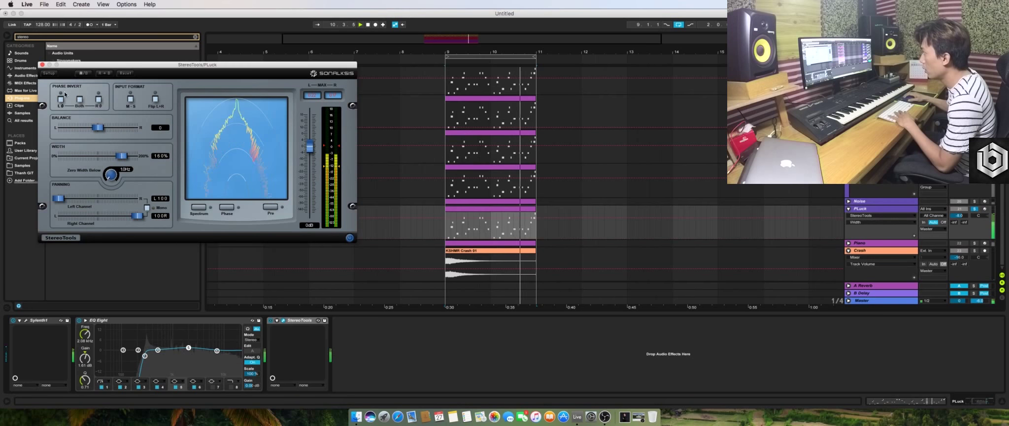
click(42, 65)
click(154, 38)
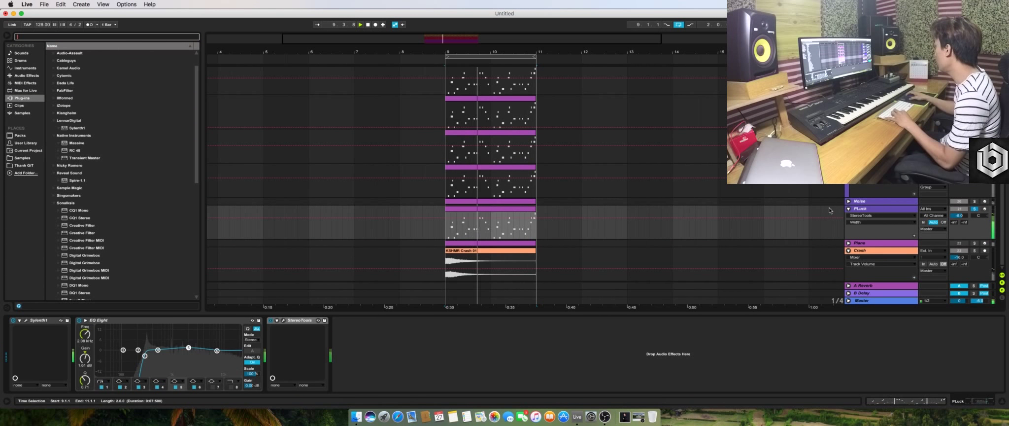
Put the PLuck track into its own group and name the group PLUCK
click(860, 209)
key(super+d)
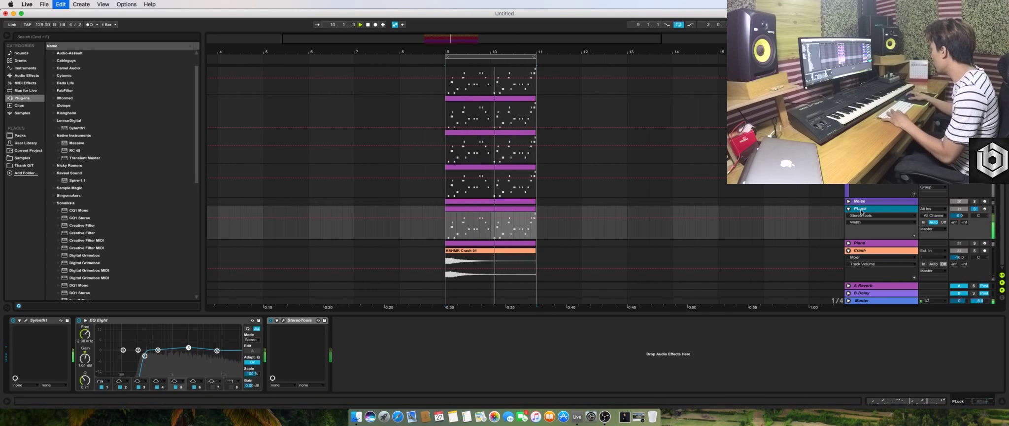
key(super+g)
key(super+r)
text(PLUCK)
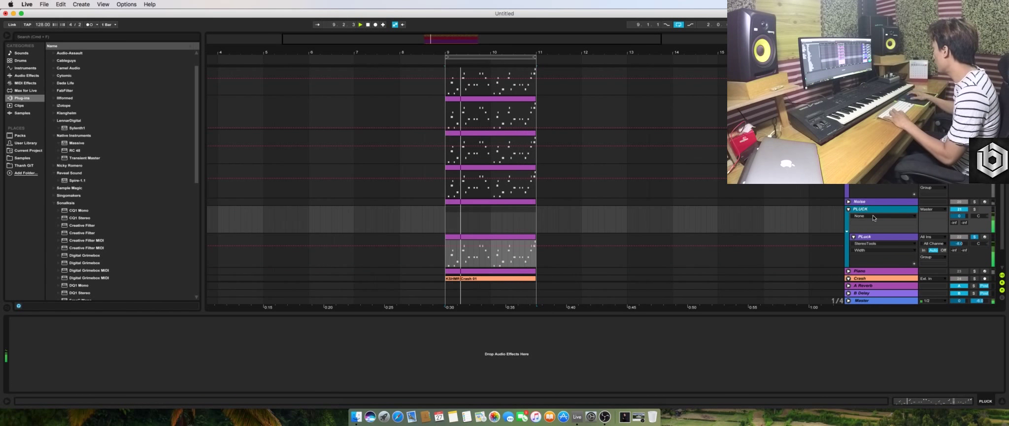
Rename the track inside the PLUCK group as High Pluck
click(901, 238)
key(super+r)
text(High)
key(Return)
text(Pluck)
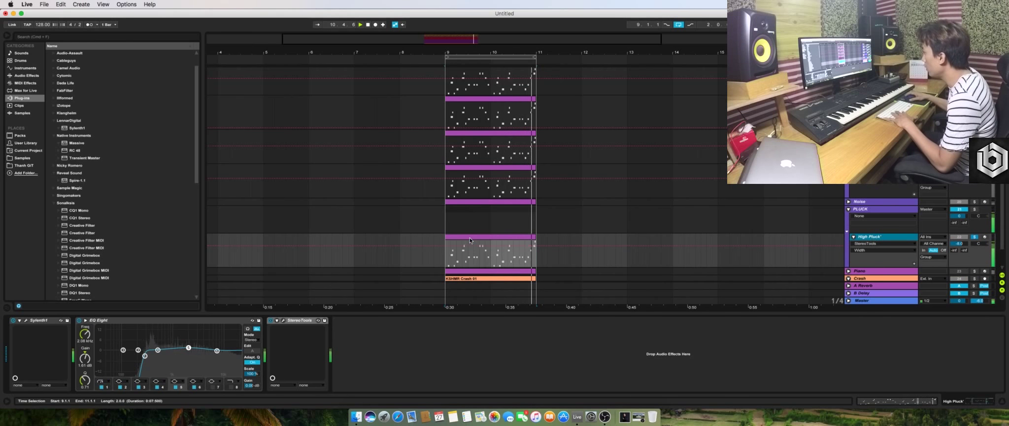
key(Return)
Search the plug-ins for kick and load Nicky Romero's Kickstart onto the PLUCK group with a mix of 65%
click(853, 214)
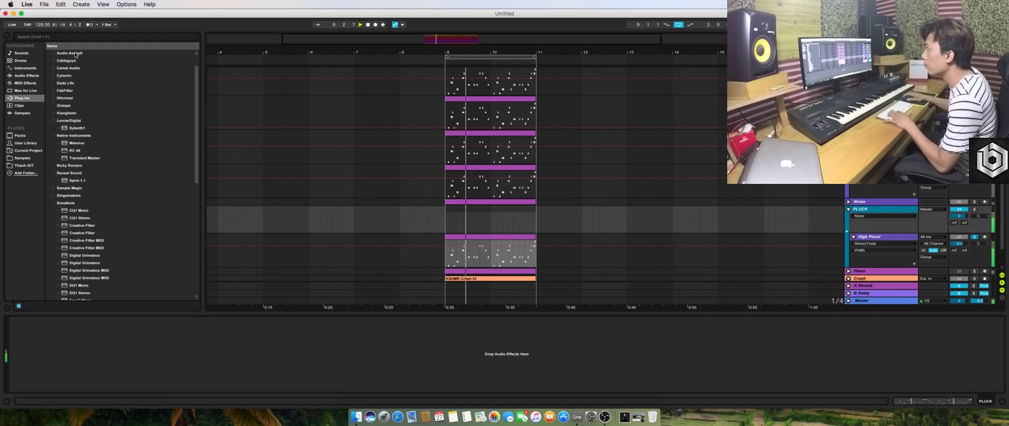
click(90, 36)
text(kick)
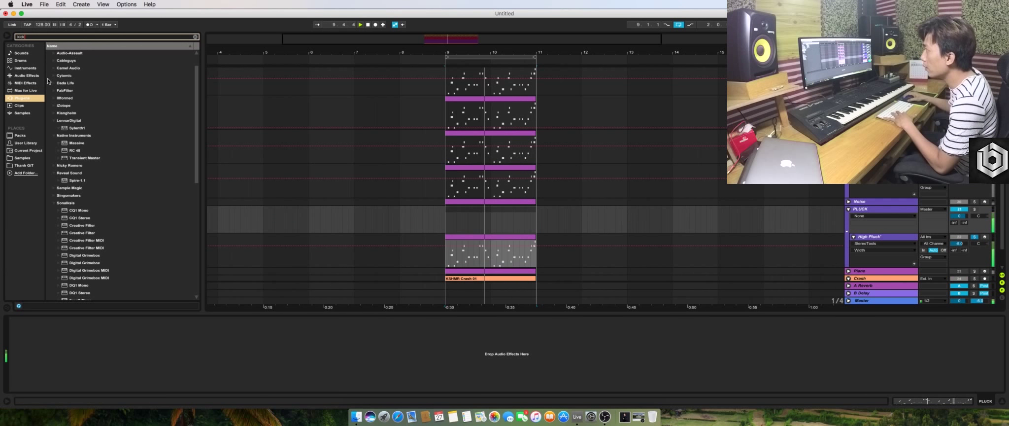
click(54, 61)
double_click(77, 68)
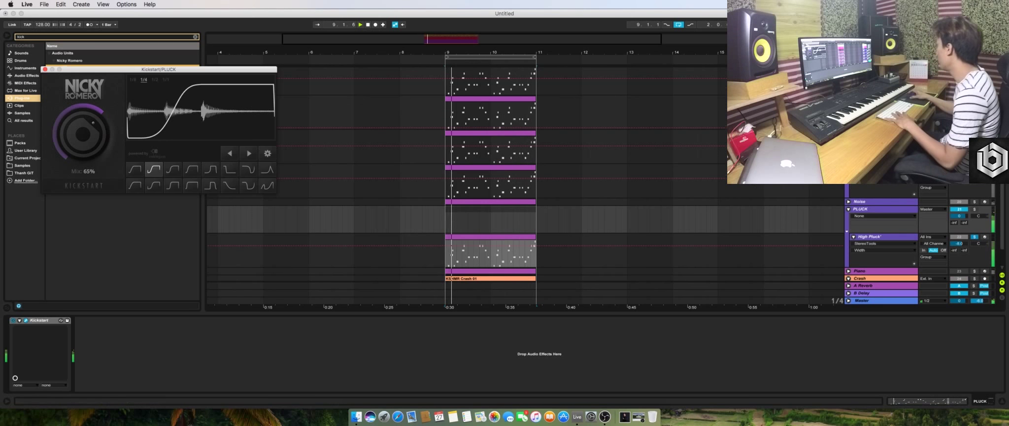
Retune High Pluck's EQ Eight, nudging the low cut up and turning the upper-mid boost into a dip of about 3.3 dB near 4 kHz
scroll(525, 186, up, 5)
key(space)
scroll(877, 222, down, 5)
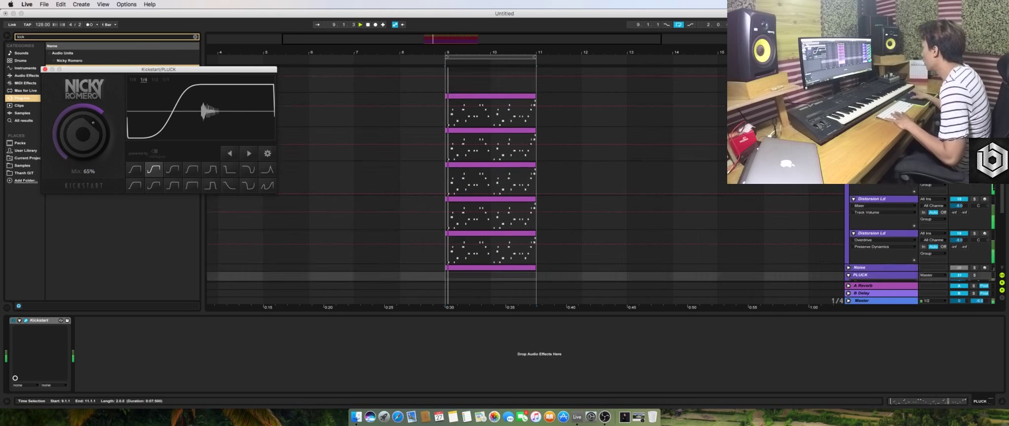
click(868, 209)
click(868, 209)
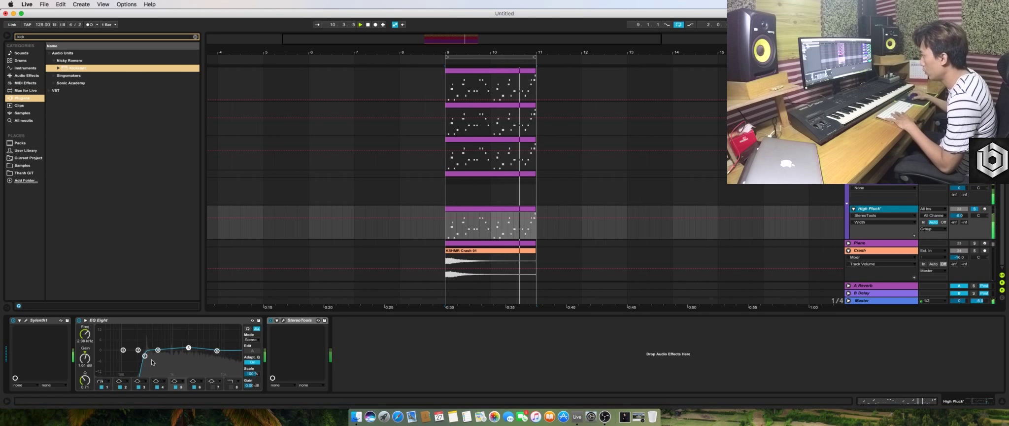
drag(144, 355, 146, 356)
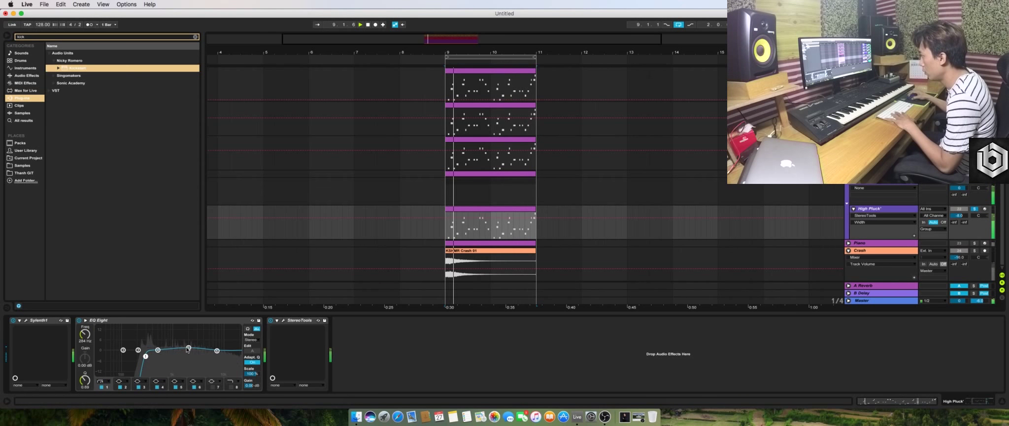
drag(192, 350, 199, 355)
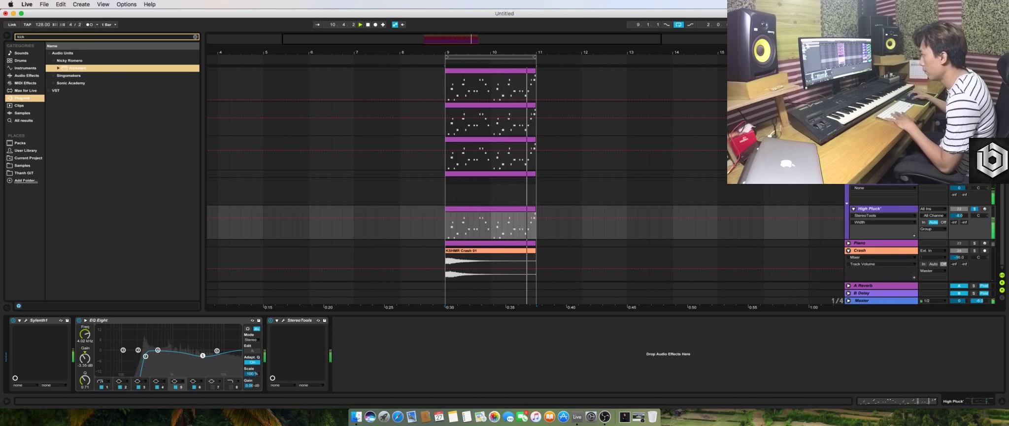
Turn off solo on High Pluck and set the Kickstart mix on the PLUCK group to 68%
click(971, 210)
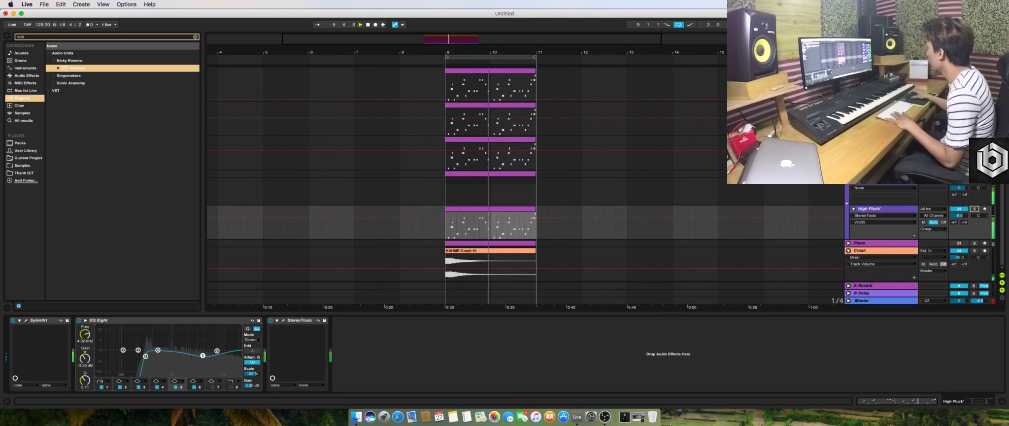
drag(82, 134, 83, 131)
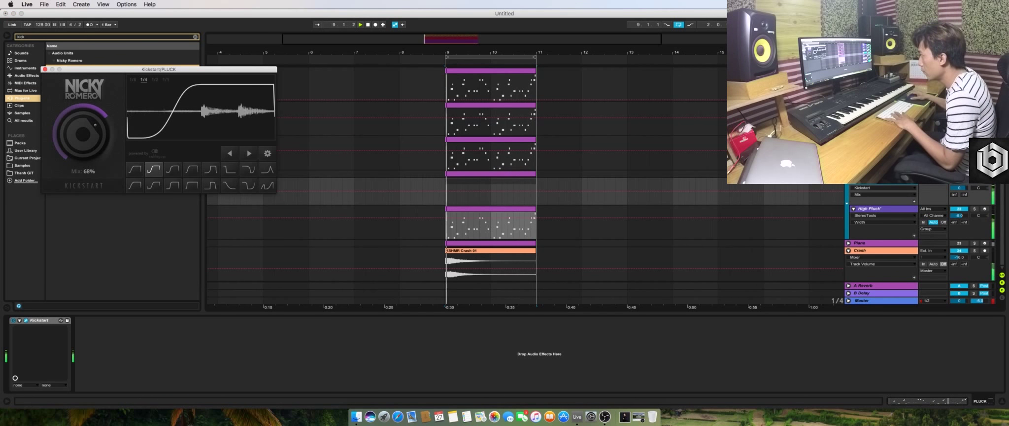
click(45, 69)
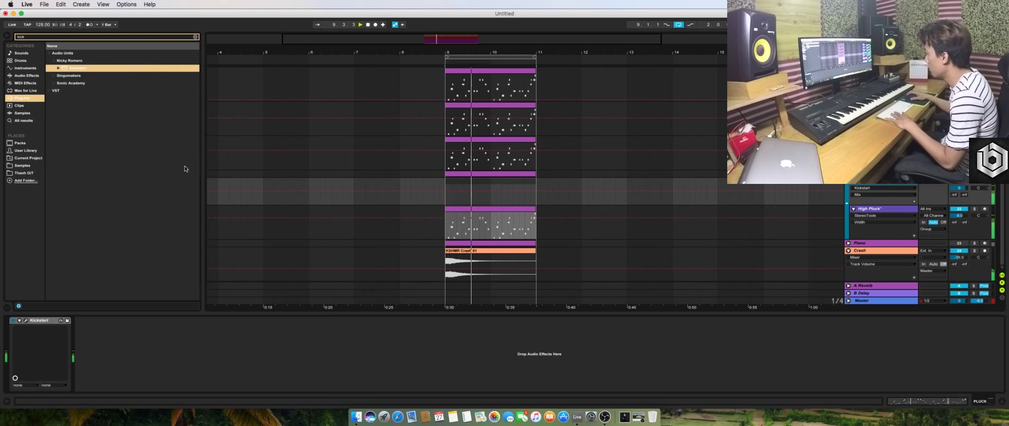
Fold the lead group, duplicate the High Pluck track, solo the duplicate and play it
scroll(400, 205, up, 2)
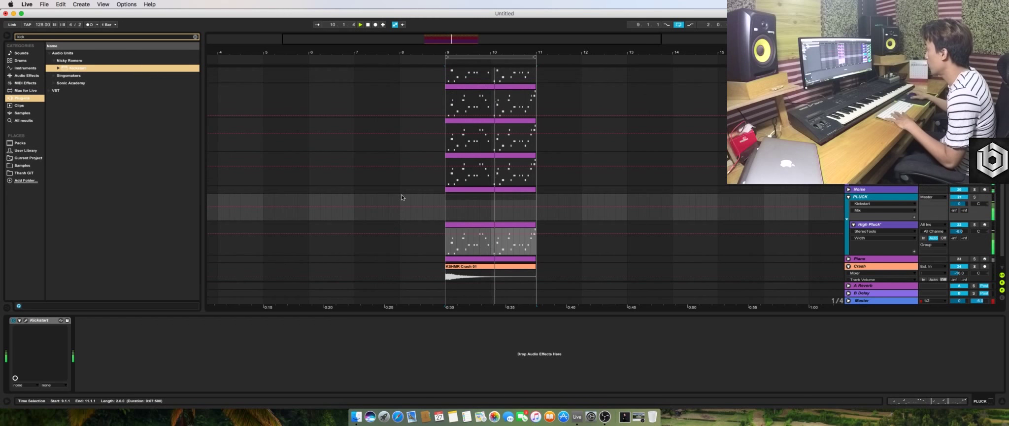
scroll(583, 153, down, 5)
scroll(583, 152, up, 10)
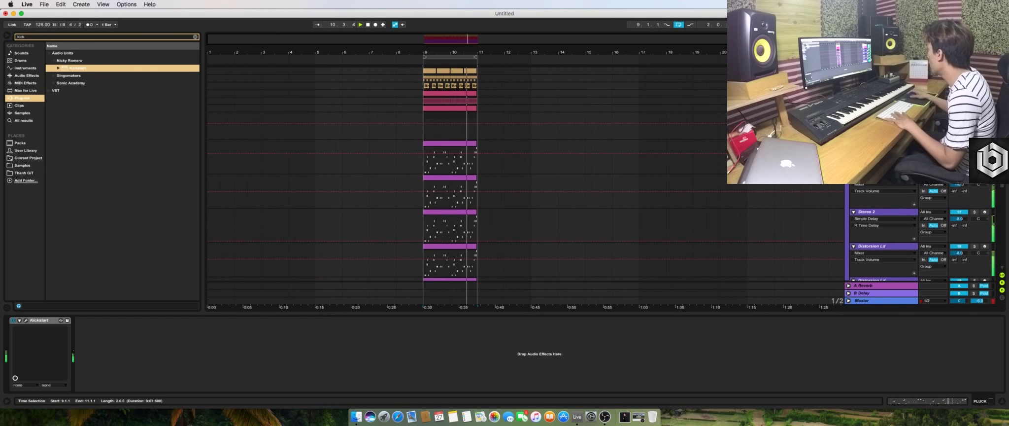
click(849, 116)
key(space)
click(877, 158)
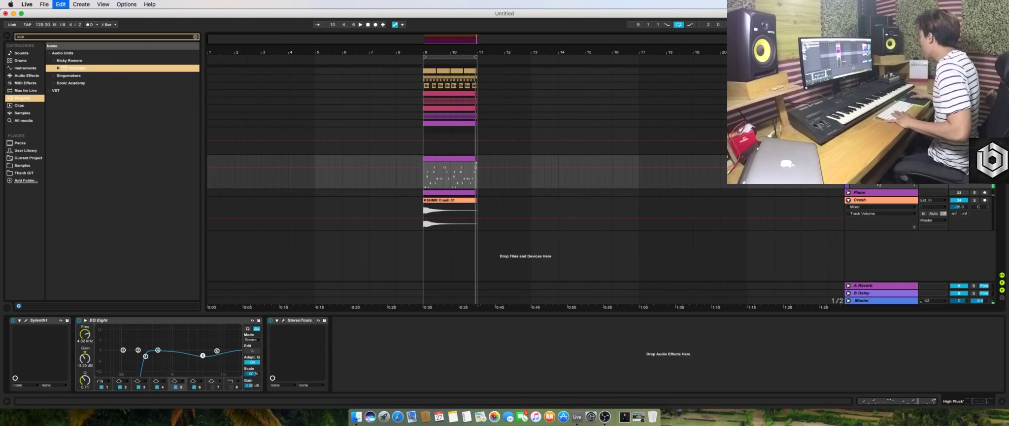
key(ctrl+d)
click(974, 193)
key(space)
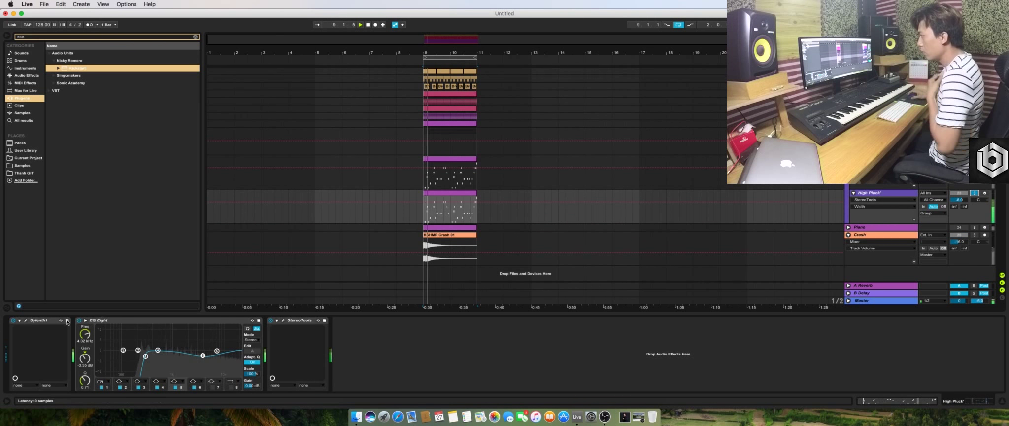
Replace Sylenth1 on the duplicated High Pluck track with the Serum synth found through the plug-in search
click(43, 321)
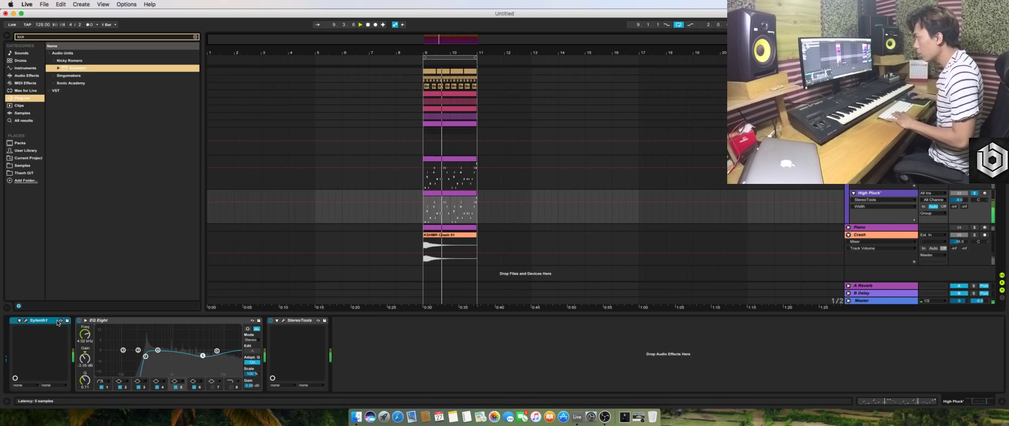
click(60, 321)
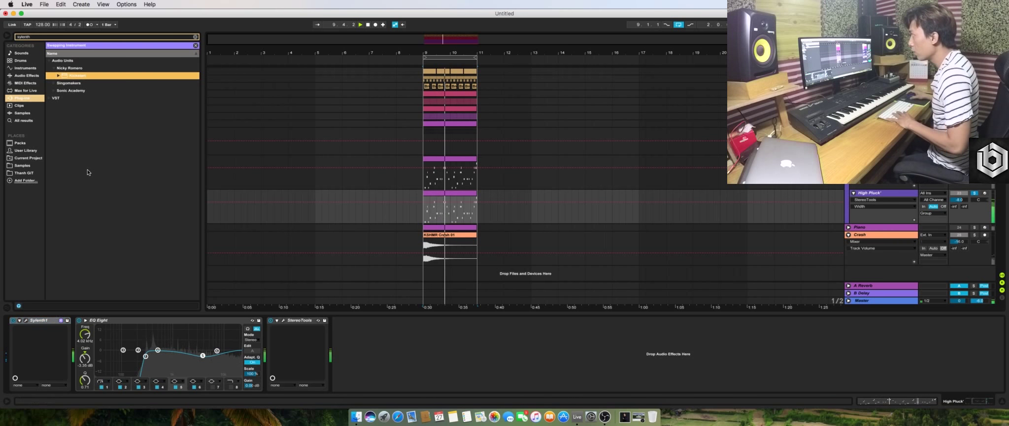
click(44, 38)
text(serum)
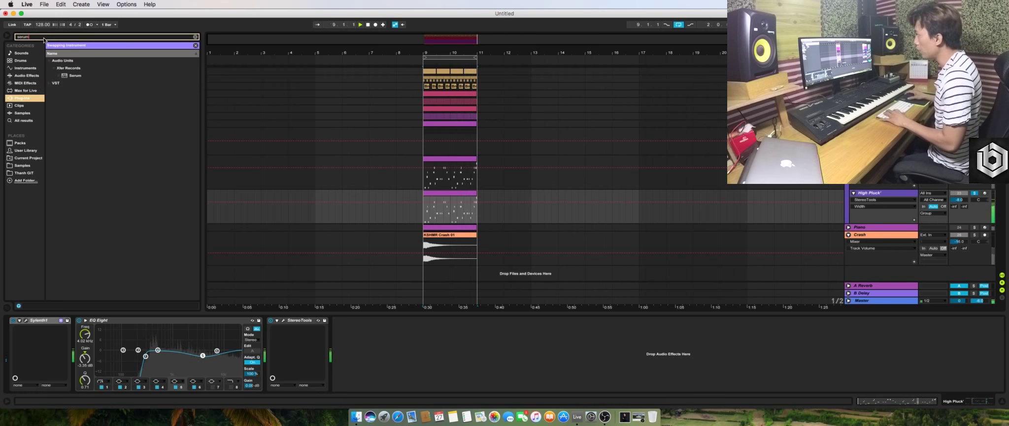
double_click(75, 77)
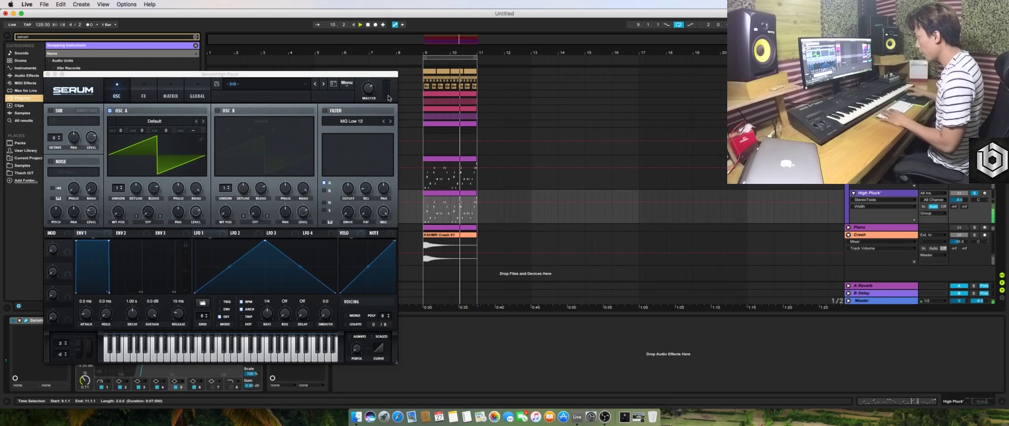
Load the Martin Garixx preset PLUCK - Like A Vocal in Serum and close the synth window
click(298, 84)
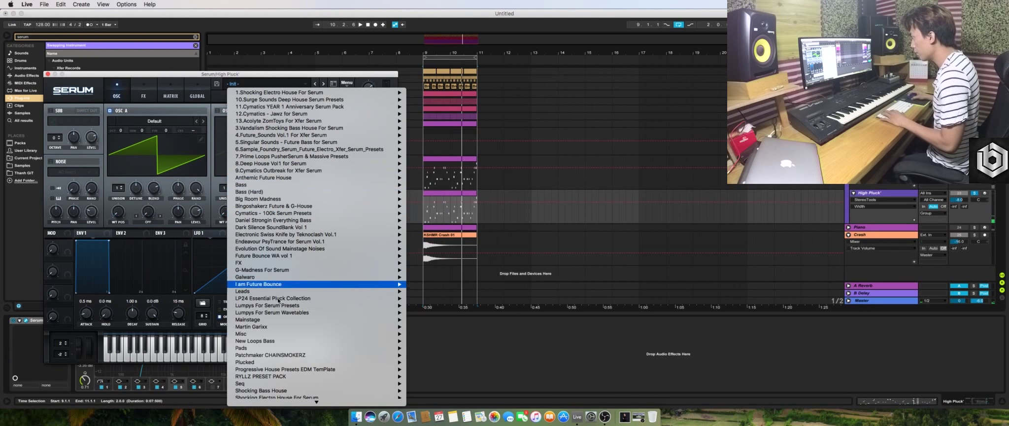
mouse_move(280, 328)
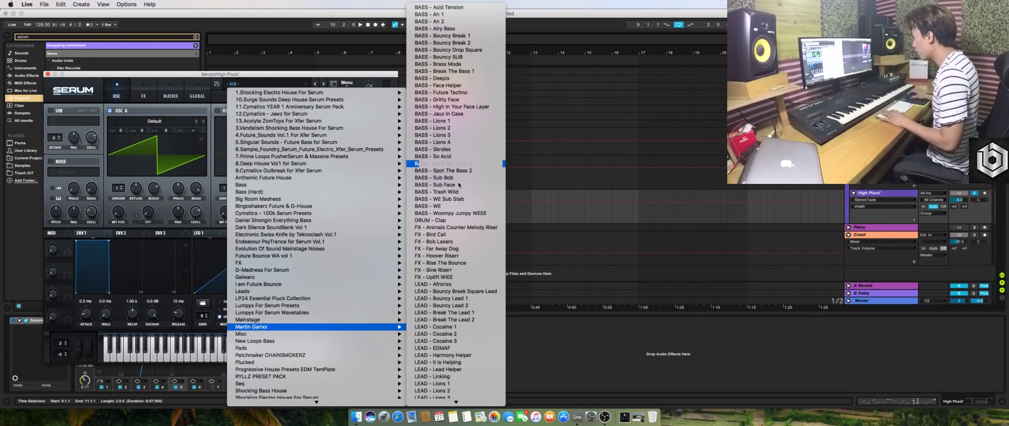
scroll(455, 277, down, 5)
scroll(455, 277, down, 8)
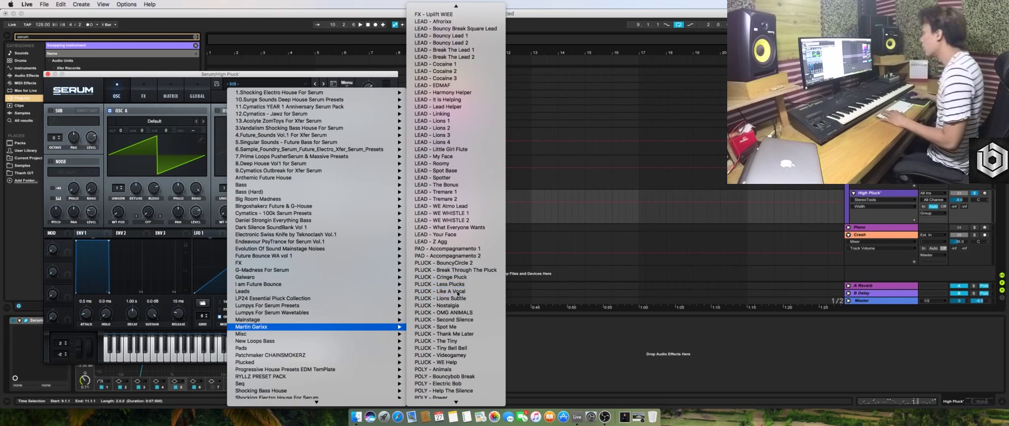
click(454, 292)
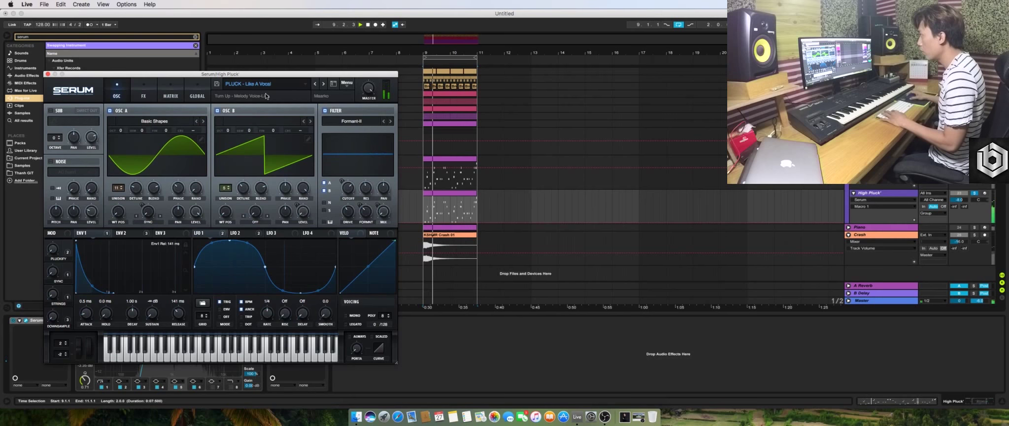
click(48, 74)
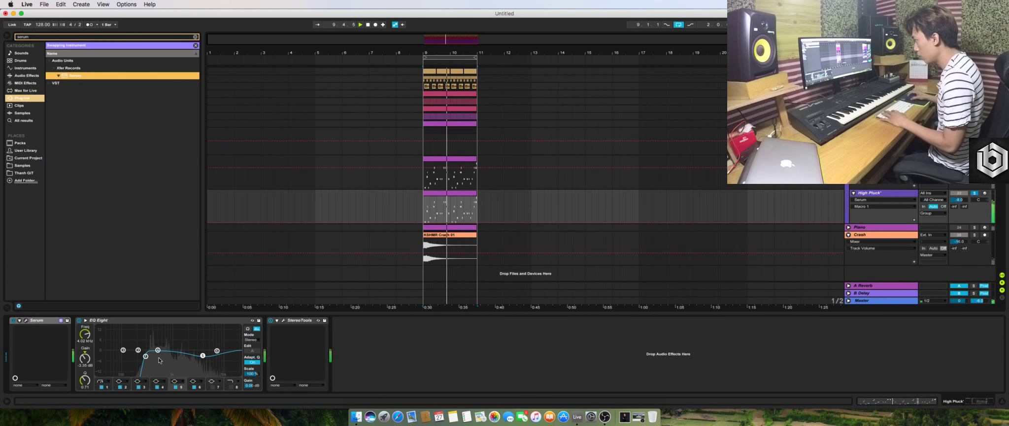
Retune the duplicate's EQ Eight, raising the low cut and turning the upper-mid dip into a boost
drag(158, 356, 159, 355)
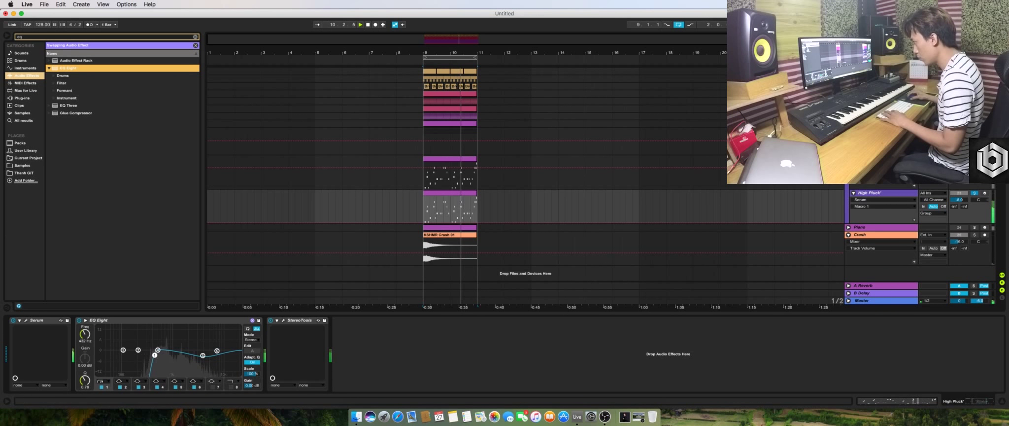
drag(203, 355, 200, 346)
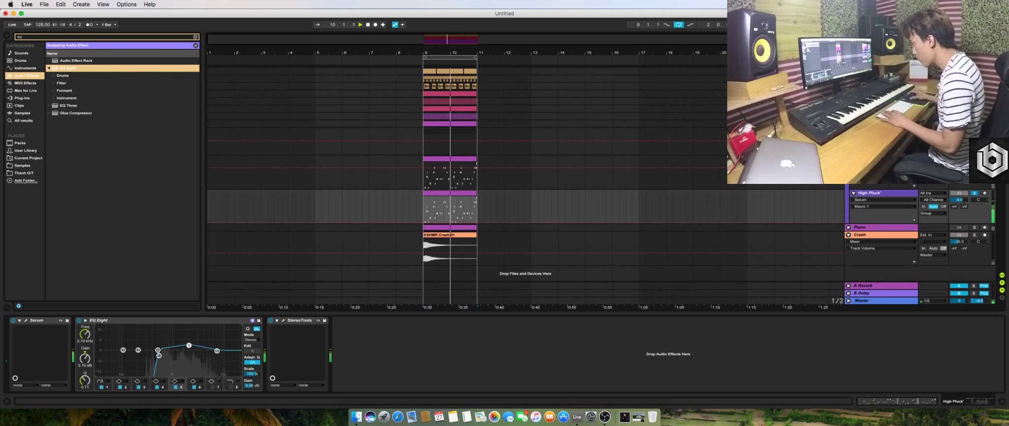
Replace StereoTools with Simple Delay and set its delay times to 1 ms for the left channel and 10 ms for the right
click(299, 321)
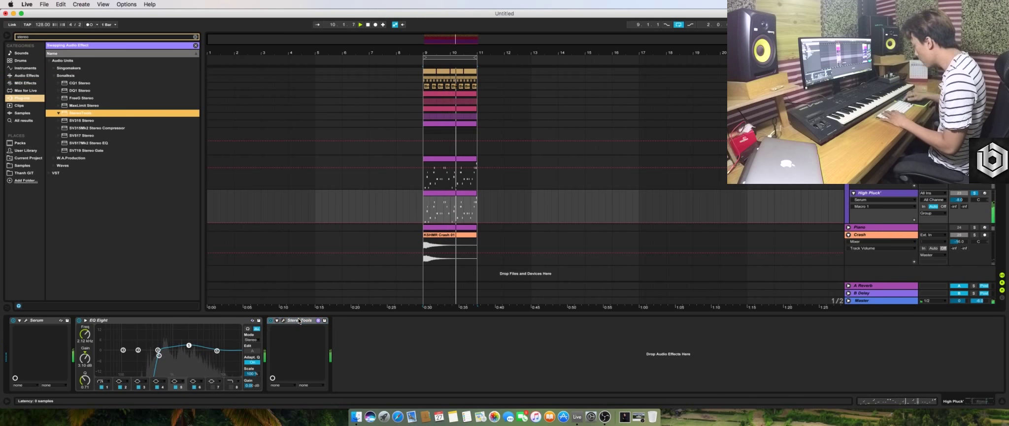
click(195, 37)
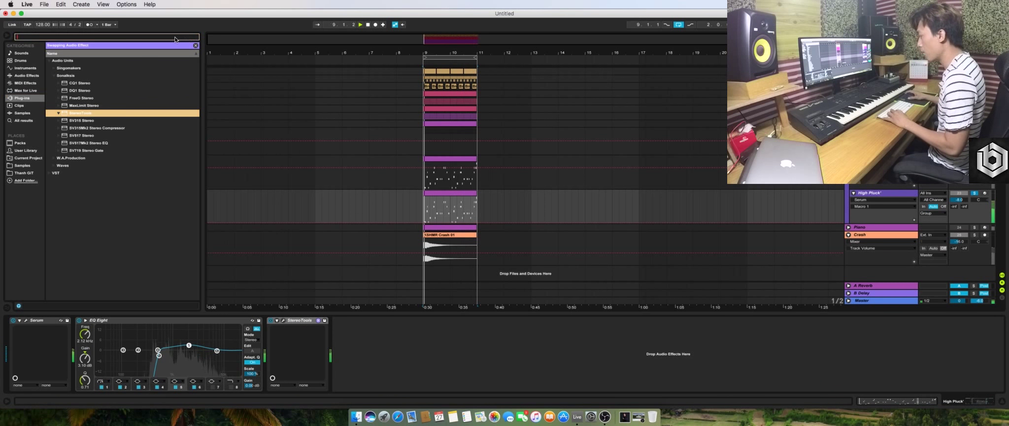
text(sim)
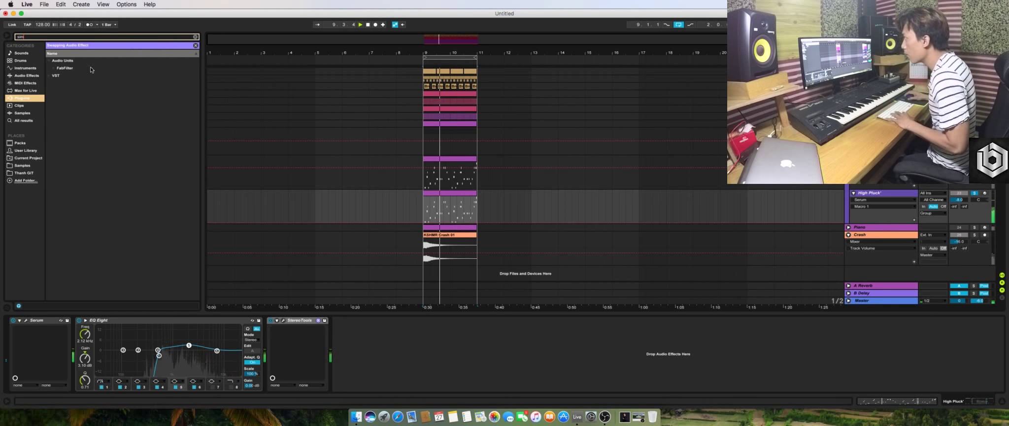
click(32, 76)
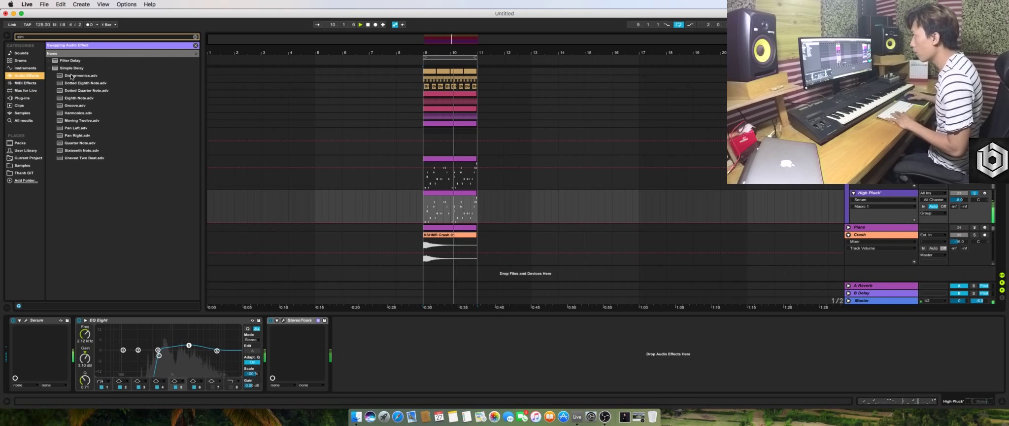
click(75, 68)
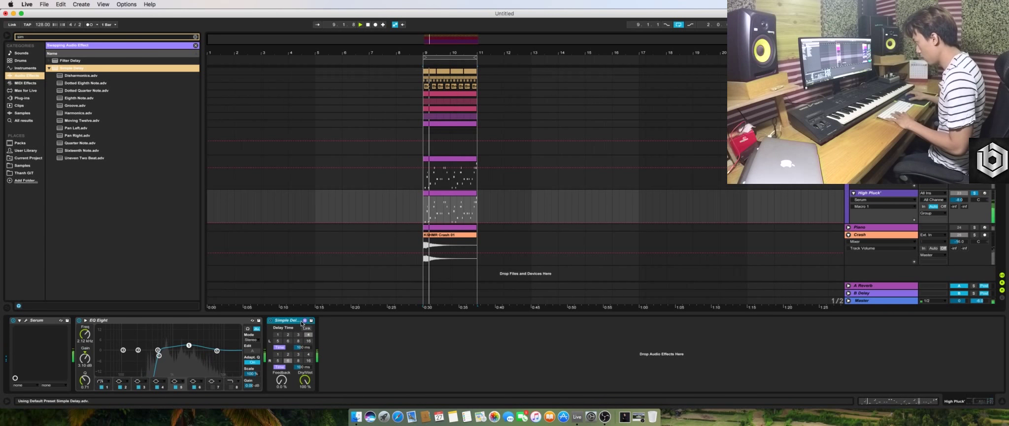
click(303, 321)
click(302, 348)
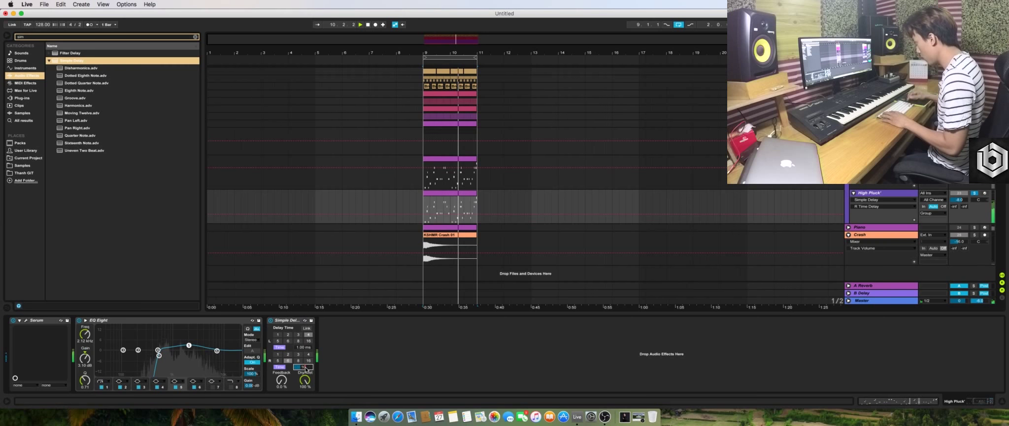
key(Return)
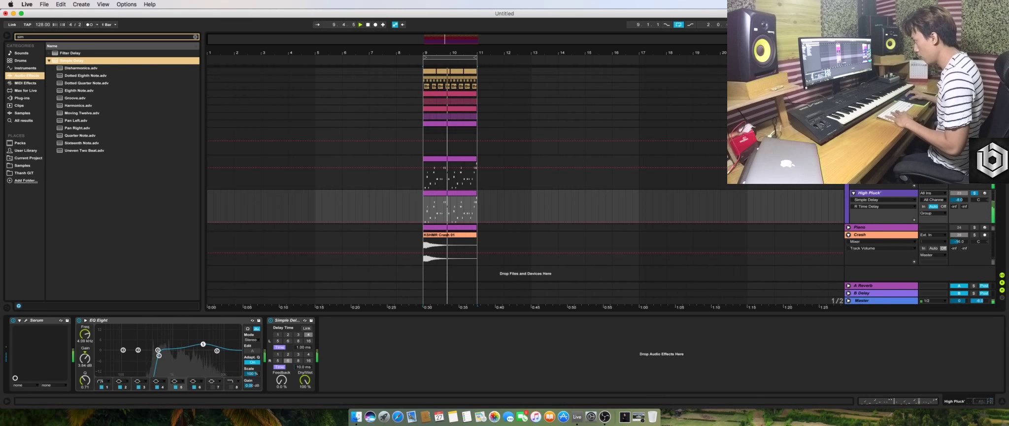
Compare the duplicated pluck with solo off and on, and rename the track Like Vocal
click(974, 193)
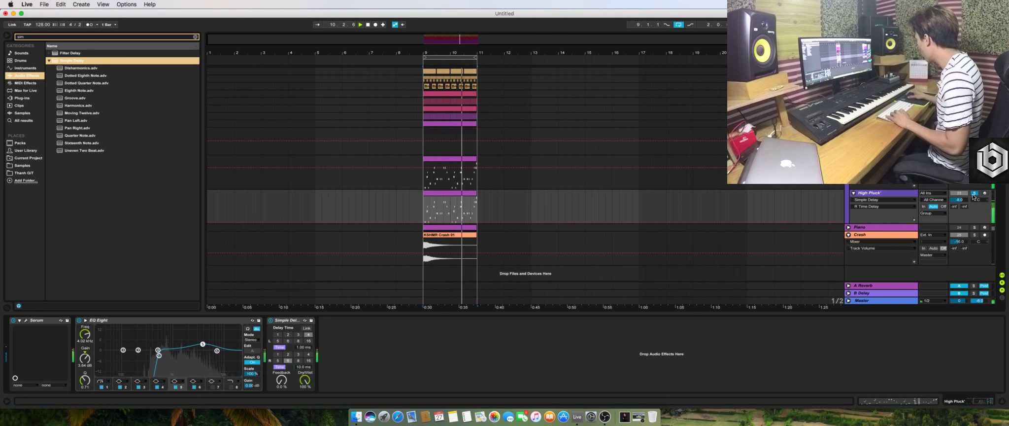
click(974, 193)
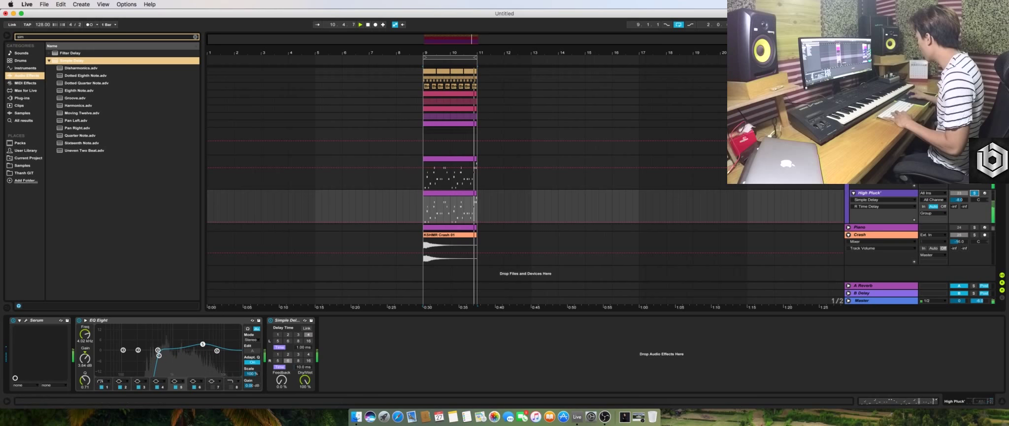
click(893, 194)
key(super+r)
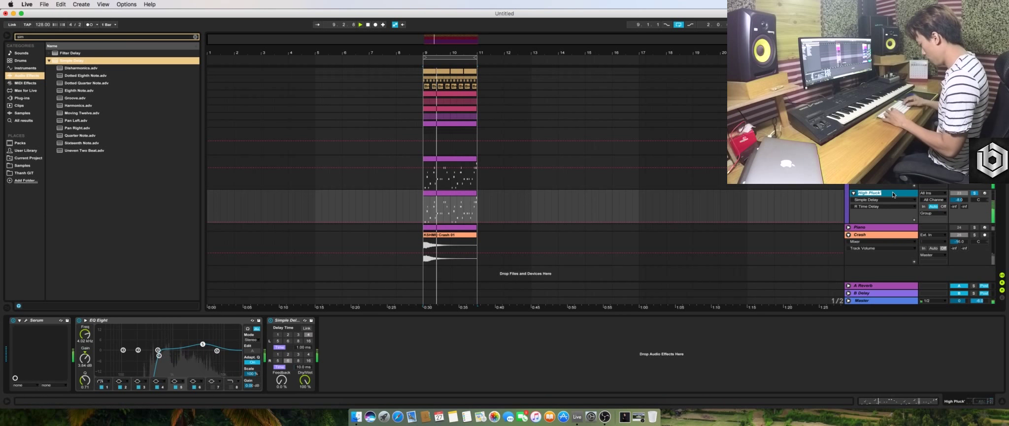
text(Like Vocal)
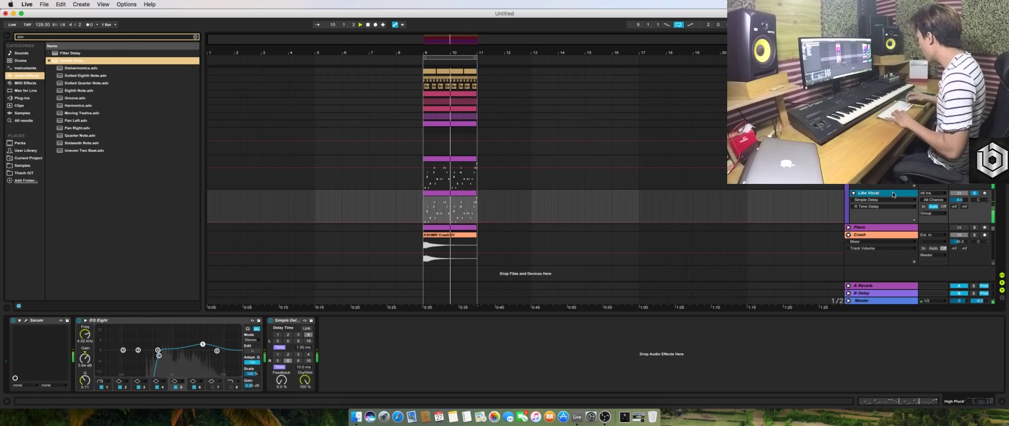
key(Return)
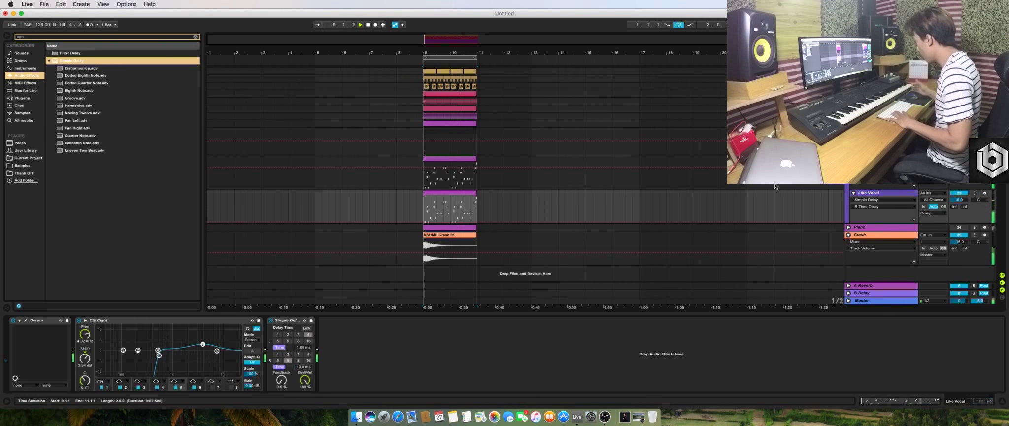
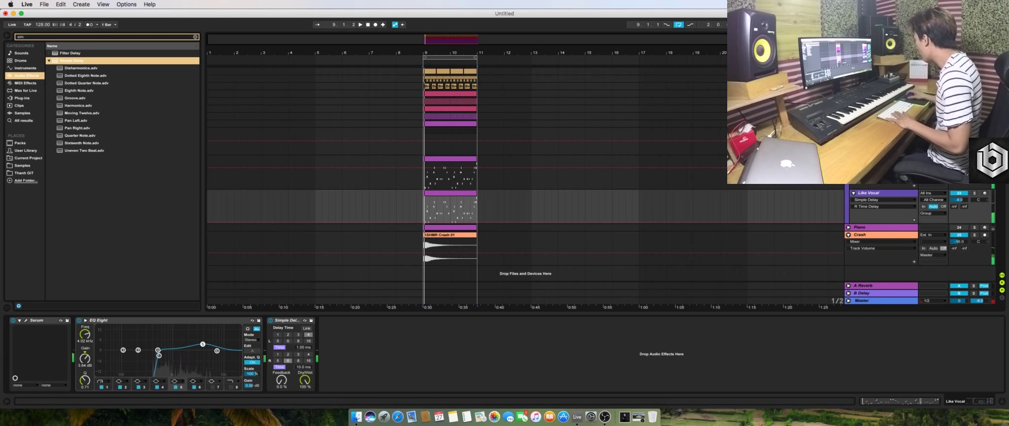
Insert an audio track below Crash, name it Exhause and color it orange
click(865, 235)
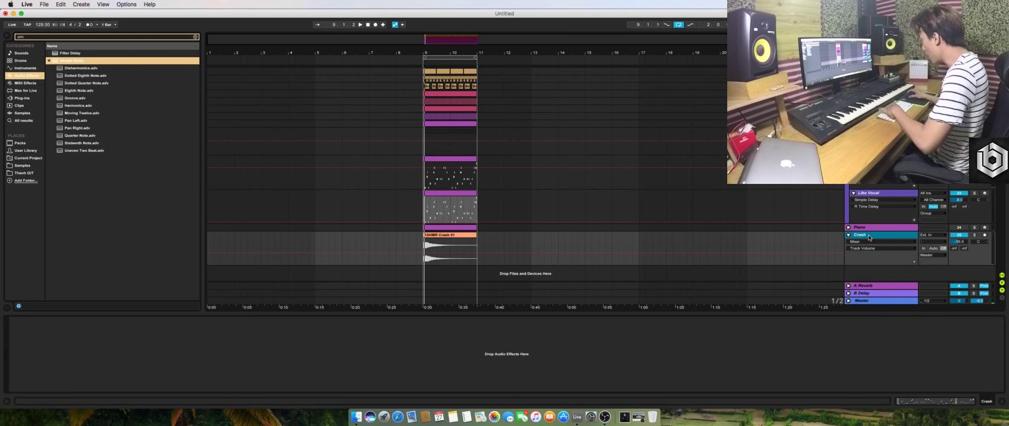
key(super+t)
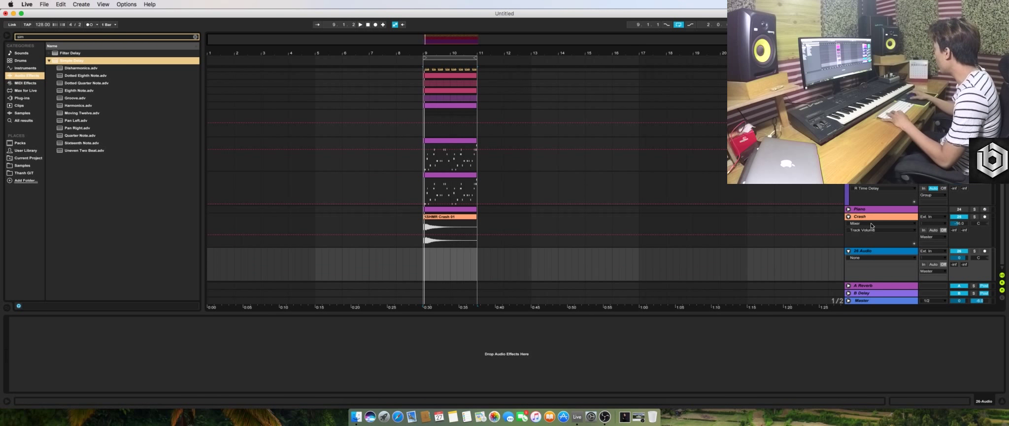
right_click(890, 255)
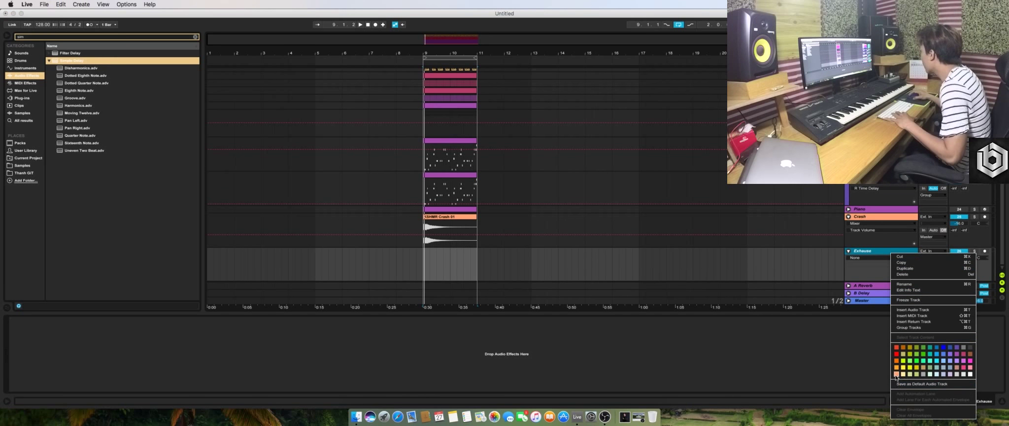
click(904, 376)
Search the Samples folder for "exhaus" and audition the samples in the Exhausts folder of KSHMR VOL 2
click(24, 166)
click(41, 38)
text(exhaus)
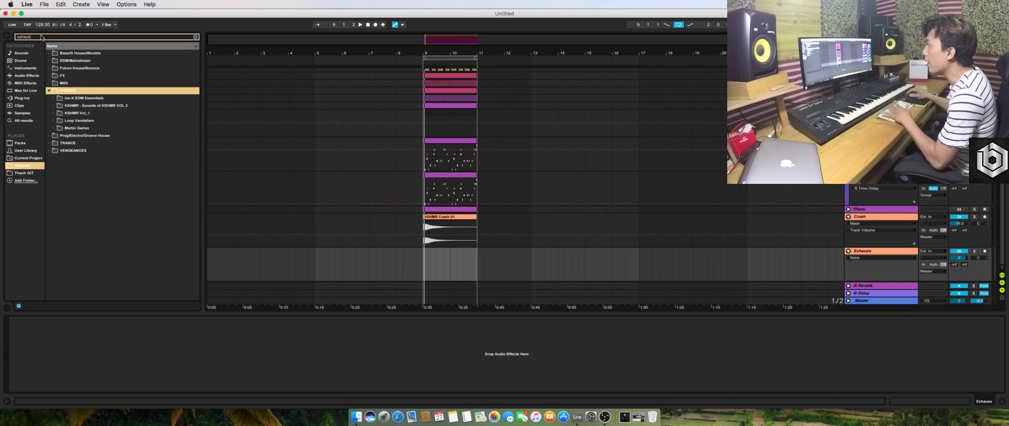
text(e)
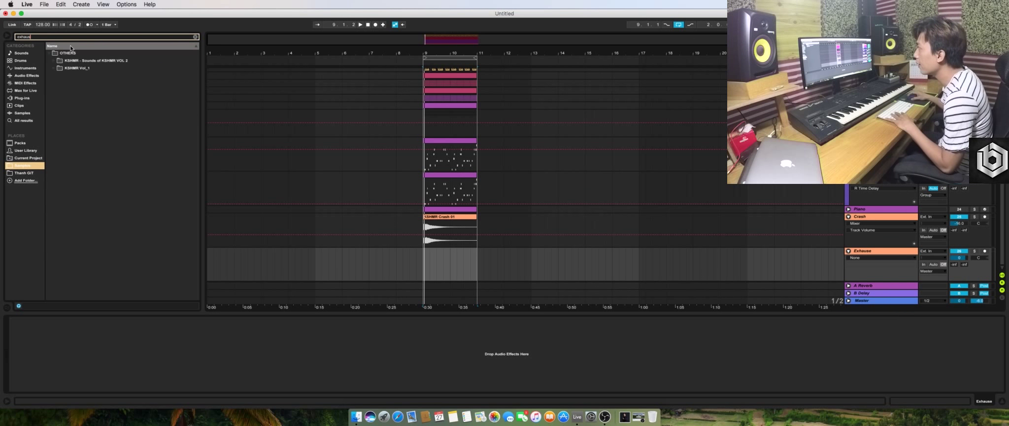
click(75, 61)
click(66, 69)
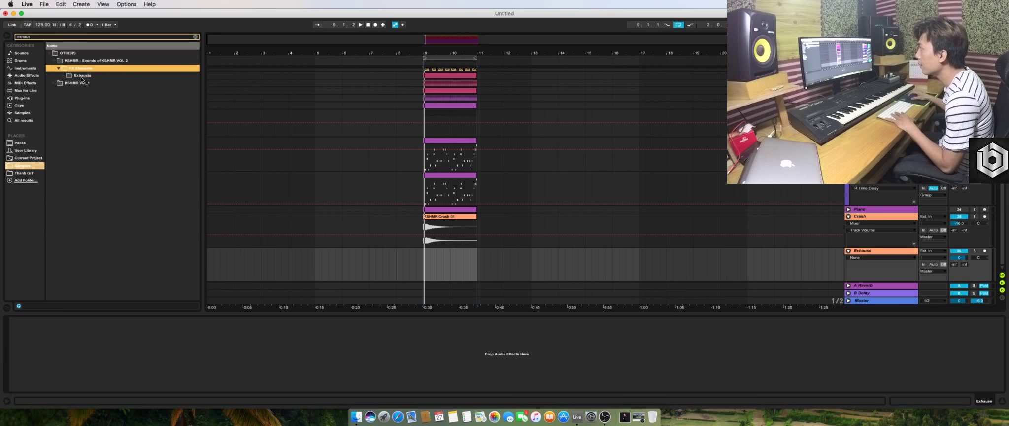
click(68, 77)
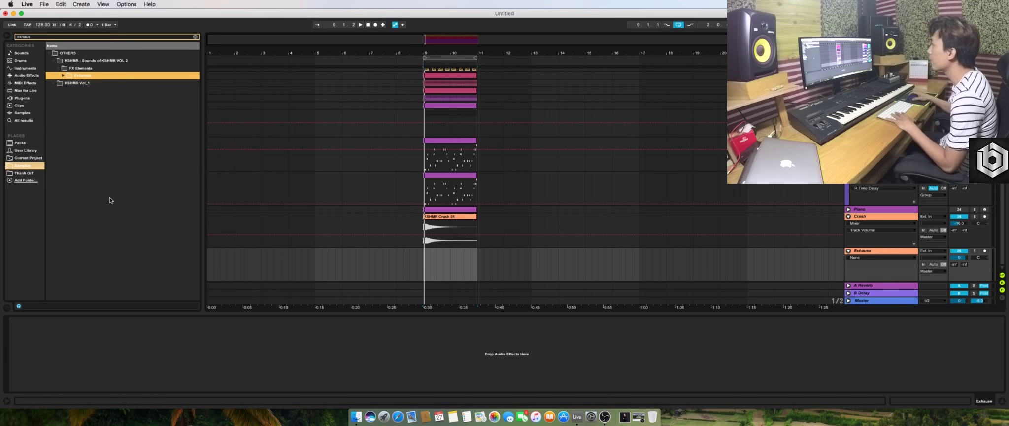
click(64, 76)
click(75, 84)
click(107, 93)
click(112, 98)
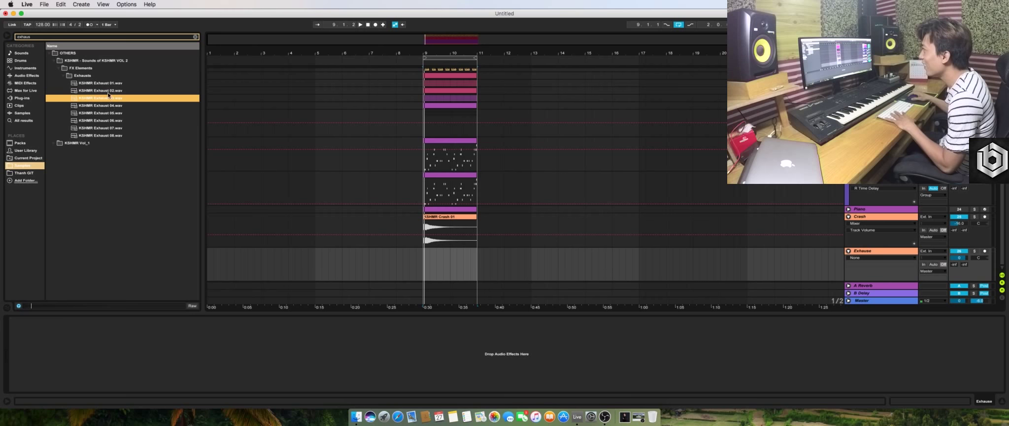
Place KSHMR Exhaust 01 at bar 9 on the Exhause track, lower the track volume and play the section
click(111, 84)
drag(108, 84, 435, 253)
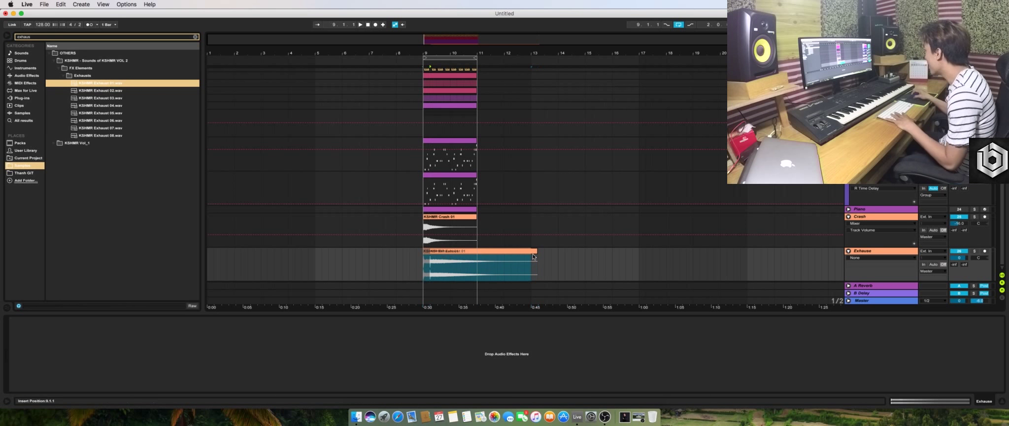
drag(959, 257, 960, 260)
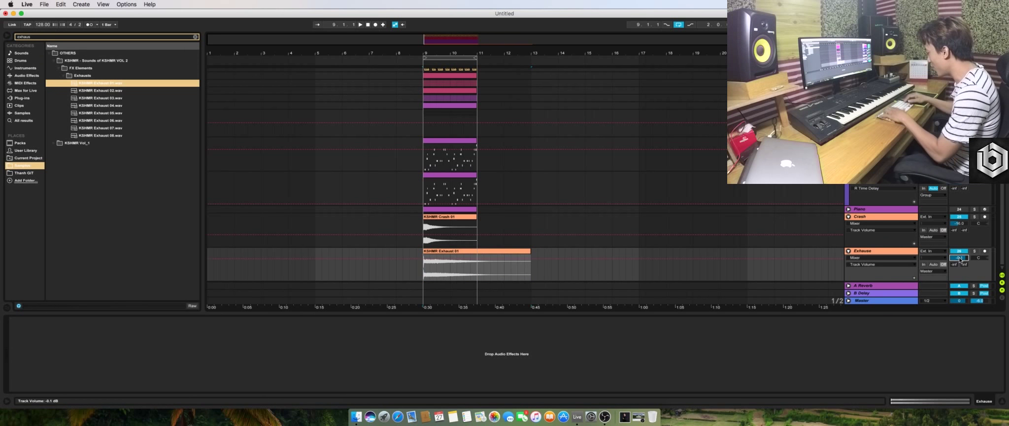
key(space)
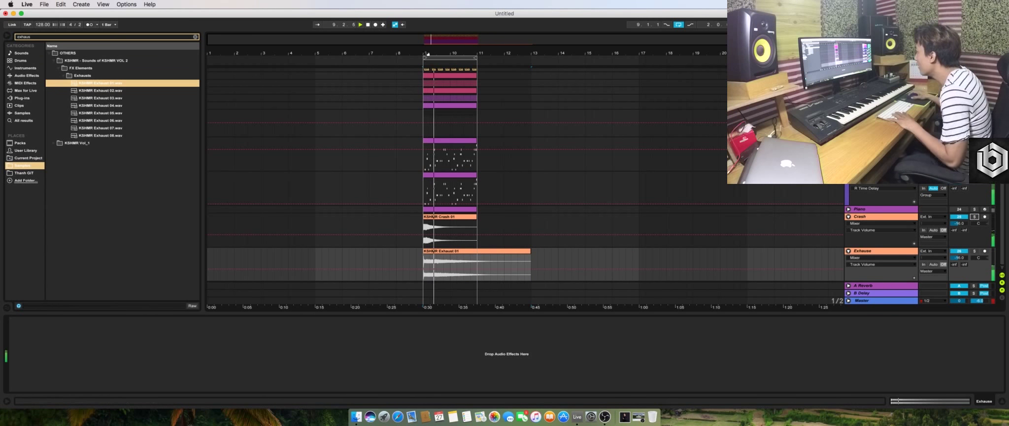
Stop playback and fold the Crash and Exhause tracks
scroll(460, 118, down, 2)
scroll(460, 155, up, 1)
click(849, 121)
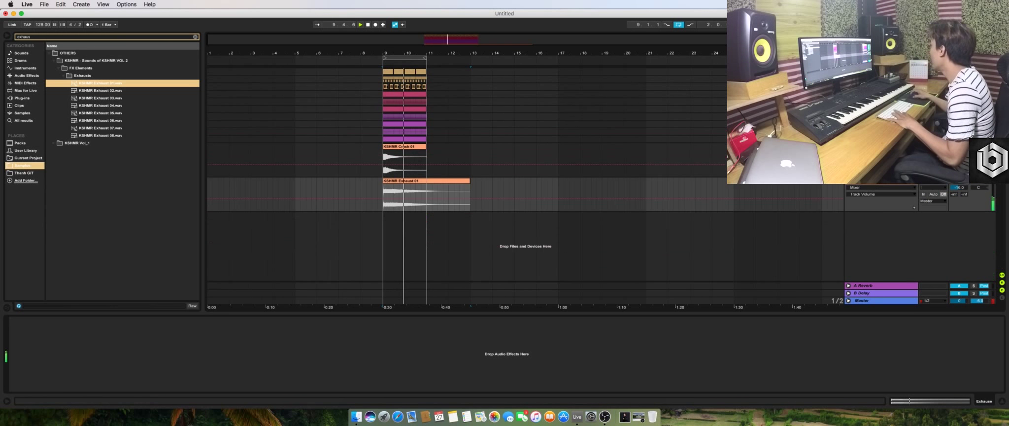
key(space)
click(849, 146)
click(849, 153)
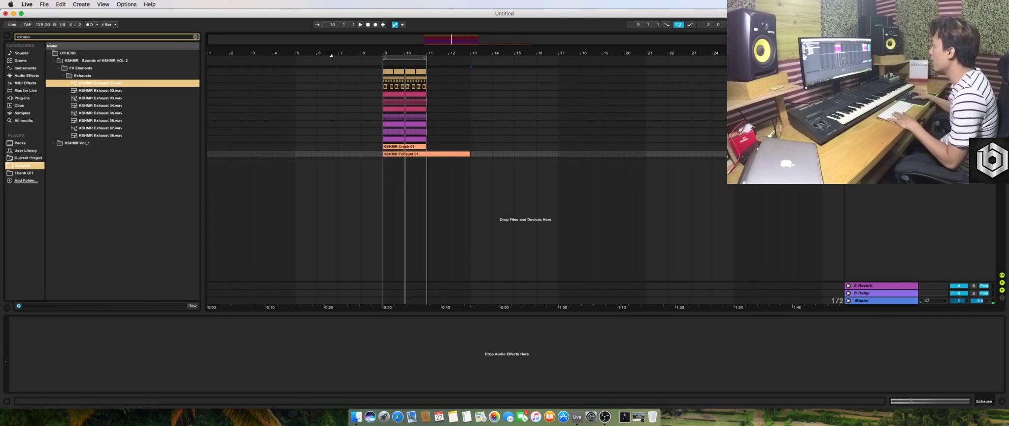
Unfold the lead group and copy its five lead clips from bar 9 to bar 7
drag(331, 53, 331, 72)
click(881, 117)
click(848, 117)
scroll(439, 108, down, 6)
scroll(438, 107, up, 2)
click(438, 92)
scroll(450, 174, down, 2)
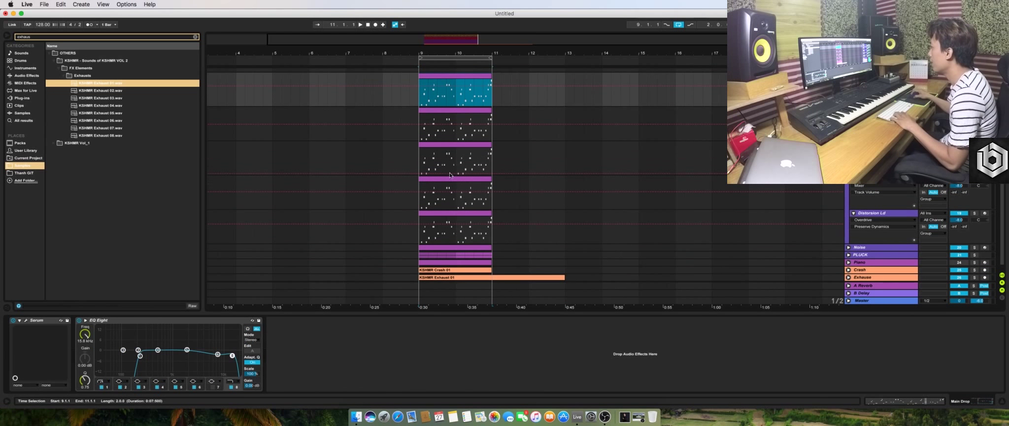
shift+click(449, 221)
drag(450, 221, 379, 215)
key(super+z)
Move the copied lead clips to start at bar 5 and play the section
key(space)
scroll(379, 215, up, 3)
scroll(380, 215, down, 2)
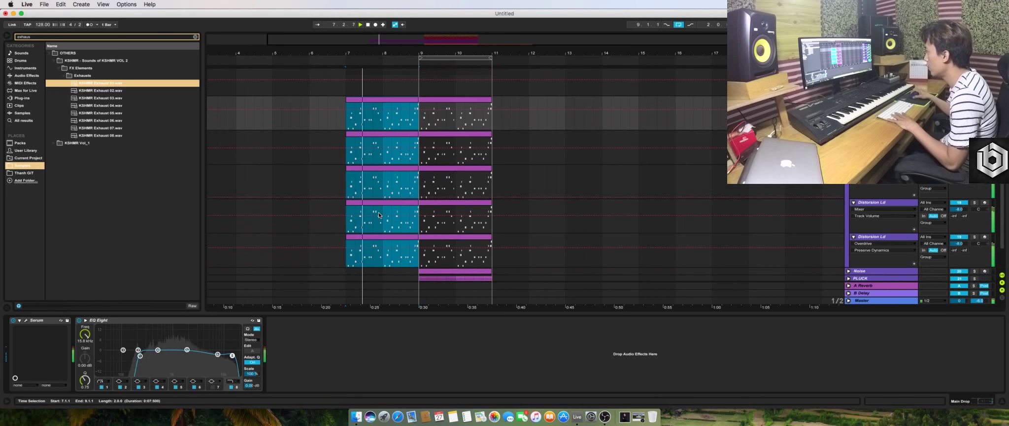
key(space)
drag(369, 237, 294, 241)
click(365, 123)
click(290, 103)
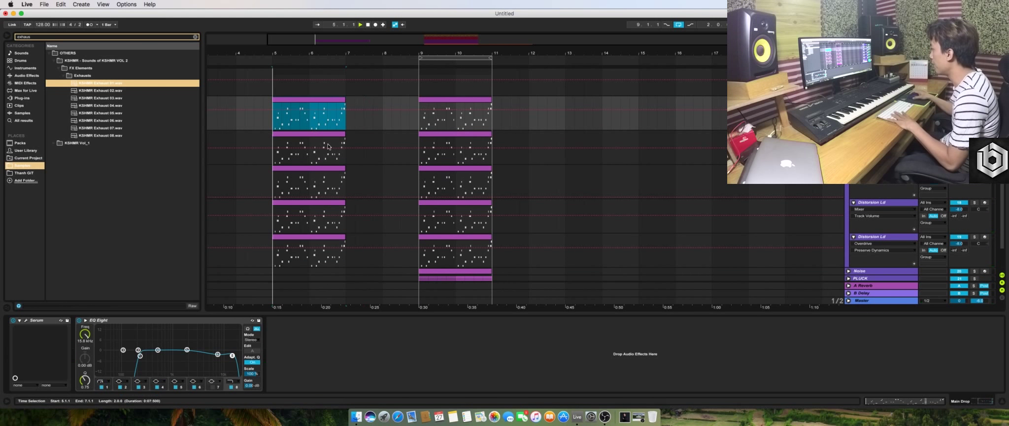
key(space)
scroll(334, 143, down, 1)
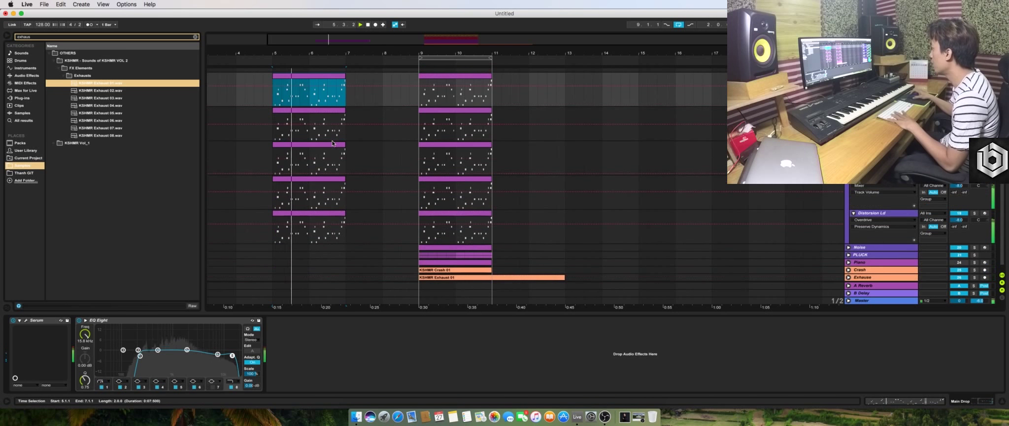
Unfold the Crash and Exhause tracks and copy their clips from bar 9 to bar 5
click(849, 277)
scroll(848, 271, down, 1)
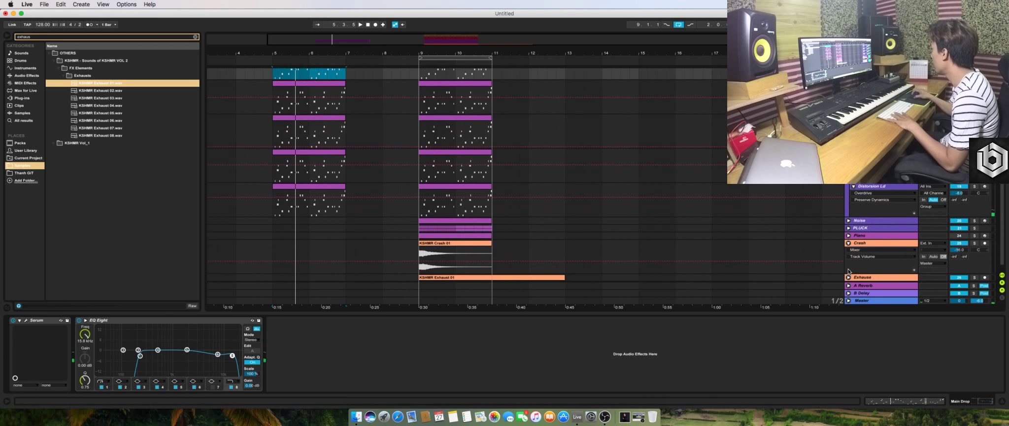
click(848, 278)
click(467, 216)
shift+click(424, 251)
drag(422, 250, 908, 221)
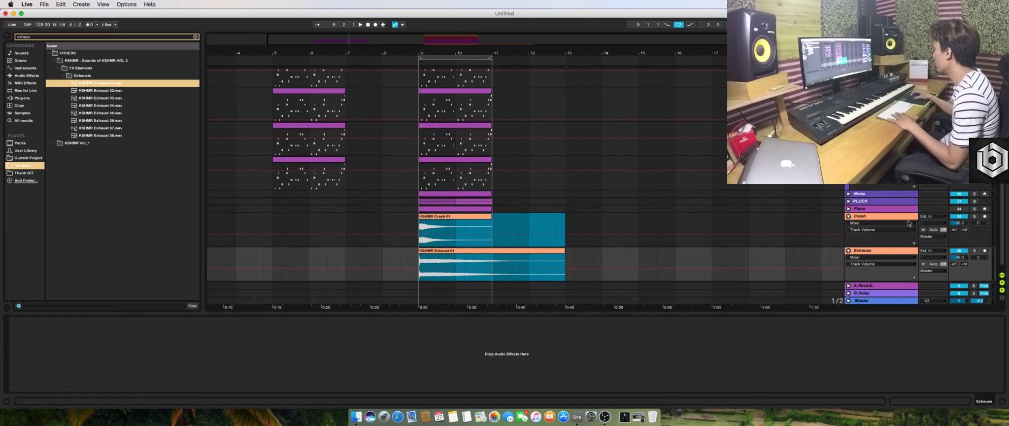
drag(499, 245, 352, 245)
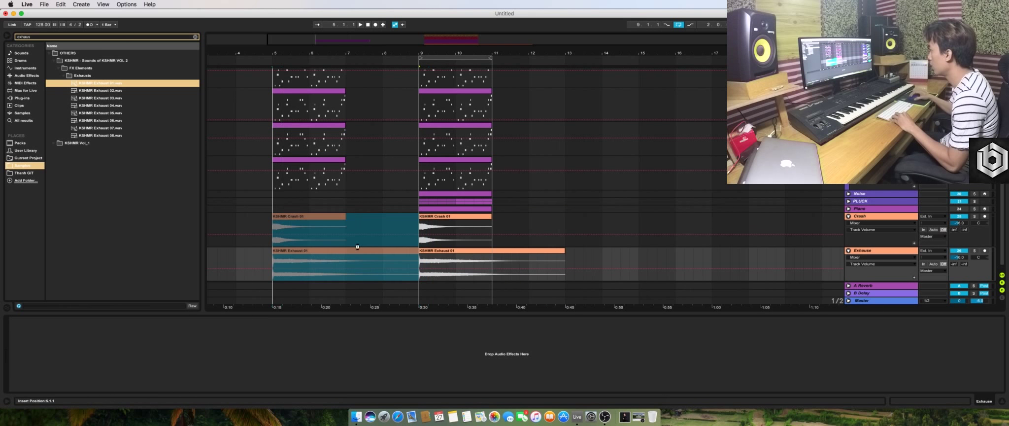
Insert an audio track below Piano and open the 7Skies - FX Essentials Vol1 folder within FX in the Samples folder
click(872, 209)
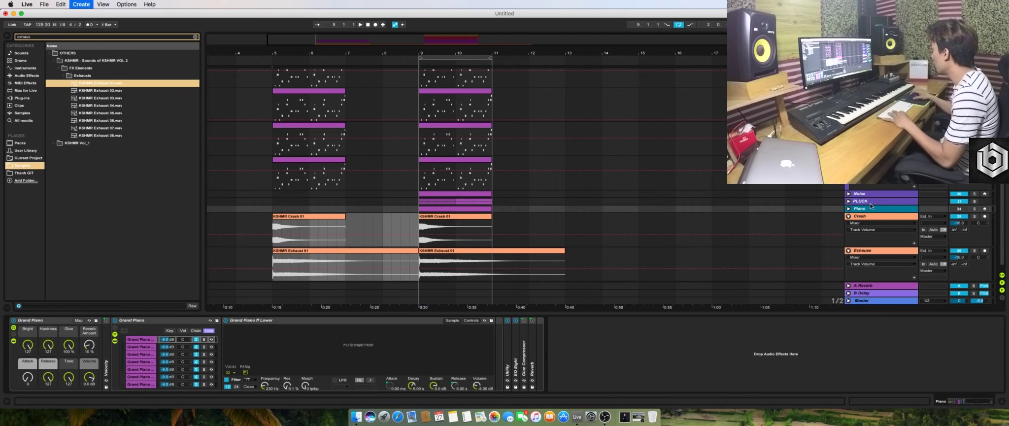
key(super+t)
click(17, 112)
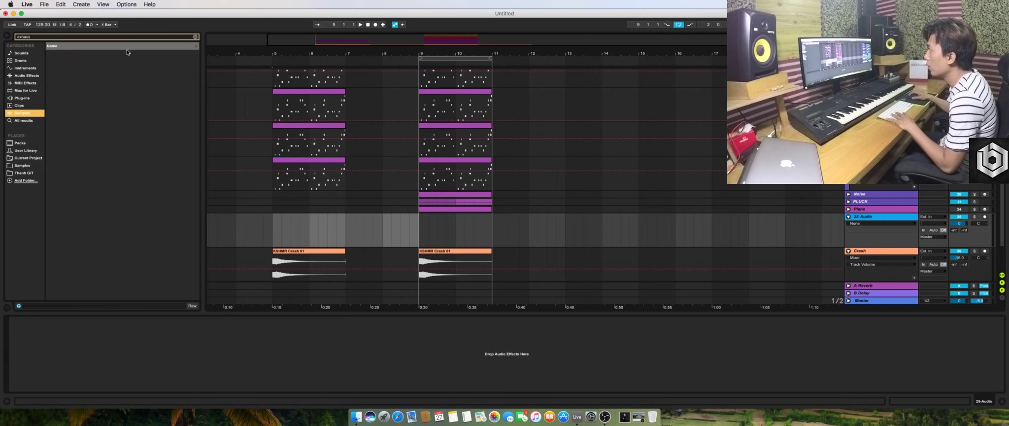
click(196, 38)
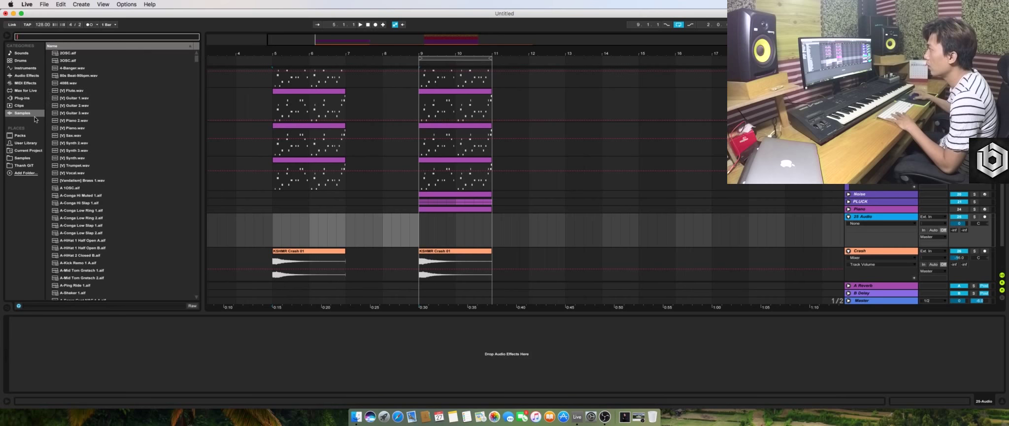
click(23, 158)
click(53, 105)
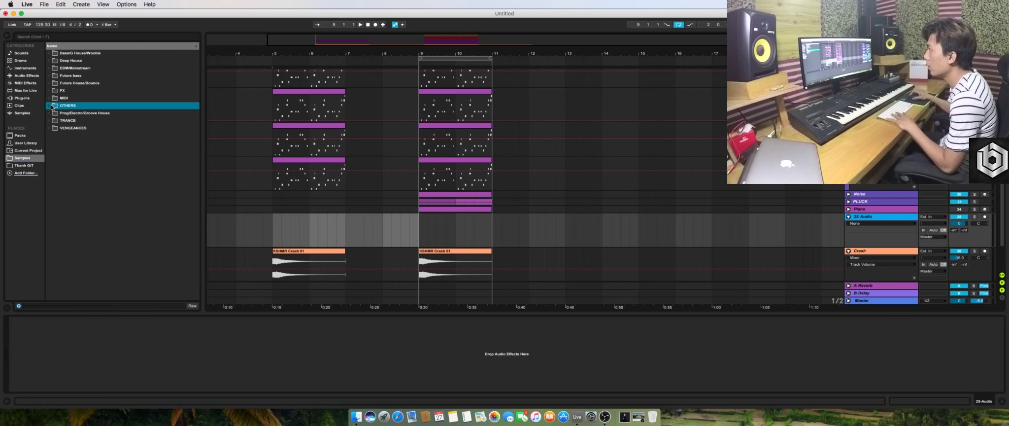
click(52, 92)
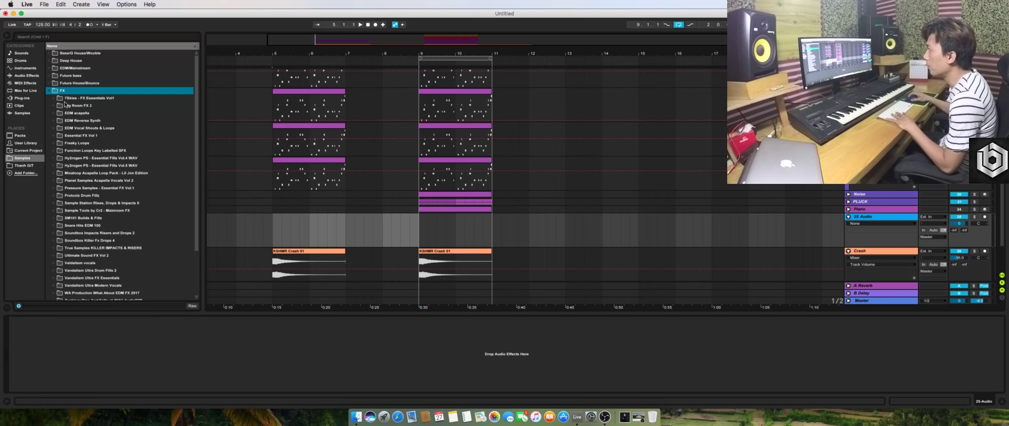
click(89, 100)
scroll(90, 101, up, 2)
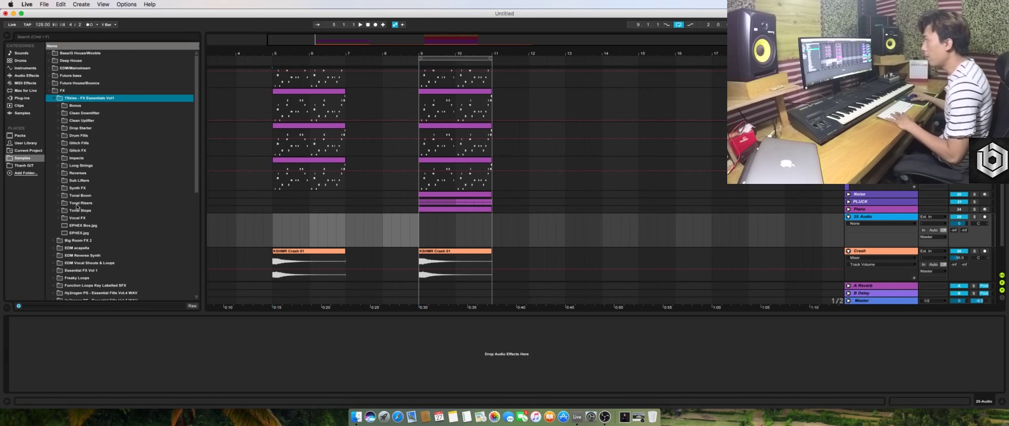
Audition the 8-bar drum fill samples in the Drum Fills folder
double_click(81, 136)
click(115, 173)
click(129, 180)
click(133, 189)
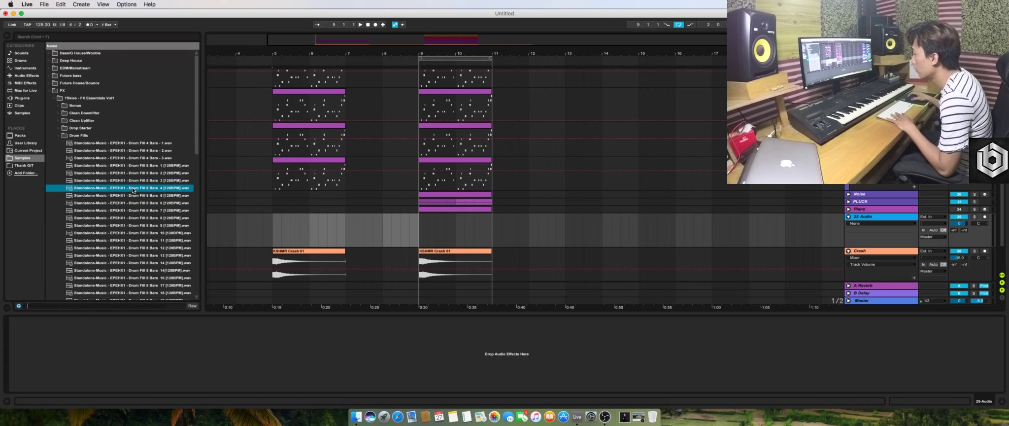
click(136, 197)
click(139, 204)
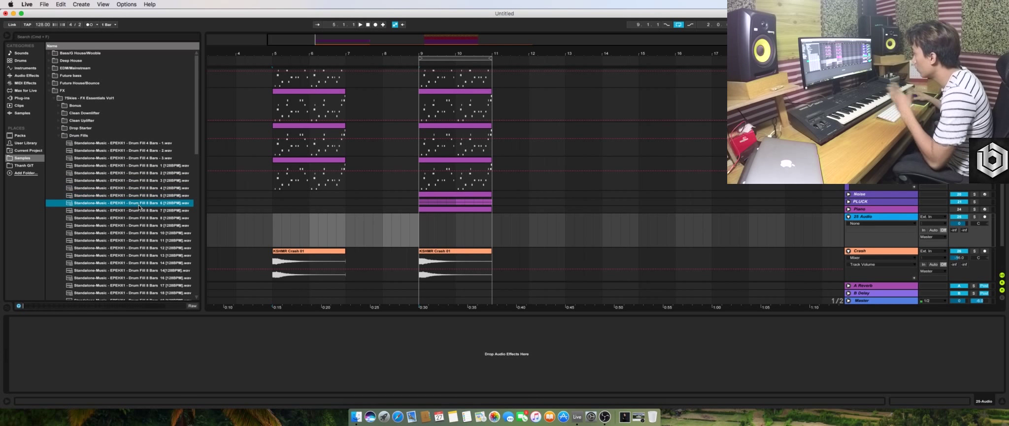
click(139, 211)
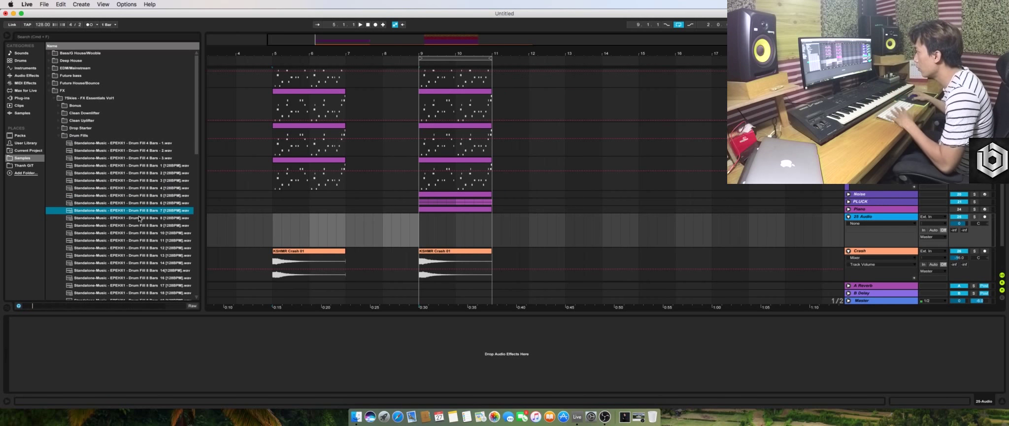
Place Drum Fill 8 Bars 7 at bar 5 on the new track with a 128 BPM segment tempo, and lower the track volume to about -12.6 dB
drag(142, 212, 388, 220)
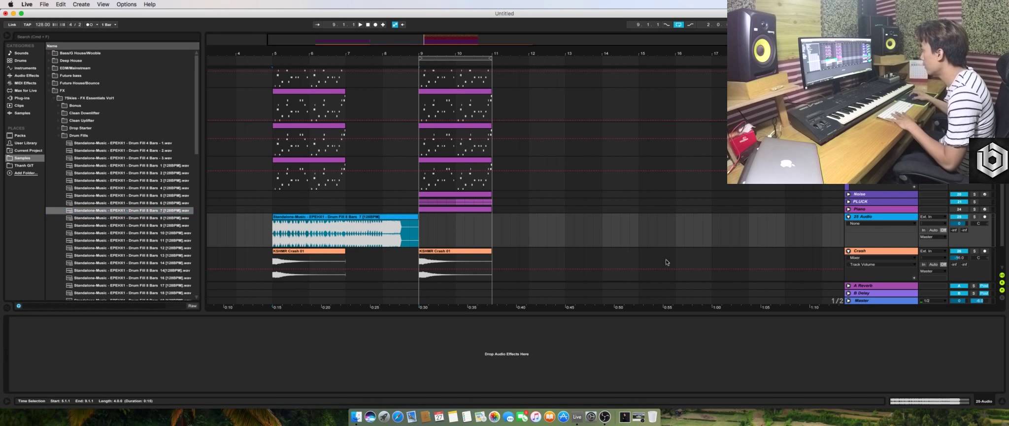
double_click(388, 220)
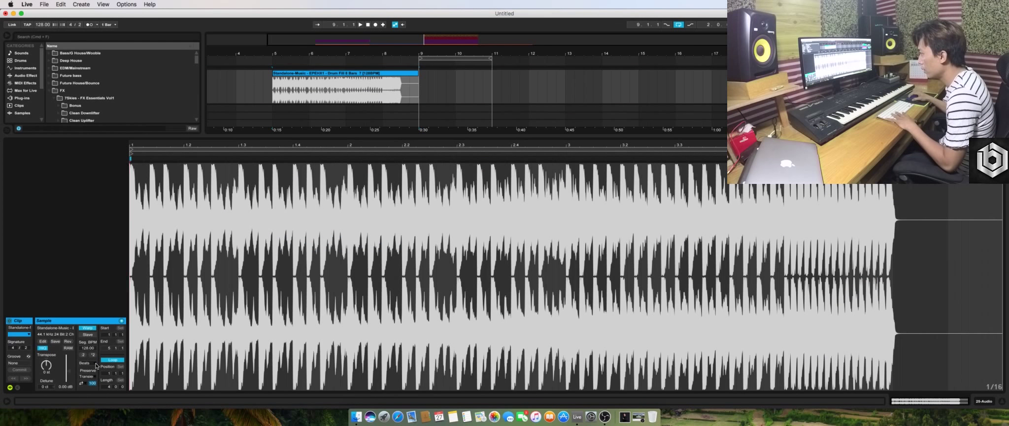
click(90, 348)
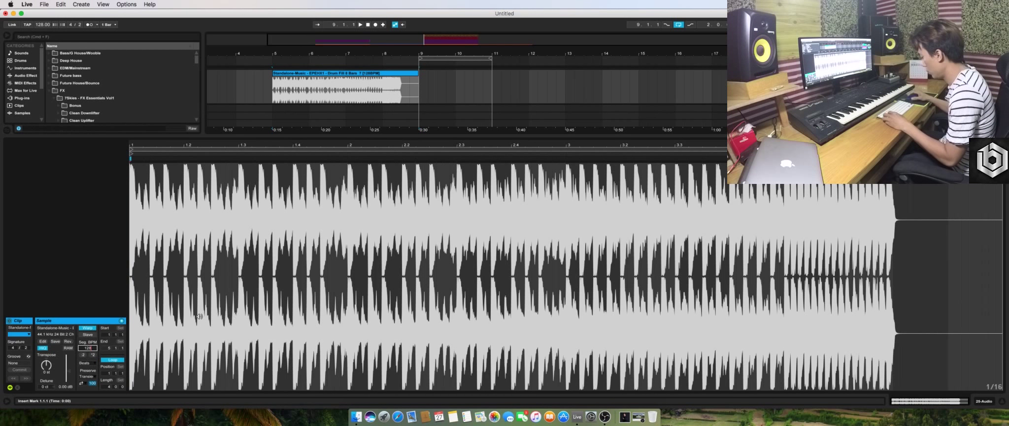
key(shift+Tab)
key(space)
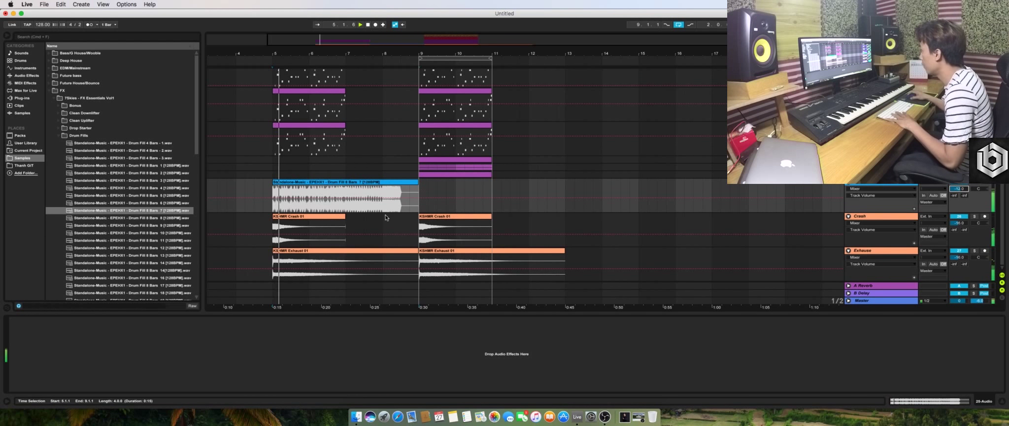
drag(958, 189, 959, 195)
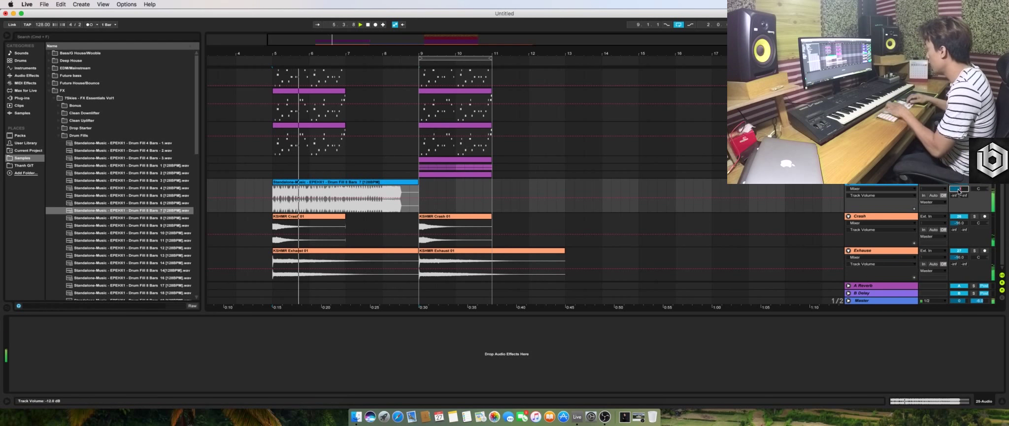
Copy the Sub Bass clip to bar 5 and turn its first bars' repeated notes into single sustained E2, F#2 and G#2 notes
scroll(308, 223, up, 4)
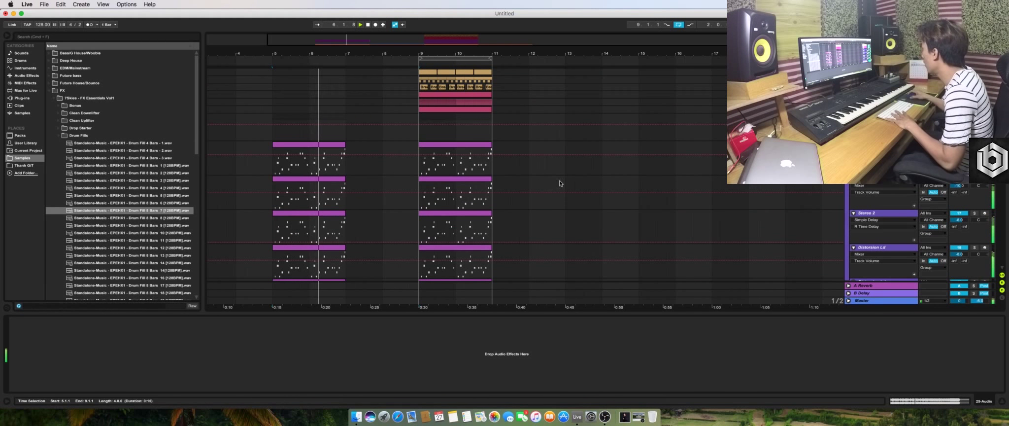
drag(429, 103, 283, 103)
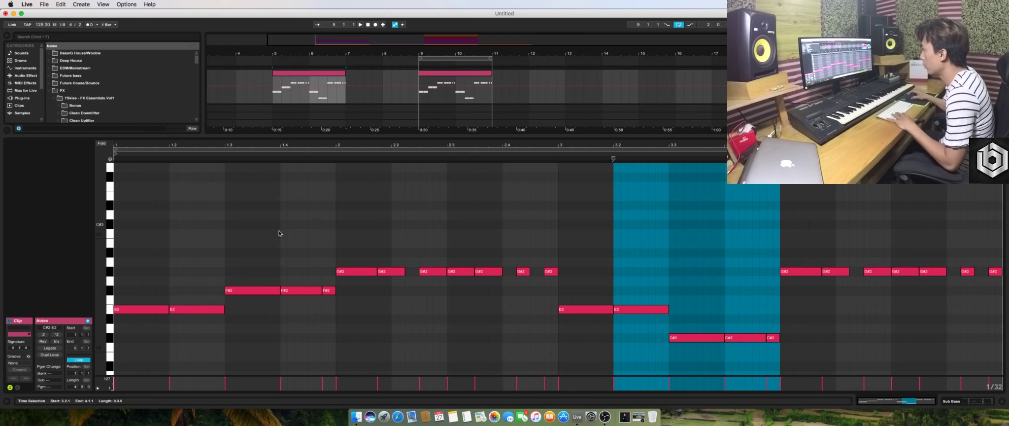
click(279, 233)
click(158, 310)
drag(167, 309, 272, 294)
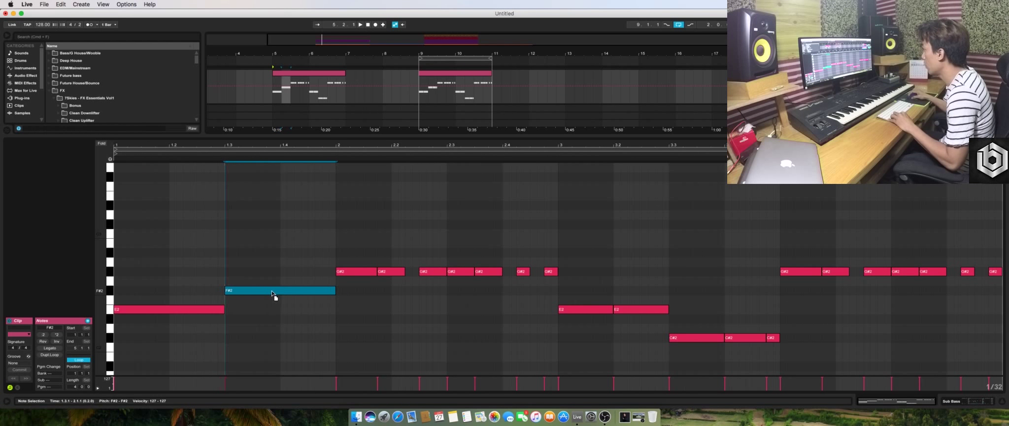
drag(359, 282, 516, 272)
drag(446, 273, 549, 272)
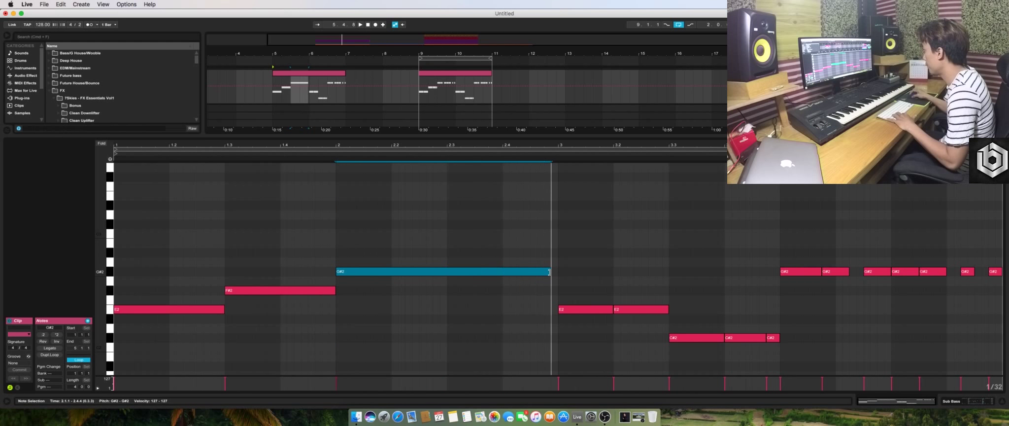
drag(555, 316, 114, 264)
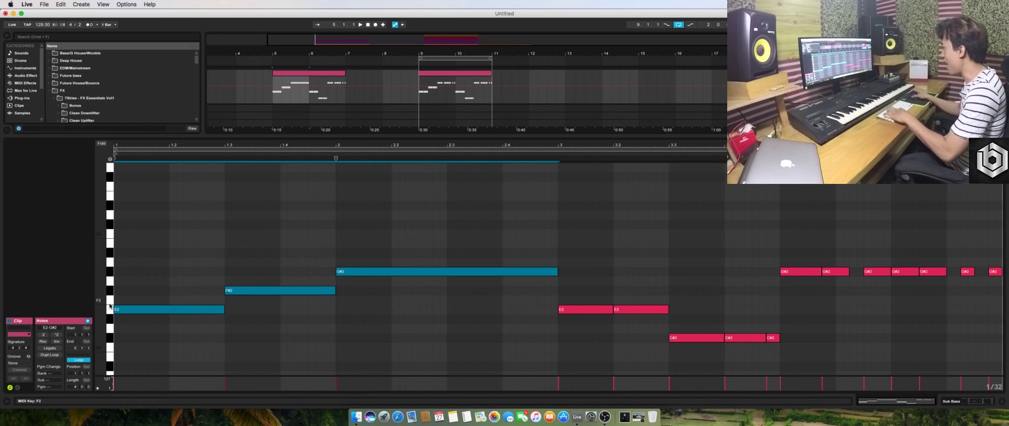
Duplicate the sustained notes into the Sub Bass clip's second half and lower the copied F#2 note to C#2
key(super+d)
click(698, 298)
click(713, 291)
key(Down)
key(Down)
key(Down)
key(Down)
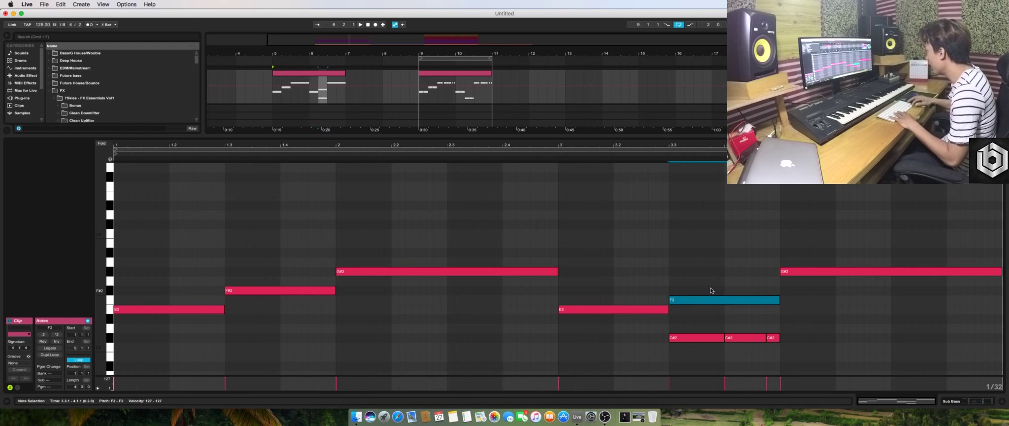
key(Down)
Turn off LFOTool on the Sub Bass track and play the section from bar 5
key(shift+Tab)
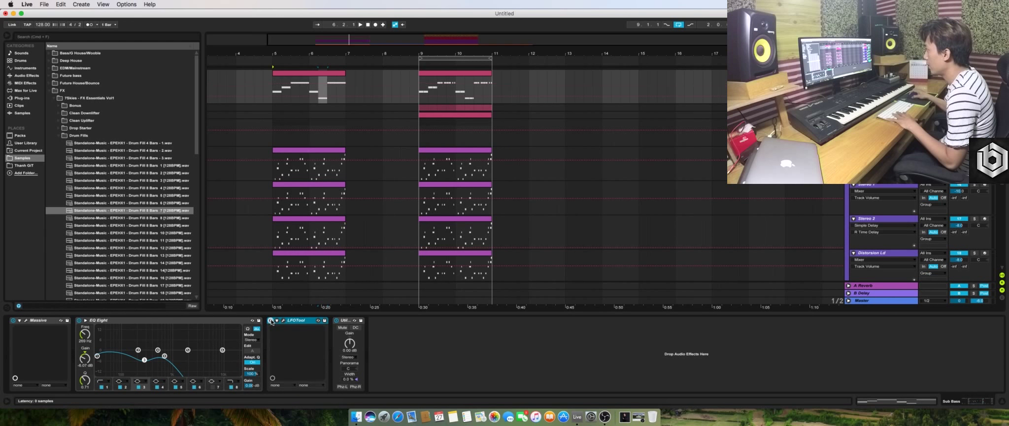
drag(275, 98, 342, 94)
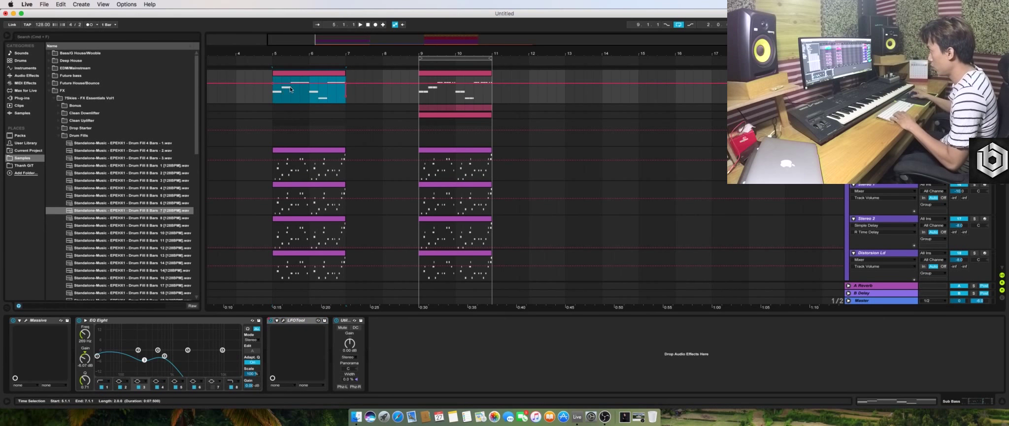
key(space)
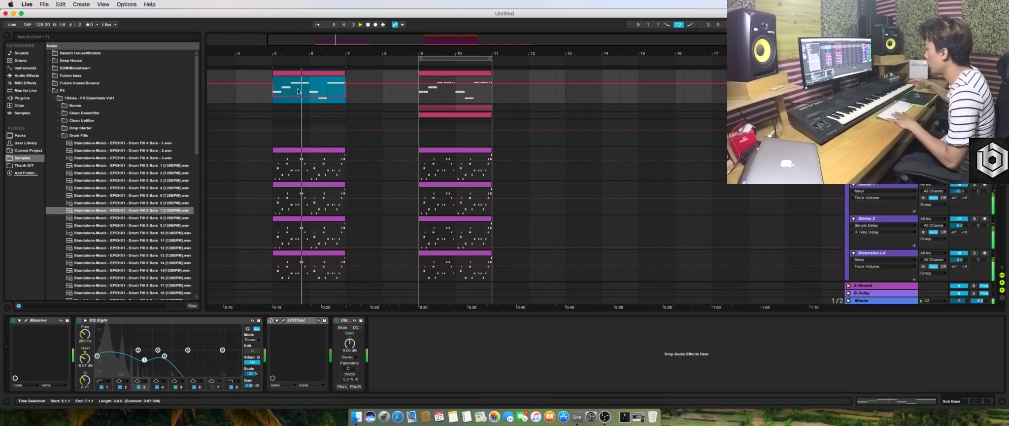
Fold the Sub Bass and lead tracks and insert a new audio track below the Exhause track
scroll(355, 133, up, 2)
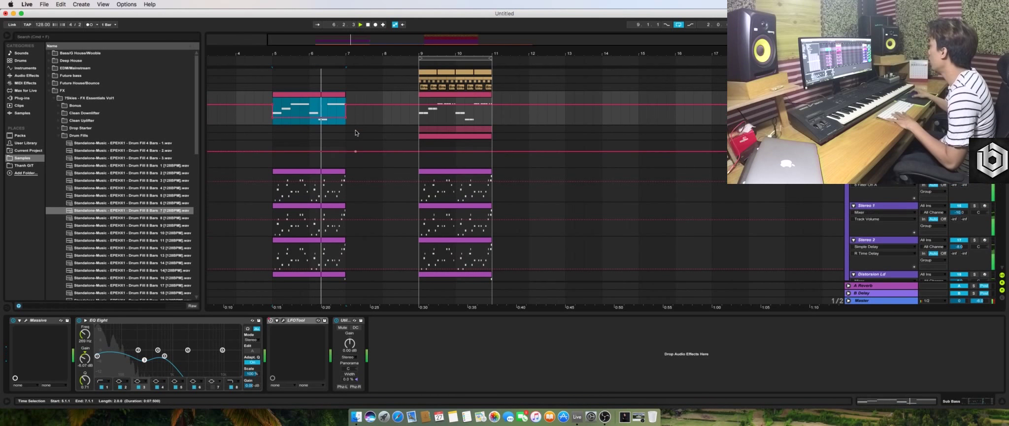
key(super+z)
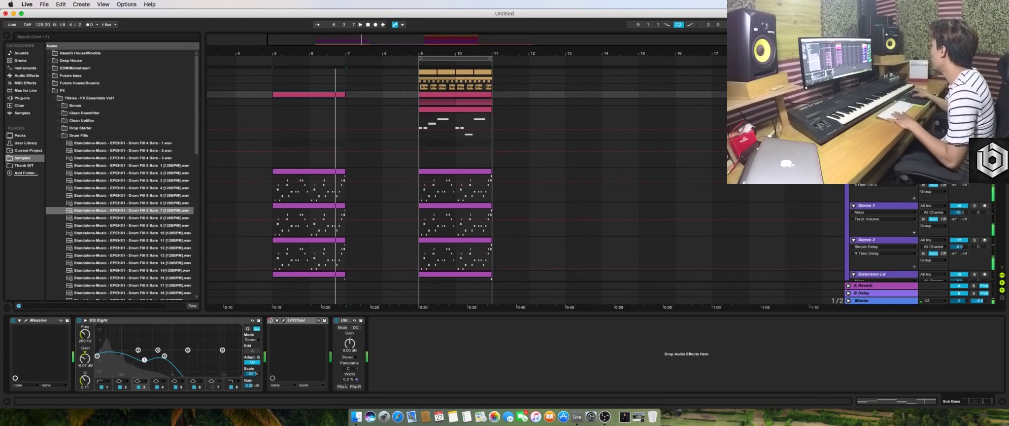
key(super+z)
click(882, 216)
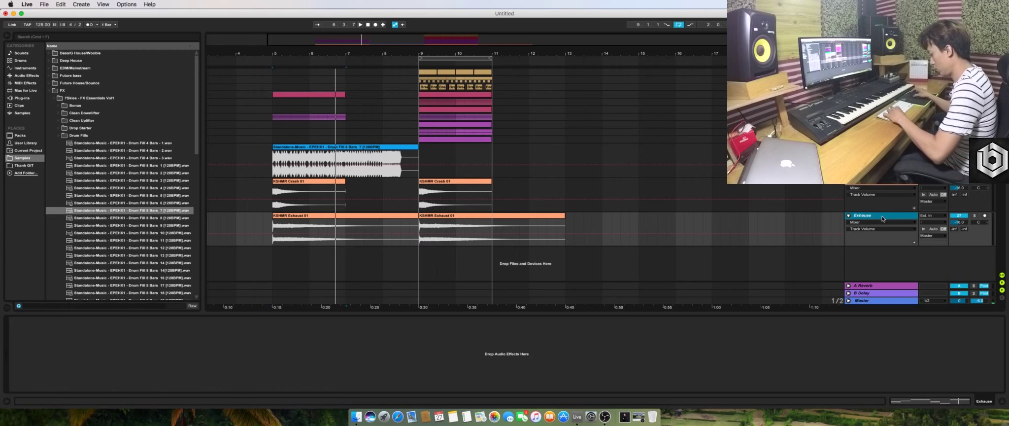
key(super+t)
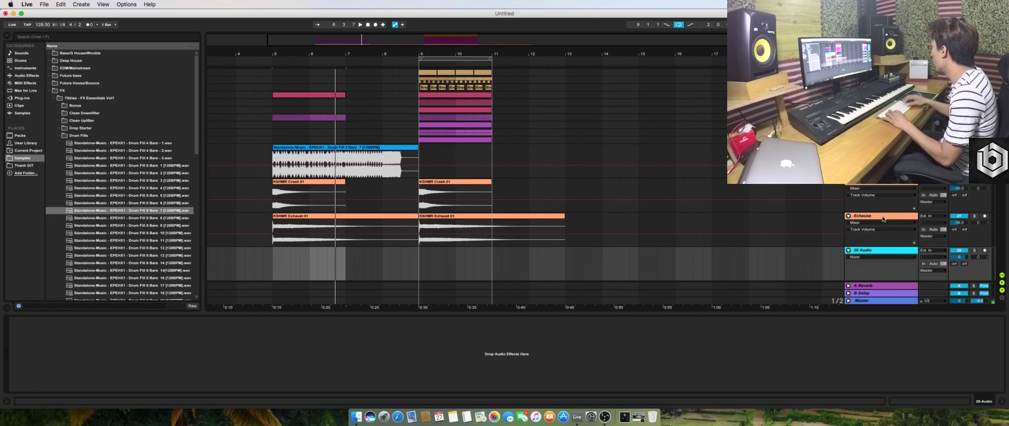
click(866, 255)
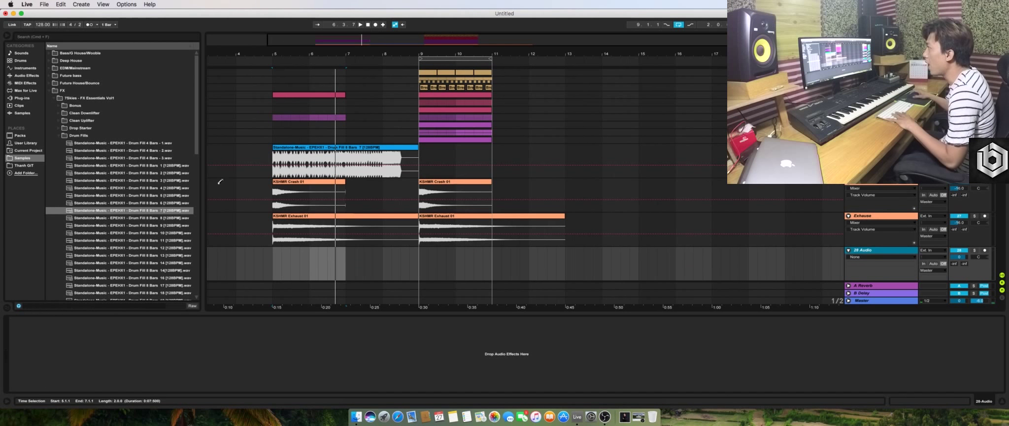
Search the sample library for "sub" and open the Sub Drops folder in KSHMR - Sounds of KSHMR VOL 2
click(30, 76)
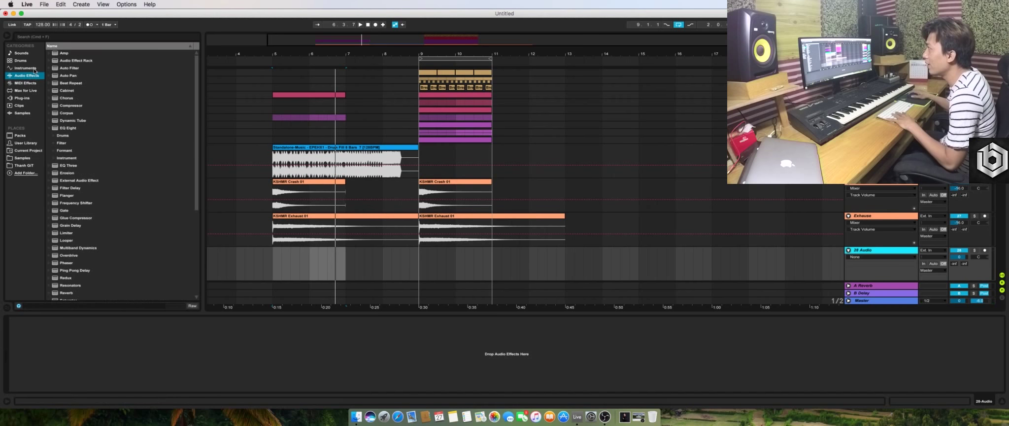
click(25, 161)
click(78, 39)
text(sub)
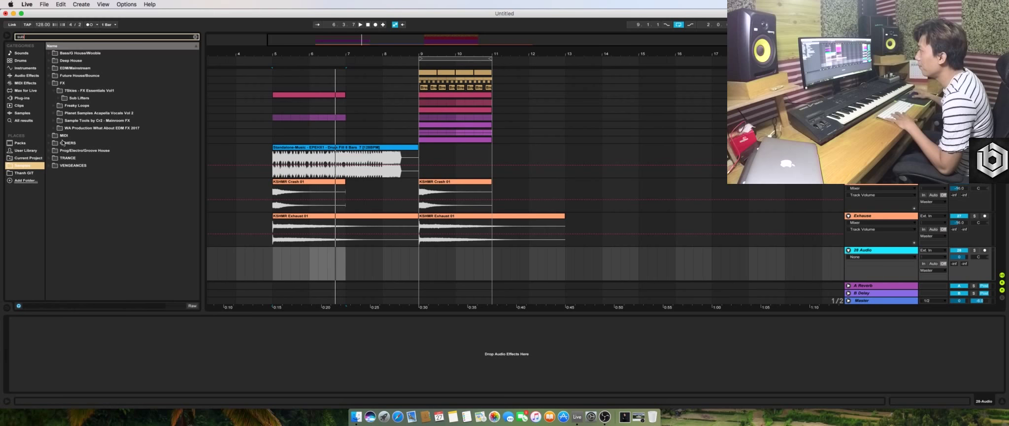
click(64, 142)
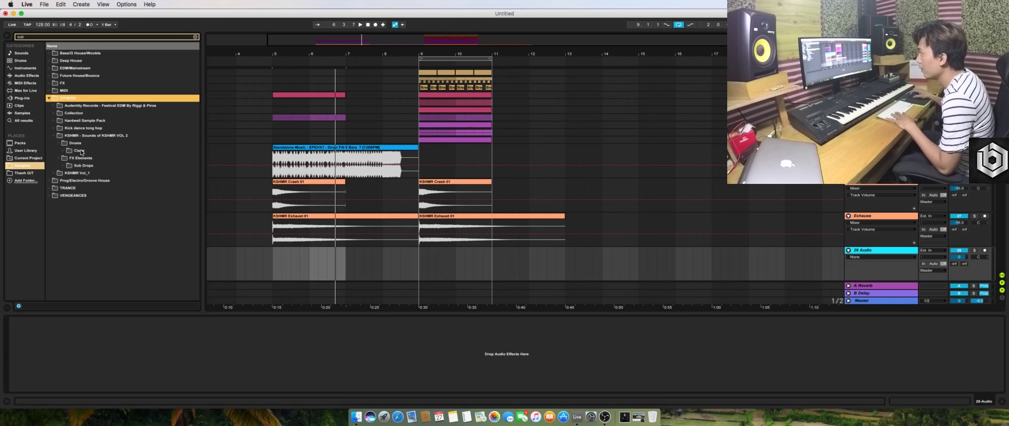
click(81, 159)
click(65, 166)
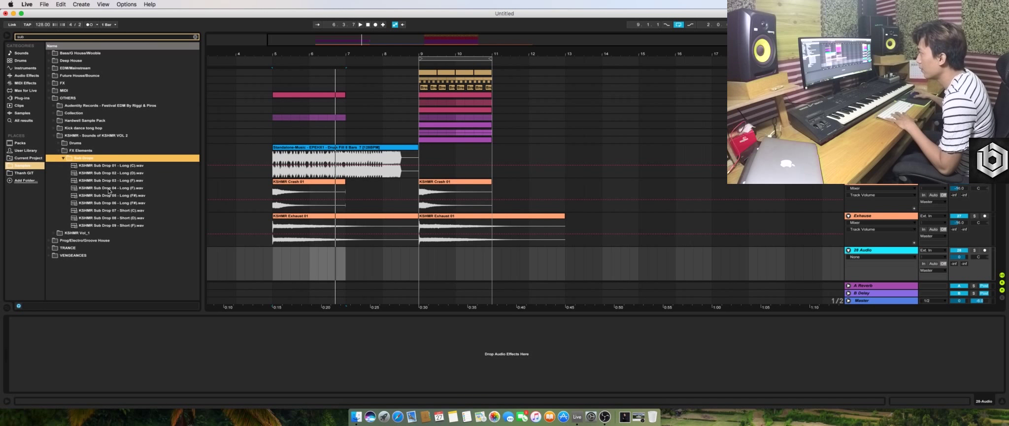
Audition the long sub drops and place KSHMR Sub Drop 05 - Long (F#) at bar 5 on the new audio track
click(116, 195)
click(131, 203)
click(130, 179)
click(131, 188)
click(133, 195)
click(135, 202)
click(134, 195)
drag(137, 196, 275, 266)
Lower the gain of the KSHMR Sub Drop clip
double_click(292, 254)
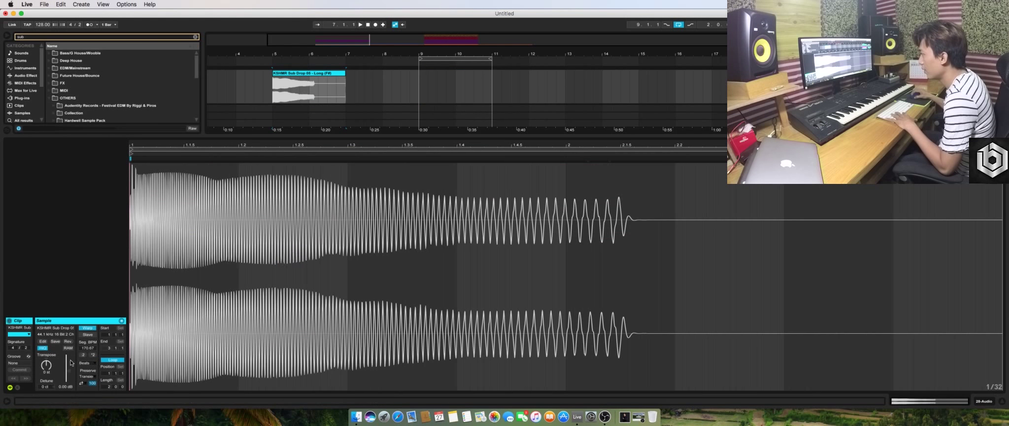
drag(71, 373, 71, 373)
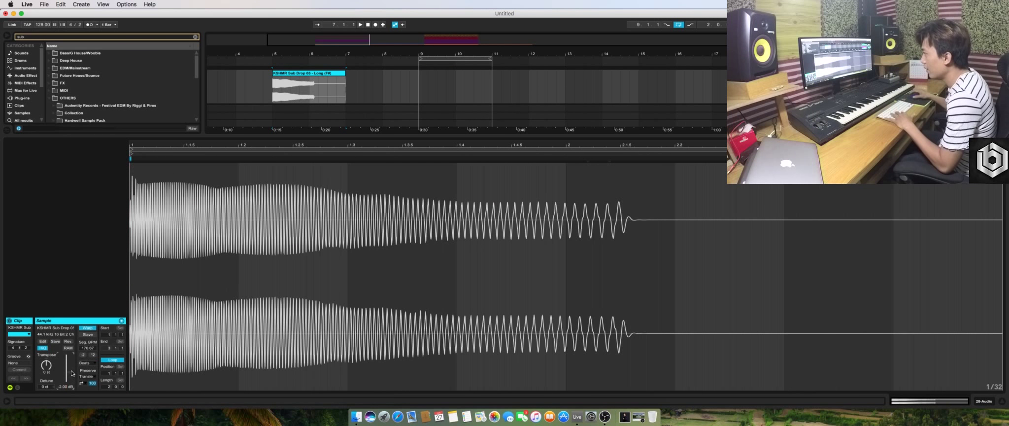
key(Delete)
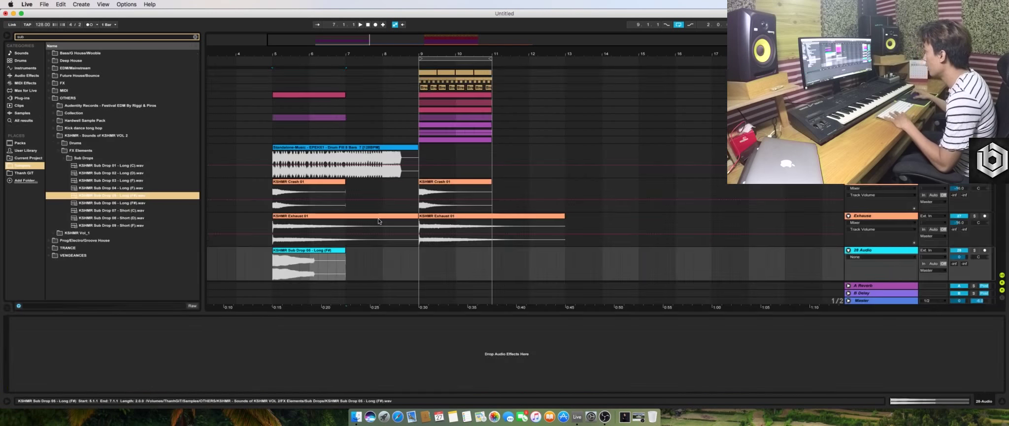
Set the sub drop track's volume to -18 dB and play the section from bar 5
click(959, 258)
text(-20)
key(Return)
key(space)
text(-18)
key(Return)
key(space)
key(space)
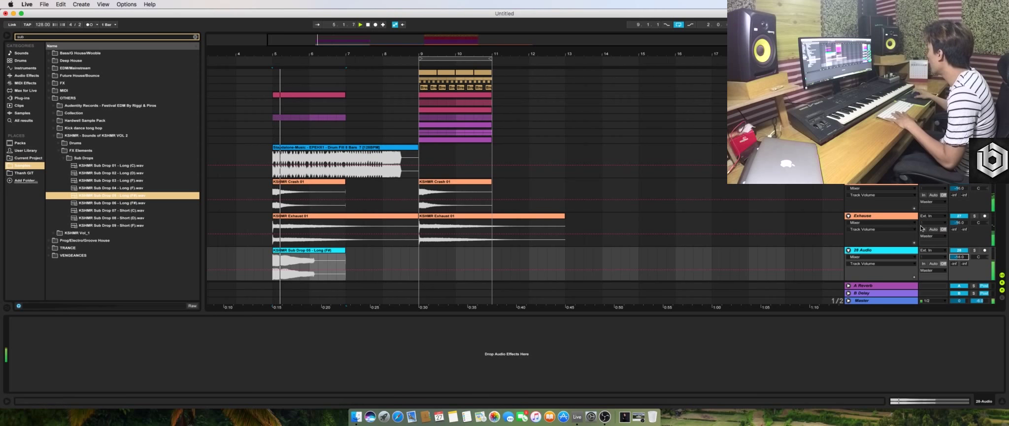
Insert another audio track below the sub drop track and replay the section from bar 5
click(884, 251)
key(super+t)
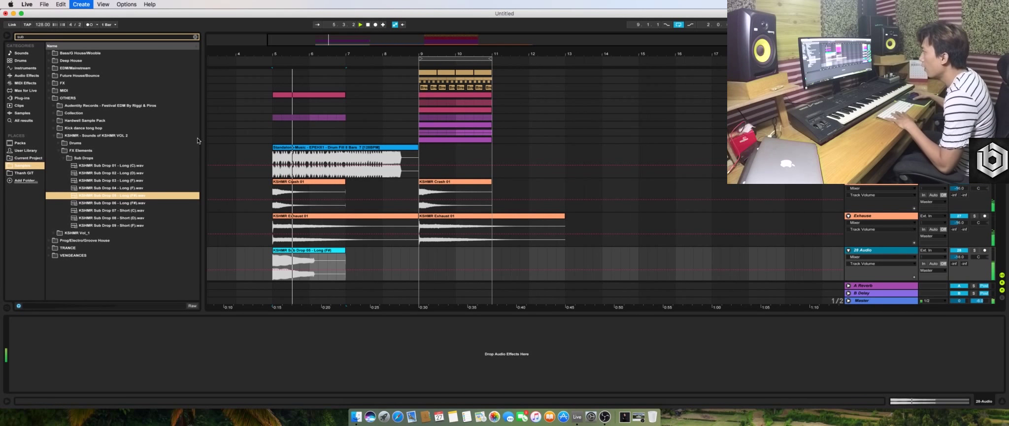
key(space)
key(space)
key(space)
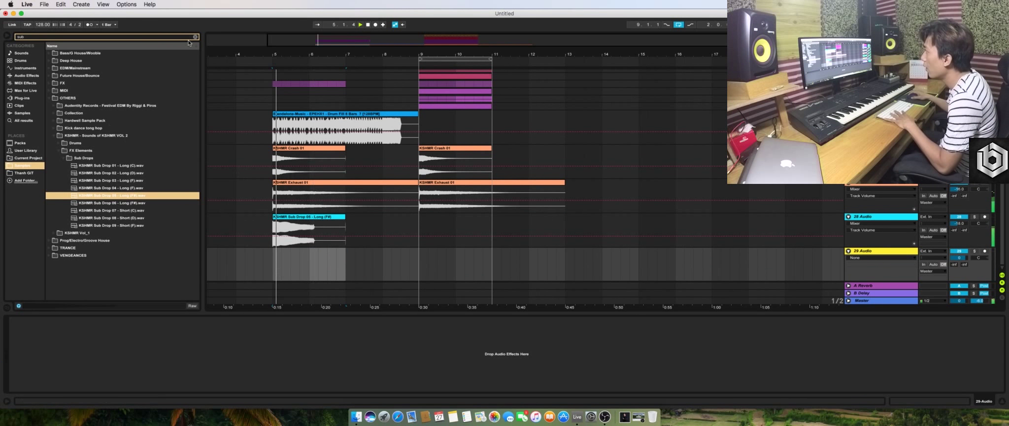
Clear the sample search and open the Tonal Risers folder of the 7Skies FX Essentials Vol1 pack
click(195, 38)
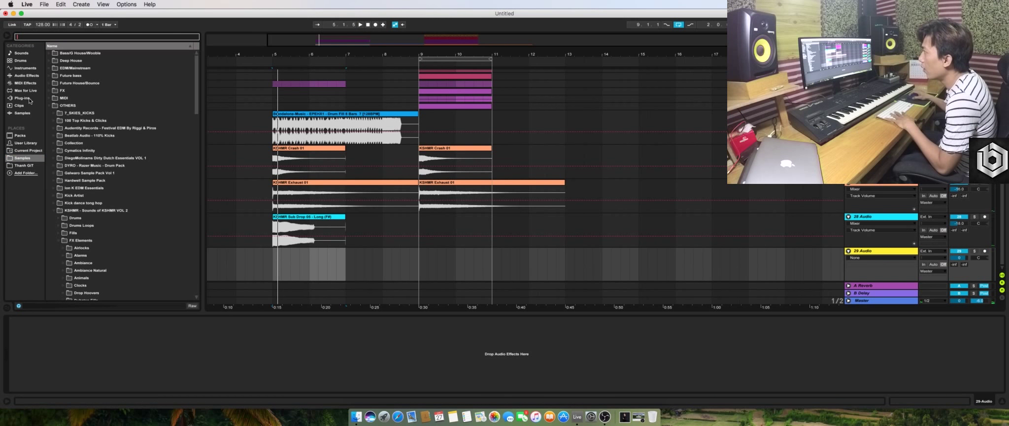
click(75, 115)
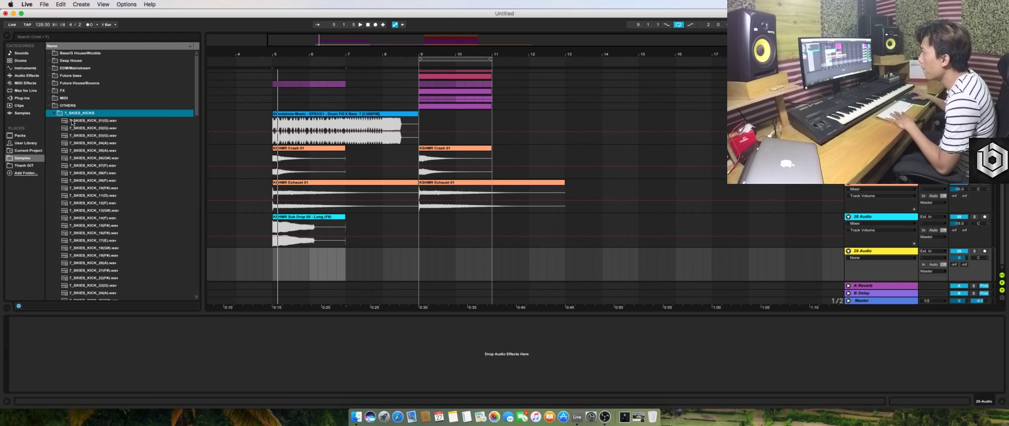
click(54, 113)
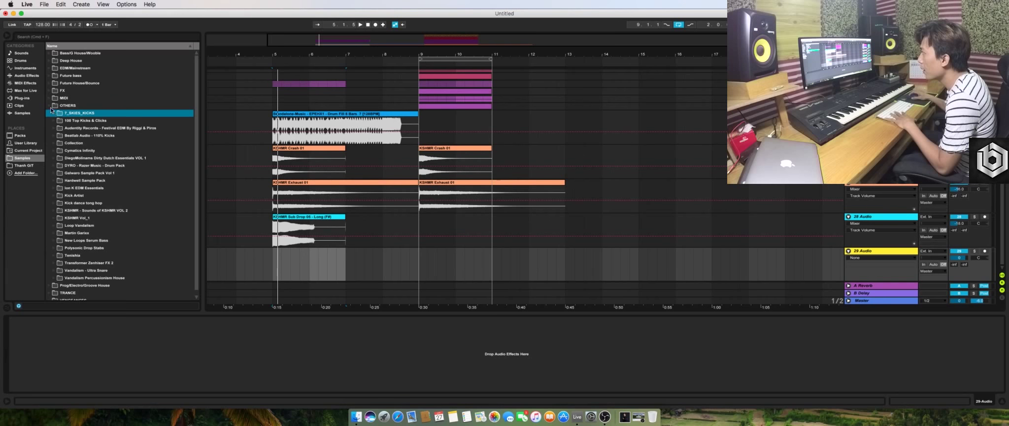
click(50, 105)
click(49, 91)
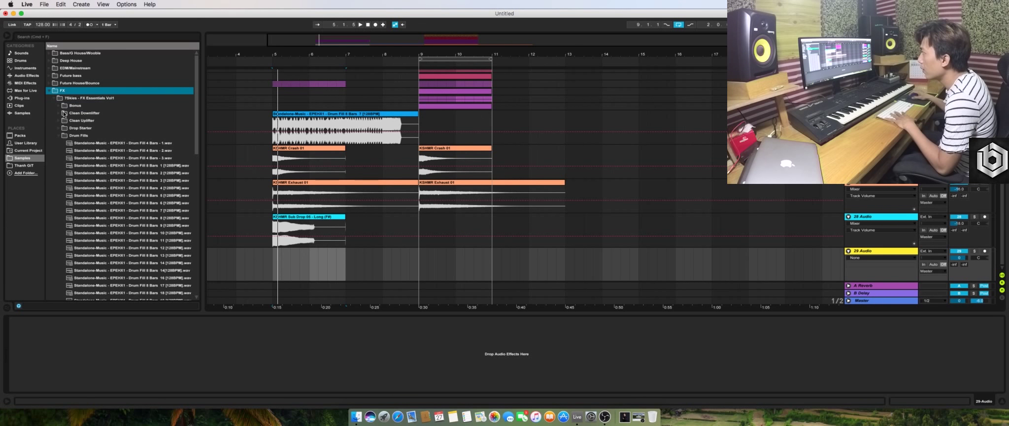
click(61, 138)
scroll(79, 158, down, 1)
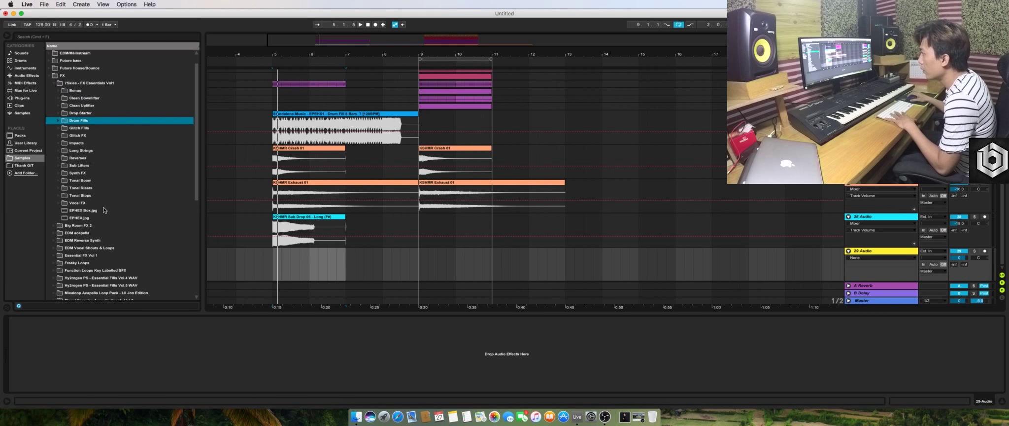
click(68, 188)
click(60, 187)
scroll(99, 183, down, 1)
Audition several tonal risers and place EPEHX1 - Tonal 01 [F] at bar 5 on the new audio track
click(116, 182)
click(133, 191)
scroll(142, 196, down, 3)
click(148, 150)
scroll(155, 145, down, 1)
scroll(156, 144, down, 1)
click(156, 150)
click(152, 120)
click(156, 158)
click(156, 166)
drag(155, 128, 296, 253)
Set the tonal riser clip's segment tempo to 128 BPM and change its warp mode
double_click(297, 254)
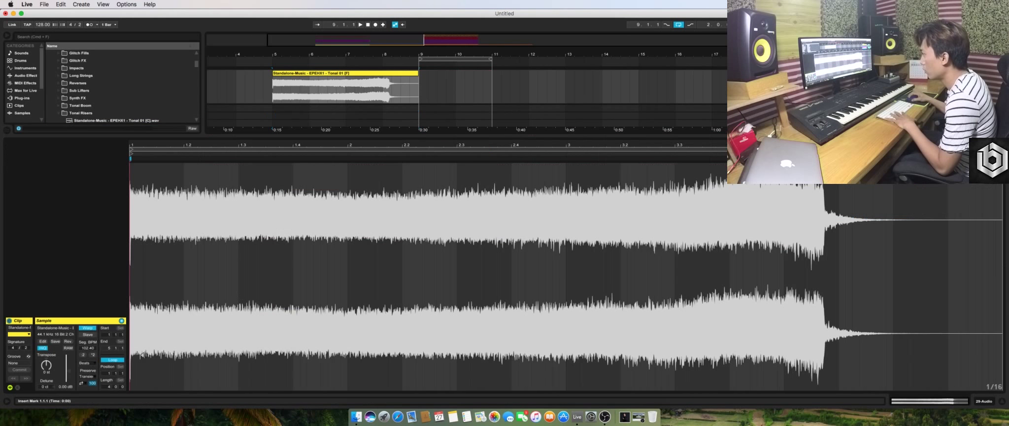
click(93, 347)
text(12)
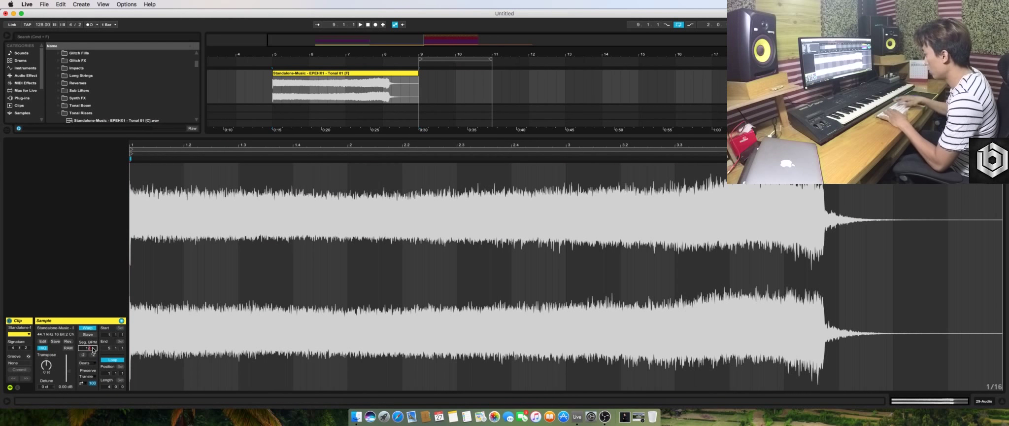
text(8)
key(Return)
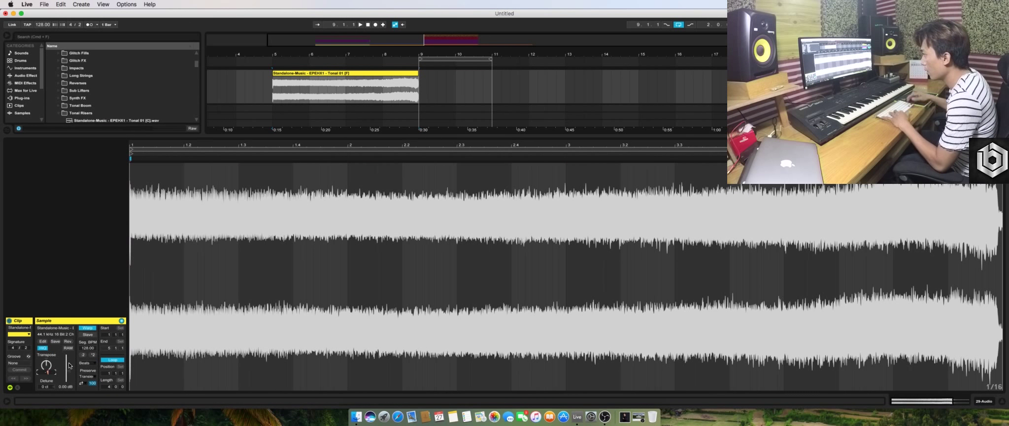
click(86, 364)
click(95, 399)
key(shift+Tab)
Try the tonal riser track at a volume of -16 dB during playback and delete the track
click(959, 256)
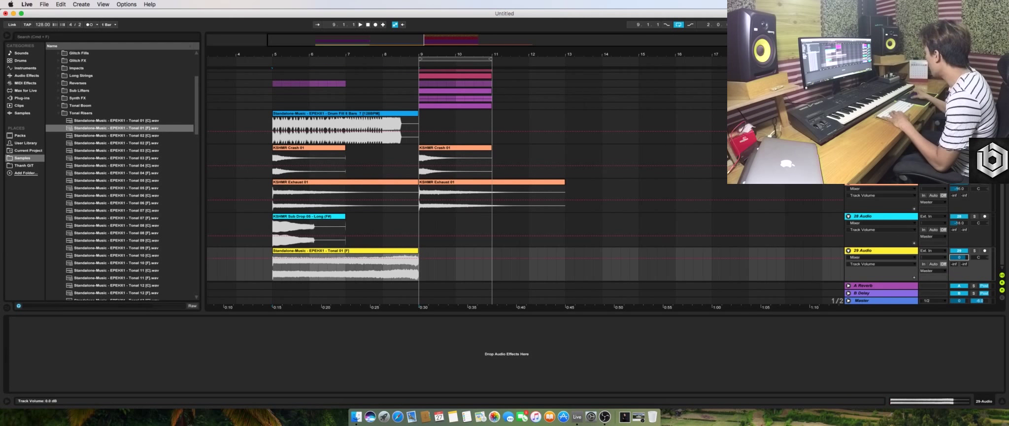
key(space)
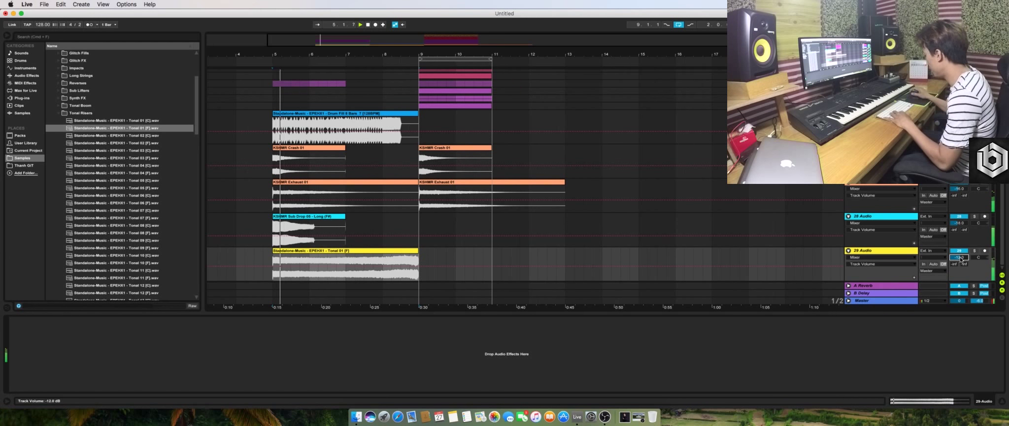
text(-16)
key(Return)
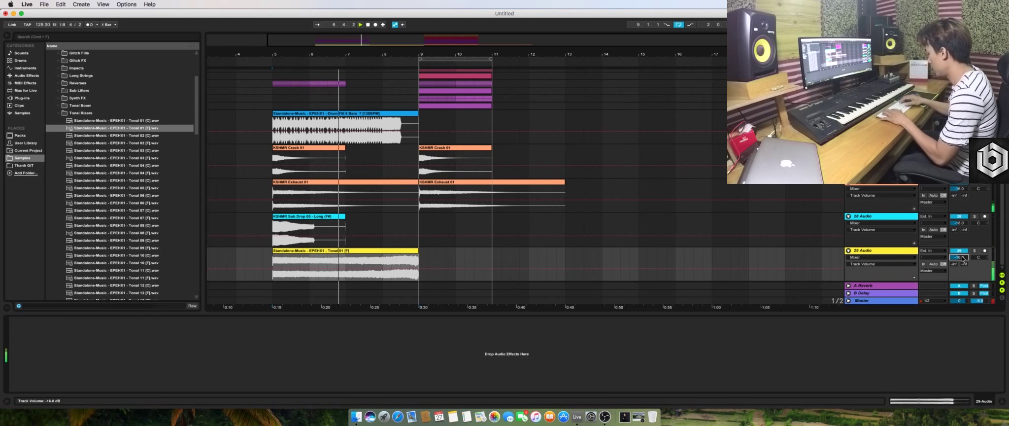
drag(963, 259, 963, 257)
click(390, 207)
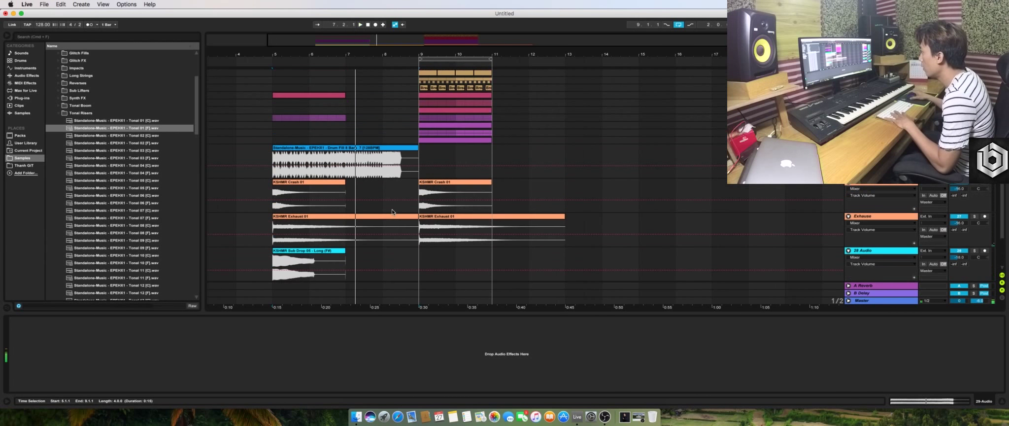
Close the Tonal Risers folder and open the Tonal Stops folder in the same FX pack
scroll(390, 211, up, 2)
scroll(391, 211, up, 1)
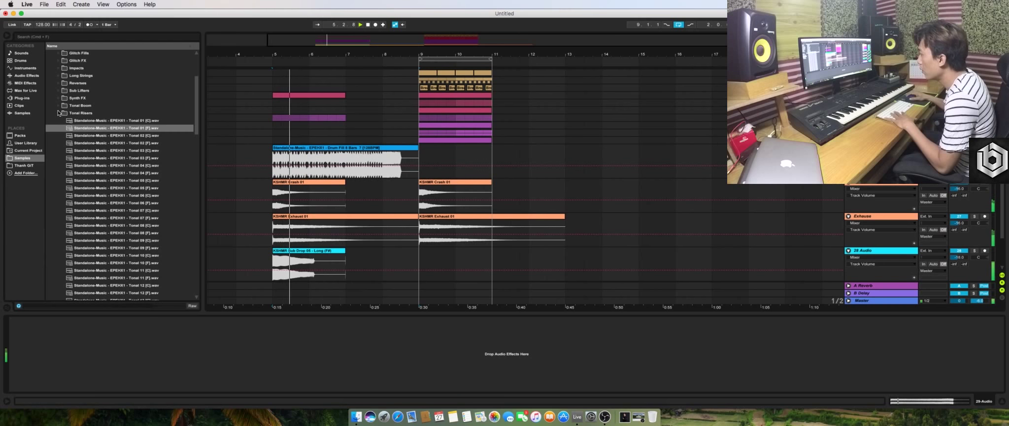
scroll(102, 128, up, 3)
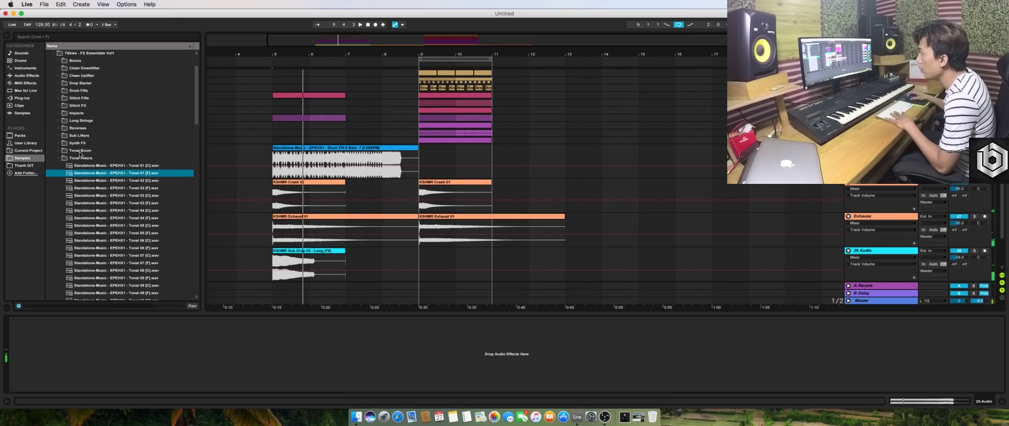
click(59, 158)
click(76, 159)
key(Right)
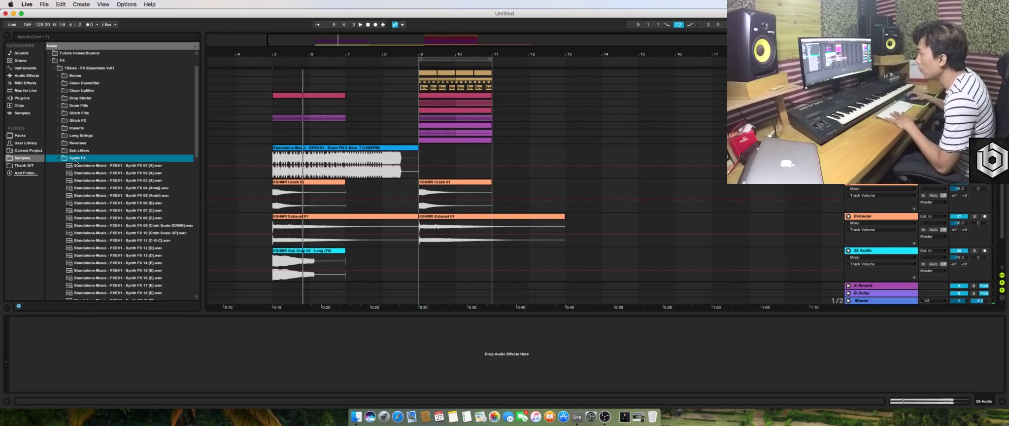
click(58, 159)
key(Down)
key(Down)
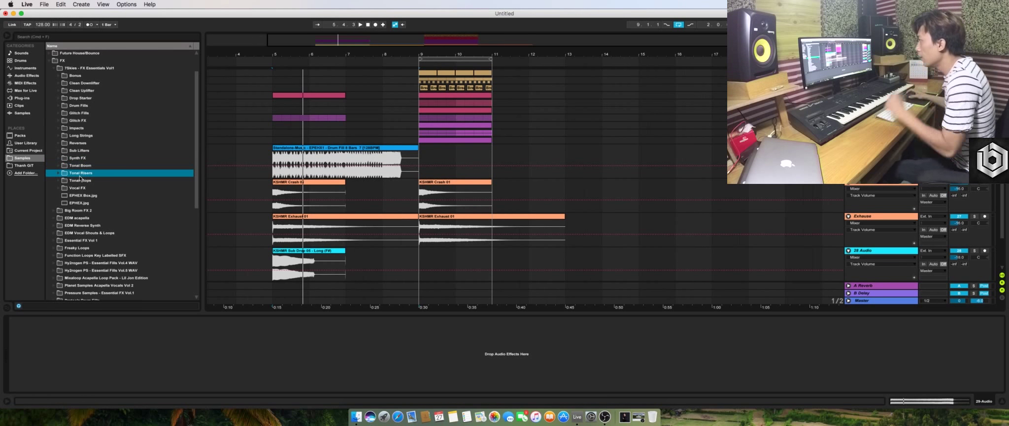
key(Down)
key(Right)
Audition the tonal stop samples from 01 [C] onward and select Tonal Stop 05 [F]
key(Down)
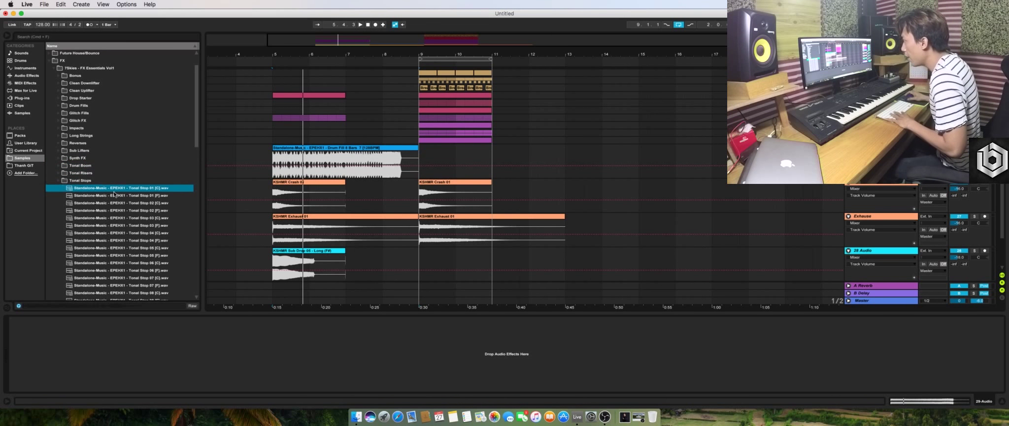
key(Down)
key(Down)
key(Down)
scroll(150, 201, down, 1)
key(Down)
key(Down)
scroll(160, 200, down, 1)
key(Down)
key(Down)
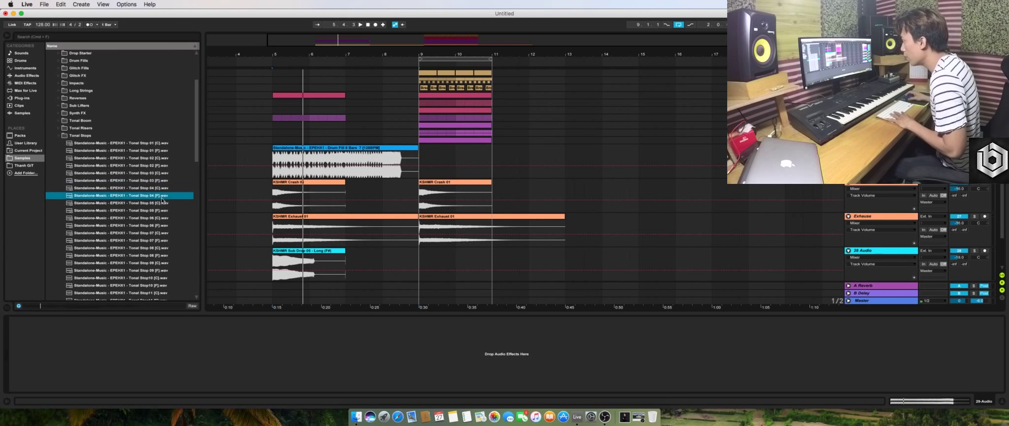
click(163, 210)
scroll(163, 209, down, 1)
click(164, 209)
scroll(164, 210, down, 1)
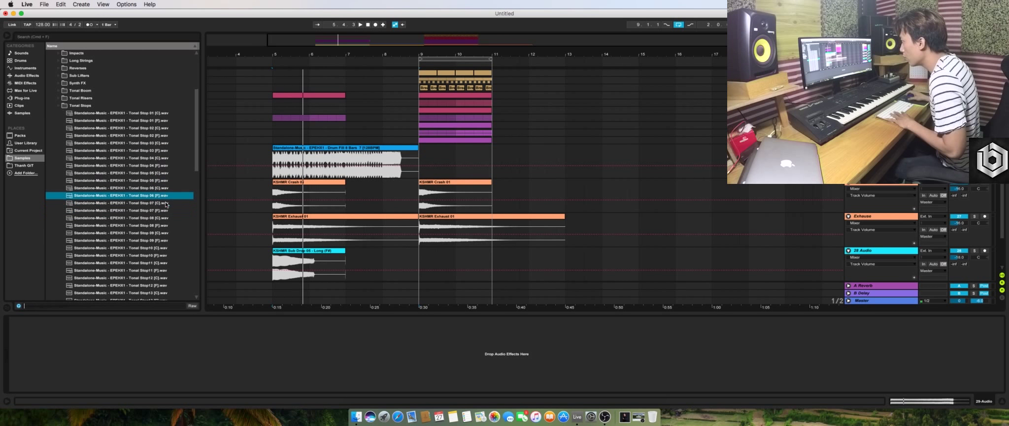
click(163, 182)
Add Tonal Stop 04 [F] at bar 7 on a new audio track below the sub drop, in Complex Pro warp mode, transposed -1 st
click(865, 253)
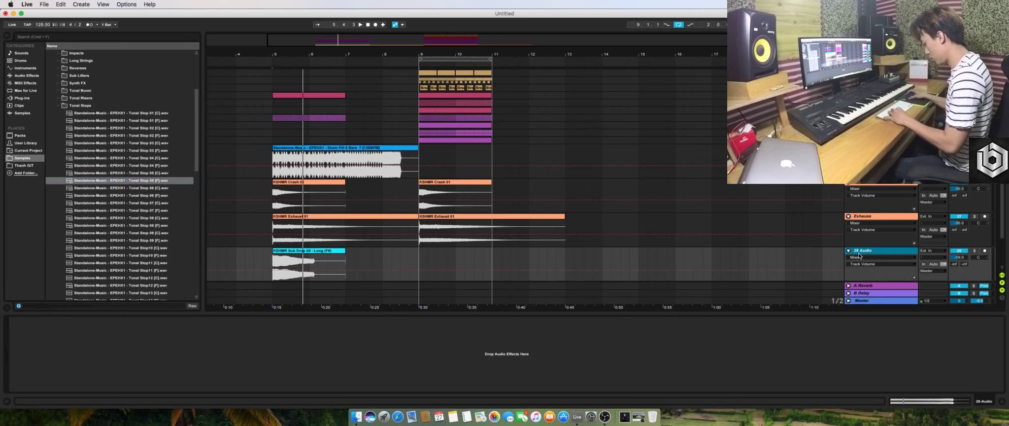
key(super+t)
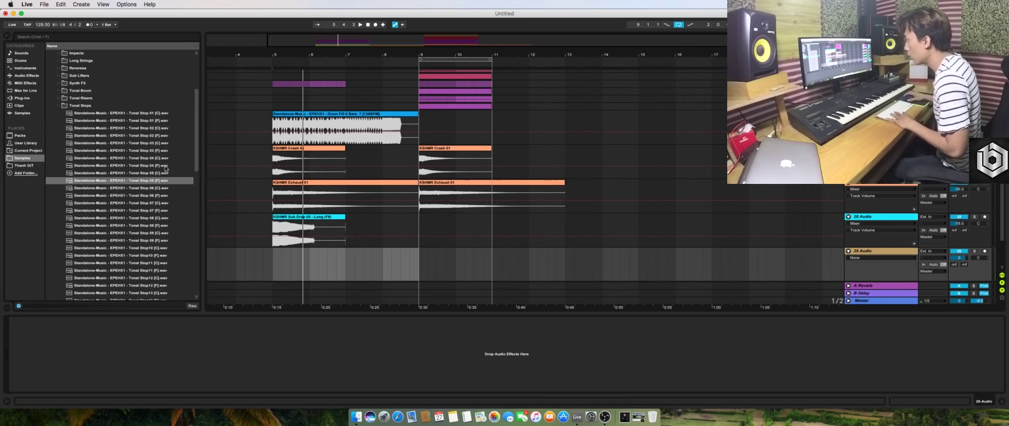
click(165, 166)
drag(163, 166, 349, 268)
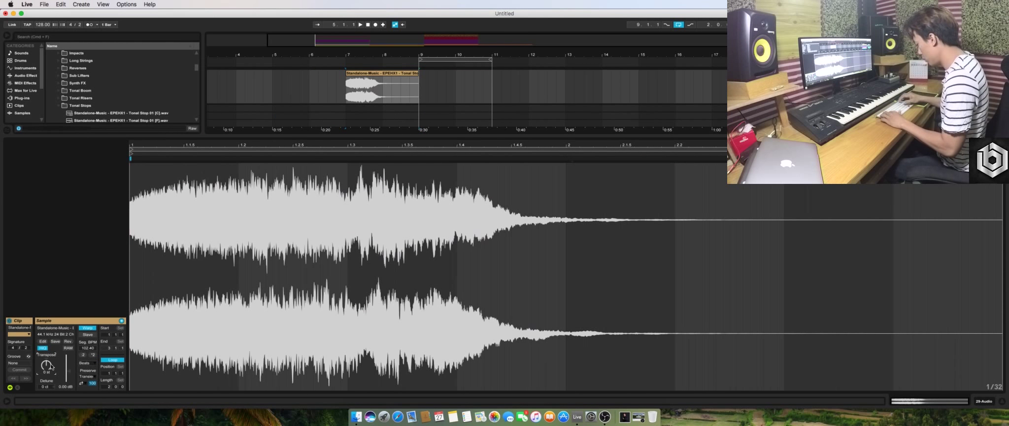
click(92, 363)
click(92, 402)
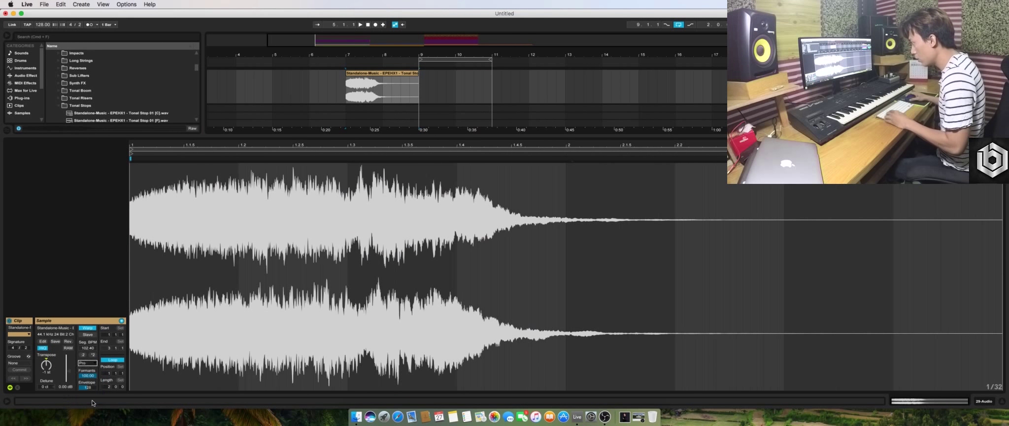
Lower the tonal stop track's volume while playing the section from bar 7
key(shift+Tab)
key(space)
key(space)
click(959, 223)
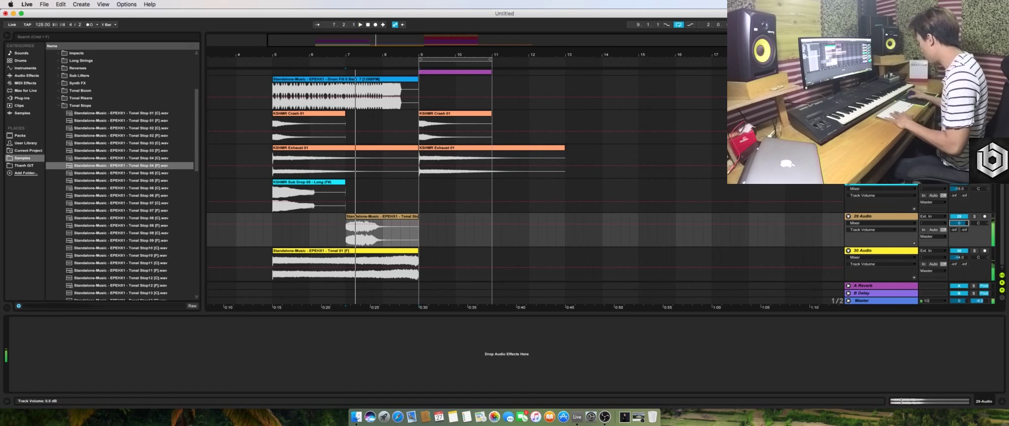
key(Return)
key(space)
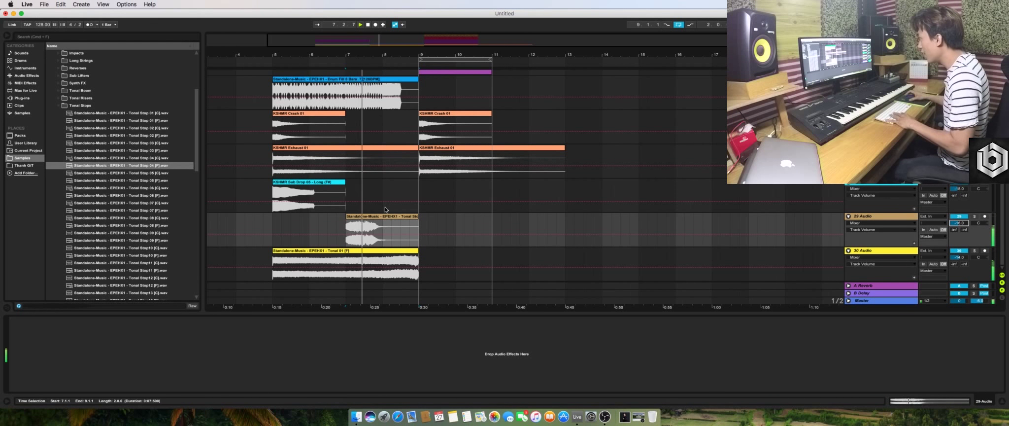
Copy the Main Drop track's MIDI clip from bar 5 to bar 7
scroll(385, 209, up, 3)
scroll(391, 181, up, 5)
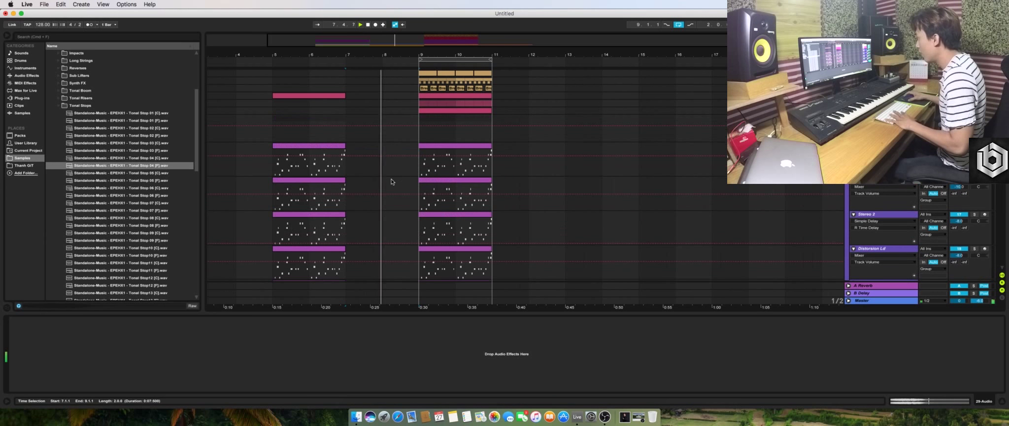
click(289, 146)
key(space)
drag(290, 146, 366, 146)
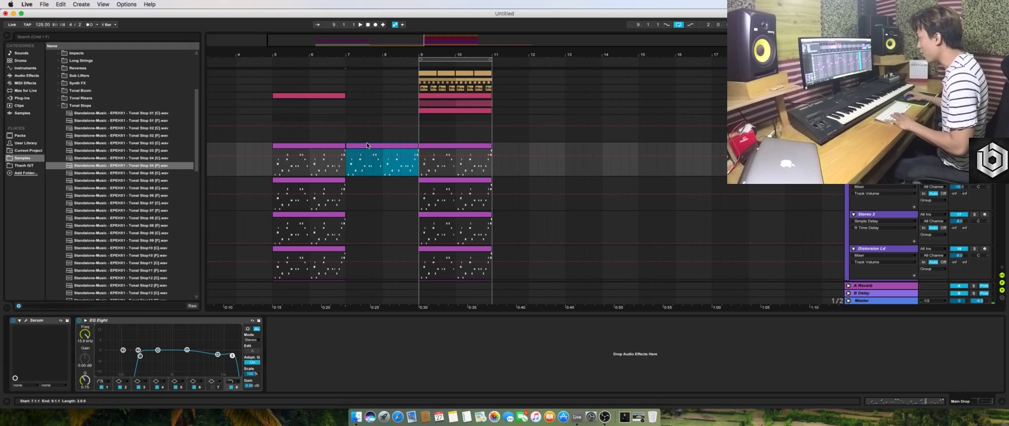
Delete every note except the first B2 in the copied clip, move B2 to the clip start and extend it with Legato
double_click(367, 145)
drag(181, 202, 1004, 409)
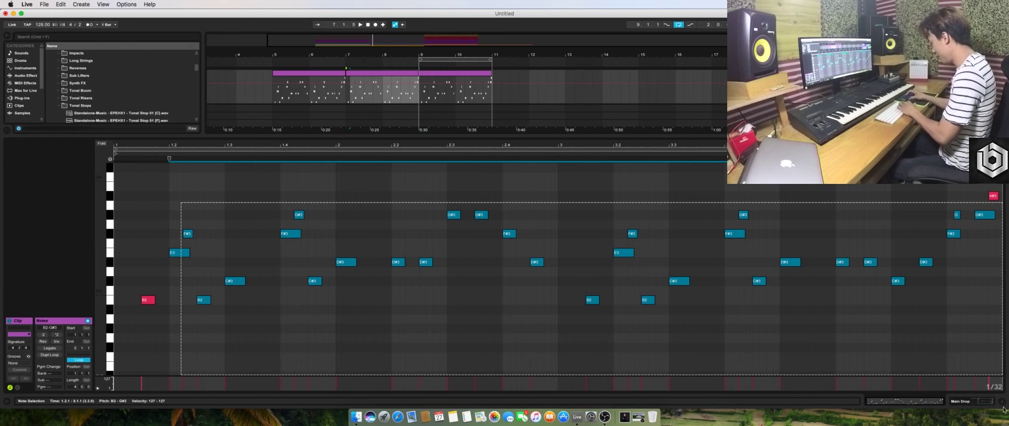
key(Delete)
drag(999, 231, 1004, 191)
key(Delete)
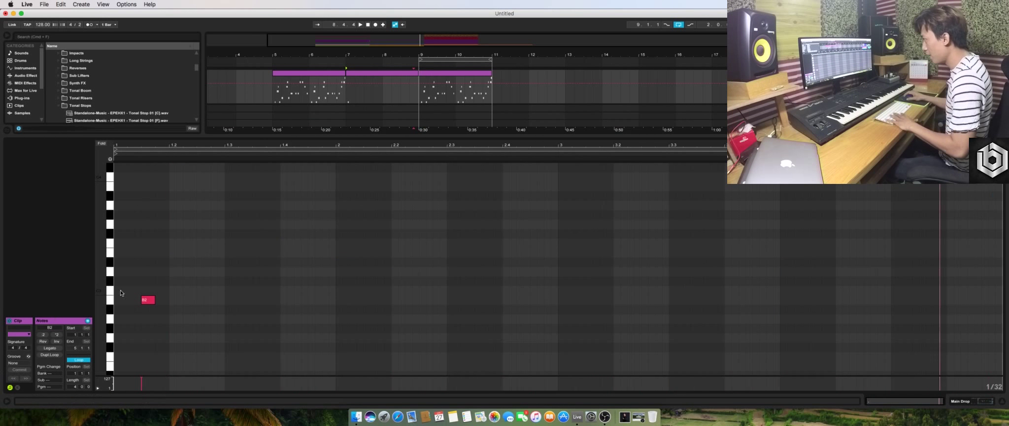
drag(151, 302, 124, 301)
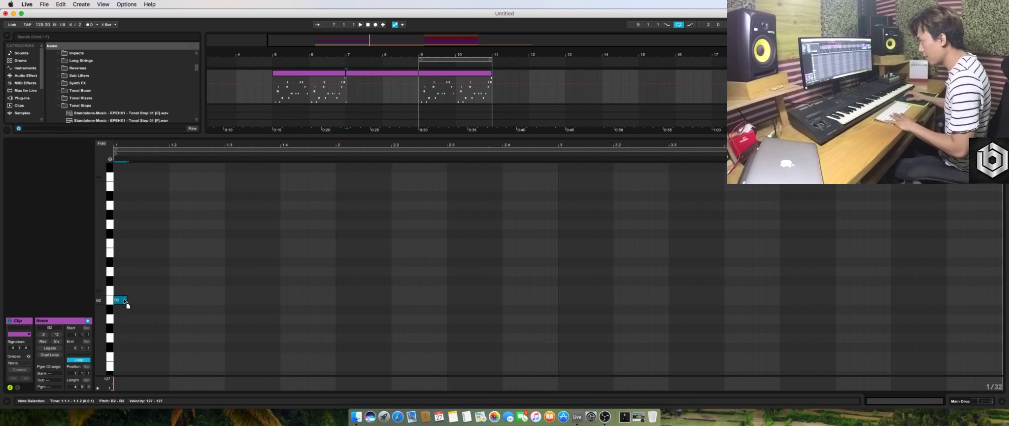
click(57, 348)
Copy the held-note clip at bar 7 to the other drop layers down to Distorsion Ld and play back the transition
key(shift+Tab)
click(369, 81)
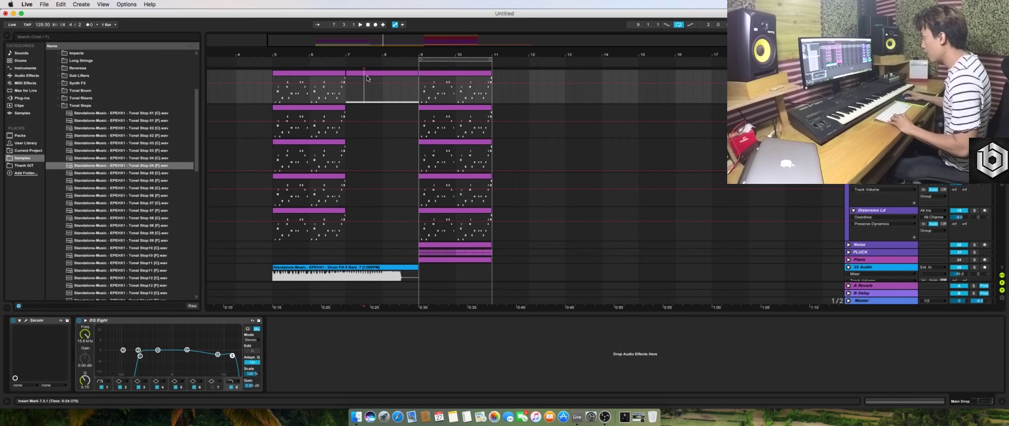
click(370, 73)
drag(371, 73, 378, 213)
scroll(382, 213, up, 1)
scroll(418, 210, down, 2)
scroll(423, 209, down, 2)
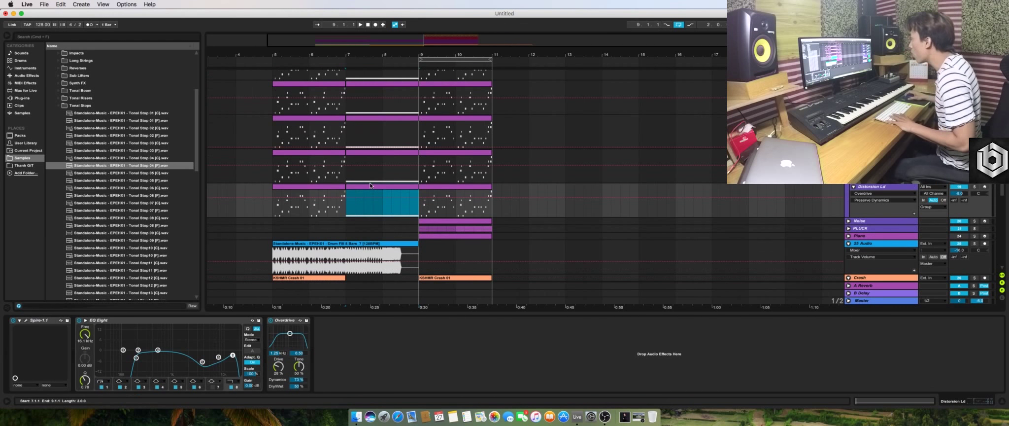
click(337, 211)
key(space)
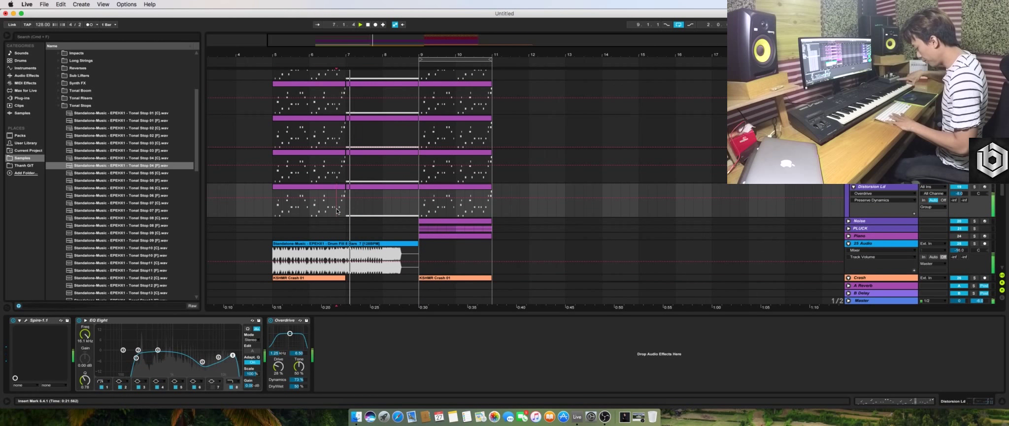
scroll(382, 151, up, 5)
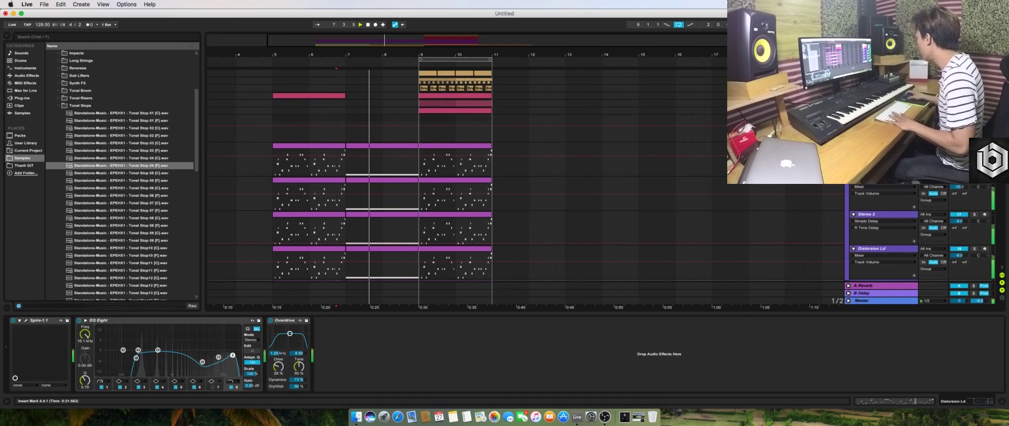
Lower the DROP group's automation line between bars 7 and 9 and play back that range
click(382, 129)
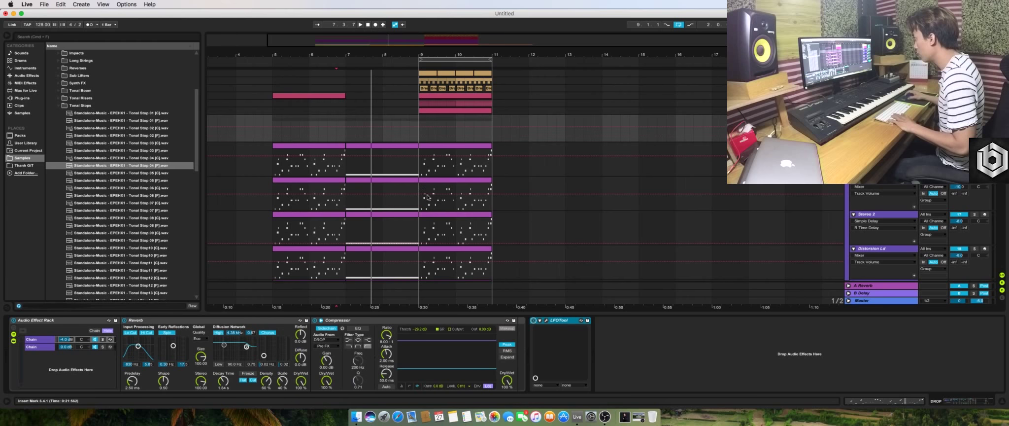
drag(346, 134, 412, 137)
key(space)
scroll(218, 163, down, 1)
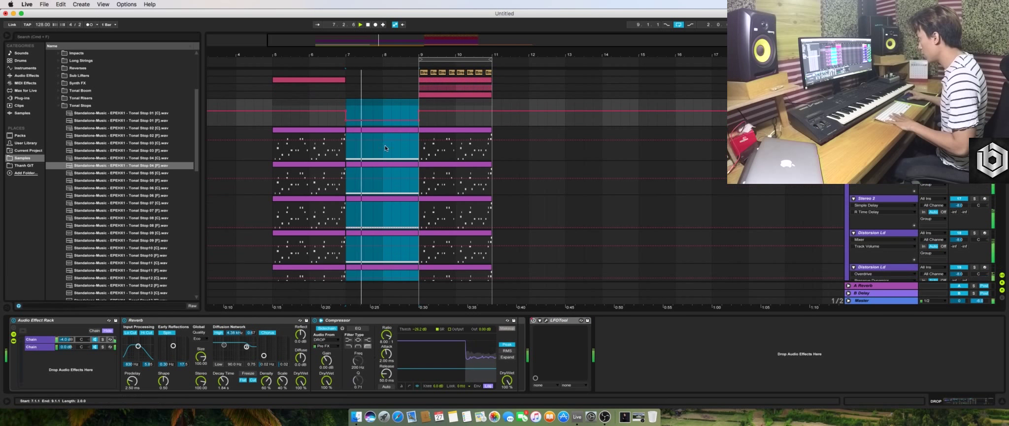
Search the audio effects for "fil" and add Auto Filter at the end of the DROP group's device chain
click(44, 38)
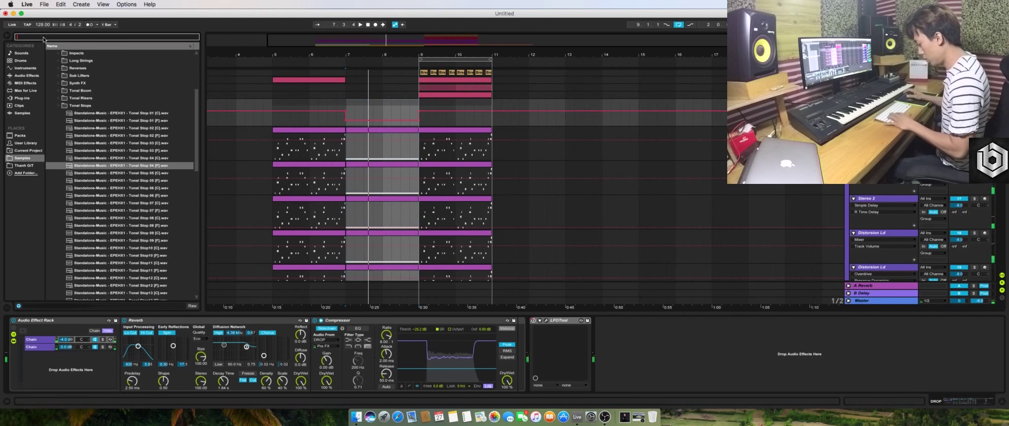
text(fil)
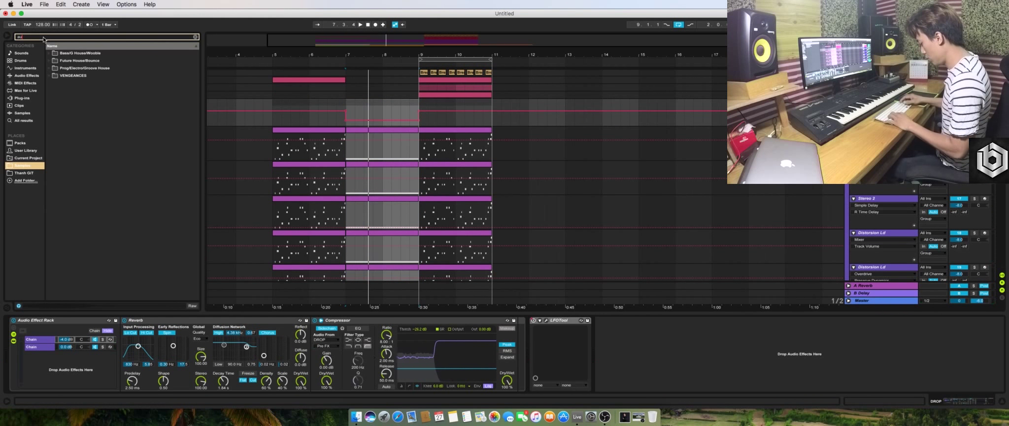
key(BackSpace)
key(BackSpace)
text(ill)
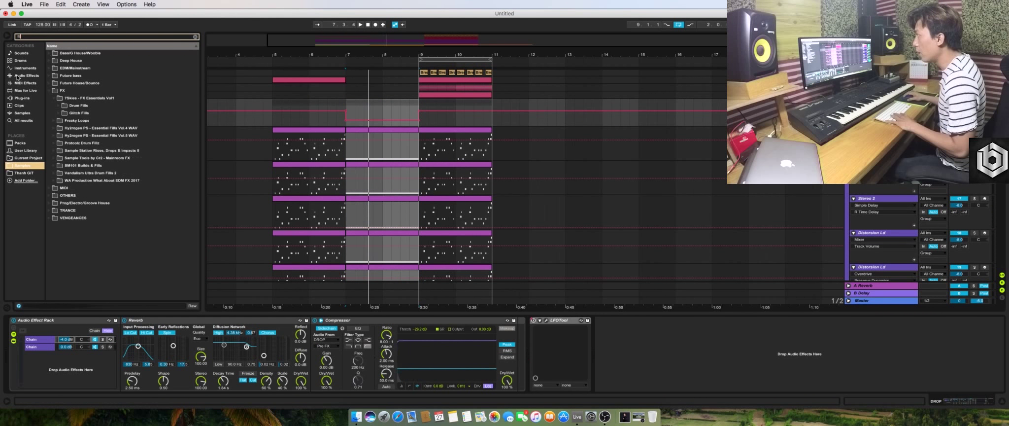
click(20, 76)
click(75, 61)
drag(600, 276, 659, 311)
Automate the DROP group's Auto Filter frequency to dip from 6.3 to bar 7 and rise back towards bar 8, checking with playback
drag(328, 113, 340, 113)
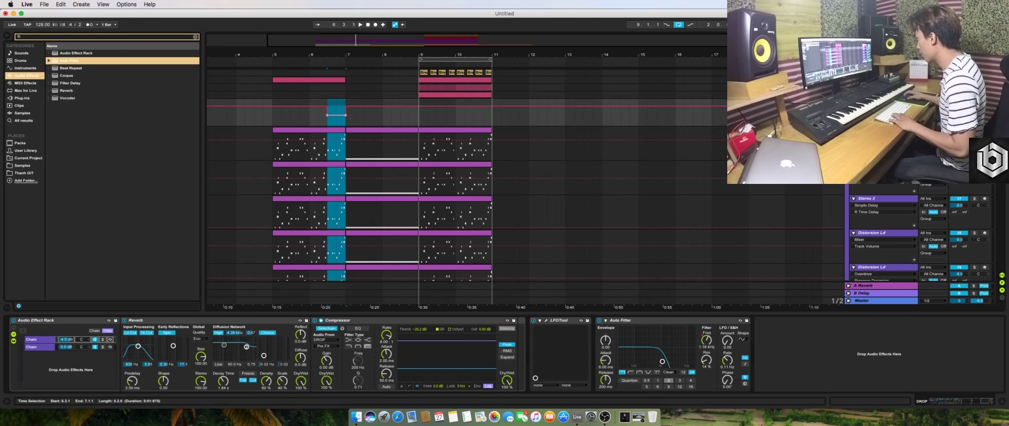
key(space)
drag(346, 122, 370, 120)
key(space)
click(383, 115)
key(space)
Curve the Auto Filter frequency automation downward from 8.3 to bar 9 and play it back
drag(401, 118, 419, 118)
drag(412, 52, 412, 55)
drag(402, 107, 399, 115)
click(389, 113)
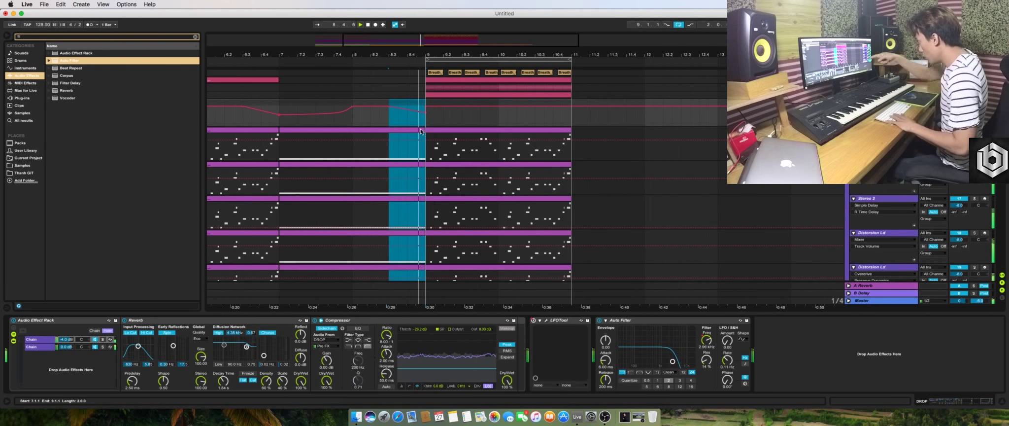
key(space)
Shorten the held-note clips on all the drop layers so they end at 8.4.4
click(420, 131)
scroll(418, 157, down, 3)
scroll(417, 157, down, 1)
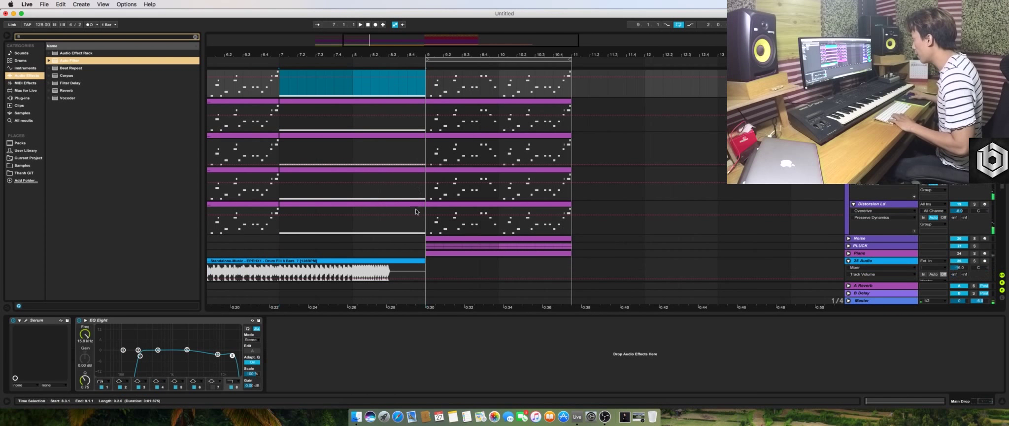
shift+click(421, 208)
drag(419, 205, 418, 204)
scroll(420, 179, up, 5)
drag(378, 55, 378, 29)
Search the audio effects for "pan" and add Auto Pan after Auto Filter on the DROP group
click(876, 118)
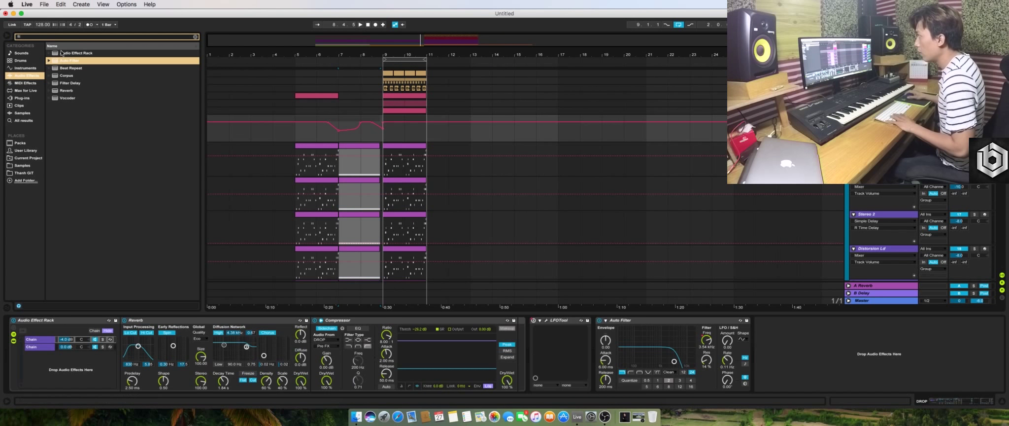
click(67, 37)
text(pan)
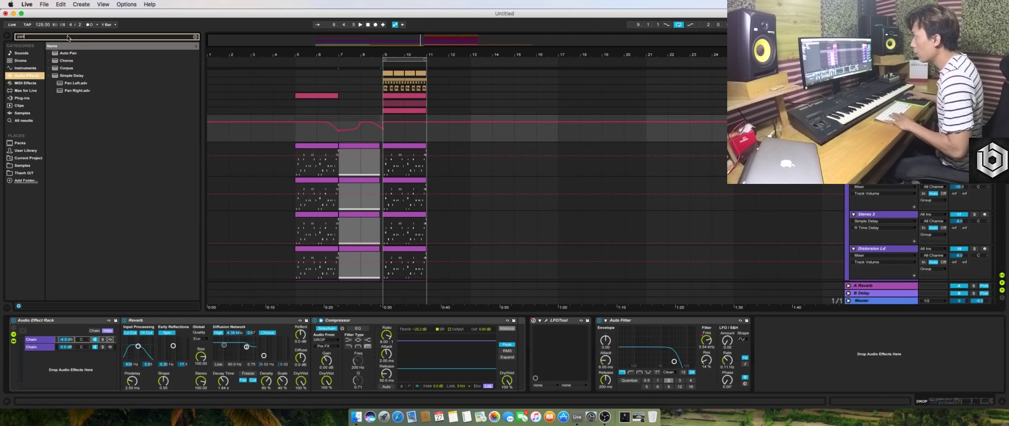
click(69, 52)
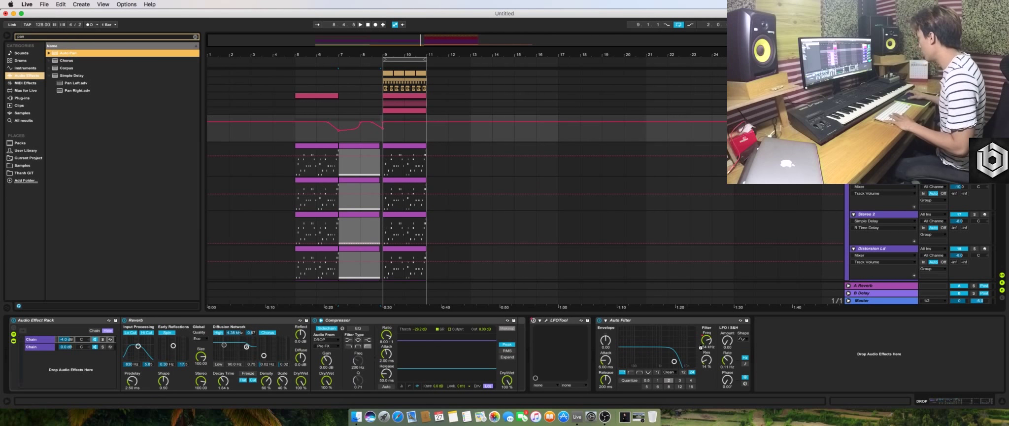
drag(701, 347, 720, 330)
Set the Auto Pan amount to 100% and adjust its tempo-synced rate
drag(765, 359, 766, 306)
click(784, 384)
drag(790, 362, 789, 344)
Automate the Auto Pan rate in descending half-bar steps from bar 7 to bar 9 in an enlarged DROP lane and play it back
click(415, 111)
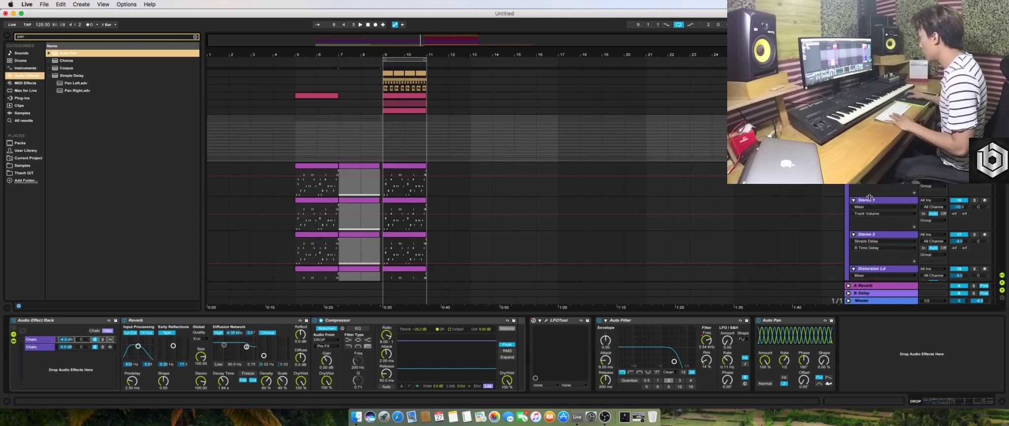
scroll(347, 133, up, 4)
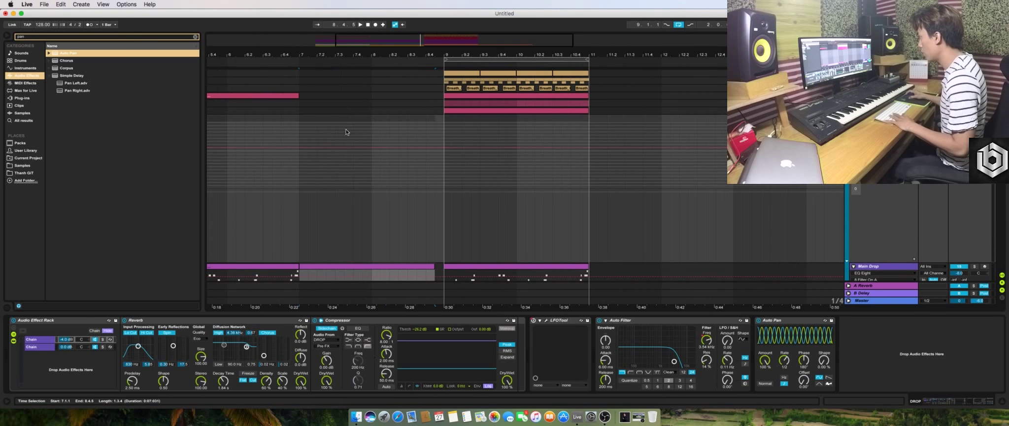
click(302, 171)
drag(299, 178, 335, 187)
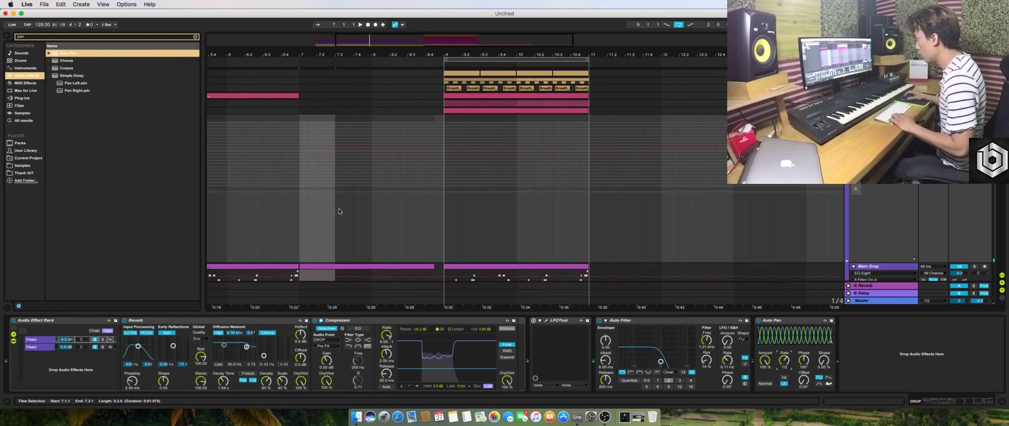
key(super+d)
drag(363, 153, 440, 198)
drag(429, 153, 426, 182)
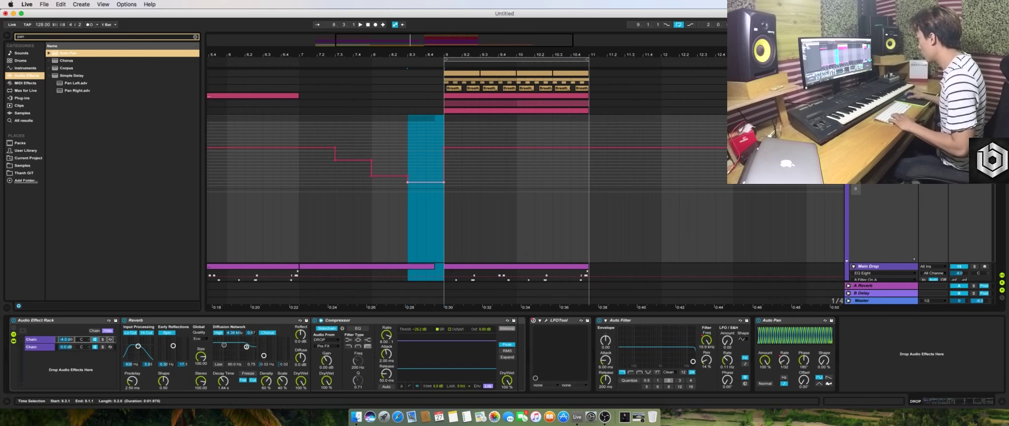
key(space)
click(290, 178)
key(space)
key(space)
Automate Auto Pan's on/off state to be off from bar 5 to 7 and copy that section to bars 9 to 11
drag(336, 54, 336, 40)
click(758, 320)
click(759, 320)
scroll(290, 191, down, 1)
mouse_move(271, 182)
mouse_down()
mouse_move(309, 185)
mouse_move(264, 178)
mouse_up()
click(320, 181)
key(space)
drag(298, 149, 300, 219)
key(ctrl+v)
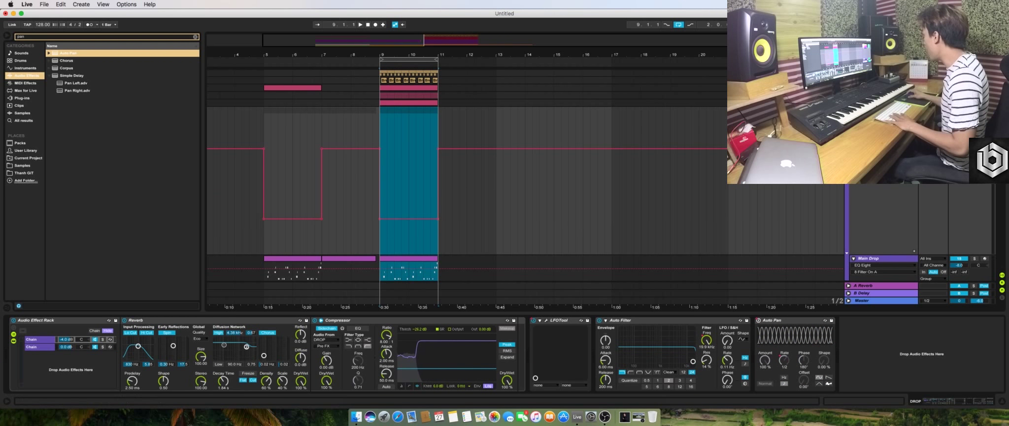
Search the plug-ins for "smile" and add Dada Life's Endless Smile to the end of the DROP group's device chain
click(36, 75)
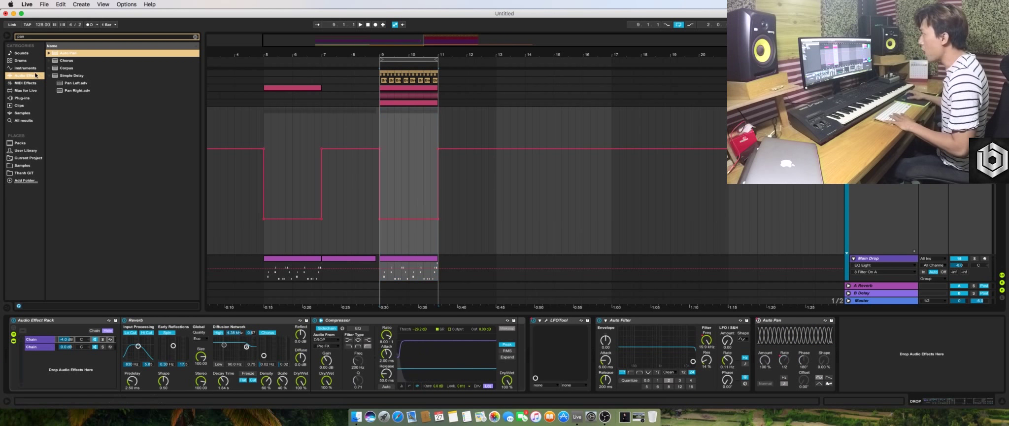
click(195, 37)
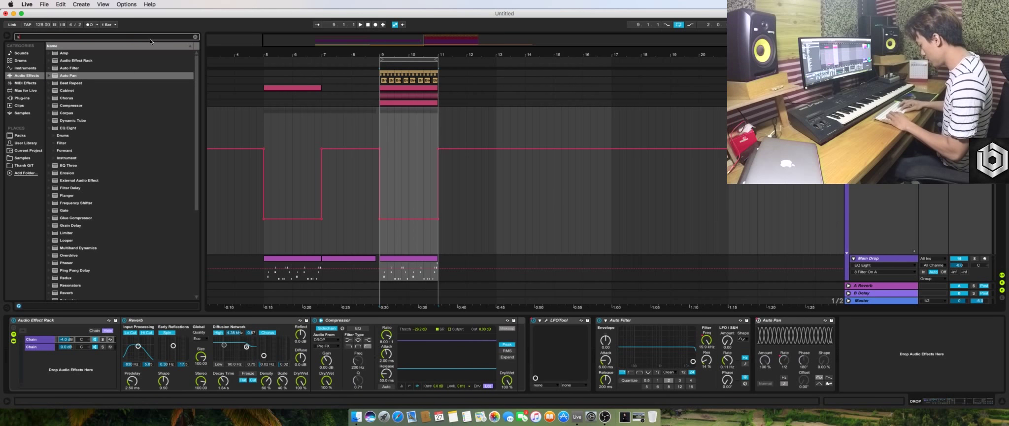
text(smile)
click(32, 100)
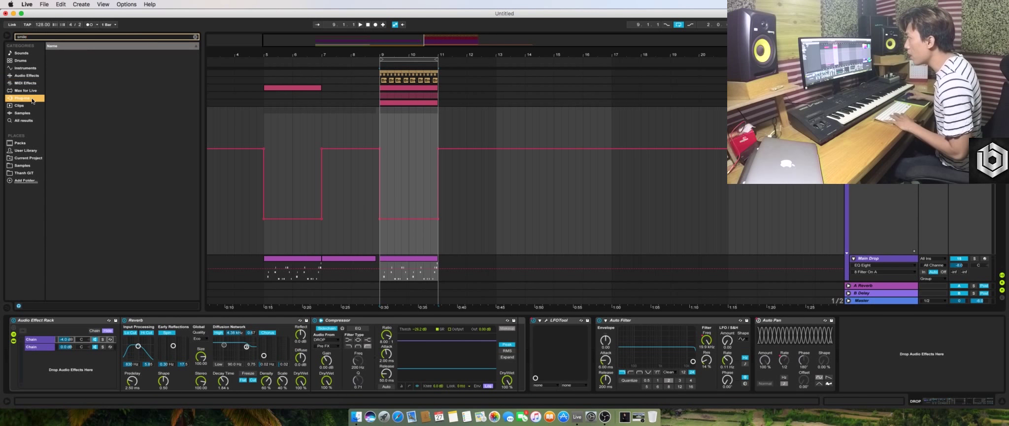
click(58, 61)
drag(67, 70, 327, 162)
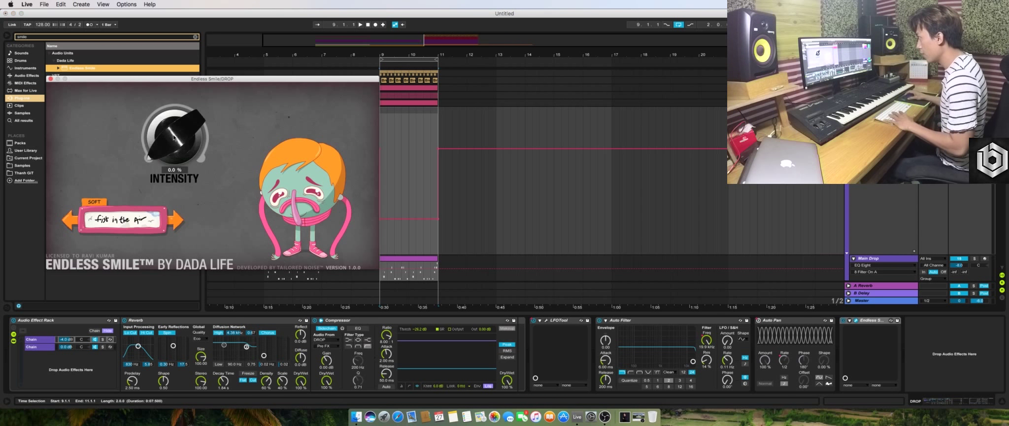
Close the Endless Smile window and collapse the enlarged DROP group lane and its unfolded tracks
click(50, 78)
scroll(346, 183, down, 3)
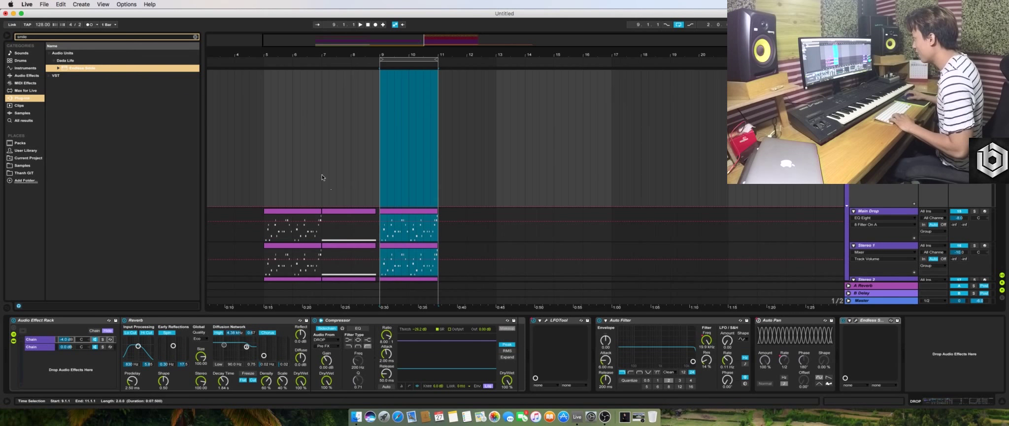
drag(322, 178, 379, 180)
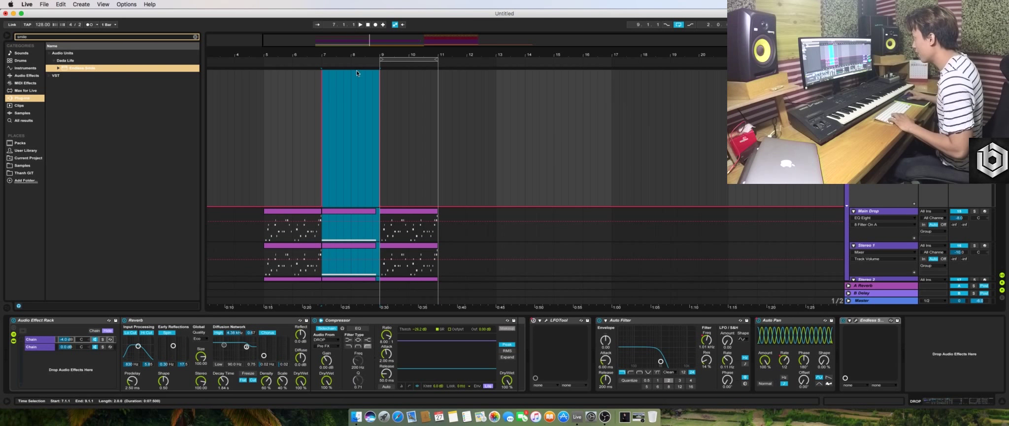
scroll(357, 73, up, 1)
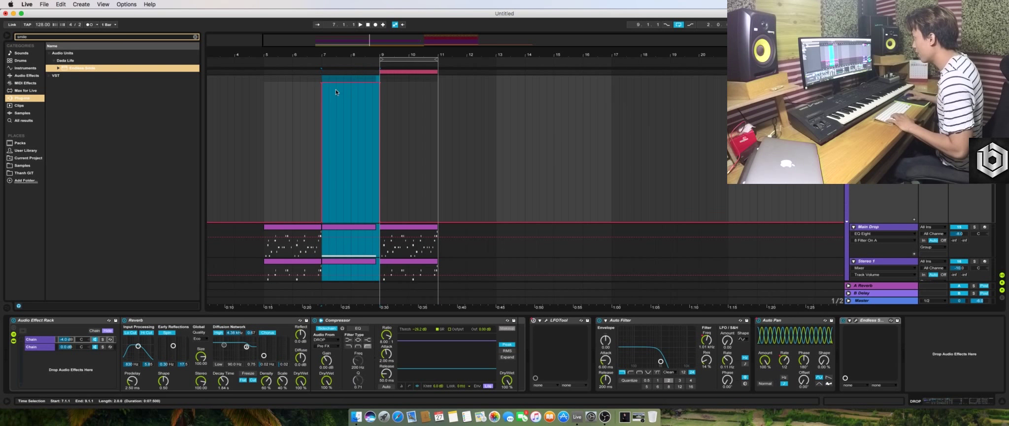
click(261, 178)
click(849, 79)
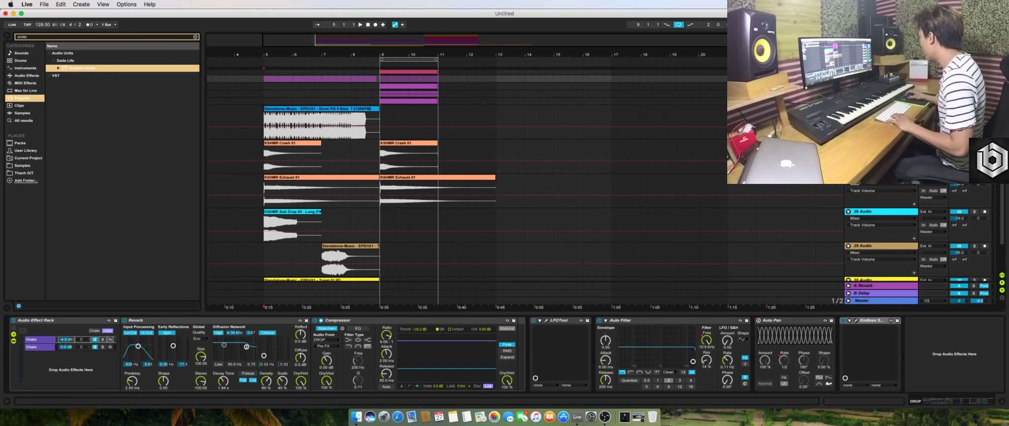
Collapse the audio sample tracks through 30-Audio and insert a new audio track beneath them
click(849, 109)
click(870, 109)
shift+click(875, 254)
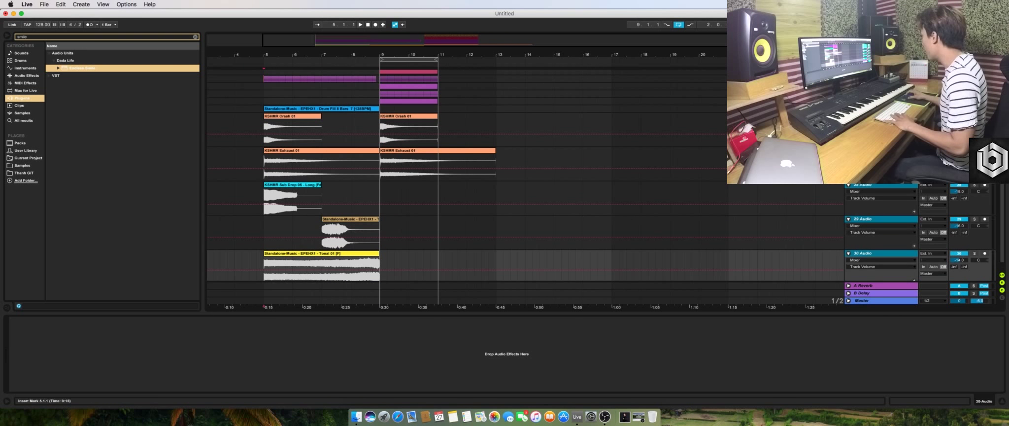
click(849, 150)
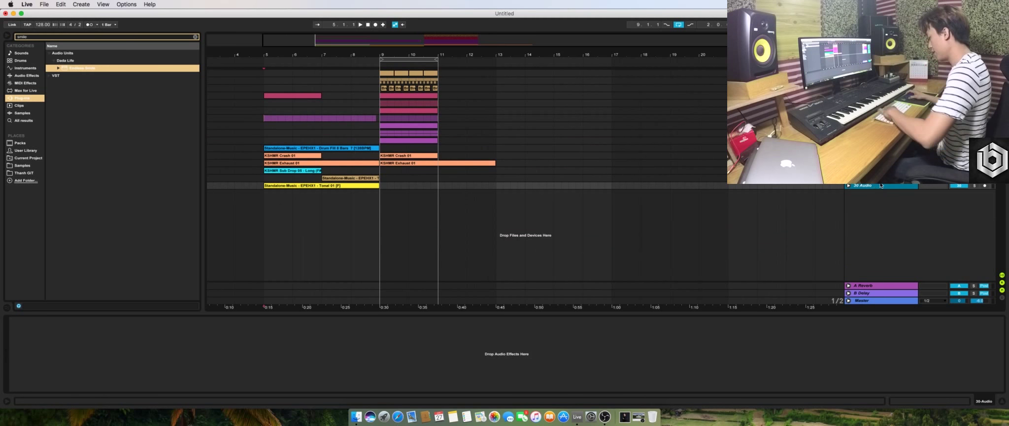
key(super+t)
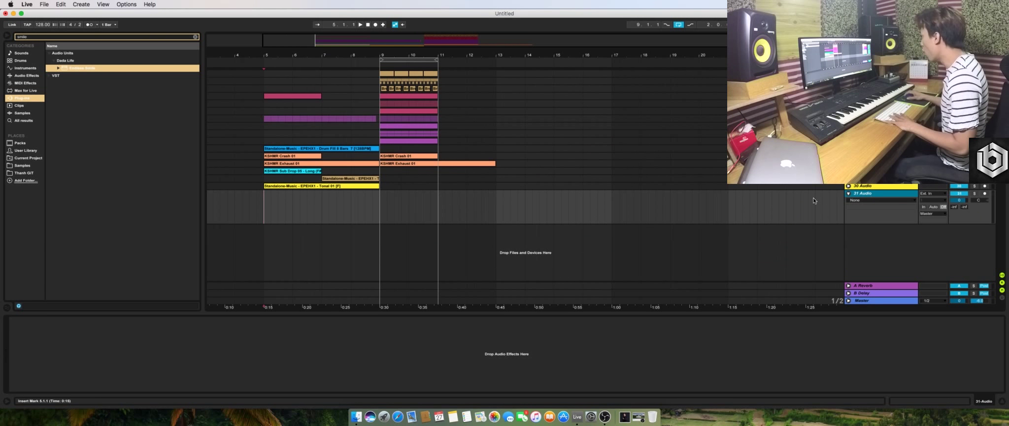
drag(353, 55, 353, 68)
Clear the browser search and show the FX Essentials Vol1 folders in Samples, with Tonal Stops collapsed
click(195, 36)
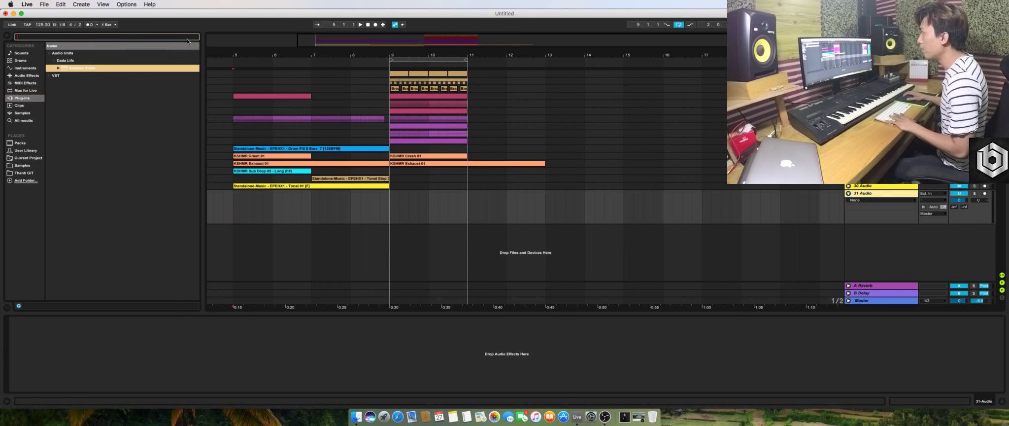
click(27, 75)
scroll(50, 114, down, 1)
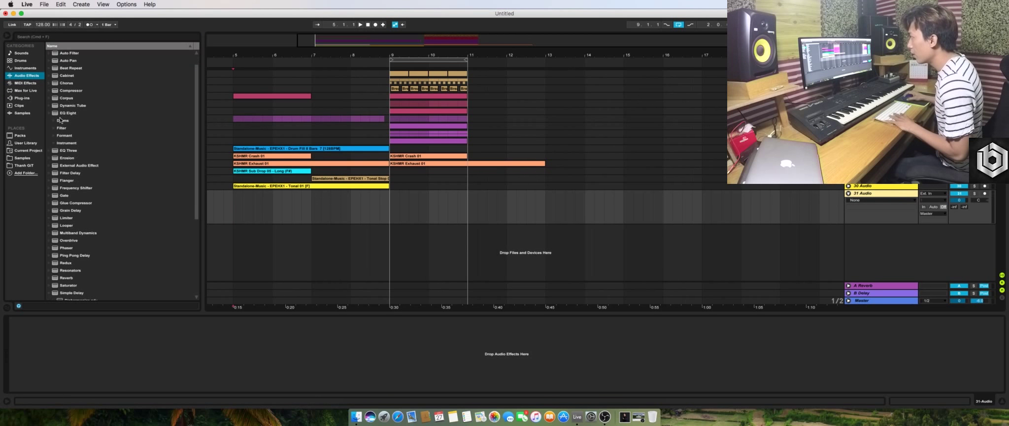
click(50, 113)
click(28, 159)
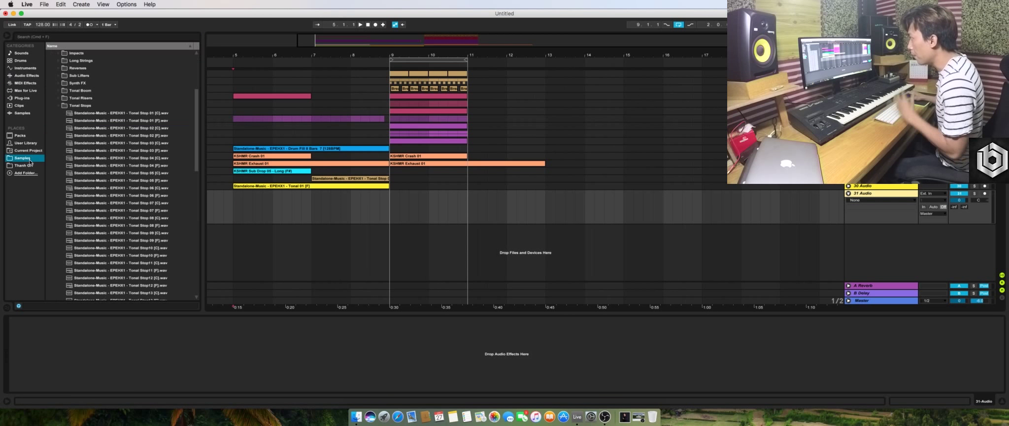
click(89, 38)
scroll(114, 109, up, 5)
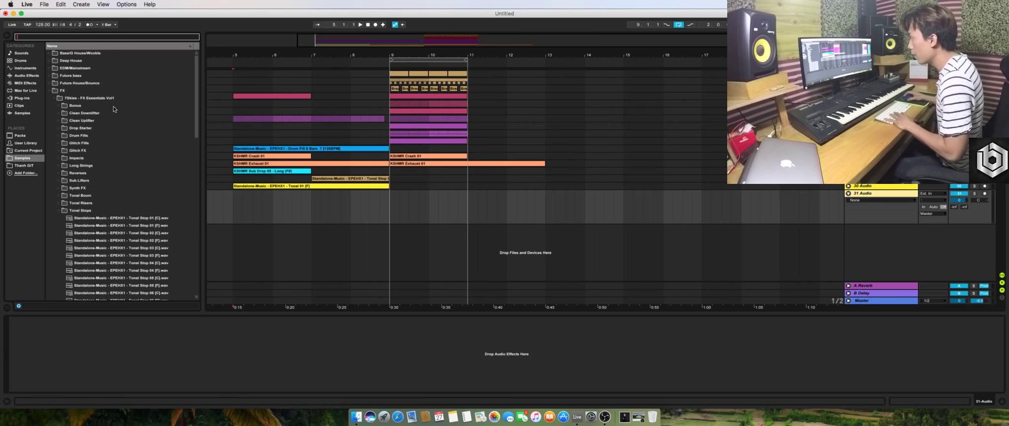
click(57, 211)
Look through the Glitch Fills and Drum Fills folders and audition the first drum fill samples
click(72, 144)
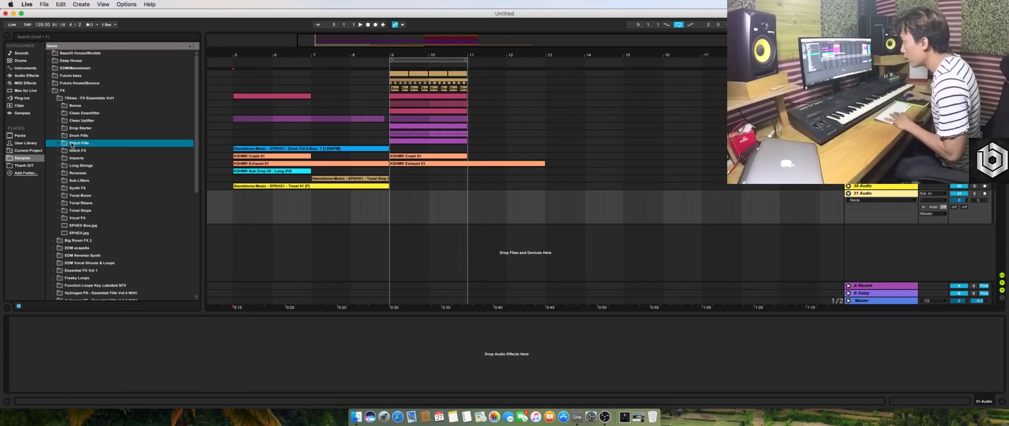
click(59, 142)
click(59, 143)
click(59, 136)
click(115, 144)
click(118, 152)
click(58, 135)
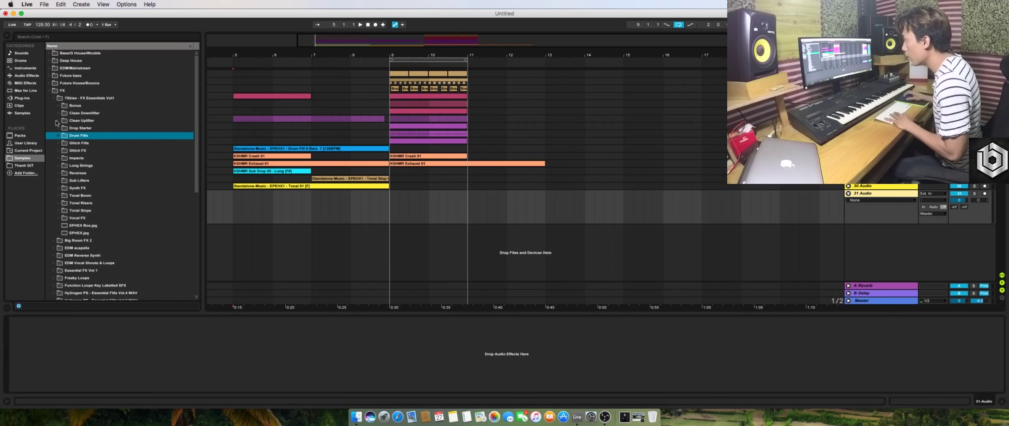
Preview Glitch Fill 1, place it on the new audio track from 8.3.1 to bar 9, and lower that track's volume
click(58, 143)
click(85, 152)
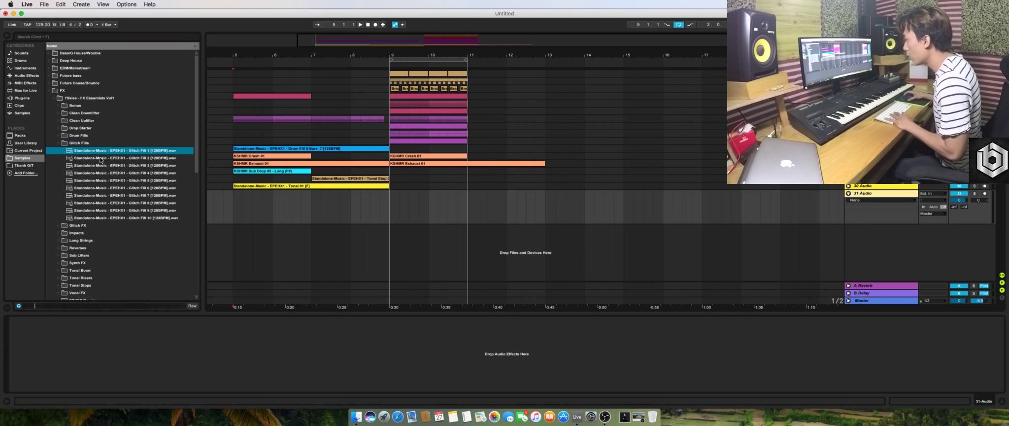
drag(116, 156, 372, 220)
click(966, 202)
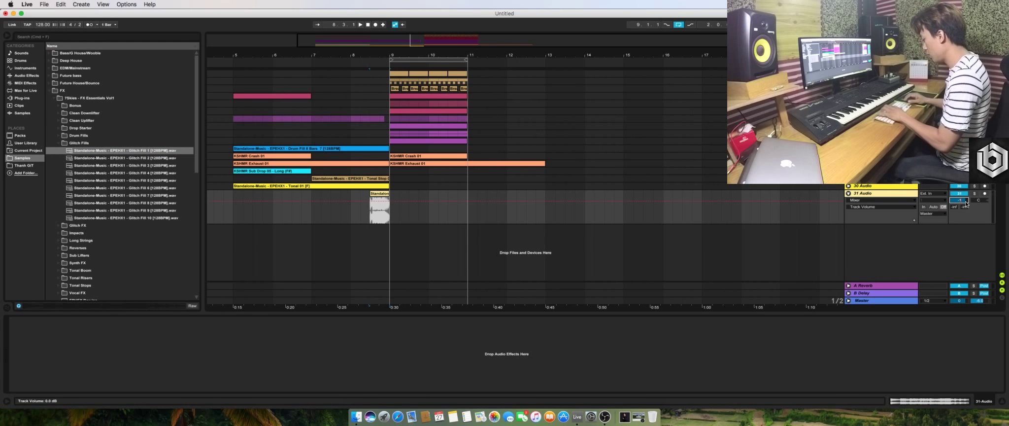
Extend the loop region to cover bars 5 to 11 and play back the transition into the drop
click(262, 187)
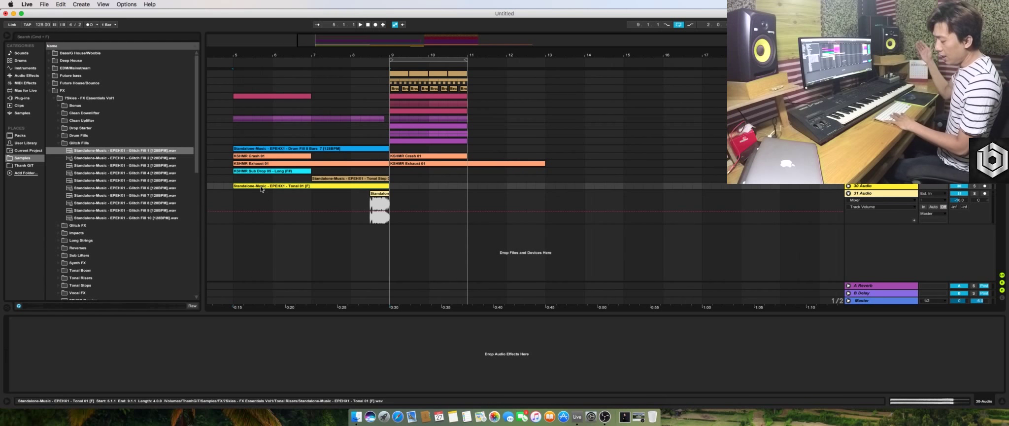
drag(389, 60, 236, 78)
scroll(274, 81, down, 3)
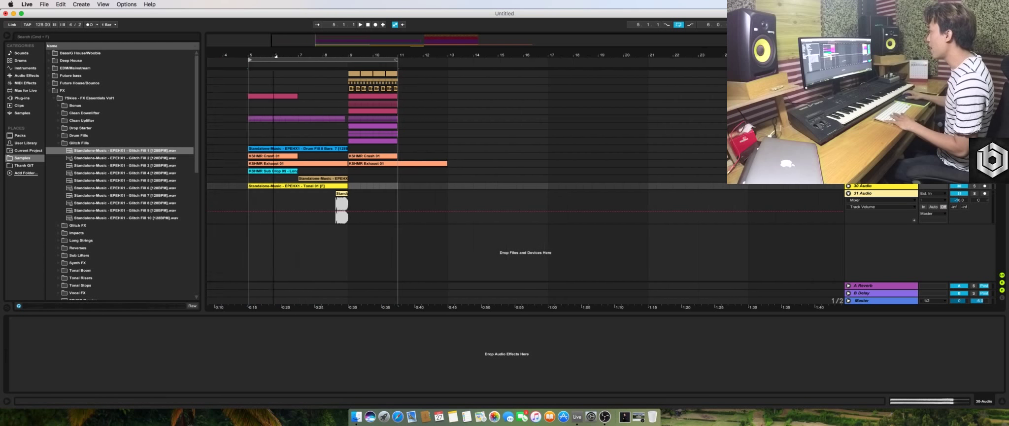
drag(399, 58, 397, 59)
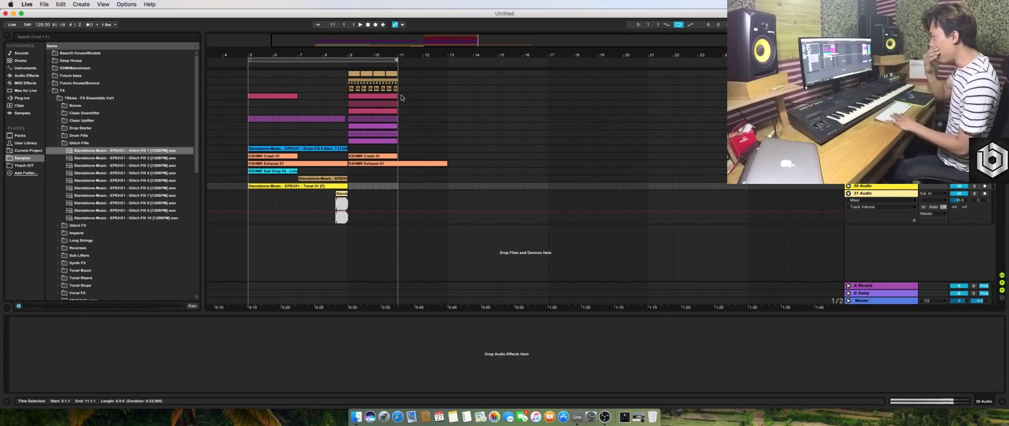
key(space)
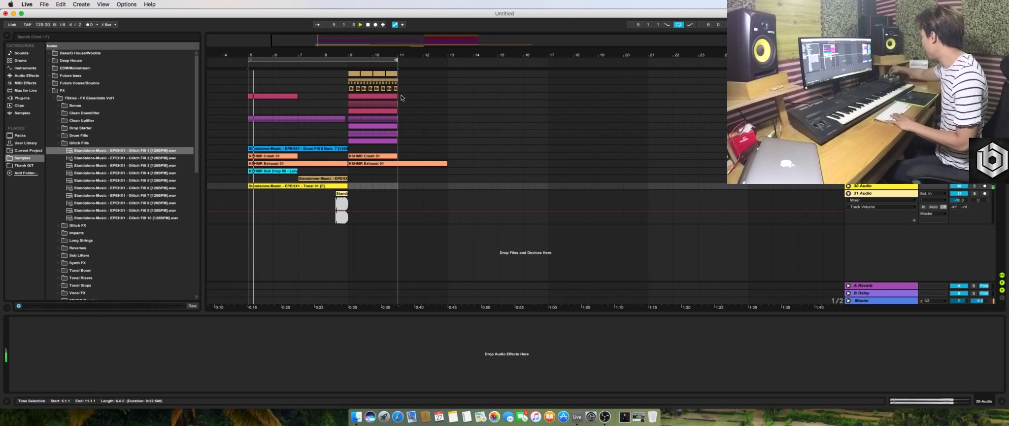